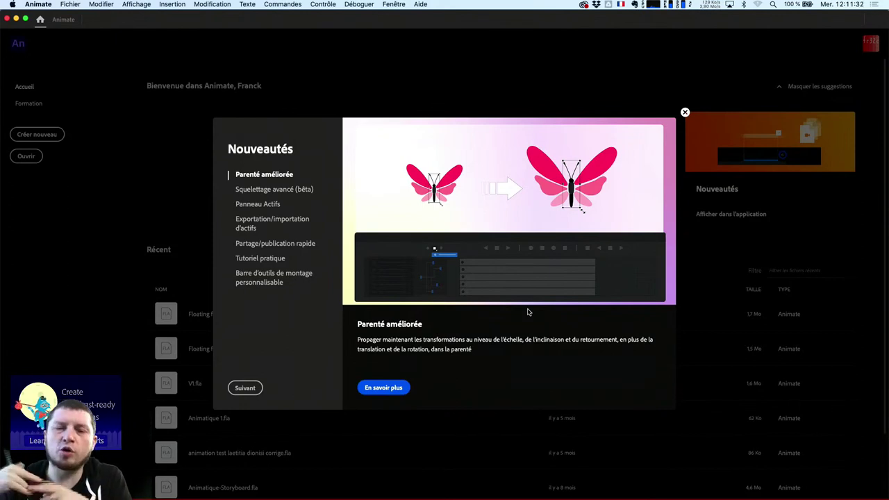
- Review the new-feature pages from Parenté améliorée to Partage/publication rapide, returning to Squelettage avancé (bêta)
left_click(268, 190)
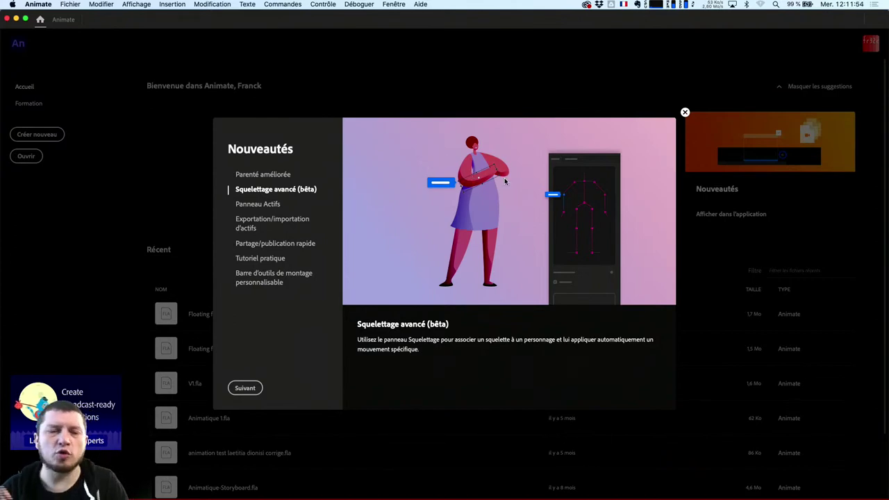
left_click(244, 204)
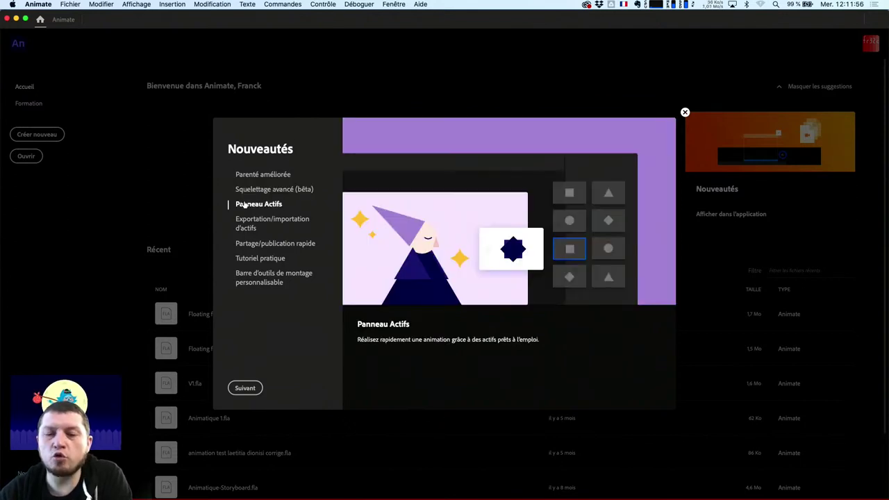
left_click(273, 221)
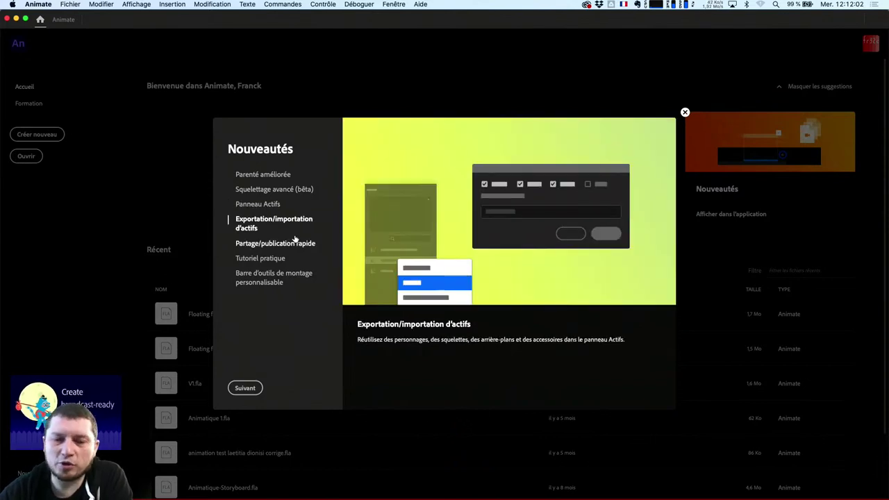
left_click(293, 244)
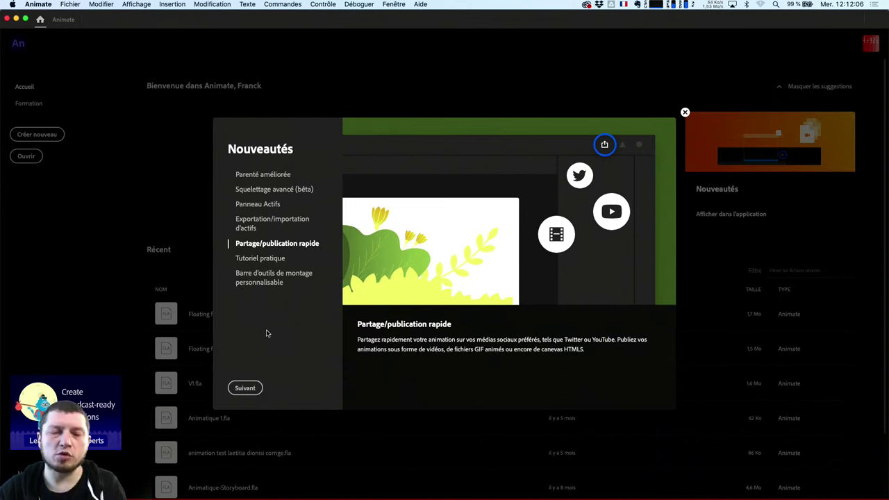
left_click(281, 177)
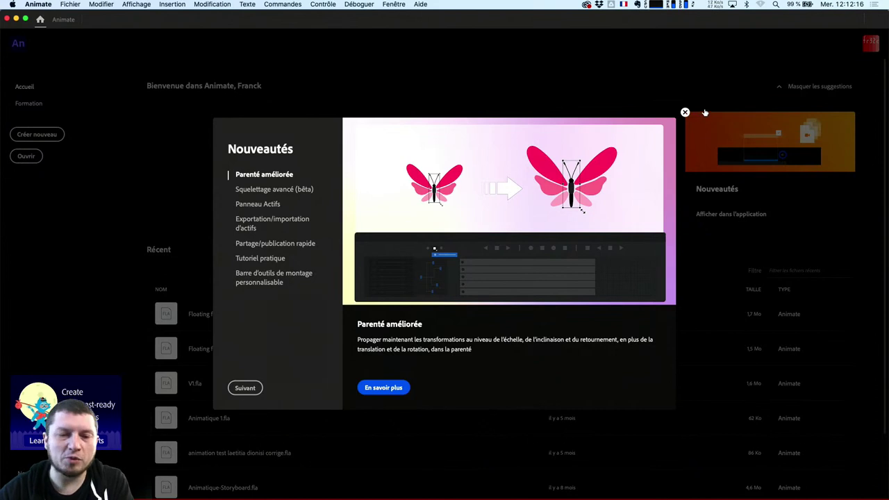
left_click(295, 190)
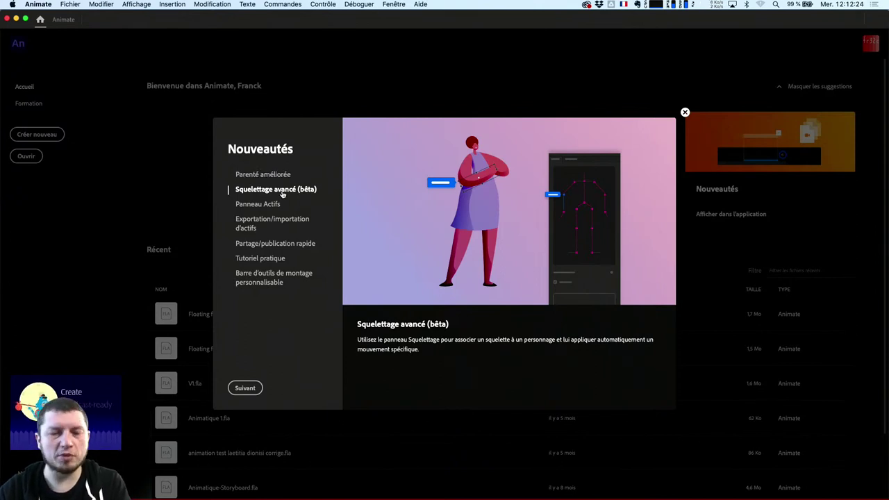
- Switch to Creative Cloud, look through the Applications Beta list for an Animate beta, and return to Animate
key("super+Tab")
key("super+Tab")
key("super+shift+Tab")
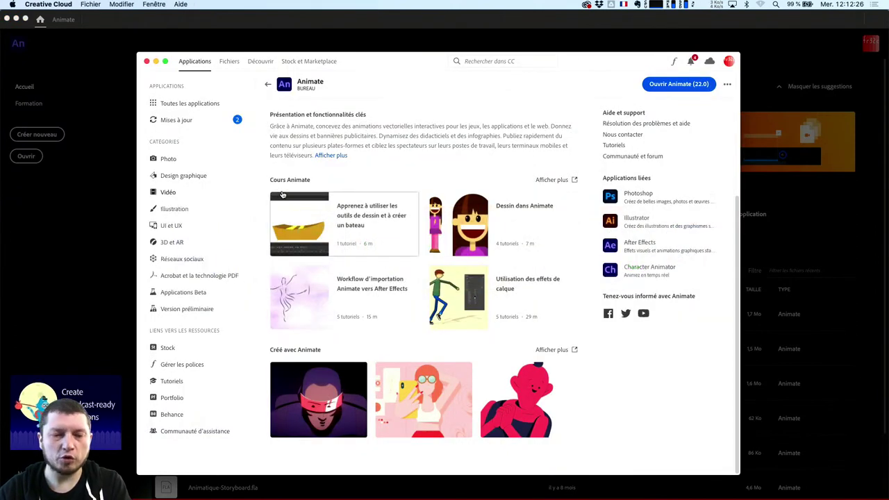
left_click(195, 292)
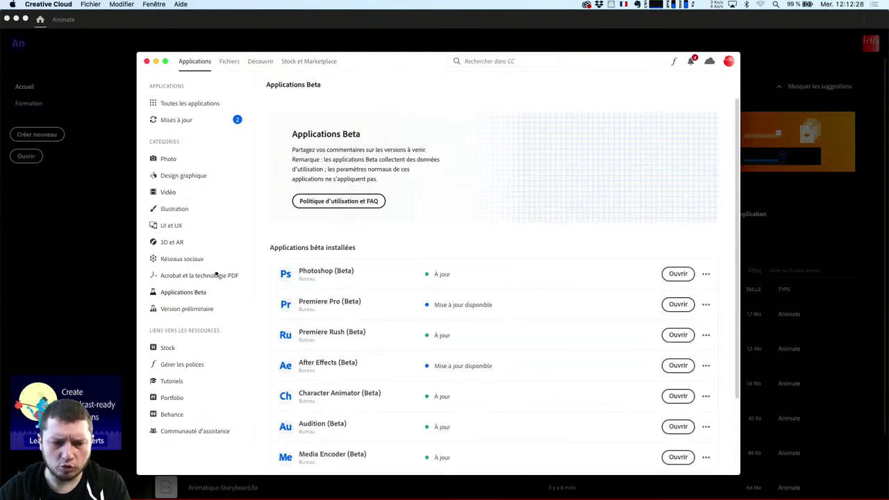
scroll(417, 308, "down", 3)
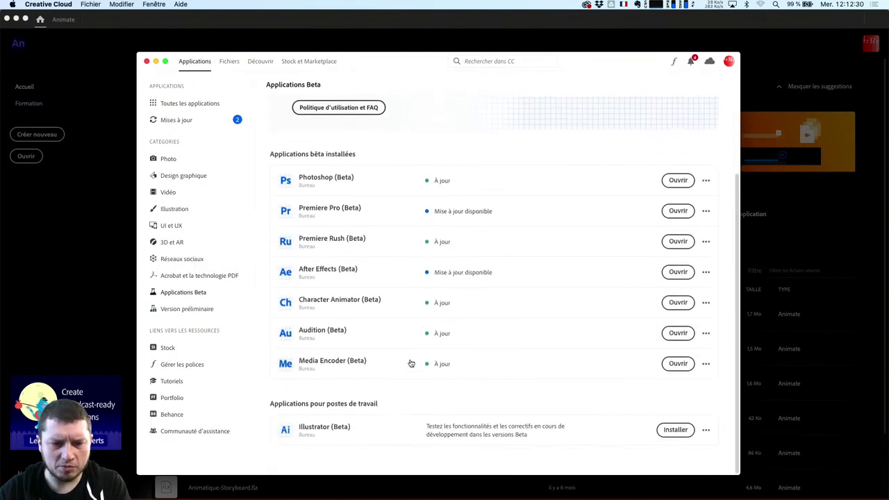
scroll(410, 363, "up", 1)
mouse_move(340, 483)
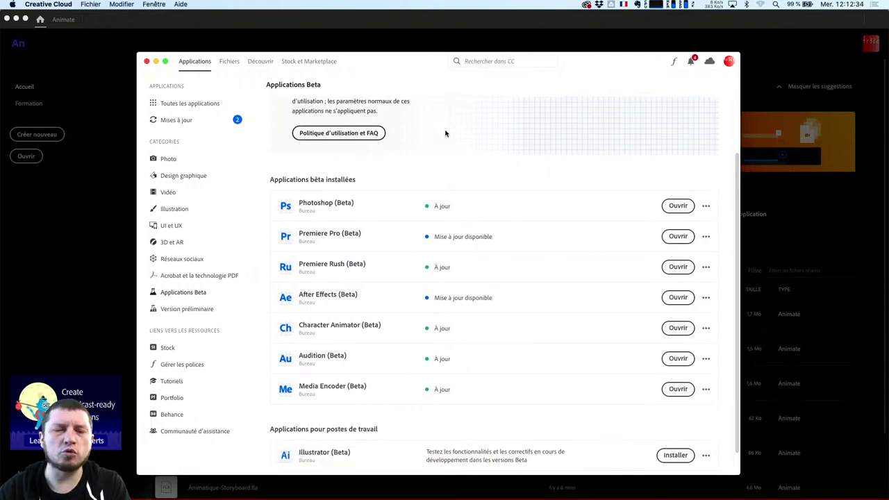
scroll(530, 155, "up", 2)
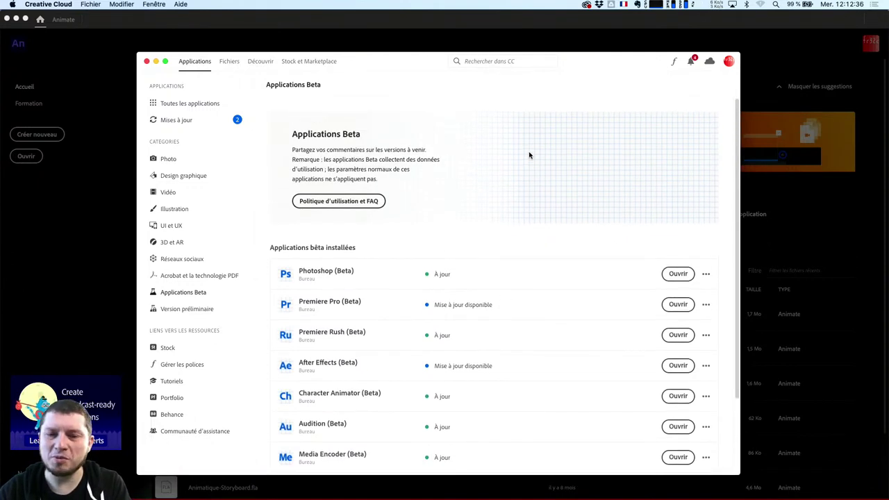
left_click(655, 32)
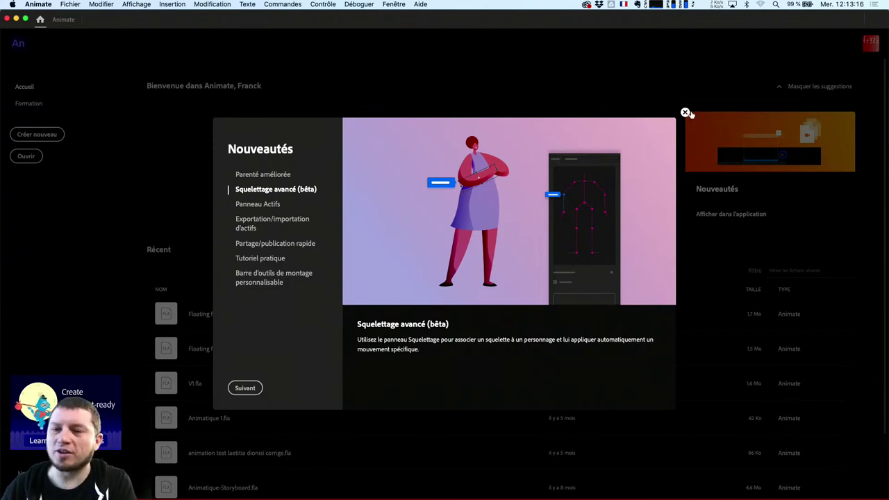
- Dismiss the Nouveautés overview and create a new document from the skeleton sample file among the character animation examples
left_click(685, 112)
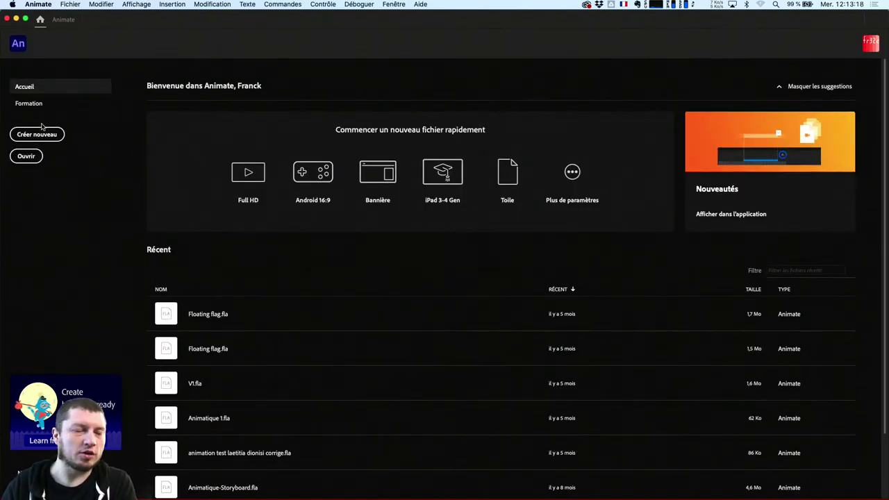
left_click(35, 136)
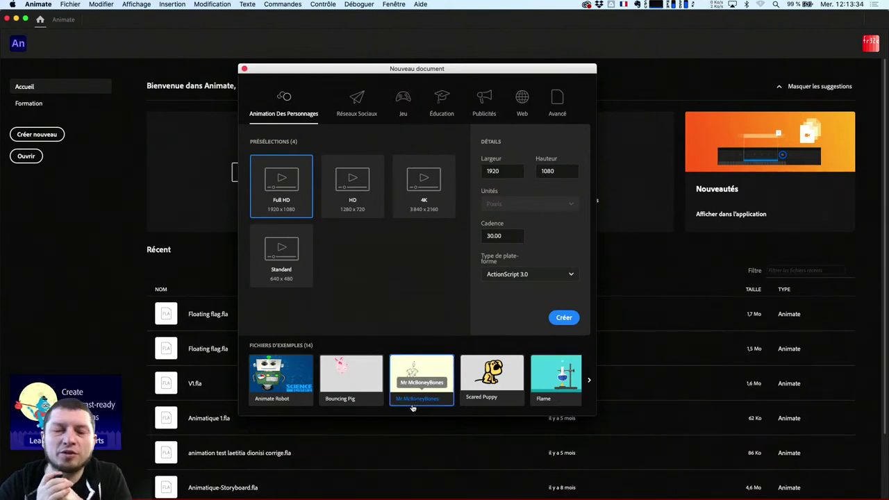
left_click(434, 375)
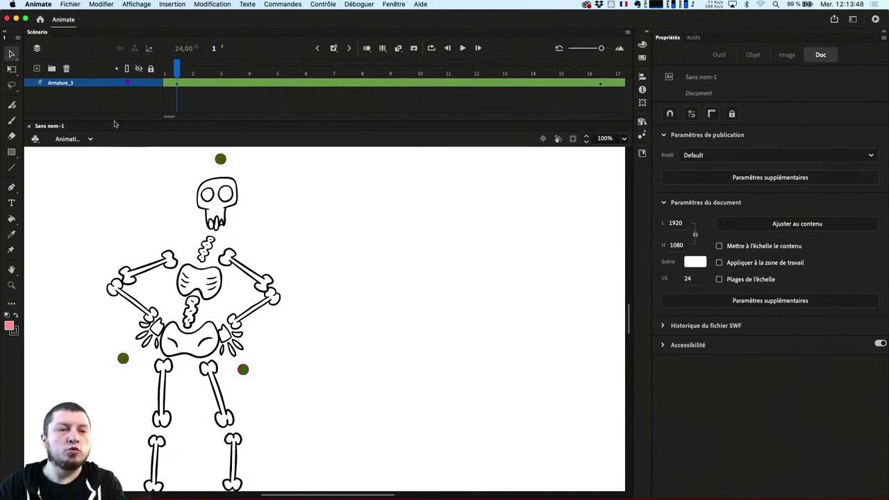
left_click(42, 19)
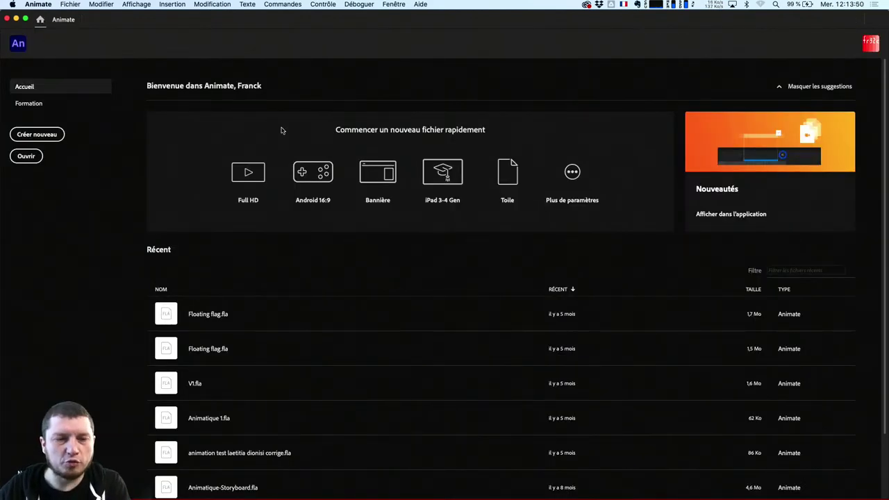
left_click(43, 137)
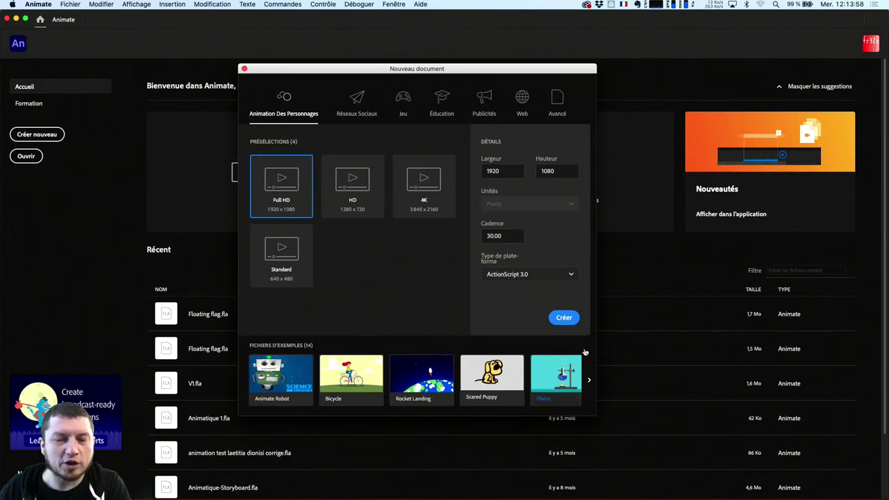
left_click(244, 67)
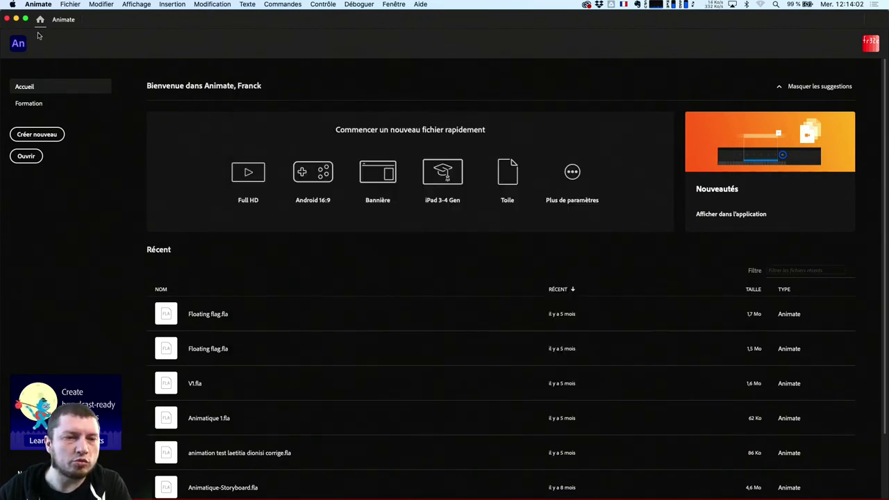
left_click(61, 20)
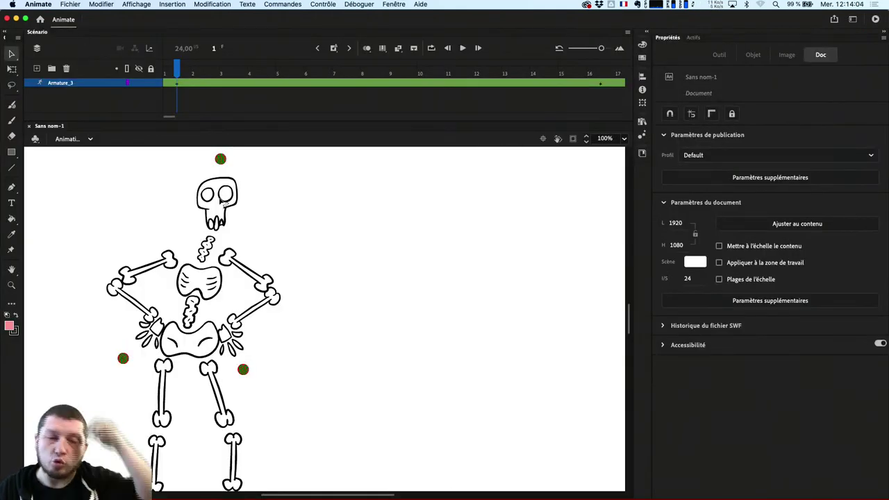
- Move the control point above the skull slightly to the left on frame 1 to straighten the head and neck
left_click(220, 160)
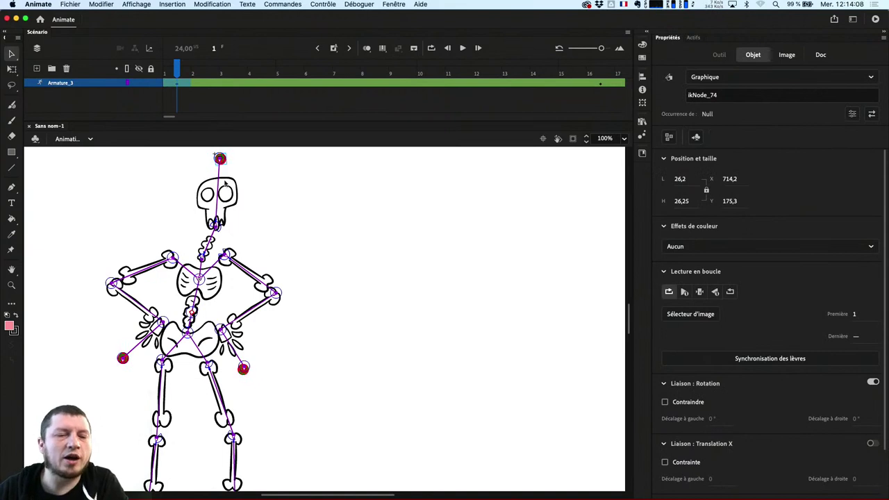
mouse_move(220, 158)
left_mouse_down()
mouse_move(250, 165)
mouse_move(148, 180)
mouse_move(182, 146)
mouse_move(294, 166)
mouse_move(245, 129)
mouse_move(220, 161)
mouse_move(203, 156)
left_mouse_up()
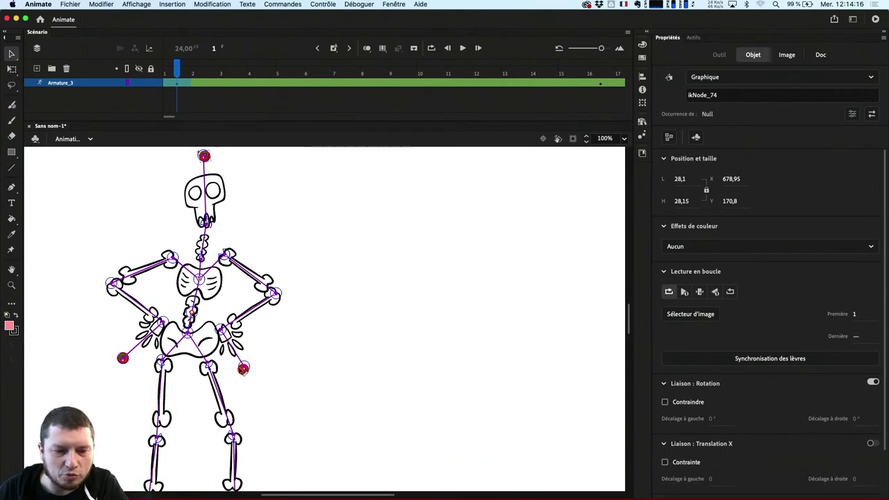
mouse_move(571, 498)
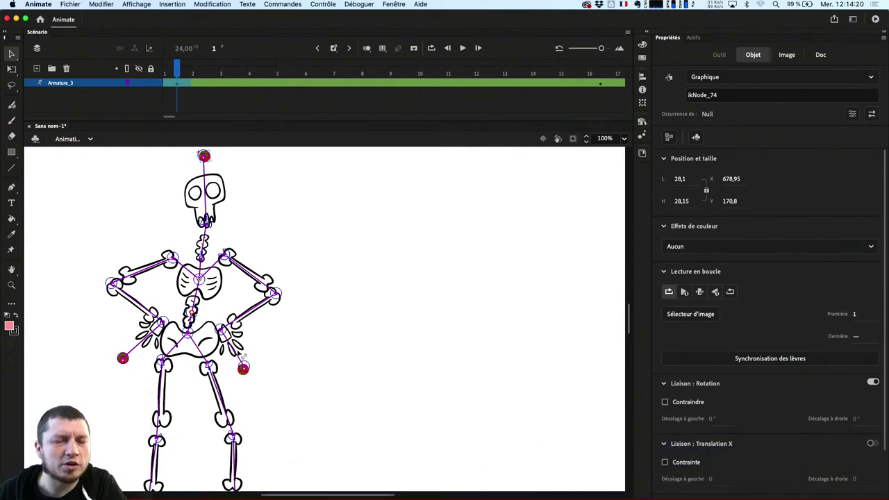
- Repose both skeleton arms on frame 1, extending the right-hand one outward and letting the left-hand one hang down beside the body
left_click_drag(243, 368, 383, 337)
left_click_drag(128, 368, 241, 314)
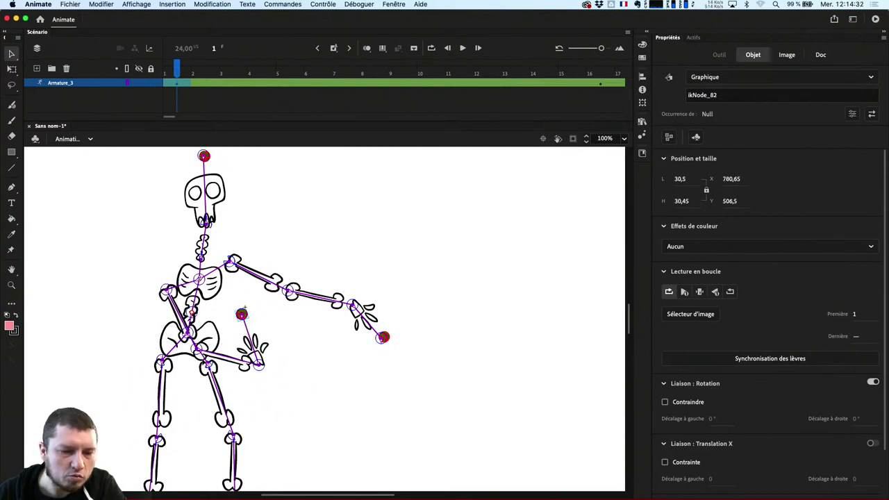
left_click_drag(192, 353, 77, 285)
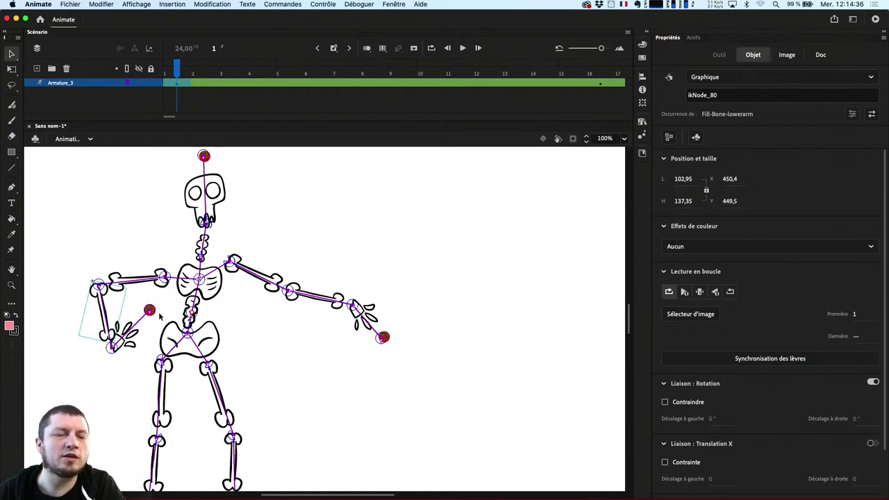
left_click_drag(152, 313, 104, 435)
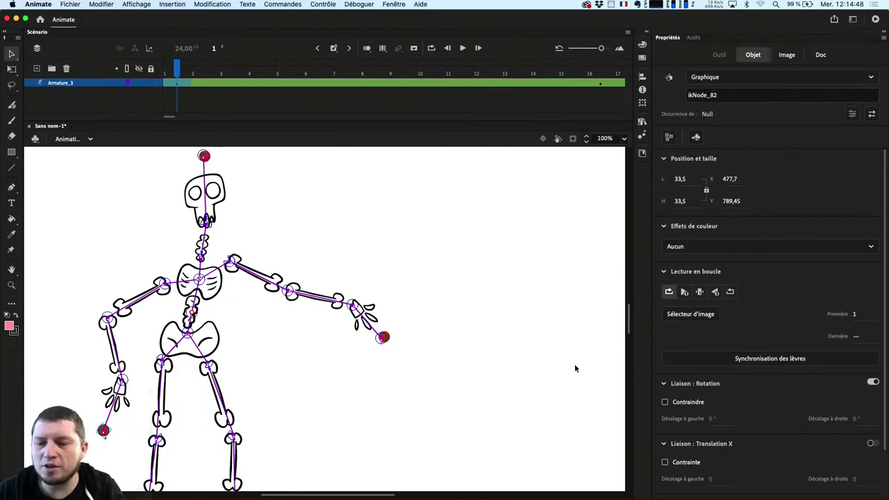
- Raise the outstretched right-hand arm to just above shoulder level and tilt the skull to the left
scroll(752, 398, "down", 2)
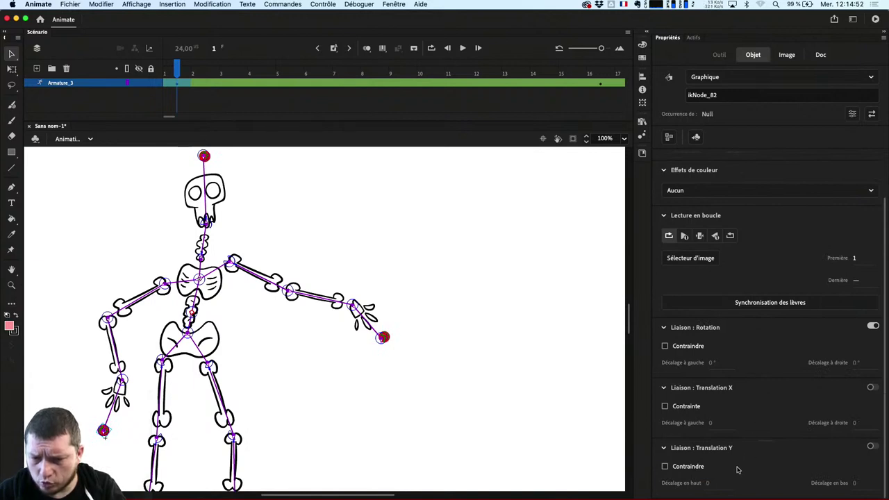
scroll(742, 294, "up", 2)
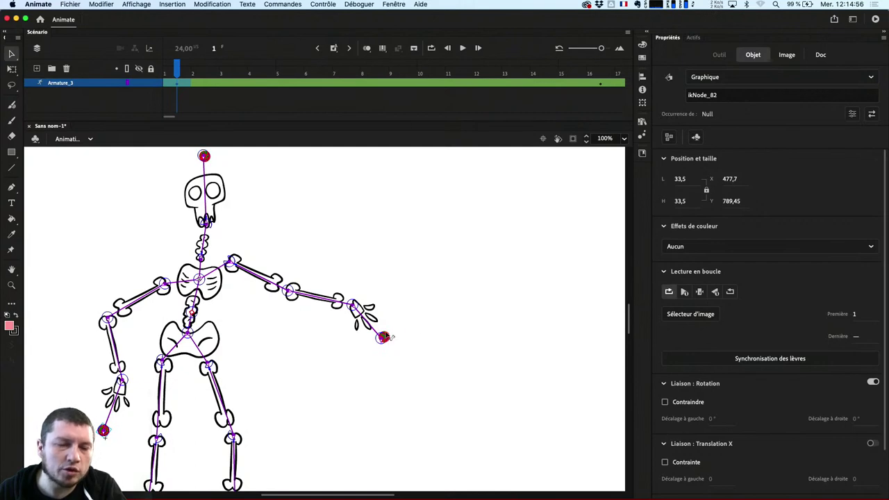
left_click_drag(385, 337, 566, 220)
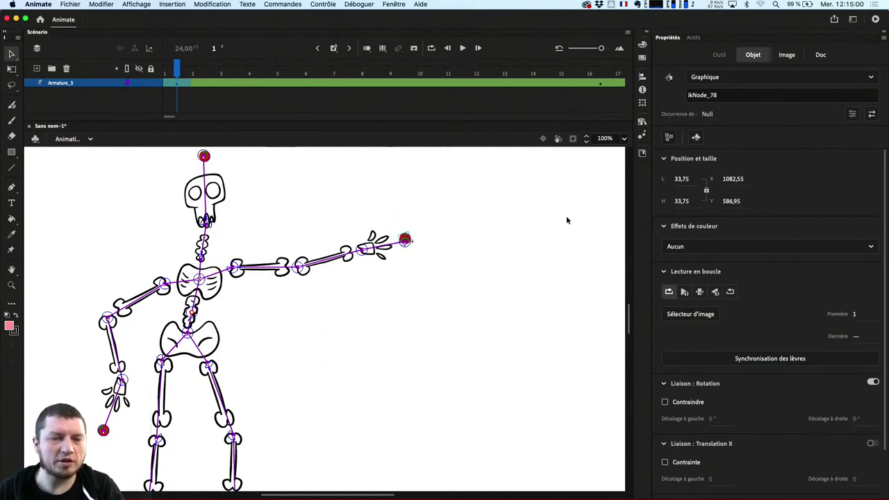
mouse_move(206, 226)
left_mouse_down()
mouse_move(188, 221)
mouse_move(213, 223)
mouse_move(193, 225)
left_mouse_up()
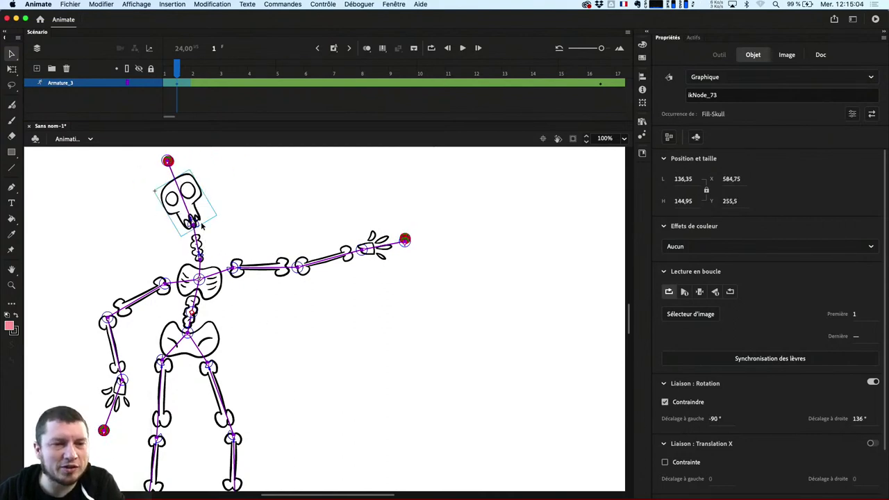
- Scrub the armature animation to frame 8 and zoom the timeline out to show its full range of keyframes
left_click_drag(183, 67, 362, 79)
left_click(403, 97)
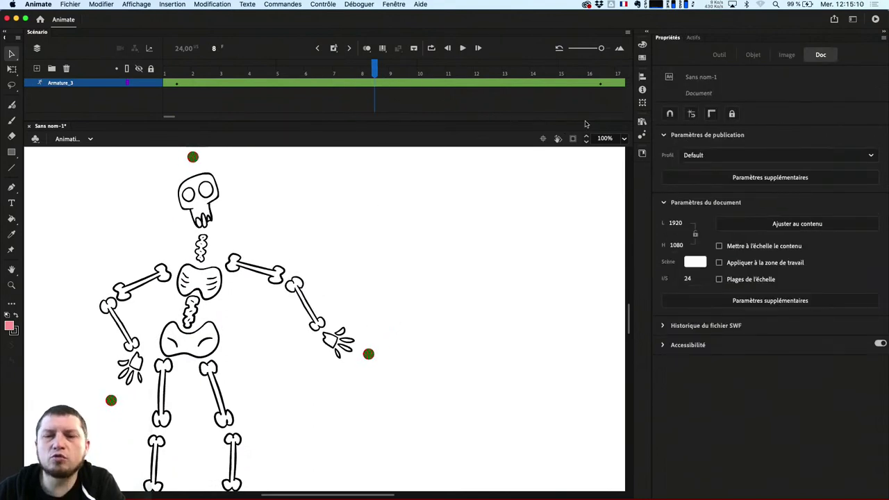
left_click_drag(601, 49, 565, 47)
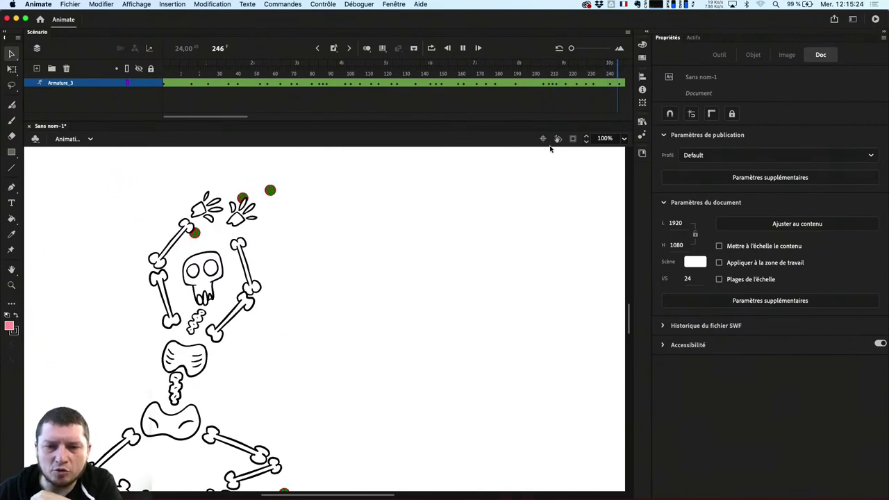
- Zoom the stage out to fit the whole canvas while the skeleton animation plays, and stop the playback
left_click(586, 142)
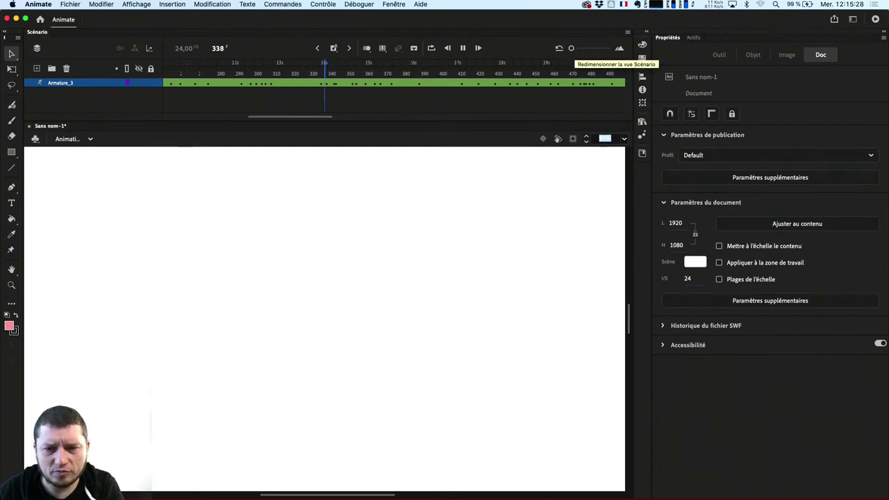
type("40")
key("Return")
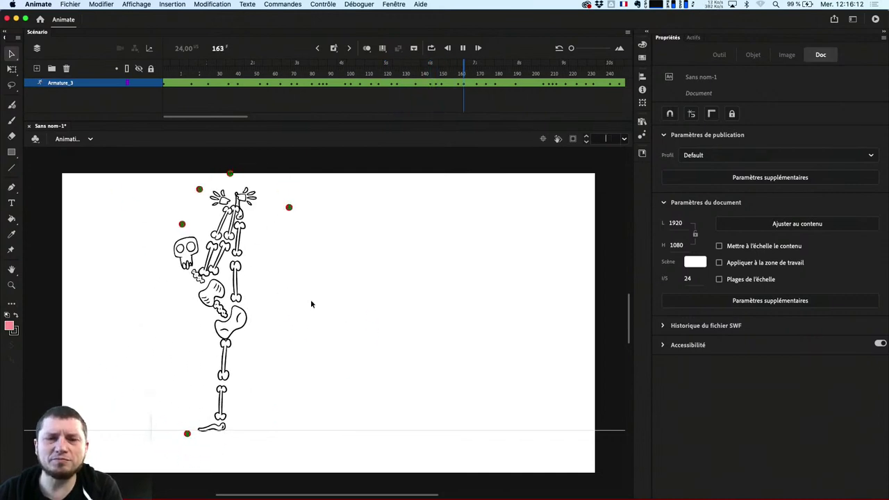
left_click(462, 48)
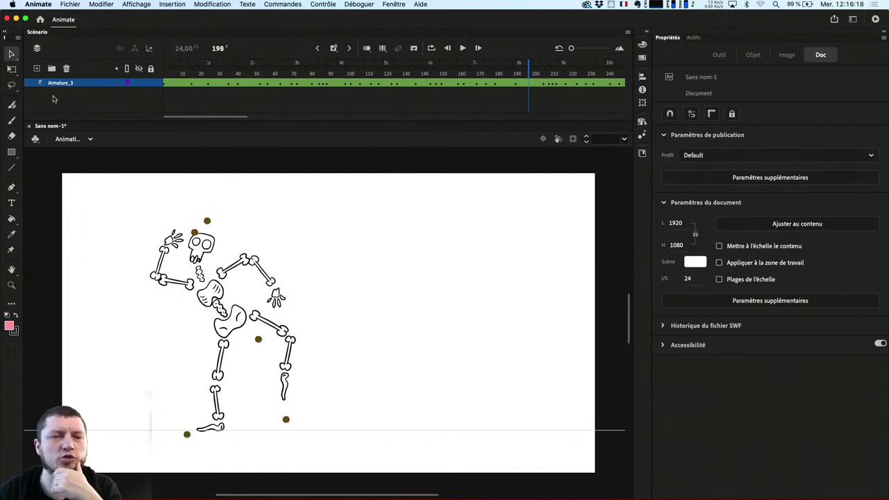
- Create a new Full HD character animation document, 1920 x 1080 at 30 fps, for the ActionScript 3.0 platform
left_click(41, 18)
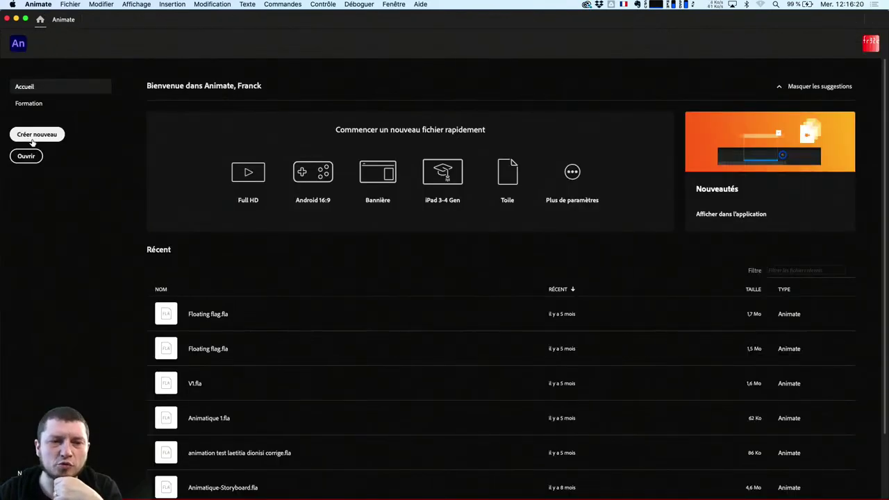
left_click(40, 139)
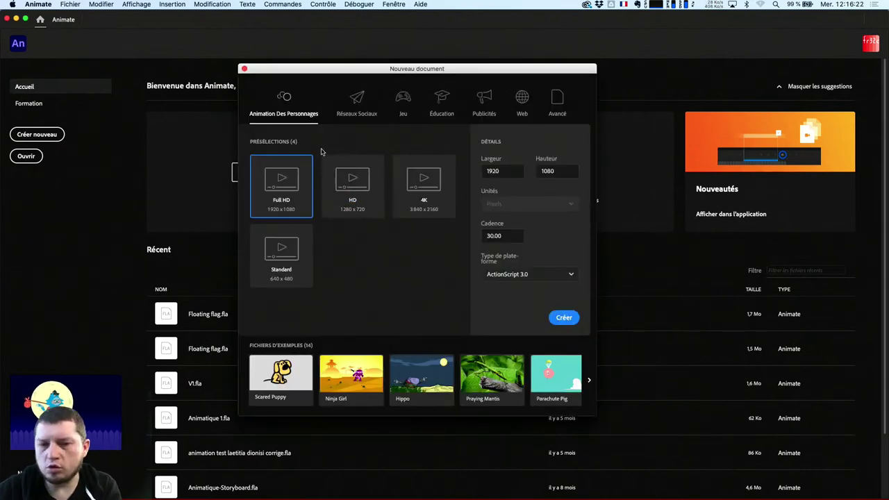
left_click(564, 318)
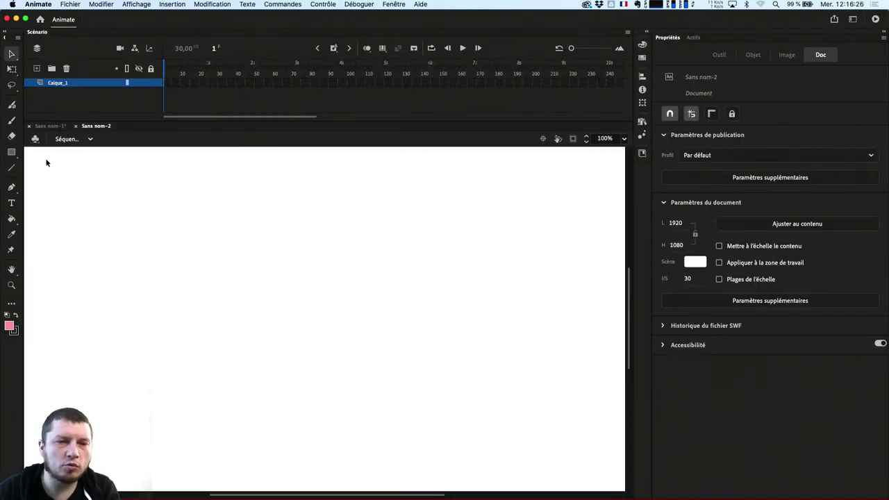
- Draw a pink rectangle about 85 x 153 px with object drawing mode enabled, and select it
left_click(11, 152)
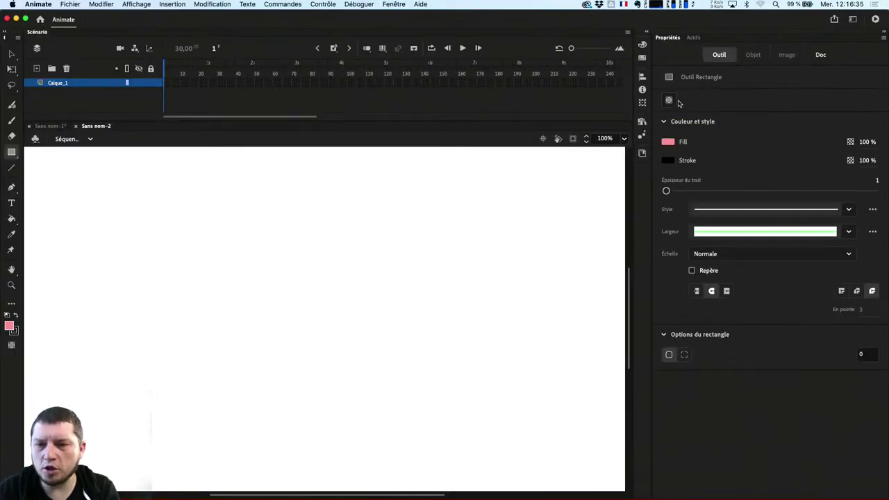
left_click(670, 101)
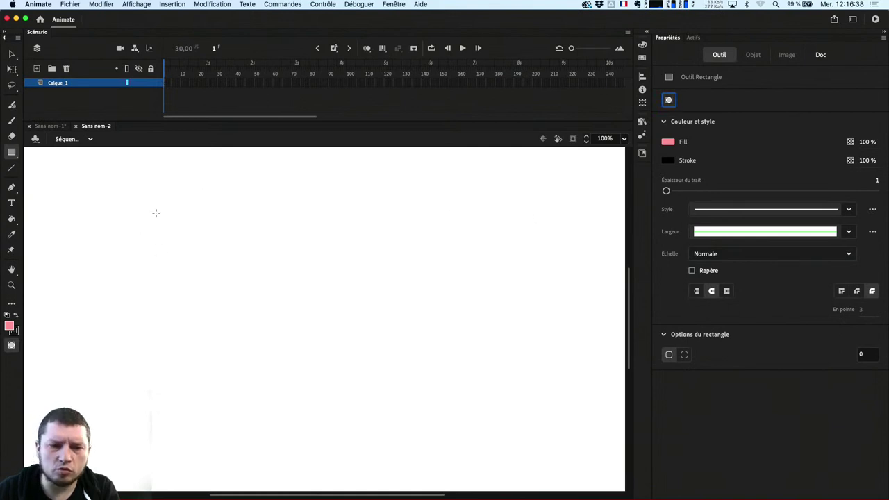
left_click_drag(170, 192, 209, 263)
key("v")
left_click(182, 222)
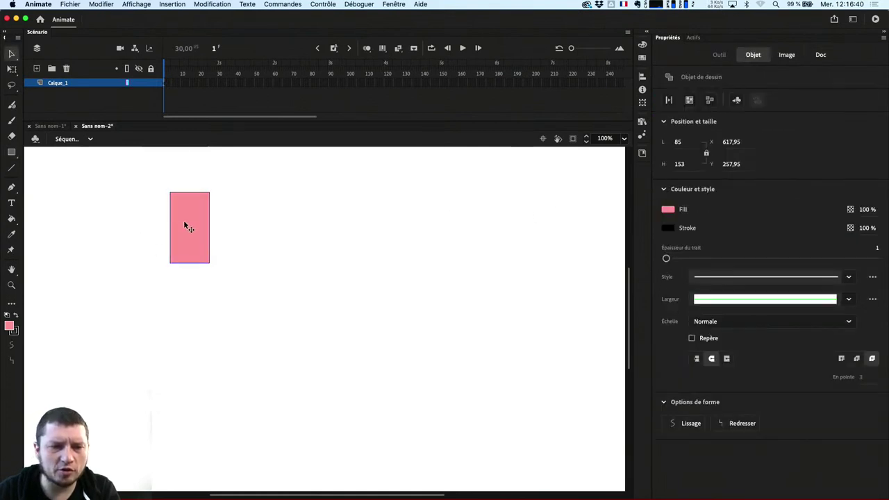
- Try moving the fill apart inside the rectangle's drawing object, undo the move, and return to the main scene
double_click(184, 220)
left_click(195, 212)
left_click_drag(196, 212, 244, 223)
key("super+z")
left_click(87, 139)
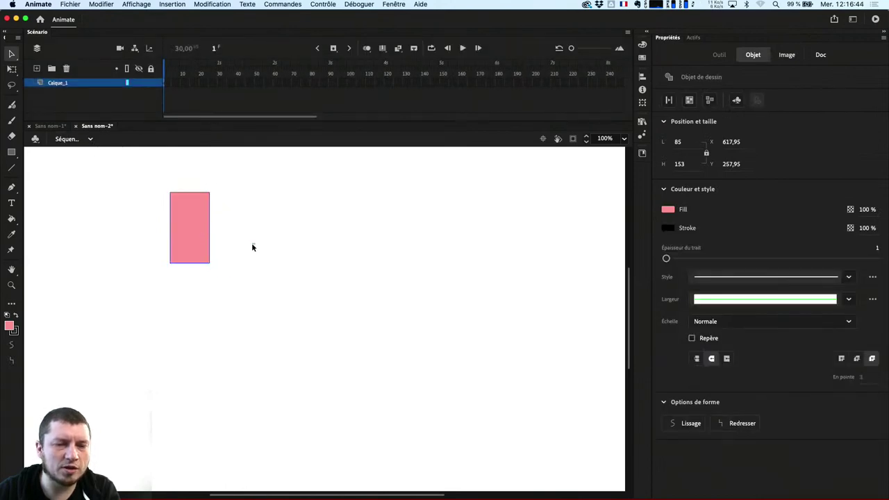
- Move the whole rectangle a short distance to the right and slightly down on the stage
left_click_drag(193, 215, 236, 216)
key("shift+Down")
key("shift+Down")
key("shift+Down")
key("shift+Down")
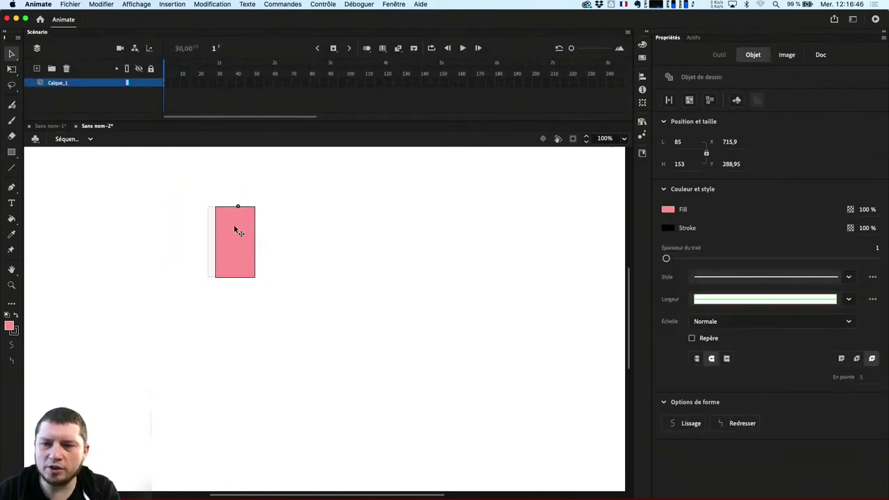
- Draw a second rectangle about 73 x 151 px to the right of the first, keeping object drawing mode enabled
left_click(11, 152)
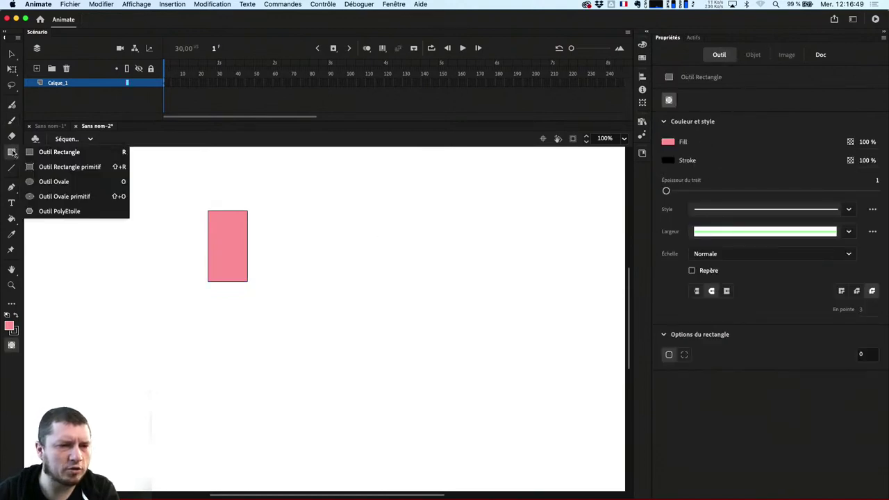
left_click(49, 153)
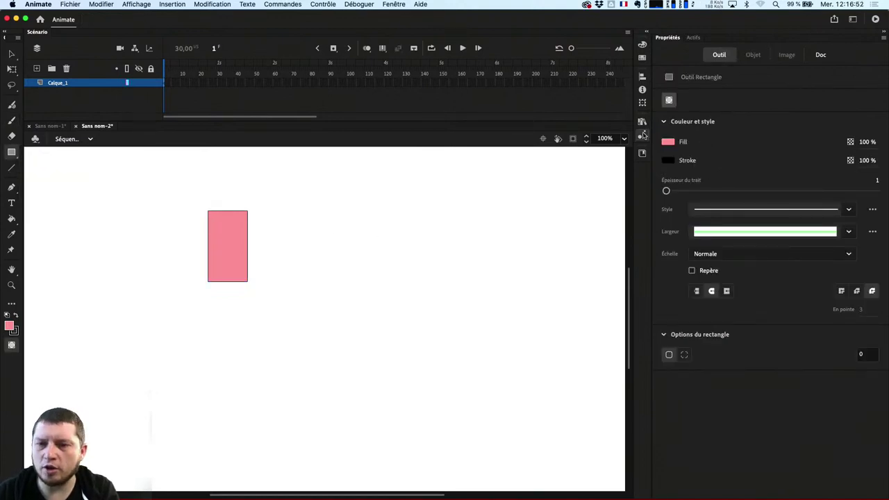
left_click(669, 101)
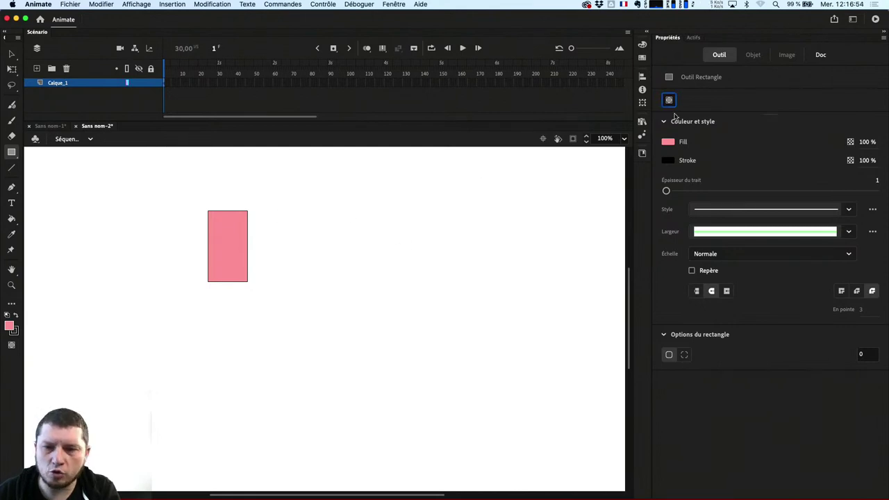
left_click(668, 99)
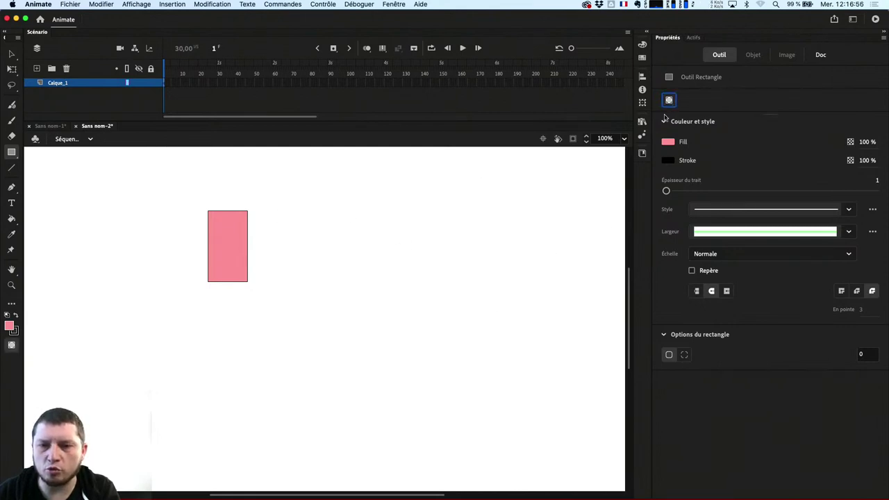
left_click_drag(282, 218, 317, 288)
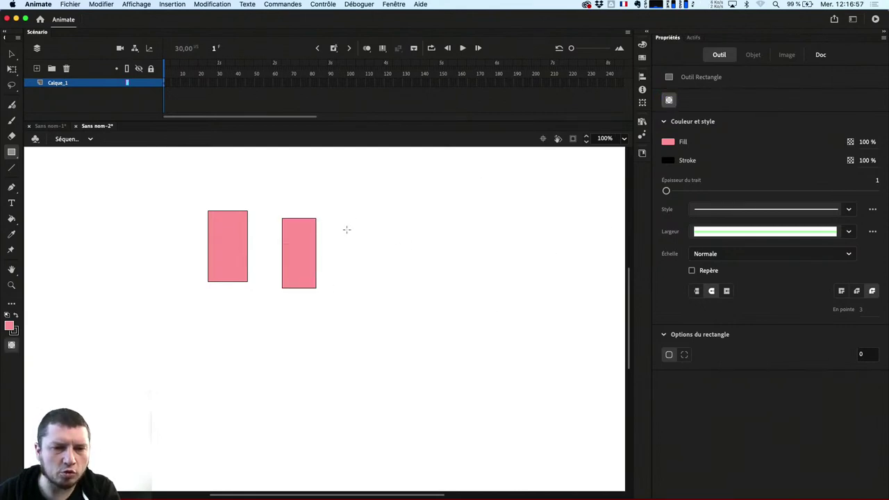
- Draw a third rectangle about 119 x 157 px with object drawing mode disabled, and shift the middle rectangle slightly up and left
left_click(668, 101)
mouse_move(334, 210)
left_mouse_down()
mouse_move(353, 250)
mouse_move(389, 283)
left_mouse_up()
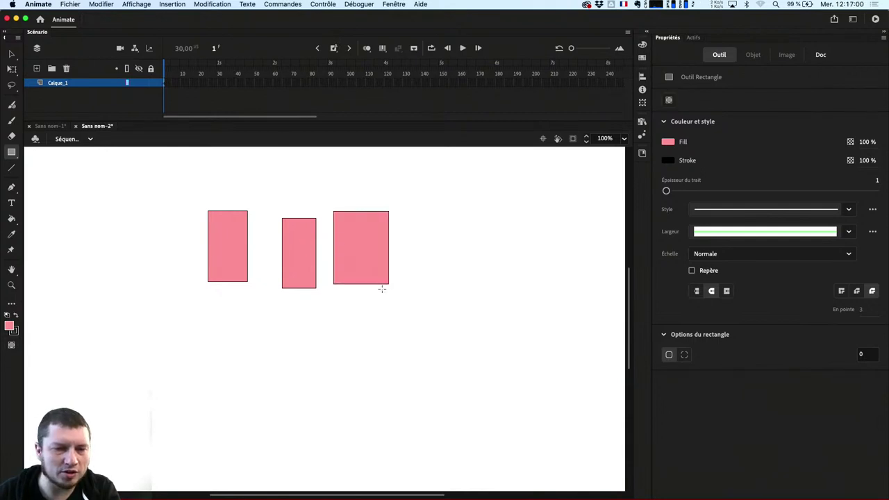
key("v")
left_click(348, 250)
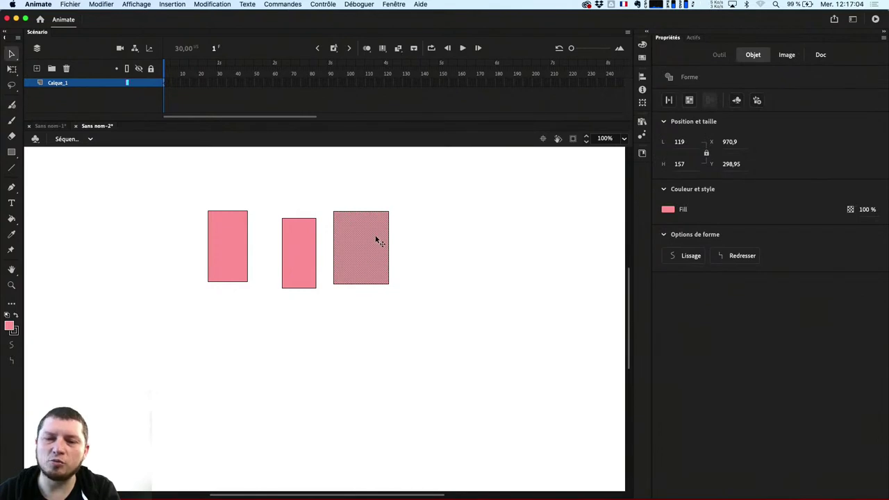
left_click_drag(301, 248, 291, 240)
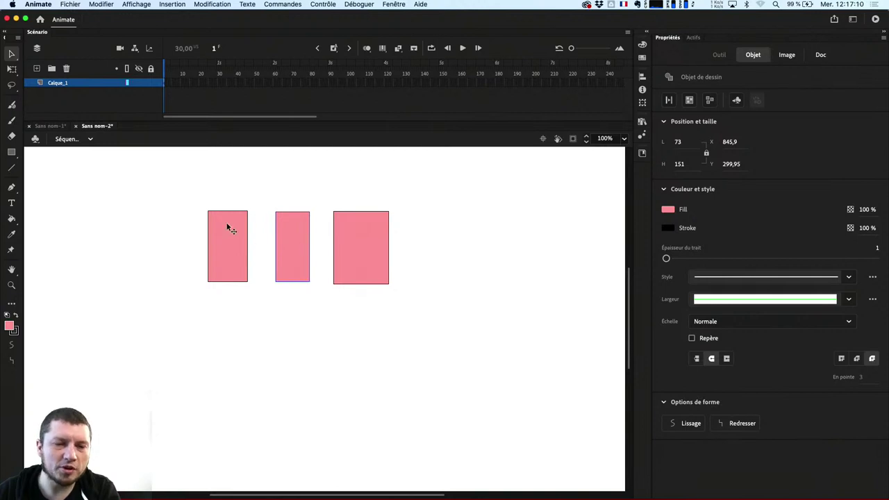
left_click(375, 252)
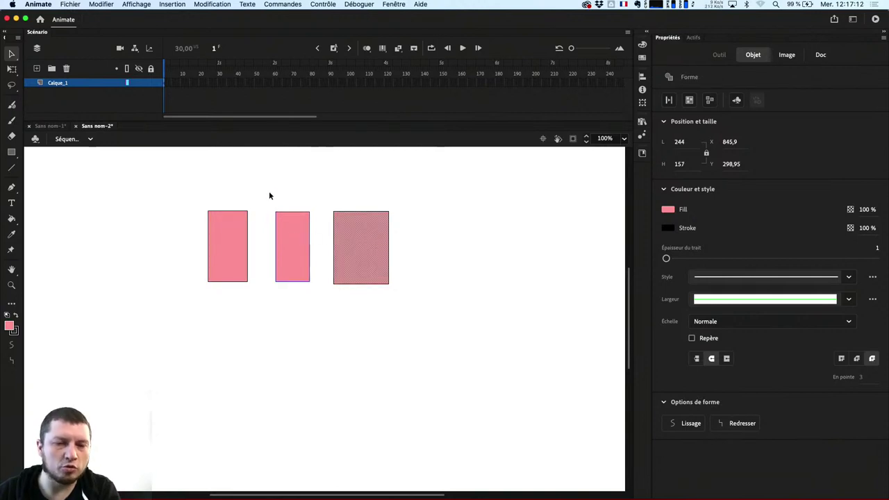
- Delete all three test rectangles from the stage
left_click_drag(269, 195, 429, 316)
key("Delete")
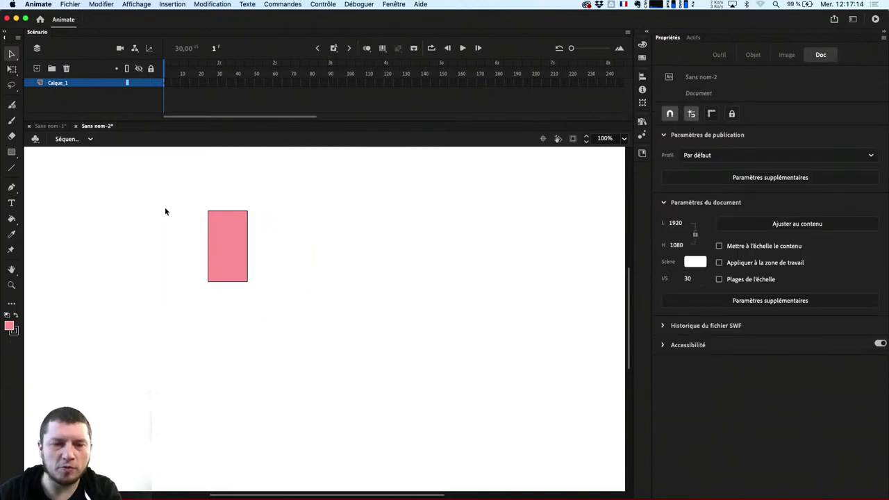
left_click_drag(166, 208, 312, 347)
key("Delete")
- With object drawing mode enabled again, draw a head rectangle about 87 x 118 px and a larger torso rectangle below it
key("r")
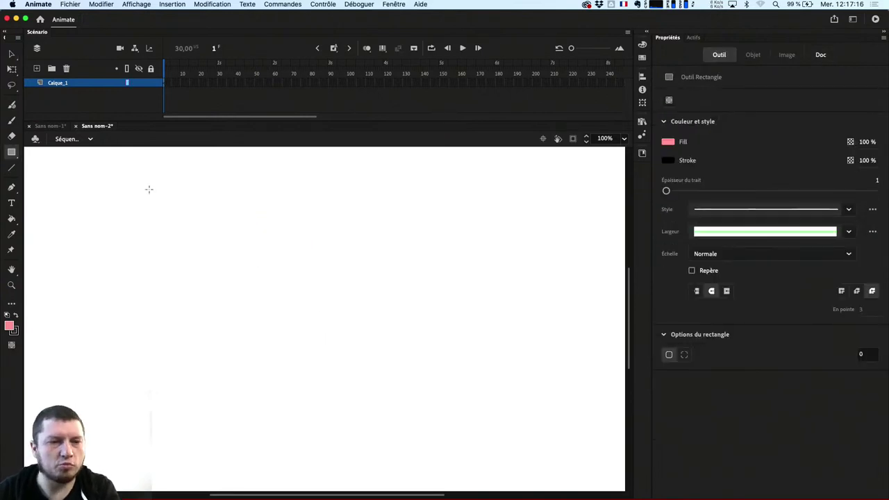
left_click(669, 102)
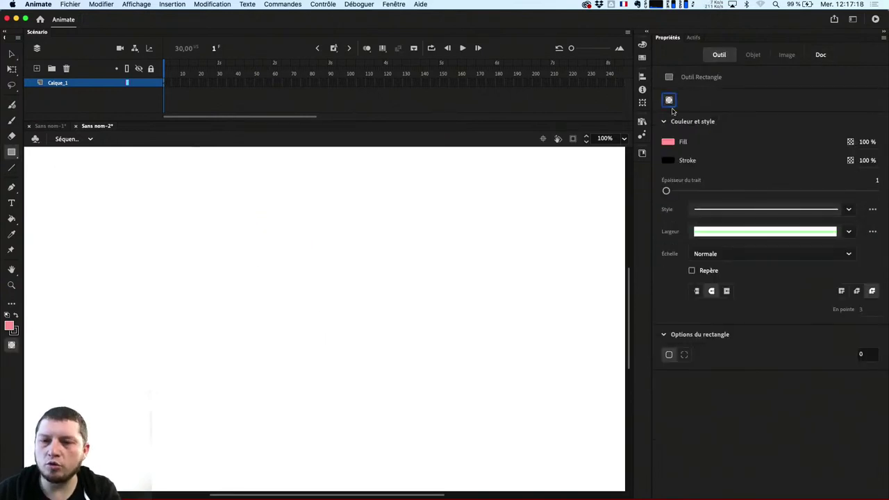
left_click_drag(286, 219, 312, 283)
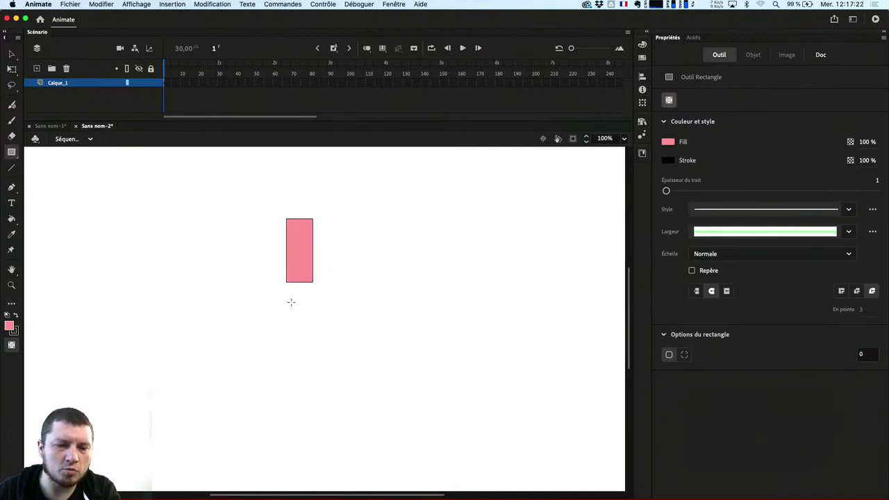
key("super+z")
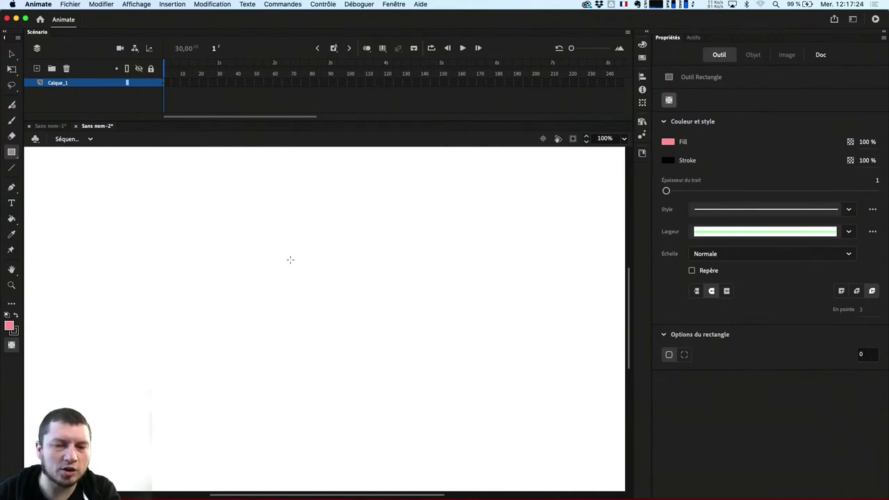
left_click_drag(295, 209, 336, 263)
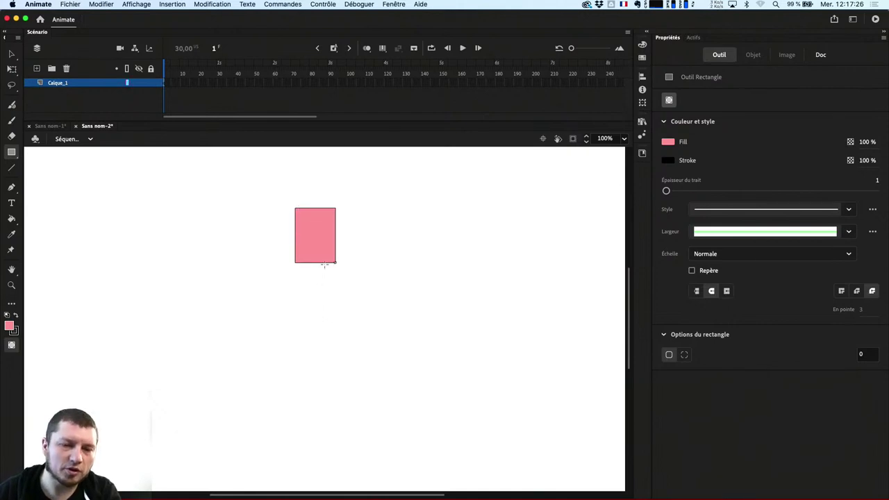
mouse_move(289, 278)
left_mouse_down()
mouse_move(334, 322)
mouse_move(332, 339)
mouse_move(342, 351)
left_mouse_up()
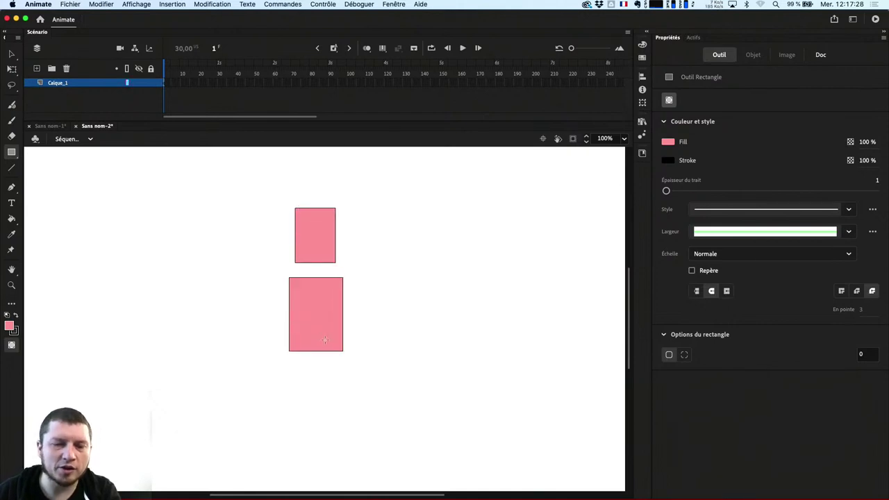
- Draw two stacked rectangles for each leg below the torso and two horizontal rectangles for each arm beside it
left_click_drag(284, 364, 303, 415)
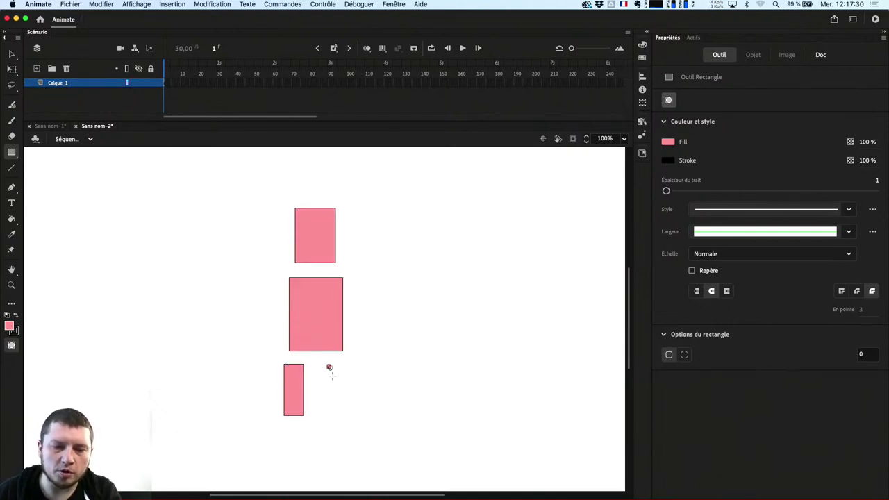
left_click_drag(328, 365, 345, 417)
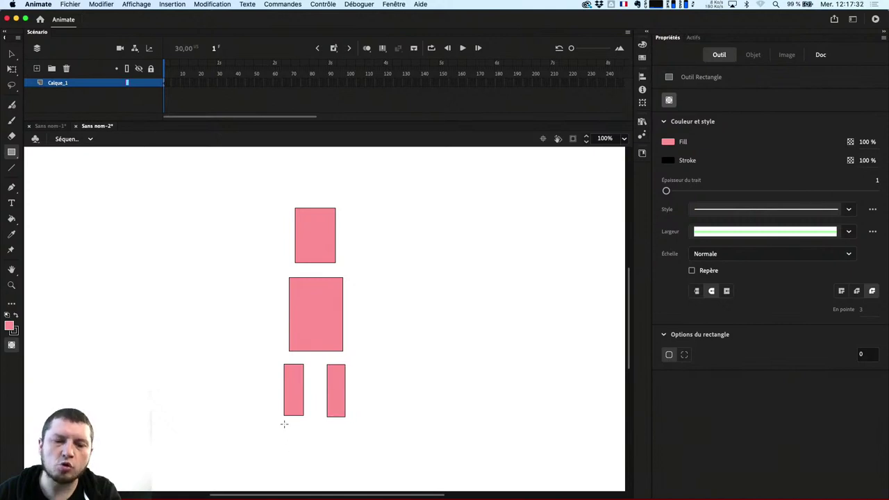
left_click_drag(284, 424, 304, 471)
left_click_drag(329, 424, 348, 471)
left_click_drag(355, 280, 453, 298)
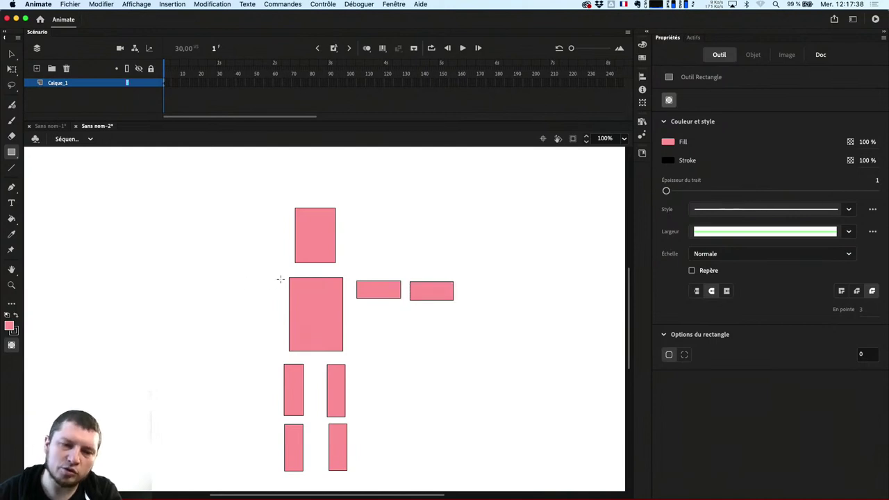
left_click_drag(280, 280, 181, 294)
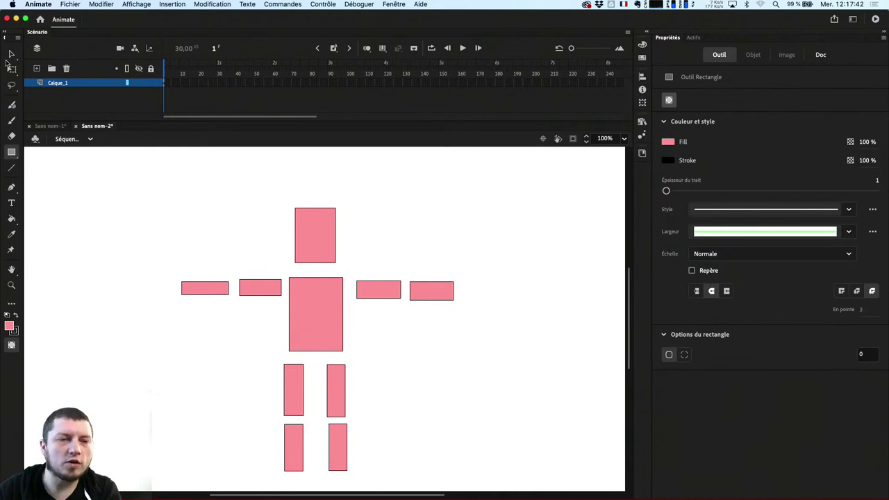
- Select all the body-part rectangles and distribute them to separate layers
left_click(10, 54)
left_click(316, 239)
left_click(274, 273)
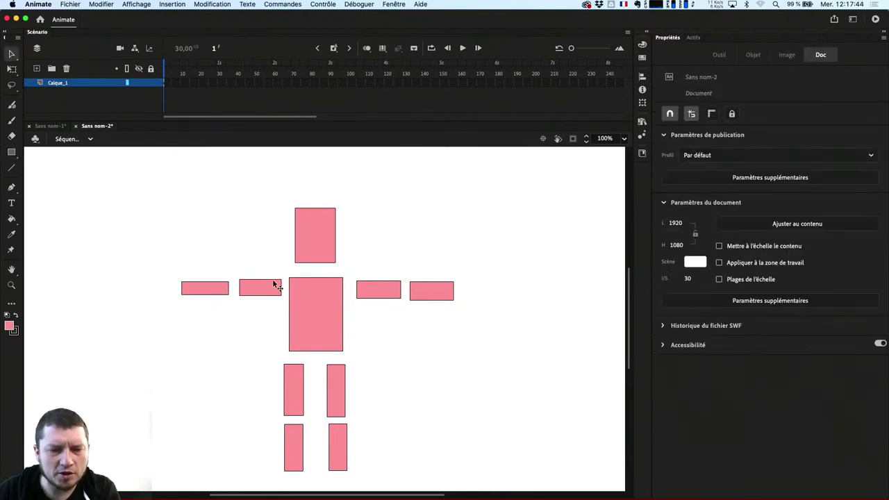
left_click_drag(176, 169, 489, 491)
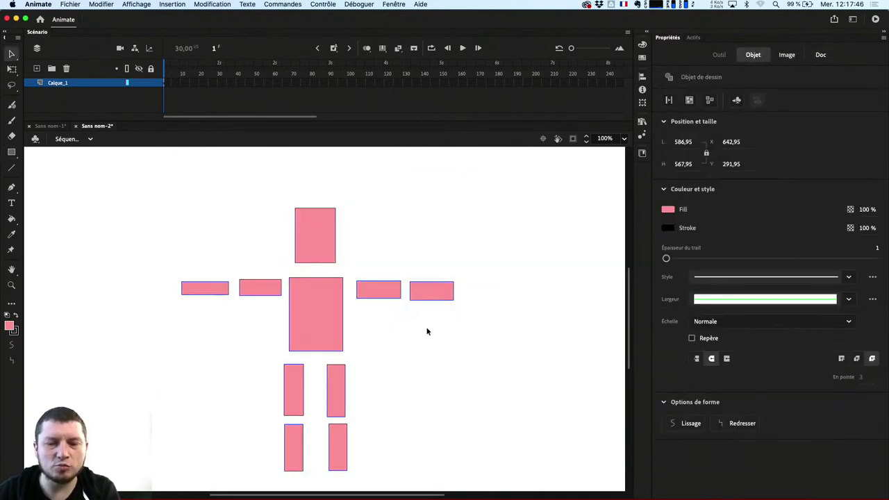
right_click(317, 293)
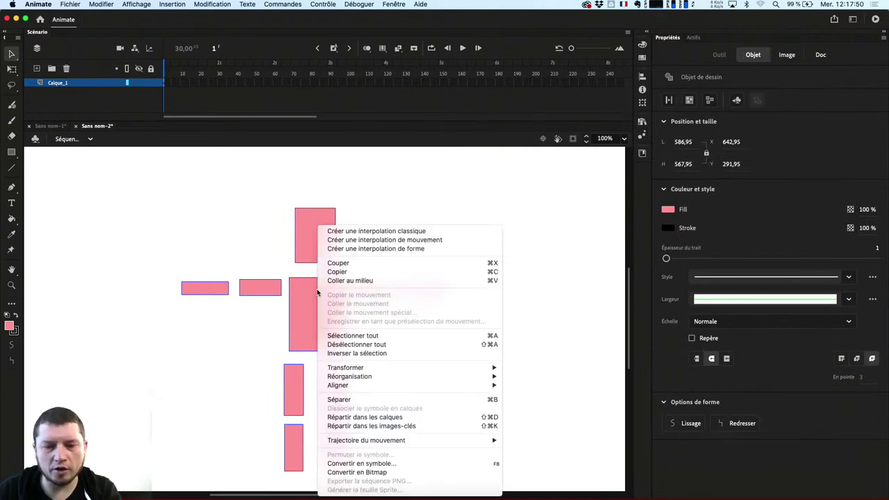
left_click(389, 418)
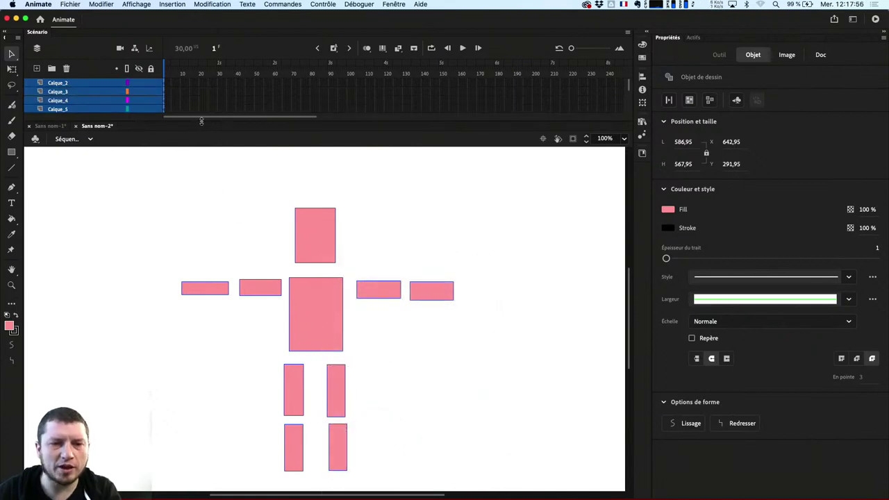
- Enlarge the timeline to show every body-part layer, and select only the head rectangle on the stage
left_click_drag(202, 122, 211, 192)
left_click_drag(384, 276, 380, 230)
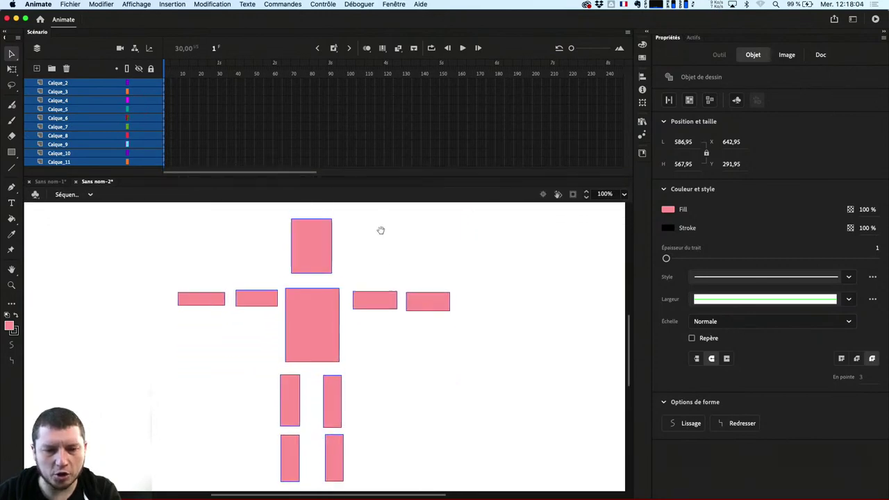
left_click_drag(169, 232, 459, 491)
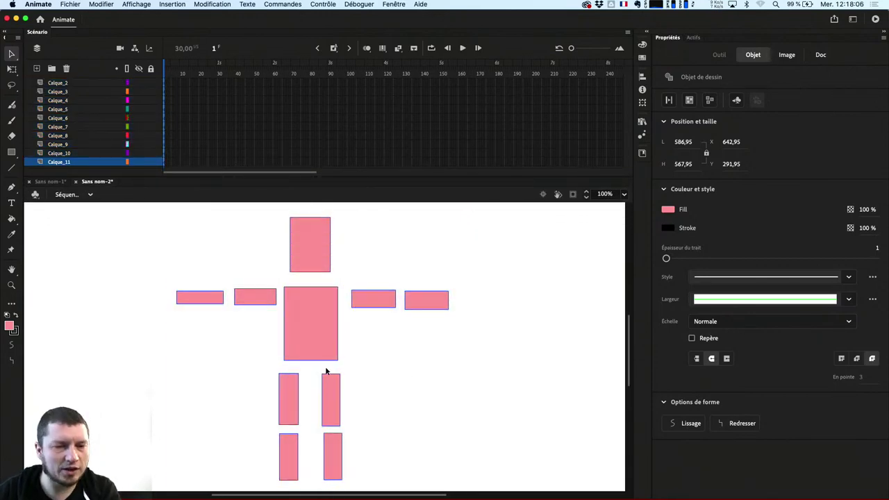
left_click(309, 242)
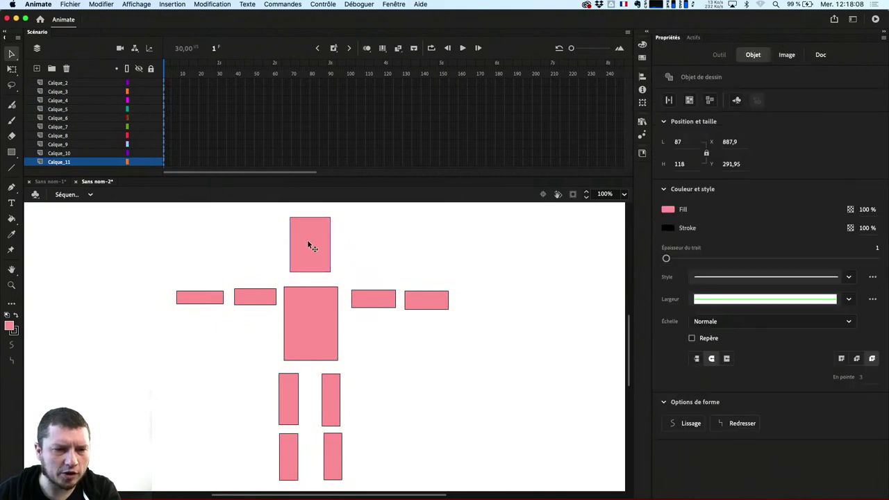
- Rename the head rectangle's layer to Tete and the torso rectangle's layer to Torse
double_click(59, 161)
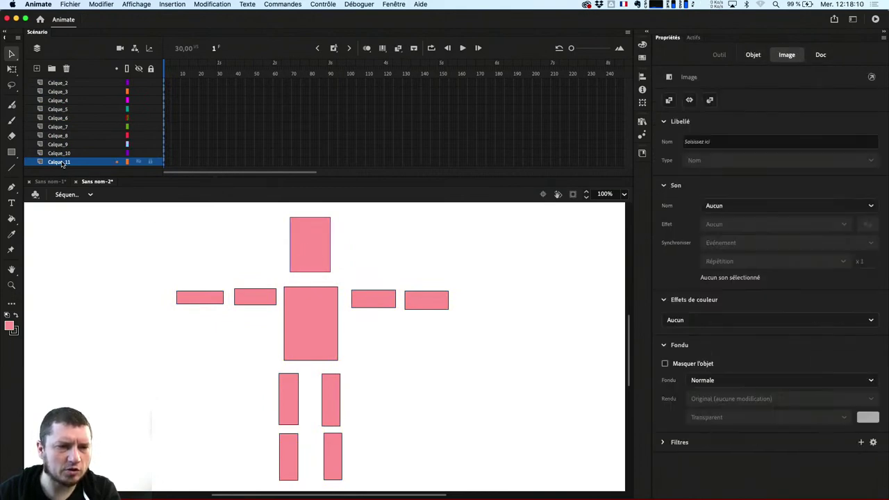
type("Tete")
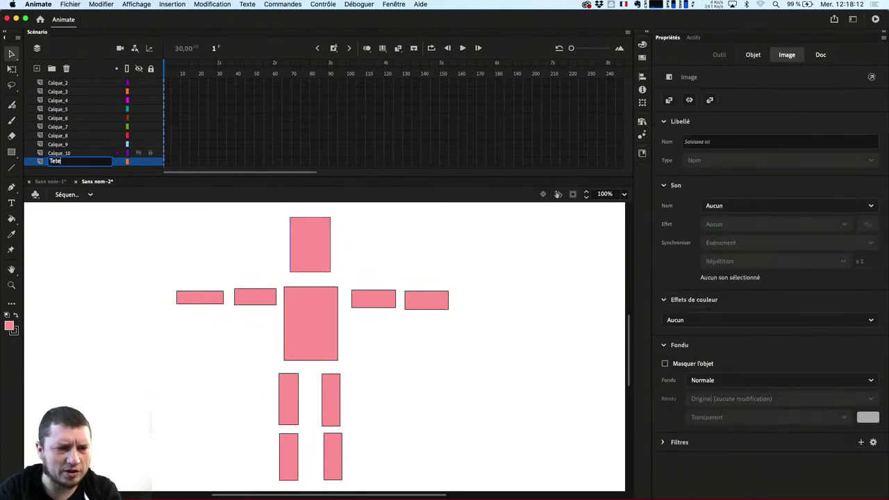
key("Return")
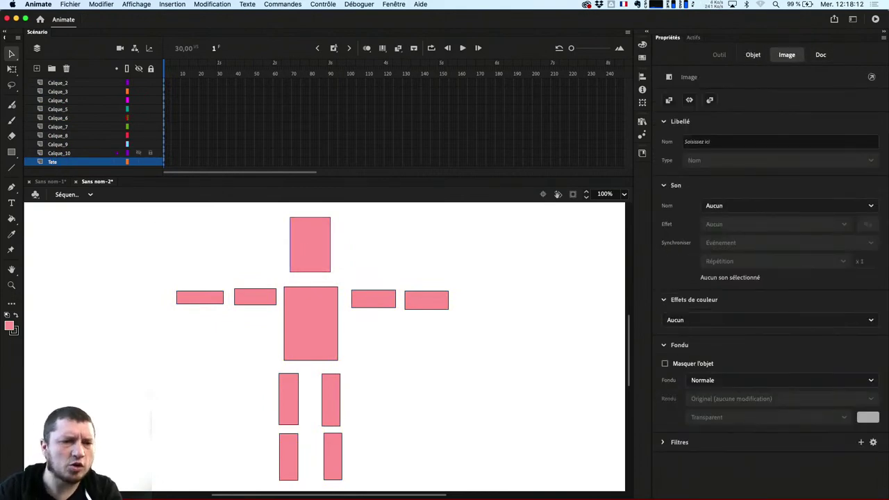
left_click(301, 256)
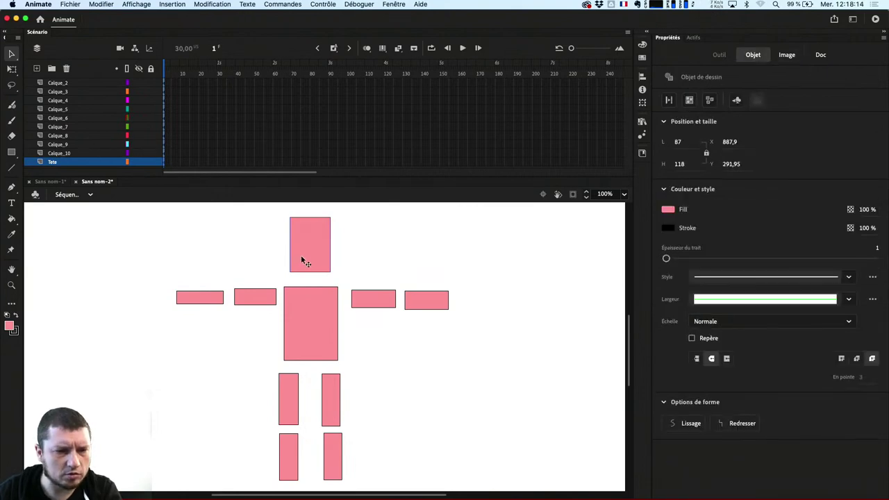
left_click(322, 290)
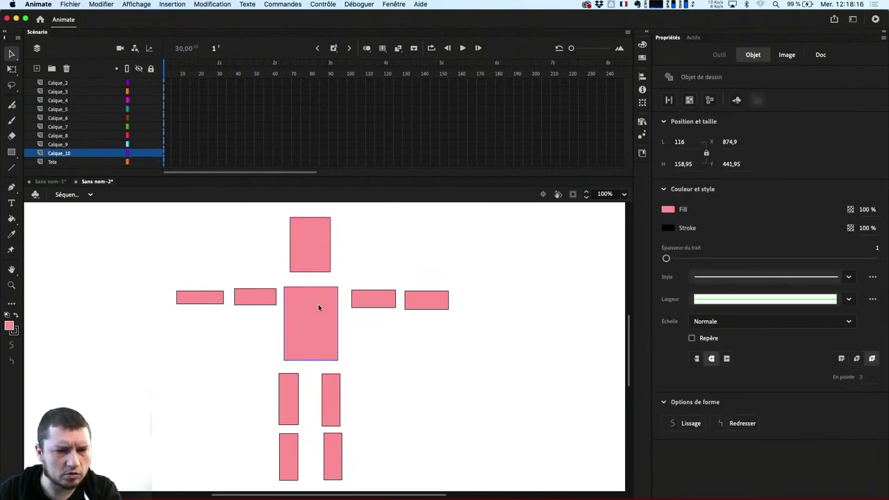
double_click(60, 153)
type("Tor")
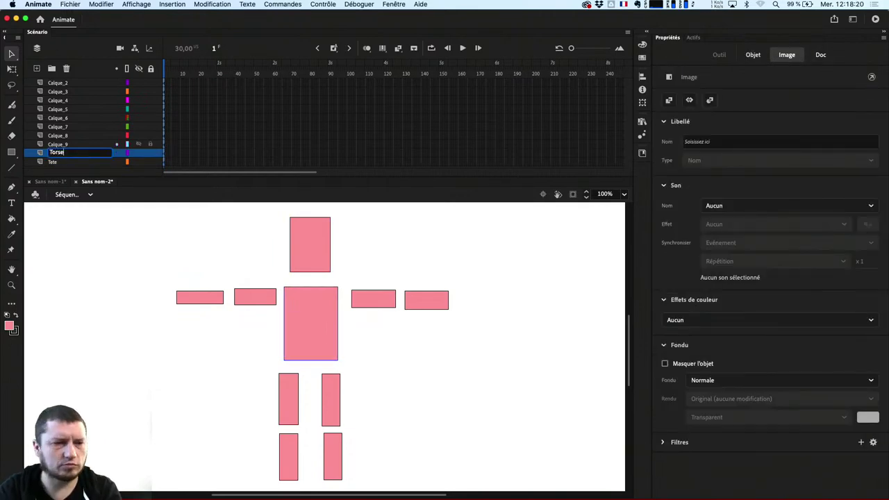
type("se")
key("Return")
- Rename the upper-leg layers, naming the thigh on the left Cuisse_G and the one on the right Cuisse_D
left_click(300, 405)
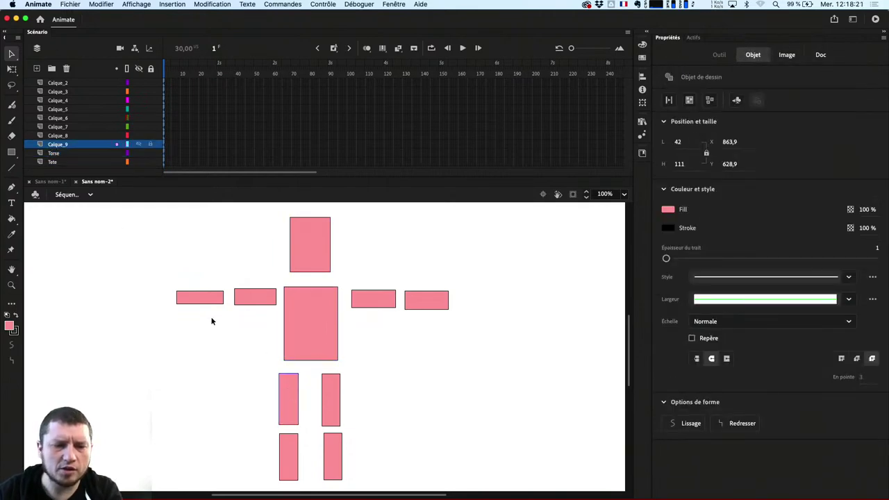
double_click(58, 144)
type("Cuiss")
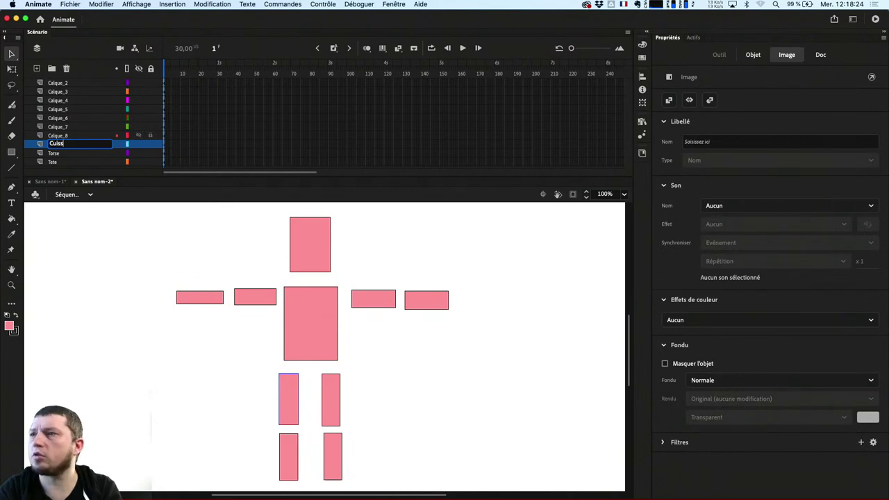
type("e G")
key("Return")
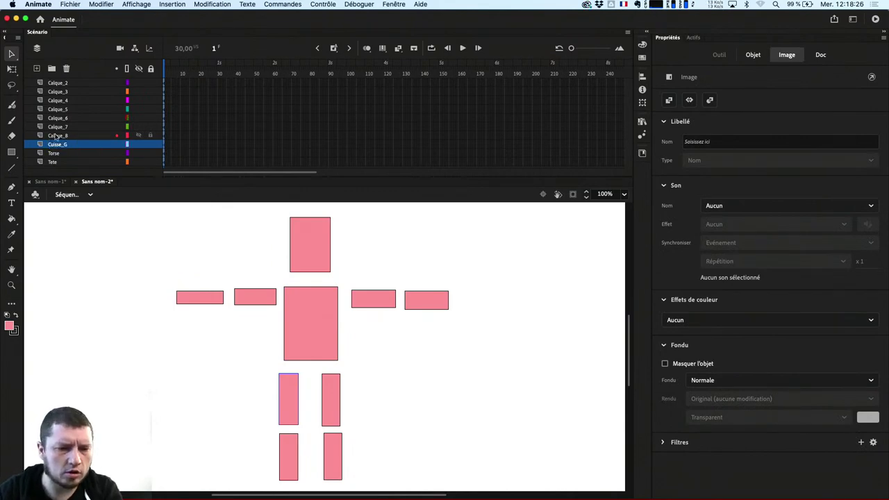
left_click(58, 135)
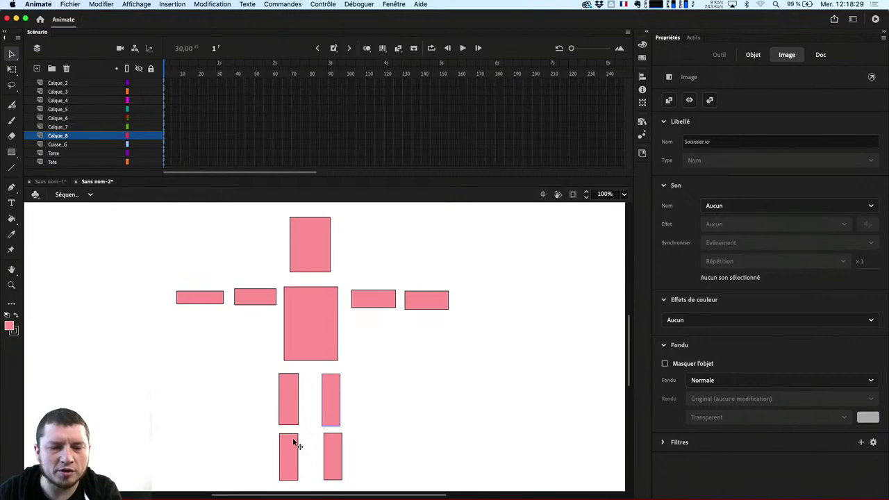
double_click(58, 135)
type("Cuisse")
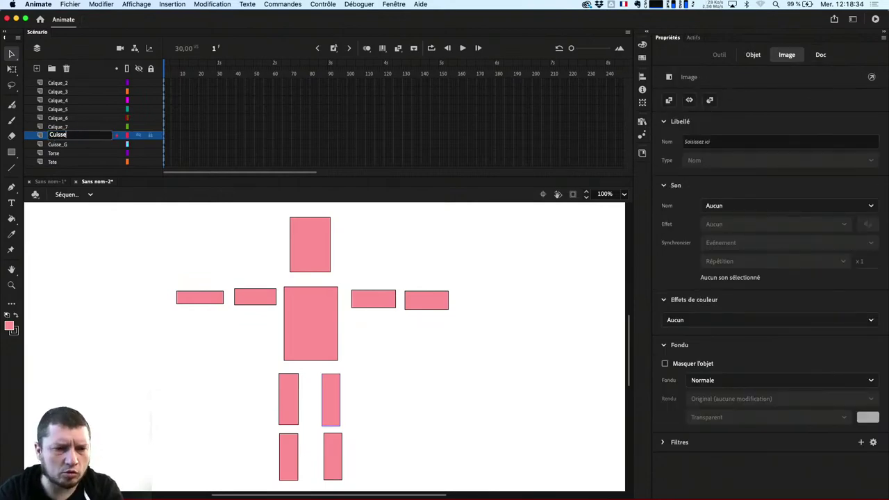
key("Return")
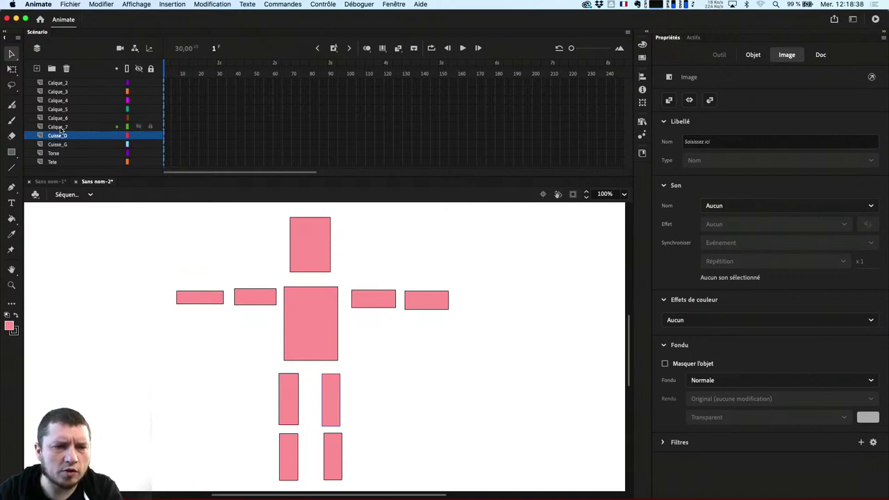
- Rename the lower-leg layers, naming the leg on the left Jambe_G and the one on the right Jambe_D
left_click(60, 126)
double_click(60, 127)
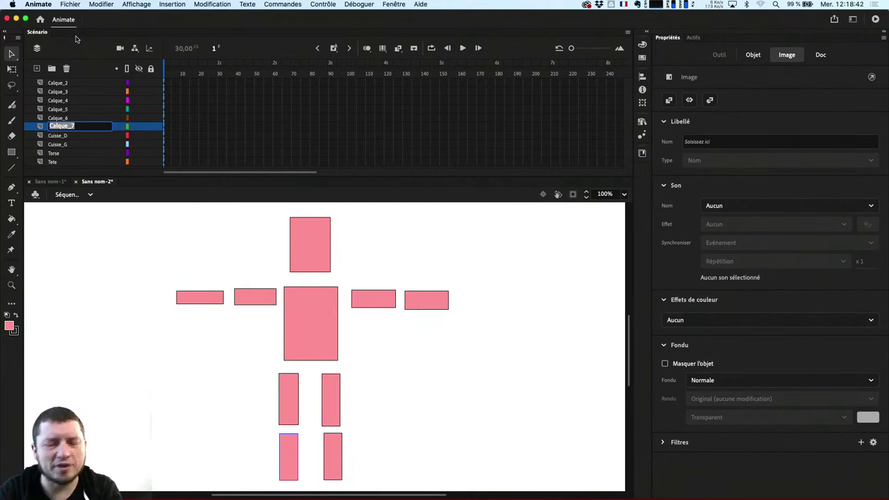
type("Jambe")
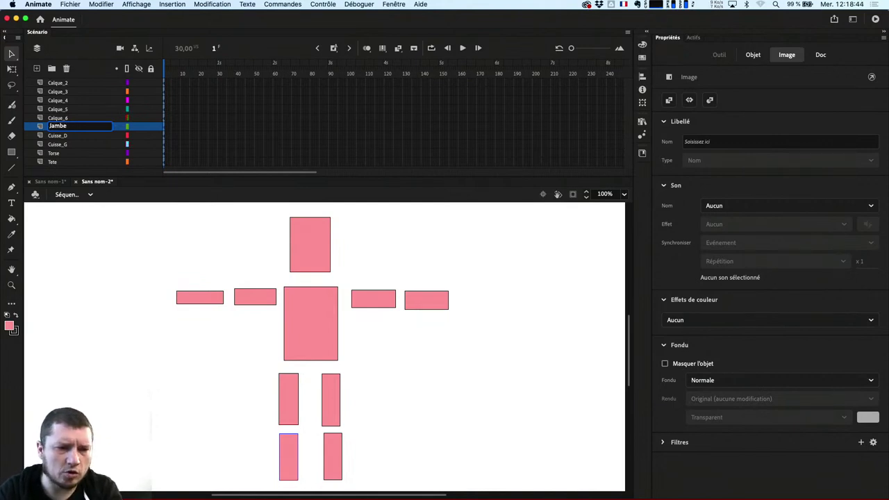
type("_G")
key("Return")
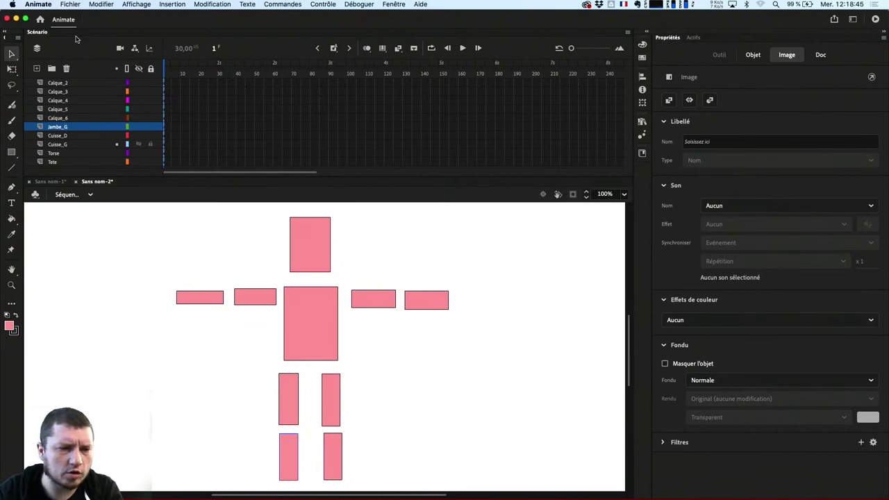
double_click(58, 118)
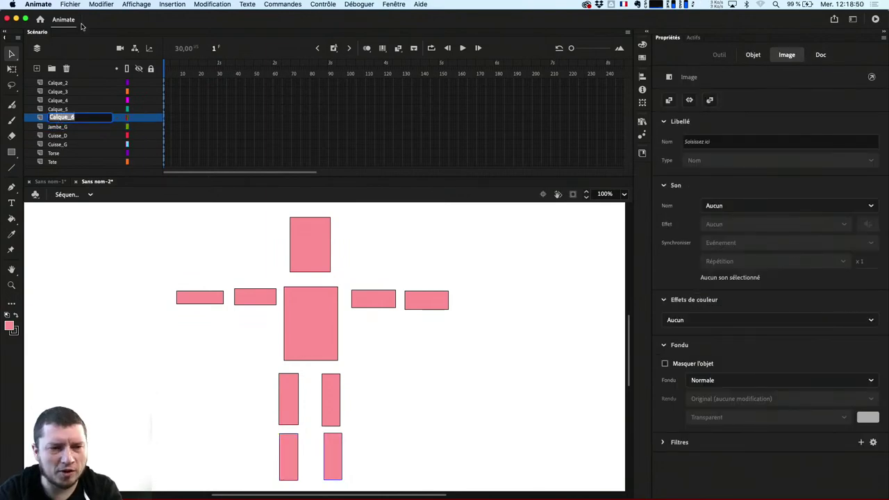
type("Jamb")
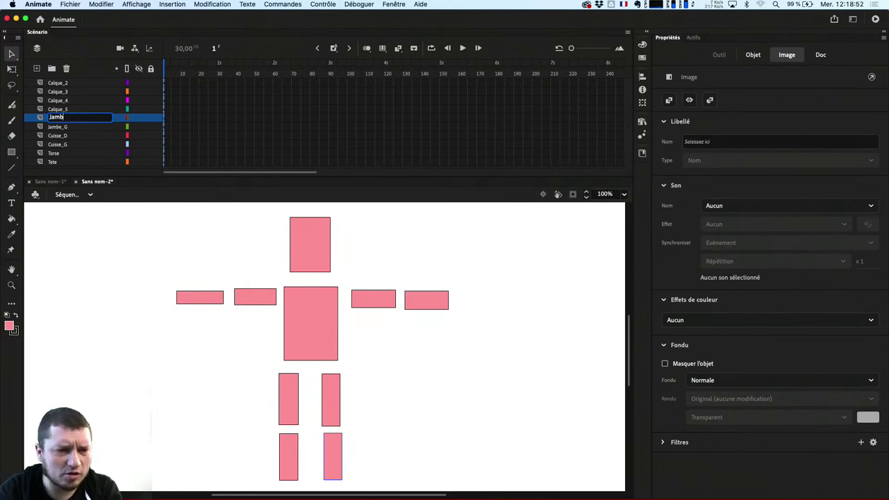
type("e_D")
key("Return")
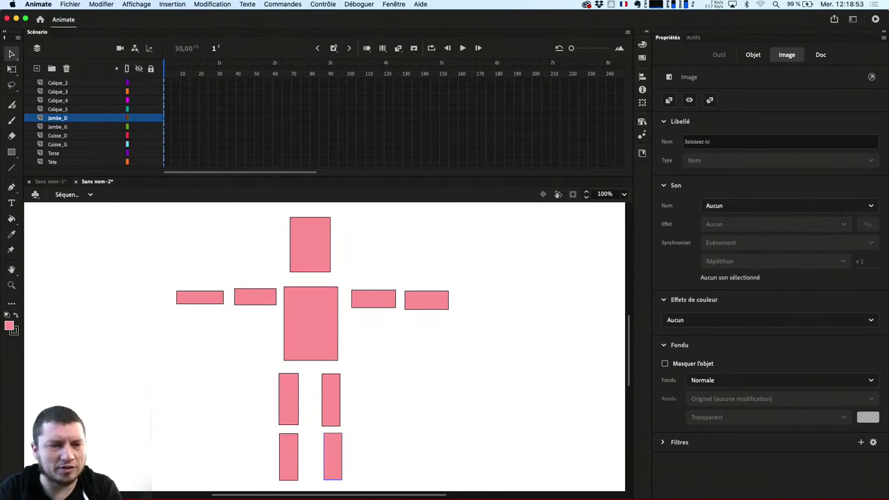
- Rename the layers of the arm left of the torso, Bras_G for the inner rectangle and Avant_Bras_G for the outer one
left_click(240, 294)
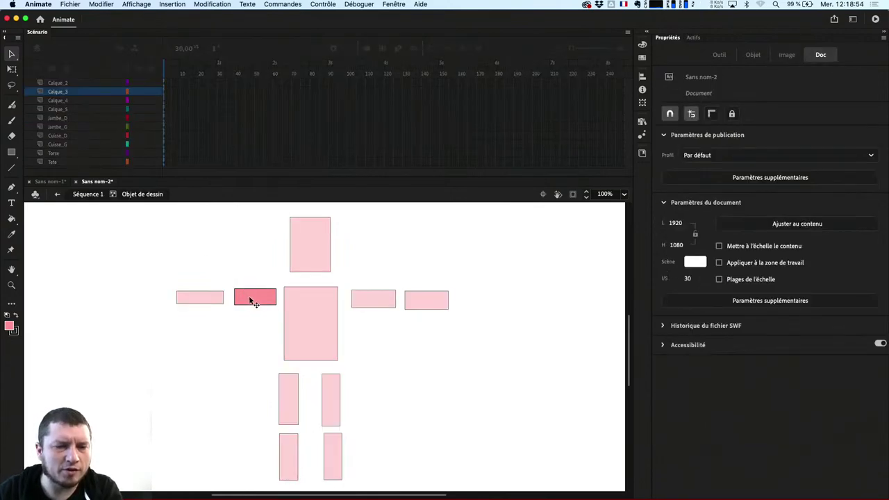
left_click(59, 93)
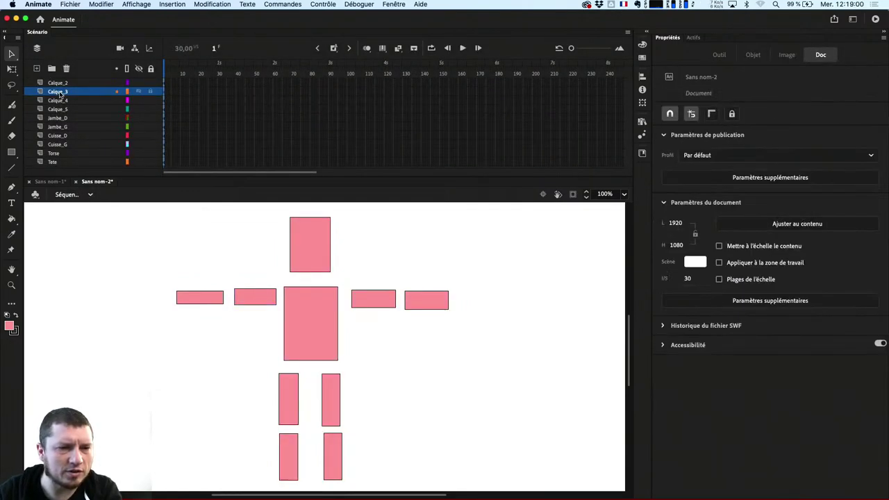
double_click(59, 93)
type("Bras G")
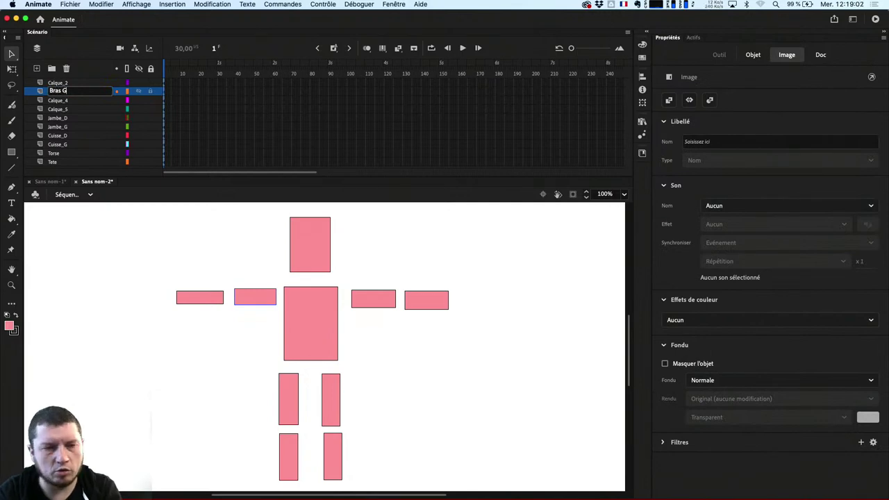
key("Return")
left_click(58, 82)
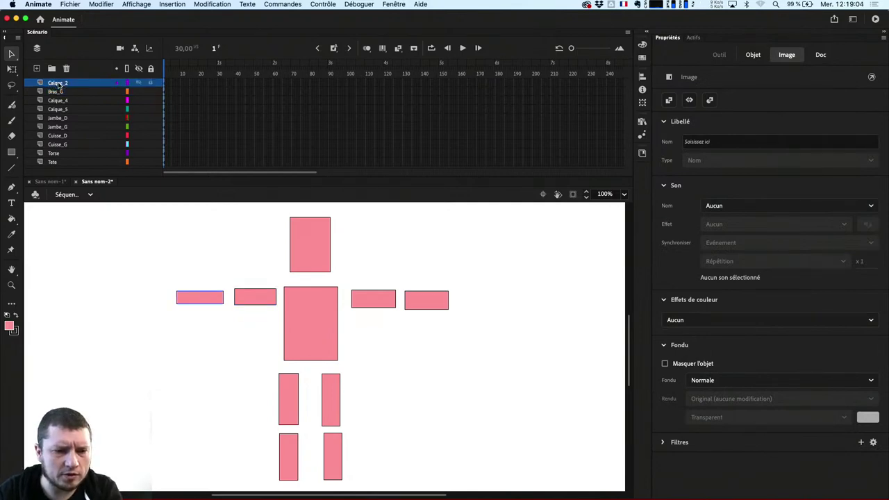
double_click(58, 82)
type("Avant")
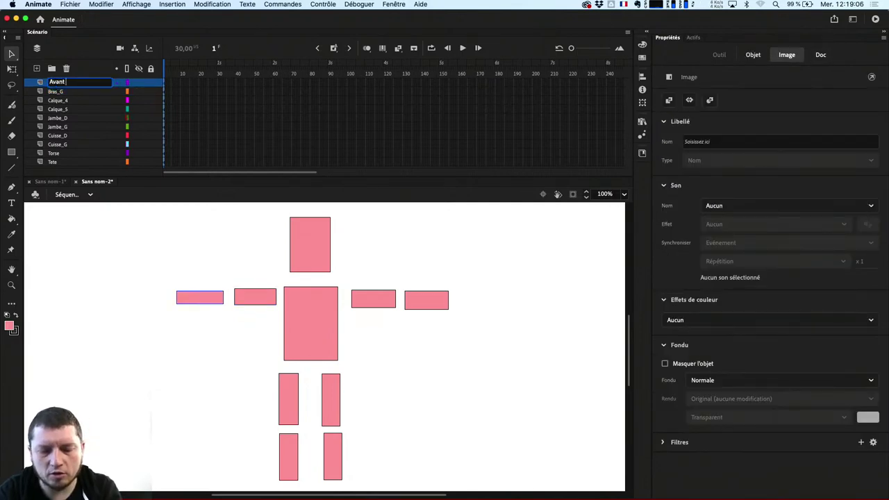
type(" Bras G")
key("Return")
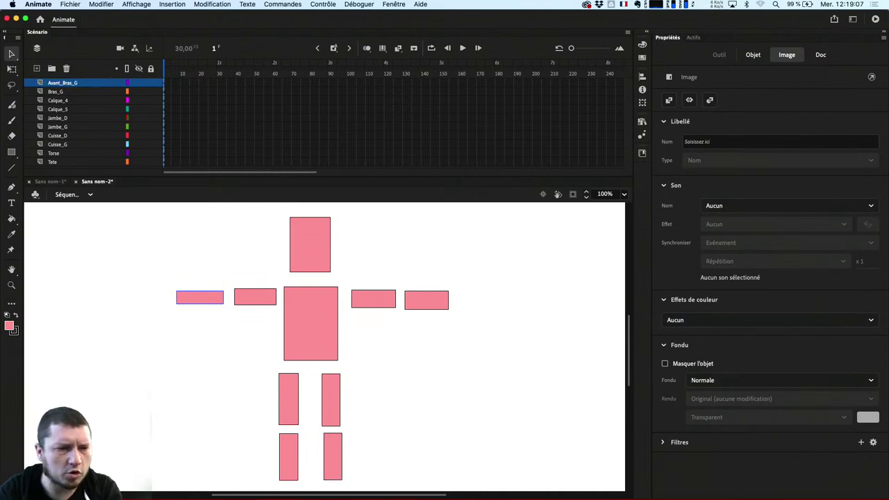
- Rename the layers of the arm right of the torso, Bras_D for the inner rectangle and Avant_Bras_D for the outer one
left_click(69, 111)
double_click(70, 110)
type("Bra")
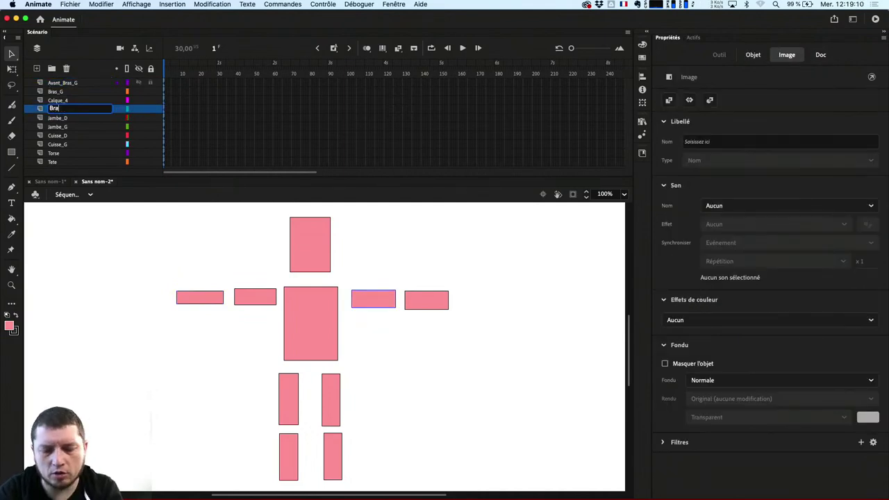
type("s_D")
key("Return")
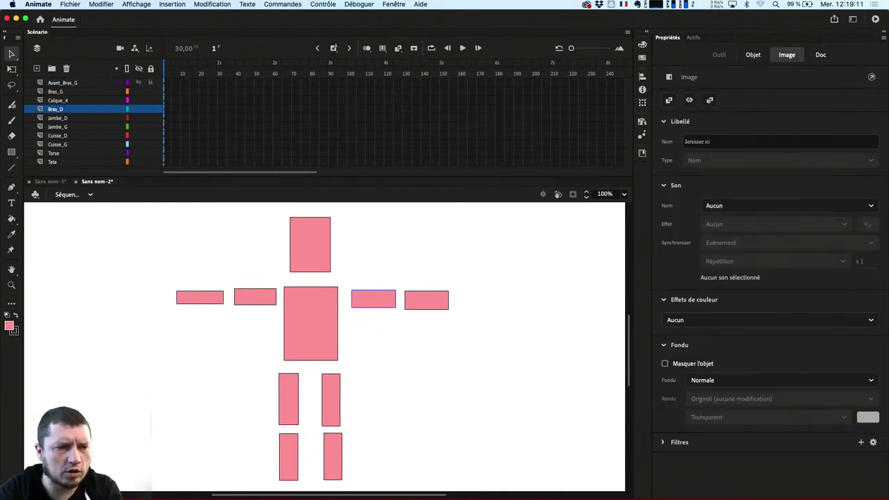
left_click(60, 100)
double_click(59, 101)
type("Avant Bras D")
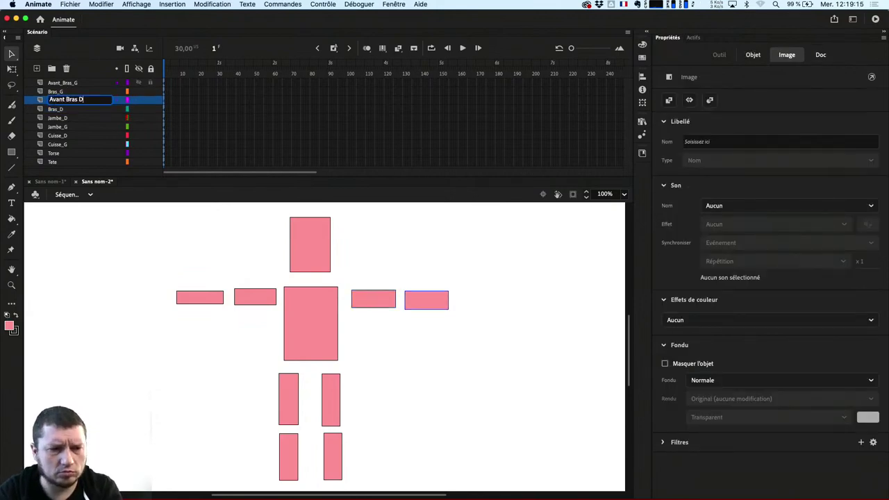
key("Return")
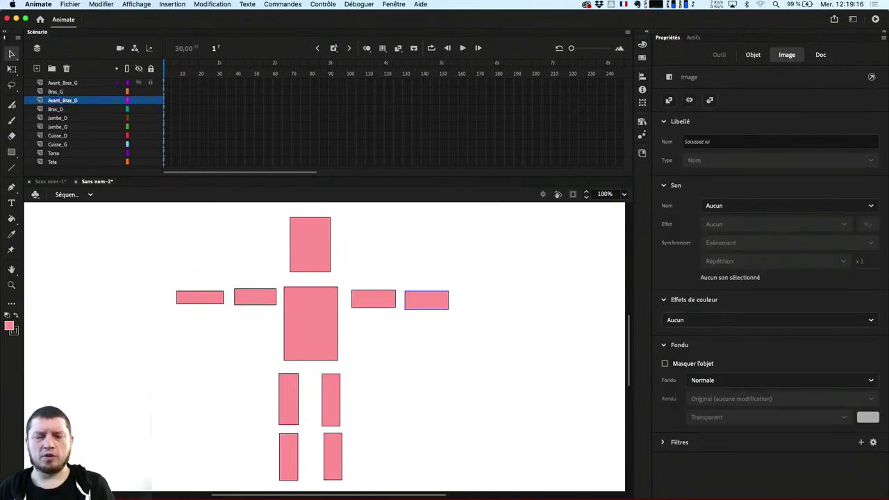
- Show the layer parenting view in the timeline, with the Torse layer selected
left_click_drag(180, 230, 443, 439)
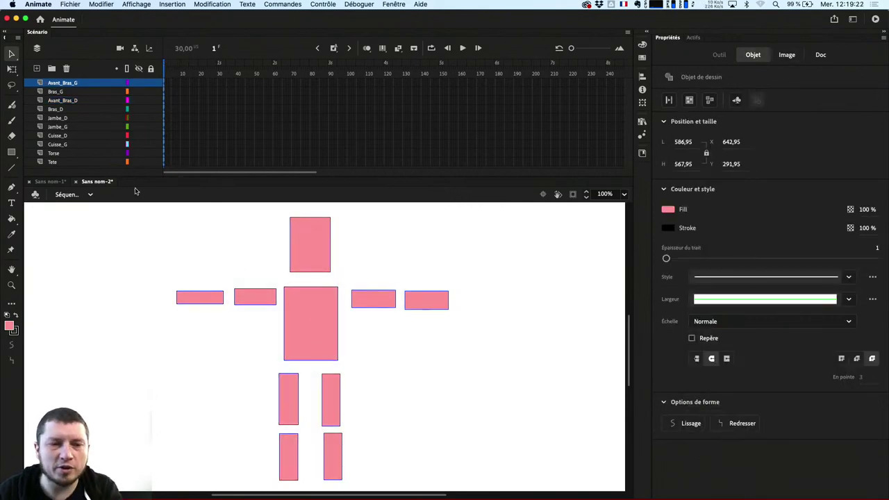
left_click(68, 154)
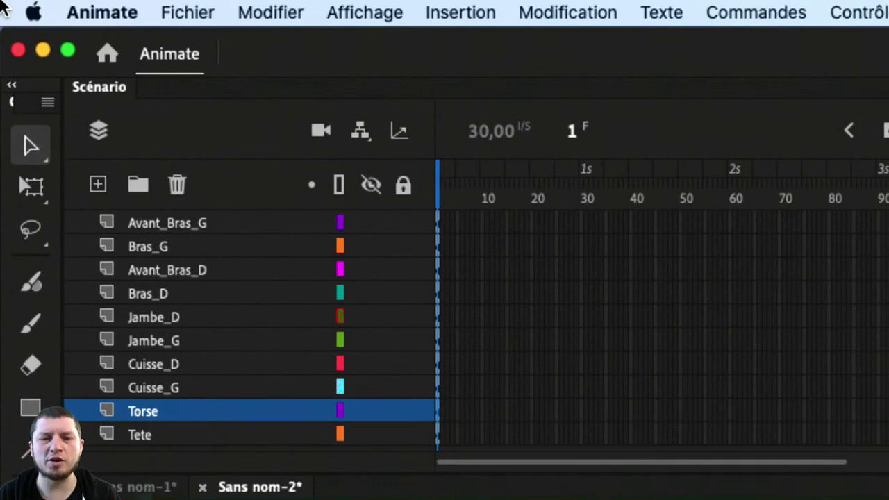
left_click(360, 134)
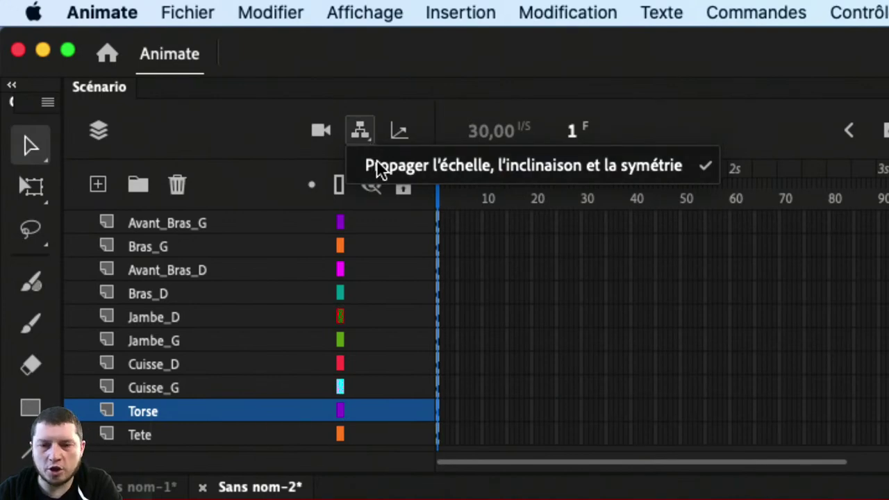
left_click(361, 134)
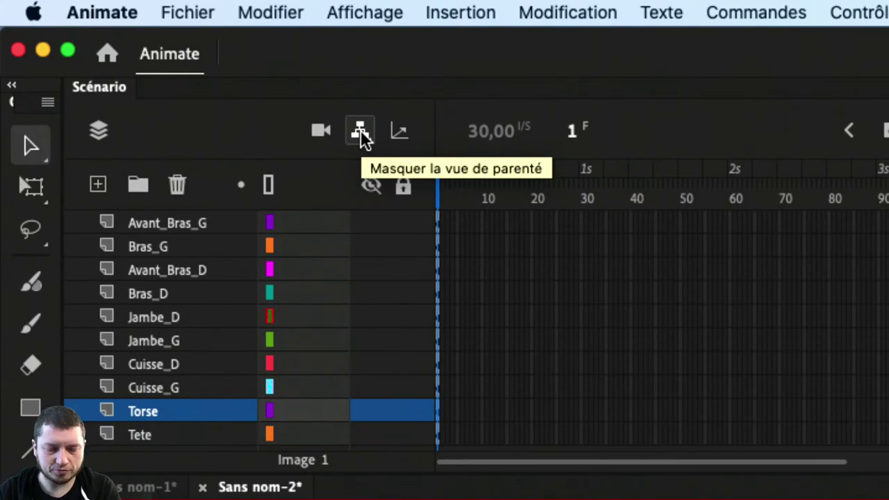
left_click(360, 134)
left_click(361, 134)
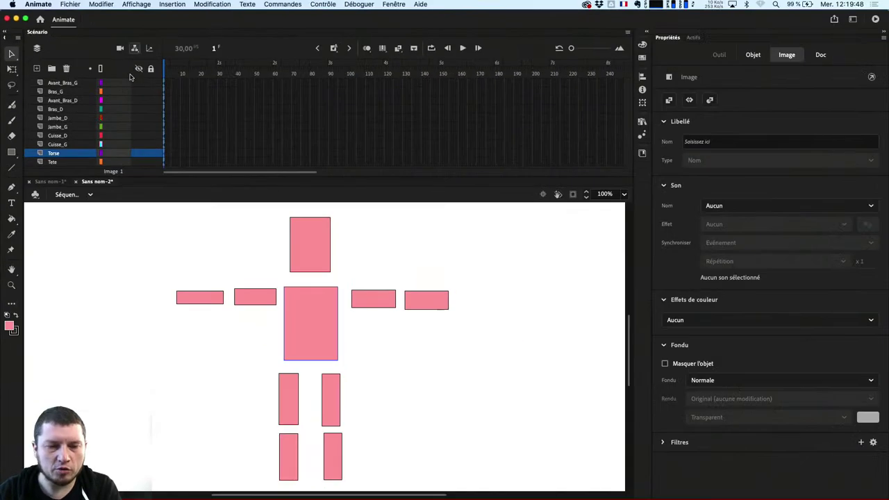
- Select the head rectangle and parent its Tete layer to the Torse layer
left_click(319, 260)
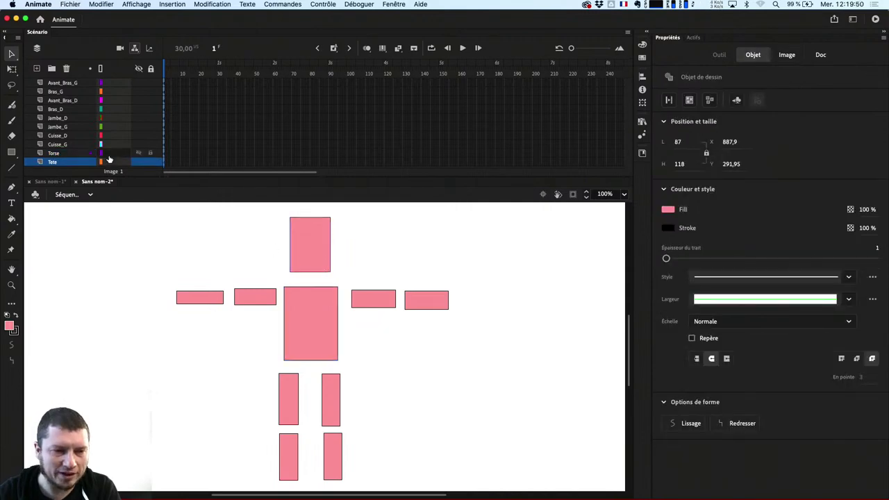
left_click_drag(101, 162, 103, 154)
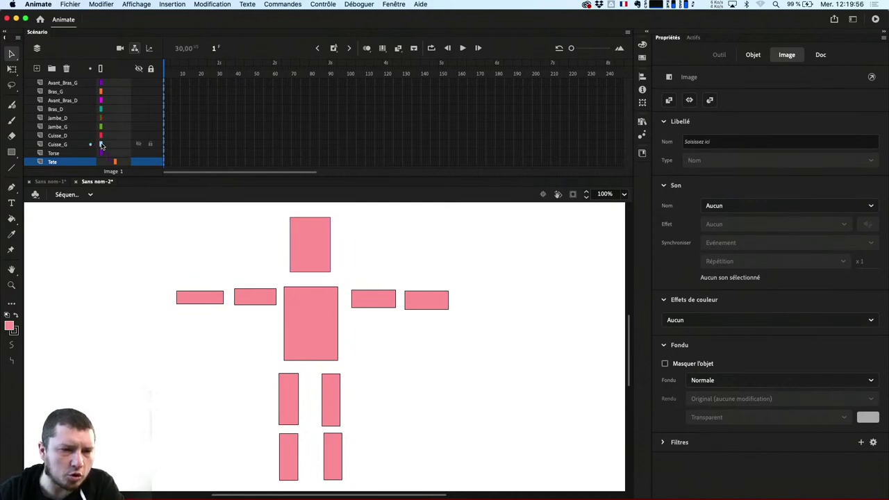
- Parent the Cuisse layers to Torse and each Jambe layer to its matching Cuisse, placing Jambe_G directly above Cuisse_G
mouse_move(101, 144)
left_mouse_down()
mouse_move(101, 153)
mouse_move(101, 137)
mouse_move(106, 154)
mouse_move(115, 144)
left_mouse_up()
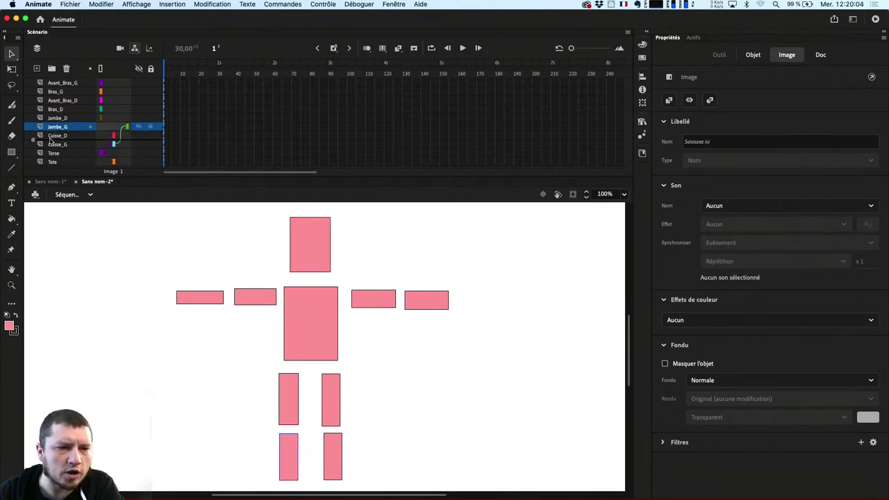
left_click_drag(50, 141, 50, 142)
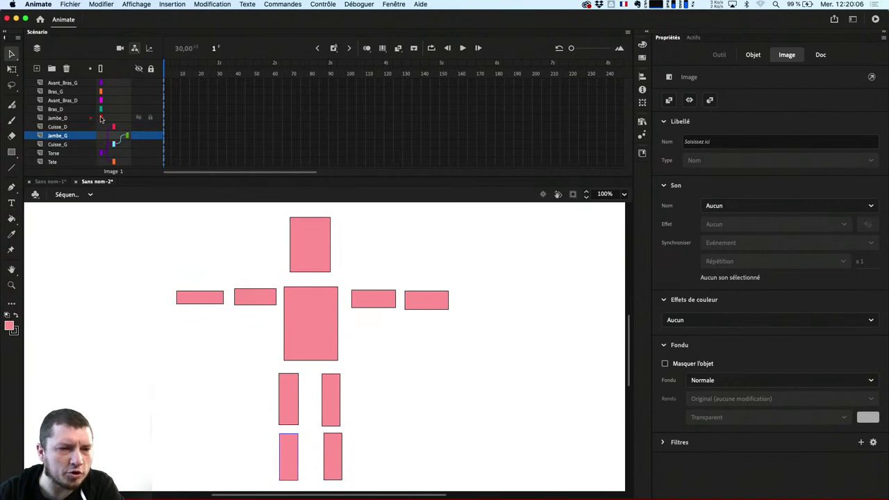
left_click_drag(100, 120, 102, 154)
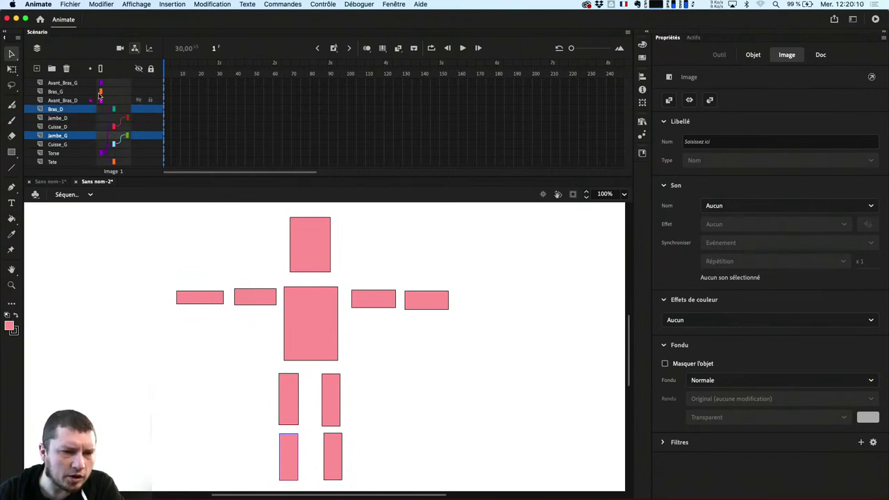
- Parent the Bras_G layer to Torse and link Avant_Bras_G to Bras_G and Avant_Bras_D to Bras_D
left_click_drag(101, 91, 106, 154)
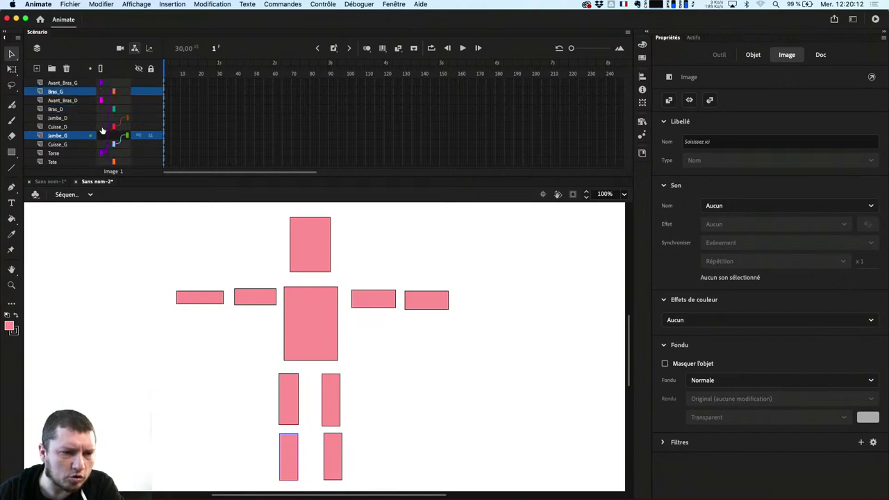
left_click_drag(110, 85, 113, 109)
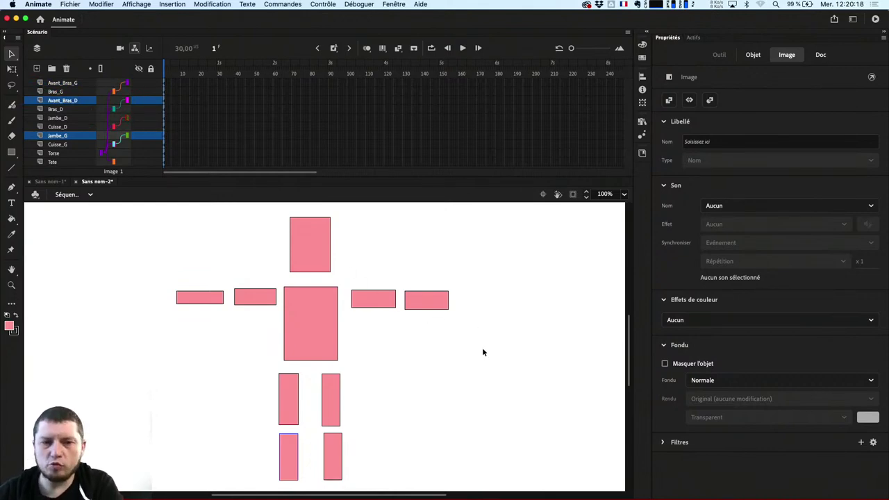
left_click(426, 305)
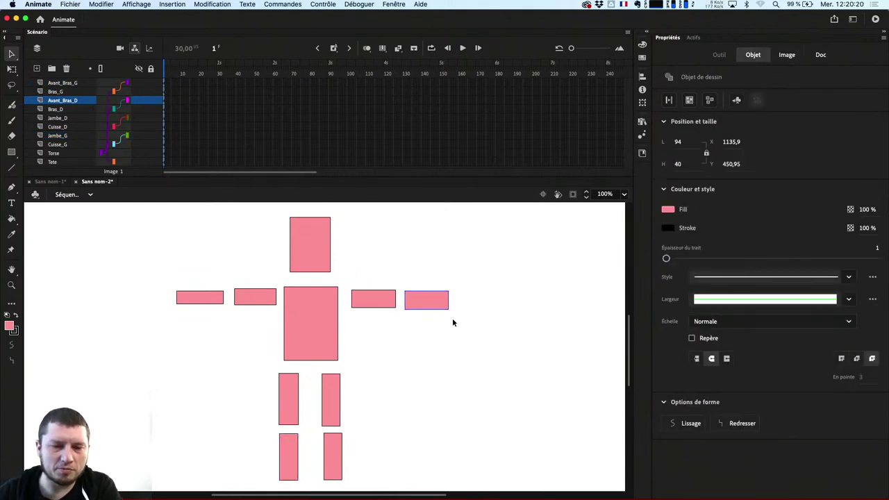
left_click(384, 299)
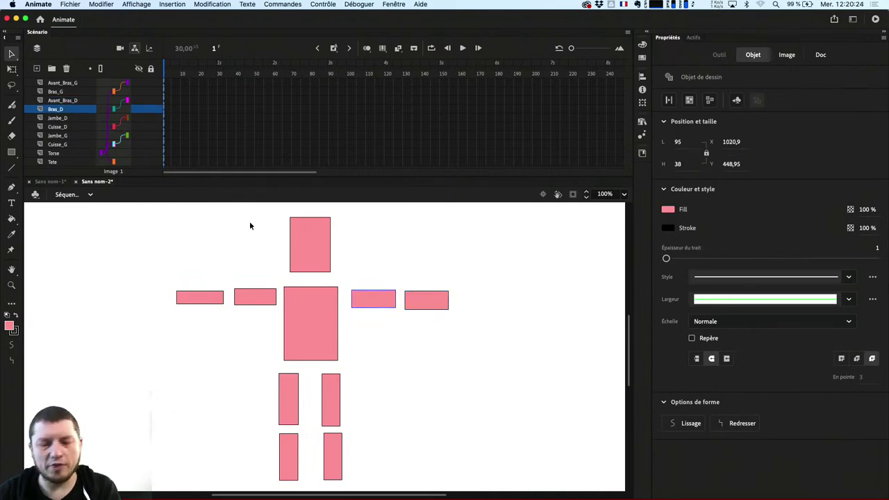
key("q")
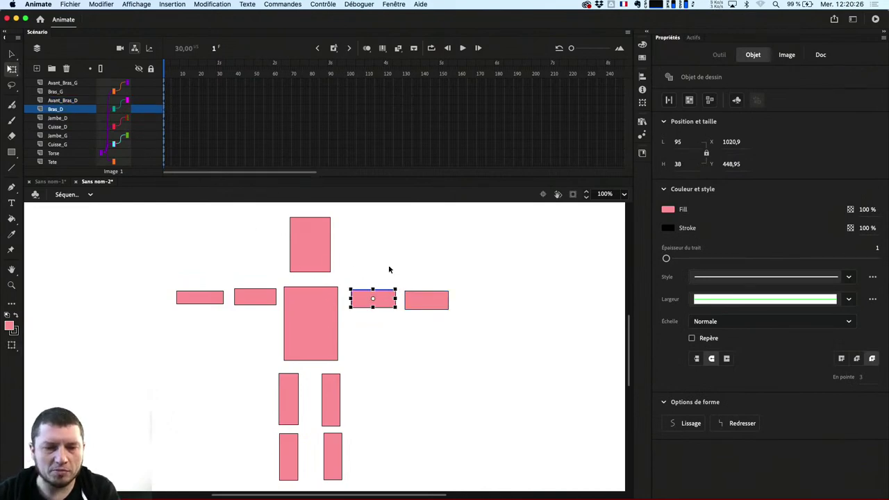
left_click(389, 270)
left_click_drag(395, 300, 395, 323)
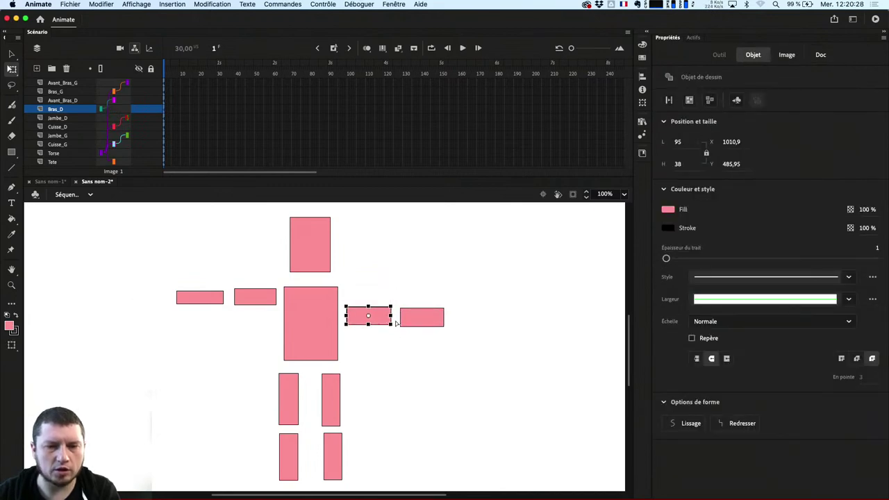
key("super+z")
- Move the torso rectangle, together with its linked body parts, to about X 780 and Y 461
left_click(320, 321)
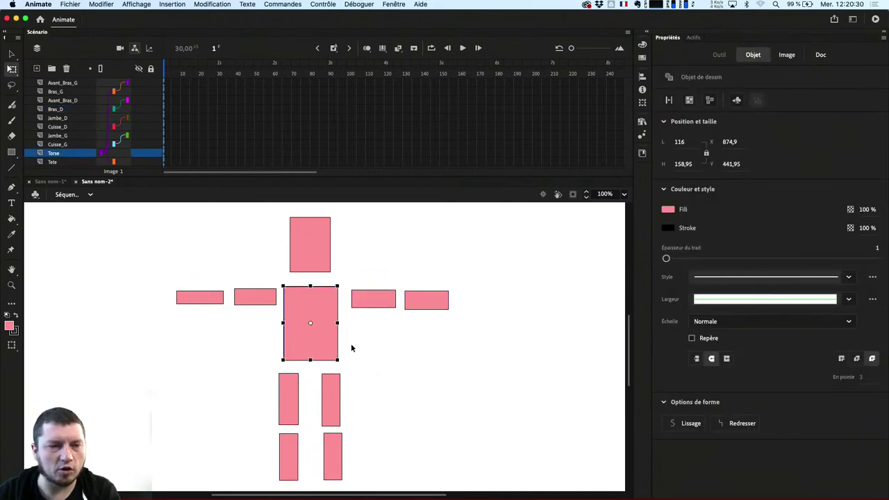
key("v")
left_click_drag(318, 315, 274, 324)
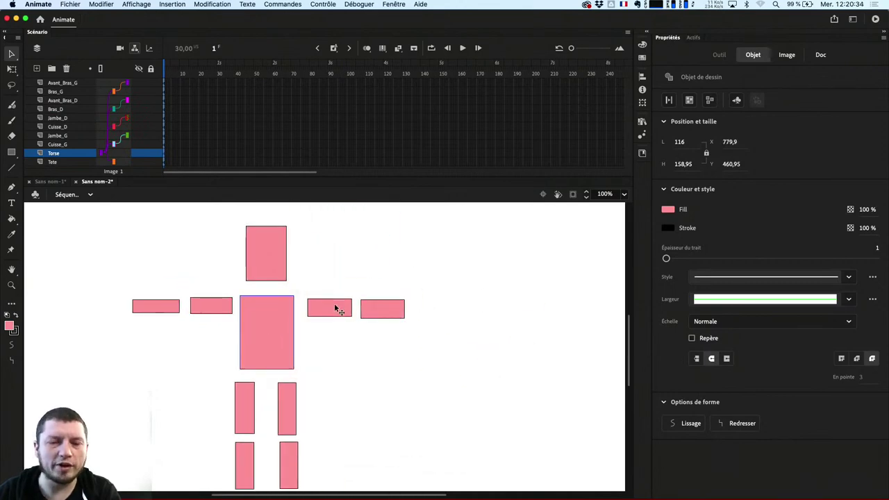
- With Free Transform, move the pivot points of the Avant_Bras_D and Bras_D rectangles to their torso-side ends
left_click(334, 309)
left_click(389, 316)
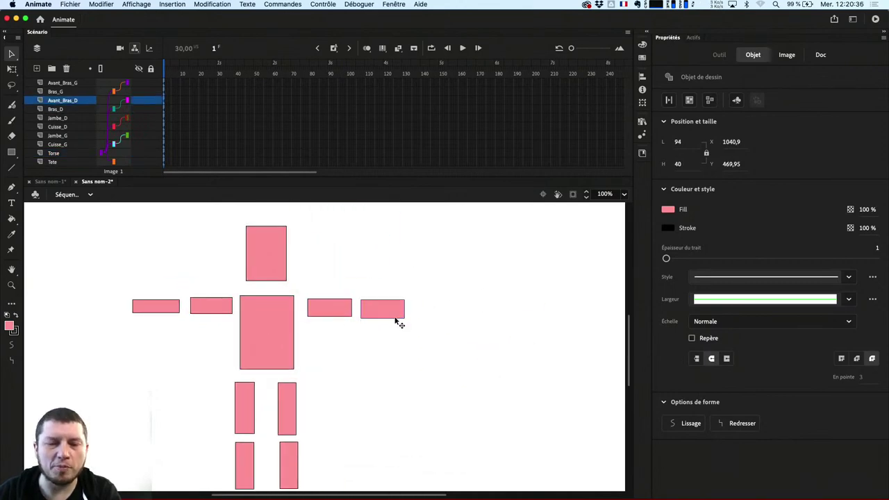
left_click(350, 310)
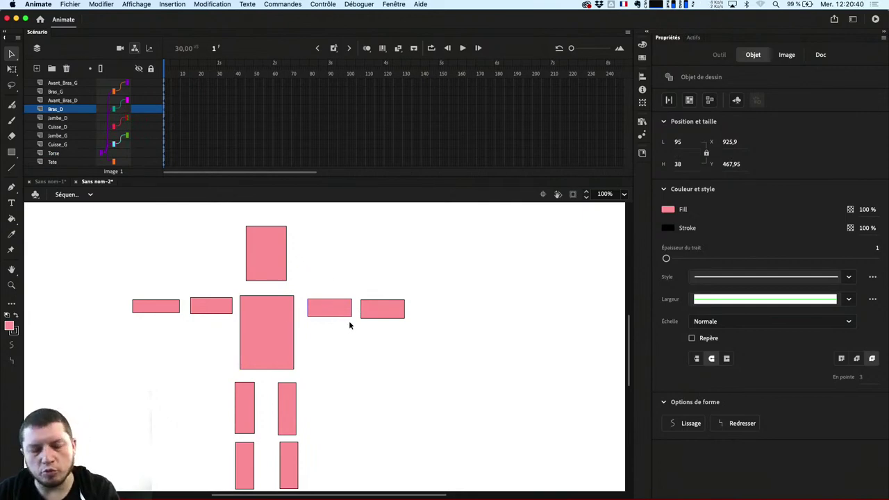
key("q")
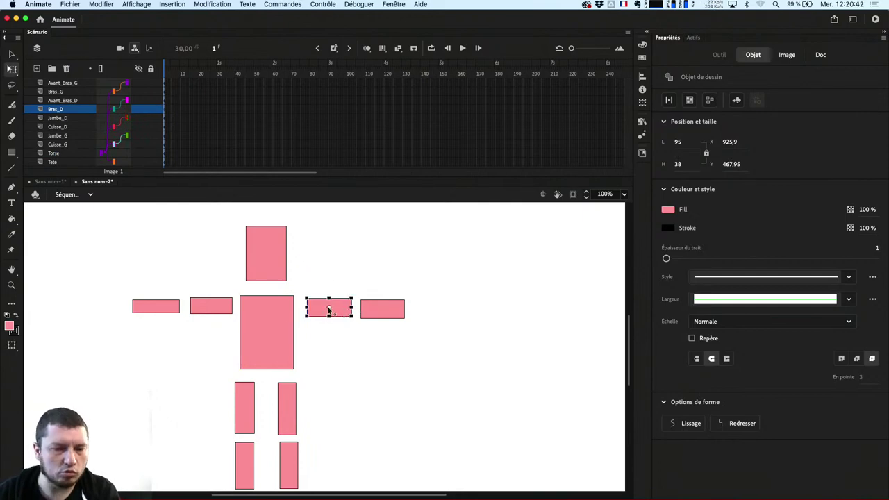
left_click(371, 313)
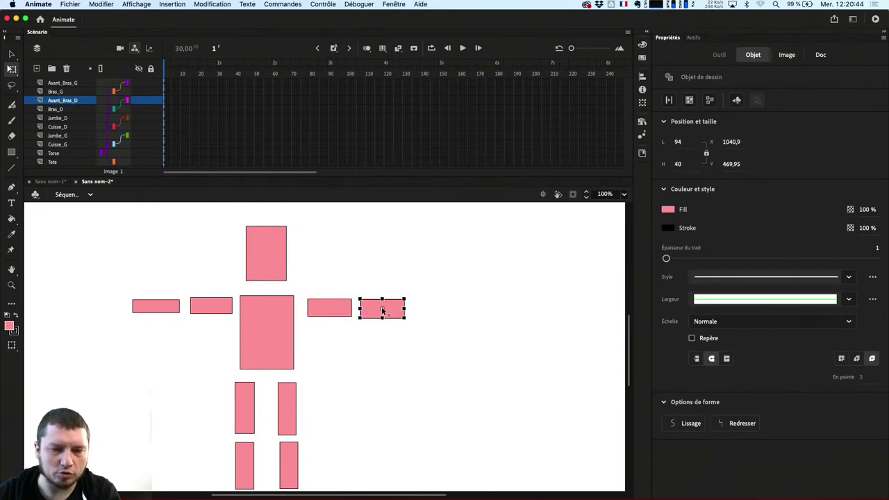
left_click_drag(382, 309, 303, 308)
left_click(327, 311)
- Move the torso's pivot point near its lower edge and the head's pivot point just below the head
left_click(269, 314)
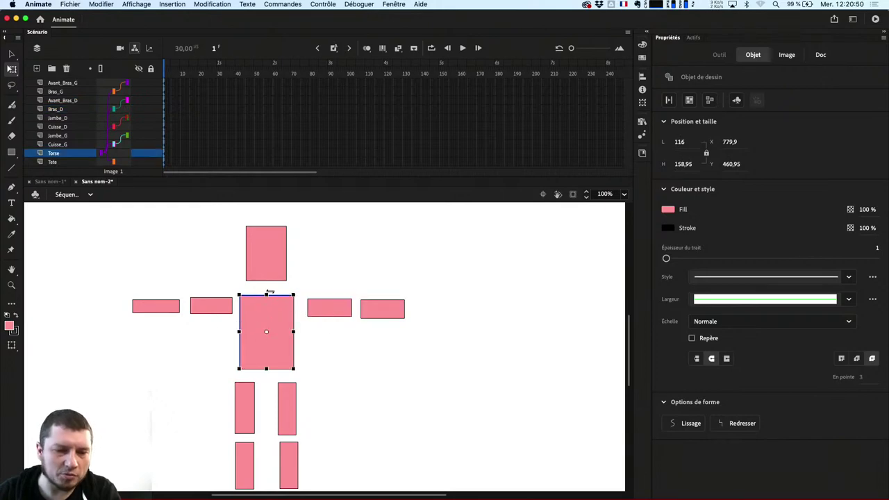
left_click_drag(267, 333, 266, 357)
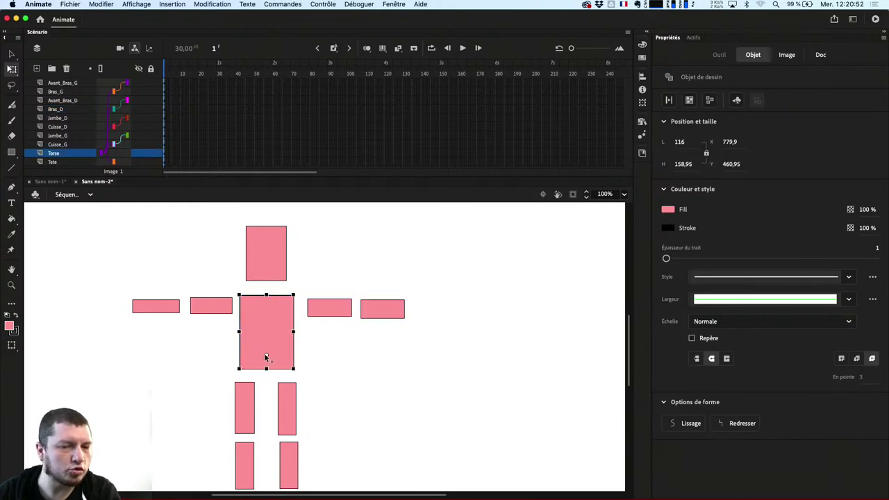
left_click(269, 269)
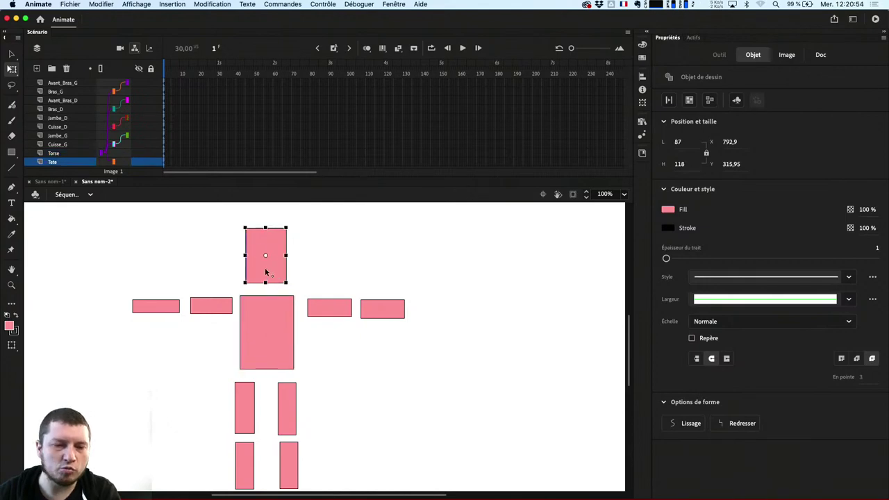
left_click_drag(265, 254, 266, 290)
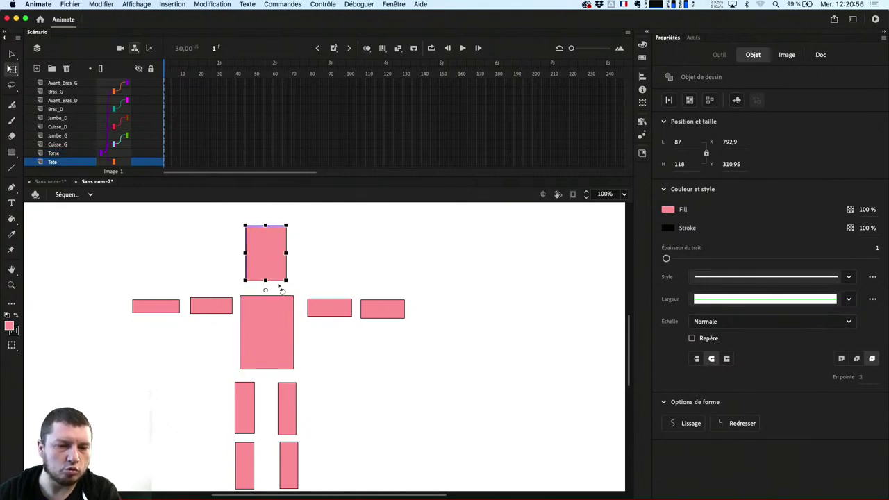
- Move the pivot points of the Bras_G and Avant_Bras_G rectangles toward their torso-side ends
left_click(223, 307)
left_click_drag(211, 306, 233, 311)
left_click(174, 309)
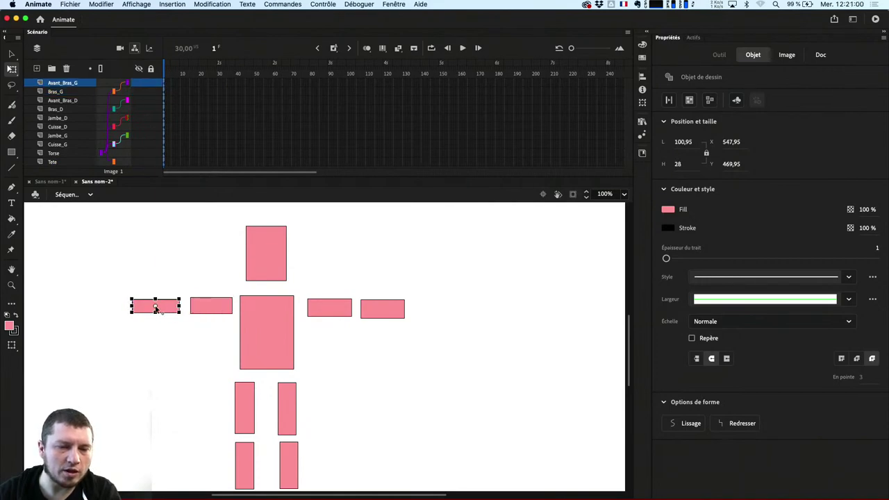
- Move the pivot points of the two thigh rectangles, Cuisse_G and Cuisse_D, to their upper ends
left_click(244, 401)
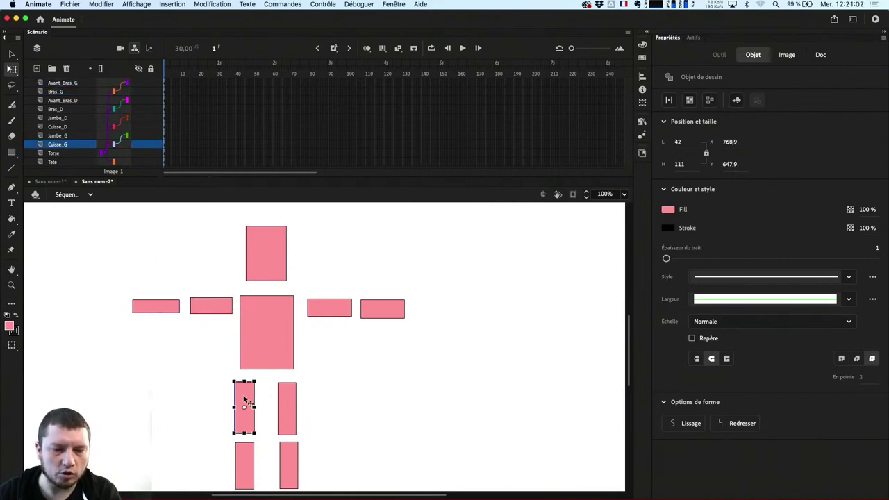
left_click_drag(242, 408, 247, 381)
left_click(288, 410)
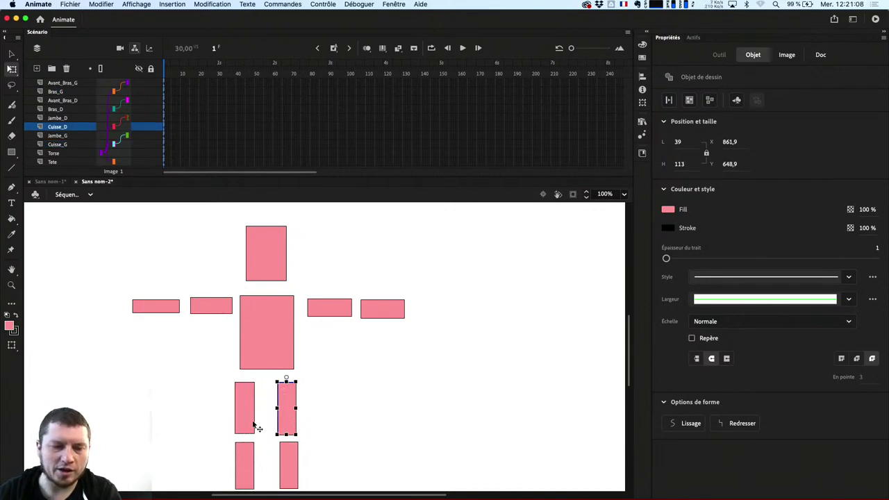
left_click(244, 458)
left_click_drag(244, 467, 297, 472)
key("super+z")
key("super+z")
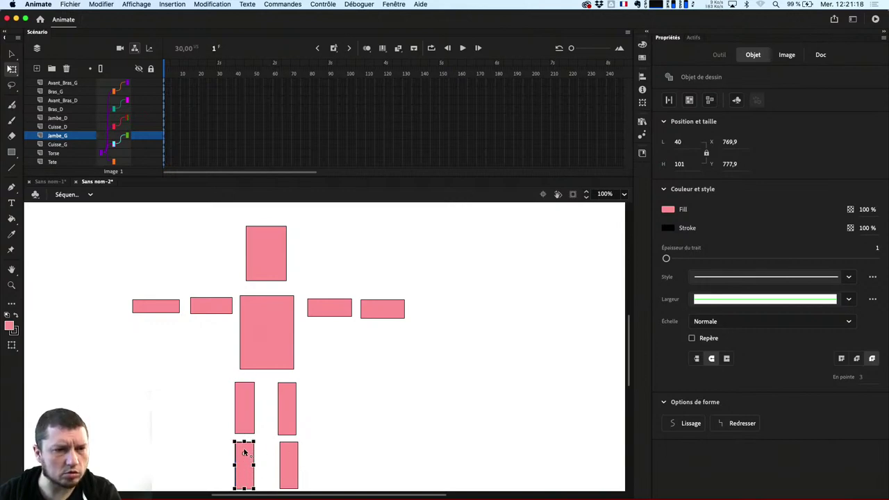
left_click_drag(244, 452, 243, 451)
key("super+z")
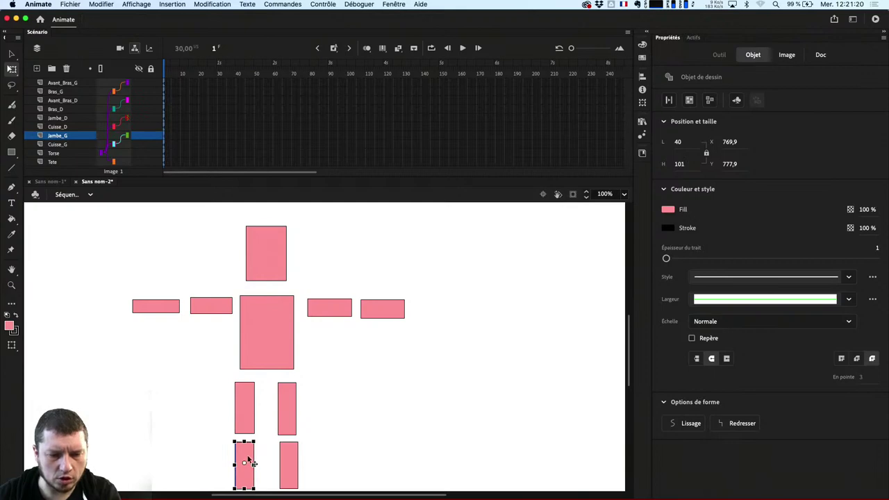
key("super+y")
key("super+z")
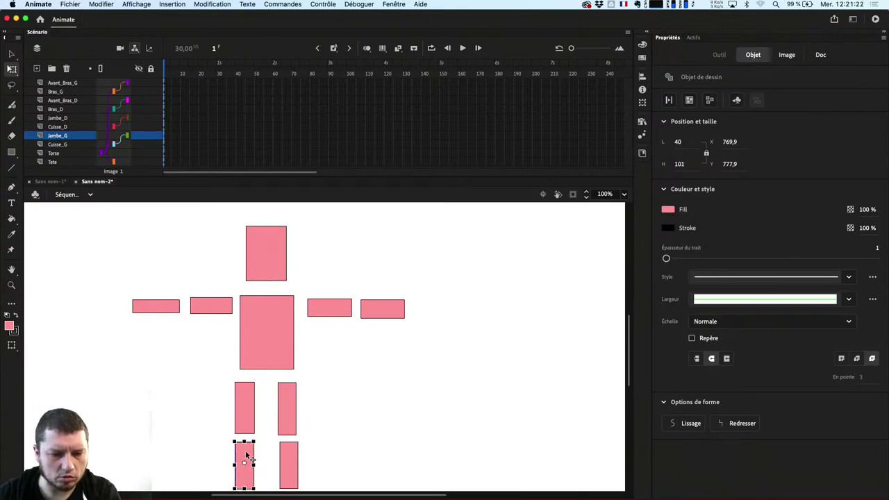
- Place the Jambe_D rectangle's pivot point at its upper end and try again to raise the Jambe_G pivot
left_click(292, 472)
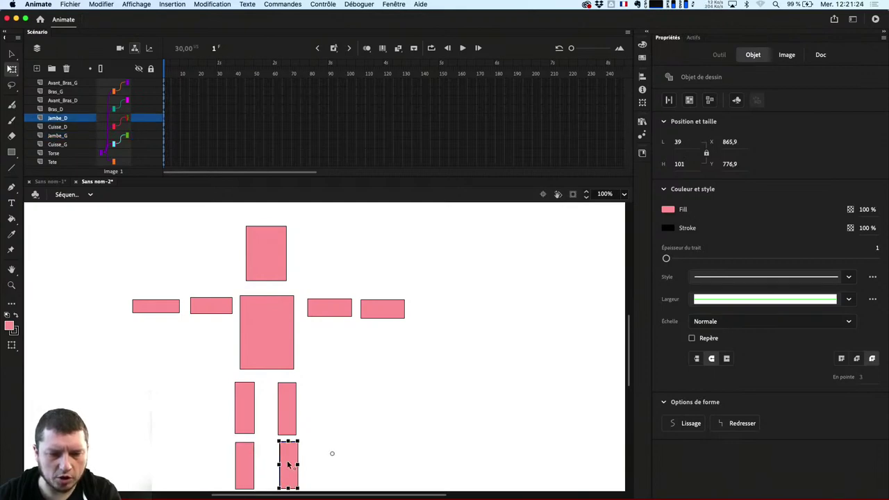
left_click(245, 463)
left_click_drag(248, 455, 244, 440)
key("super+z")
key("super+z")
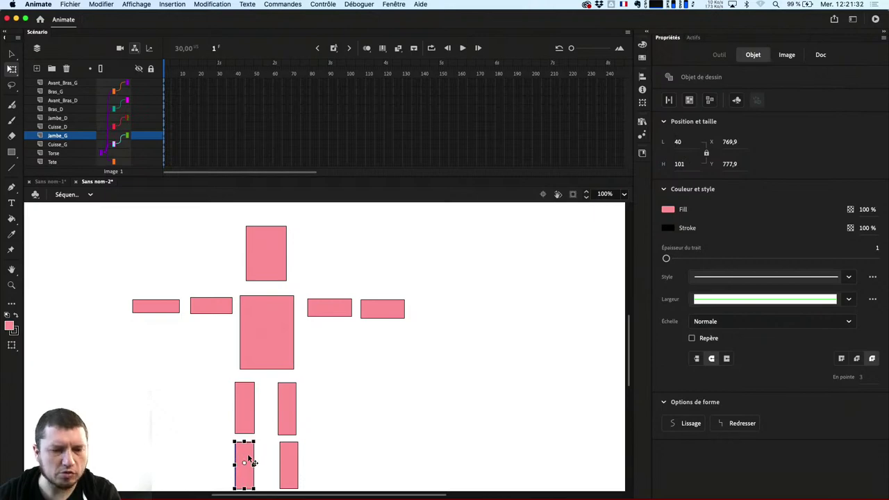
- Rotate the Cuisse_D thigh outward from the torso, and rotate the Jambe_D lower leg back downward to bend the knee
left_click(264, 412)
left_click(290, 420)
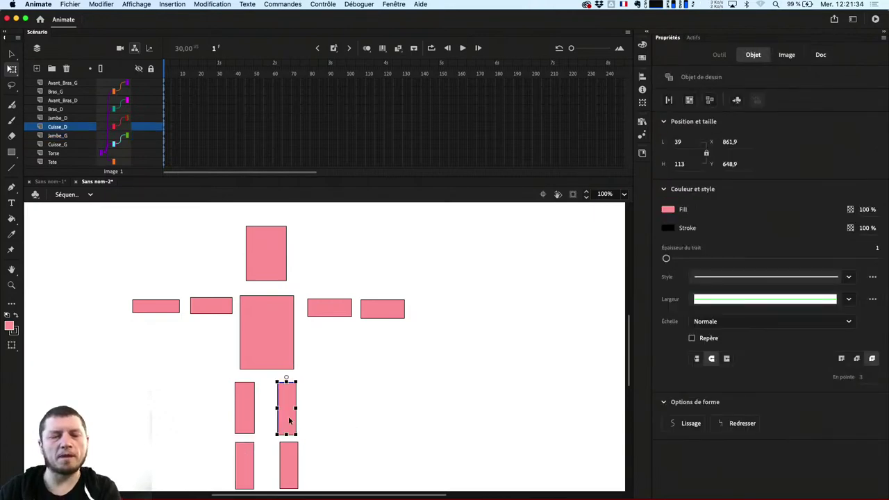
left_click_drag(302, 445, 346, 410)
left_click(362, 420)
left_click_drag(398, 430, 348, 472)
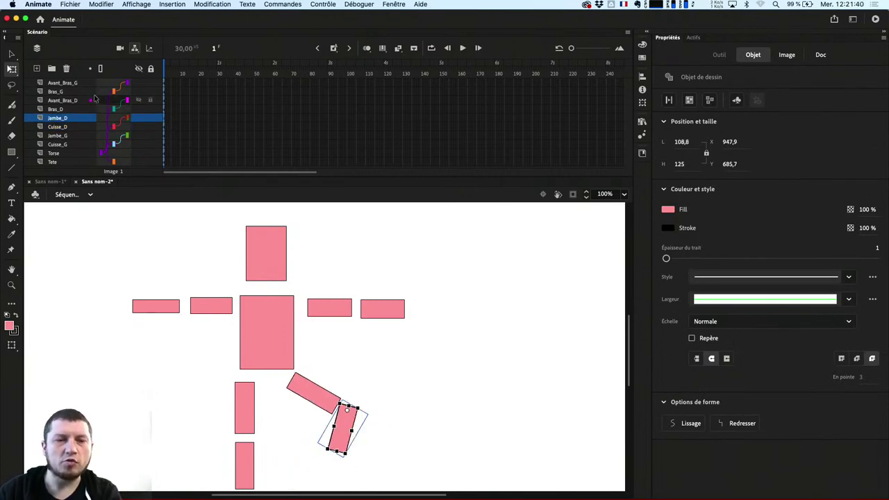
left_click_drag(572, 48, 585, 48)
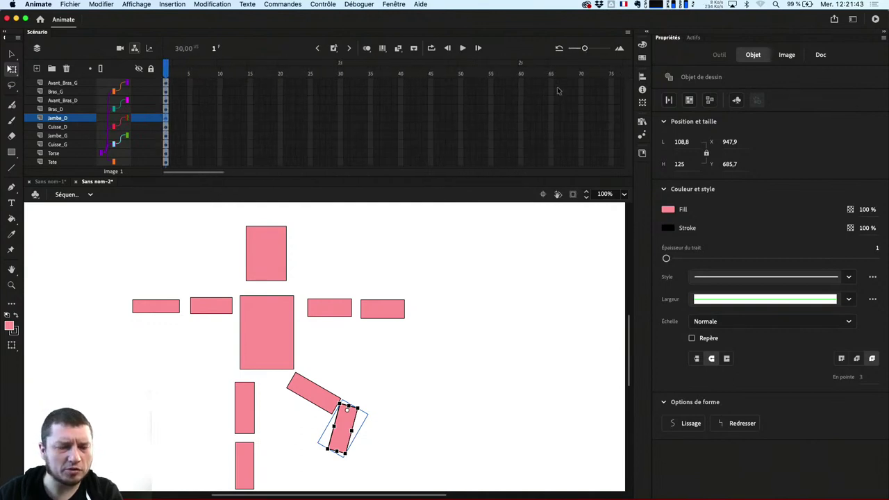
left_click(168, 83)
left_click(166, 162, "shift")
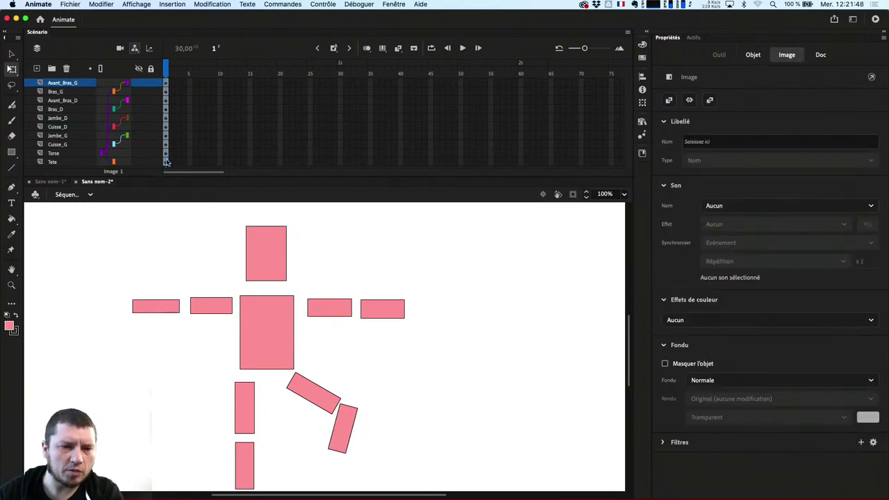
left_click_drag(340, 84, 340, 163)
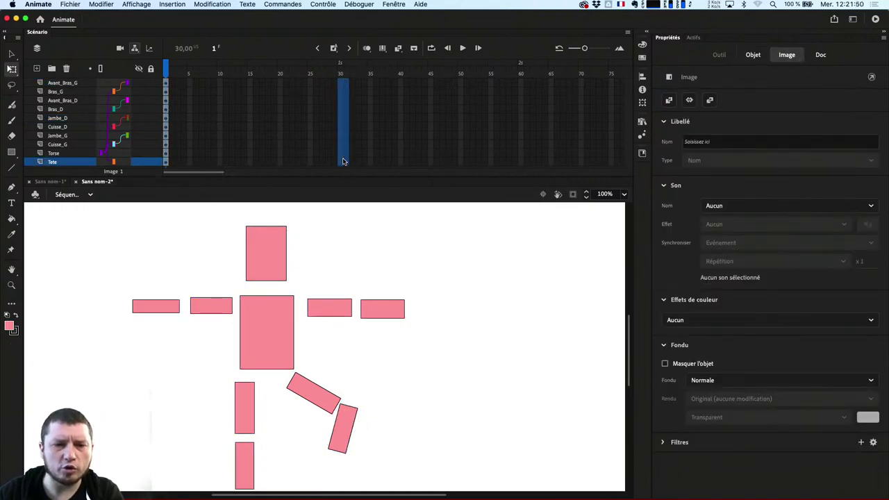
right_click(341, 86)
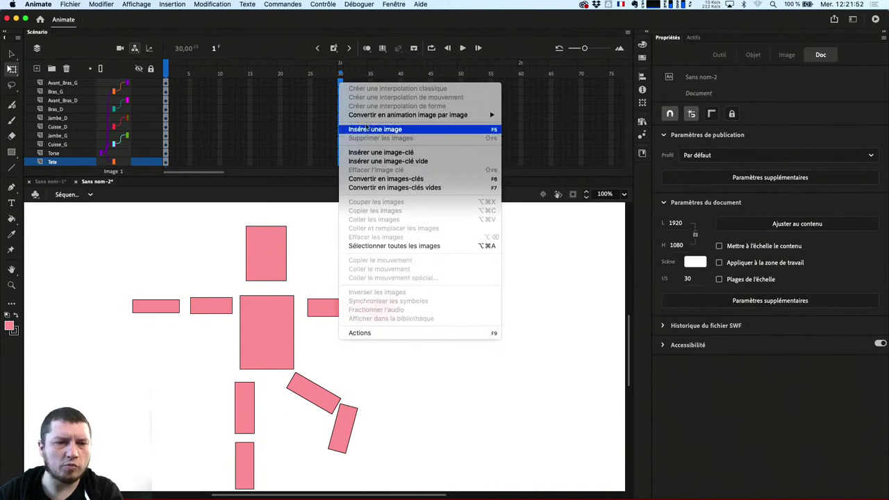
left_click(316, 91)
left_click(317, 101)
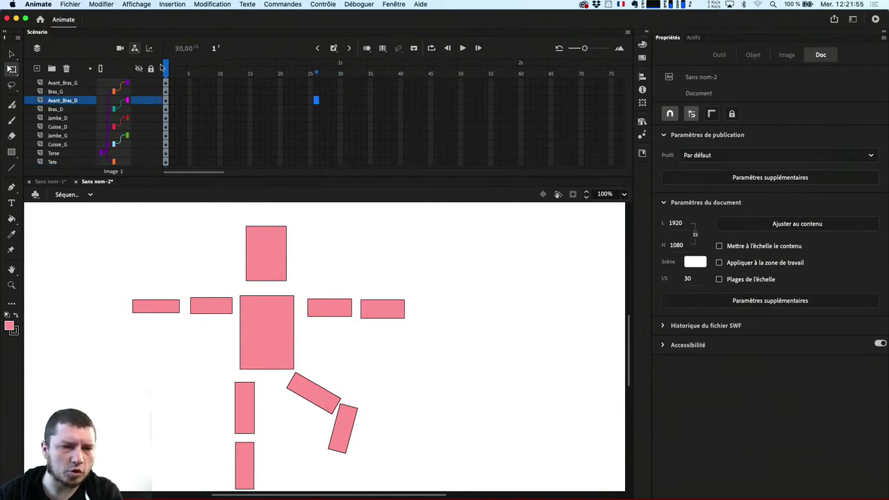
- Try to create a motion tween on frame 1 of all ten body-part layers at once, Avant_Bras_G through Tete
left_click(63, 91)
left_click(62, 83)
left_click(53, 156, "shift")
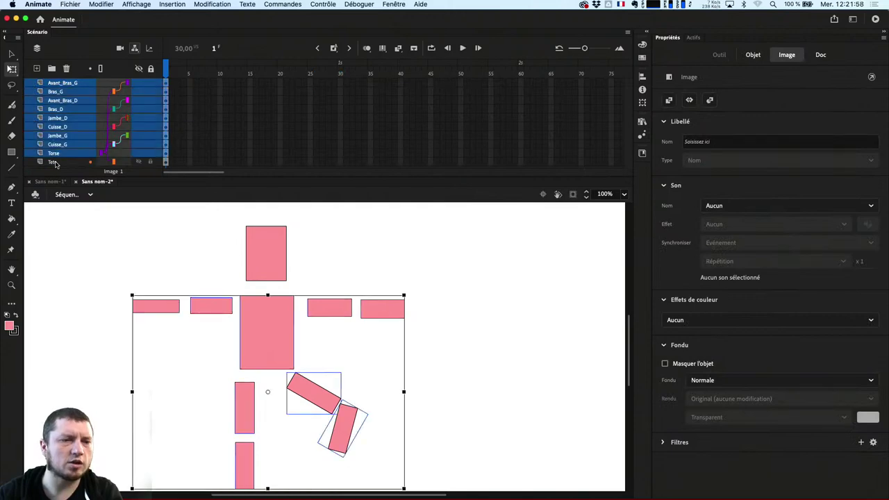
left_click(56, 163, "shift")
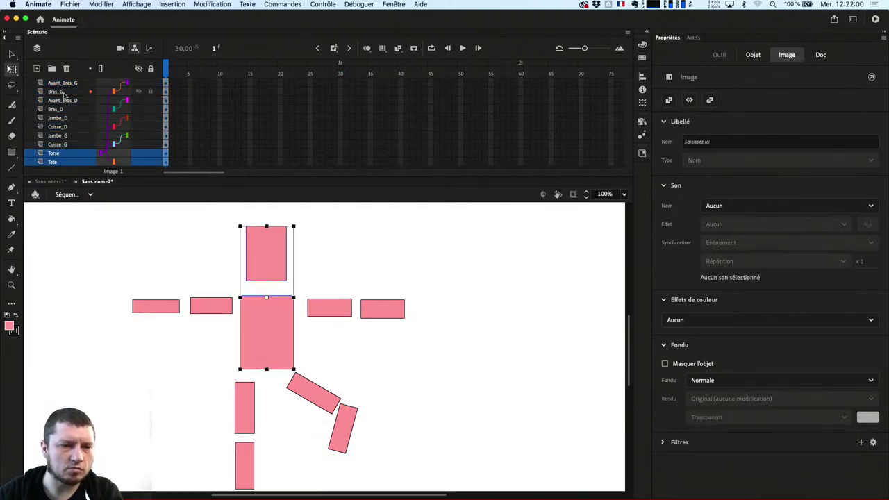
key("super+a")
left_click(52, 162)
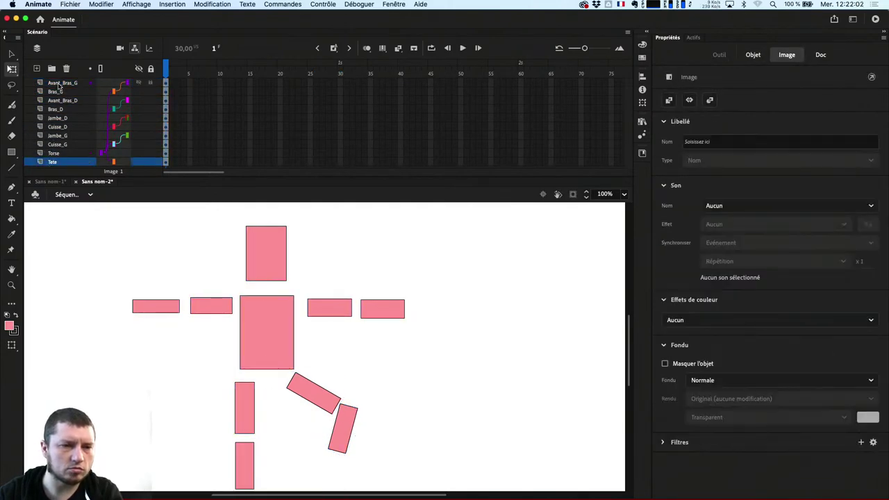
left_click(63, 85, "shift")
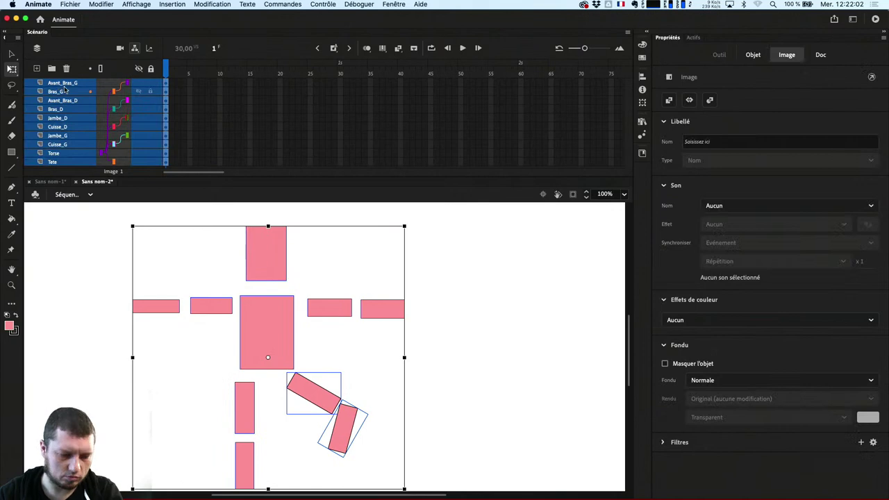
right_click(176, 88)
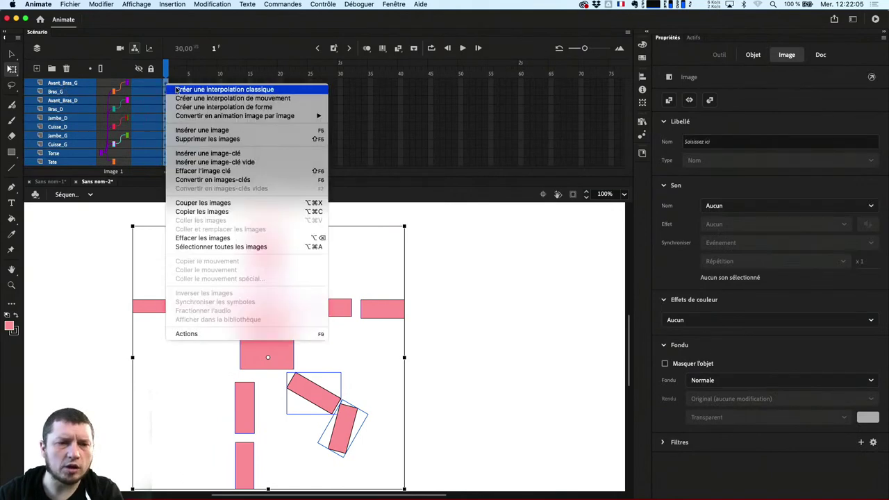
left_click(222, 99)
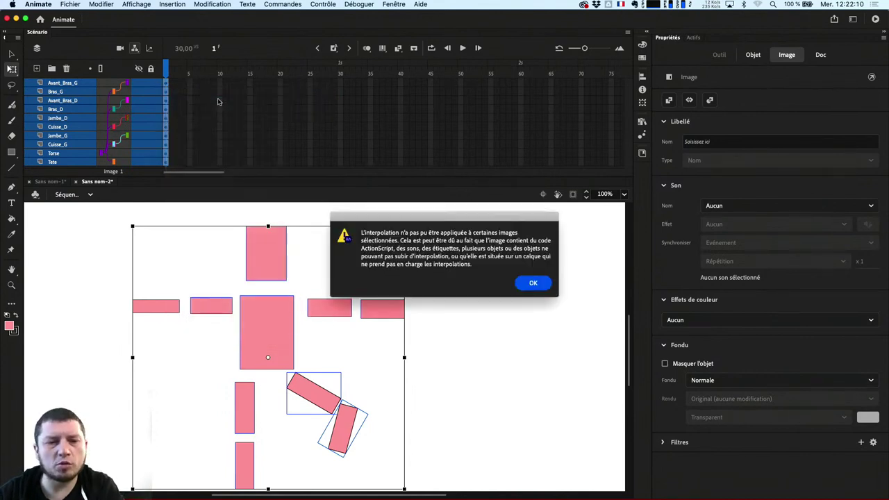
left_click(532, 284)
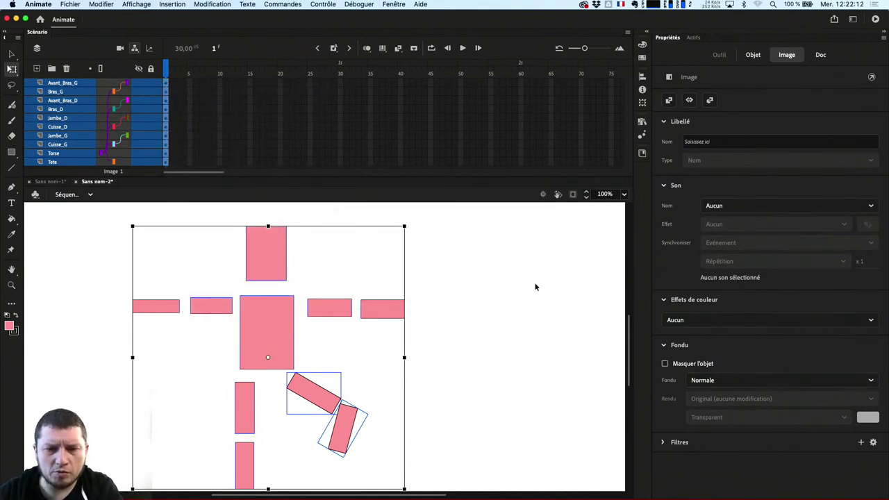
left_click(537, 297)
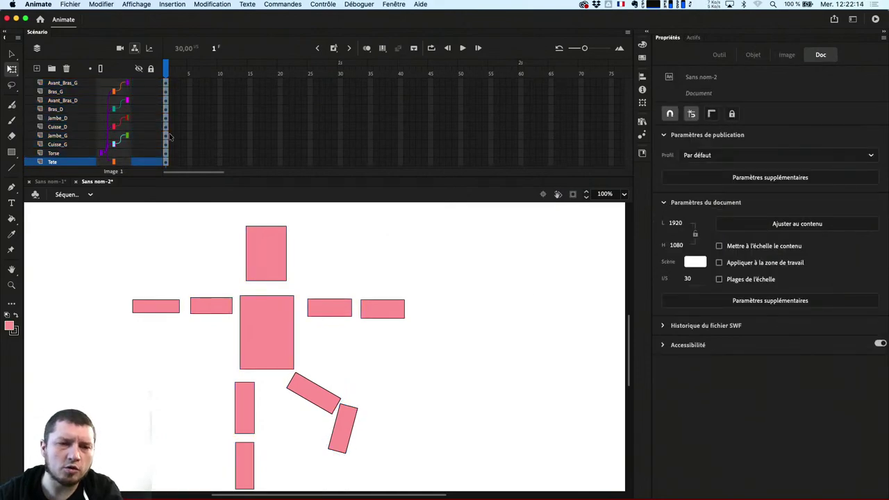
right_click(167, 169)
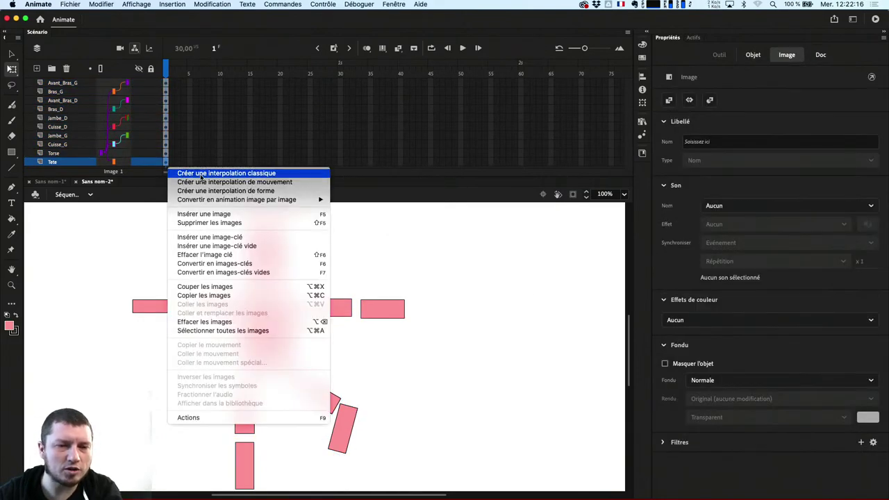
left_click(198, 173)
key("Escape")
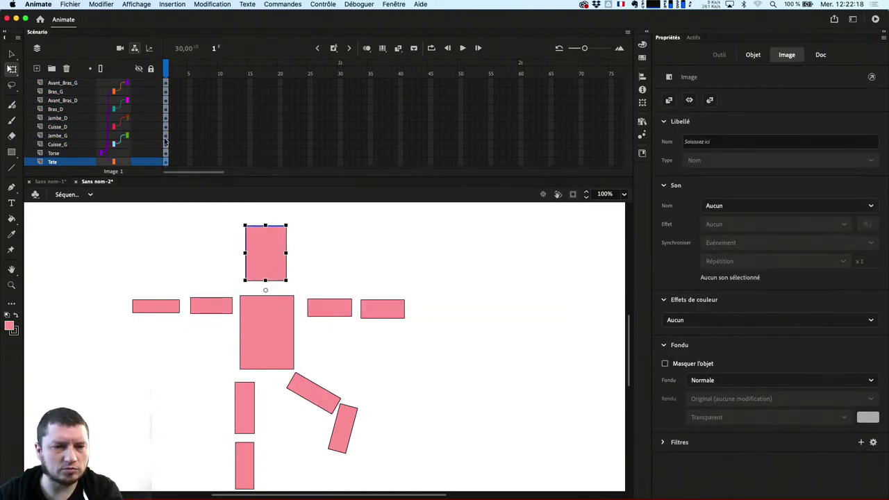
right_click(170, 164)
left_click(183, 154)
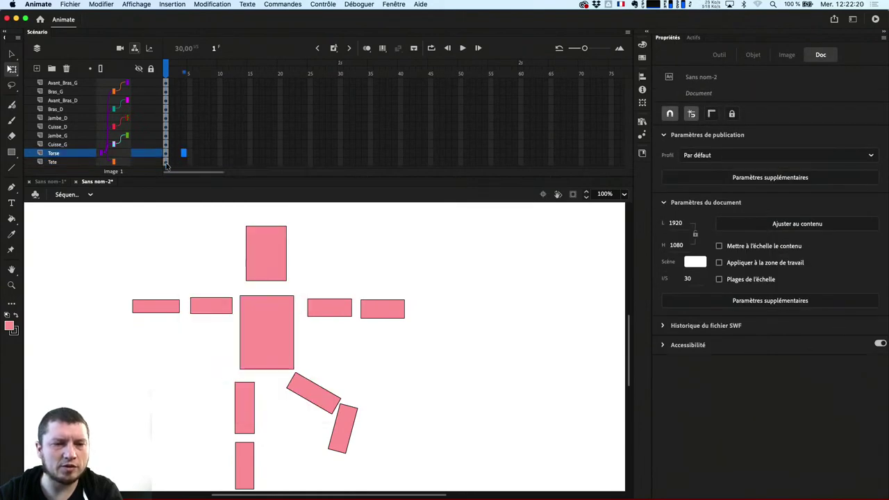
- Create a motion tween on the Tete layer and on the Torse layer, accepting the conversion to symbols
left_click(167, 163)
right_click(167, 167)
left_click(189, 182)
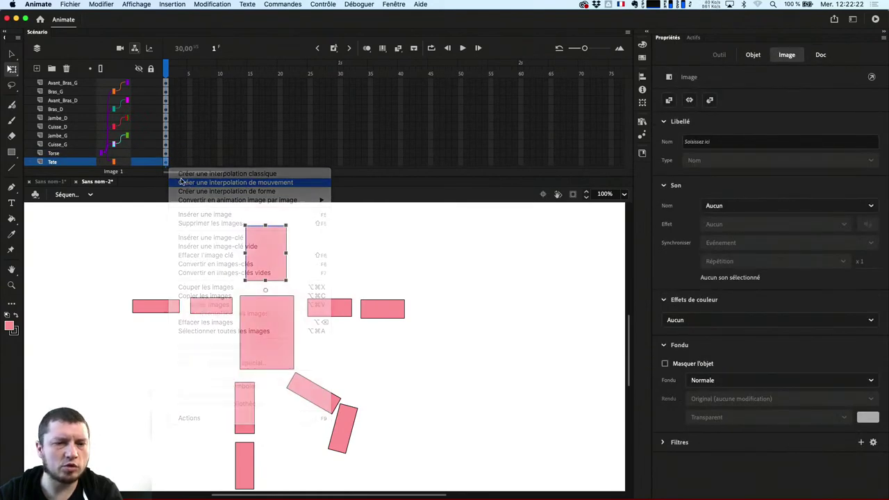
key("Return")
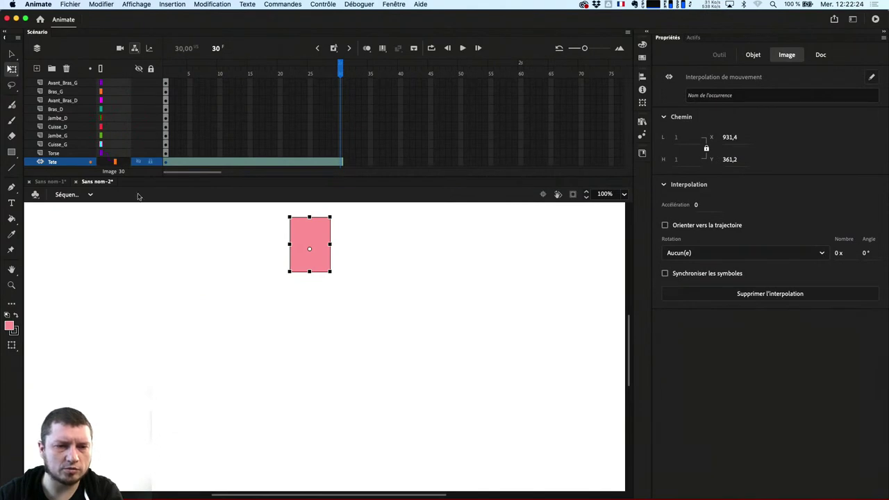
right_click(168, 153)
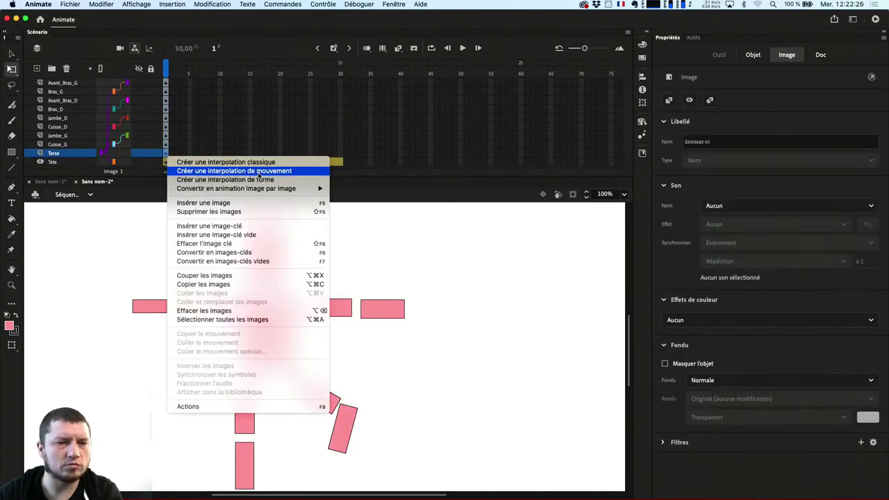
left_click(221, 171)
key("Return")
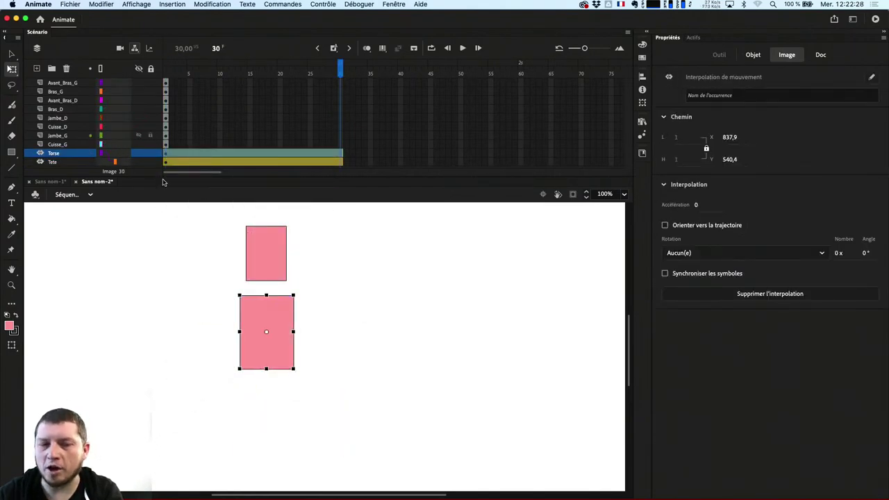
- Create a motion tween on the Cuisse_G thigh and Jambe_G lower-leg layers, accepting the conversion to symbols
left_click(166, 143)
right_click(167, 145)
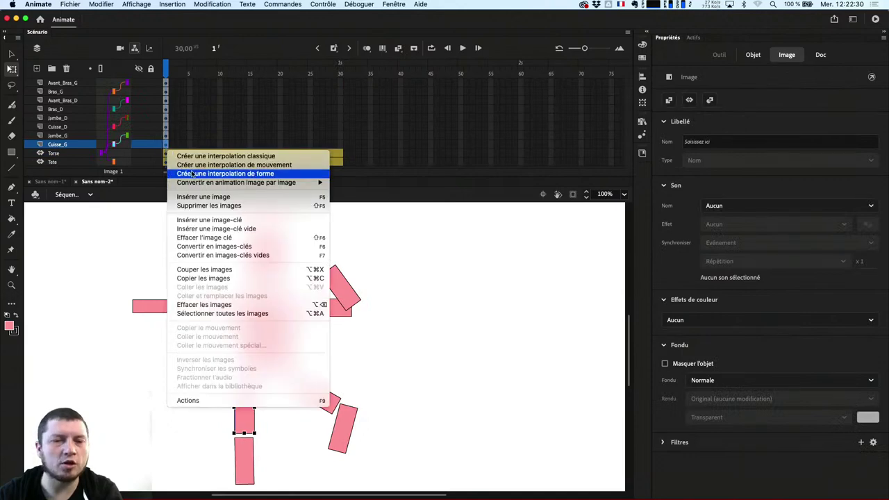
left_click(201, 164)
key("Return")
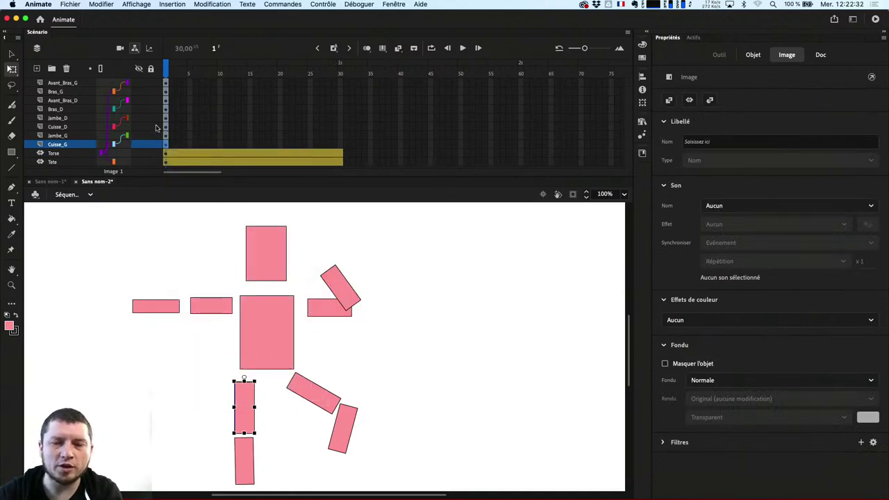
left_click(167, 72)
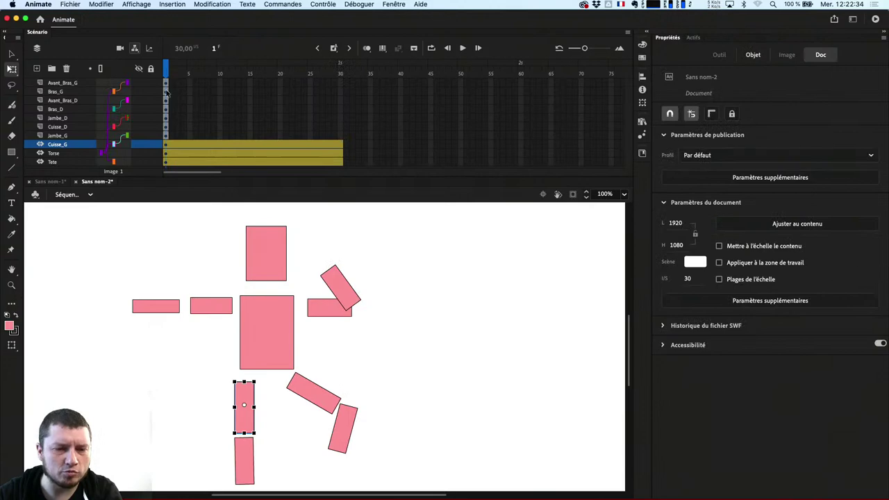
left_click(165, 134)
right_click(167, 142)
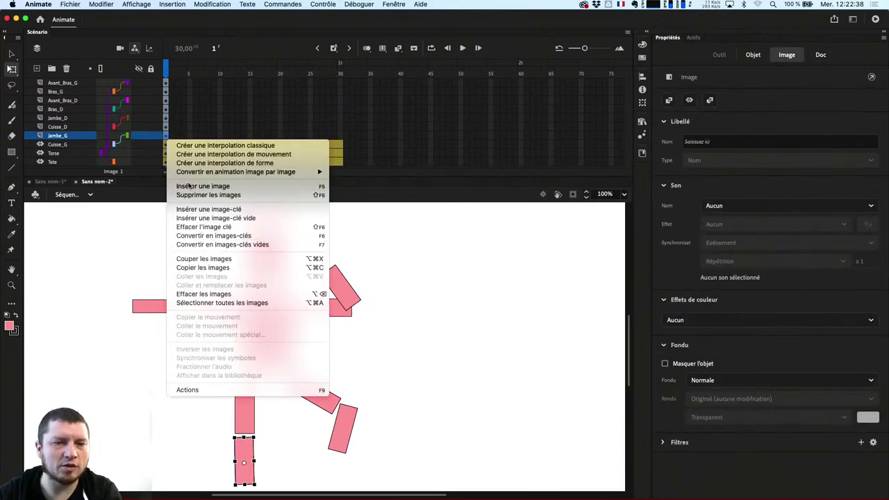
left_click(192, 155)
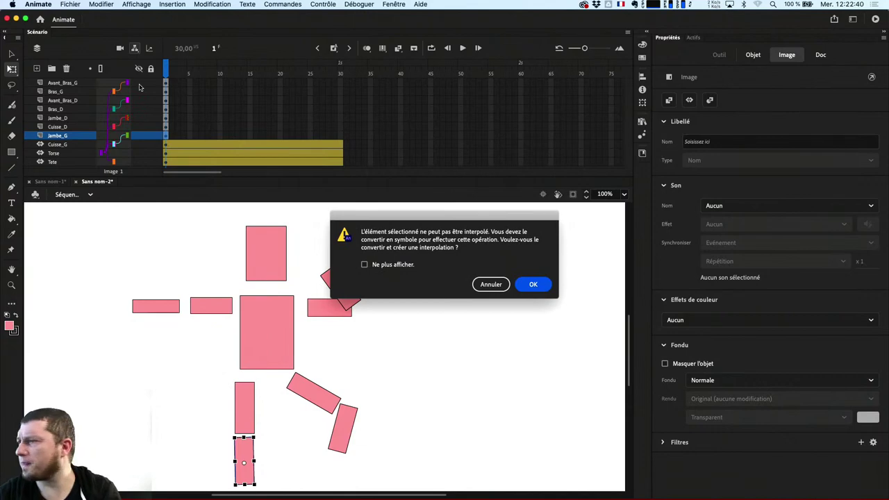
key("Return")
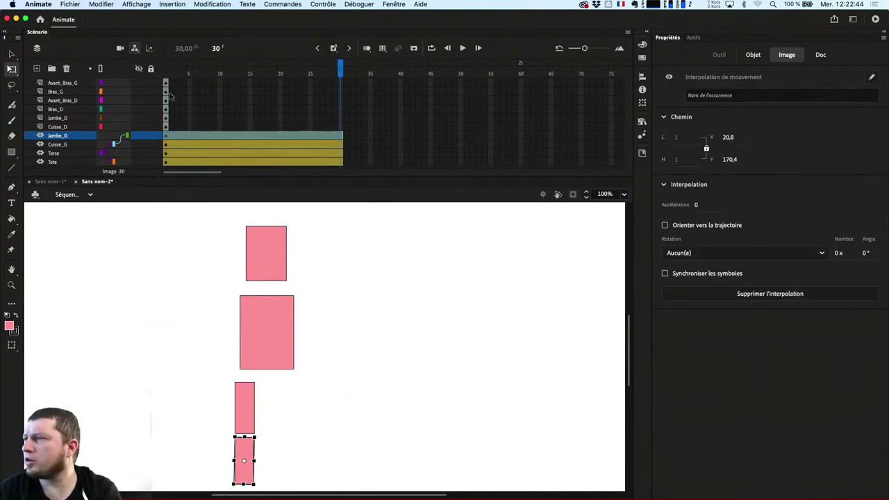
- Create a motion tween on the Cuisse_D thigh and Jambe_D lower-leg layers, accepting the conversion to symbols
left_click(166, 127)
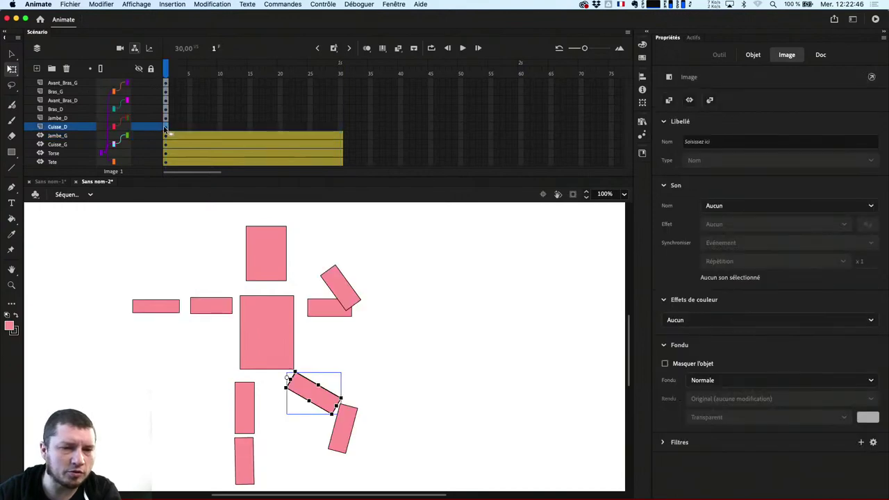
right_click(165, 130)
left_click(192, 148)
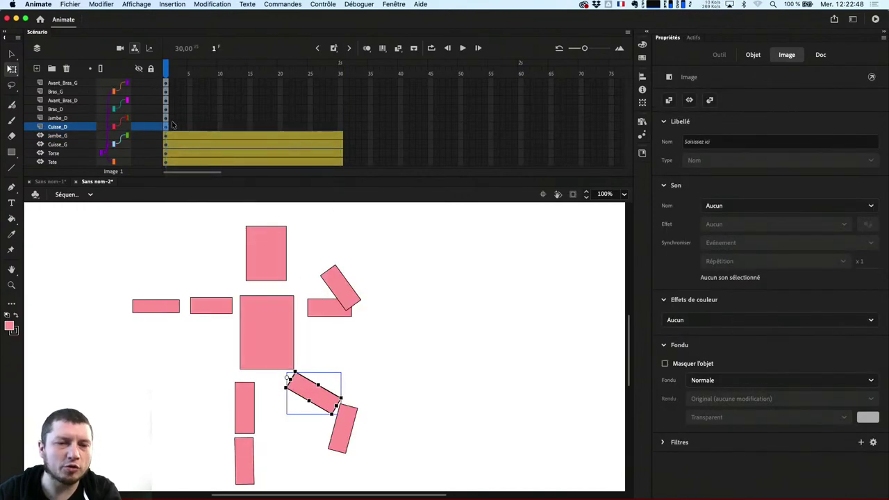
key("Return")
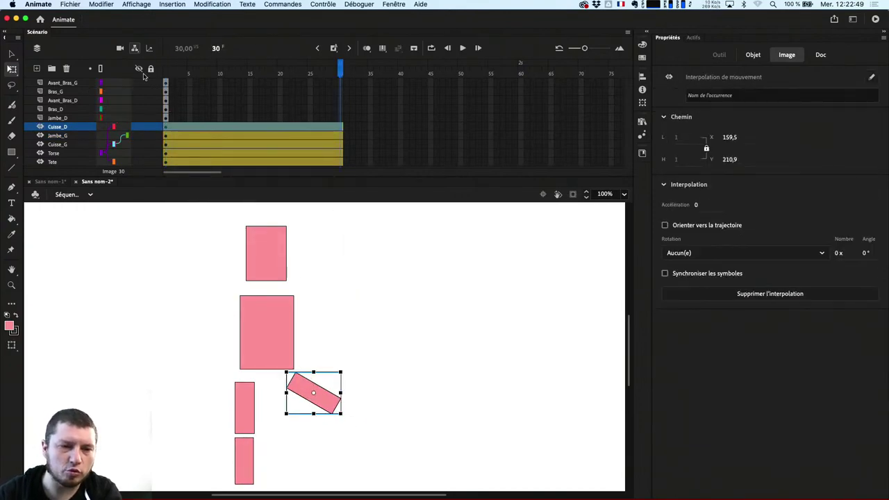
right_click(166, 120)
left_click(176, 135)
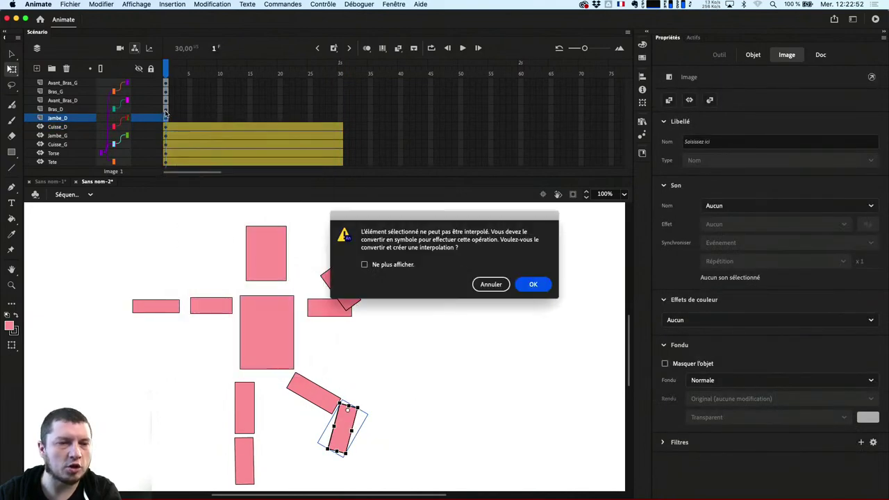
key("Return")
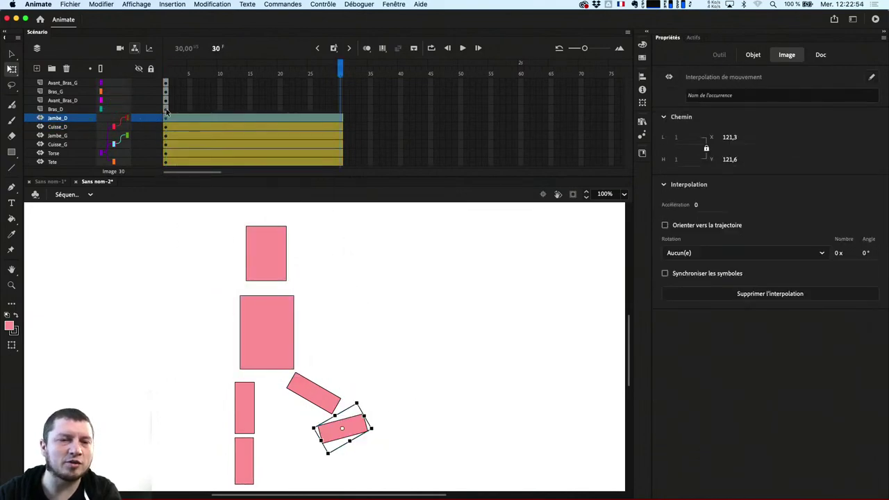
- Create a motion tween on the Bras_D upper-arm and Avant_Bras_D forearm layers, accepting the conversion to symbols
left_click(166, 110)
right_click(166, 110)
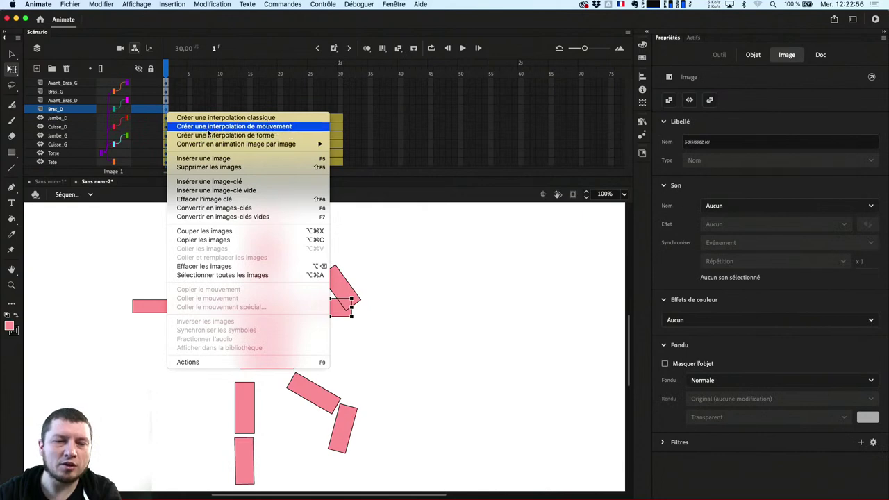
left_click(196, 126)
key("Return")
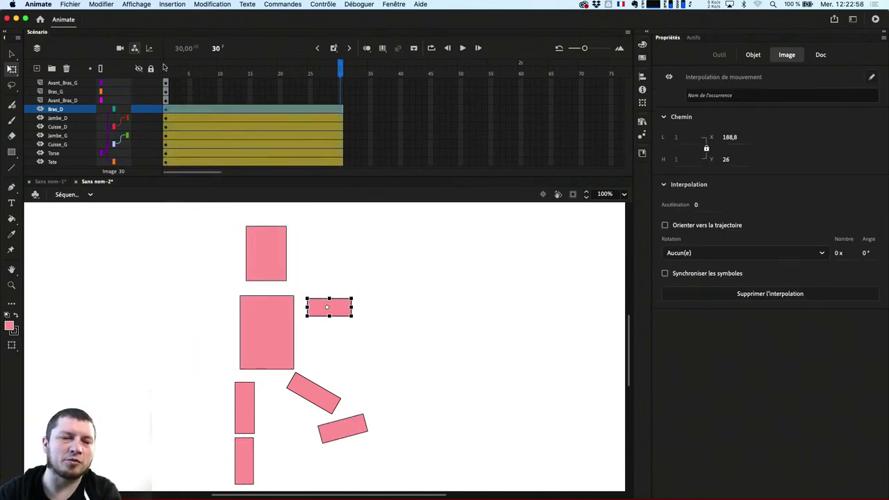
left_click(166, 101)
right_click(166, 100)
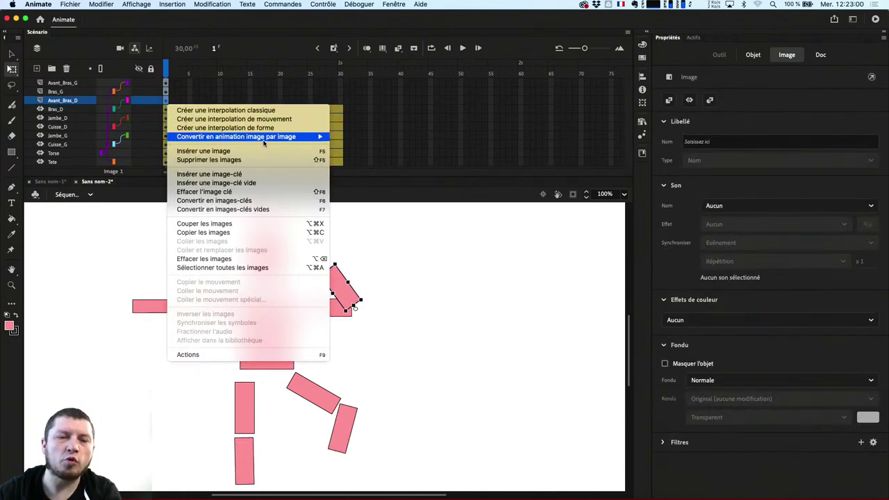
left_click(254, 120)
key("Return")
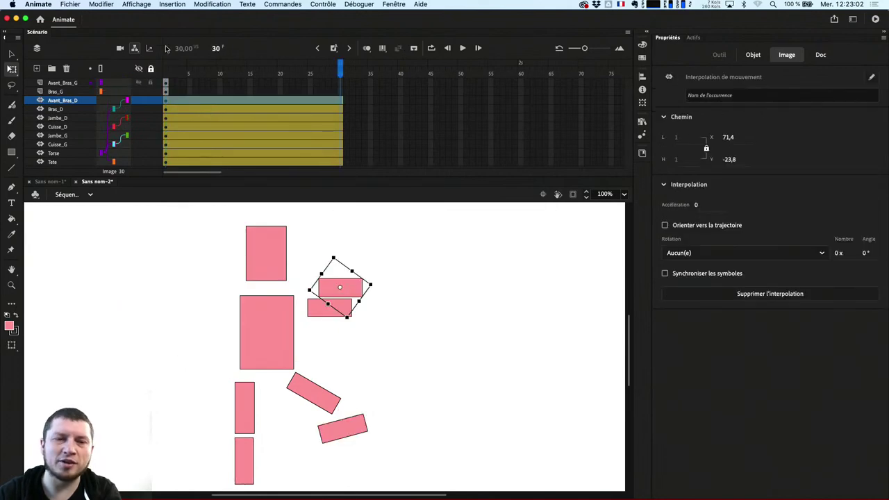
- Create a motion tween on the Bras_G upper-arm and Avant_Bras_G forearm layers, accepting the conversion to symbols
left_click(167, 92)
right_click(166, 91)
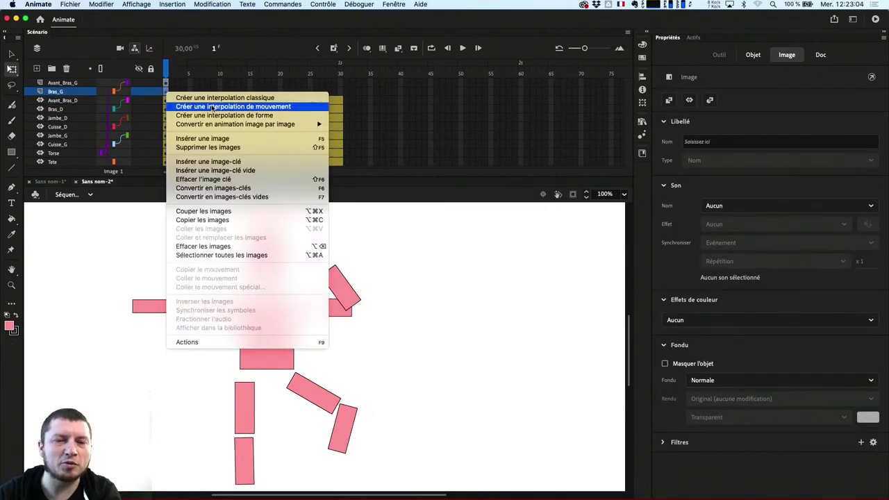
left_click(205, 106)
key("Return")
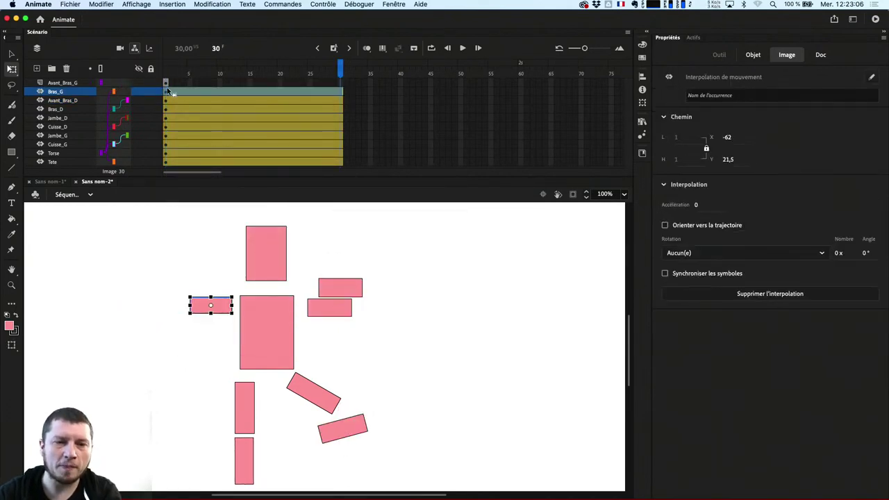
left_click(167, 83)
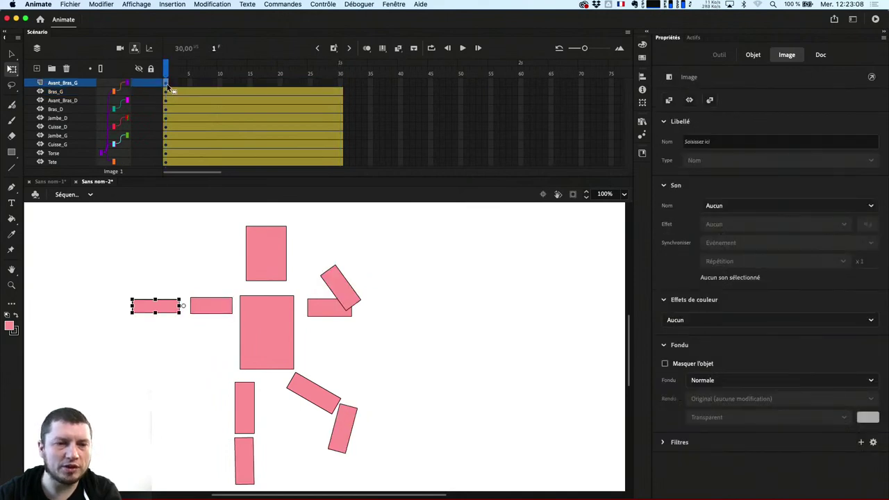
right_click(169, 86)
left_click(187, 100)
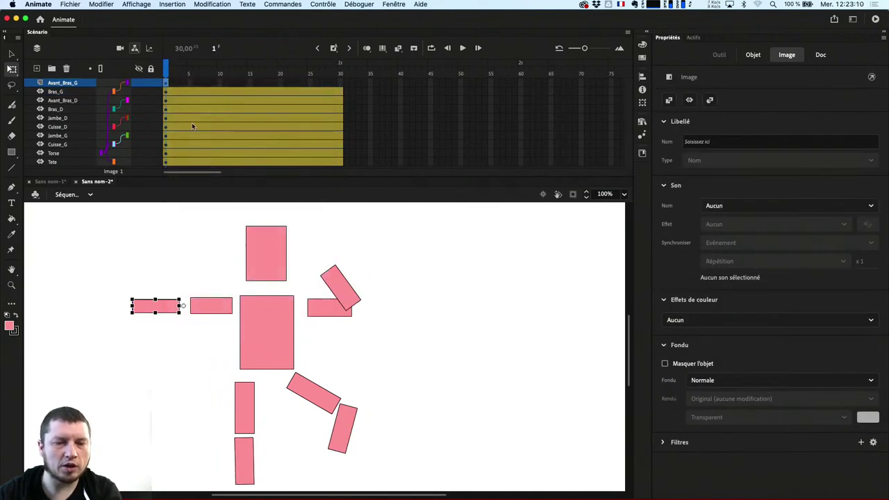
key("Return")
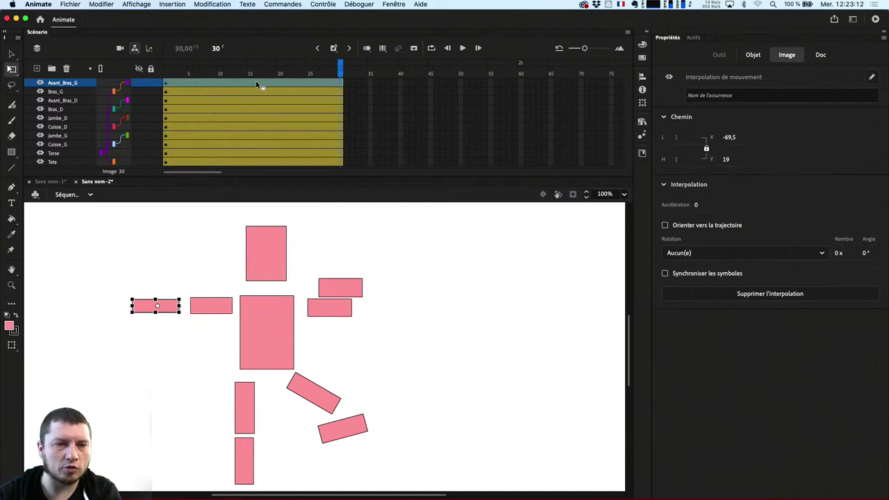
- Move the Avant_Bras_D forearm's pivot to the elbow at frame 1 and rotate the forearm downward at frame 30
left_click(168, 67)
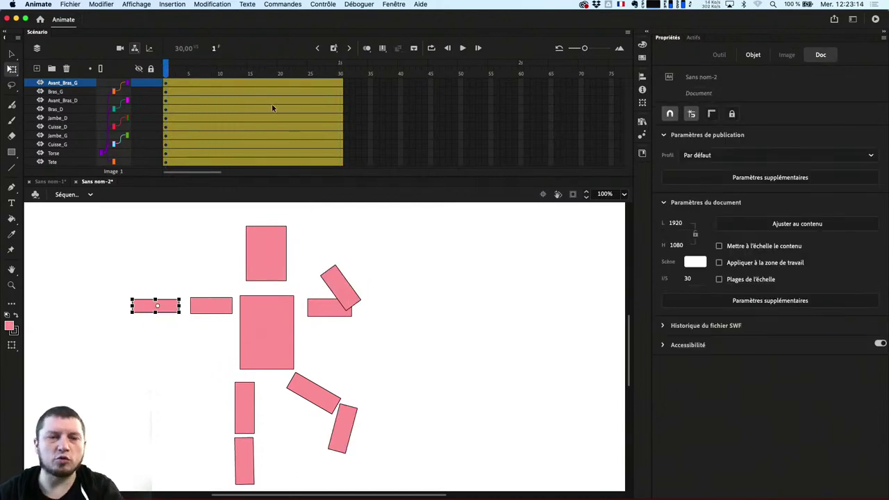
left_click(341, 291)
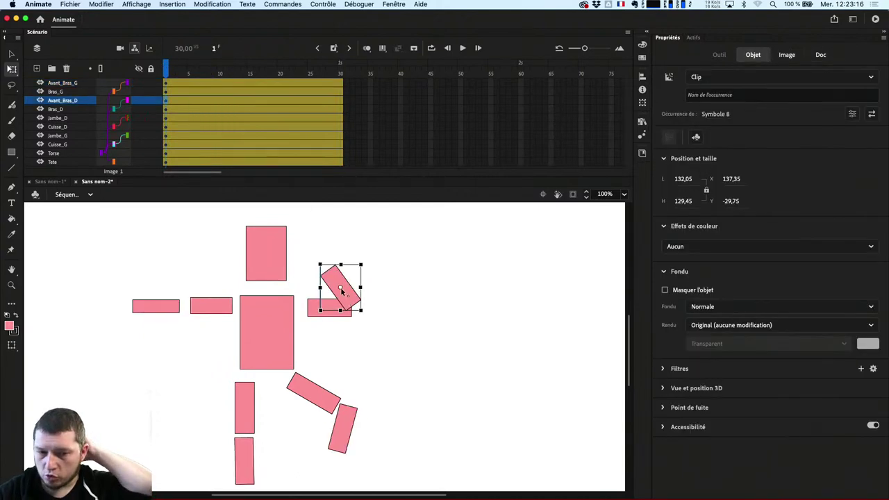
left_click_drag(341, 291, 353, 306)
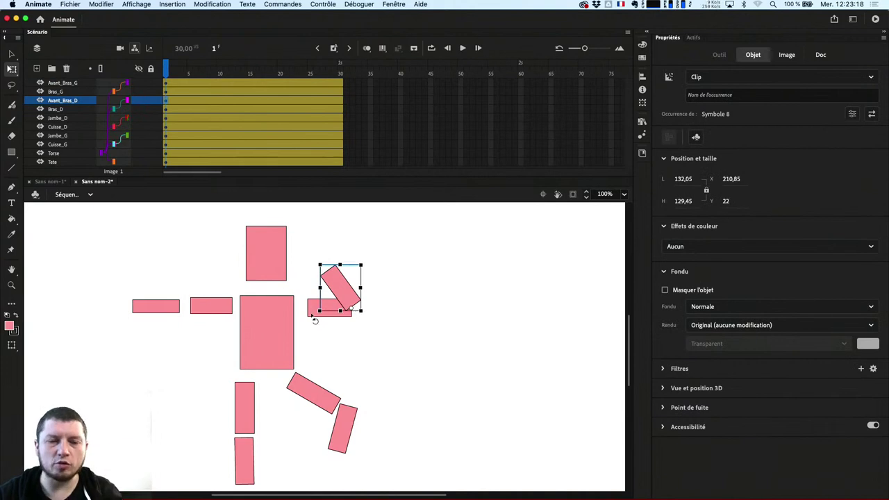
key("Return")
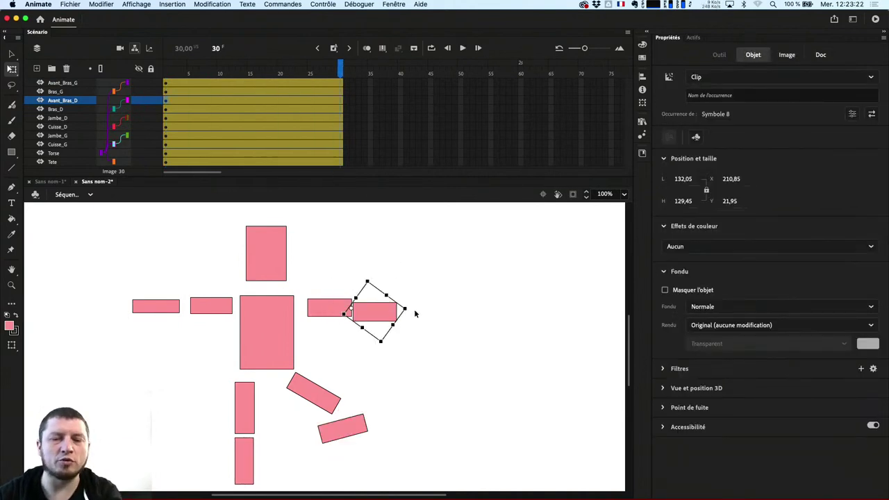
left_click_drag(415, 316, 437, 328)
- Place the Bras_D upper arm's pivot at the shoulder and rotate the arm steeply upward at frame 30
left_click(332, 308)
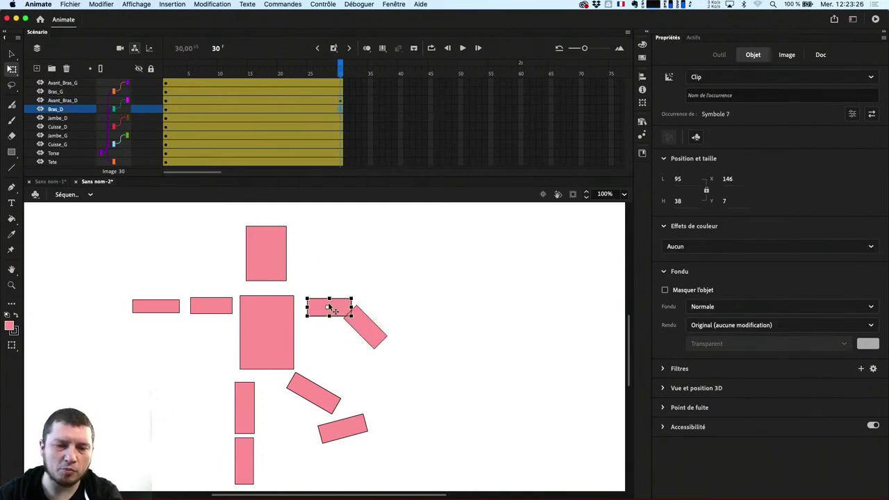
left_click_drag(359, 300, 338, 247)
key("super+z")
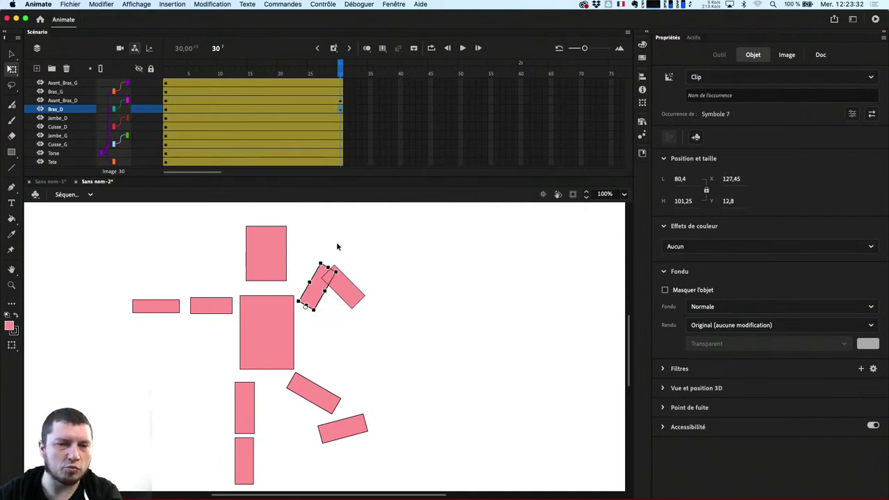
- Move the head's pivot down to the neck and tilt the head clockwise at frame 30
left_click(285, 343)
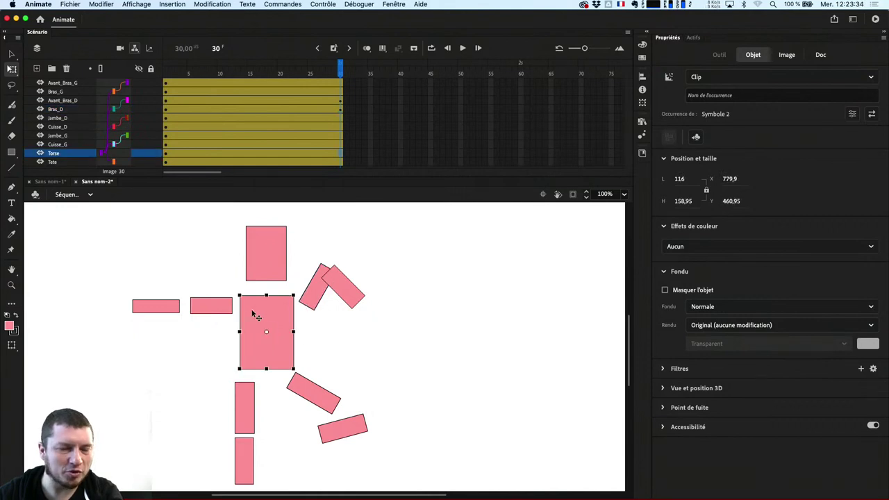
left_click(271, 265)
left_click_drag(265, 259, 266, 289)
left_click_drag(293, 231, 316, 248)
- Move the Bras_G upper arm's pivot to the shoulder and rotate the arm about 59° counterclockwise at frame 30
left_click(221, 303)
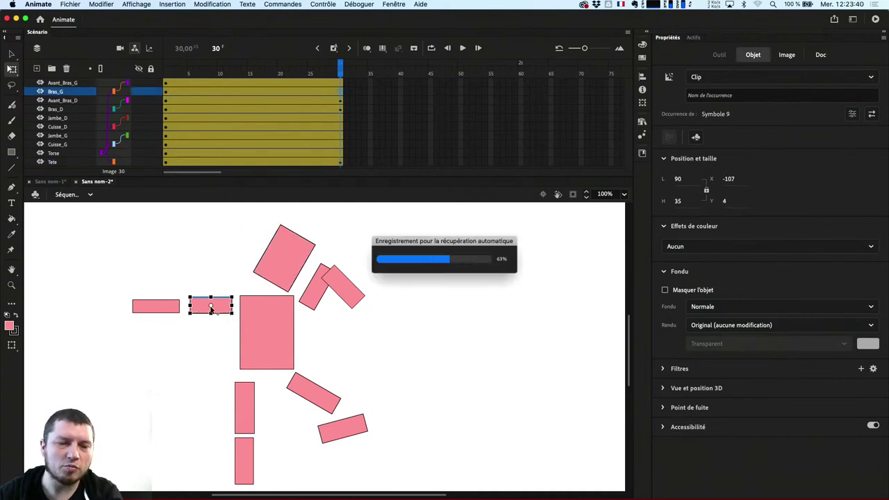
left_click_drag(211, 305, 236, 304)
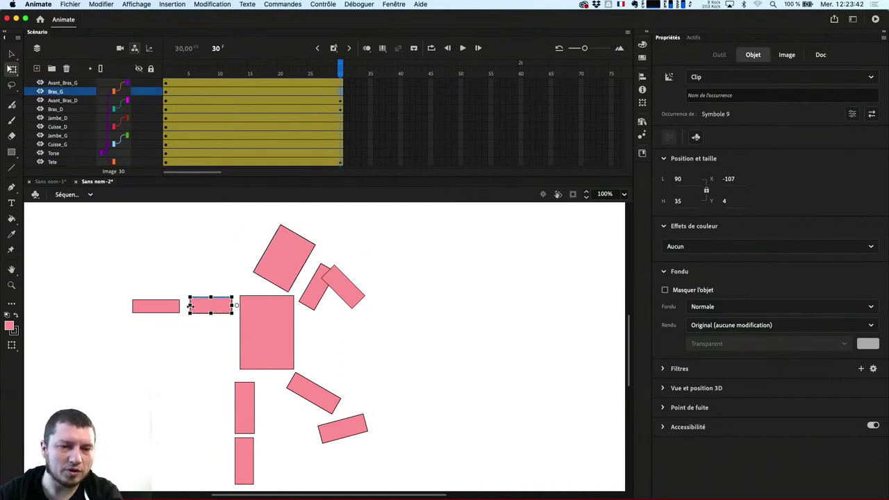
left_click_drag(192, 325, 221, 348)
- At frame 1, straighten the Avant_Bras_G forearm to horizontal and set its pivot at the elbow
left_click(167, 69)
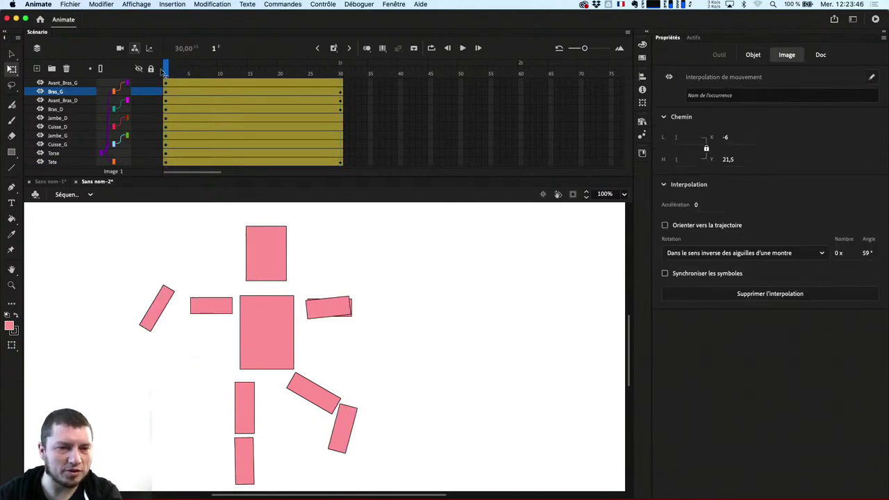
left_click(170, 299)
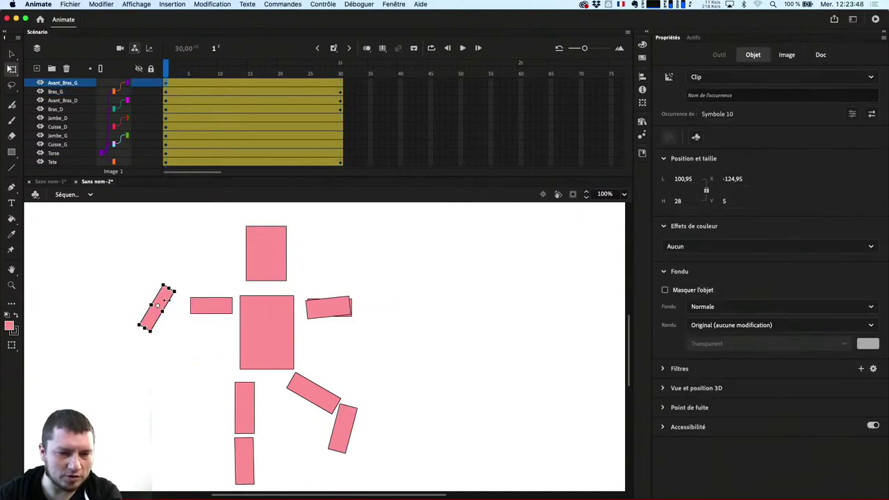
mouse_move(179, 292)
left_mouse_down()
mouse_move(192, 310)
mouse_move(169, 307)
mouse_move(185, 307)
left_mouse_up()
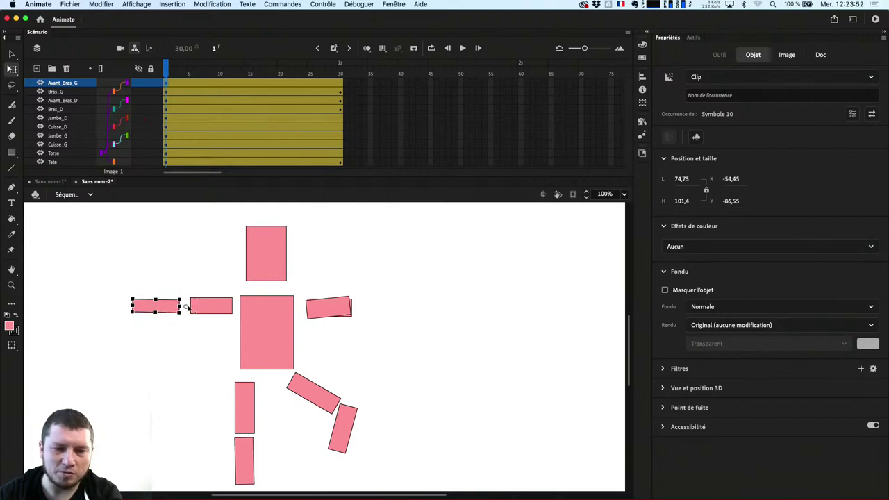
- At frame 30, rotate the Avant_Bras_G forearm around the elbow so it extends outward with a slight upward tilt
left_click_drag(296, 65, 340, 66)
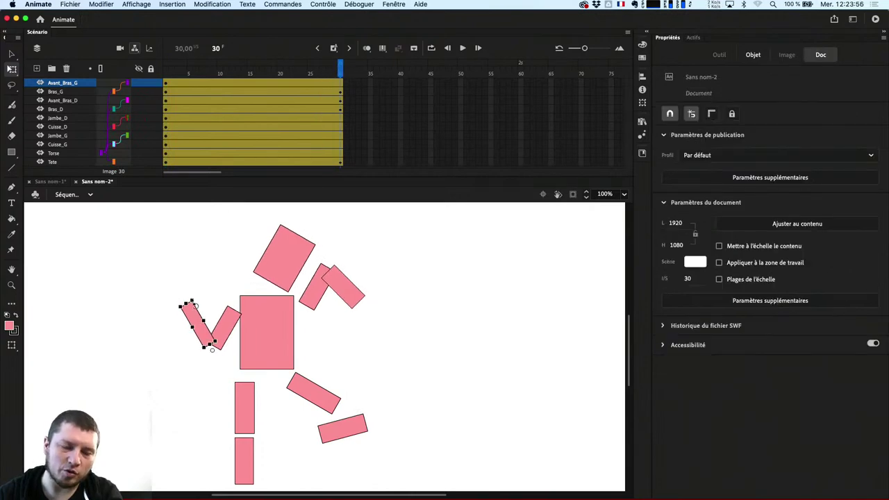
left_click_drag(195, 301, 161, 336)
key("super+z")
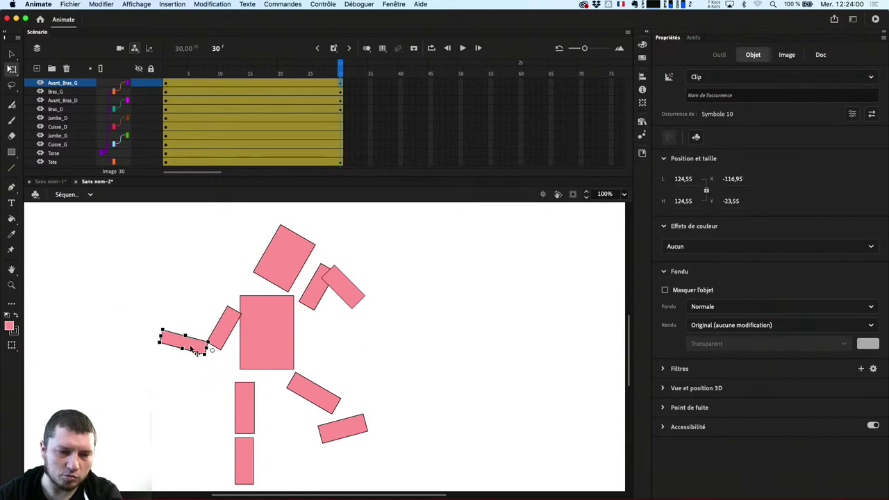
- Play the animation from frame 1 to review the head and arm movement, and return to the first frame
left_click_drag(341, 72, 154, 95)
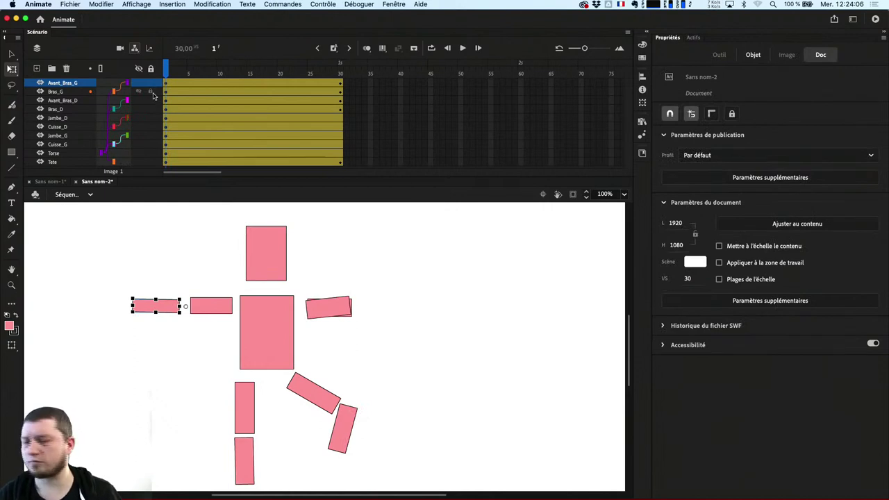
key("Return")
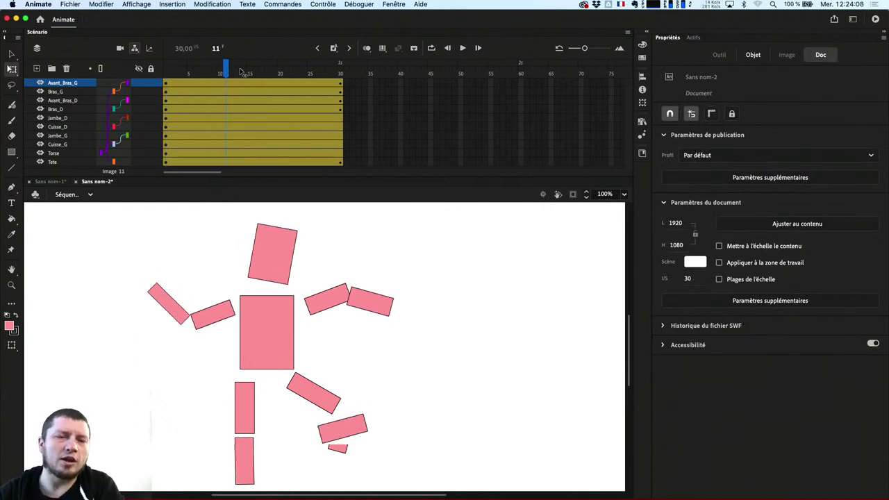
left_click(168, 83)
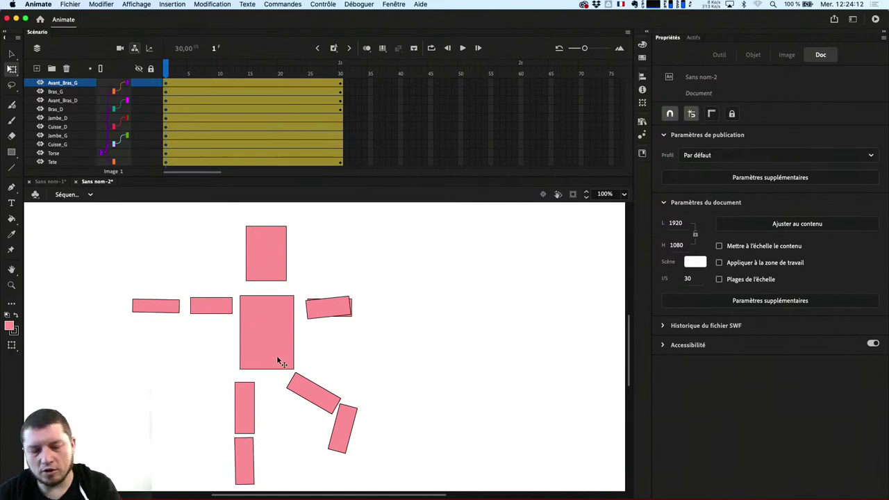
- Save the document as Parentage Pantin.fla in the Bureau folder and allow access to that folder
key("super+s")
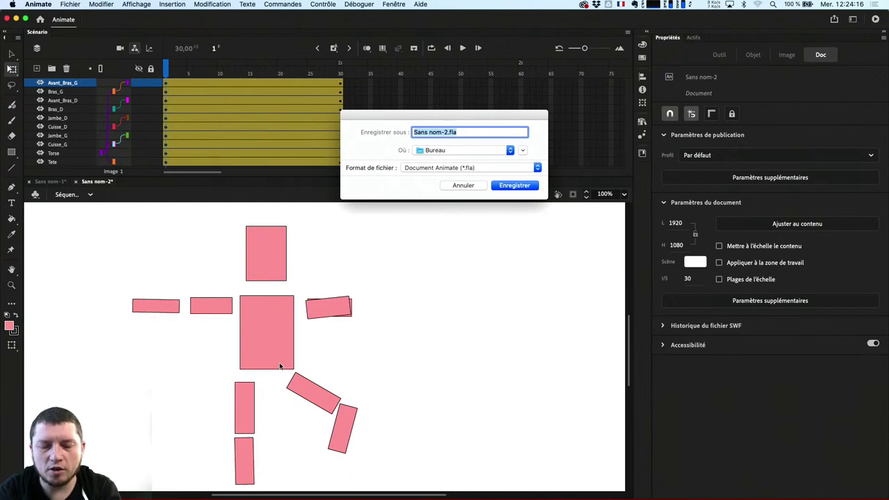
type("P")
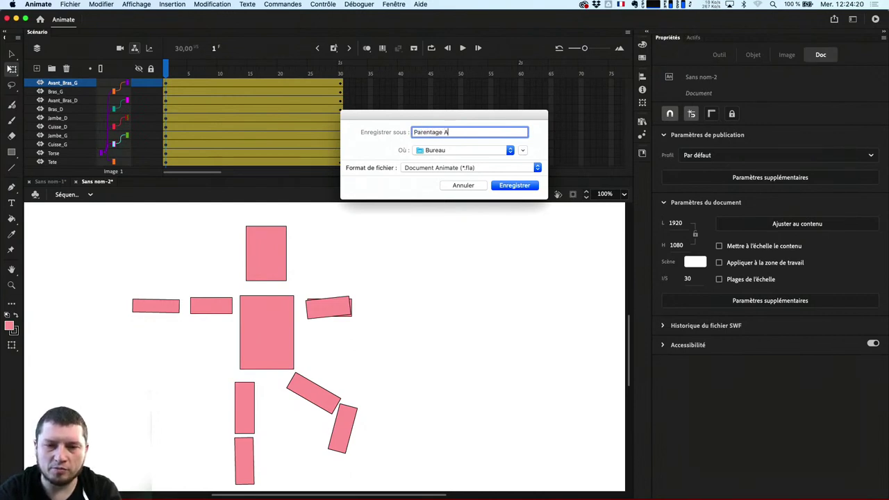
type("arentage Pantin")
key("Return")
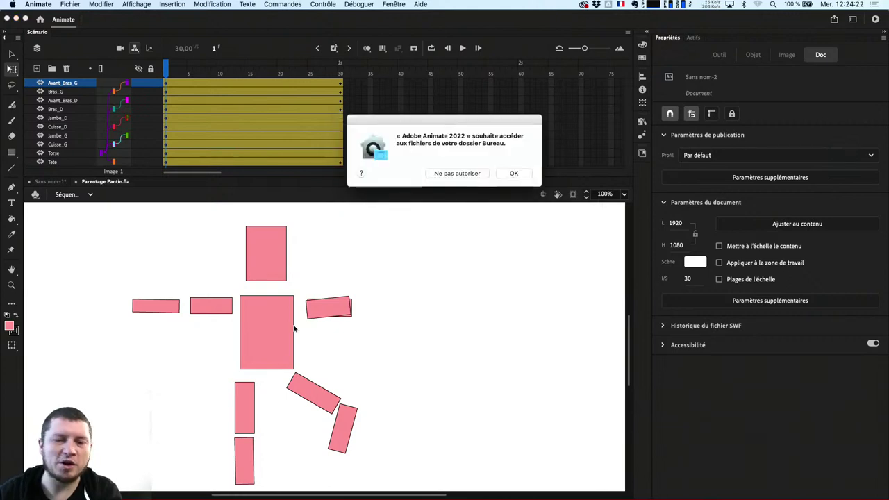
left_click(514, 173)
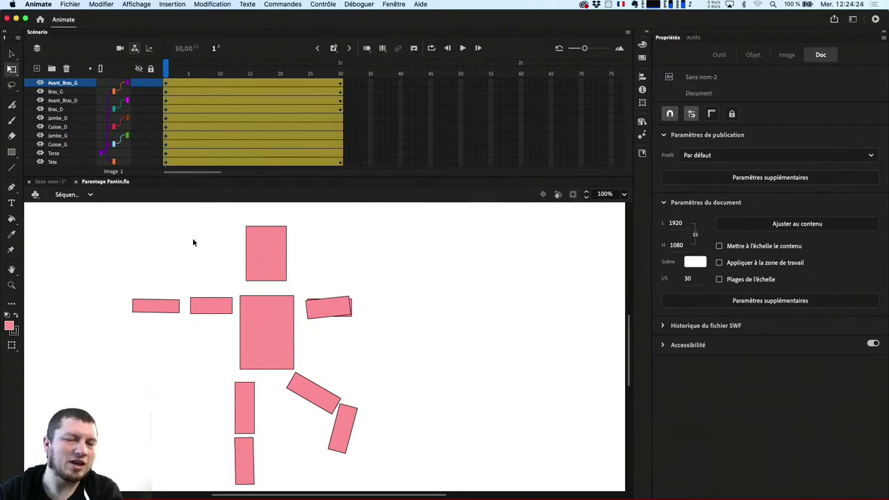
- Try moving the torso at frame 1 to test the linked body parts, and undo the move
left_click(283, 337)
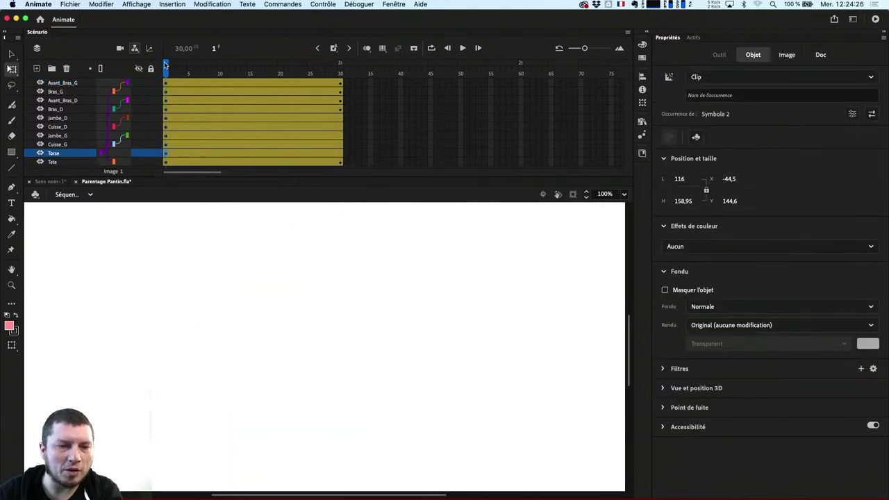
left_click(293, 344)
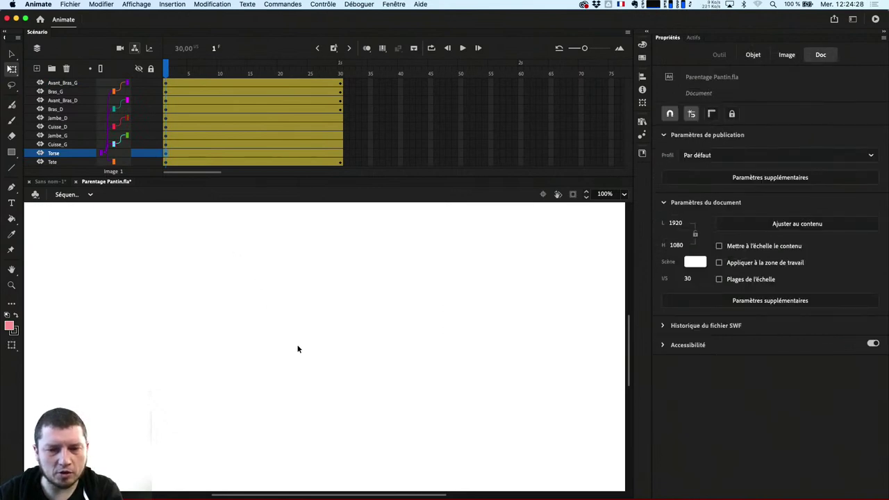
left_click(267, 295)
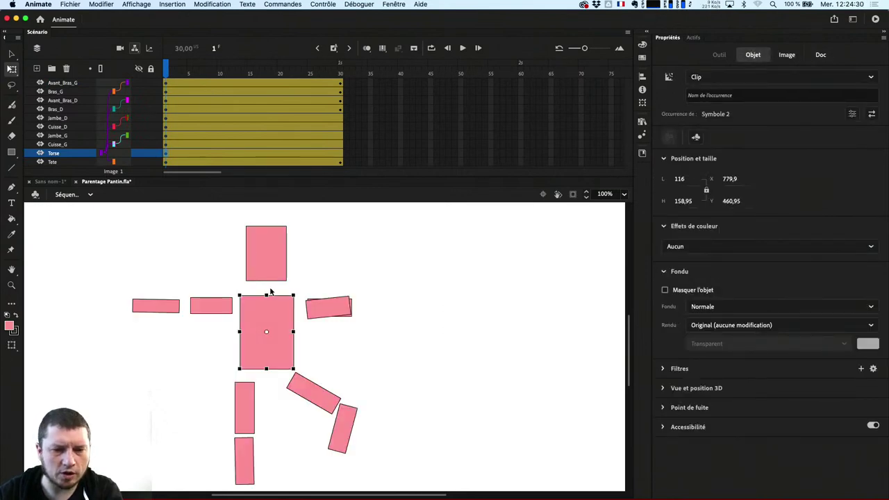
key("v")
left_click_drag(274, 316, 302, 307)
key("super+z")
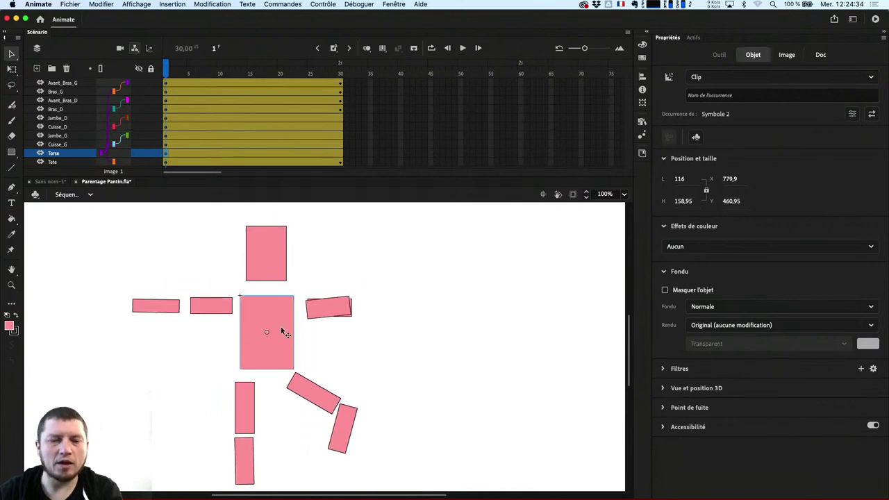
- Try scaling the torso down to about 44 by 60 with scale propagation on, and undo the scaling
key("q")
left_click_drag(297, 297, 276, 297)
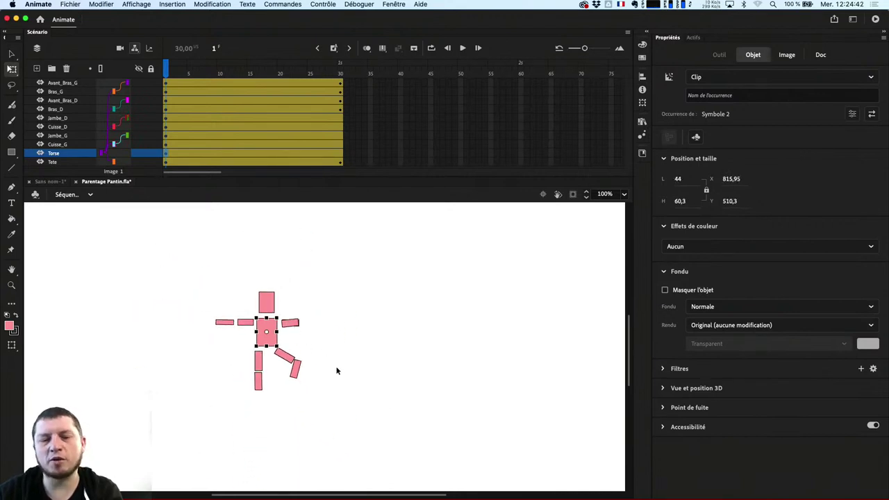
key("super+z")
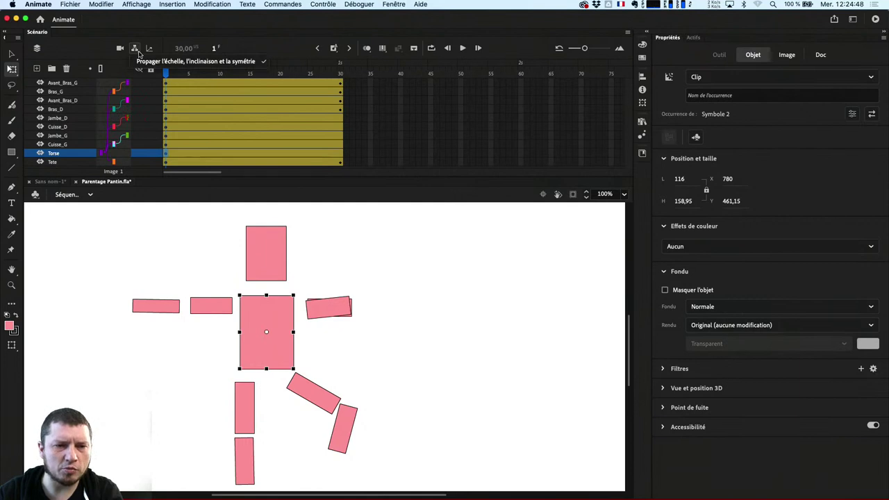
- Try shrinking the torso to about 10 by 29 with scale, skew and flip propagation turned off, and undo it
left_click(165, 88)
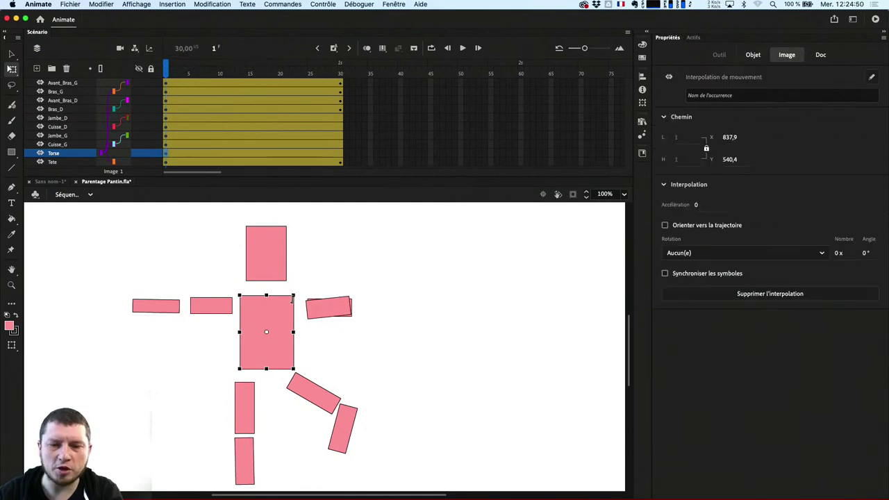
left_click_drag(293, 295, 240, 339)
key("super+z")
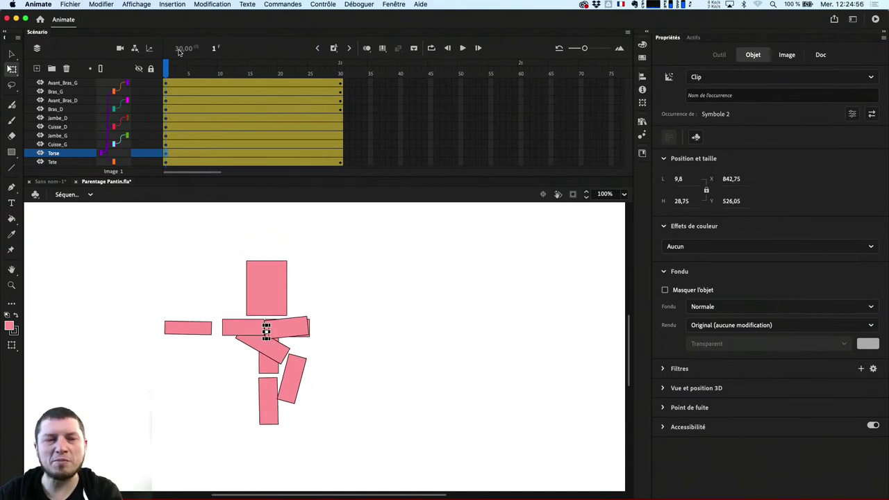
left_click_drag(167, 66, 139, 123)
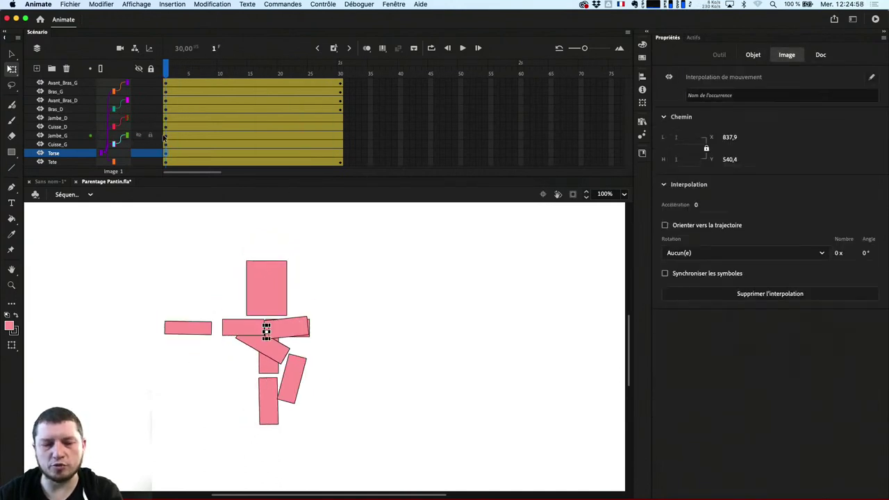
key("super+z")
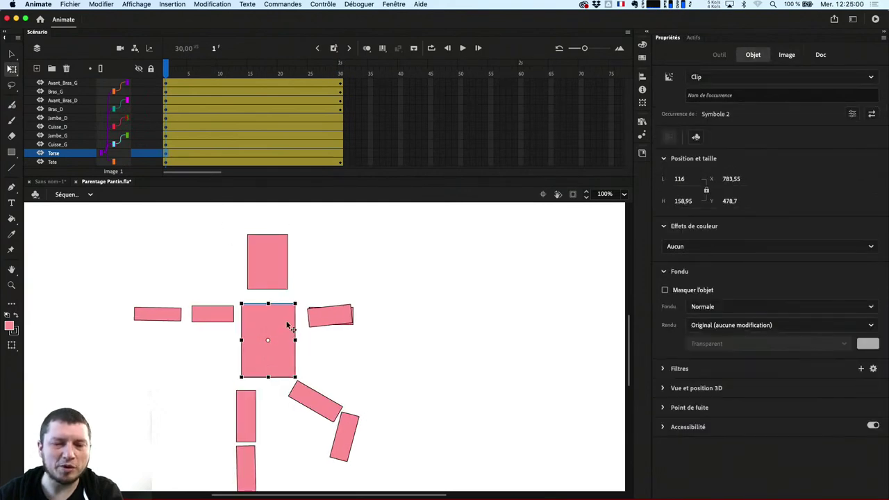
key("super+z")
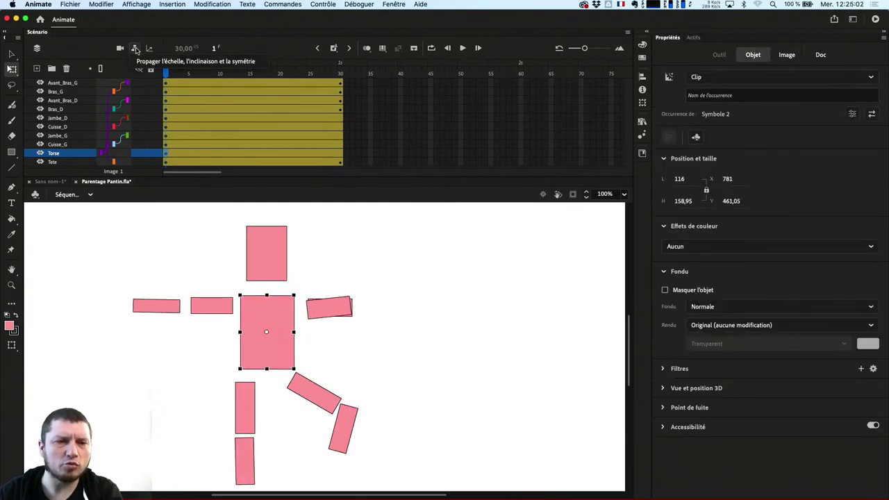
- With scale propagation turned back on, scale the torso down to about 71 by 97 and move it to about X 649, Y 410
left_click(163, 82)
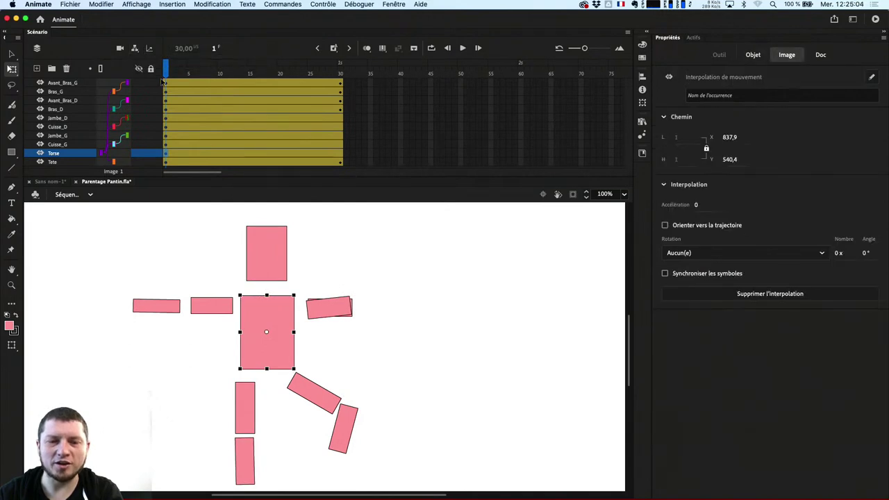
left_click_drag(294, 296, 283, 310)
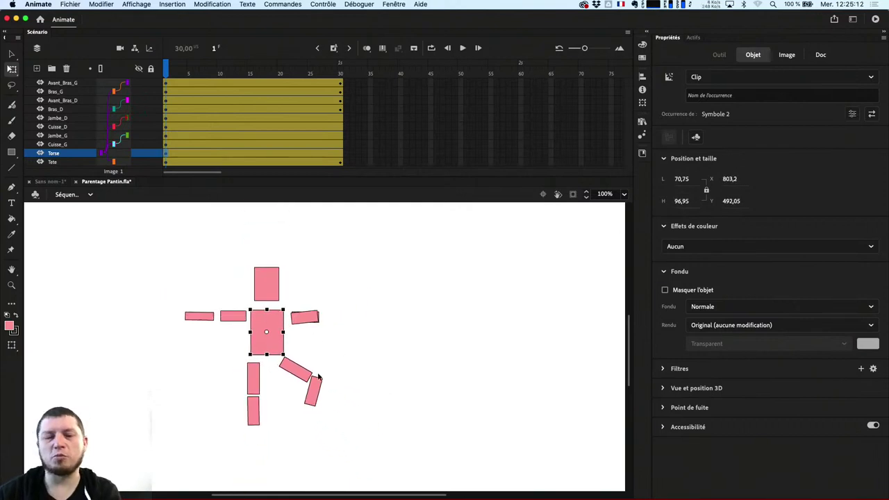
left_click_drag(272, 341, 201, 304)
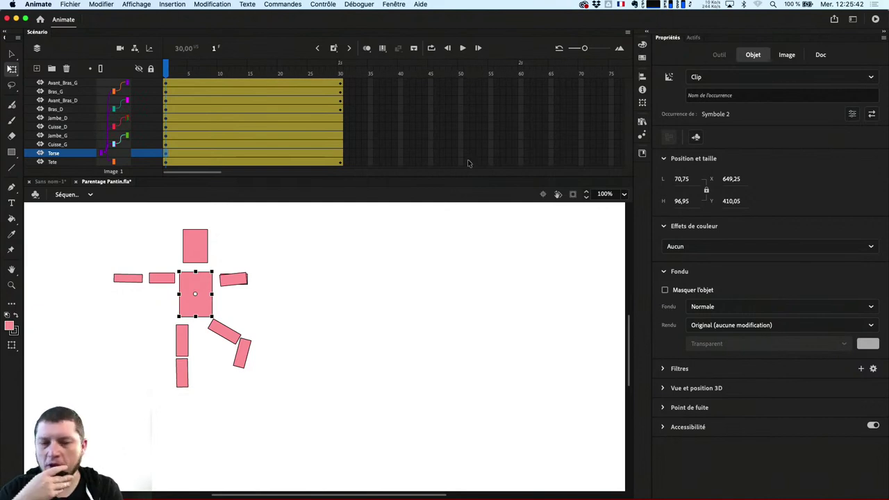
- Switch to Google Chrome and open behance.net/live/fr in a new tab
key("super+Tab")
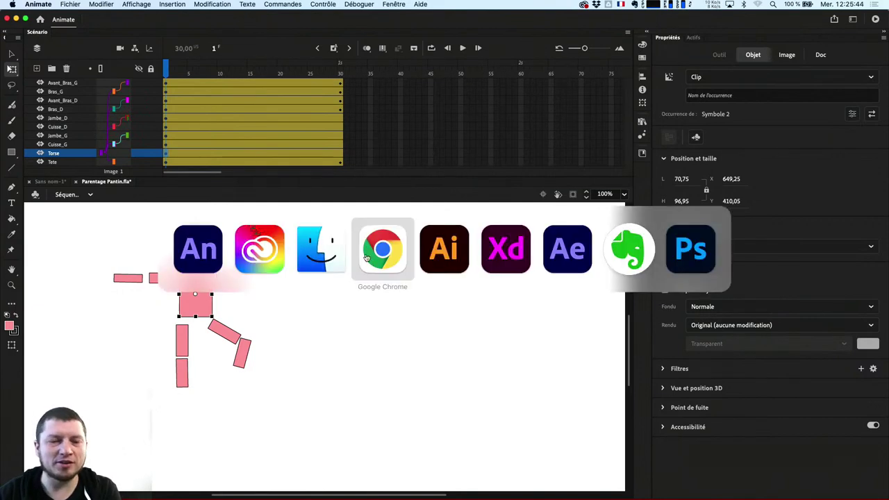
left_click(391, 276)
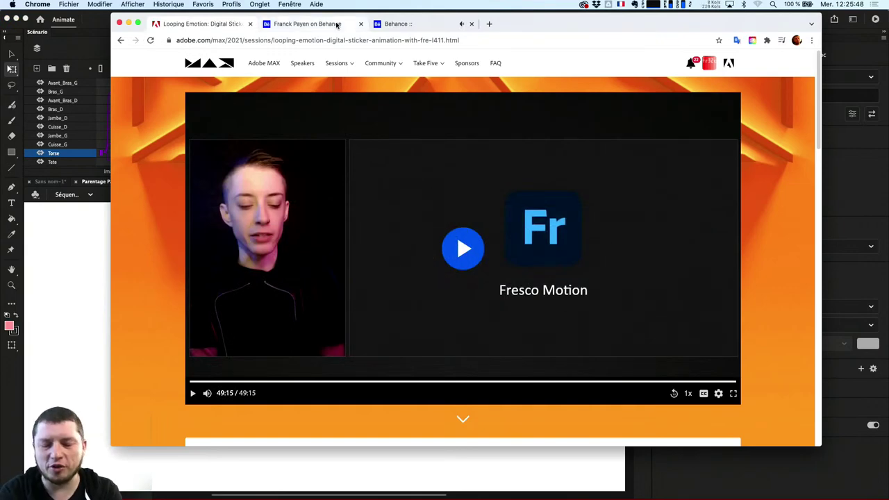
key("super+t")
type("be")
key("Return")
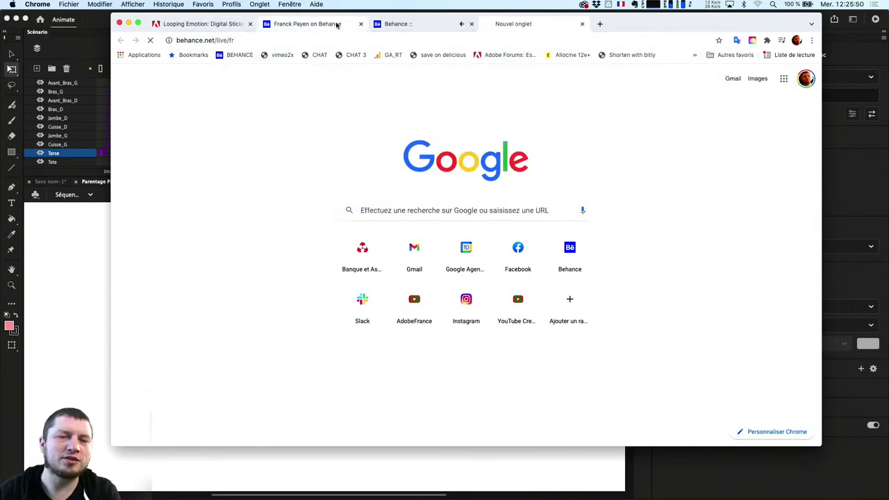
- Find the Motion replays on the Behance live page and open "Ask A Pro | Danse et mouvement dans Character Animator"
scroll(385, 184, "down", 3)
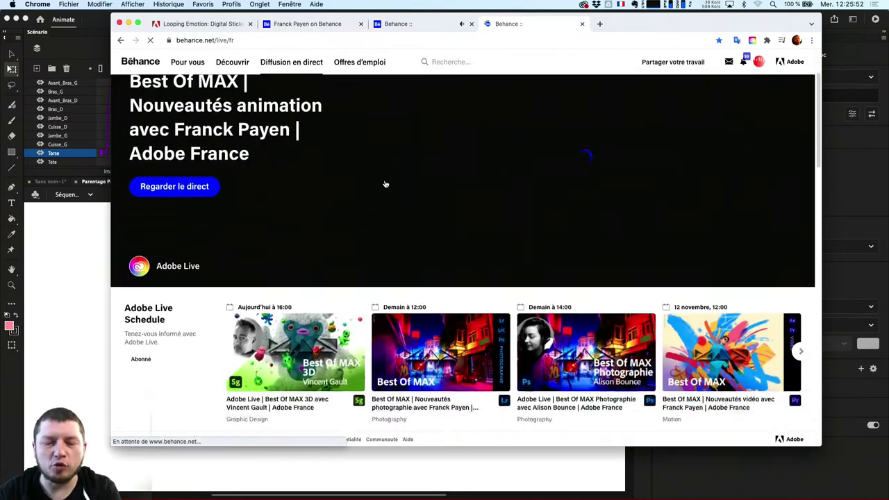
scroll(385, 184, "down", 8)
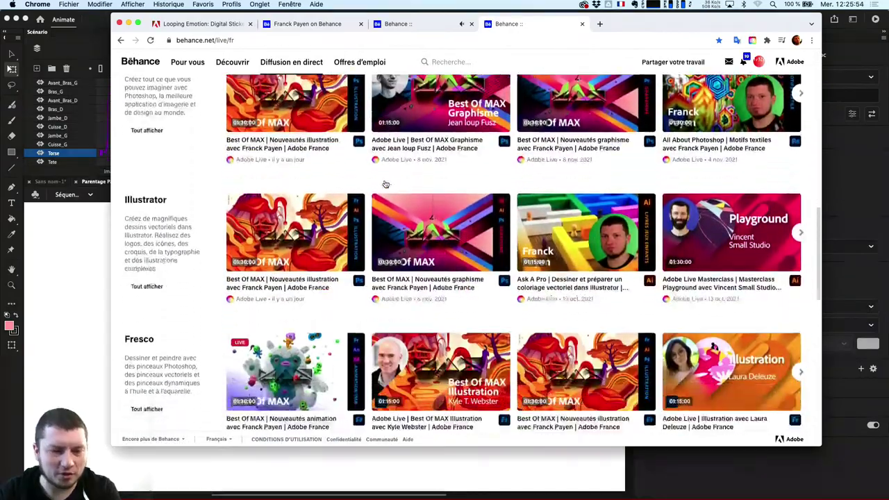
scroll(385, 184, "down", 6)
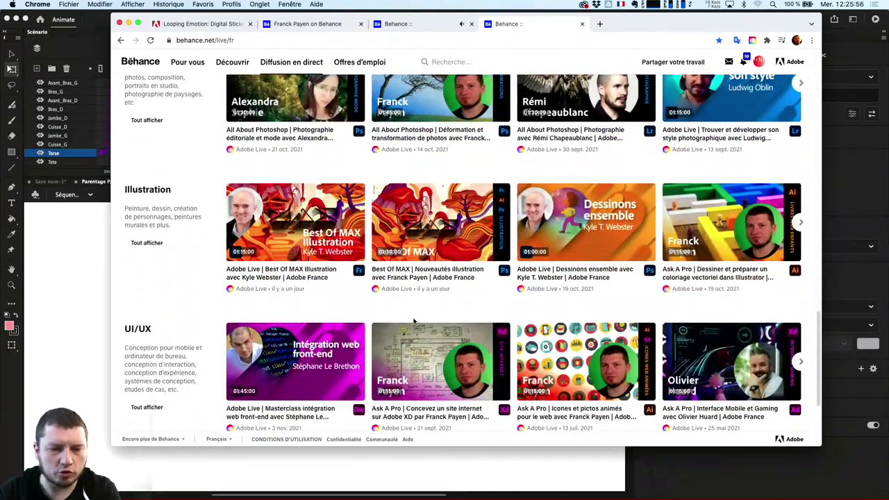
scroll(413, 321, "down", 3)
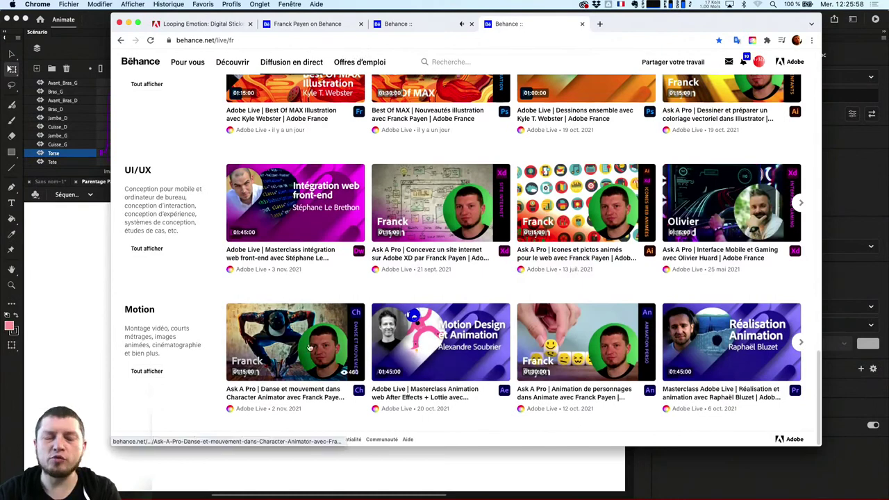
left_click(275, 319)
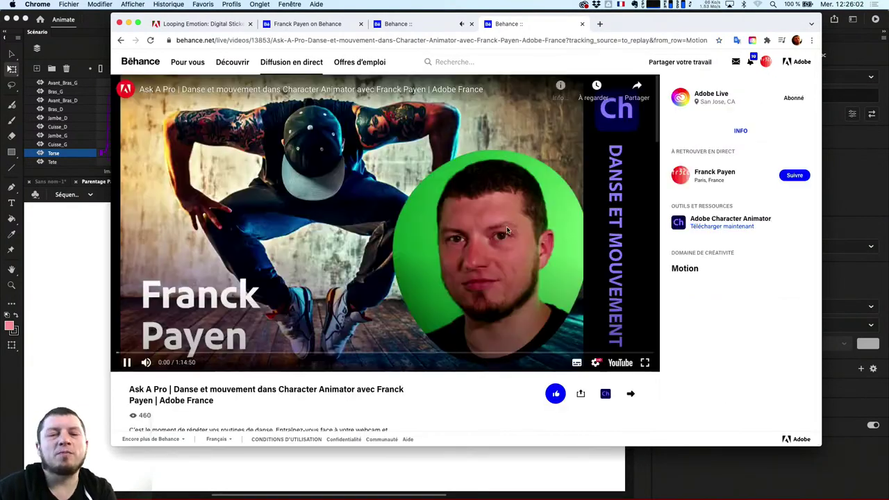
- Skim through the Character Animator replay at several points to examine the puppet, audio and motion-capture demonstrations
left_click(196, 353)
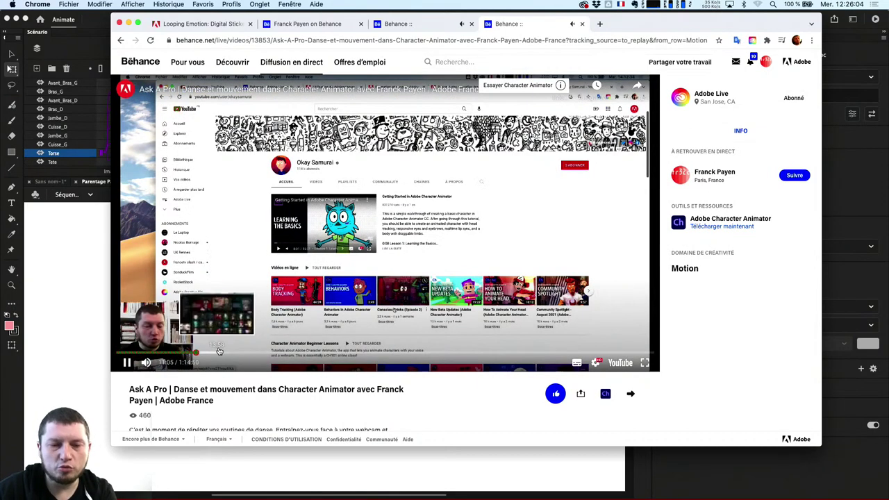
left_click(227, 353)
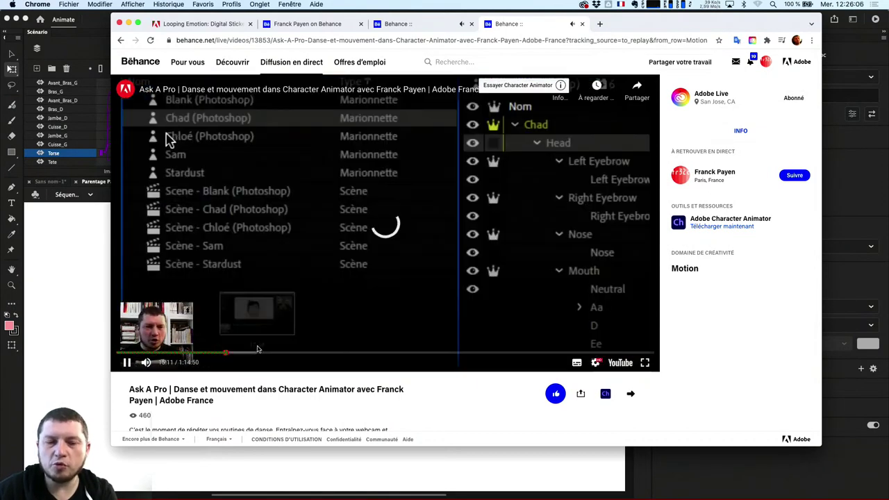
left_click(299, 353)
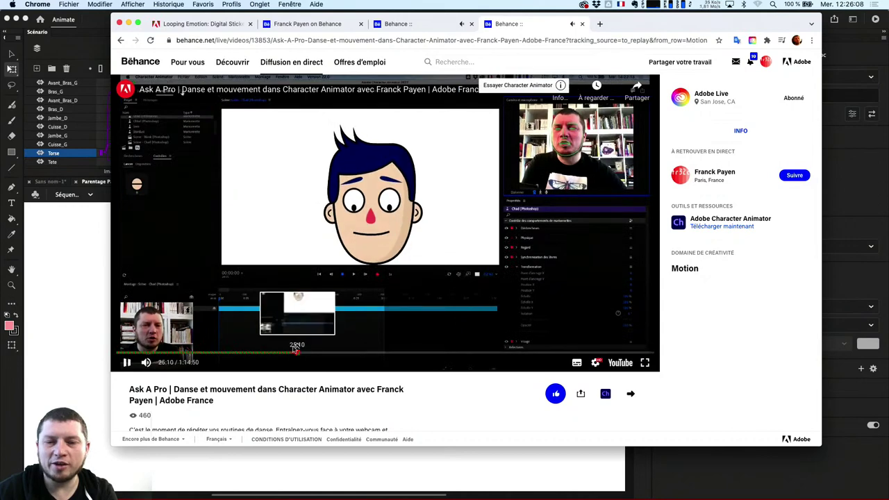
left_click(337, 354)
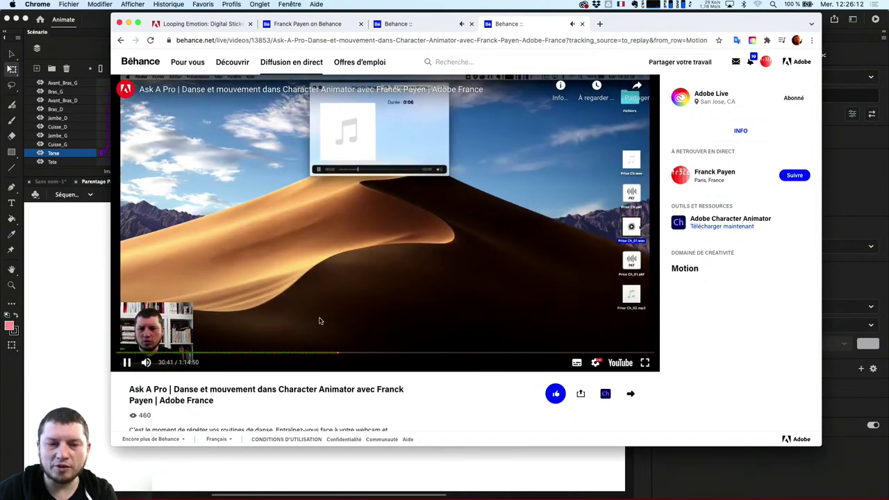
left_click(323, 354)
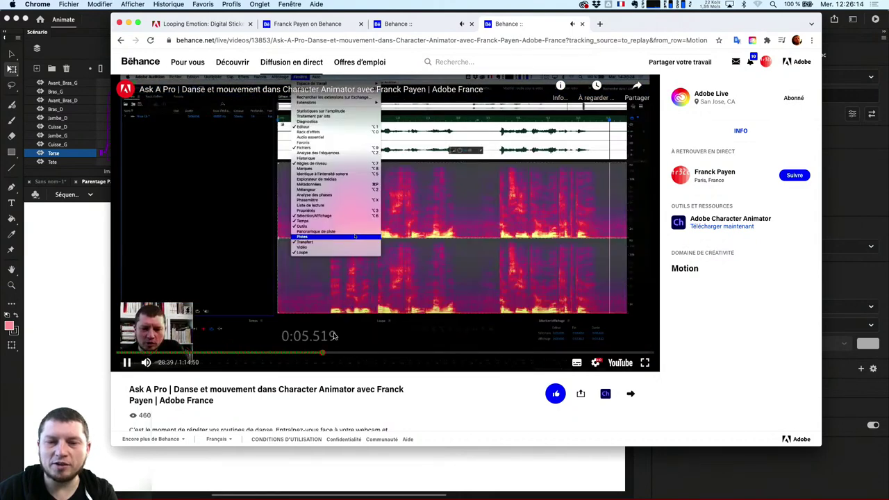
left_click(396, 354)
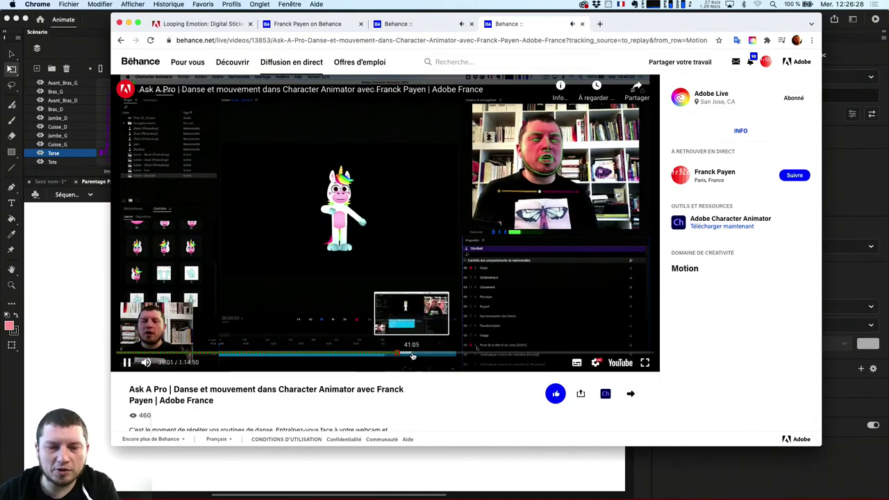
left_click(414, 355)
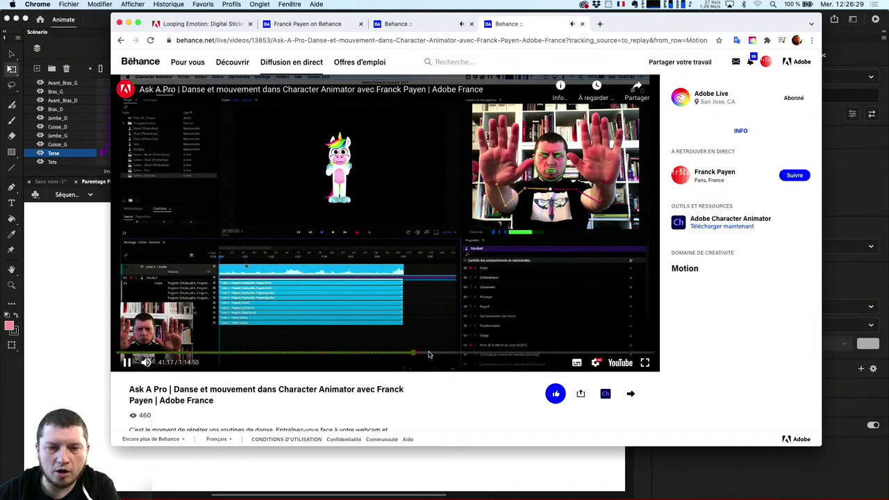
left_click(431, 354)
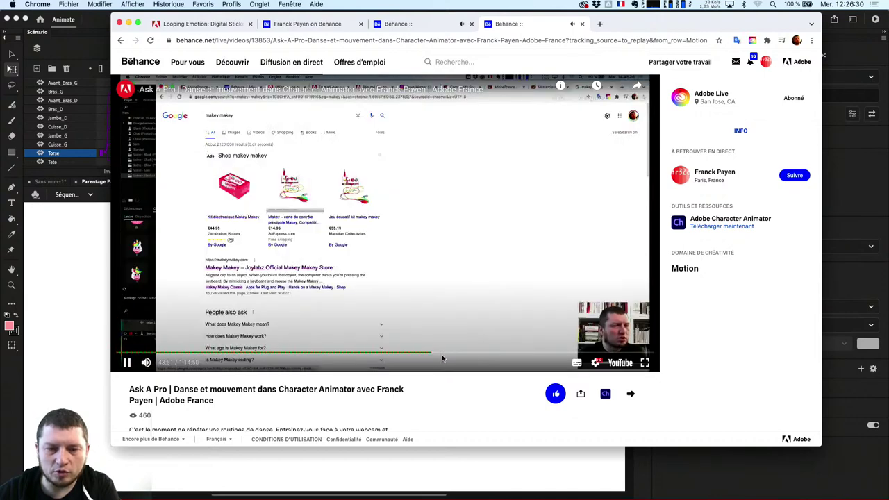
left_click(487, 354)
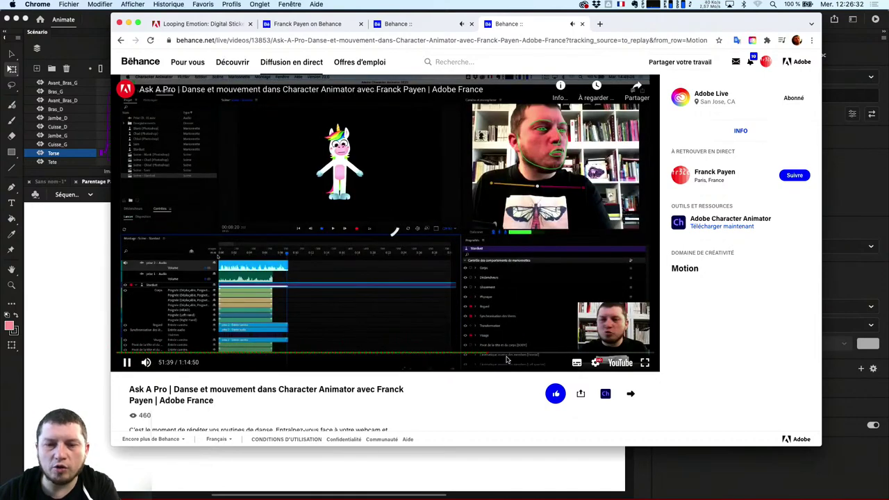
left_click(515, 354)
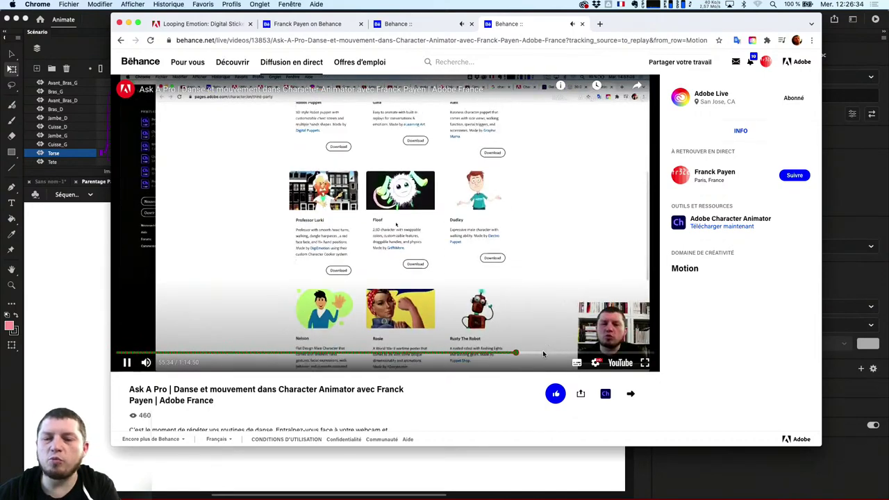
left_click(556, 354)
left_click(564, 355)
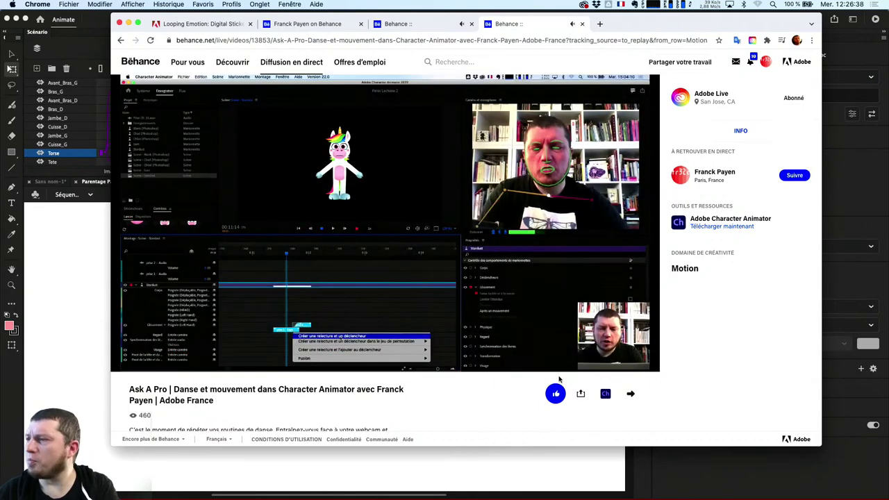
mouse_move(552, 368)
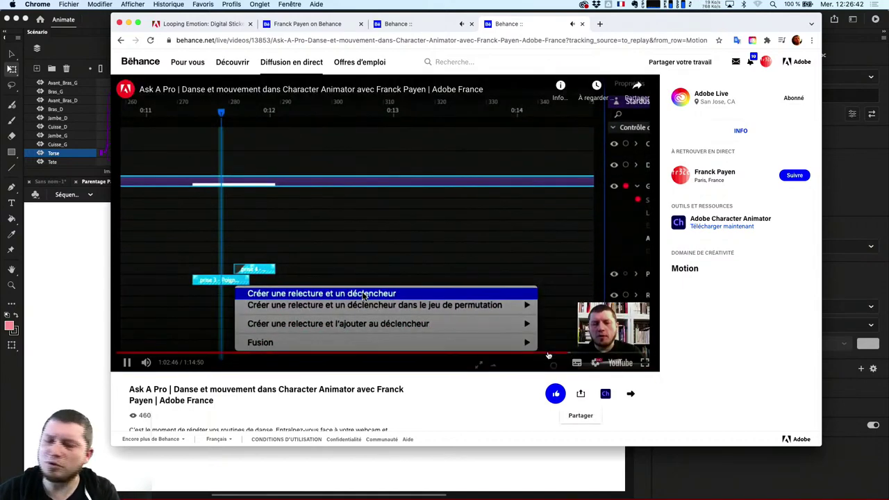
left_click(588, 352)
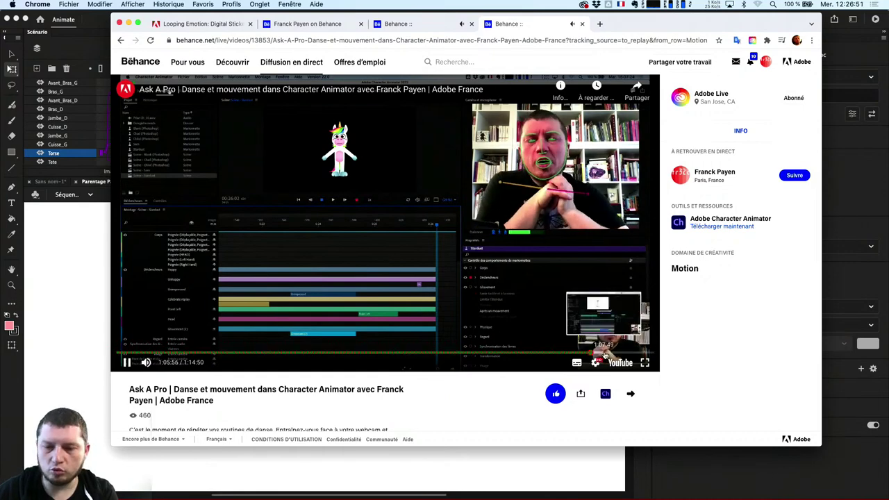
left_click(608, 353)
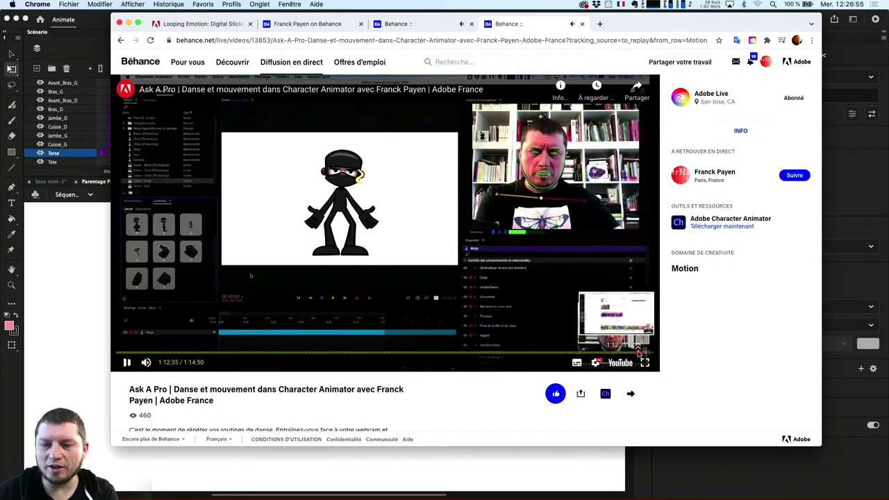
left_click(644, 354)
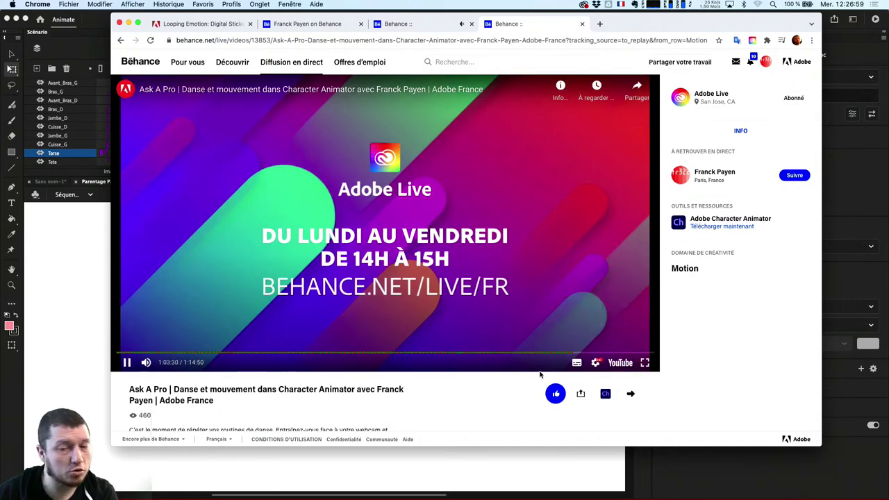
left_click(570, 354)
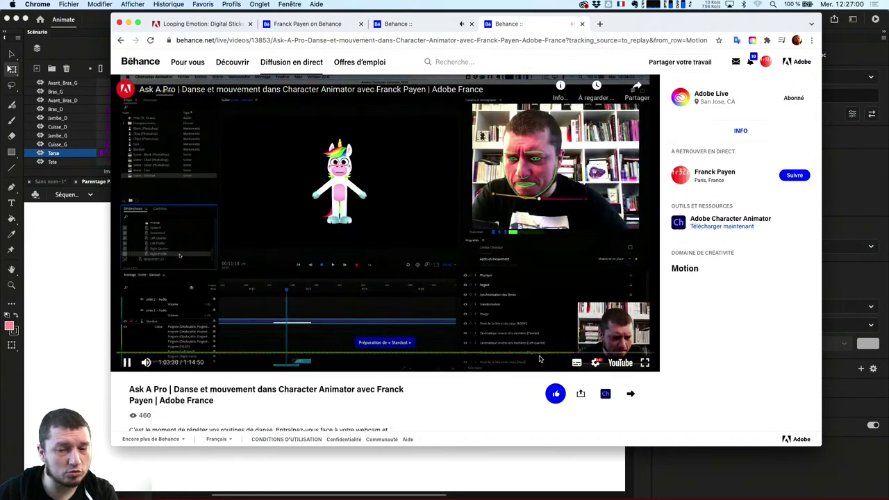
left_click(532, 353)
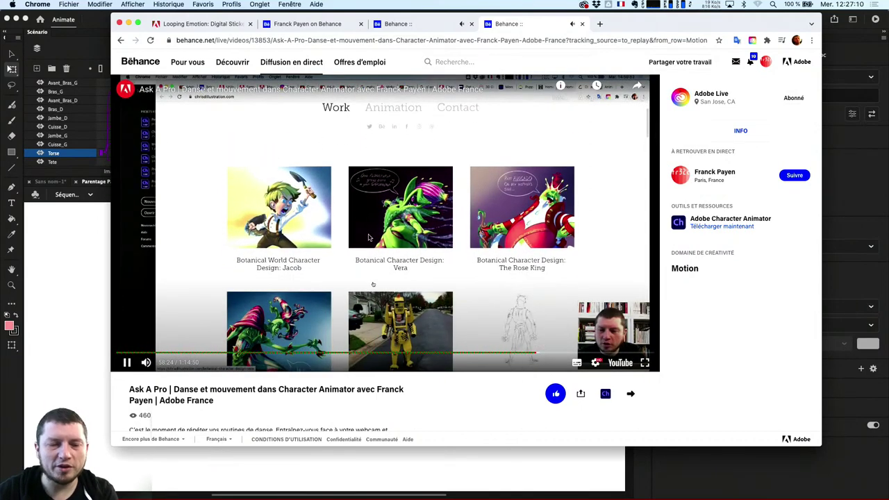
- Switch back to Animate and create a new Full HD 1920 x 1080 document at 30 fps with ActionScript 3.0
left_click(138, 357)
left_click(88, 331)
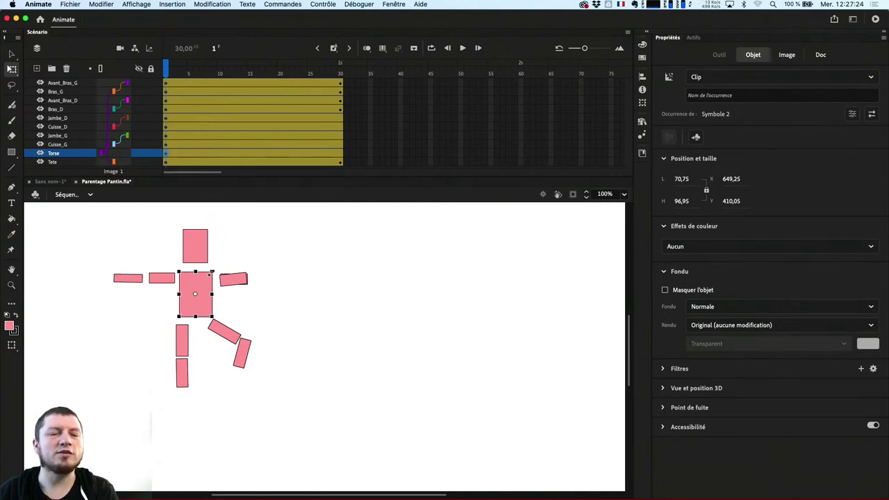
mouse_move(211, 272)
left_mouse_down()
mouse_move(222, 255)
mouse_move(212, 272)
left_mouse_up()
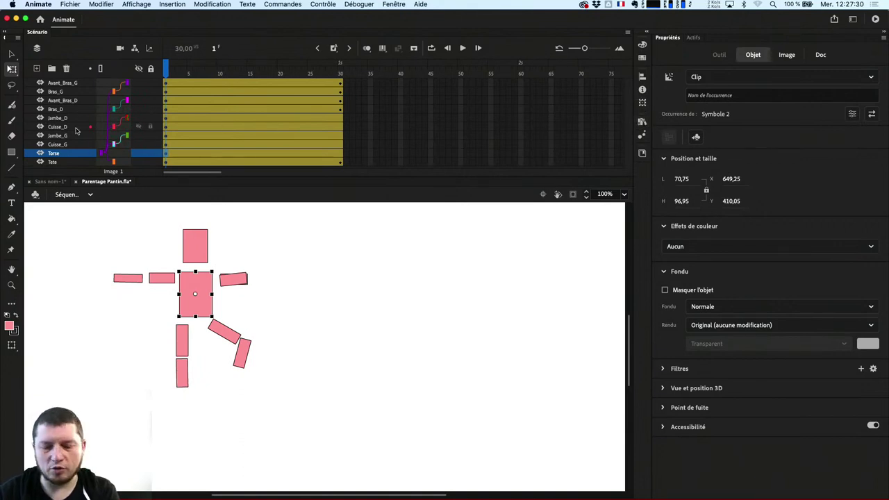
key("super+n")
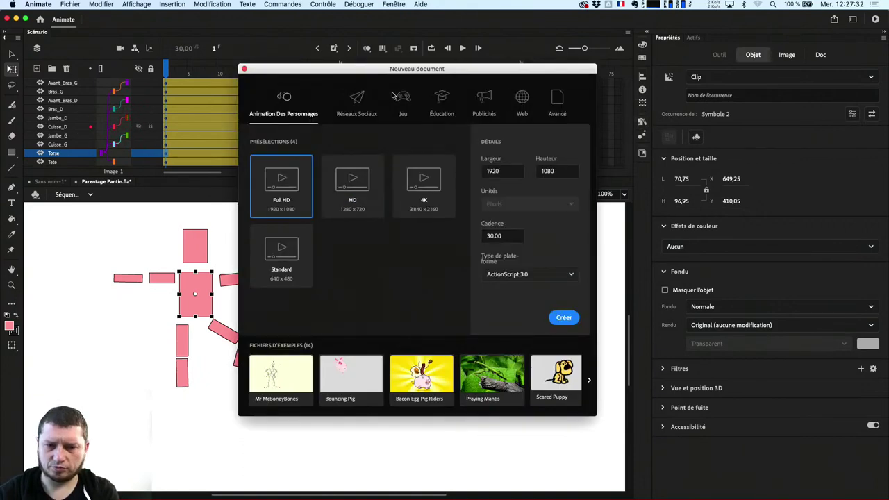
key("Return")
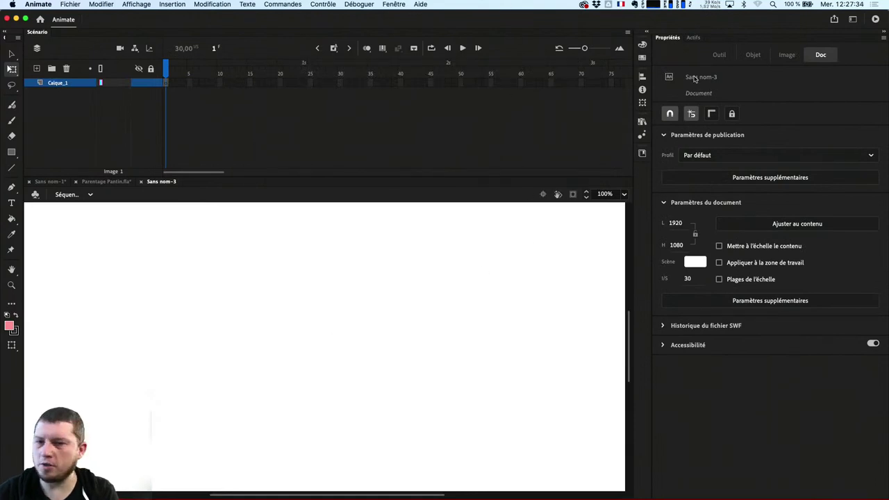
- Show the new document's library, check the motion presets, and return to the library
left_click(394, 4)
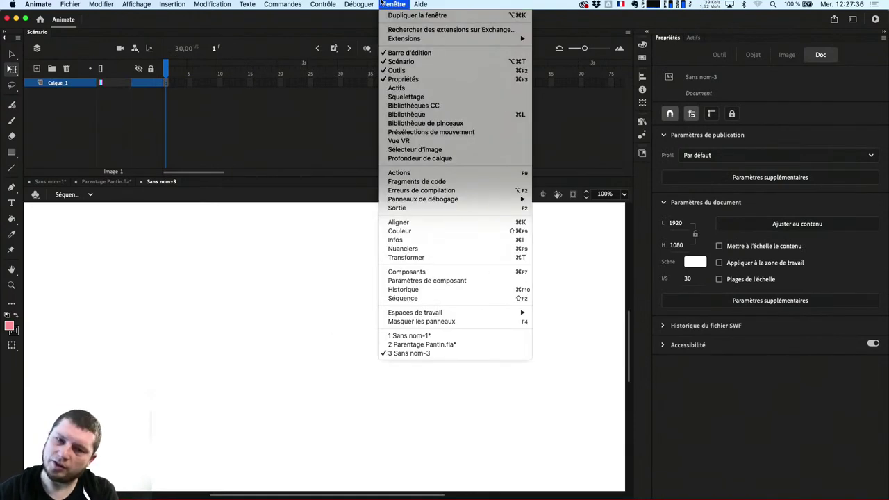
left_click(406, 114)
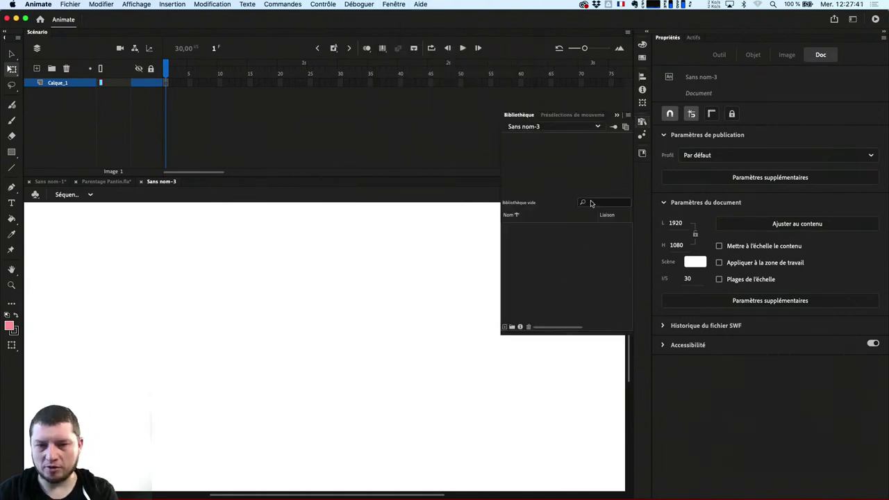
left_click(594, 116)
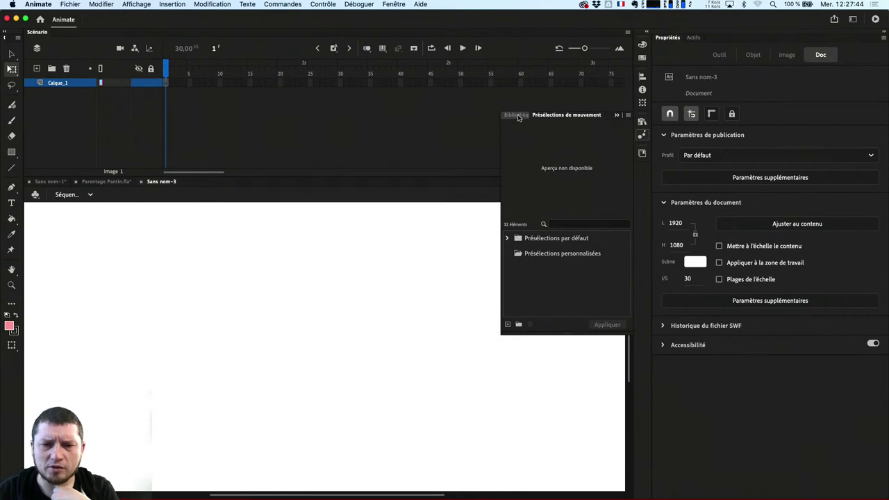
left_click(511, 114)
- Show the available components, expand the Video and User Interface categories to examine them, and close the component list
left_click(406, 4)
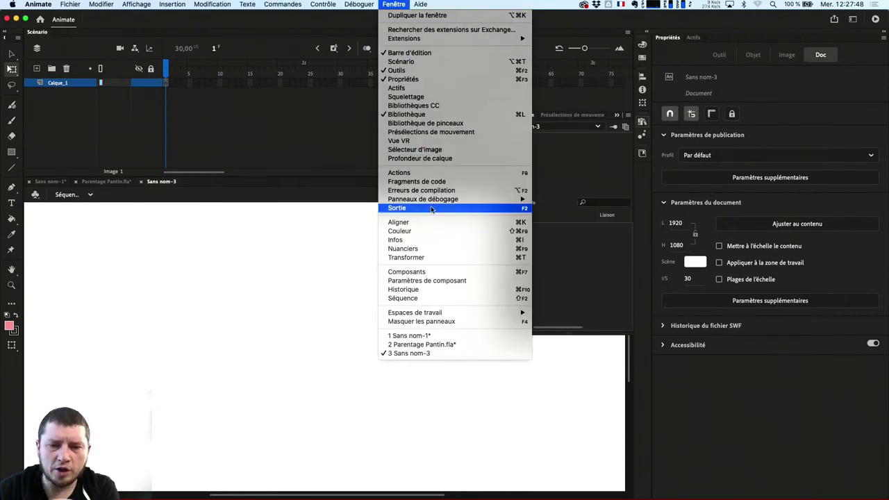
mouse_move(450, 314)
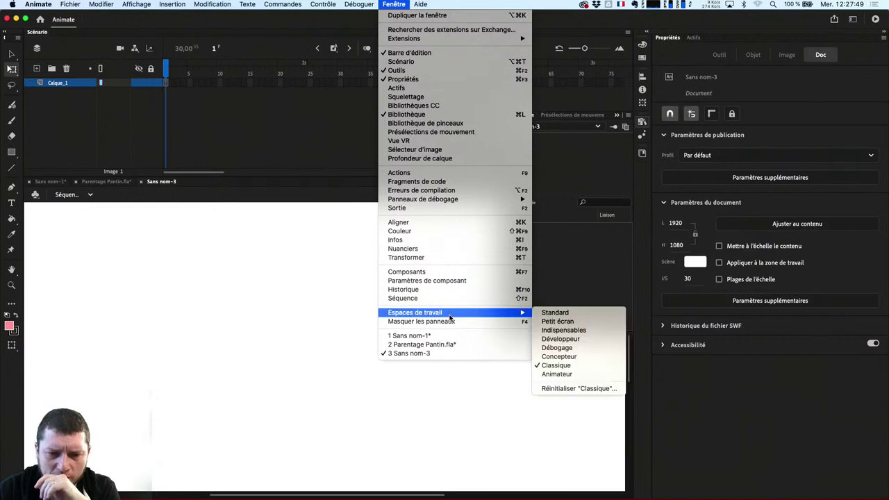
left_click(446, 270)
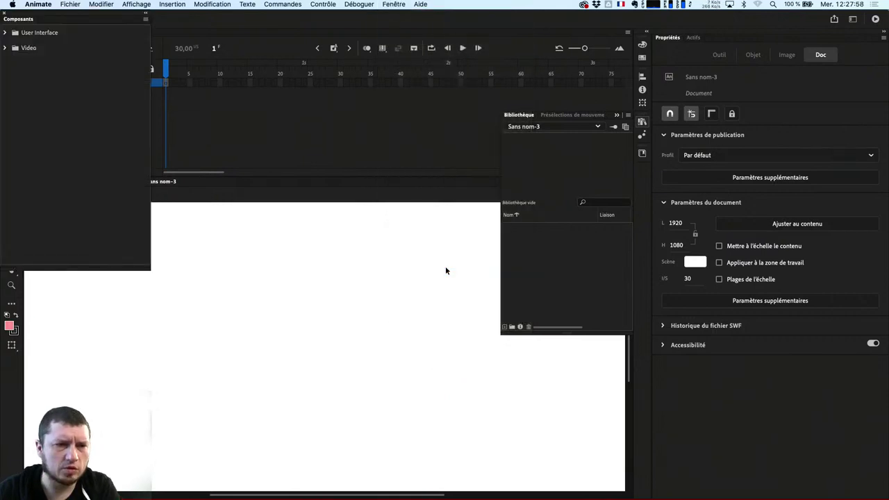
left_click(6, 48)
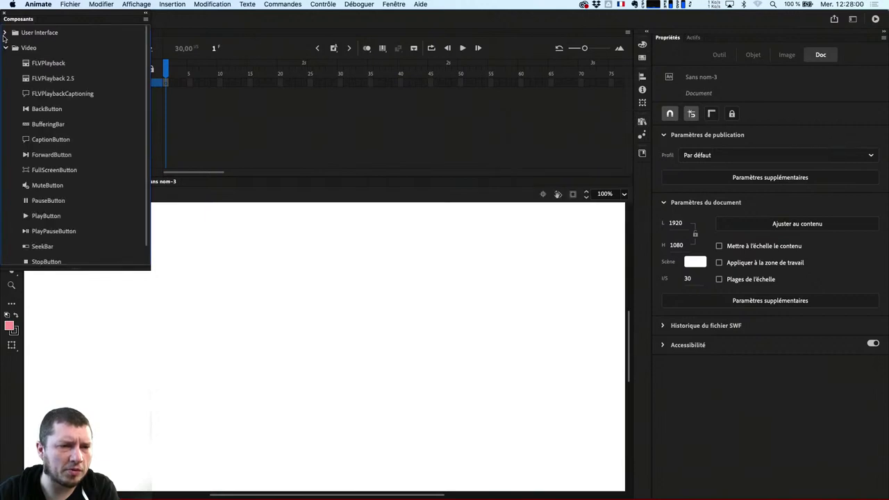
left_click(5, 33)
left_click_drag(7, 14, 147, 100)
left_click(143, 102)
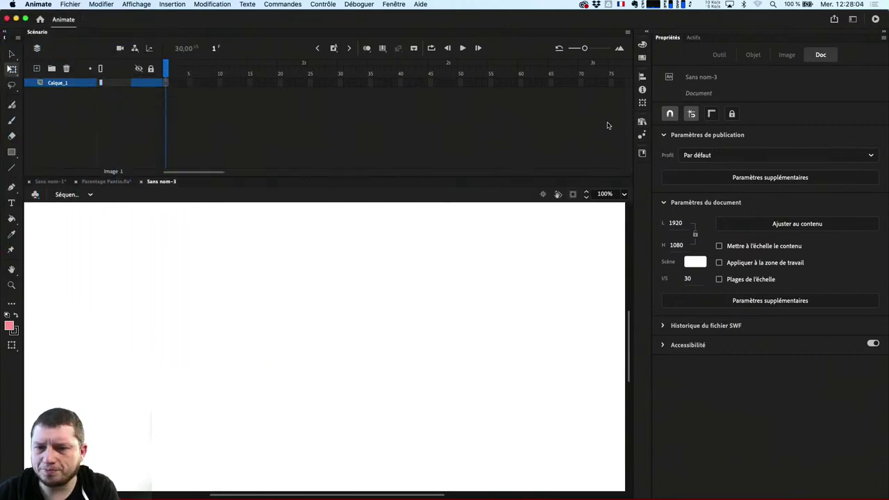
- Preview the coup de pinceau motion preset, return to the document library, and briefly check the CC Libraries
left_click(642, 122)
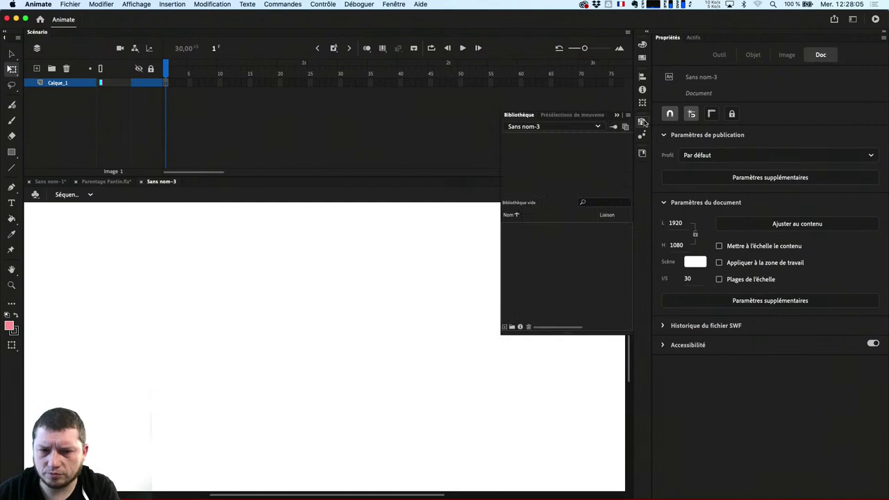
left_click(573, 116)
left_click(512, 240)
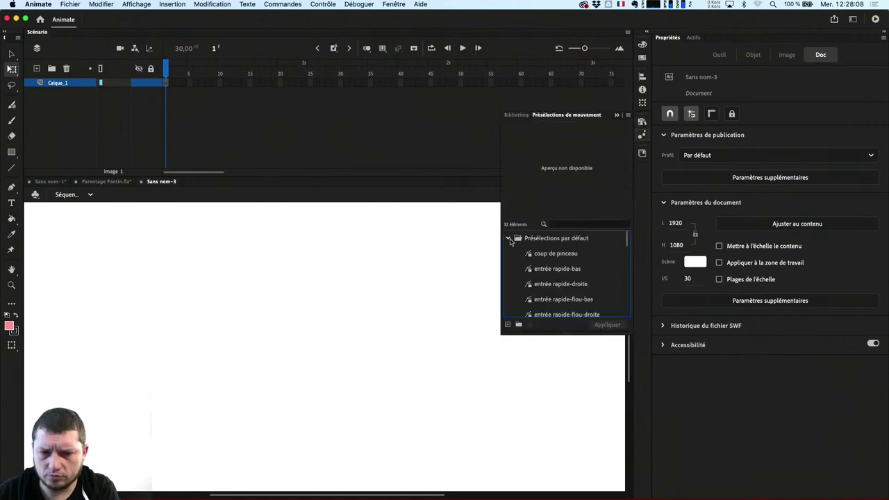
left_click(538, 255)
left_click(512, 241)
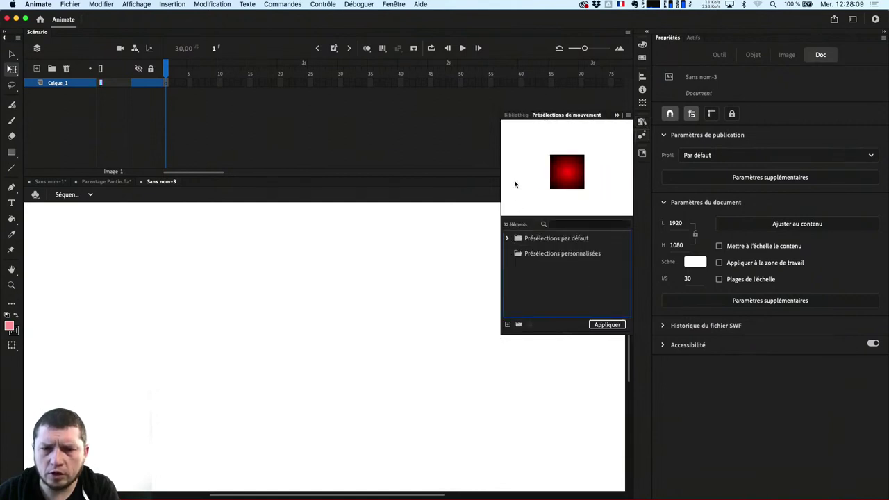
left_click(517, 115)
left_click(641, 153)
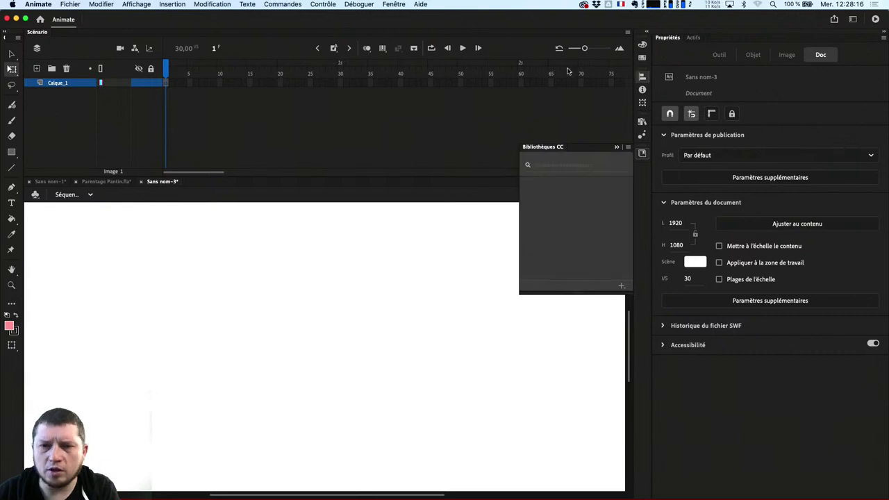
left_click(617, 147)
- Show the Squelettage and Actifs panels, and move Squelettage beside the assets
left_click(355, 4)
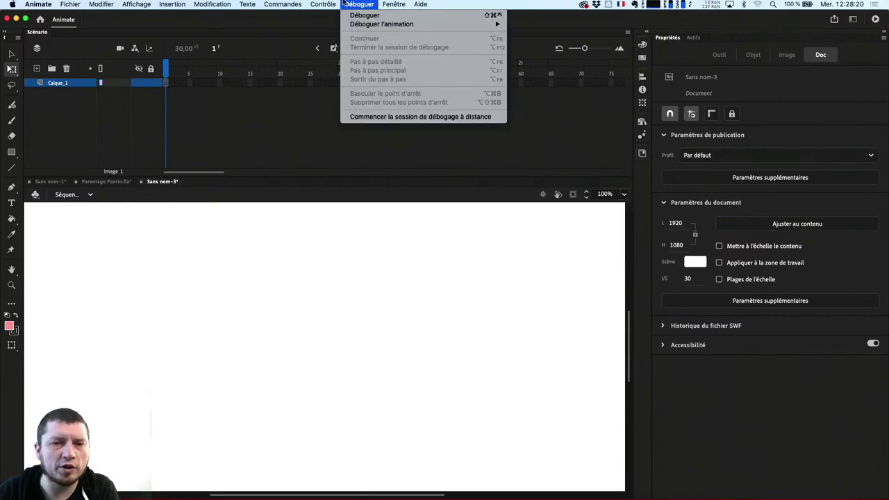
mouse_move(391, 3)
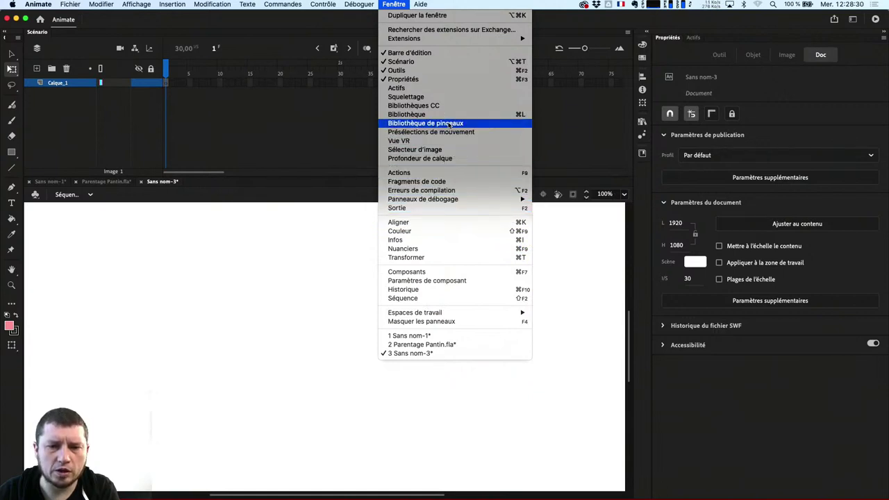
left_click(436, 98)
left_click(393, 4)
left_click(407, 87)
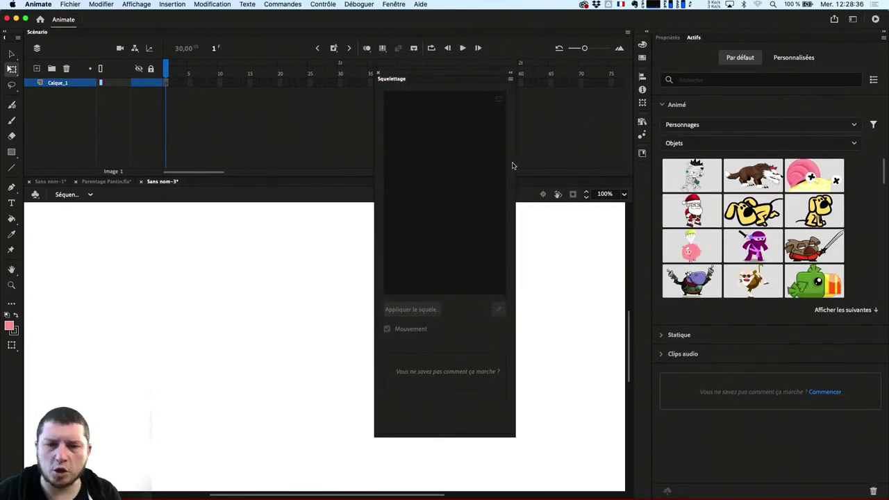
left_click_drag(448, 77, 555, 151)
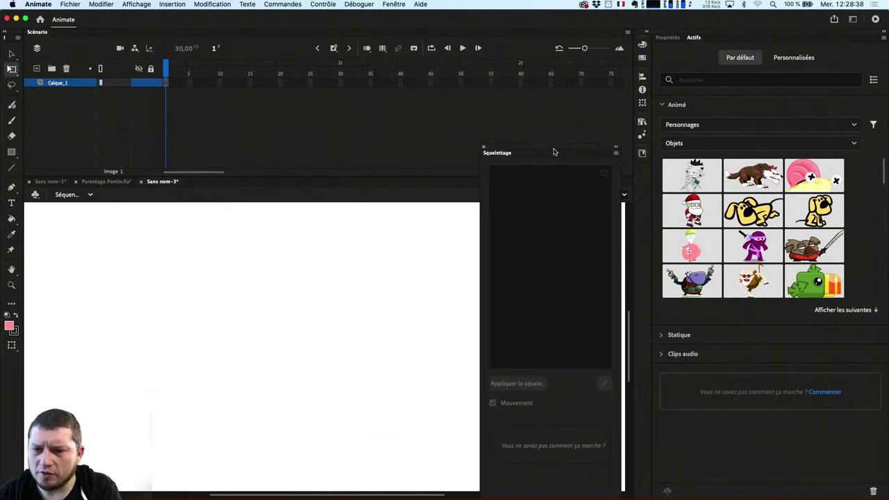
- Browse the animated character objects in the default assets and preview the Boy Walkcycle asset
left_click(685, 125)
left_click(692, 146)
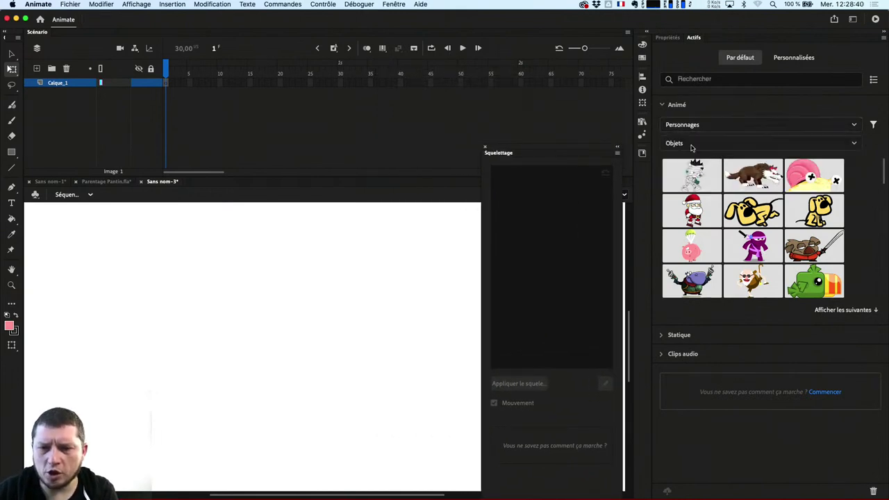
scroll(760, 191, "down", 6)
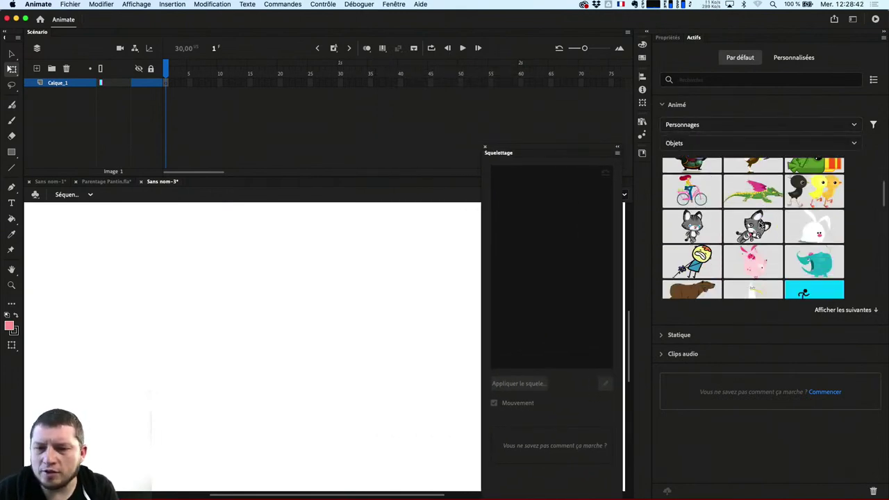
scroll(700, 239, "down", 2)
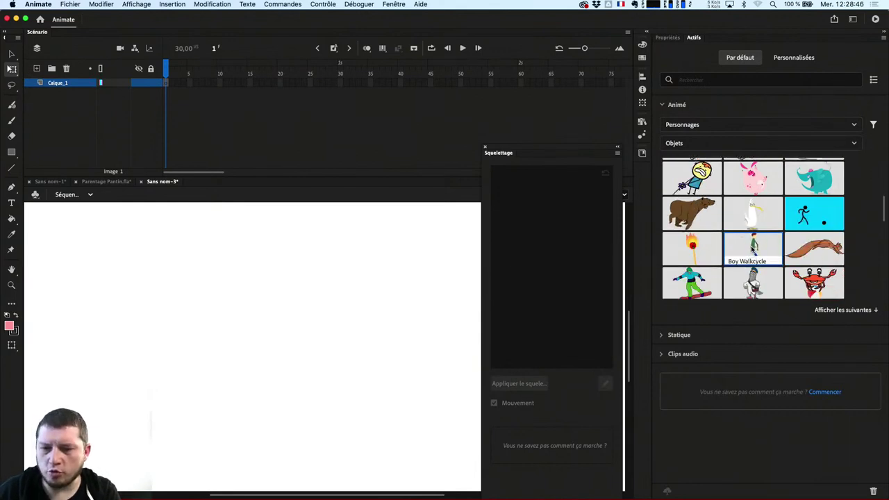
left_click_drag(401, 300, 371, 297)
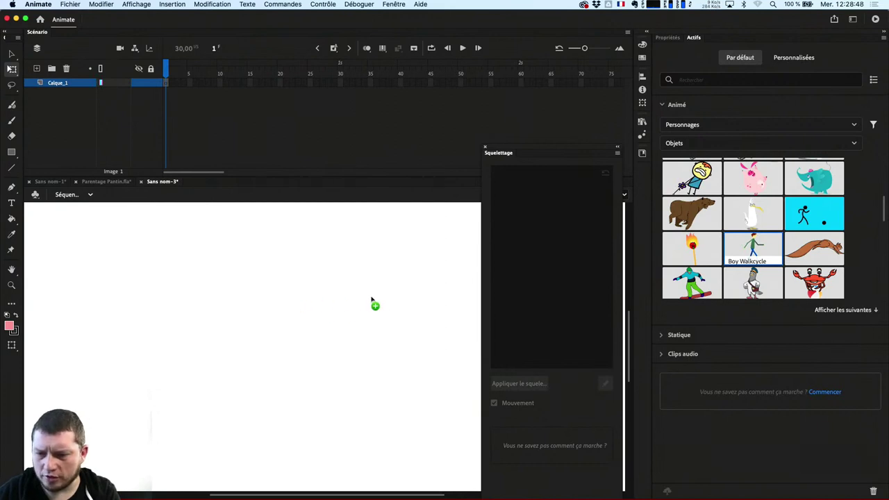
- Filter the animated character assets to Objets manipulés and select the Boy Trekker rigged character
left_click(697, 144)
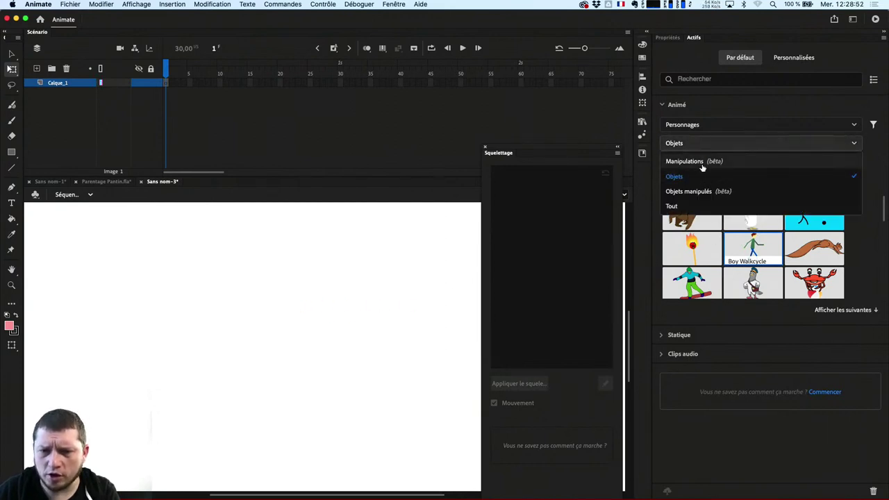
left_click(707, 192)
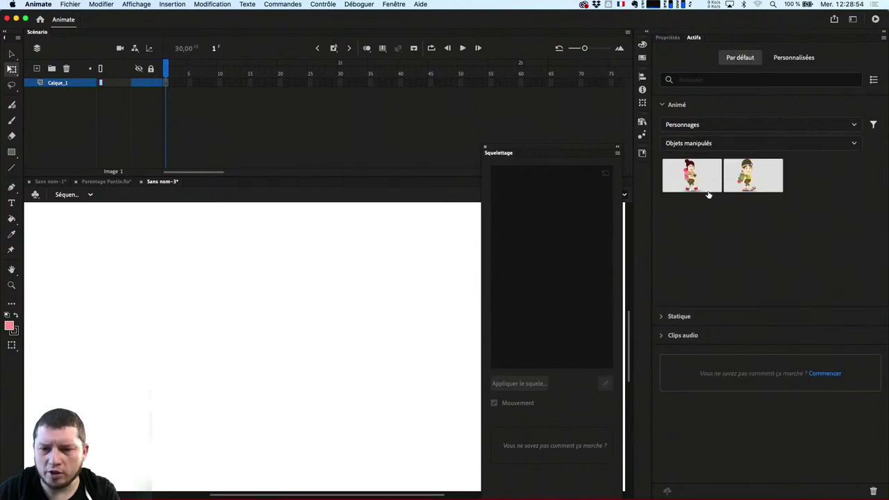
left_click(748, 181)
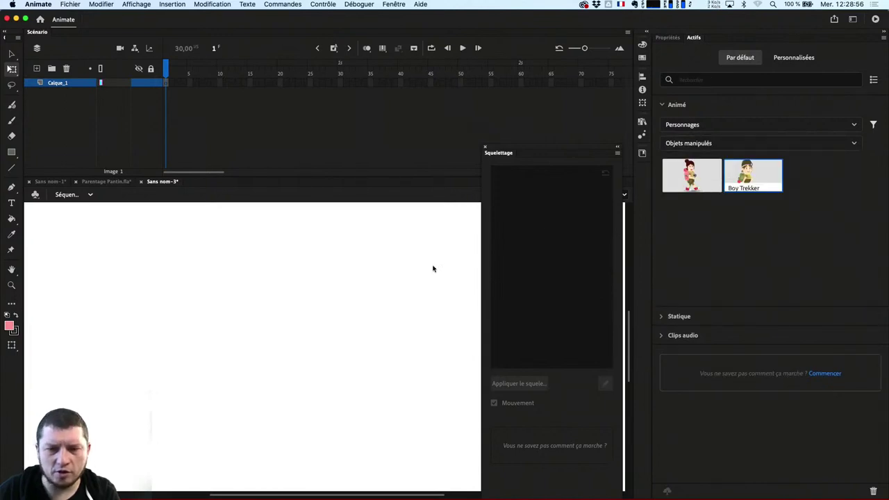
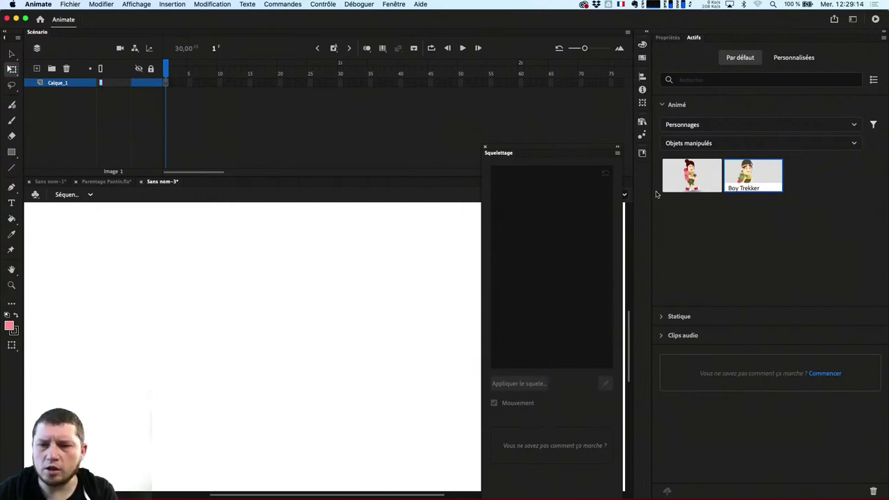
- Filter the animated character assets to Objets and browse the available characters
left_click(698, 143)
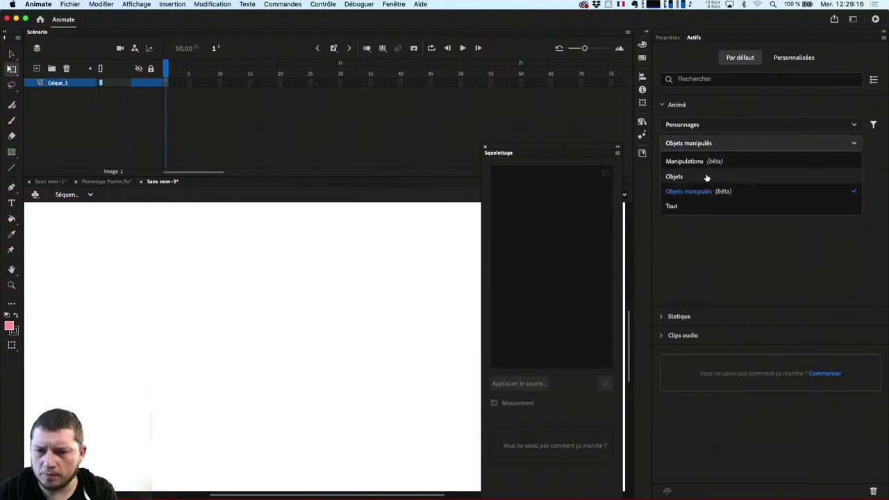
left_click(706, 178)
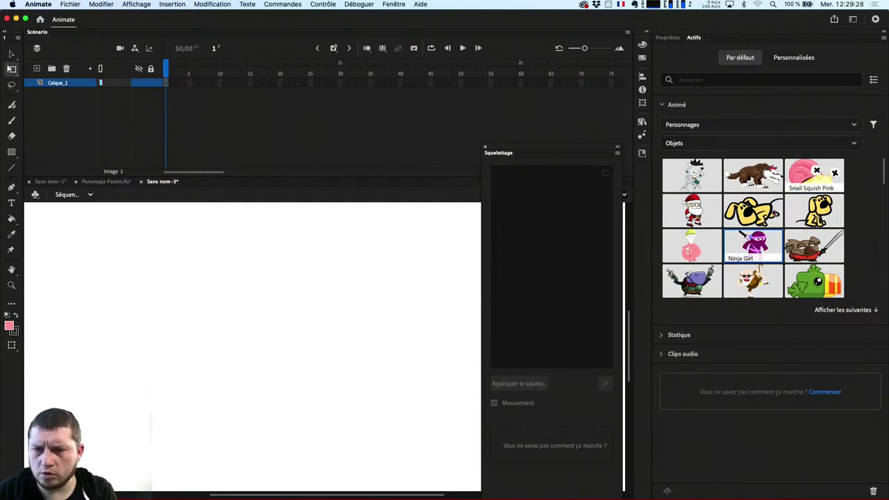
scroll(754, 270, "down", 10)
scroll(761, 267, "down", 5)
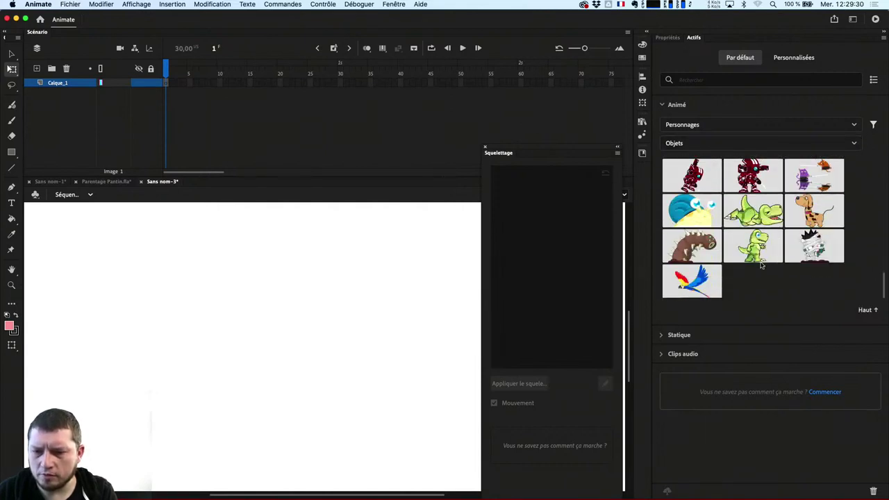
scroll(813, 263, "up", 15)
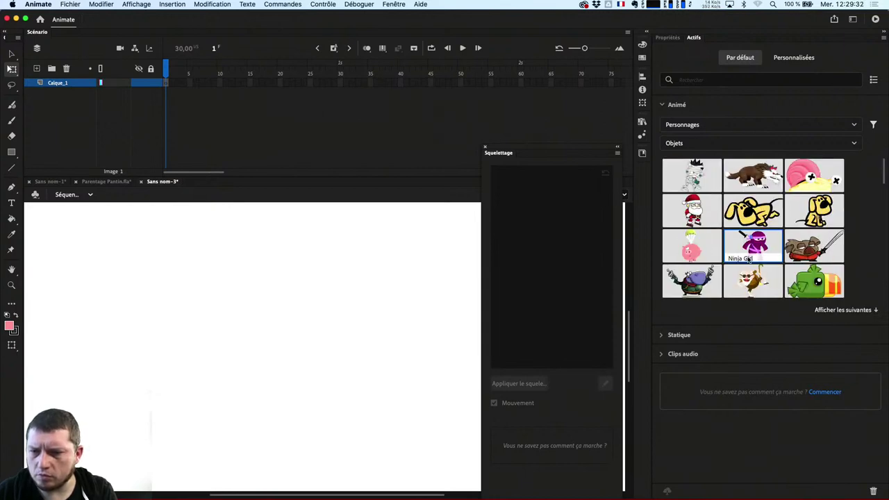
- Place the animated Ninja Girl asset on the stage and position it clear of the Squelettage panel
right_click(758, 254)
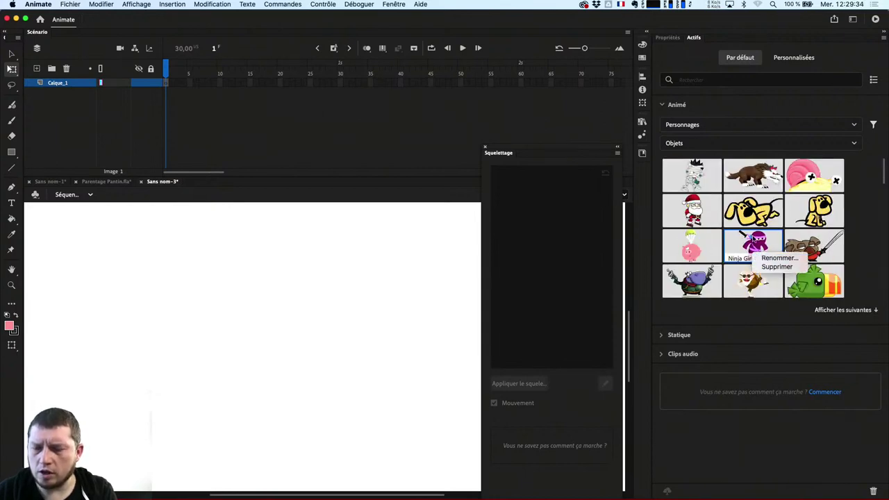
left_click(756, 239)
left_click_drag(751, 240, 351, 371)
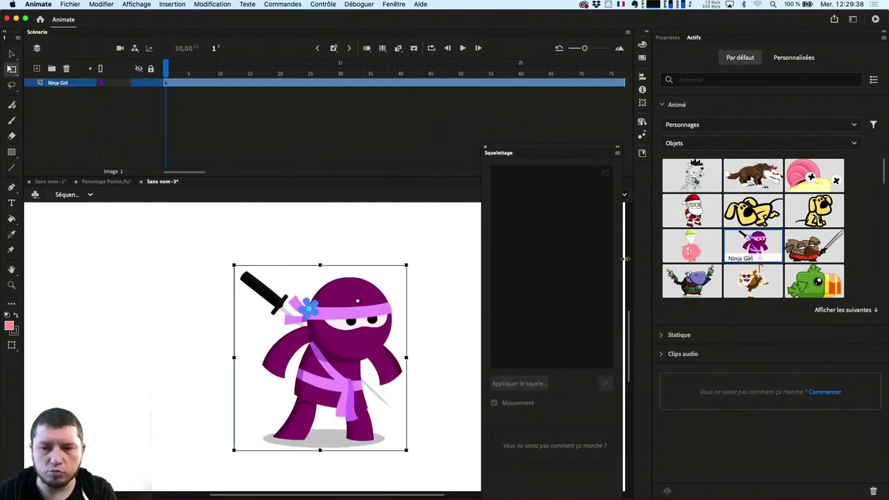
left_click_drag(754, 243, 524, 288)
left_click_drag(373, 328, 420, 347)
key("super+z")
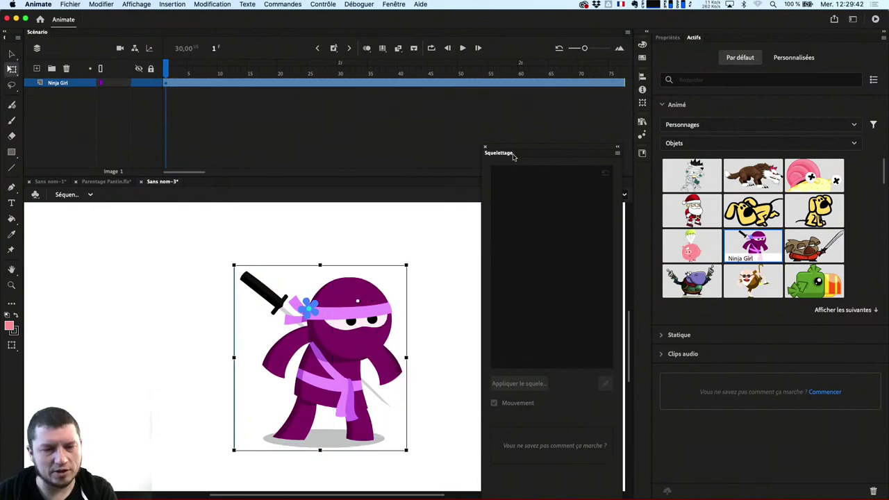
left_click_drag(352, 315, 257, 310)
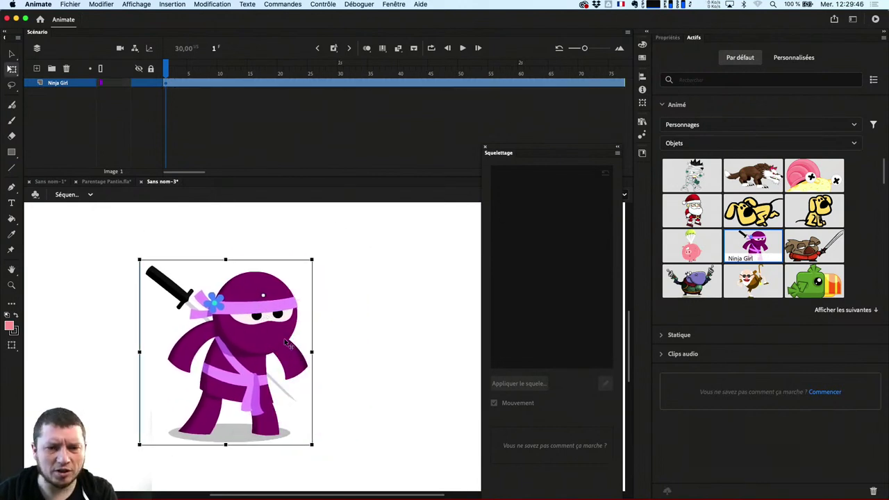
left_click_drag(287, 344, 304, 344)
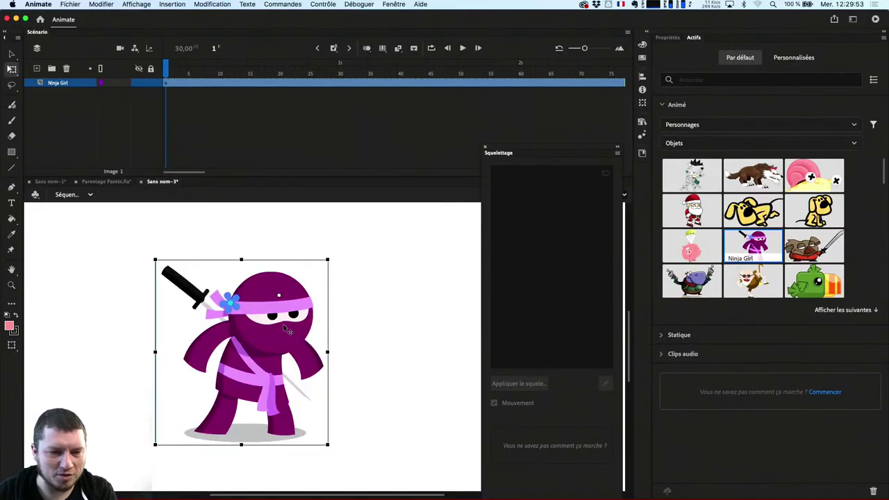
- Open the Ninja Girl symbol and review its crouch, walk, attack, jump and idle layers across the whole timeline
double_click(285, 325)
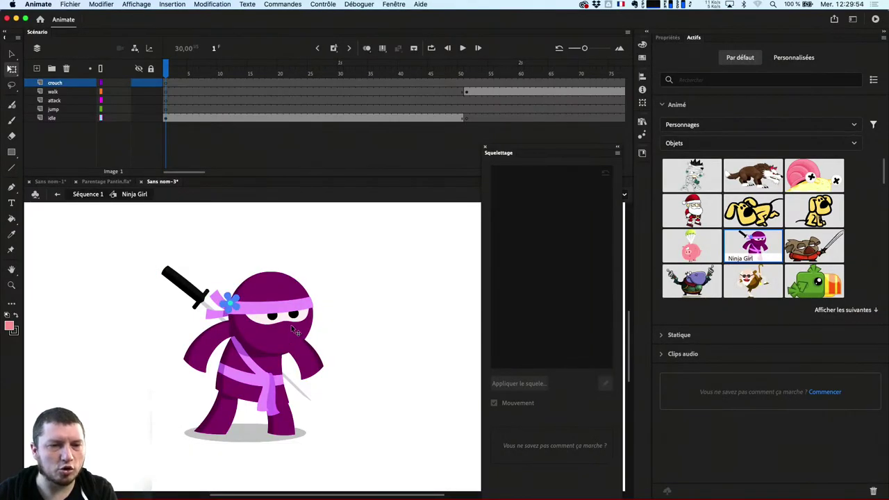
left_click_drag(165, 59, 388, 70)
left_click_drag(400, 109, 403, 79)
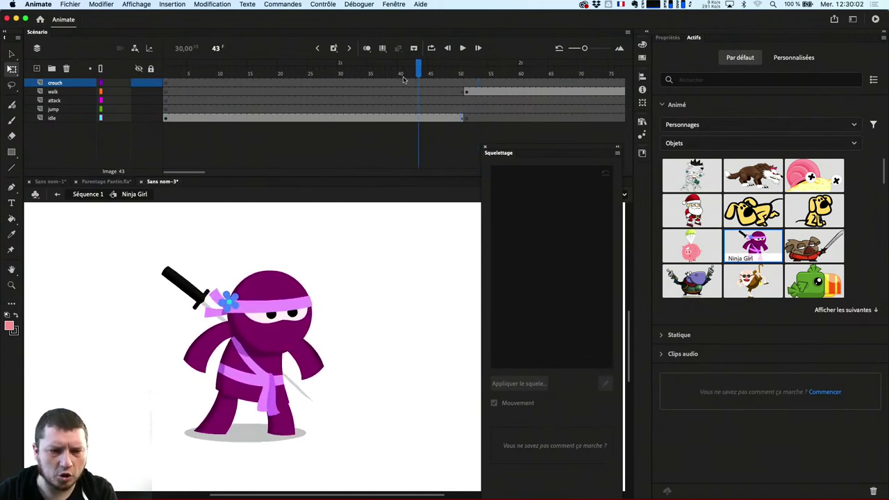
left_click_drag(584, 48, 571, 48)
left_click_drag(353, 73, 164, 73)
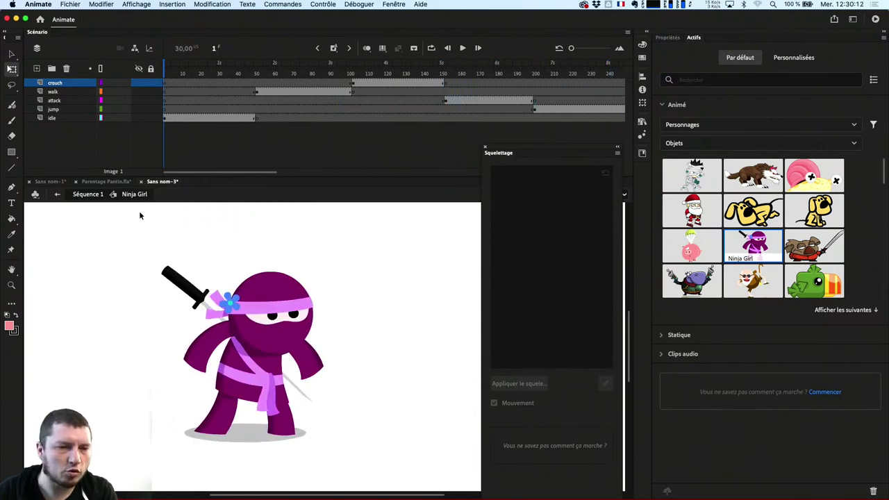
- Check the Parentage Pantin document, return to the main timeline of Sans nom-3 and preview the Ninja Girl animation up to frame 33
left_click(108, 182)
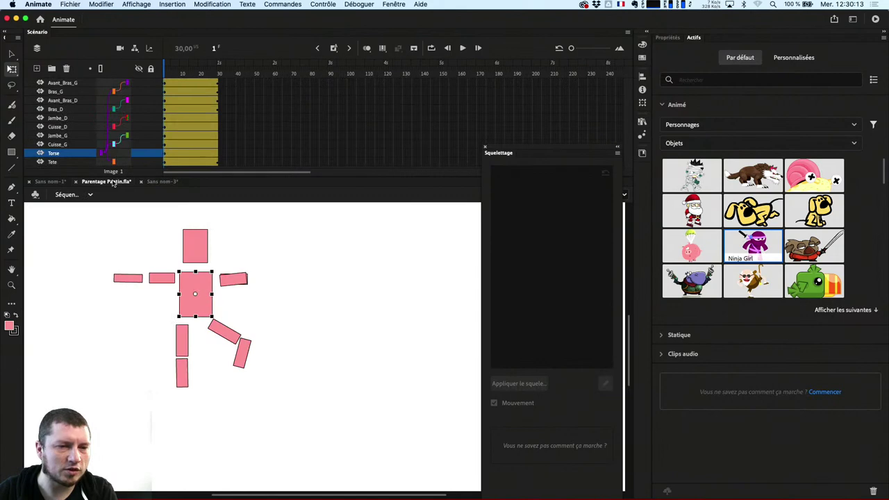
left_click(162, 181)
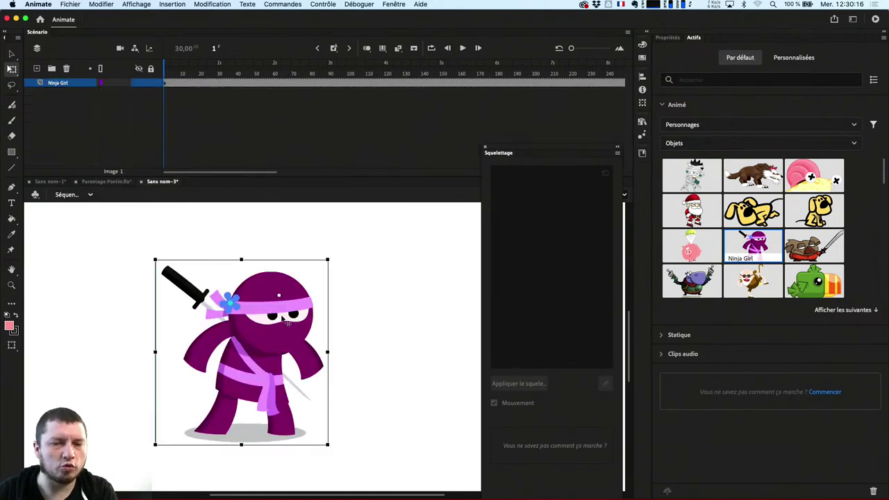
left_click_drag(184, 75, 101, 96)
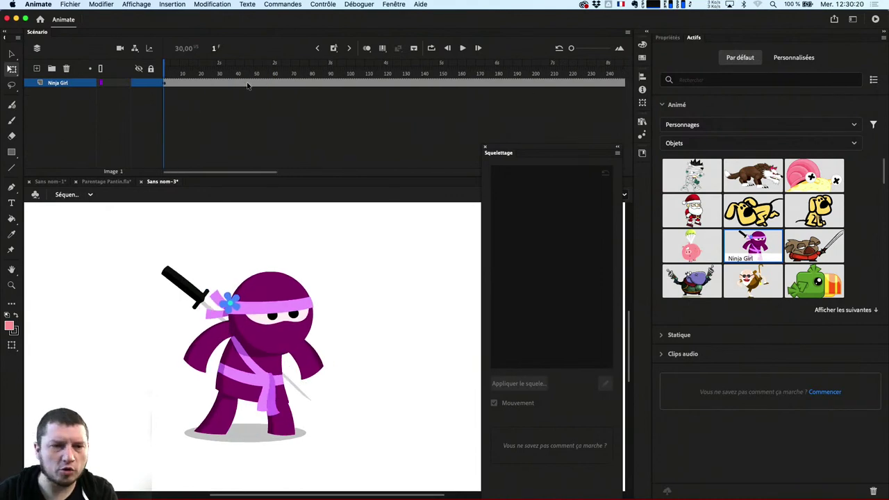
left_click(240, 84)
mouse_move(239, 67)
left_mouse_down()
mouse_move(165, 71)
mouse_move(223, 69)
left_mouse_up()
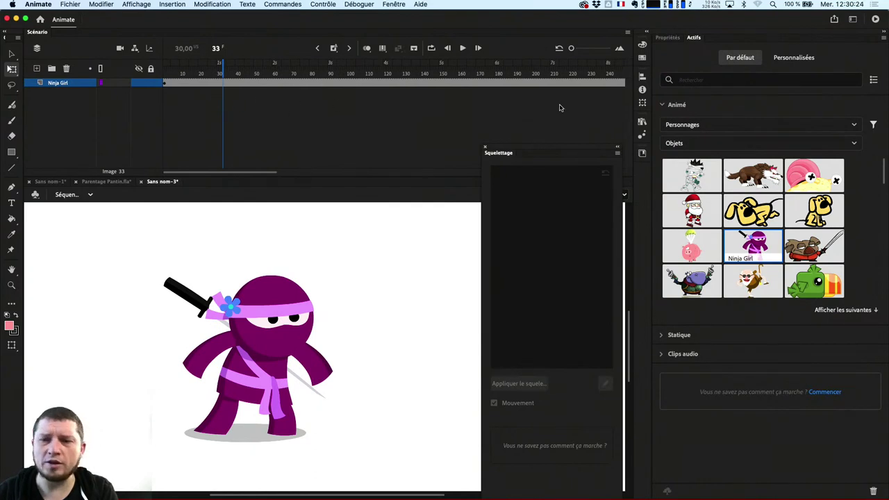
- Collapse the animated assets, show the document properties, and place the Sélecteur d'image panel over the Squelettage panel
left_click(642, 137)
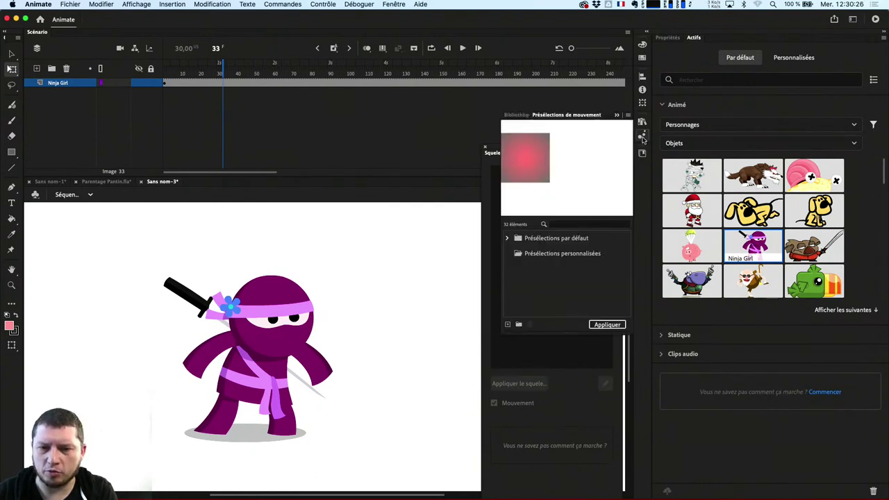
left_click(642, 154)
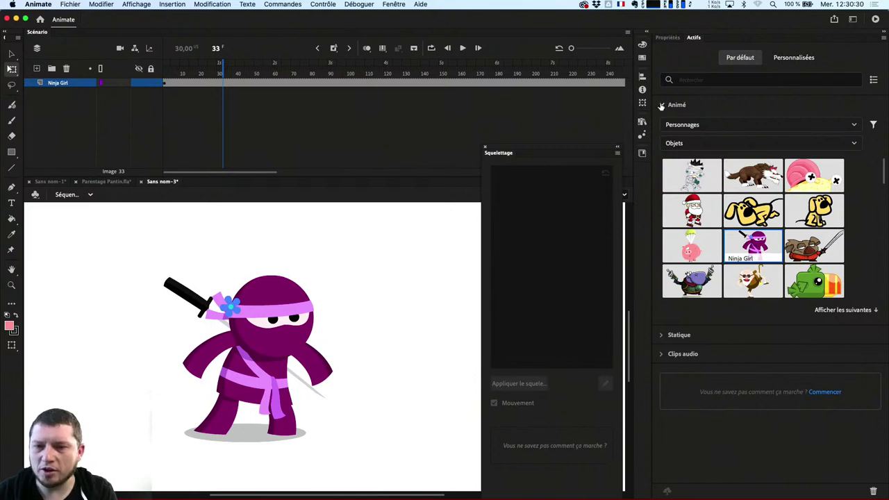
left_click(661, 105)
left_click(671, 39)
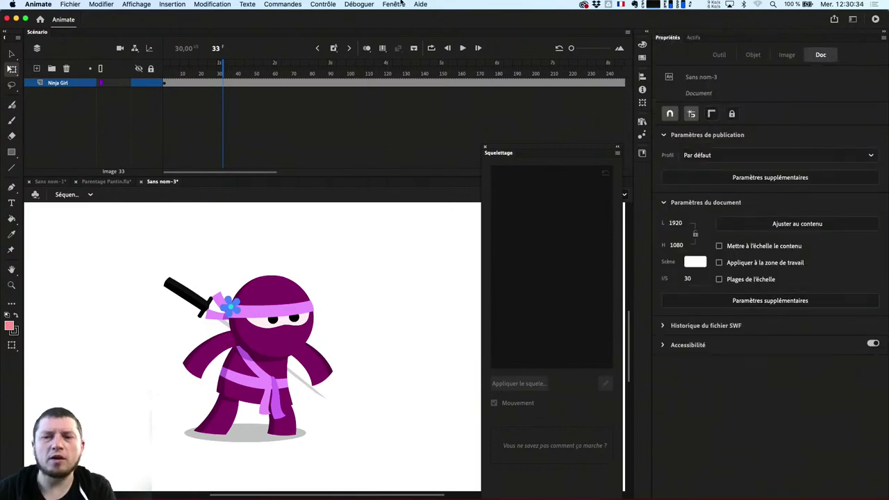
left_click(358, 5)
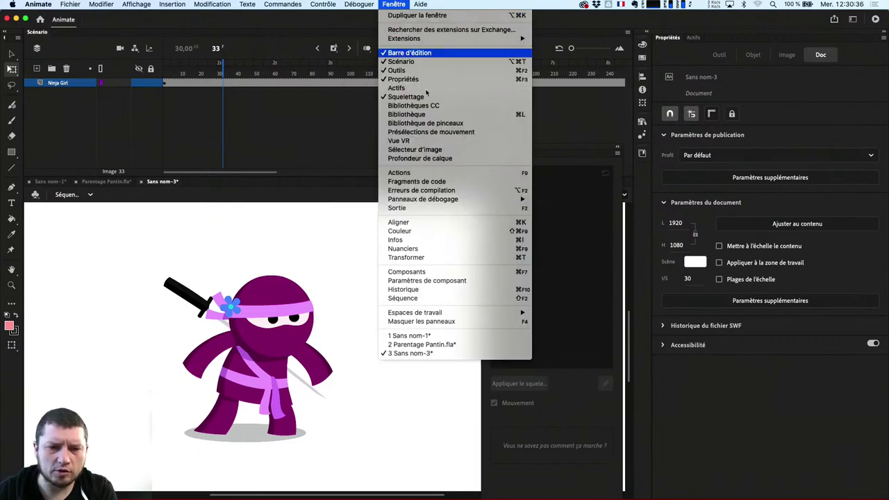
left_click(446, 150)
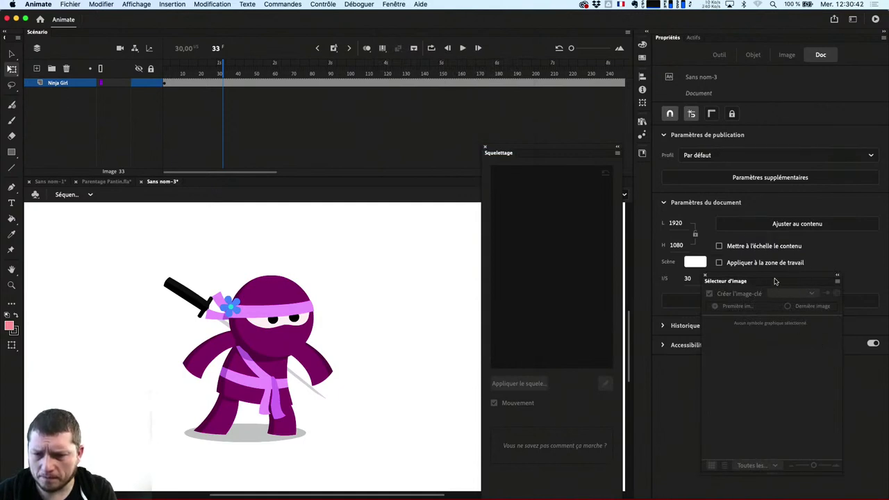
left_click_drag(736, 280, 575, 199)
- Select the Ninja Girl on the stage and list only its Images-clés in the frame picker, with Créer l'image-clé enabled
left_click(273, 341)
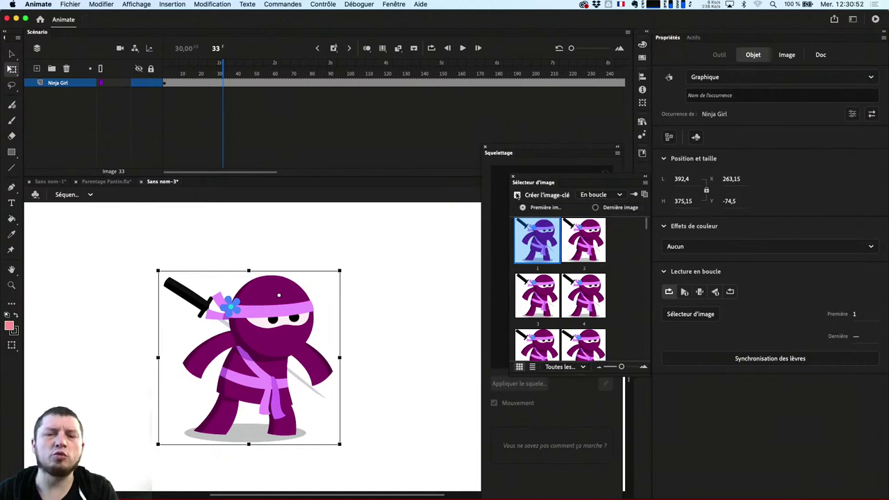
left_click(517, 196)
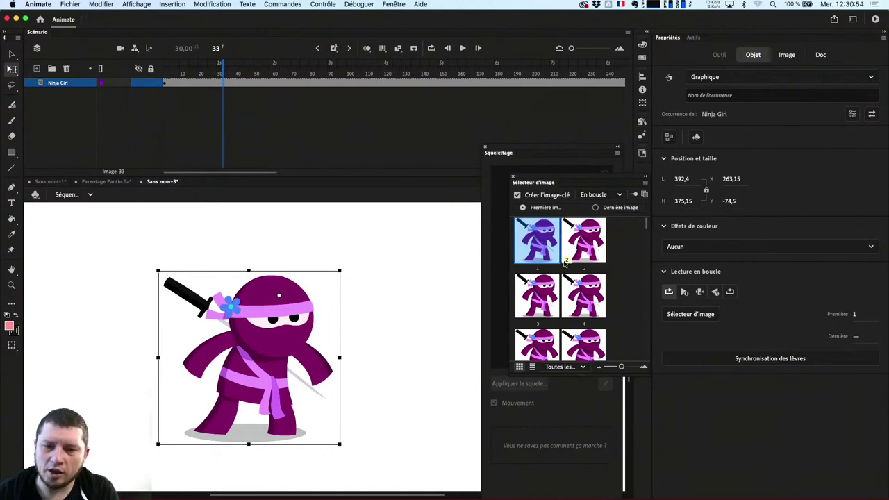
scroll(571, 298, "down", 10)
scroll(572, 299, "down", 3)
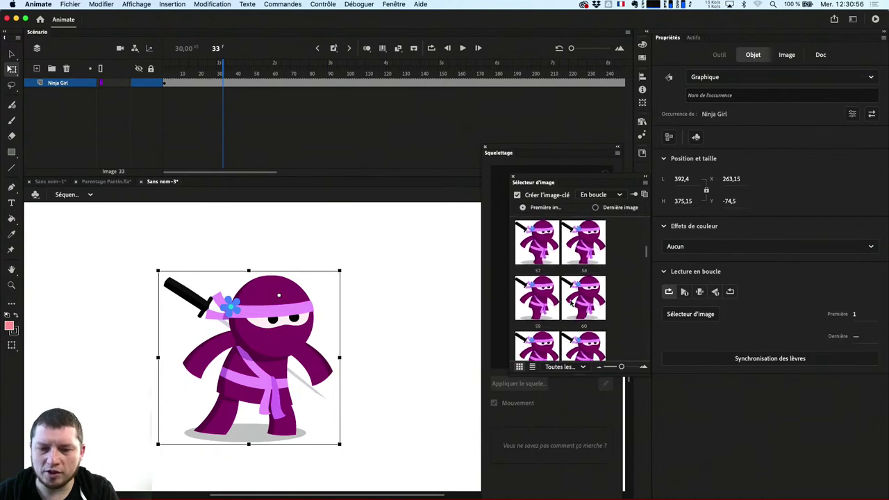
left_click(579, 367)
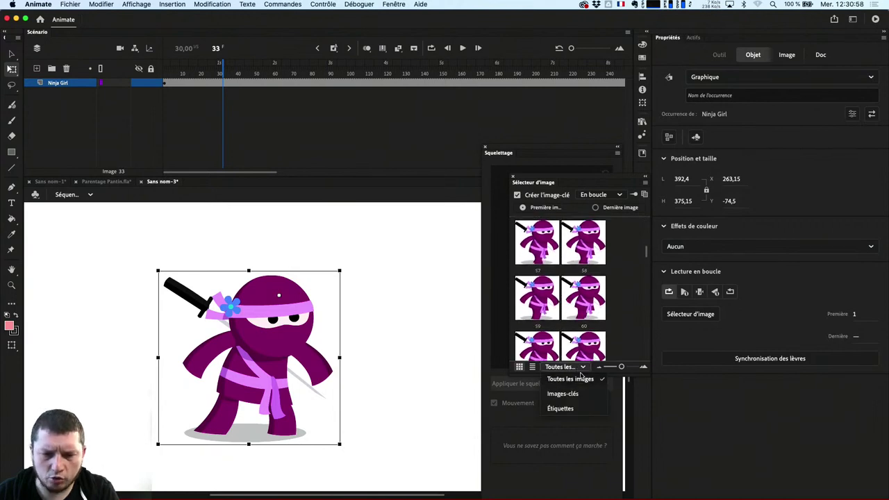
left_click(563, 394)
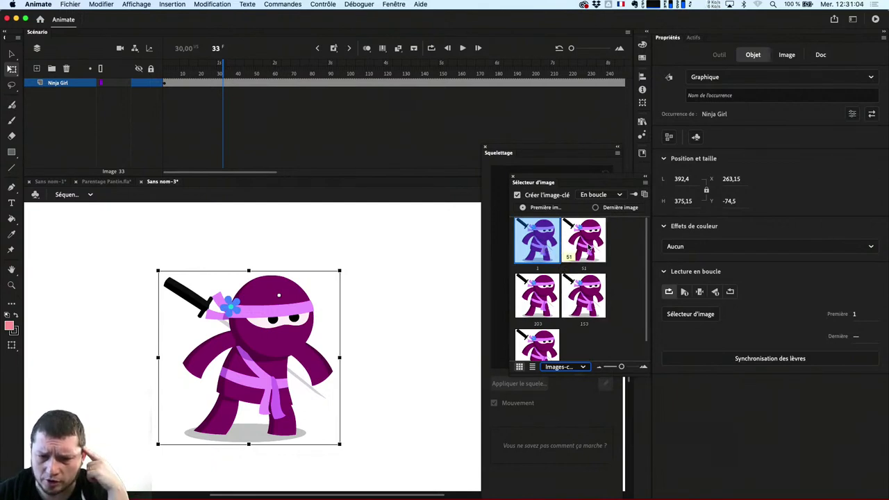
- At frame 31, switch the Ninja Girl to start from its symbol frame 51 using the frame picker
mouse_move(223, 71)
left_mouse_down()
mouse_move(175, 69)
mouse_move(217, 66)
left_mouse_up()
left_click(213, 94)
left_click(220, 82)
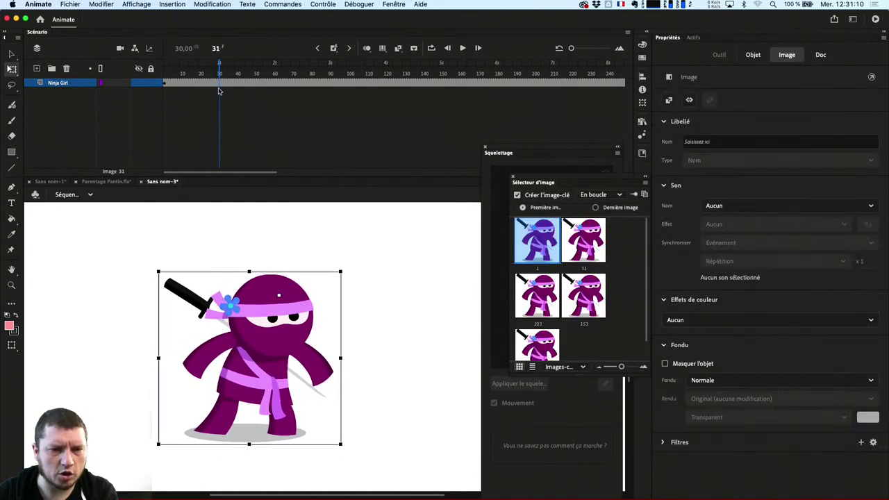
left_click(590, 246)
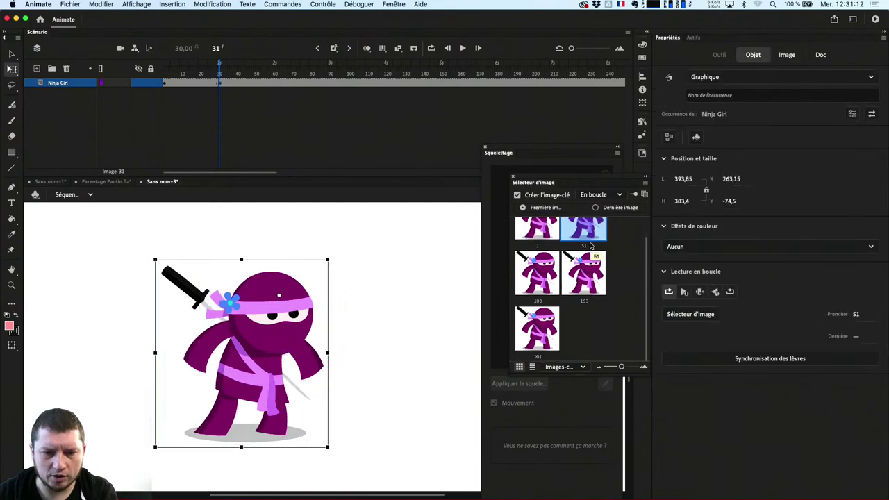
- At frame 39, switch the Ninja Girl to start from its symbol frame 201 using the frame picker
left_click_drag(219, 62, 237, 87)
left_click(234, 100)
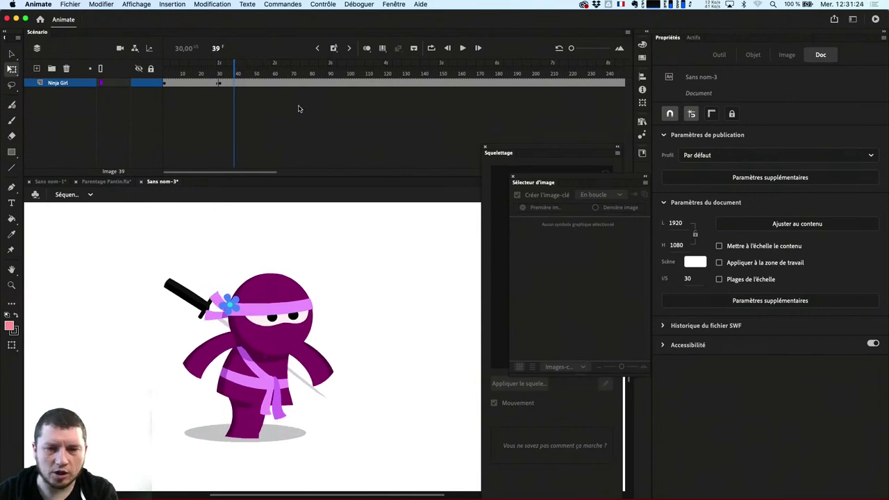
left_click(316, 313)
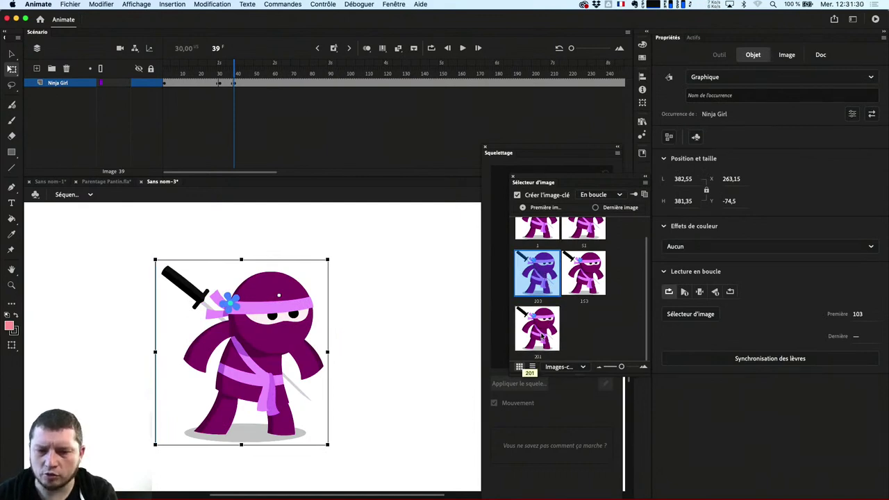
left_click(545, 340)
- Preview the Ninja Girl's new movement by scrubbing to frame 78 and back to frame 41
left_click_drag(236, 69, 306, 88)
left_click(306, 89)
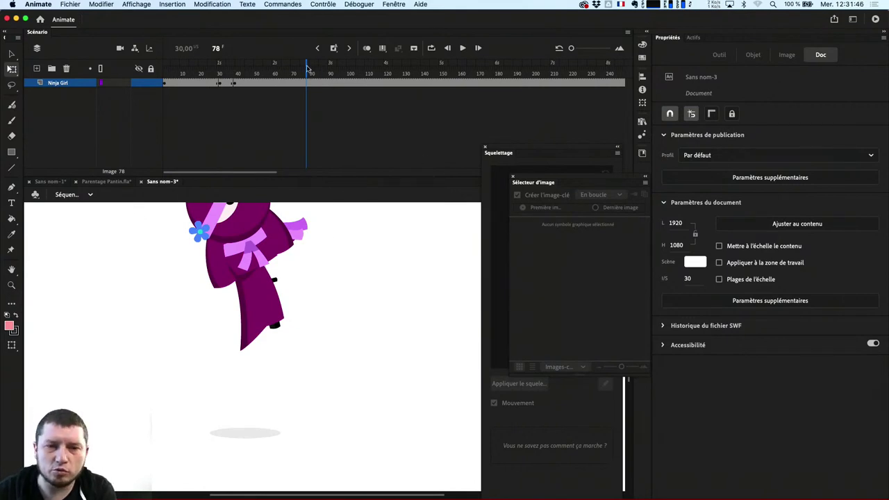
left_click_drag(308, 68, 238, 67)
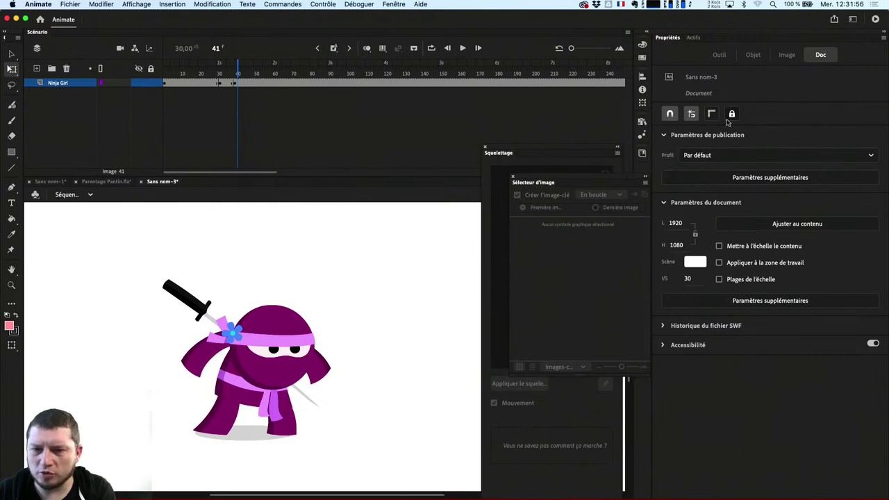
- Show the static character objects in the default assets and create a new blank document
left_click(700, 37)
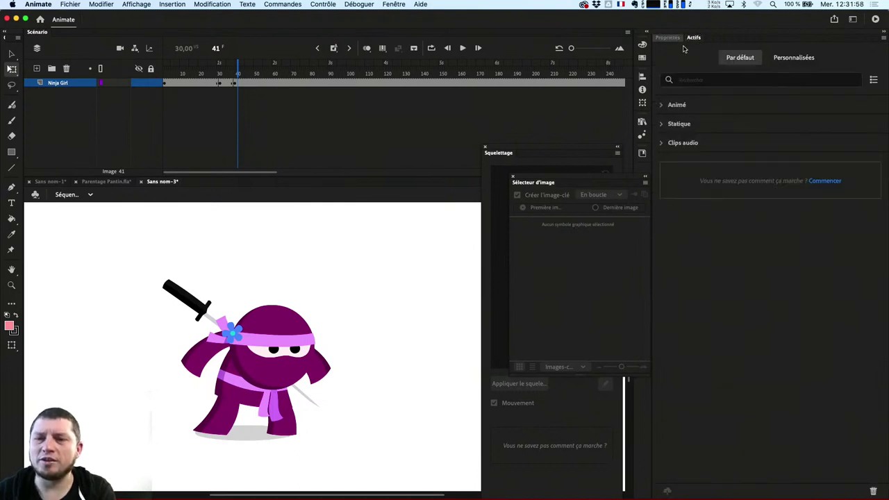
left_click(661, 126)
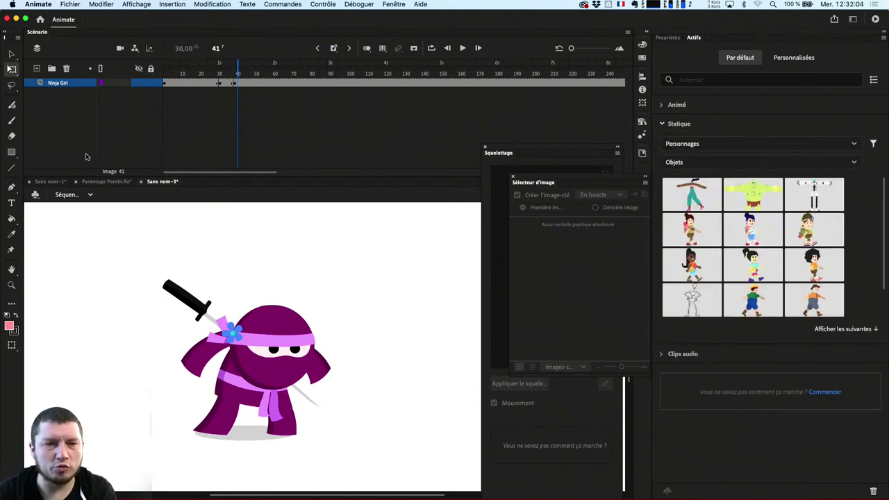
key("super+n")
key("Return")
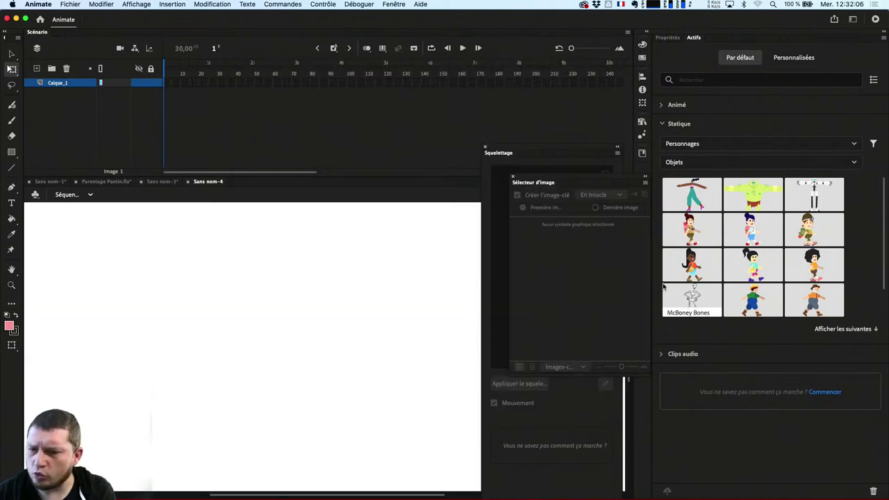
- Place the static Monster character on the stage and adjust its position so the whole figure fits in view
left_click(762, 209)
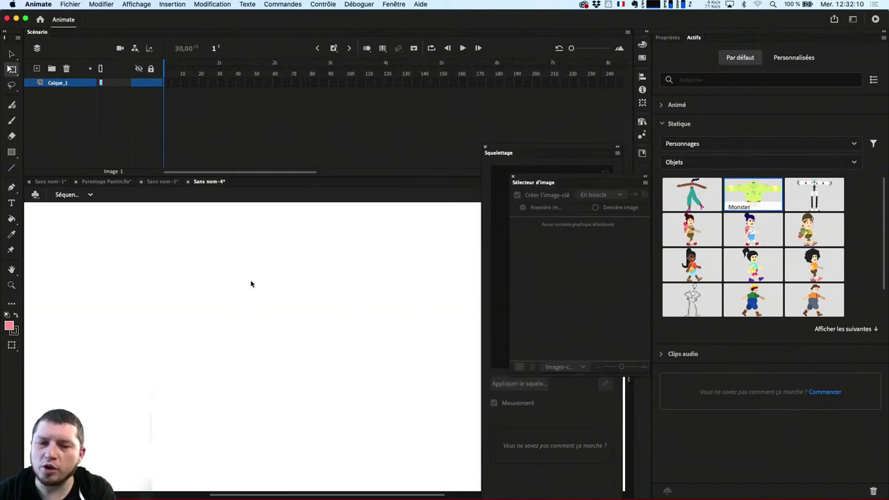
left_click_drag(251, 284, 240, 290)
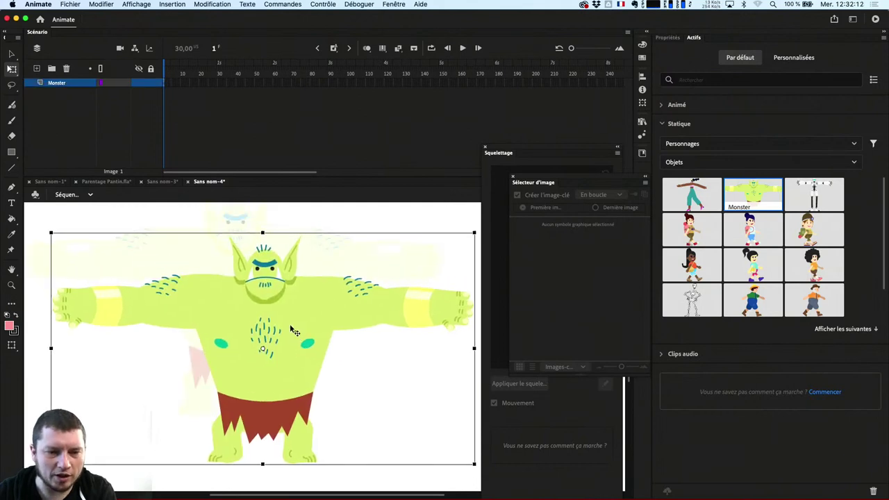
left_click_drag(290, 326, 284, 324)
- Open the Monster symbol, examine its separate arm and head pieces, and return to the main scene
double_click(251, 309)
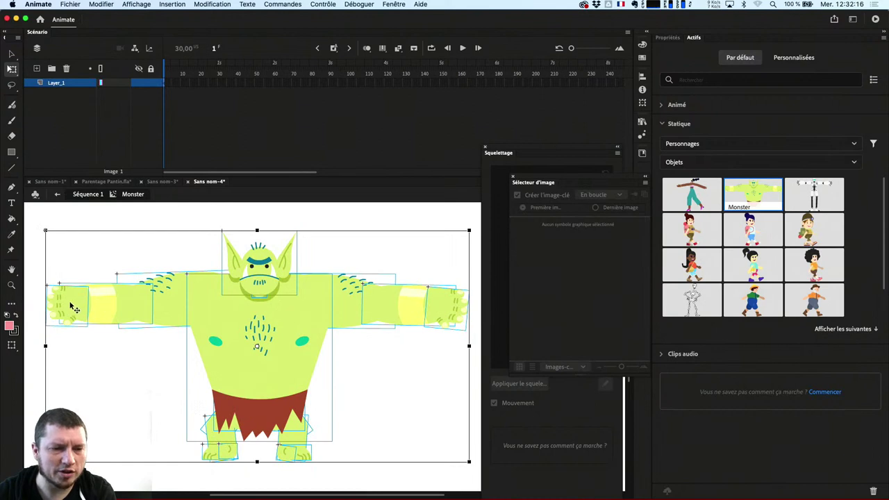
left_click(148, 268)
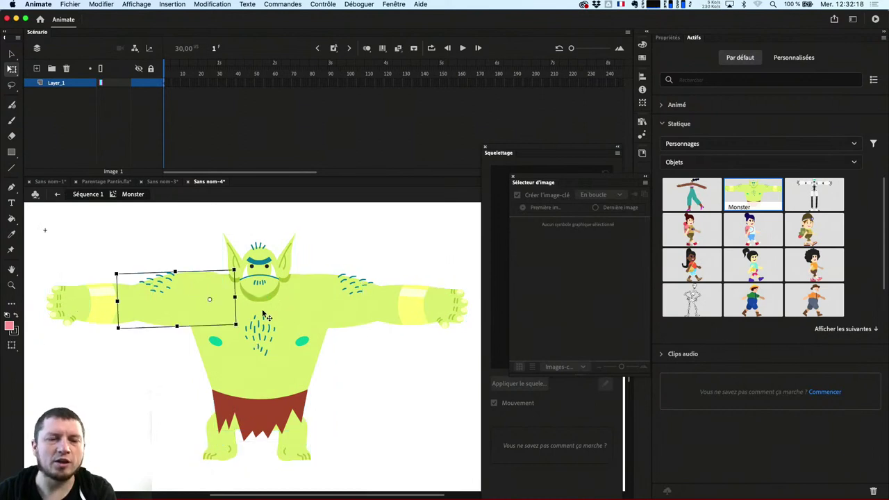
left_click(269, 262)
left_click(367, 300)
left_click(344, 285)
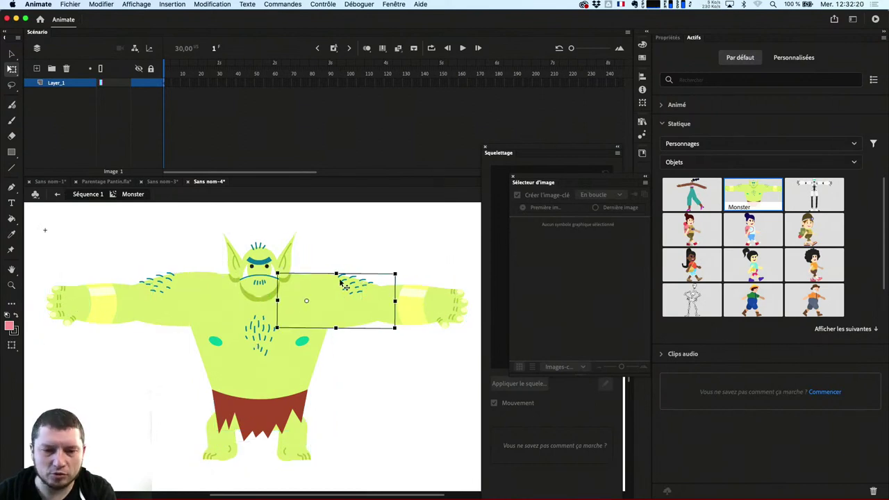
left_click(87, 194)
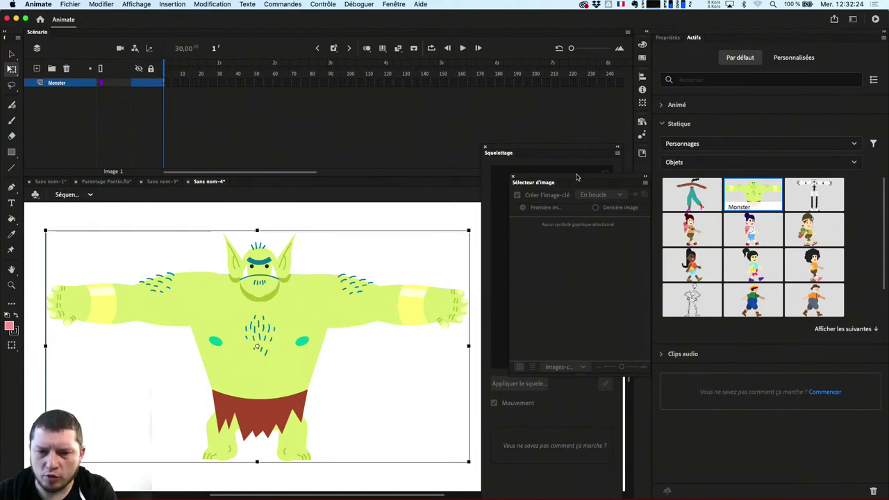
- Bring the rigging panel (Squelettage) to the front and check its options with the Monster selected
left_click(534, 153)
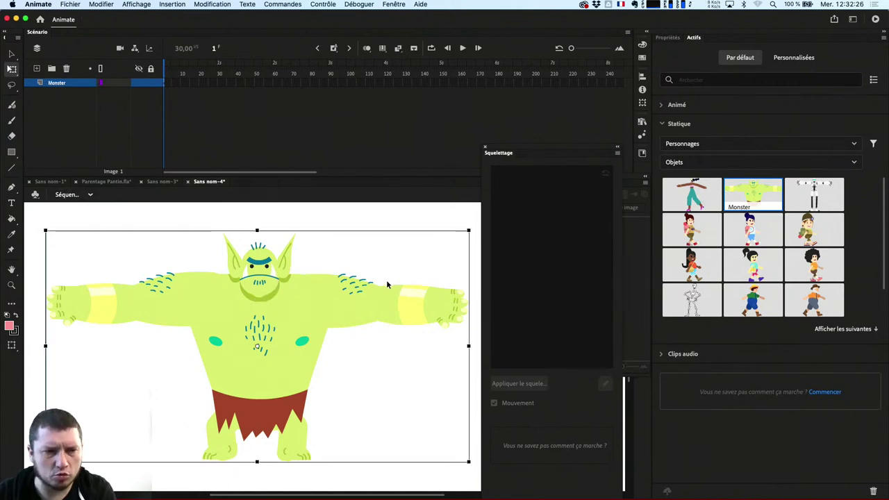
left_click(618, 153)
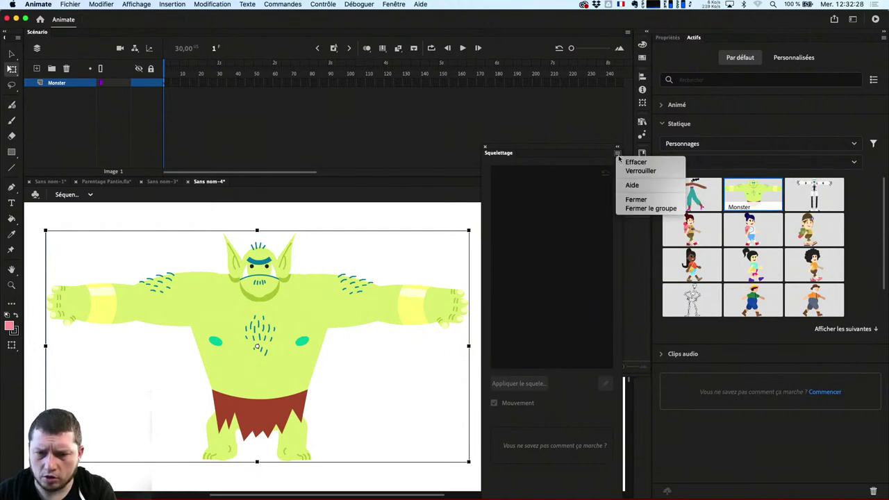
left_click(568, 266)
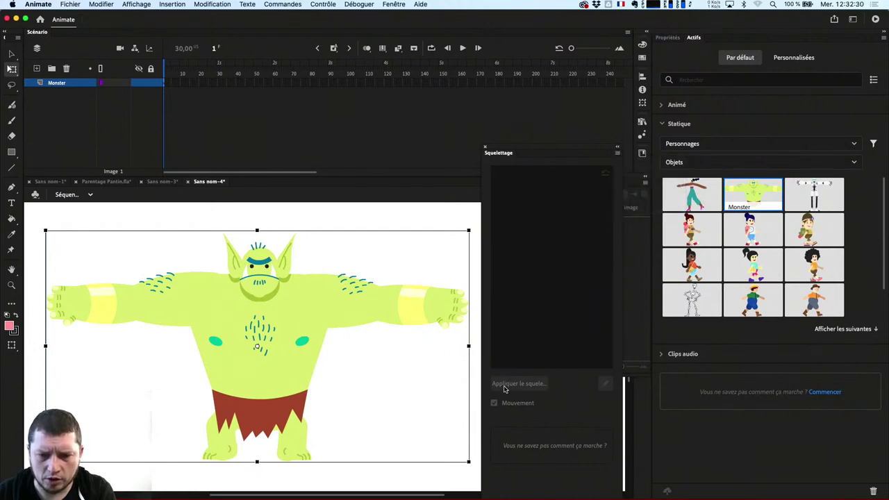
left_click(387, 229)
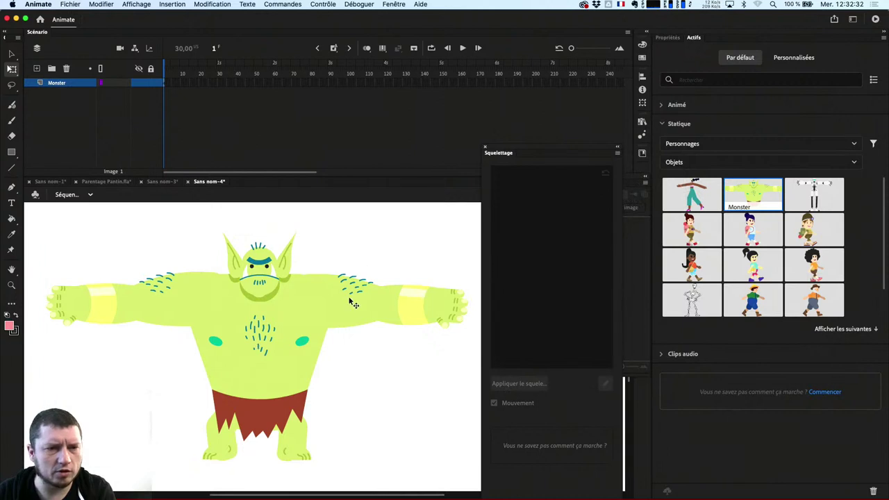
left_click(352, 300)
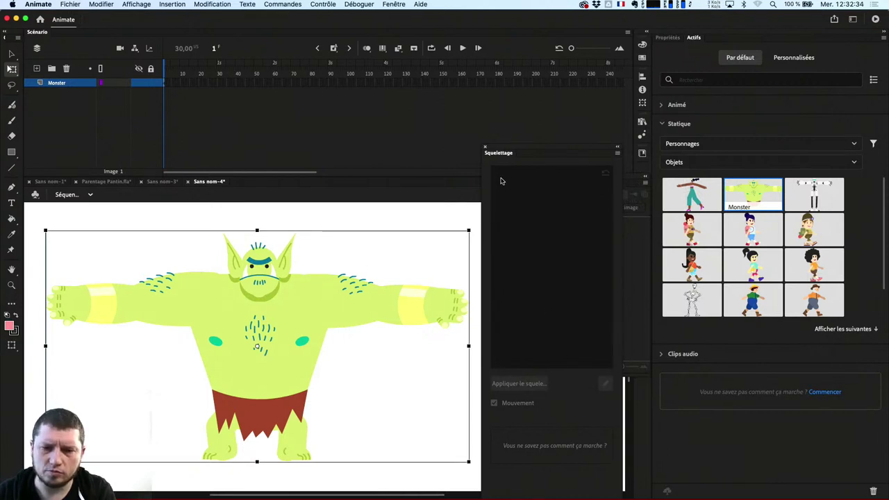
- Filter the static character assets by Manipulations, and switch the filter back to Objets
left_click(722, 164)
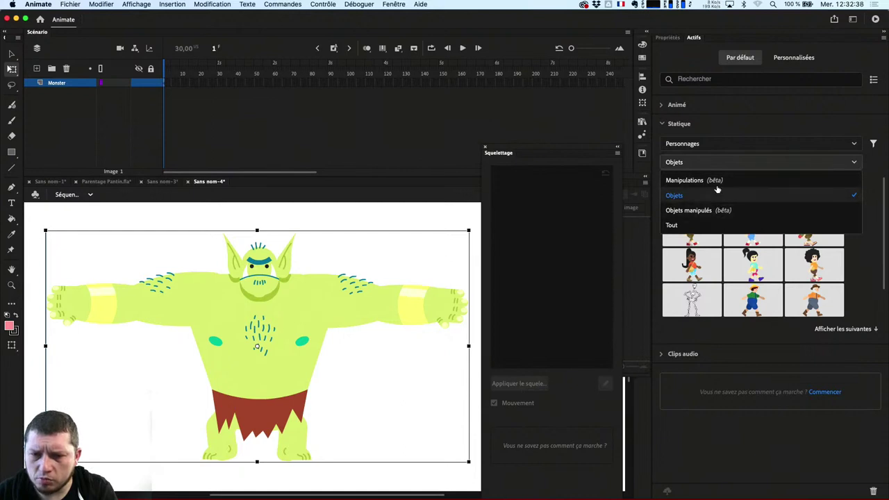
left_click(715, 180)
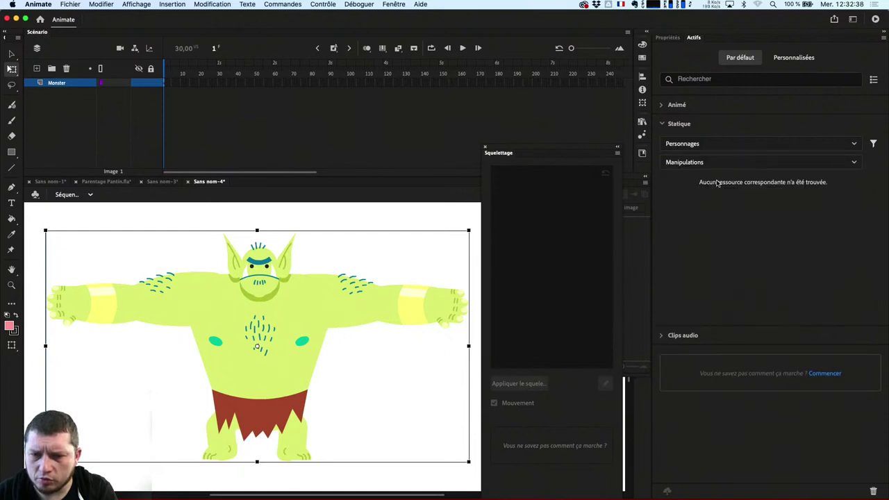
left_click(708, 146)
left_click(704, 166)
left_click(705, 164)
left_click(703, 195)
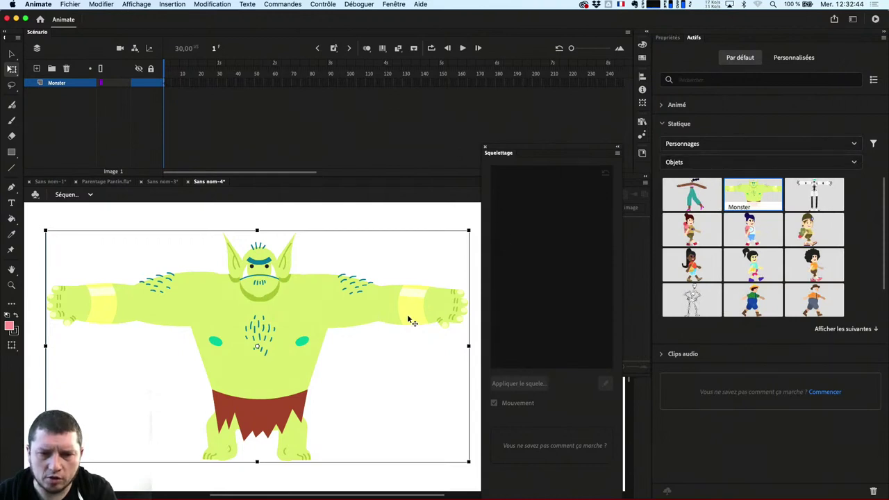
- Browse the remaining static characters, and filter the static assets by Objets manipulés across all categories (Tout)
scroll(747, 231, "down", 2)
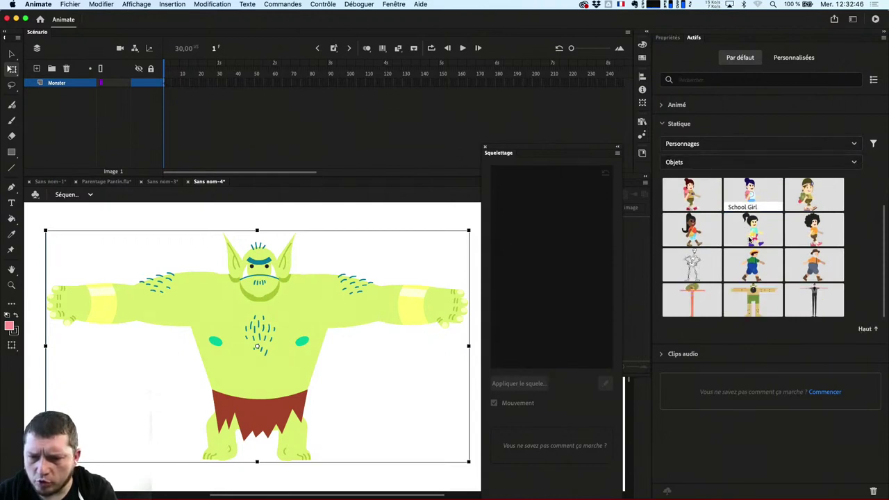
left_click(687, 143)
left_click(689, 162)
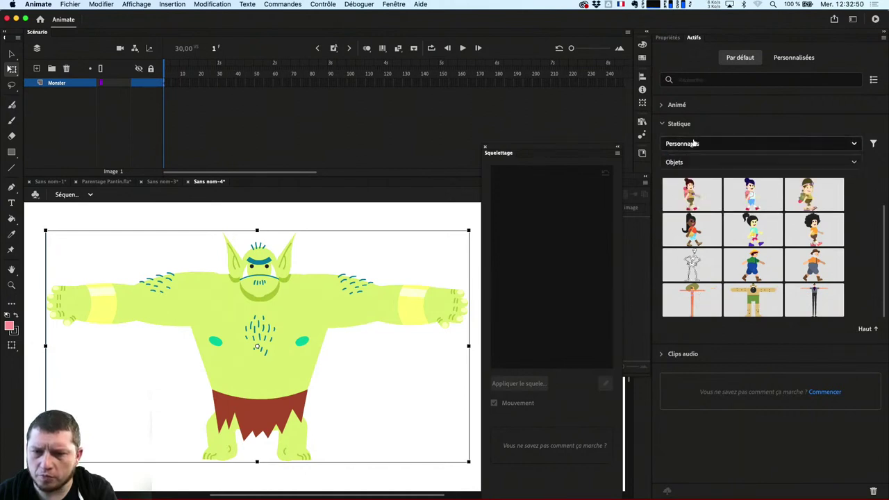
left_click(694, 162)
left_click(707, 211)
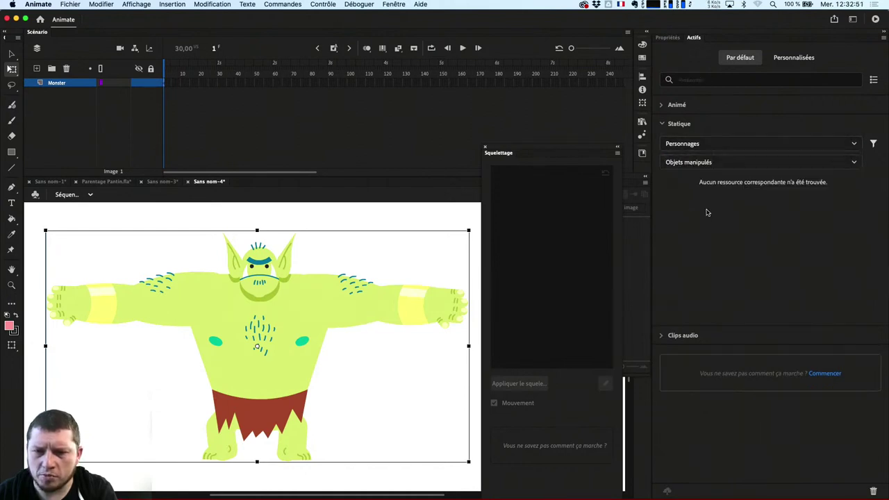
left_click(695, 146)
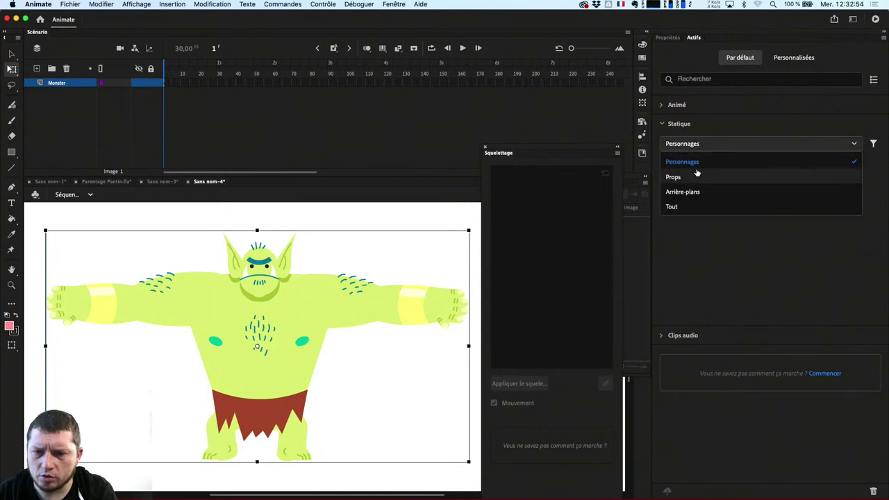
left_click(691, 207)
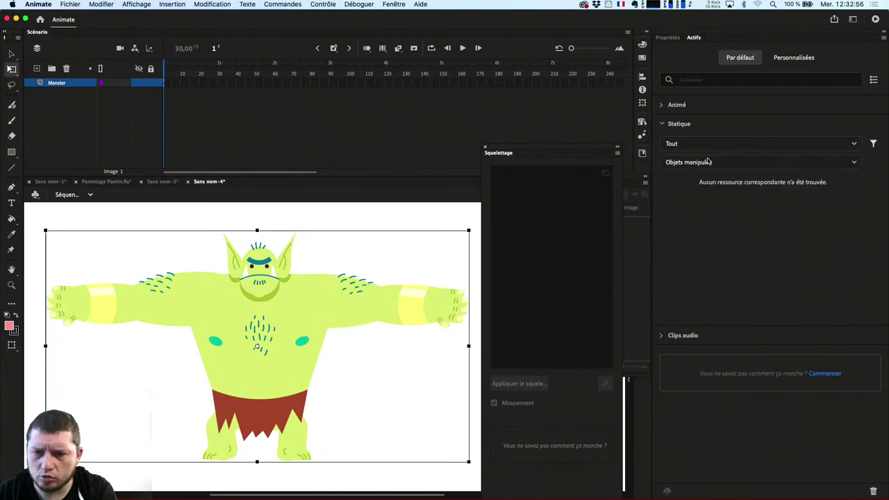
- Collapse the static assets and filter the animated character assets by Objets manipulés
left_click(701, 118)
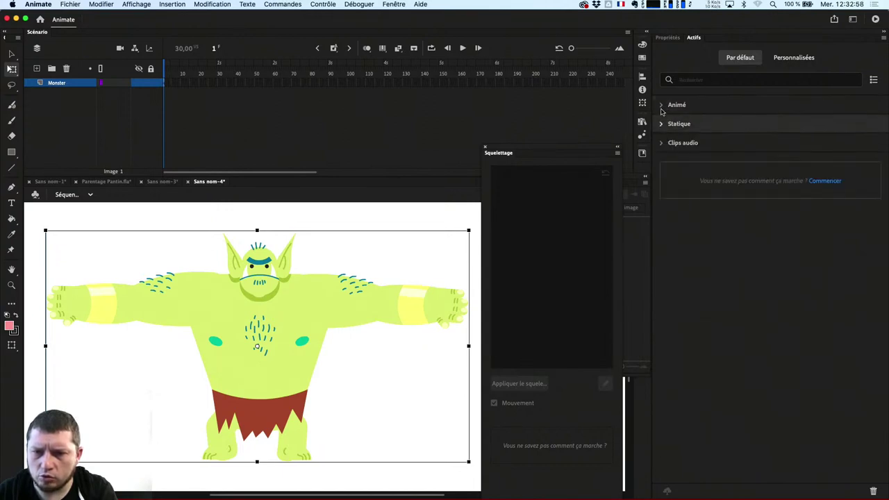
left_click(674, 105)
left_click(692, 124)
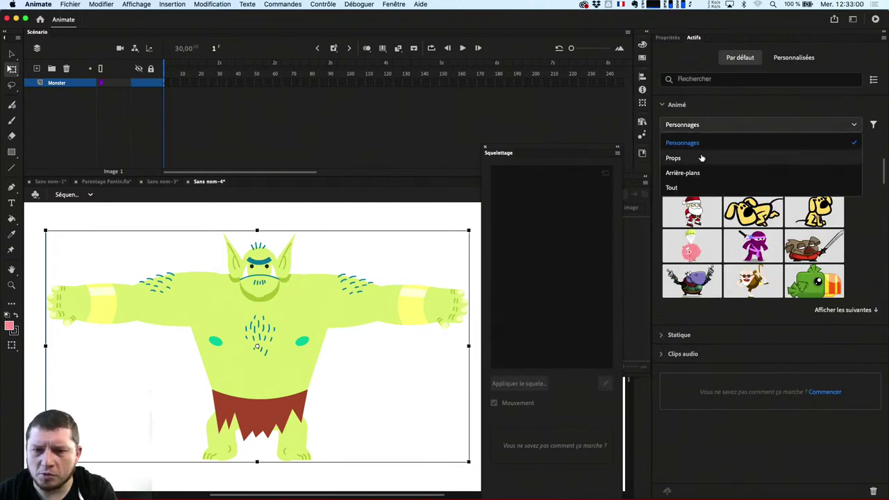
left_click(692, 125)
left_click(695, 143)
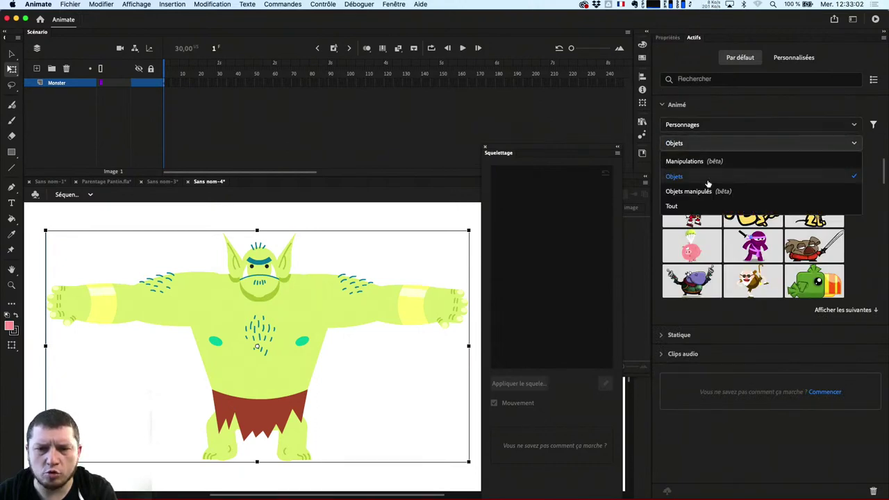
left_click(709, 191)
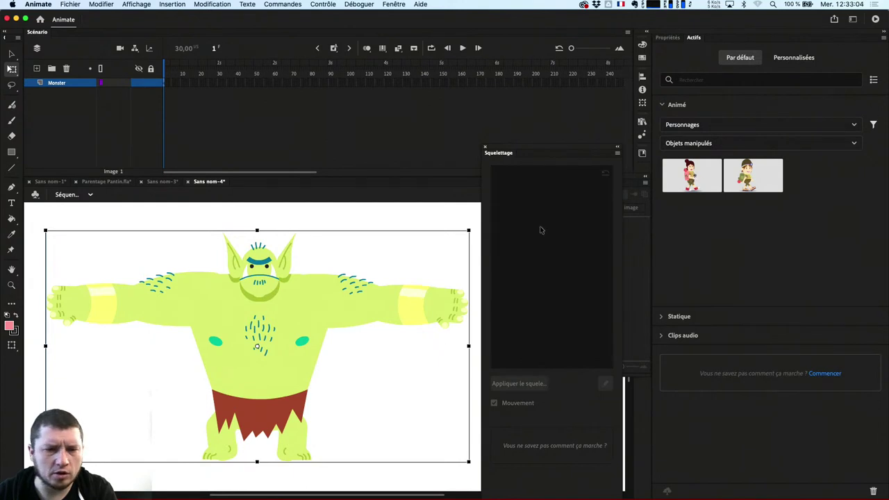
- Delete the Monster from the stage and place the rigged Girl Trekker asset there
key("space")
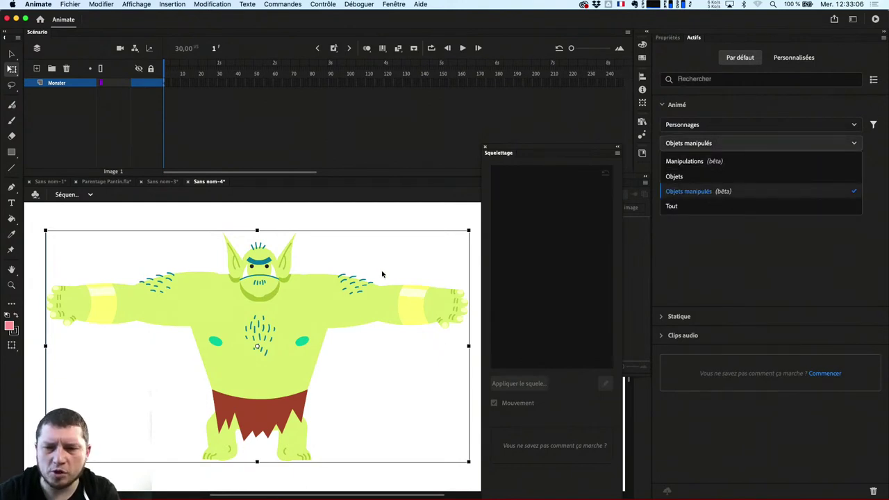
key("Escape")
key("Delete")
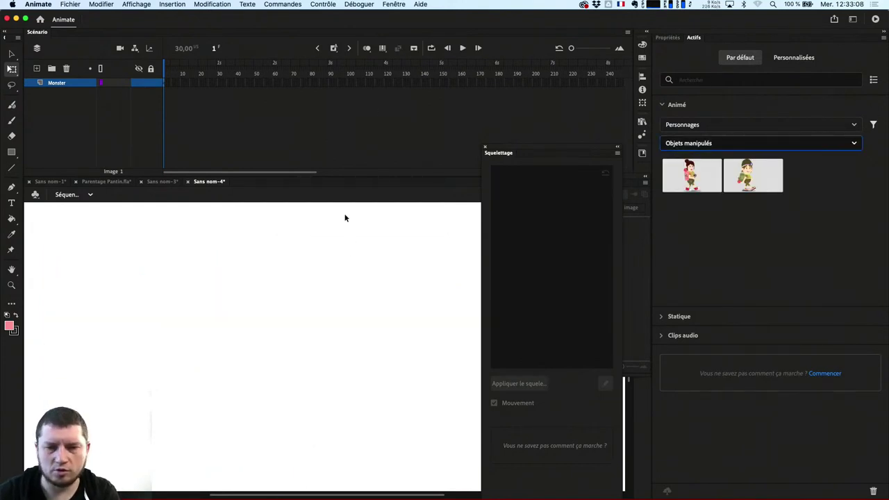
left_click(709, 185)
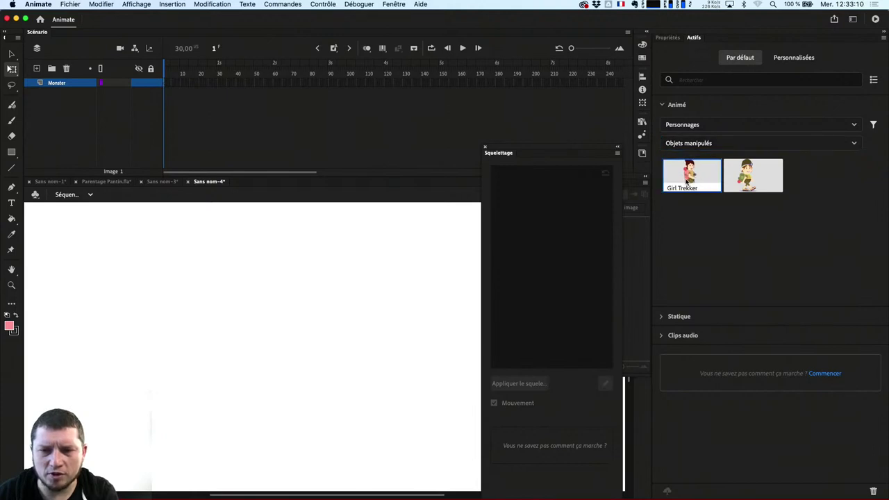
left_click_drag(709, 184, 247, 299)
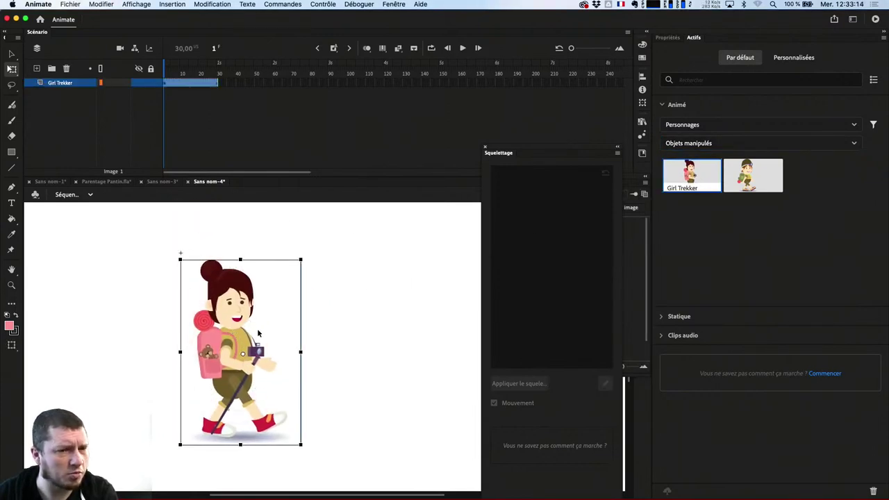
- Move to frame 9 and open the Girl Trekker symbol for editing, with nothing selected inside it
mouse_move(179, 72)
left_mouse_down()
mouse_move(211, 72)
mouse_move(180, 72)
left_mouse_up()
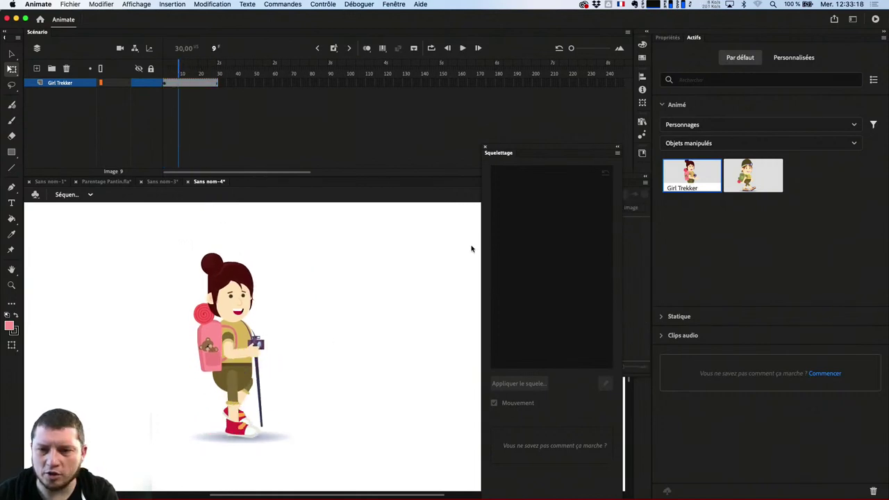
left_click(228, 332)
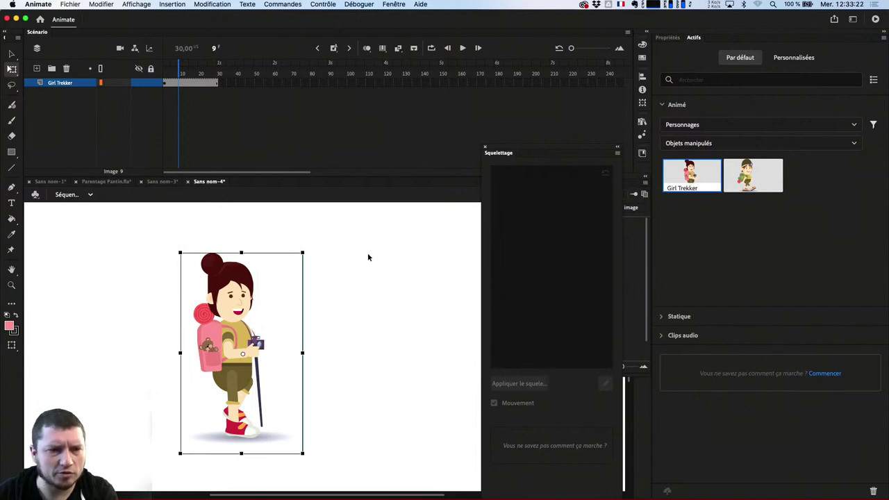
double_click(228, 326)
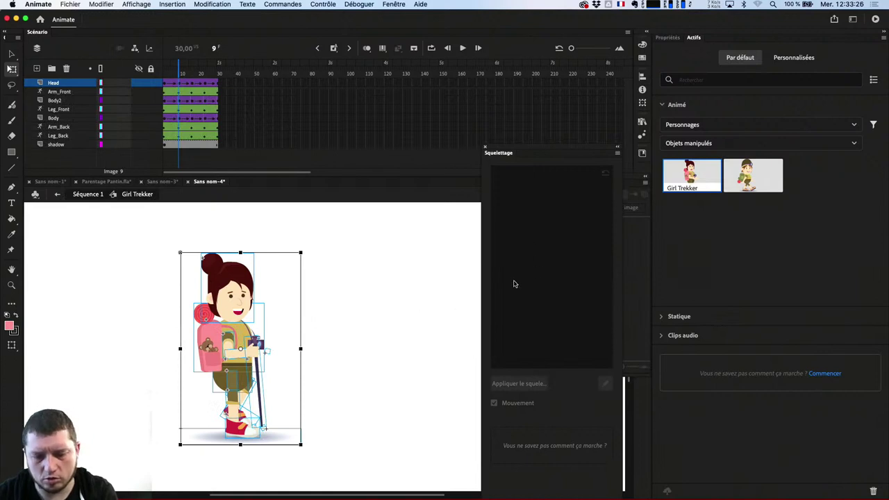
key("Escape")
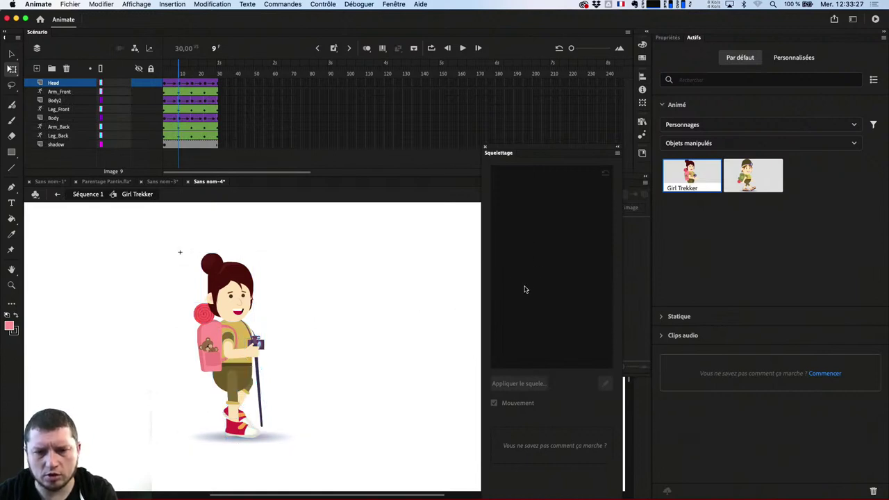
- Check the rigging panel's options, and select the Girl Trekker's body piece on the Body2 layer with the Selection tool
left_click(618, 153)
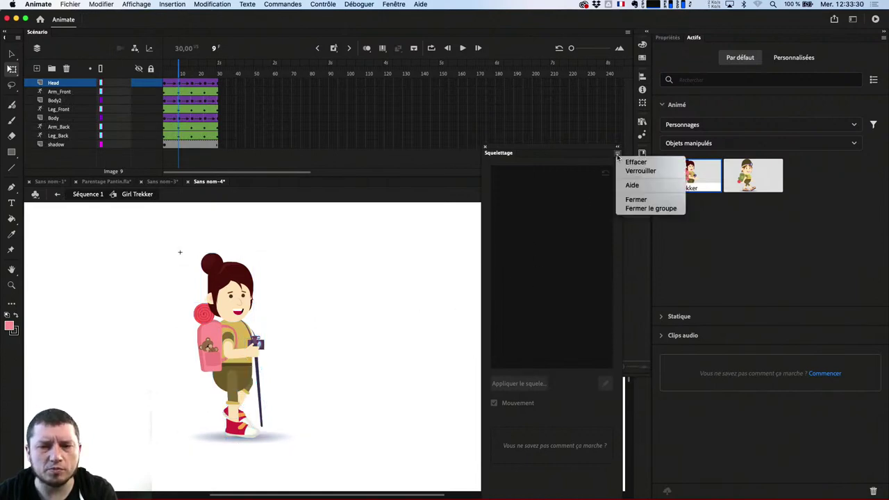
left_click(524, 307)
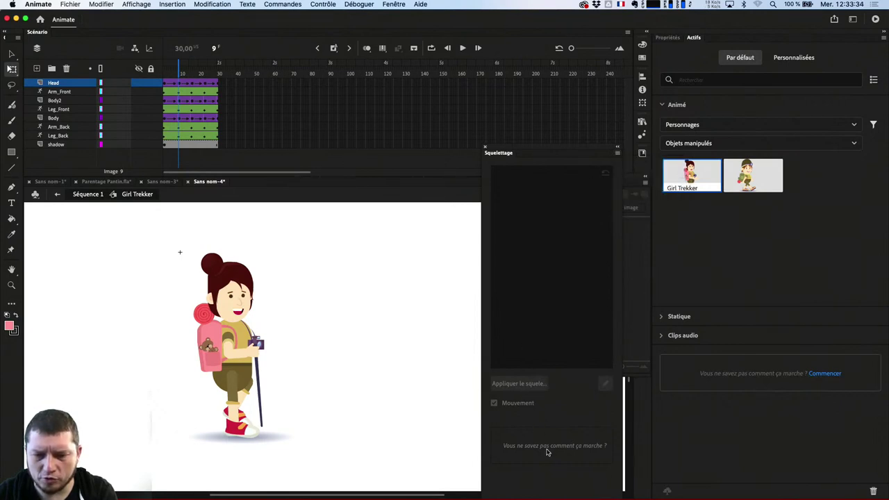
left_click(223, 352)
left_click(348, 299)
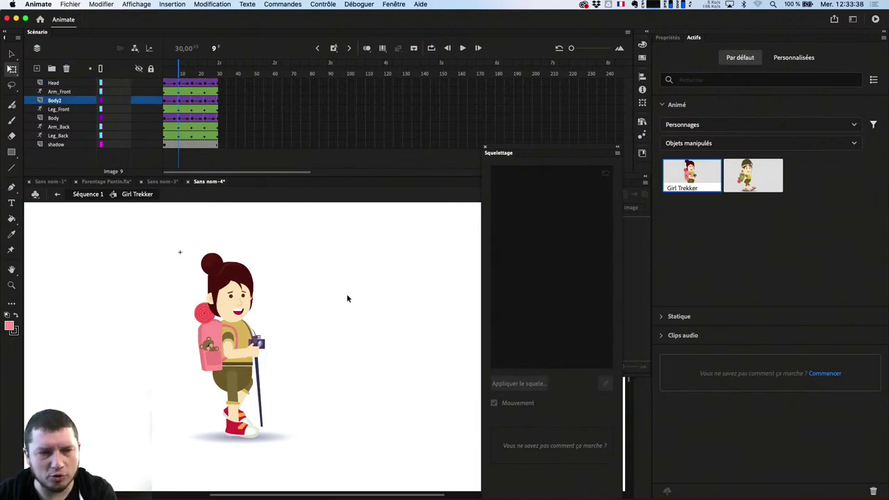
left_click(11, 54)
left_click(256, 343)
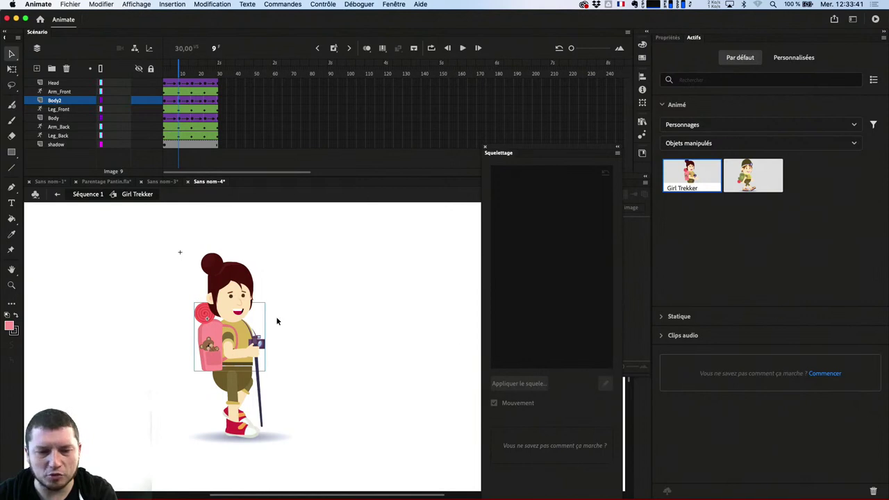
- Look inside the Girl Trekker's body symbol, and switch to the skeleton animation document Sans nom-1
double_click(240, 343)
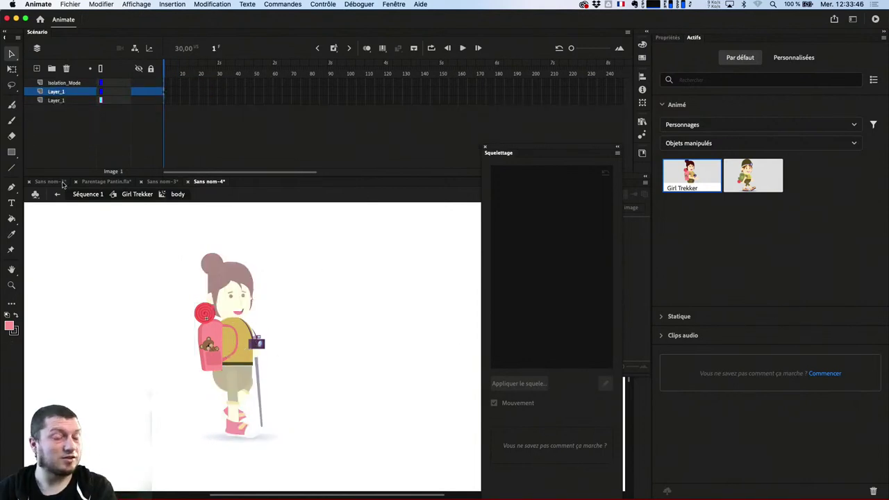
left_click(40, 19)
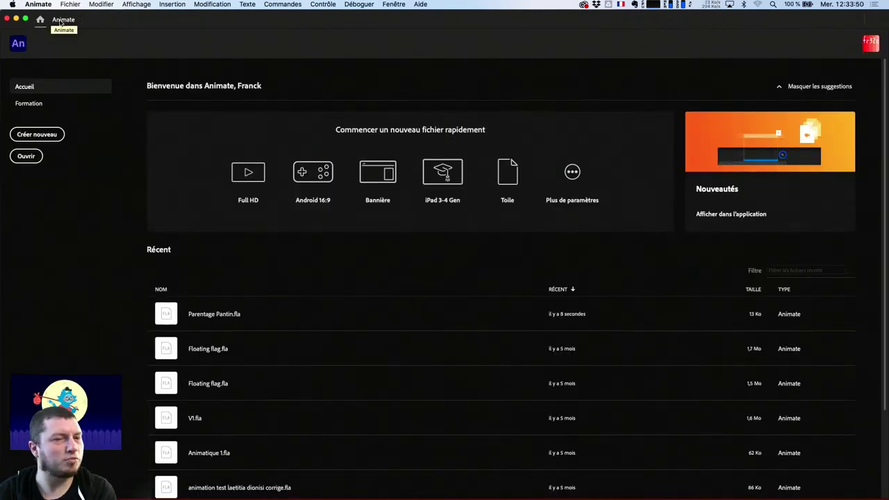
left_click(63, 19)
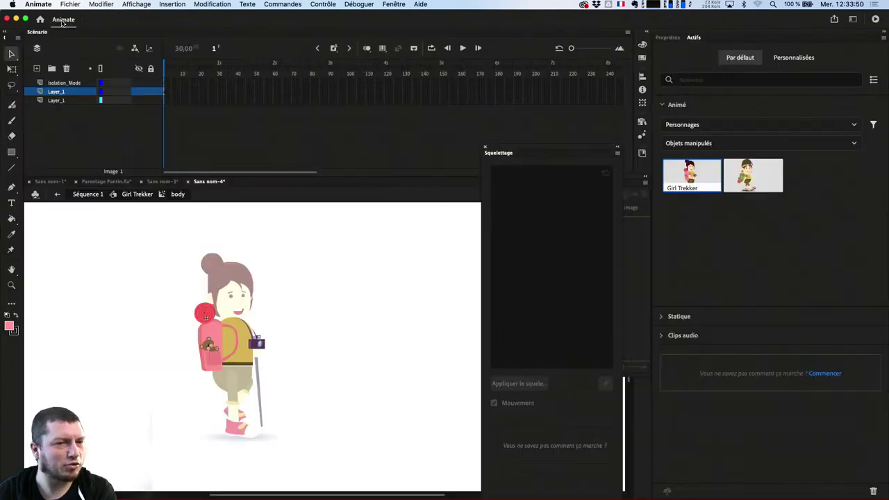
left_click(50, 181)
left_click(104, 181)
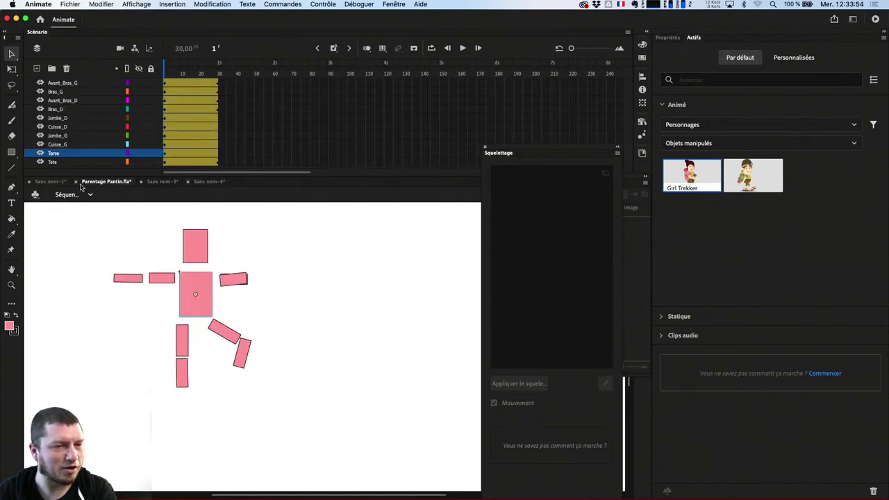
left_click(50, 182)
- Repose the skeleton's head and neck bones at frame 198 so the skull leans toward the raised shoulder of the bent arm
left_click(206, 299)
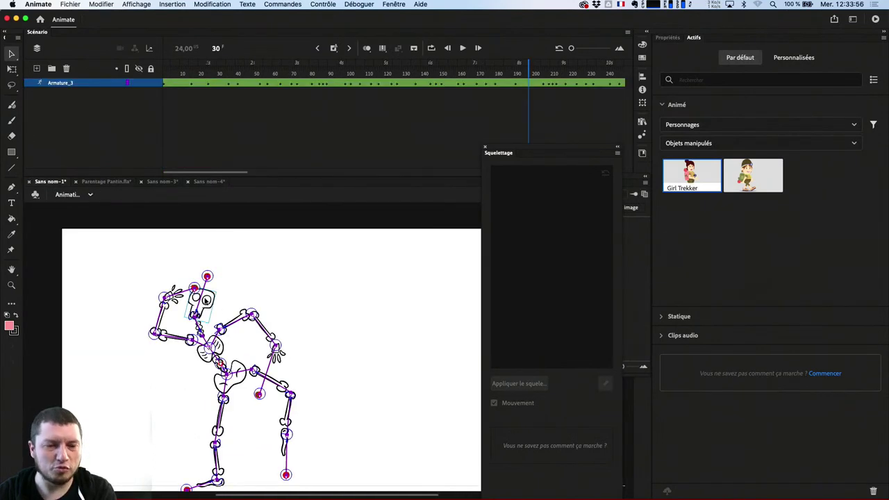
mouse_move(214, 280)
left_mouse_down()
mouse_move(236, 276)
mouse_move(239, 253)
mouse_move(199, 232)
mouse_move(227, 304)
mouse_move(220, 279)
left_mouse_up()
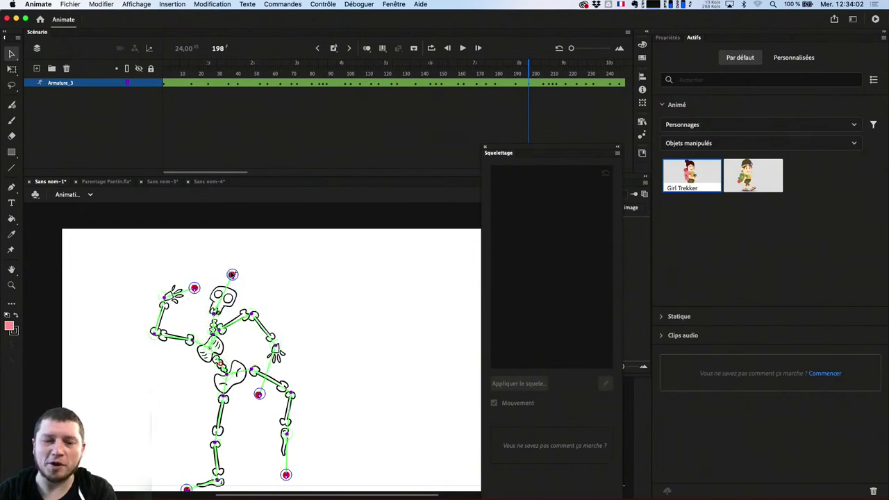
left_click(230, 297)
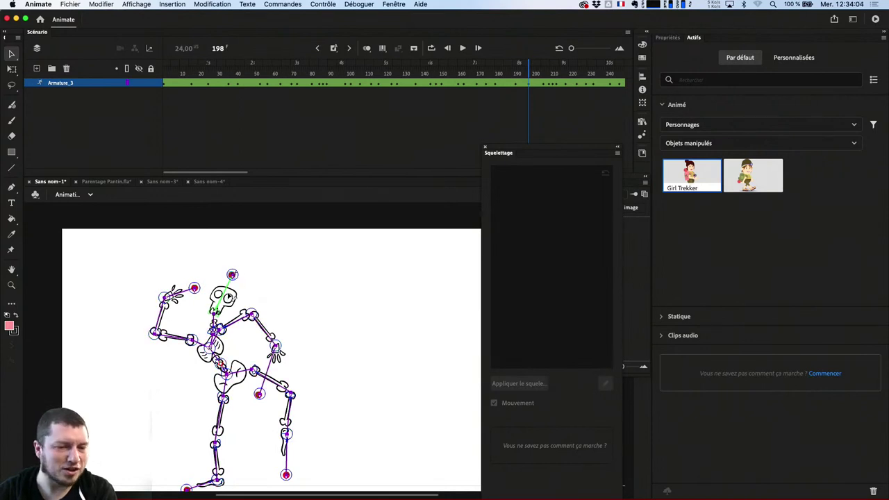
left_click(258, 290)
left_click(266, 334)
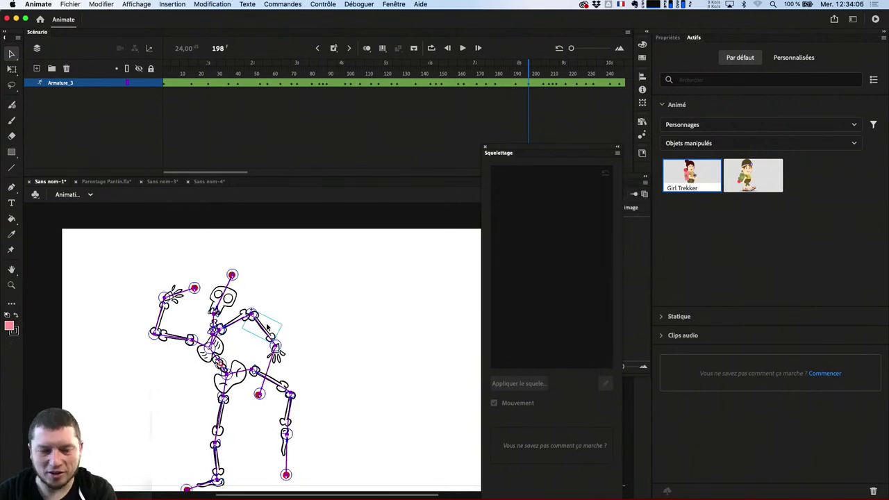
- Try to repose the fully selected skeleton by its upper body at frame 12, and undo the change
mouse_move(188, 79)
left_mouse_down()
mouse_move(200, 87)
mouse_move(185, 86)
left_mouse_up()
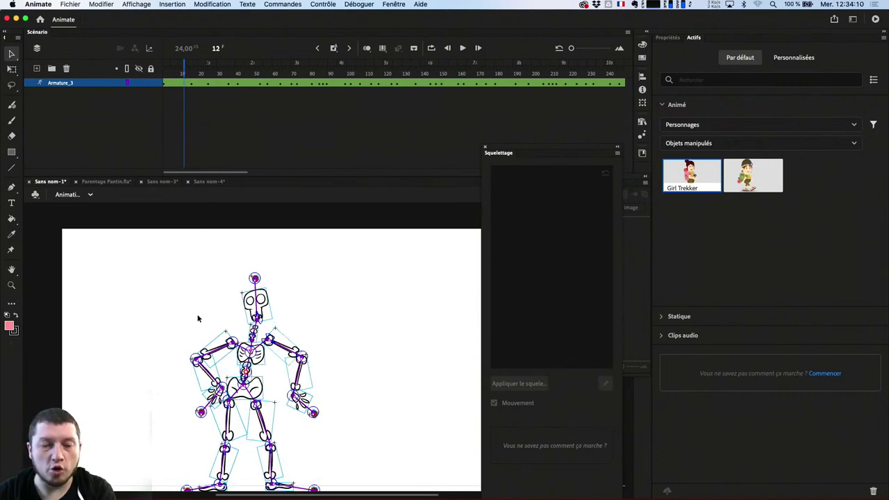
left_click_drag(157, 274, 347, 476)
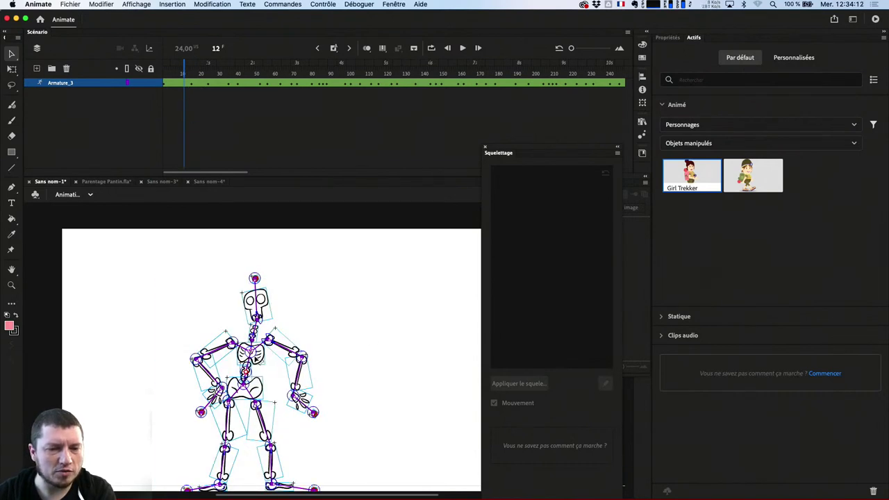
left_click_drag(254, 364, 311, 401)
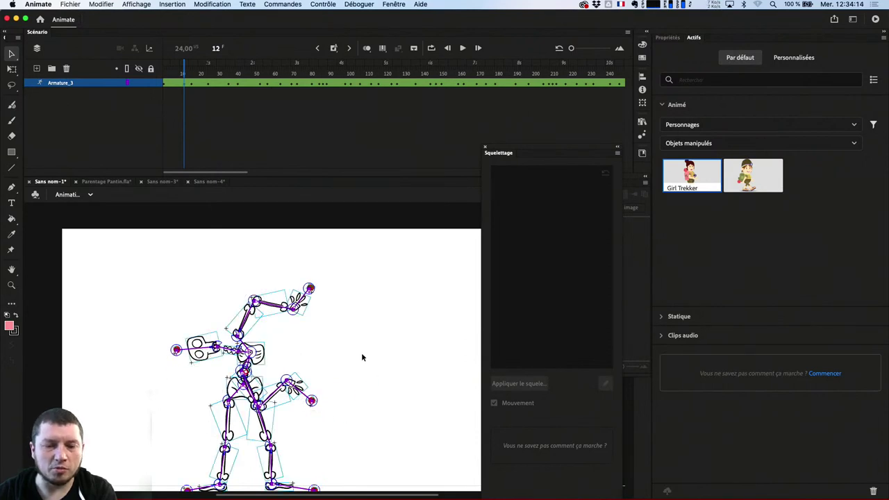
key("super+z")
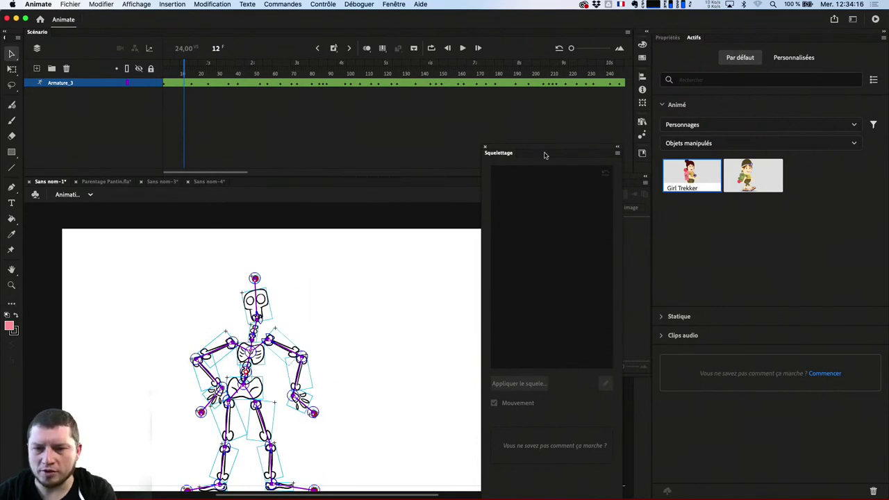
- Check the rigging panel's options and display the properties of the skeleton's Armature_3 layer
left_click(618, 155)
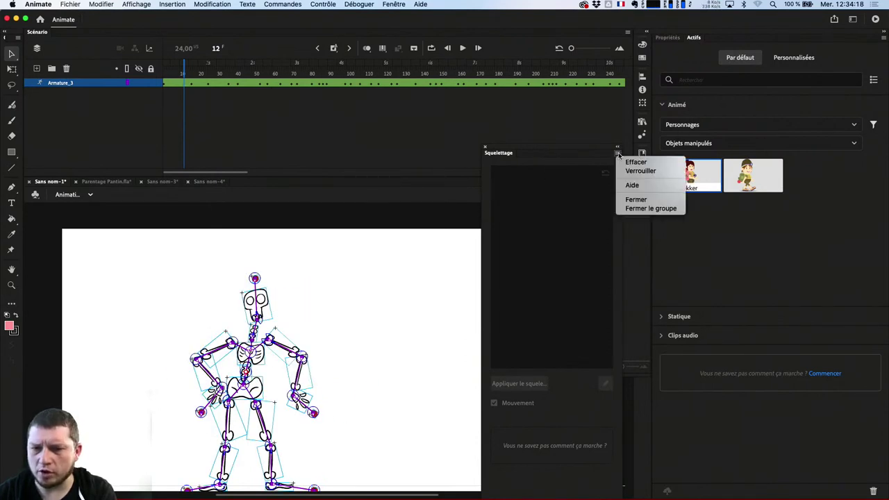
left_click(668, 41)
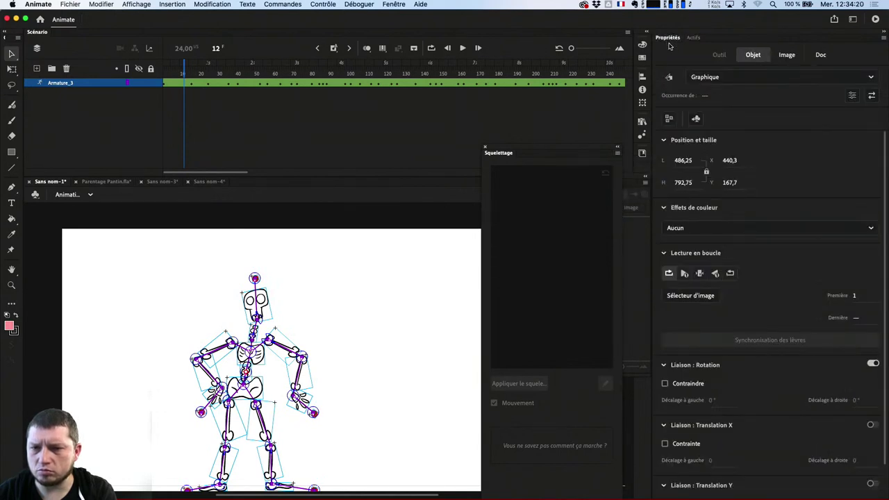
left_click(101, 84)
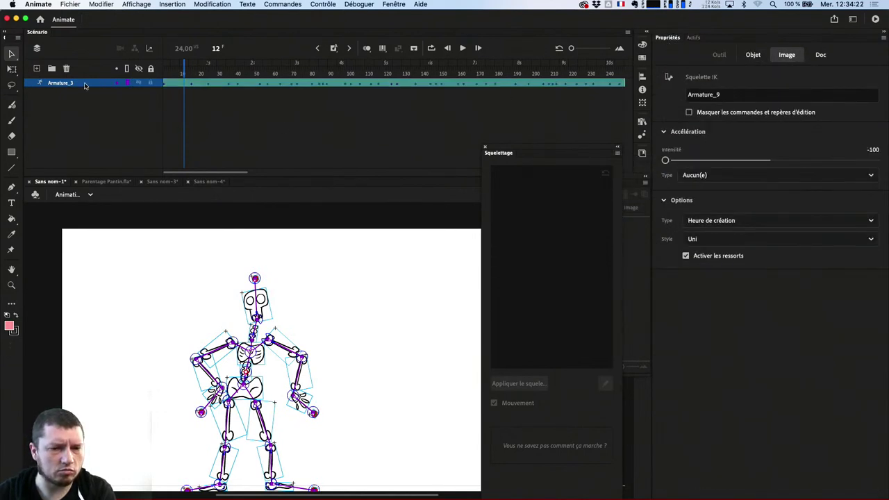
left_click(618, 153)
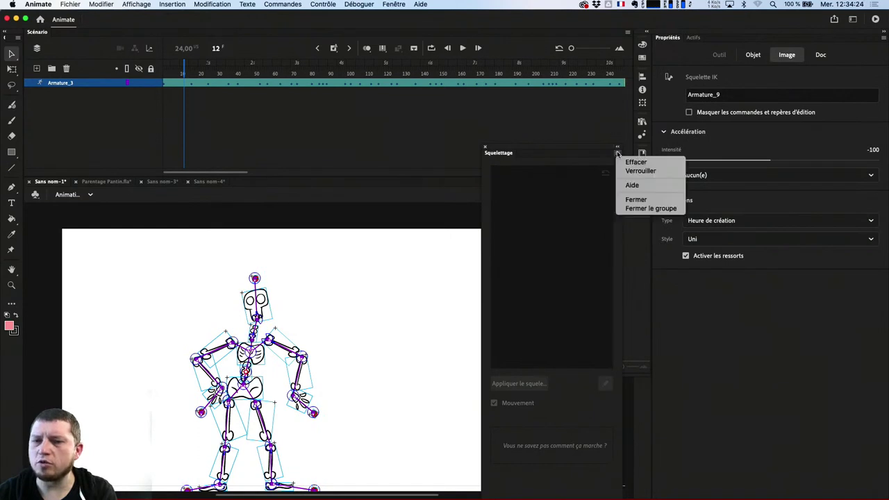
left_click(618, 153)
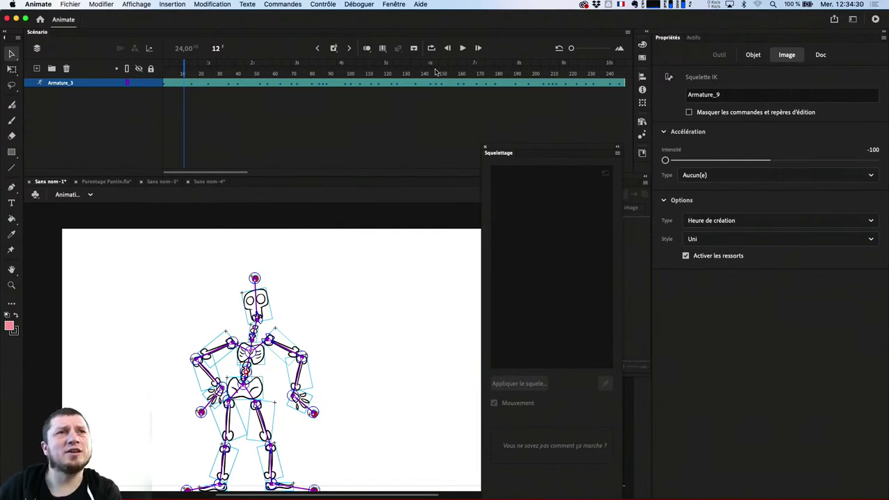
key("super+Tab")
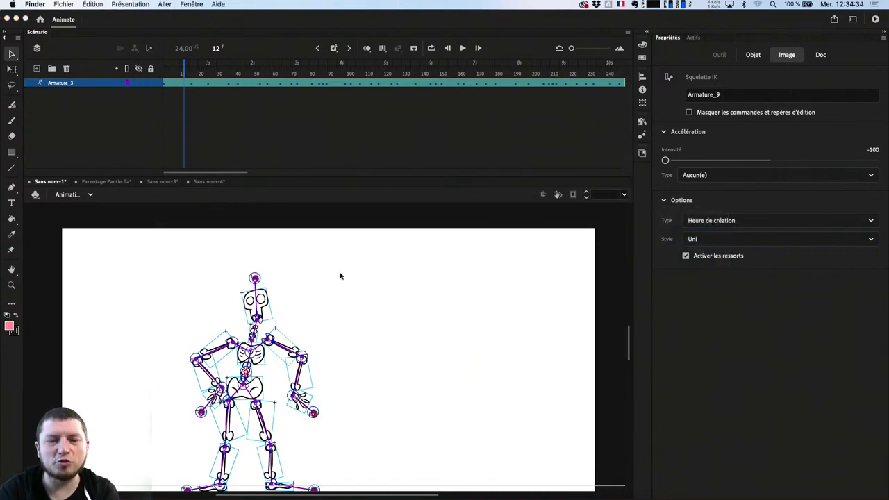
left_click(301, 279)
left_click_drag(328, 297, 347, 240)
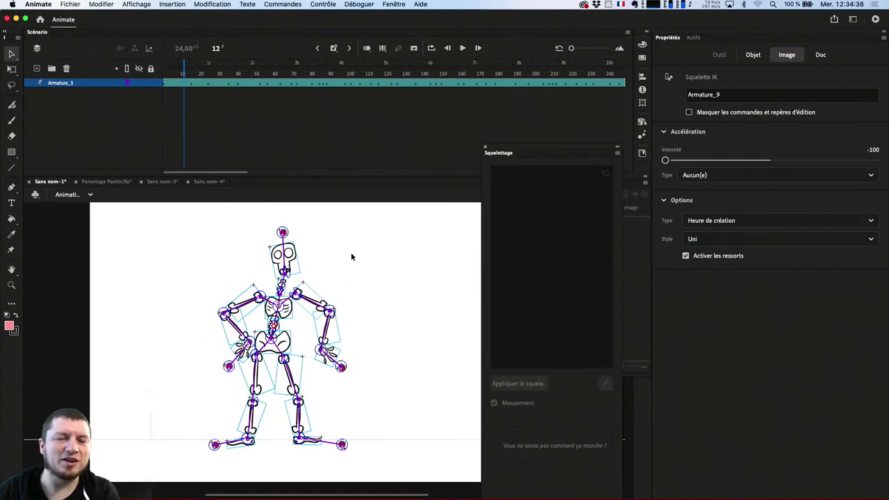
- Switch to Chrome and bring up the Behance project Inktober 2021
key("super+h")
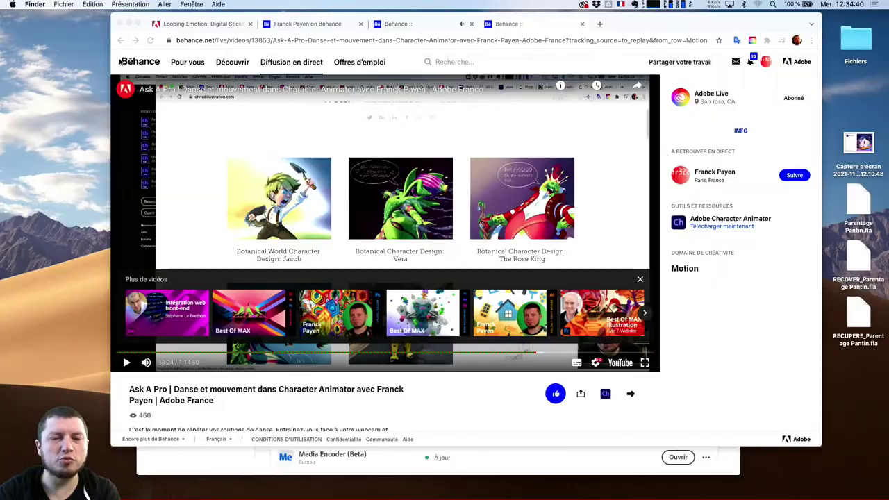
left_click(444, 320)
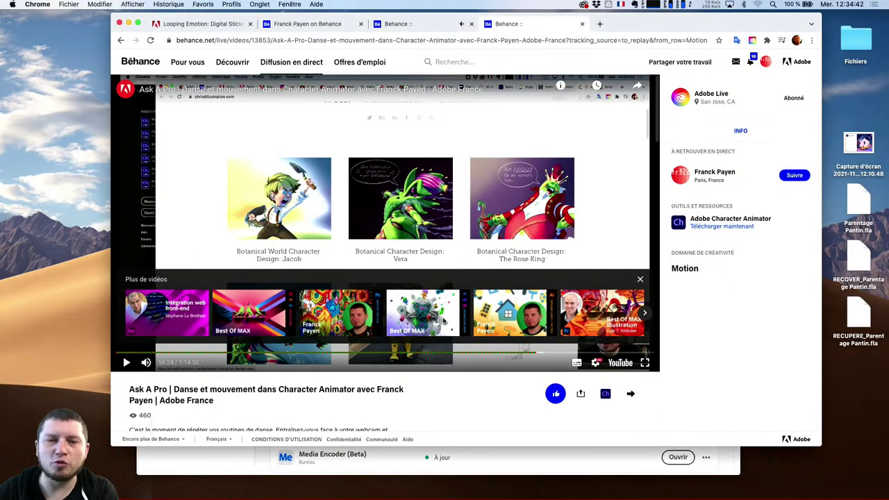
left_click(326, 25)
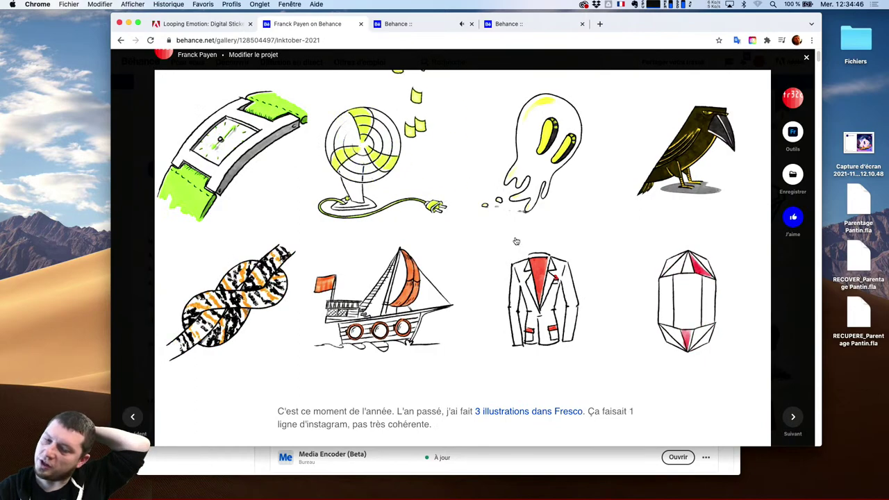
- Examine the Inktober 2021 project's rough sketches, colour swatches and suit drawings
scroll(520, 309, "down", 3)
scroll(522, 314, "down", 10)
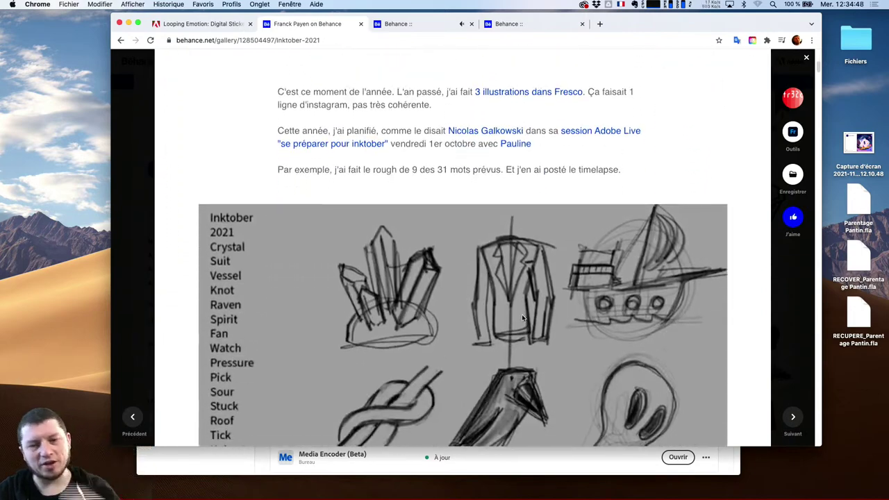
left_click(460, 290)
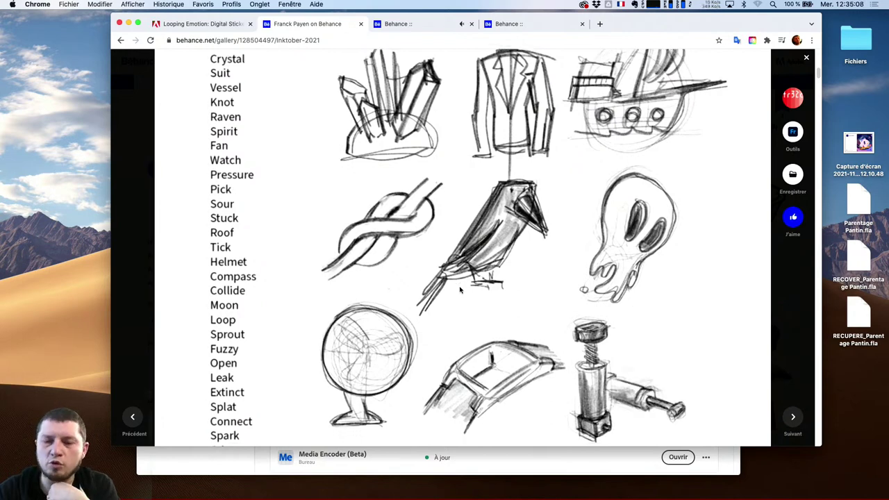
scroll(459, 290, "down", 10)
scroll(459, 290, "down", 5)
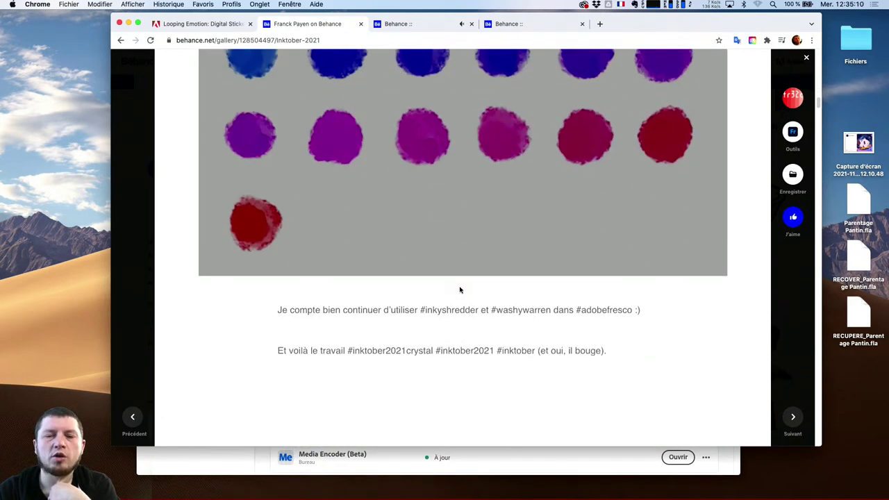
scroll(459, 288, "up", 3)
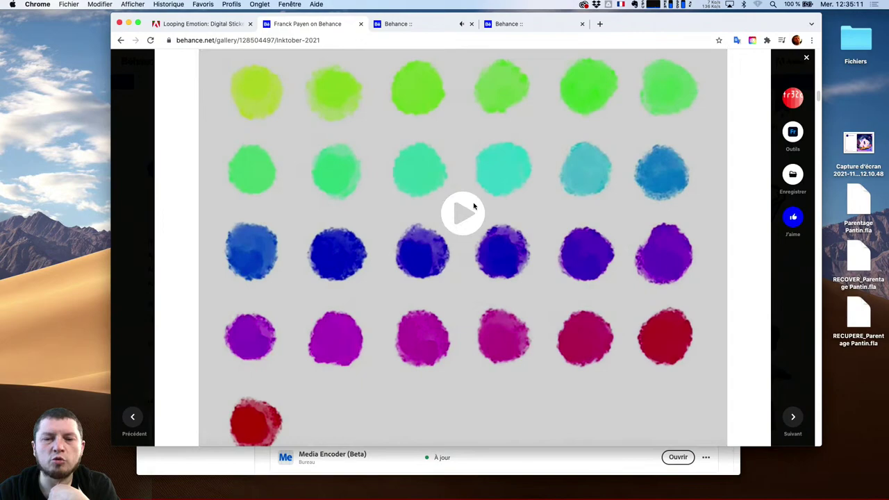
left_click(474, 206)
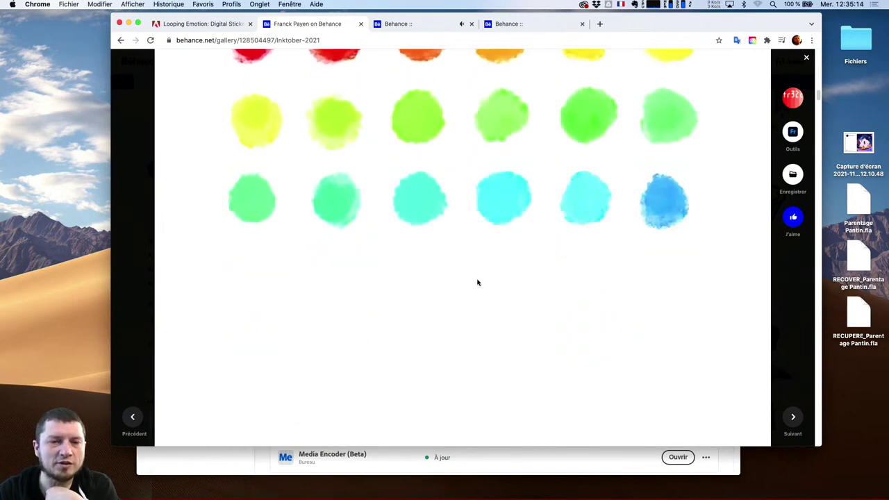
scroll(512, 344, "down", 8)
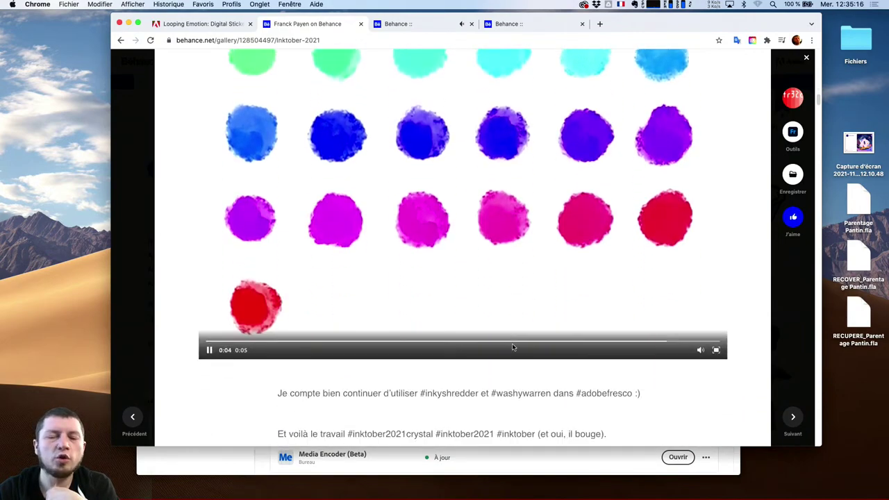
scroll(512, 344, "down", 15)
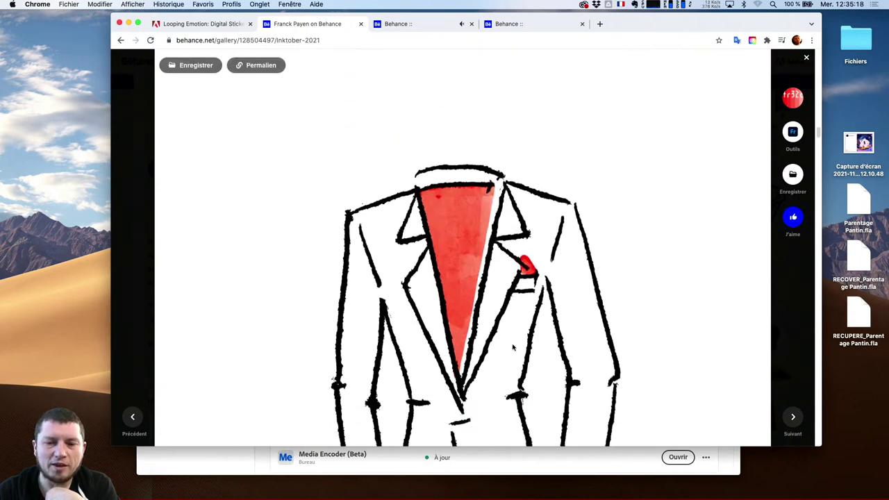
scroll(512, 348, "down", 10)
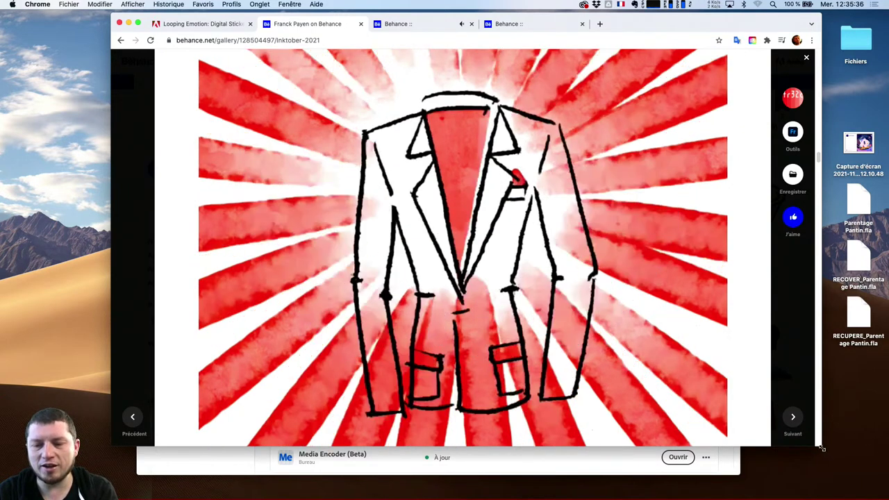
- Enlarge the browser window slightly and examine the project's bird animation and sailing ship drawing
left_click_drag(822, 447, 837, 481)
scroll(656, 376, "down", 10)
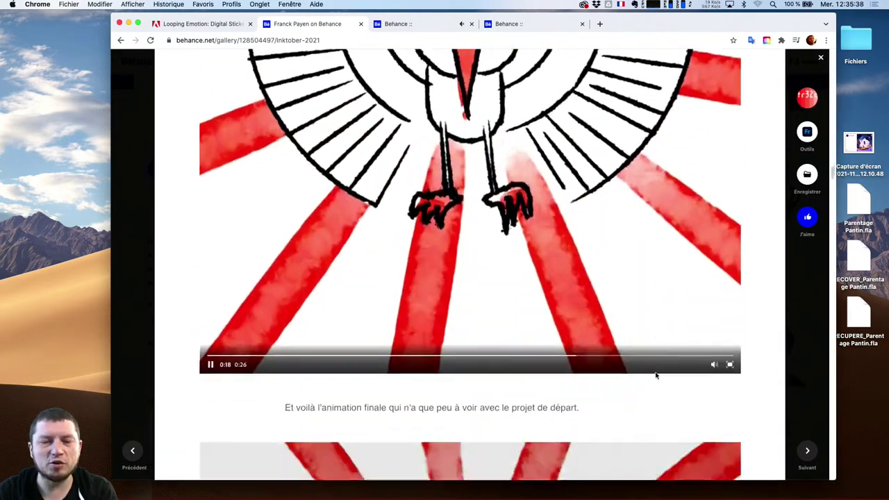
scroll(656, 376, "down", 5)
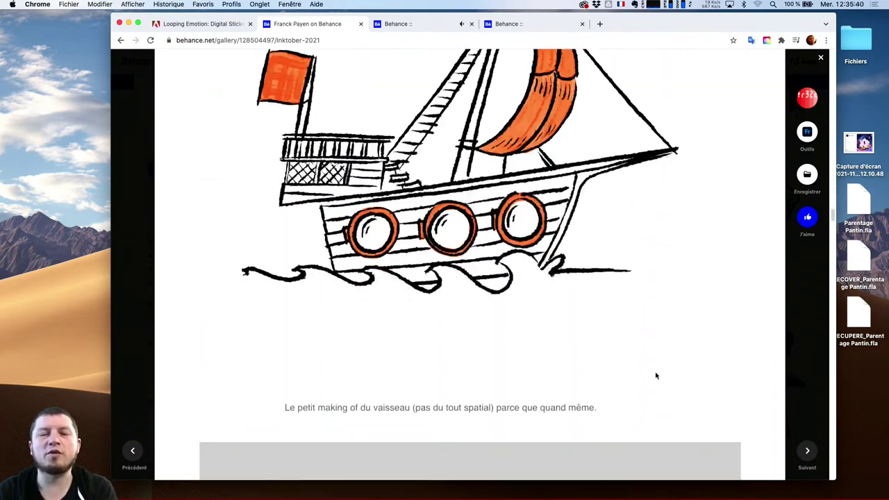
scroll(656, 376, "up", 2)
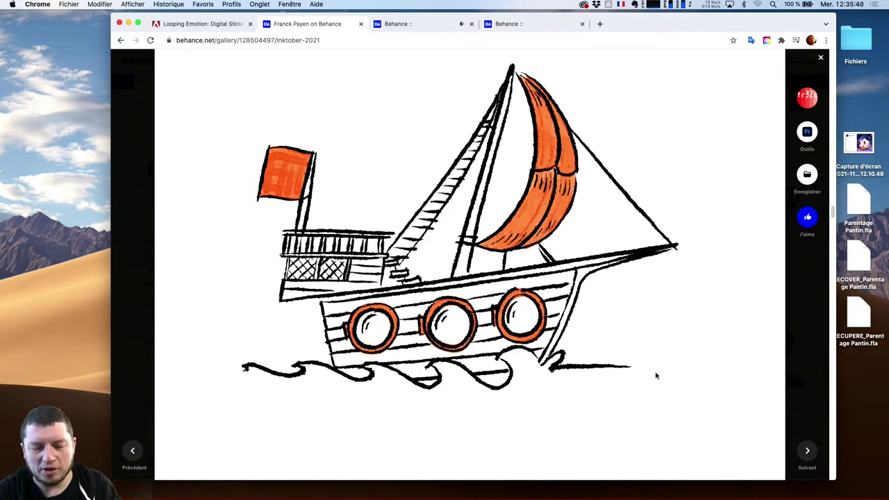
- Launch QuickTime Player and hide all other applications
key("super+space")
type("quick")
key("Return")
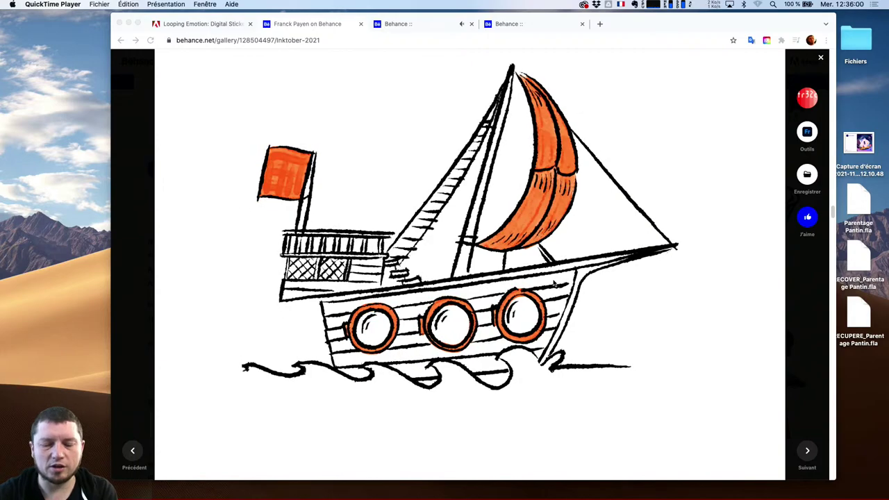
key("super+space")
type("q")
key("Return")
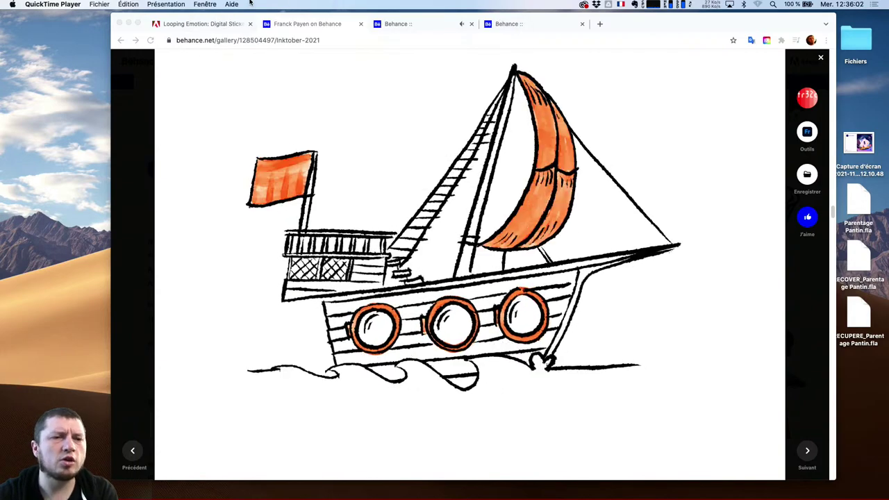
key("alt+super+h")
left_click(64, 4)
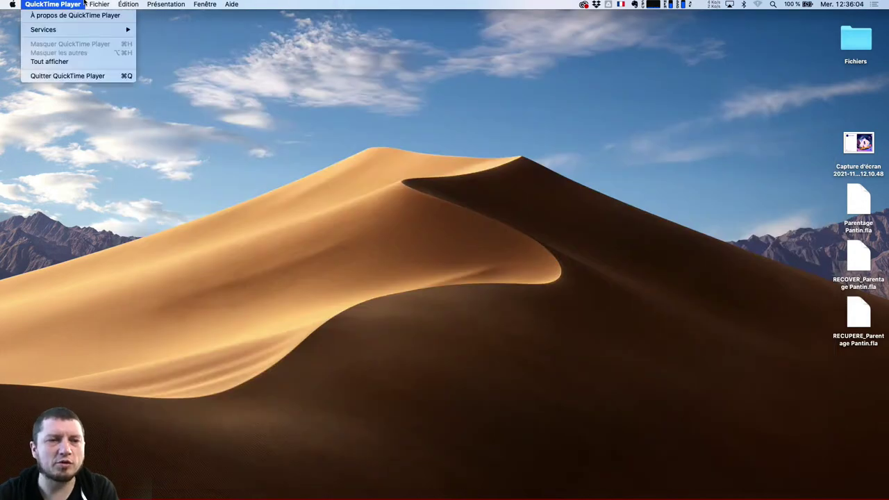
- Show the mirrored iPad screen in QuickTime Player and postpone the software update required for the iPhone
left_click(111, 17)
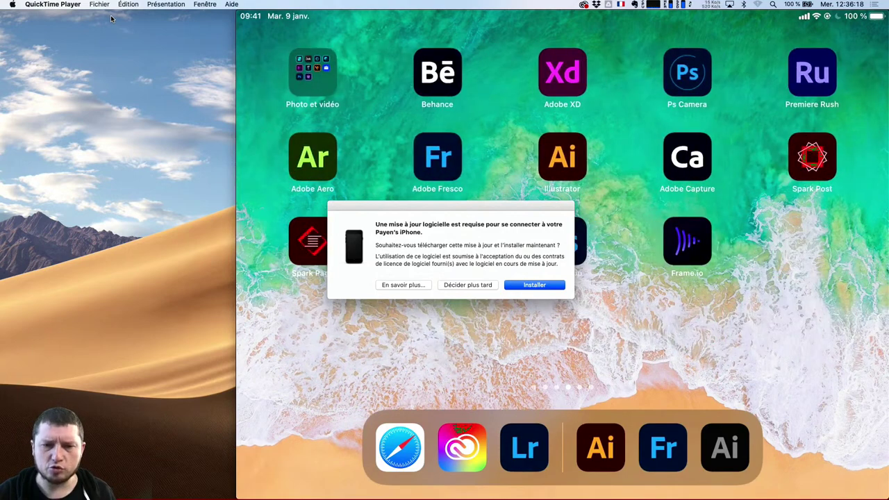
left_click(468, 285)
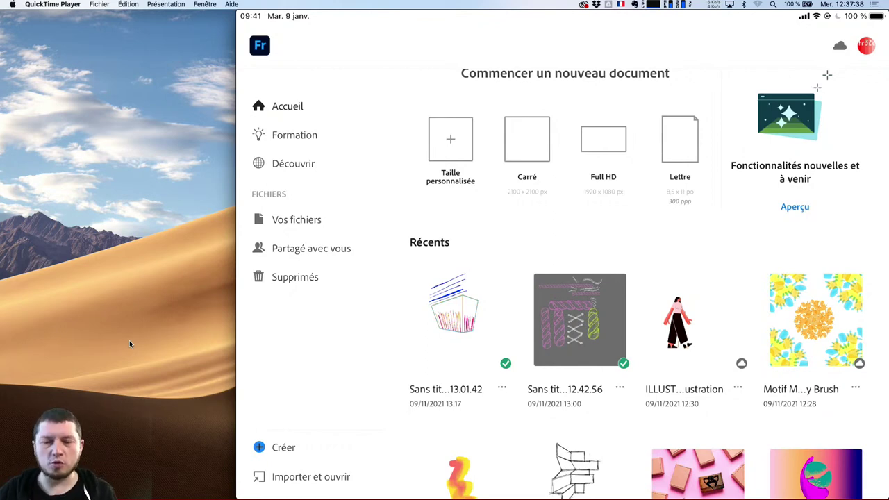
- Look through the recent documents on the Adobe Fresco home screen of the mirrored iPad
scroll(604, 338, "down", 2)
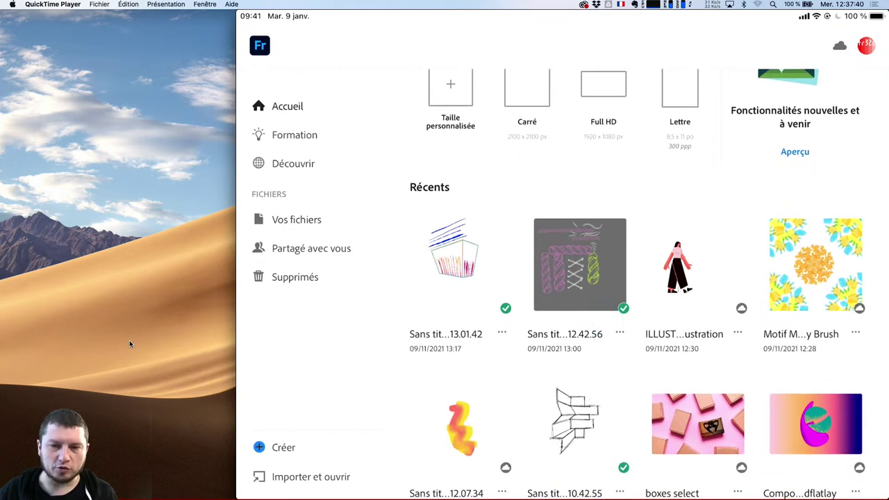
scroll(586, 298, "up", 2)
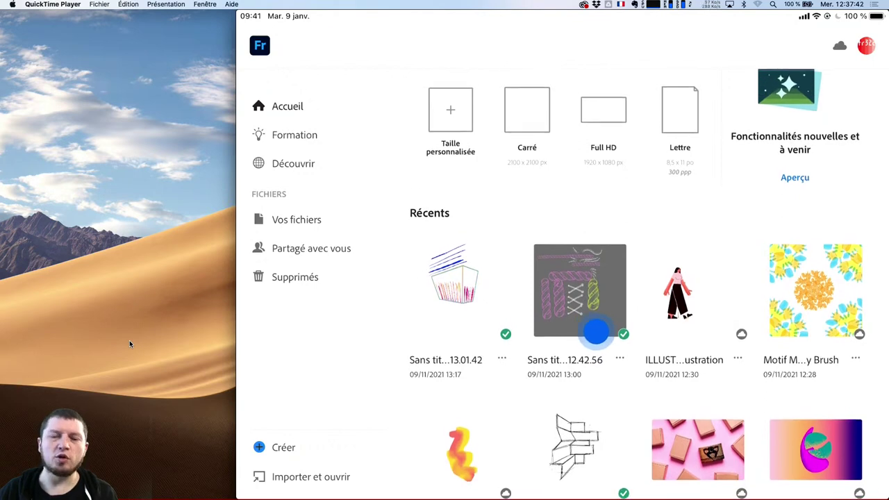
scroll(620, 340, "up", 1)
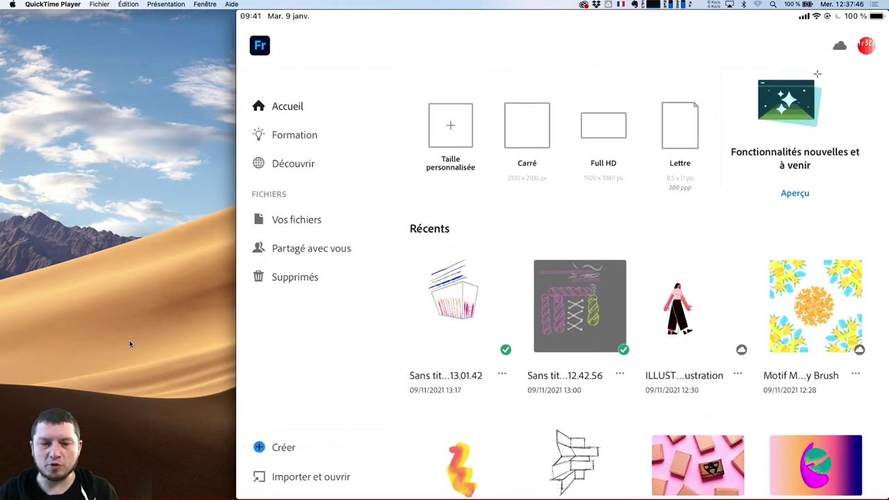
scroll(498, 344, "up", 1)
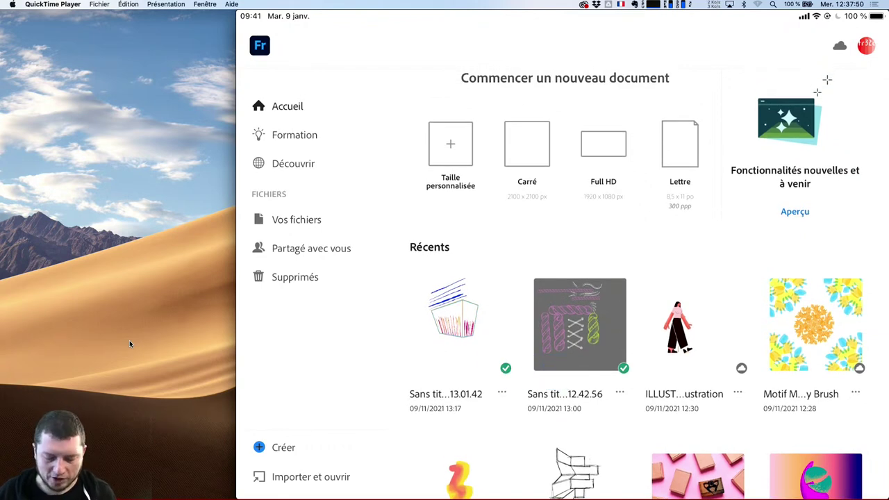
scroll(843, 371, "down", 15)
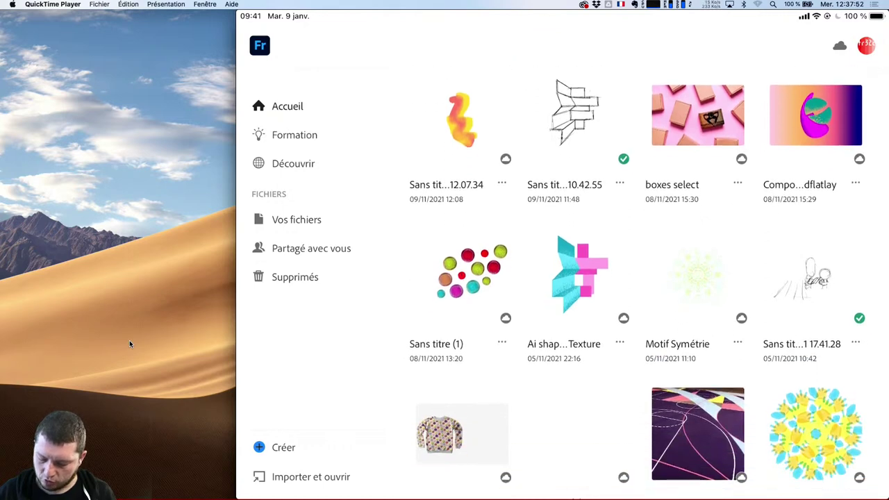
scroll(638, 278, "up", 10)
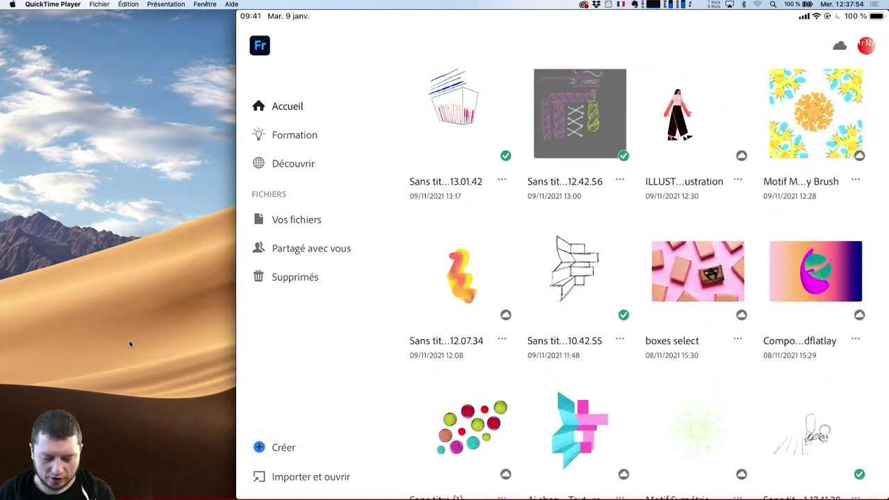
- Go to Fresco's own files and open the Inktober21 folder
left_click(267, 219)
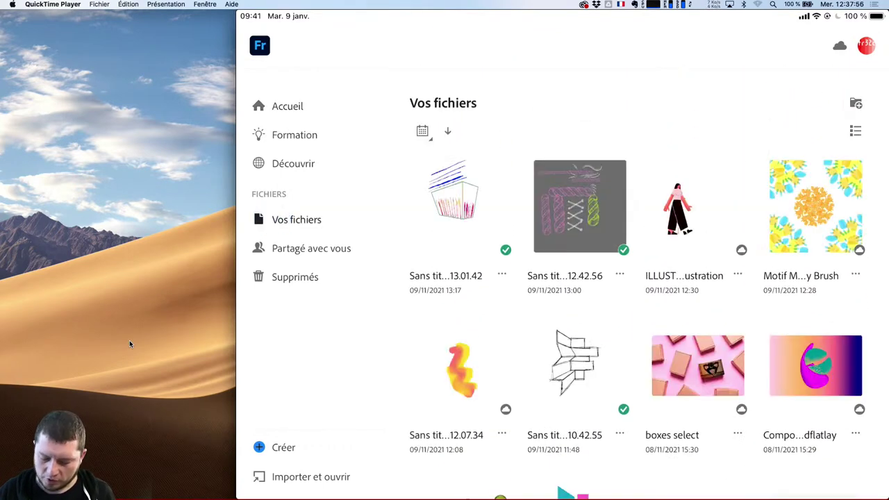
scroll(830, 354, "down", 10)
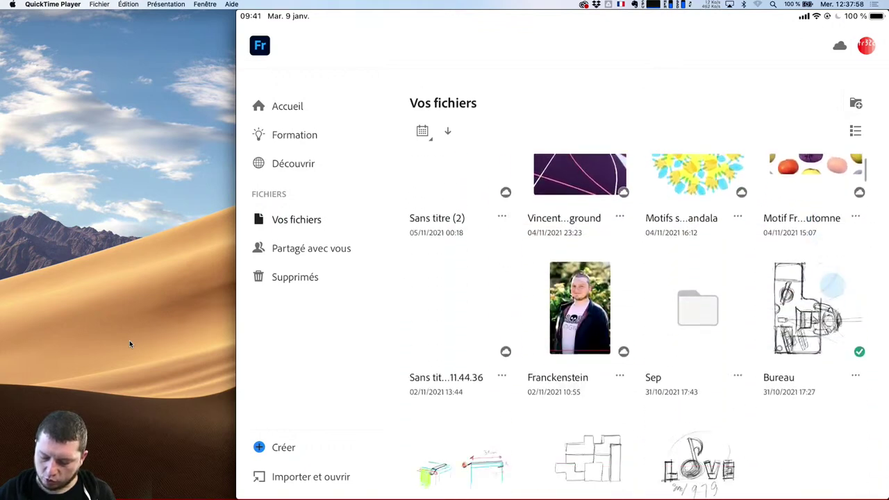
scroll(819, 443, "down", 5)
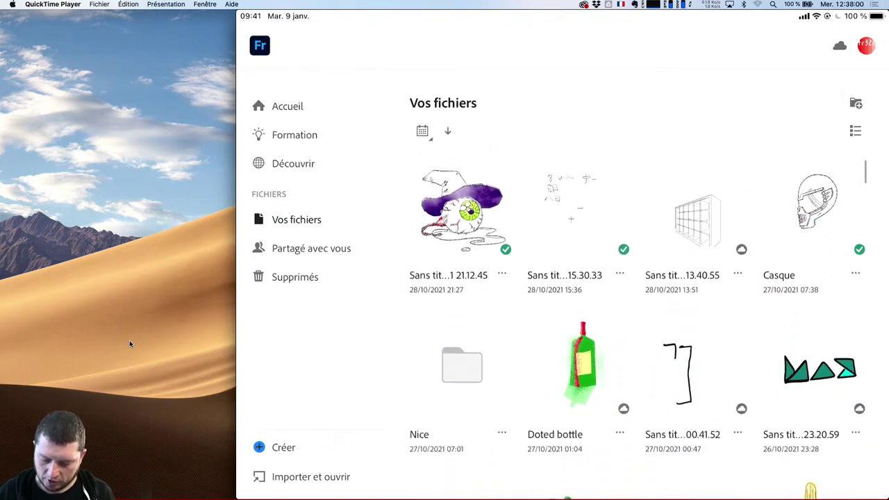
scroll(833, 350, "down", 10)
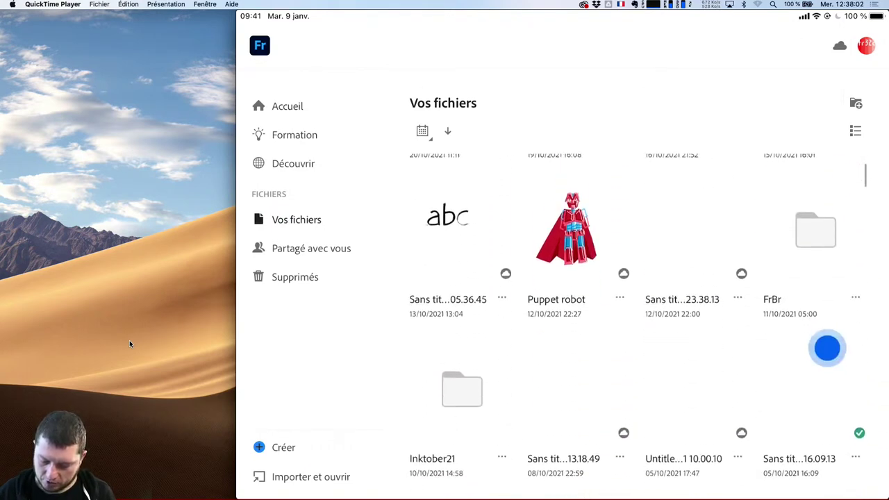
scroll(833, 333, "down", 5)
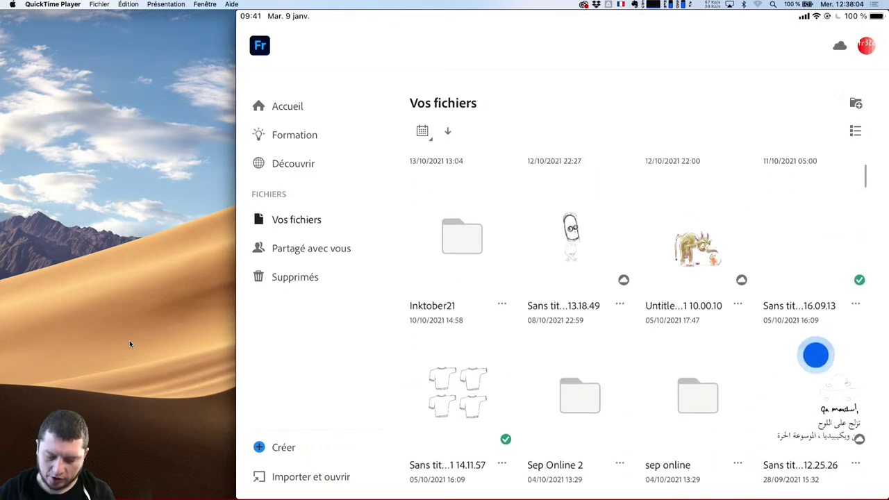
left_click(473, 244)
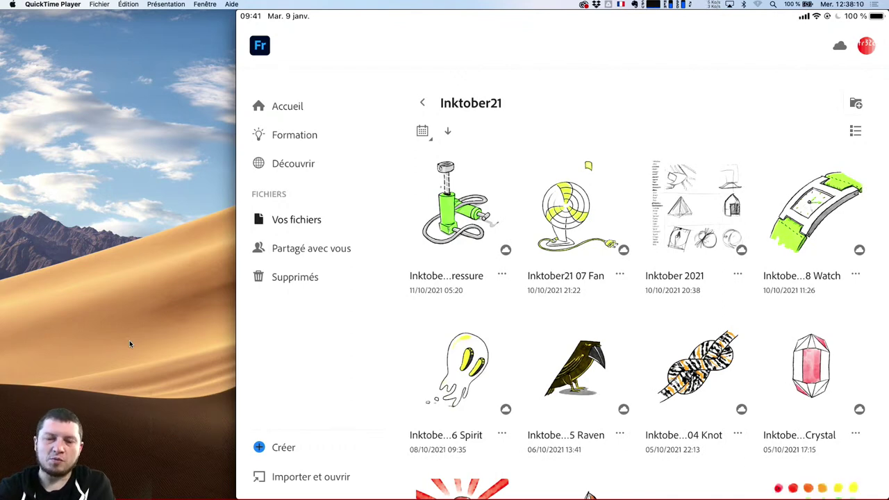
- Examine the drawings in the Inktober21 folder, including the Spirit, Raven and Inktober 2021 sketches
scroll(824, 266, "down", 2)
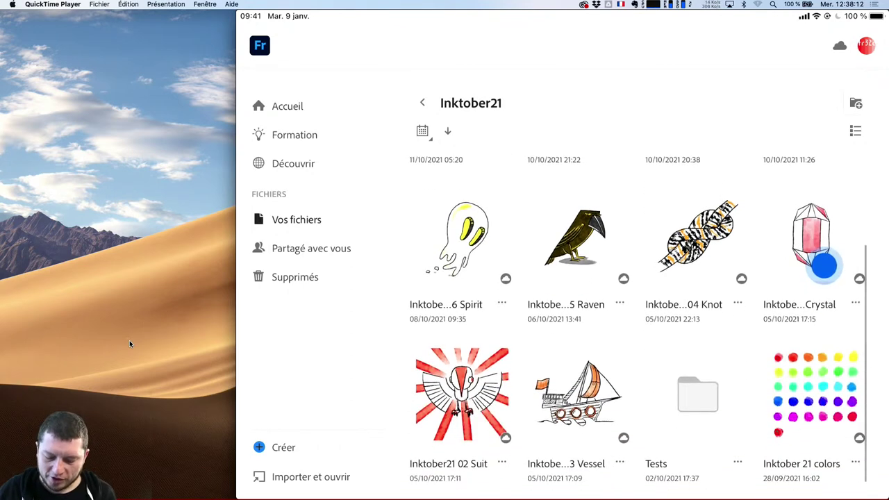
scroll(860, 321, "up", 1)
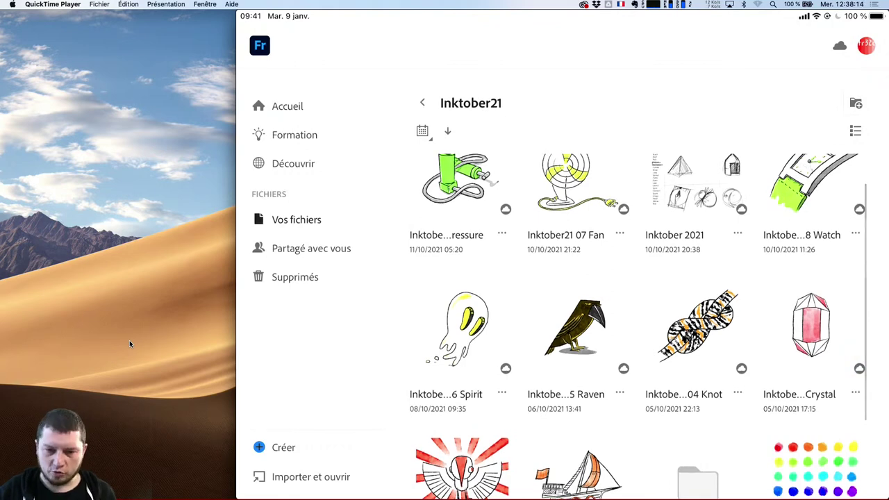
left_click(442, 343)
left_click_drag(436, 367, 436, 367)
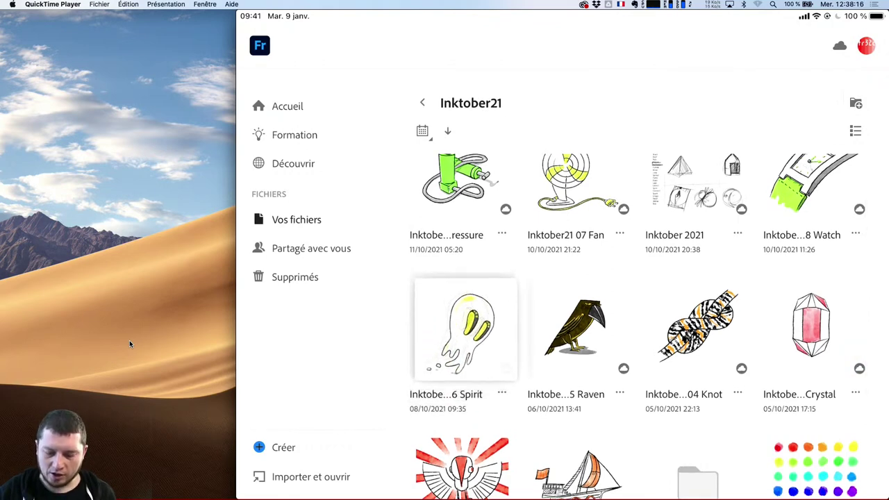
scroll(798, 341, "up", 2)
scroll(798, 340, "down", 1)
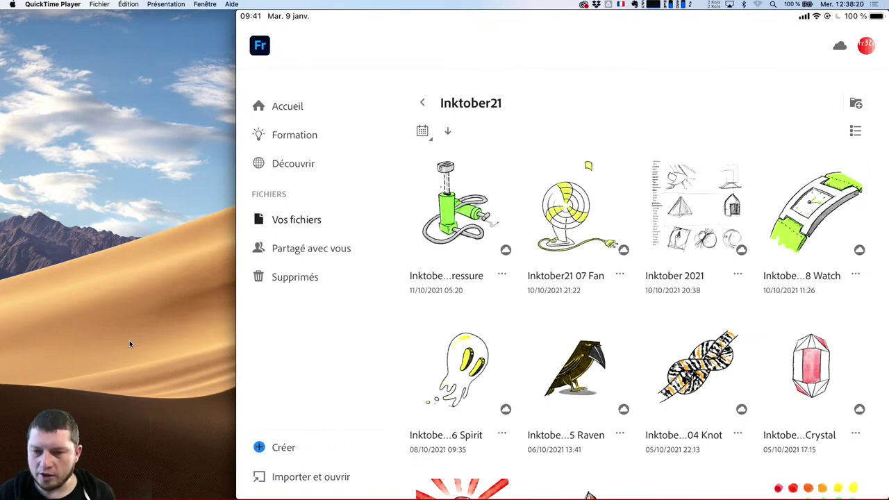
mouse_move(722, 267)
left_mouse_down()
mouse_move(723, 292)
mouse_move(710, 265)
left_mouse_up()
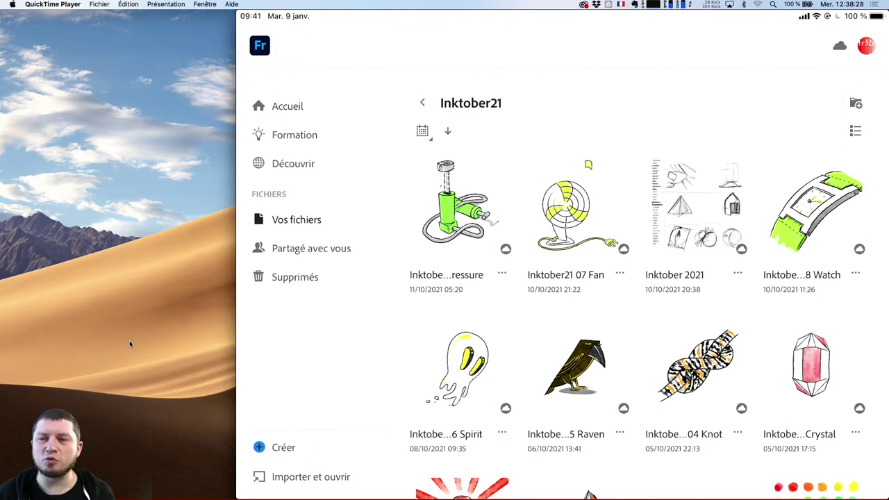
- Open the Inktober21 03 Vessel document
left_click_drag(833, 396, 847, 261)
left_click(579, 403)
left_click(580, 402)
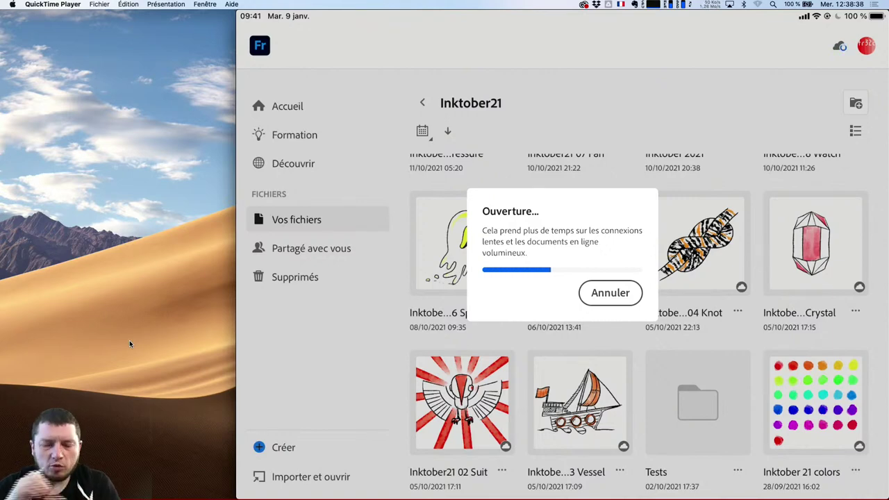
- Switch to Chrome and examine the sailing ship's drawing and animation in the Inktober 2021 Behance project
key("super+Tab")
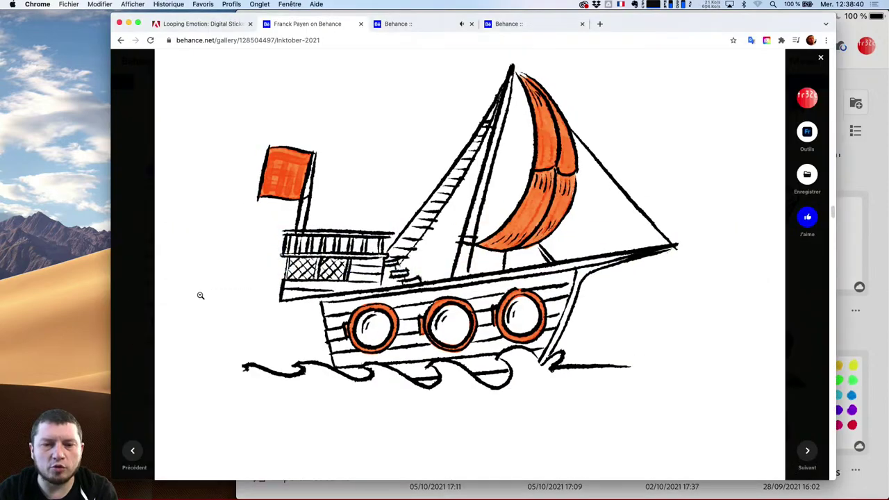
scroll(367, 299, "down", 5)
scroll(367, 298, "down", 5)
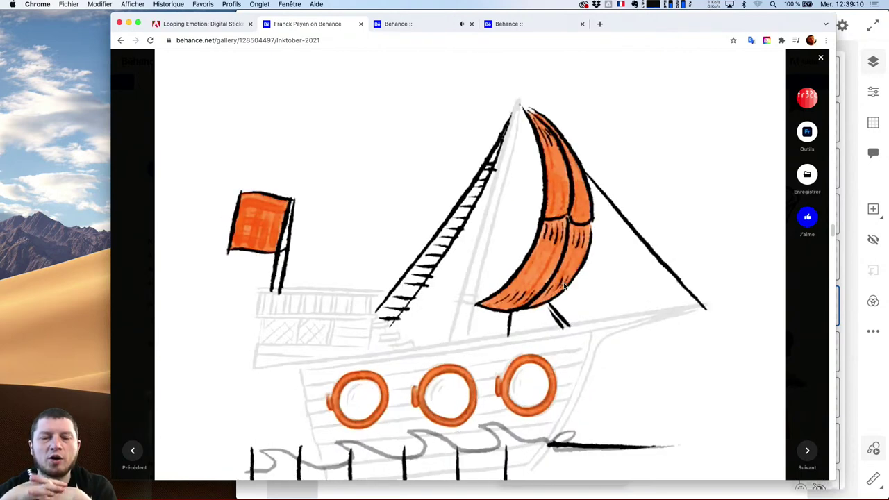
scroll(563, 282, "down", 2)
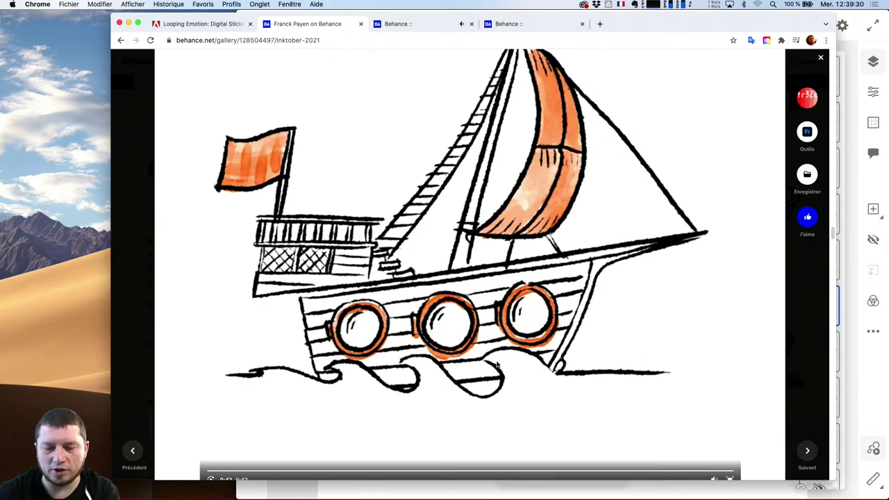
- Return to the mirrored Fresco document and quick-export the ship drawing, saving it as an image
left_click(853, 375)
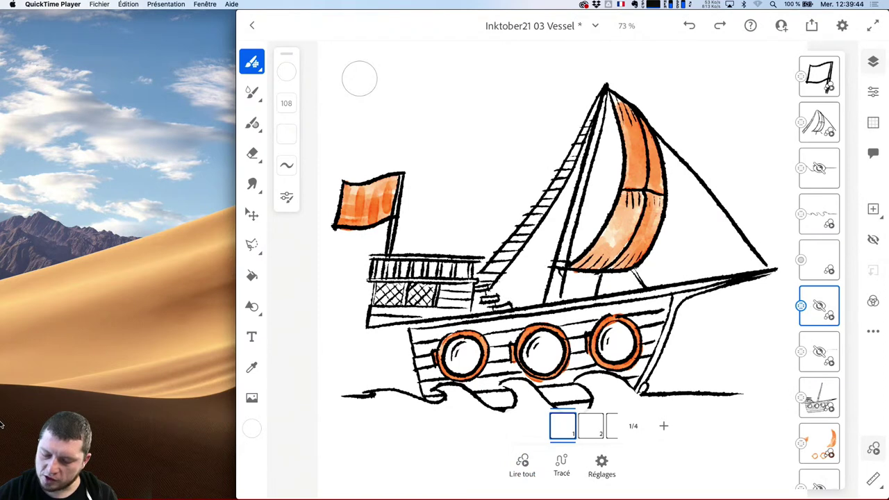
left_click(812, 26)
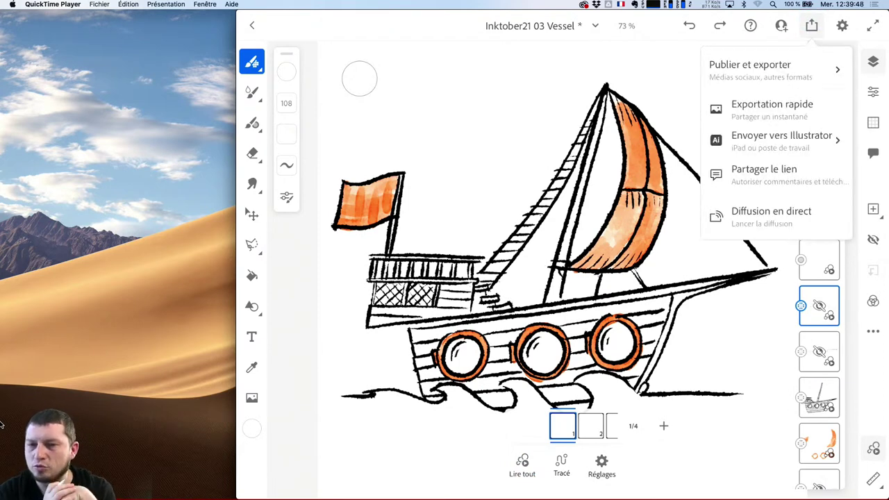
key("Escape")
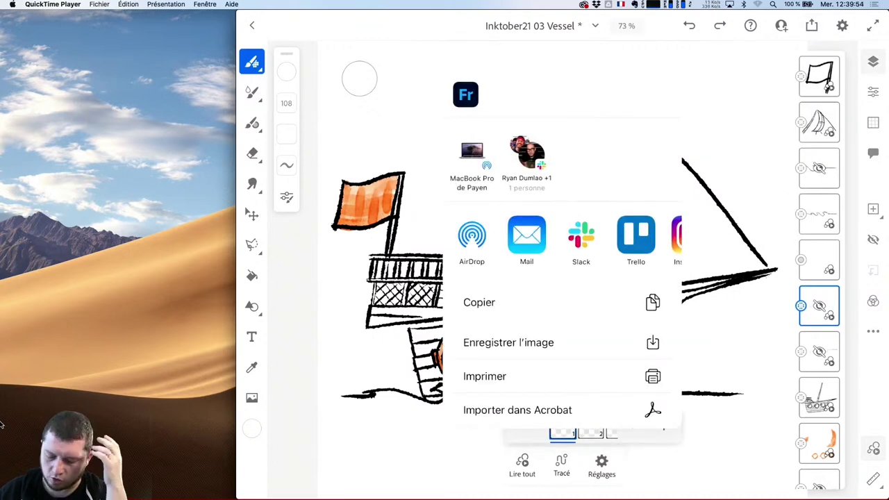
left_click(605, 341)
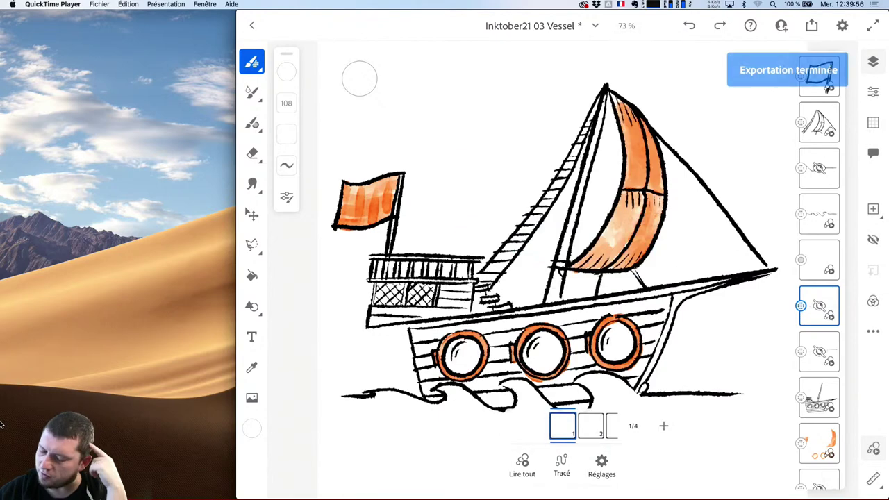
- Open the ship drawing's motion export settings and check the available formats and presets, keeping the MP4 format
left_click(812, 26)
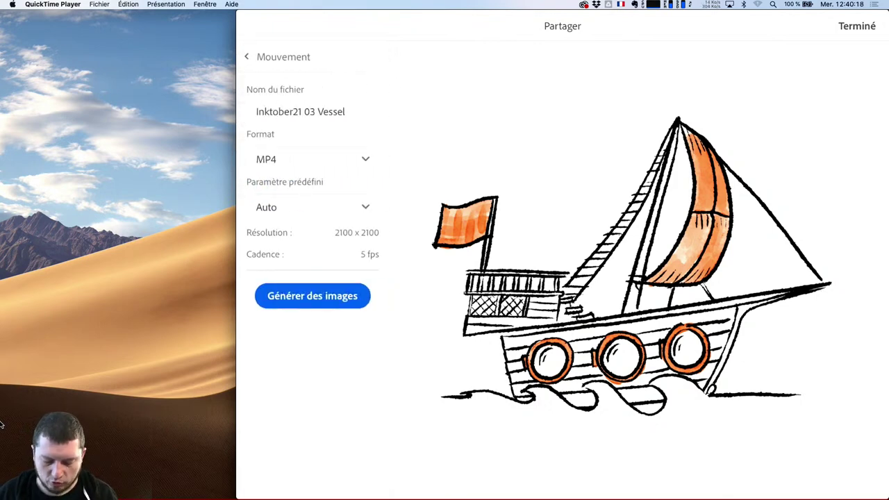
left_click(282, 116)
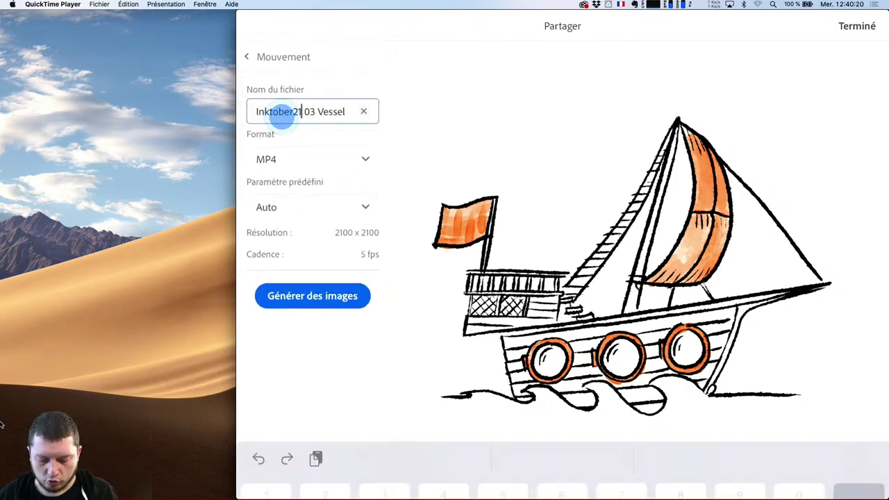
left_click(313, 159)
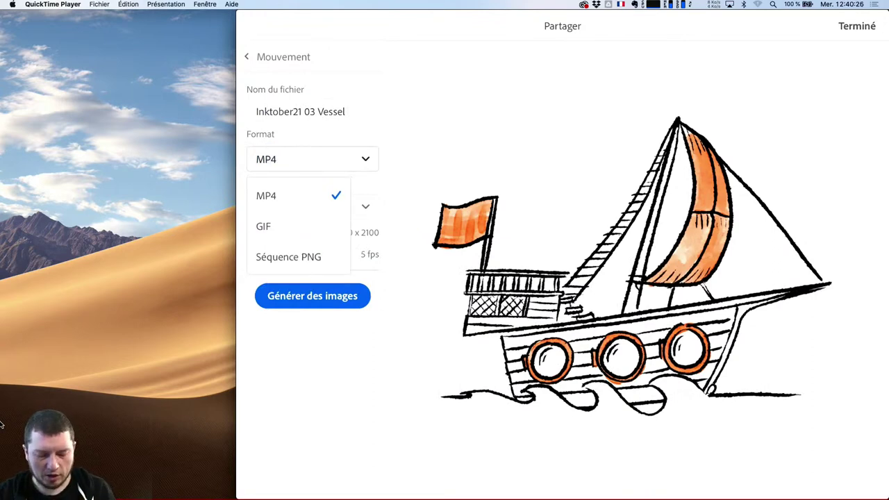
left_click(248, 159)
left_click(313, 207)
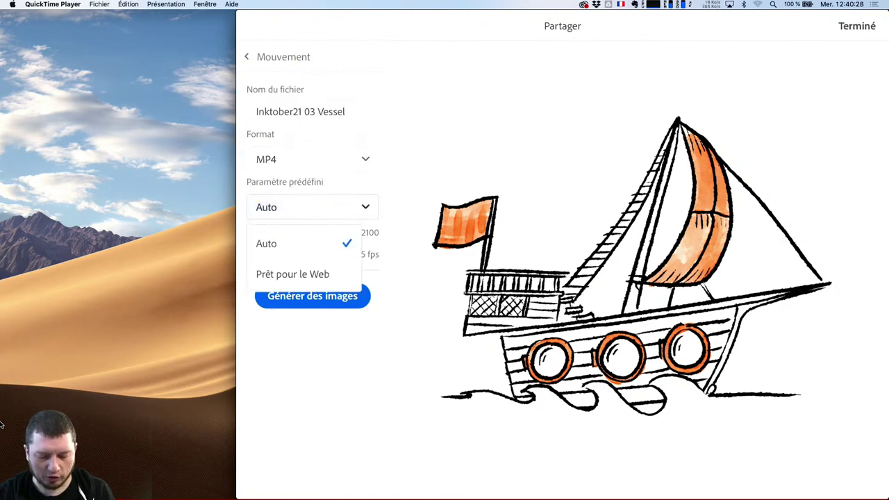
left_click(266, 243)
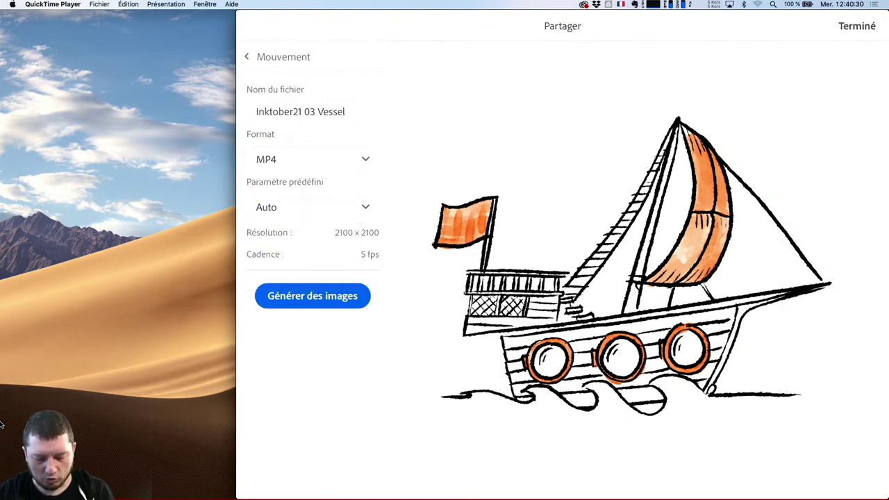
- Set the motion export preset to Prêt pour le Web, generate the frames and export the ship animation as MP4
left_click(313, 208)
left_click(293, 274)
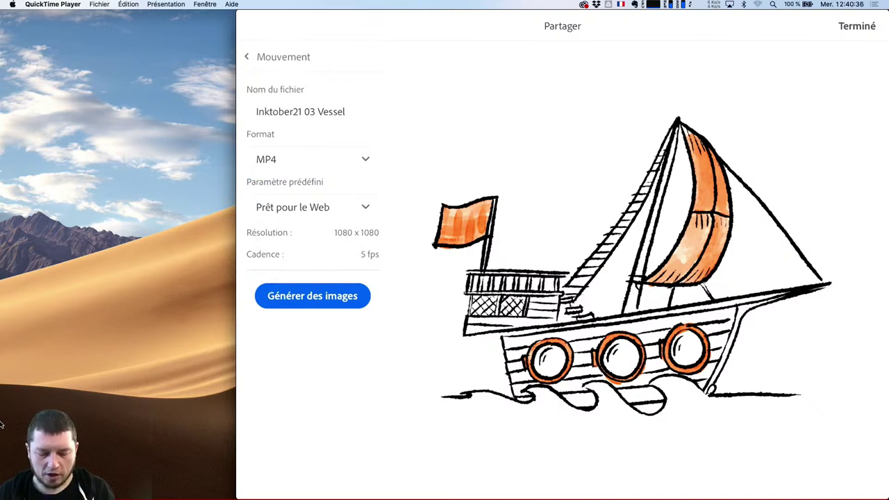
left_click(313, 296)
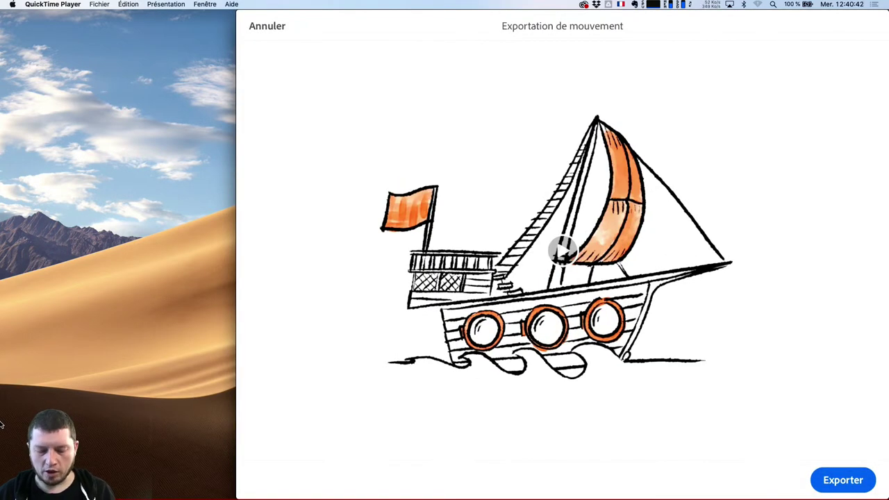
left_click(843, 480)
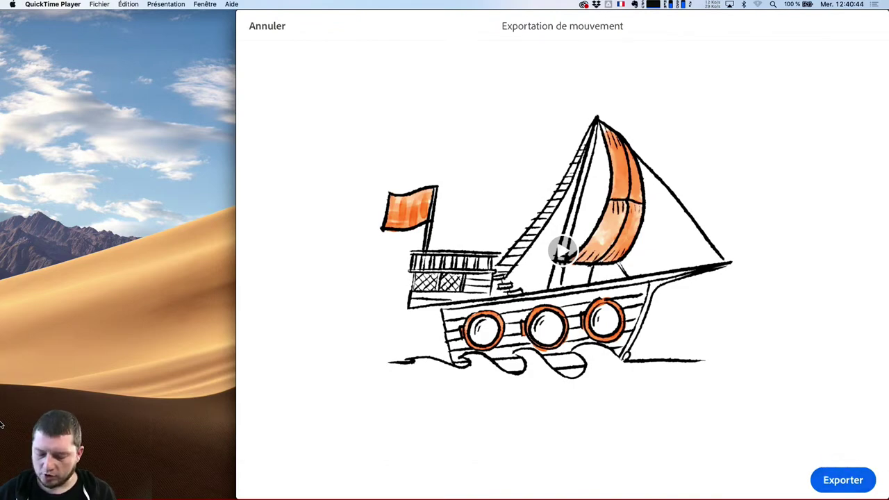
- Finish sharing the ship drawing, return to the home screen and create a new square Carré document of 2100 x 2100 px
left_click(591, 341)
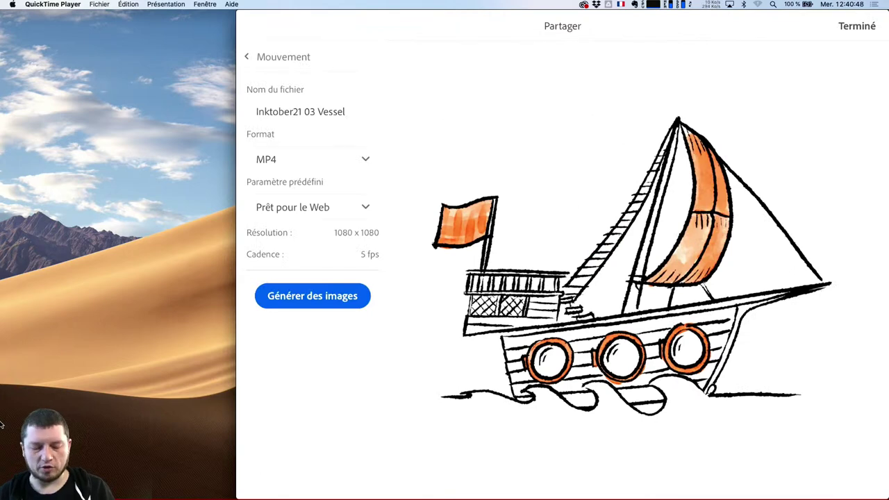
left_click(858, 26)
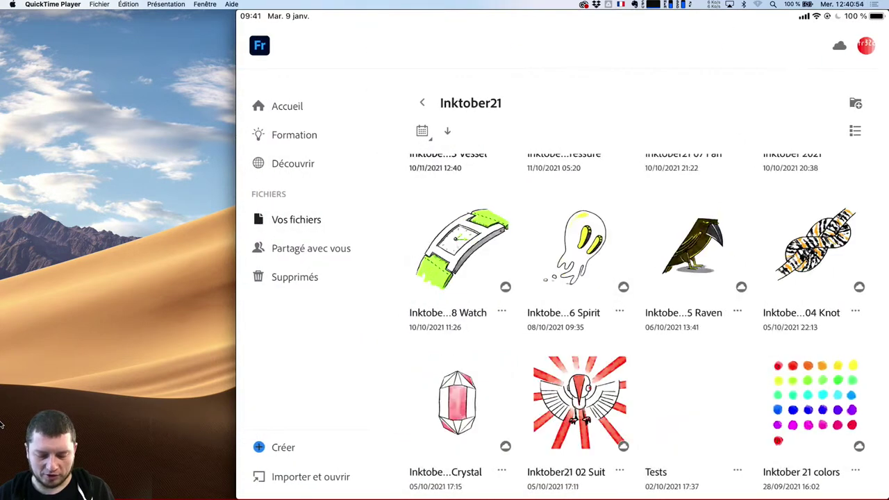
left_click(284, 108)
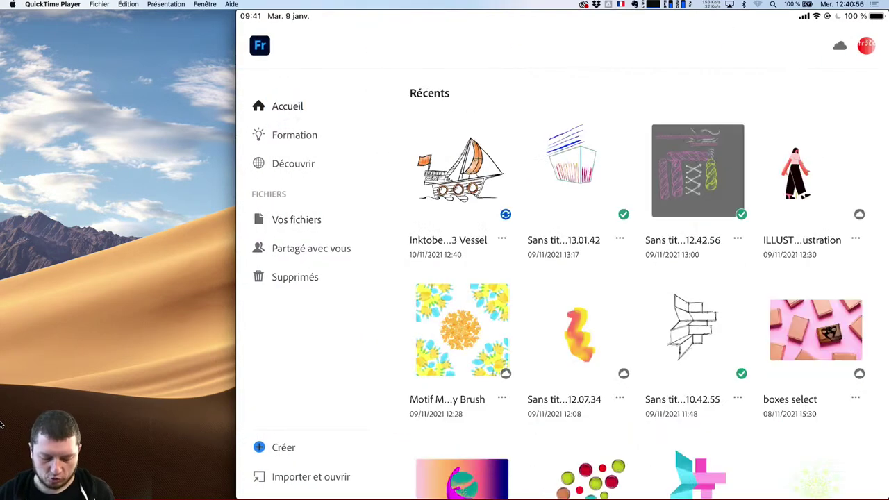
left_click(285, 448)
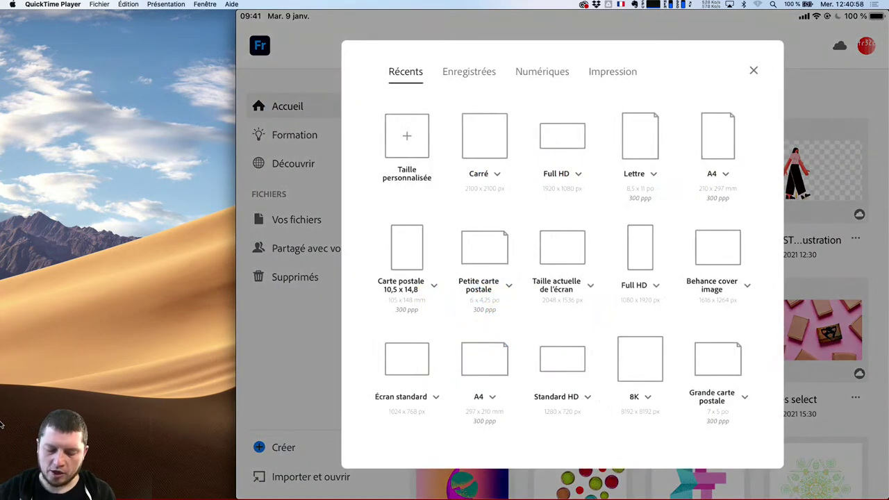
left_click(484, 136)
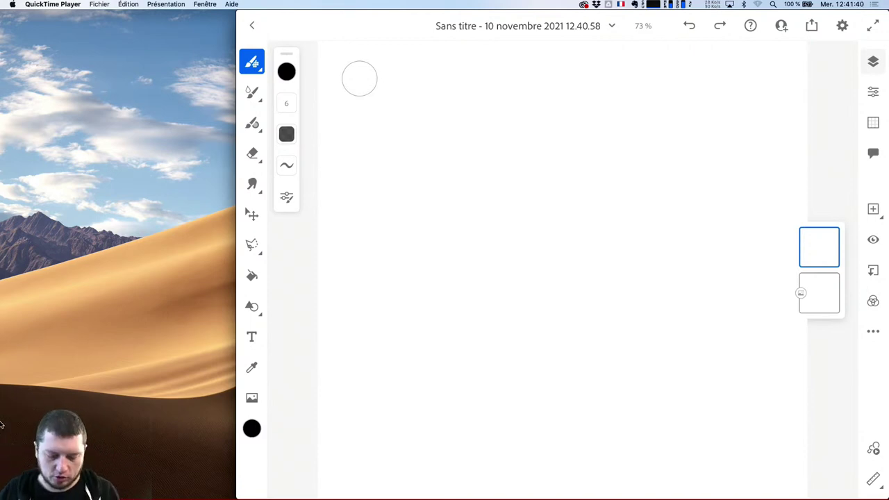
- Sketch a small standing figure with a round head, torso, arms and legs using the 6 px Crayon pixel brush in black
left_click(257, 62)
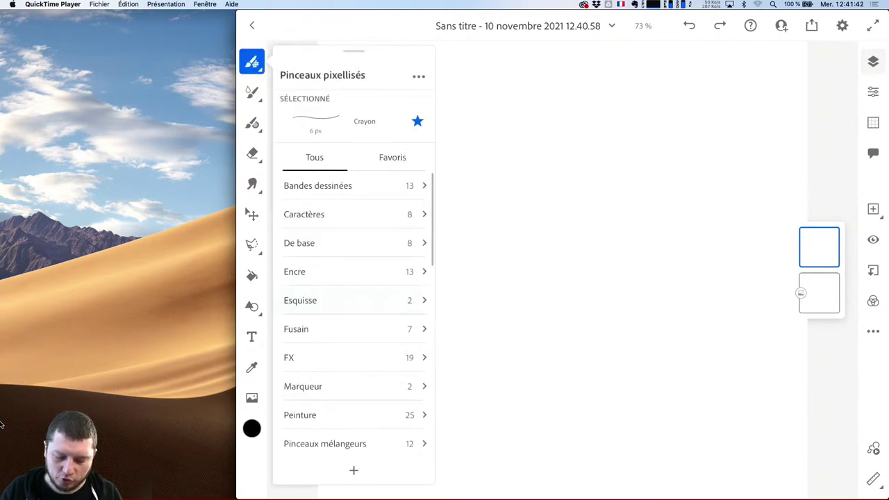
left_click(369, 118)
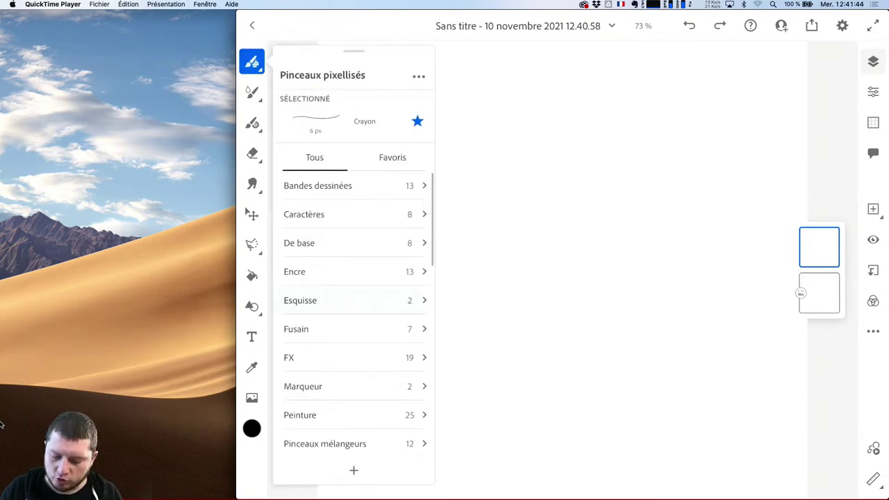
left_click(567, 148)
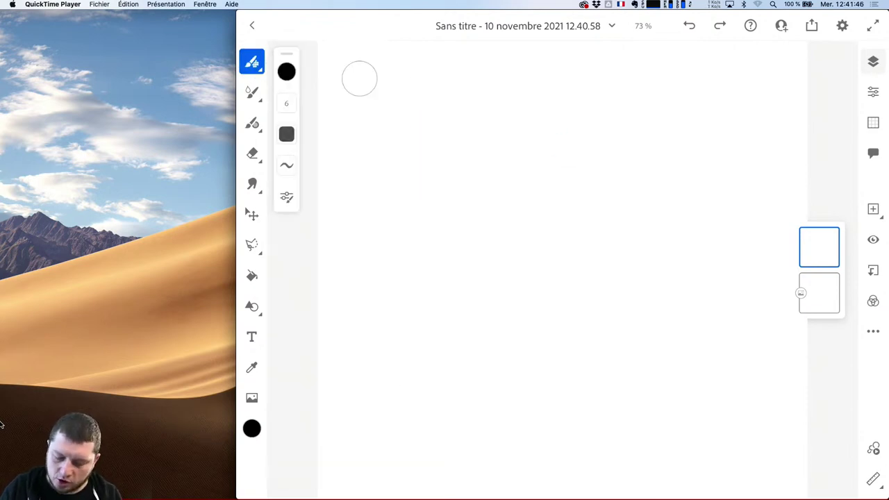
mouse_move(435, 99)
left_mouse_down()
mouse_move(467, 152)
mouse_move(401, 155)
mouse_move(440, 101)
mouse_move(473, 137)
mouse_move(444, 168)
mouse_move(416, 254)
left_mouse_up()
mouse_move(416, 178)
left_mouse_down()
mouse_move(463, 247)
mouse_move(446, 249)
mouse_move(439, 169)
mouse_move(422, 249)
mouse_move(412, 246)
mouse_move(425, 260)
mouse_move(442, 250)
mouse_move(454, 278)
mouse_move(461, 275)
mouse_move(417, 175)
mouse_move(402, 231)
left_mouse_up()
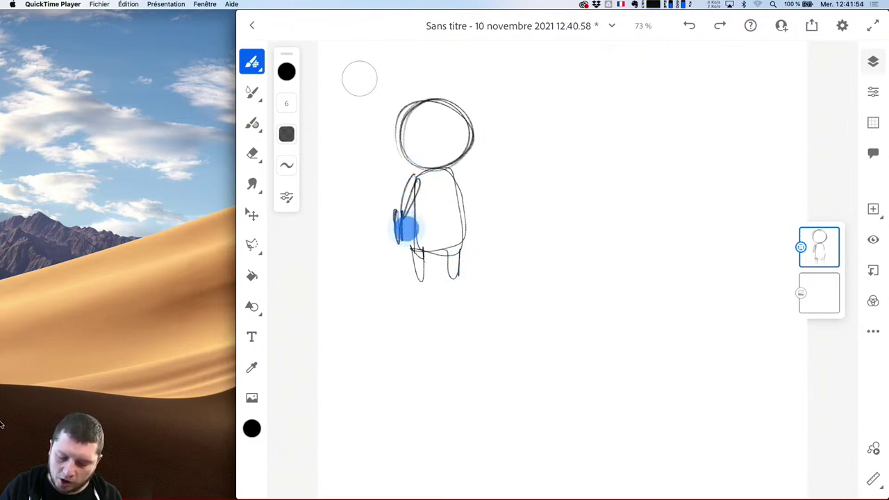
mouse_move(444, 170)
left_mouse_down()
mouse_move(476, 198)
mouse_move(458, 174)
mouse_move(492, 221)
left_mouse_up()
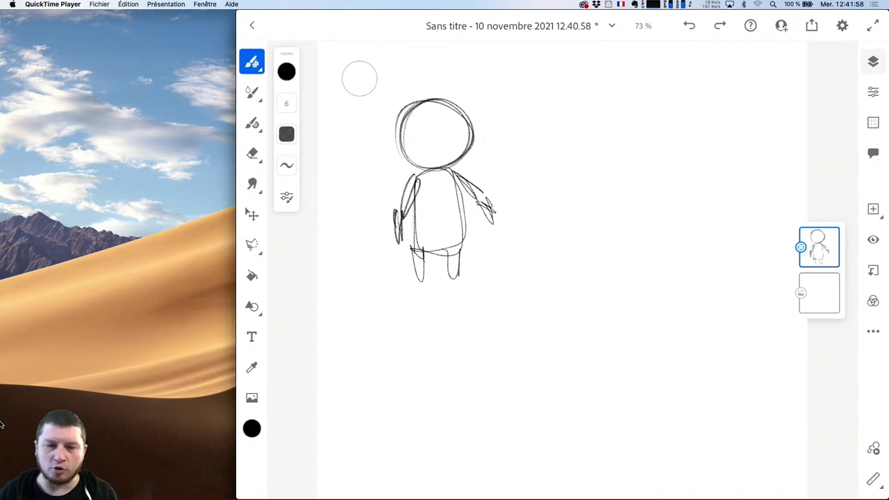
left_click_drag(403, 123, 450, 137)
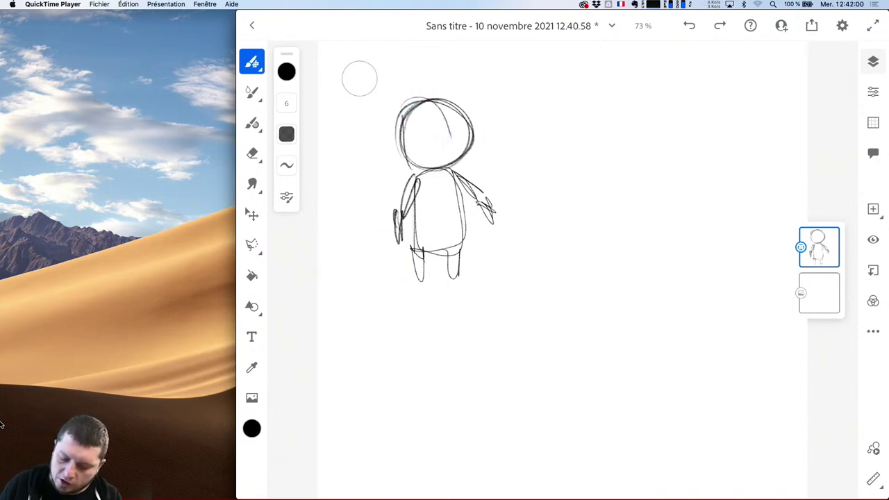
- Sketch a large rectangular face beside the figure, with guide lines, nose, mouth, two ears and two eyes
left_click_drag(581, 88, 666, 88)
left_click_drag(581, 91, 653, 256)
mouse_move(687, 102)
left_mouse_down()
mouse_move(582, 108)
mouse_move(582, 268)
mouse_move(678, 223)
mouse_move(608, 263)
left_mouse_up()
mouse_move(681, 240)
left_mouse_down()
mouse_move(609, 264)
mouse_move(691, 112)
mouse_move(568, 103)
mouse_move(576, 266)
mouse_move(679, 238)
left_mouse_up()
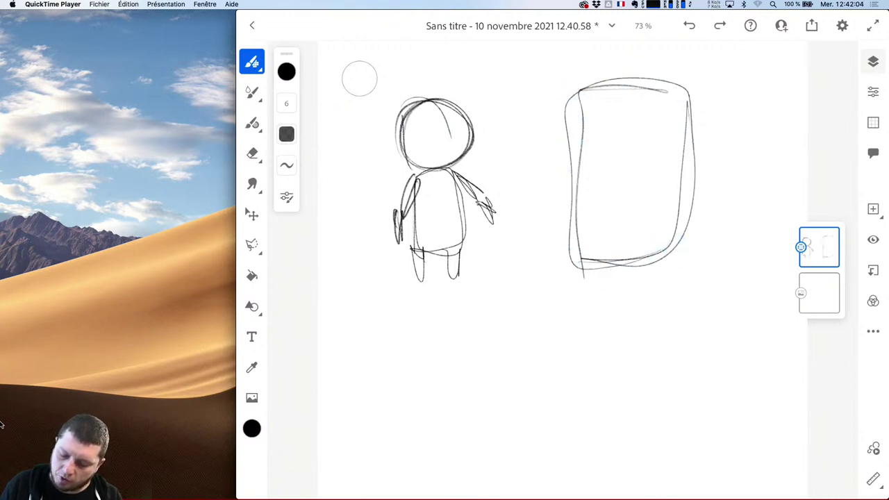
mouse_move(616, 189)
left_mouse_down()
mouse_move(632, 174)
mouse_move(671, 179)
left_mouse_up()
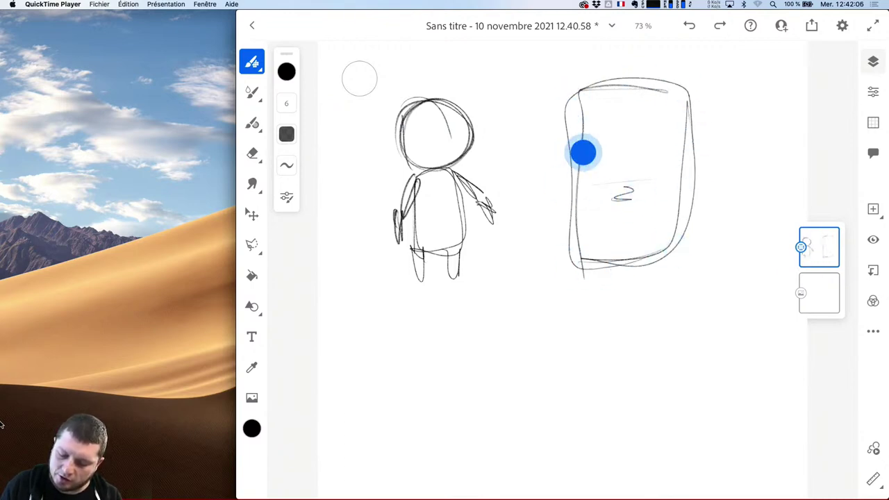
left_click_drag(583, 151, 688, 147)
left_click_drag(624, 78, 626, 278)
left_click_drag(609, 224, 639, 225)
mouse_move(561, 150)
left_mouse_down()
mouse_move(553, 162)
mouse_move(570, 207)
left_mouse_up()
left_click_drag(691, 147, 687, 208)
mouse_move(601, 163)
left_mouse_down()
mouse_move(646, 174)
mouse_move(660, 162)
mouse_move(642, 169)
left_mouse_up()
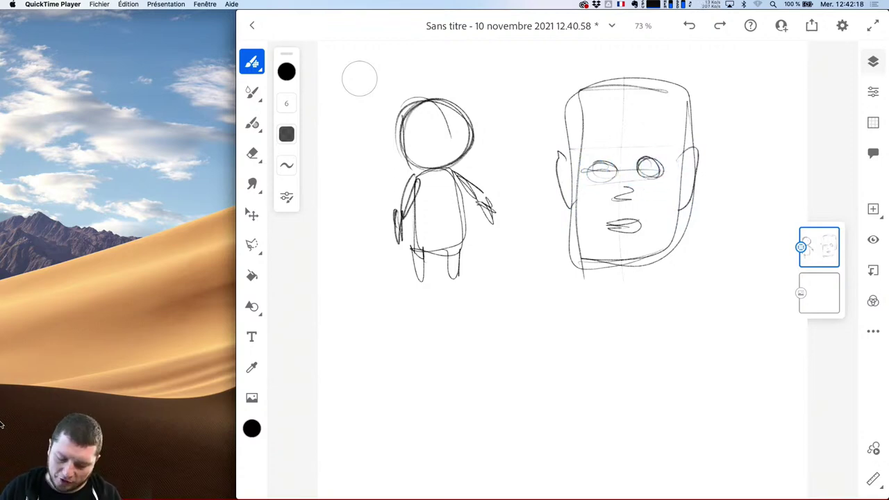
- Sketch a boxy vehicle with two round wheels below the small figure, adding an arch around its rear wheel
mouse_move(379, 353)
left_mouse_down()
mouse_move(383, 411)
mouse_move(510, 349)
mouse_move(420, 413)
mouse_move(393, 395)
mouse_move(417, 415)
left_mouse_up()
mouse_move(498, 405)
left_mouse_down()
mouse_move(480, 405)
mouse_move(493, 402)
left_mouse_up()
mouse_move(379, 351)
left_mouse_down()
mouse_move(451, 355)
mouse_move(382, 341)
mouse_move(480, 357)
mouse_move(518, 388)
mouse_move(521, 408)
mouse_move(357, 411)
left_mouse_up()
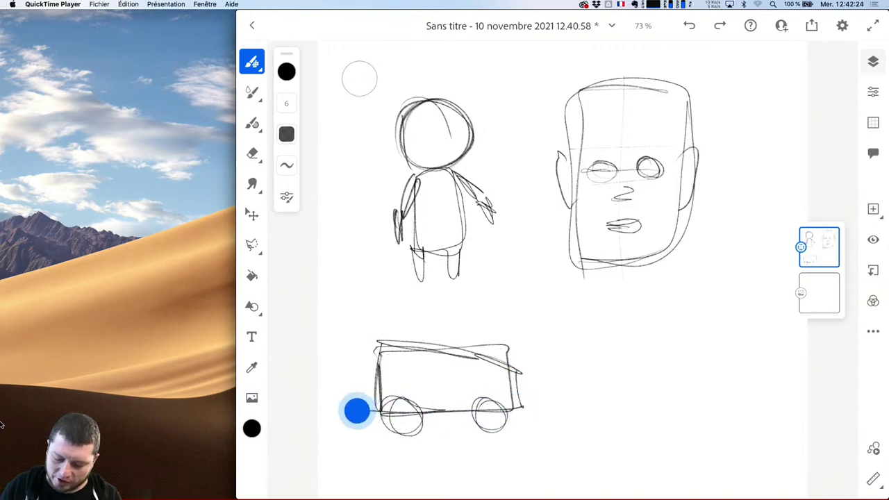
mouse_move(410, 382)
left_mouse_down()
mouse_move(423, 414)
mouse_move(371, 434)
left_mouse_up()
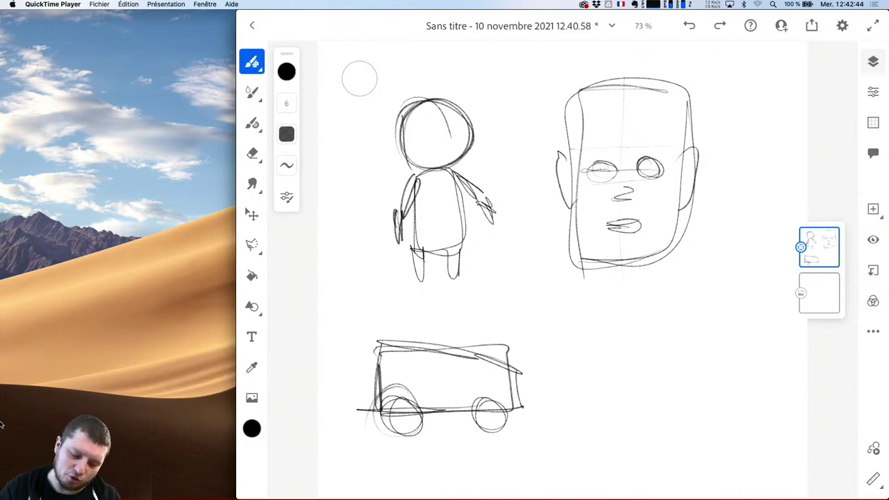
- Add pointed ears and a curled tail to the small figure, and a curved opening along the vehicle's upper edge
left_click_drag(404, 129, 391, 110)
mouse_move(471, 131)
left_mouse_down()
mouse_move(476, 105)
mouse_move(481, 136)
left_mouse_up()
mouse_move(410, 241)
left_mouse_down()
mouse_move(346, 248)
mouse_move(359, 276)
mouse_move(414, 241)
left_mouse_up()
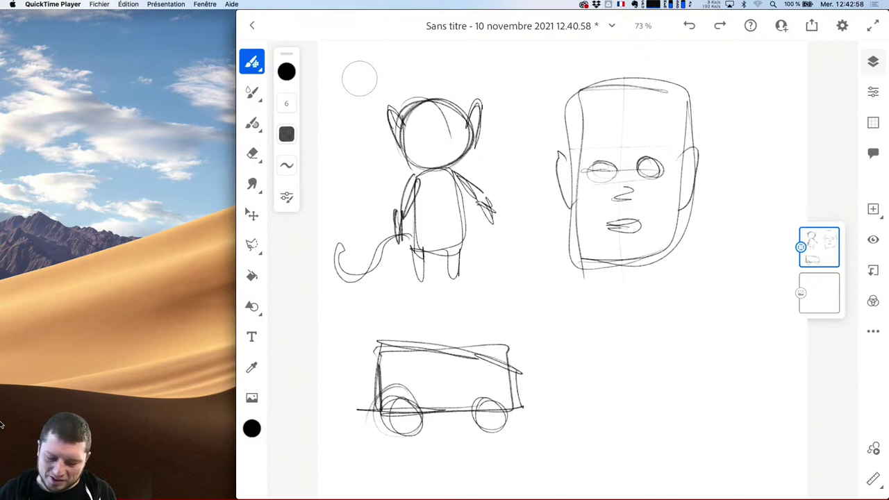
mouse_move(435, 348)
left_mouse_down()
mouse_move(457, 358)
mouse_move(388, 350)
mouse_move(438, 348)
mouse_move(423, 349)
mouse_move(475, 371)
mouse_move(413, 370)
left_mouse_up()
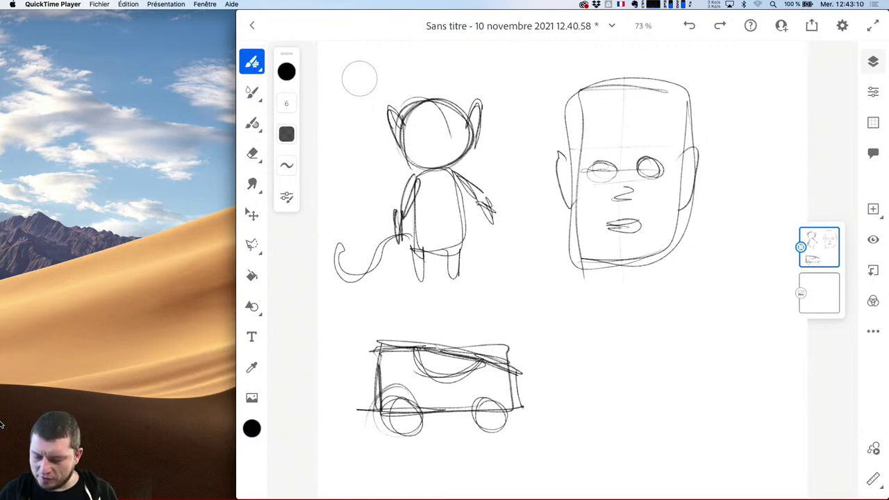
- Hide the sketch layer, add a new layer above it and draw faint horizon lines across the canvas
left_click(873, 239)
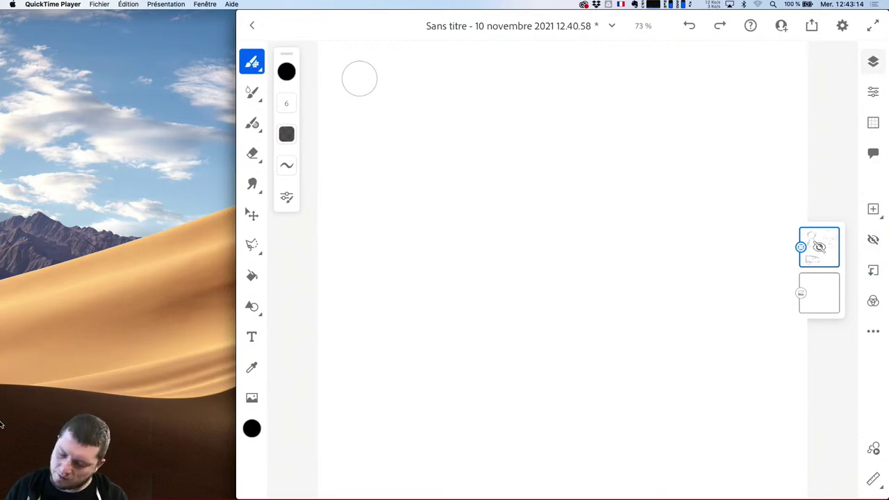
left_click(874, 209)
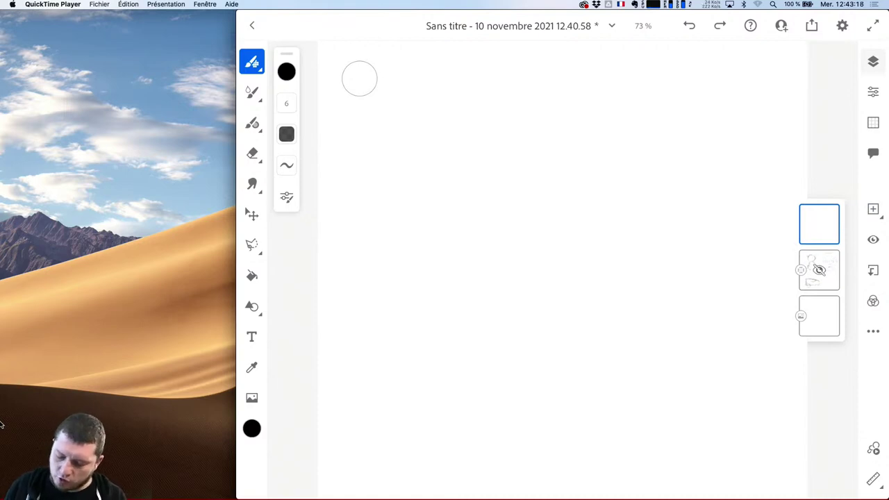
mouse_move(319, 315)
left_mouse_down()
mouse_move(790, 350)
mouse_move(803, 344)
left_mouse_up()
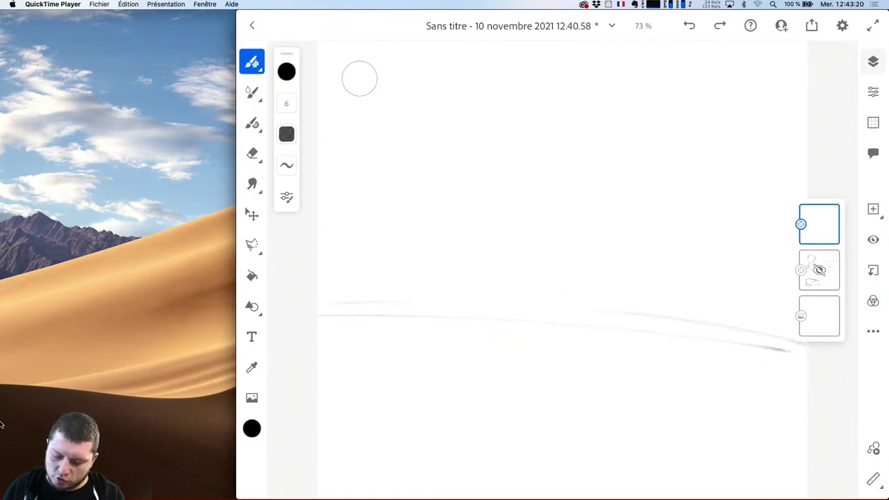
scroll(589, 285, "down", 3)
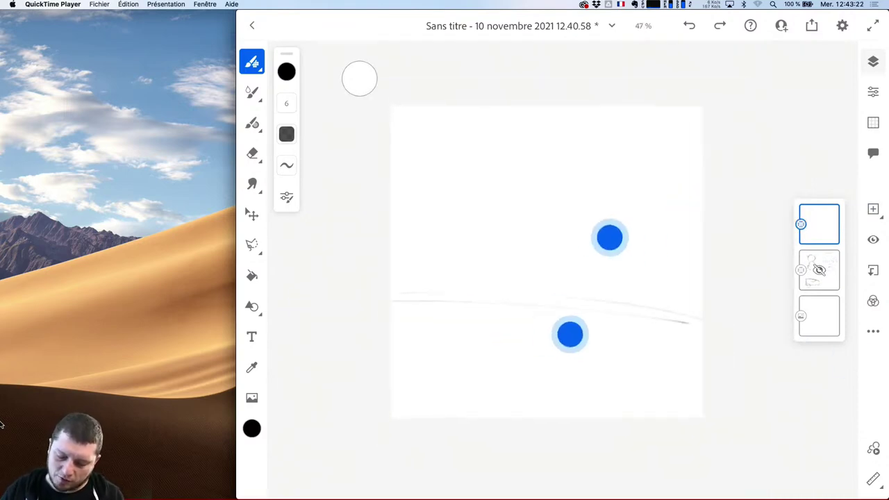
- Sketch two tall trees on the horizon, two small scribbled shapes beside them and a faint sloping hill line behind
left_click(842, 25)
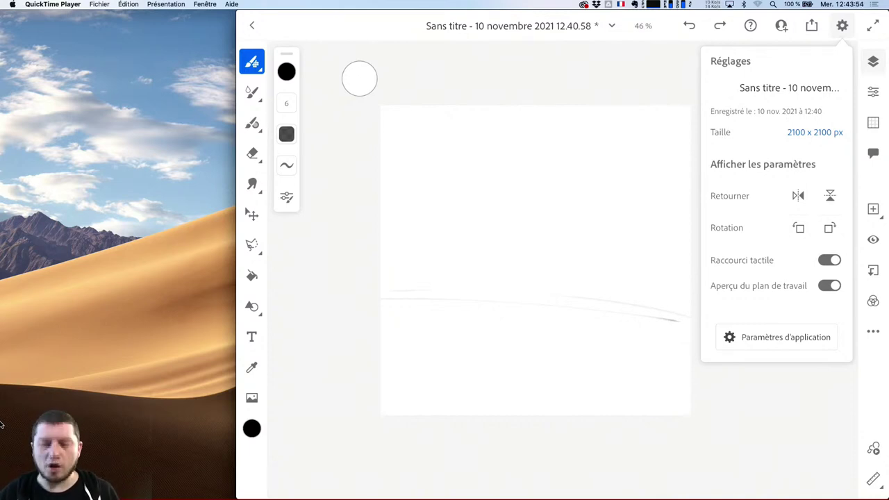
left_click(445, 161)
mouse_move(443, 138)
left_mouse_down()
mouse_move(444, 249)
mouse_move(437, 169)
mouse_move(446, 298)
left_mouse_up()
mouse_move(484, 160)
left_mouse_down()
mouse_move(482, 232)
mouse_move(495, 153)
mouse_move(486, 259)
mouse_move(490, 306)
left_mouse_up()
mouse_move(535, 208)
left_mouse_down()
mouse_move(530, 215)
mouse_move(544, 213)
mouse_move(546, 195)
left_mouse_up()
mouse_move(562, 243)
left_mouse_down()
mouse_move(603, 233)
mouse_move(591, 253)
mouse_move(603, 234)
left_mouse_up()
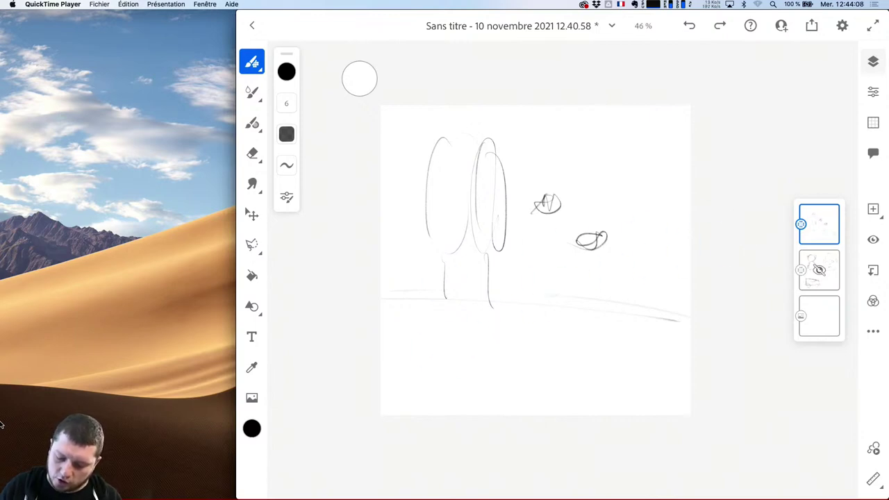
left_click_drag(624, 261, 693, 290)
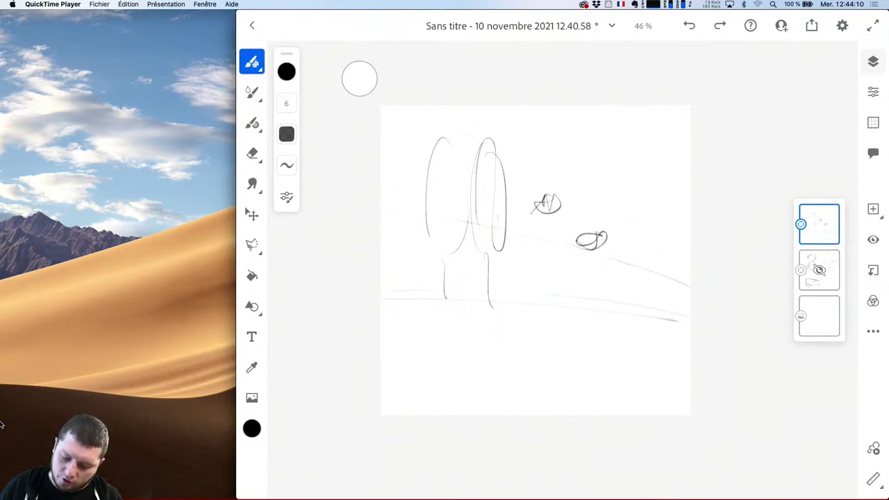
- Draw several long sweeping and near-horizontal foreground lines across the canvas below the trees
left_click_drag(382, 322, 691, 359)
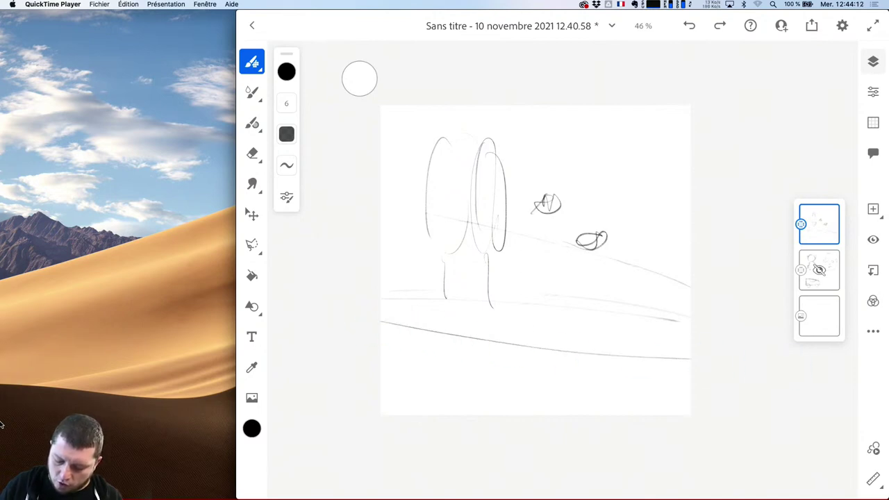
left_click_drag(352, 340, 665, 426)
left_click_drag(383, 318, 713, 358)
left_click_drag(441, 338, 690, 355)
left_click_drag(348, 353, 603, 424)
left_click_drag(386, 371, 391, 371)
left_click_drag(384, 334, 645, 393)
left_click_drag(444, 359, 595, 390)
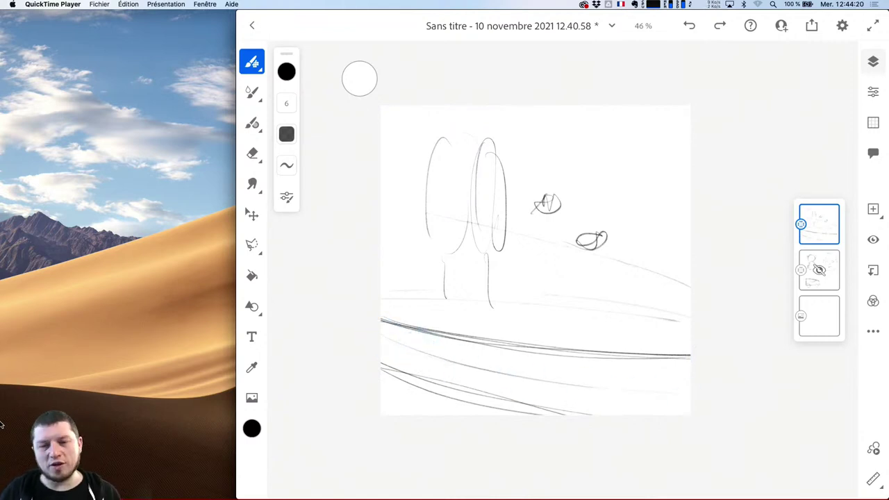
mouse_move(389, 342)
left_mouse_down()
mouse_move(724, 363)
mouse_move(673, 336)
left_mouse_up()
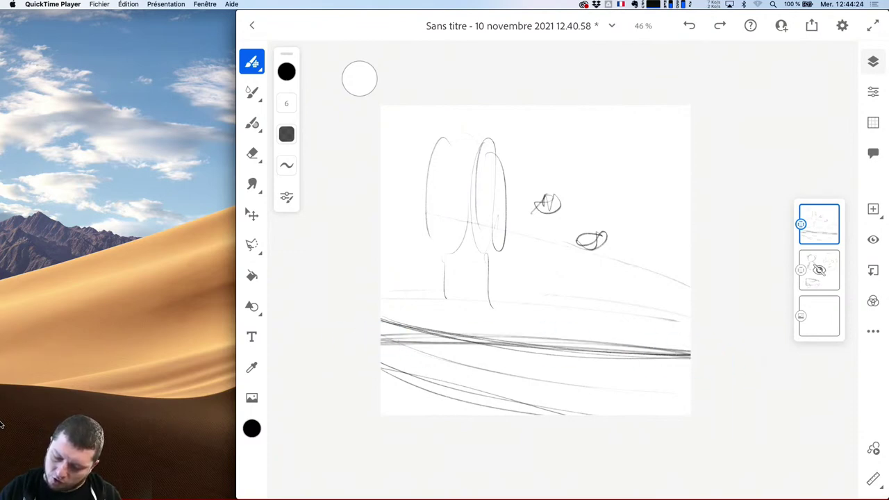
- Turn on the Graphique grid and set its opacity to 62 and its spacing to 290 px
left_click(873, 122)
left_click(828, 194)
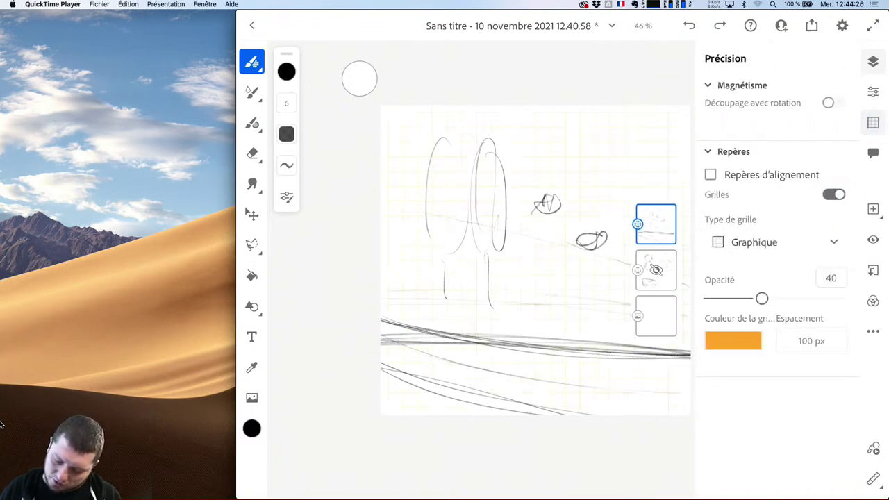
left_click_drag(762, 298, 791, 298)
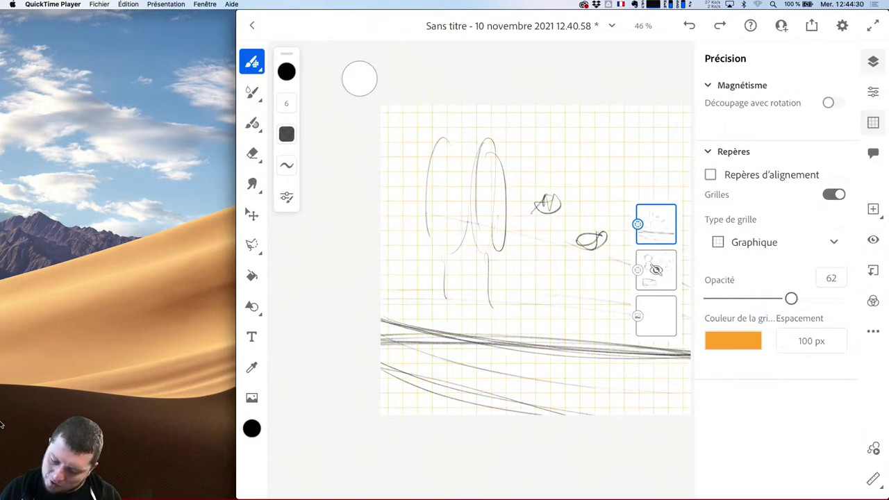
mouse_move(809, 346)
left_mouse_down()
mouse_move(830, 337)
mouse_move(813, 343)
left_mouse_up()
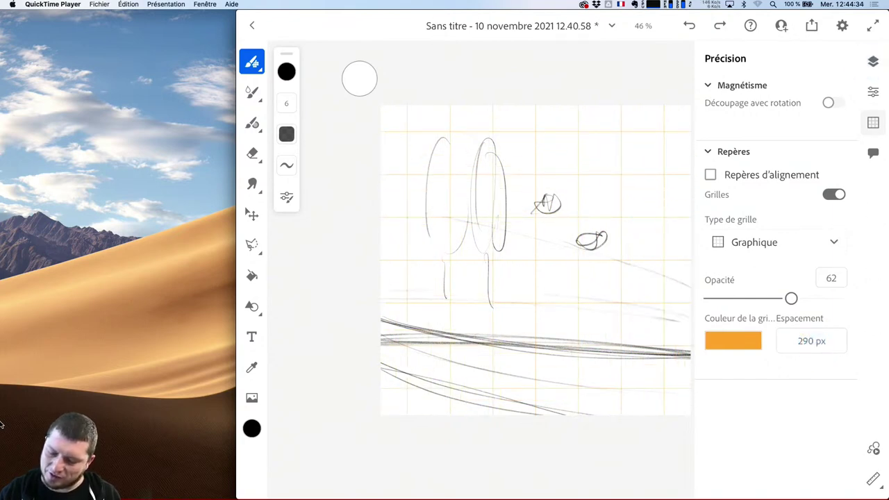
left_click(873, 123)
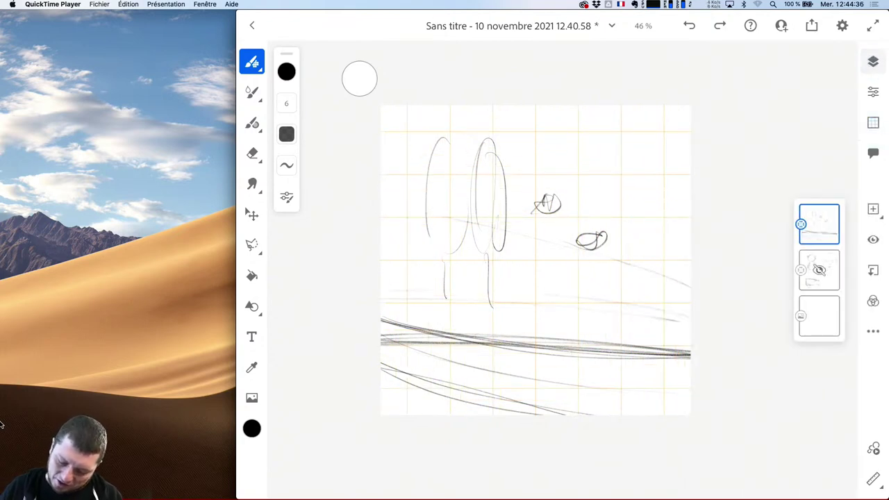
- Draw straight ground lines across the canvas along the grid and sketch a small arched shape on them below the trees
left_click_drag(382, 343, 690, 354)
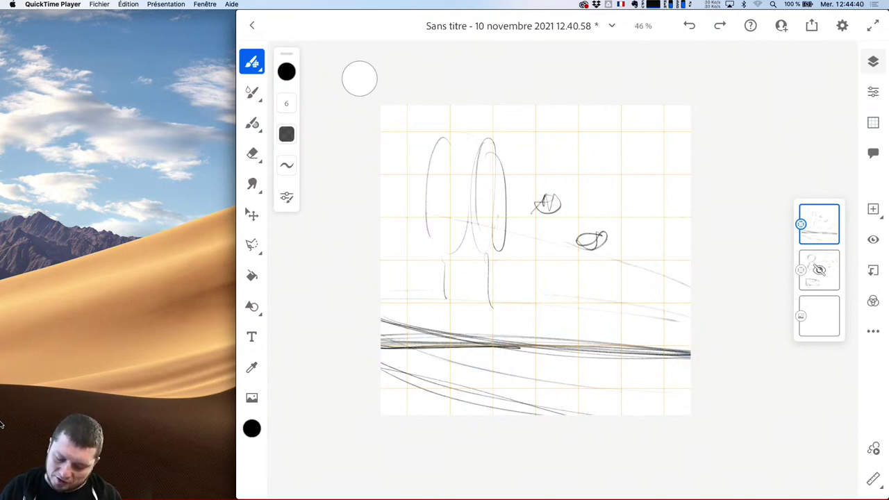
mouse_move(383, 340)
left_mouse_down()
mouse_move(410, 350)
mouse_move(693, 347)
left_mouse_up()
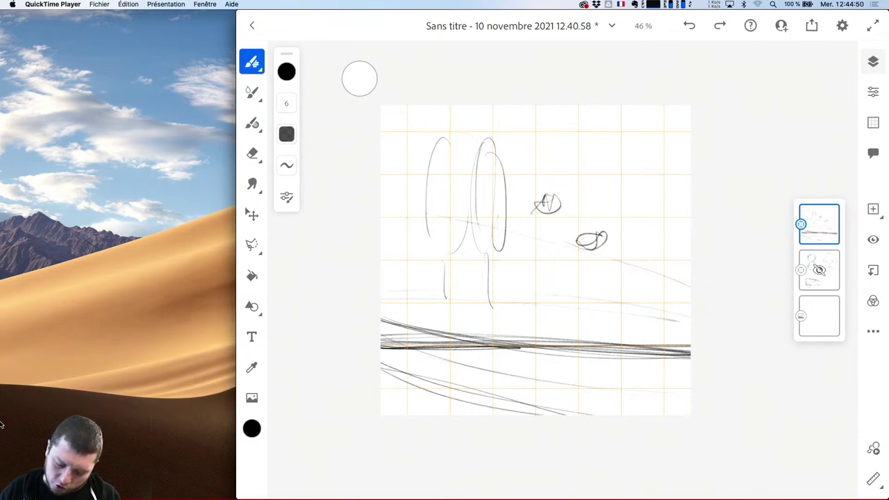
mouse_move(448, 340)
left_mouse_down()
mouse_move(456, 310)
mouse_move(435, 326)
mouse_move(459, 323)
mouse_move(432, 325)
mouse_move(446, 303)
mouse_move(459, 339)
left_mouse_up()
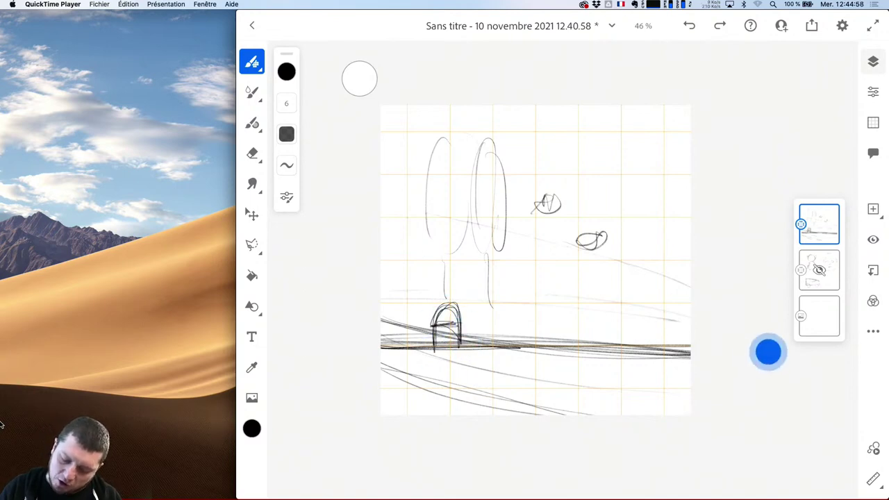
- Sketch an arc in the sky, darker outlines on the two trees, a rising hill line and a small cluster of buildings on it
mouse_move(684, 171)
left_mouse_down()
mouse_move(659, 180)
mouse_move(652, 206)
left_mouse_up()
mouse_move(433, 142)
left_mouse_down()
mouse_move(431, 248)
mouse_move(459, 252)
mouse_move(444, 268)
mouse_move(444, 299)
left_mouse_up()
mouse_move(483, 143)
left_mouse_down()
mouse_move(500, 146)
mouse_move(478, 248)
left_mouse_up()
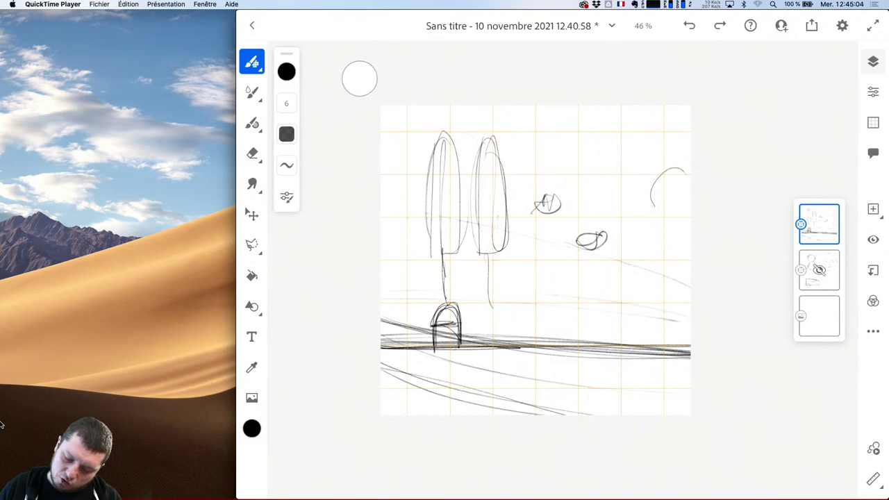
left_click_drag(478, 338, 688, 273)
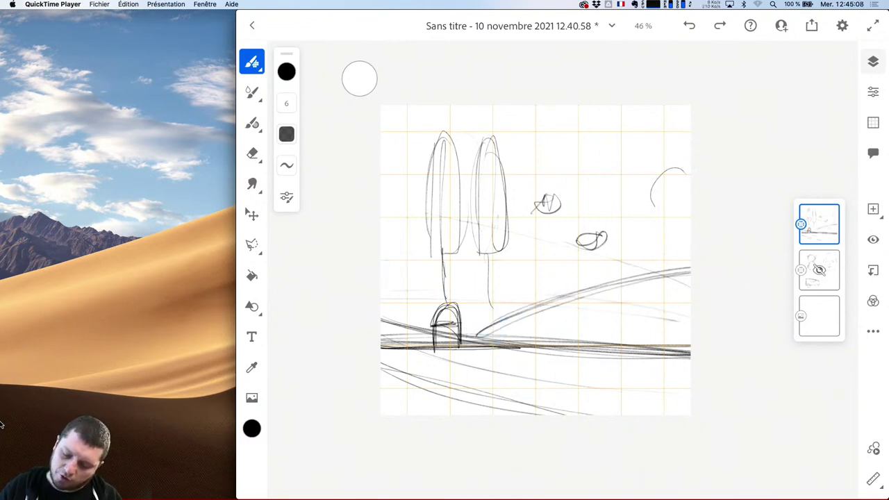
mouse_move(617, 281)
left_mouse_down()
mouse_move(666, 246)
mouse_move(643, 257)
mouse_move(619, 250)
mouse_move(636, 255)
mouse_move(627, 238)
mouse_move(619, 254)
mouse_move(684, 275)
mouse_move(605, 279)
left_mouse_up()
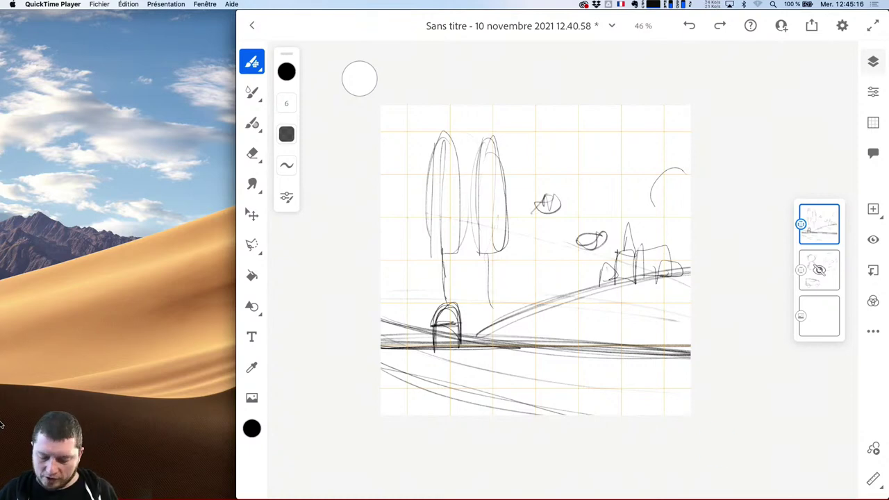
- Rename the document as Décor animé
left_click(842, 26)
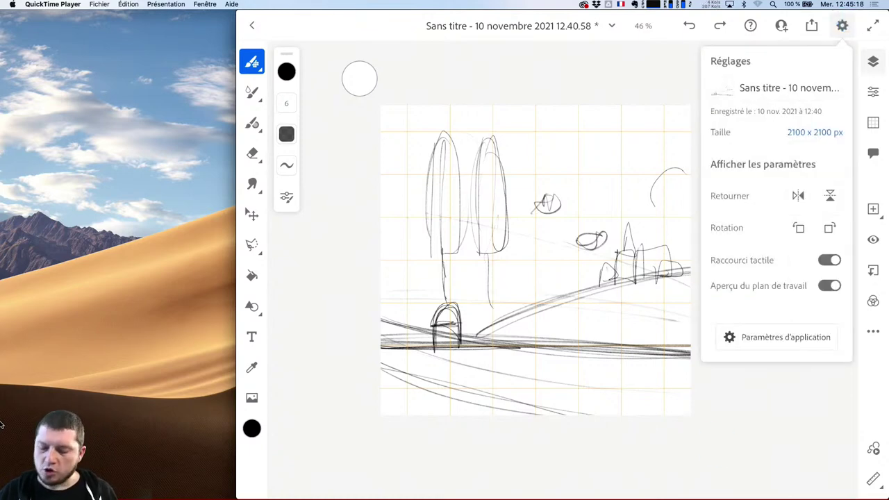
left_click(776, 95)
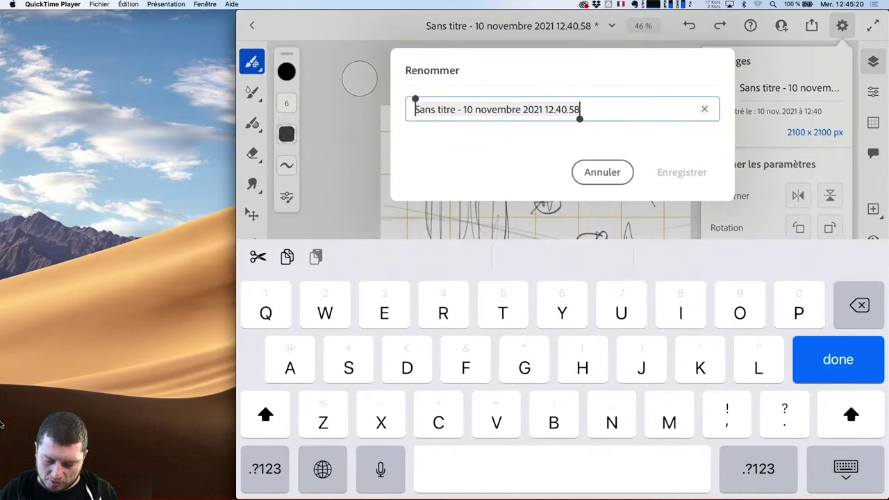
type("V")
key("BackSpace")
type("De")
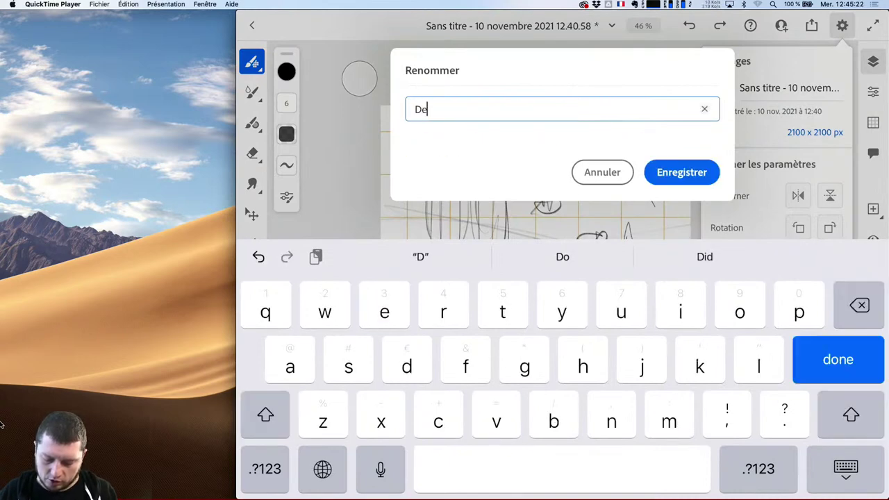
type("cor anime")
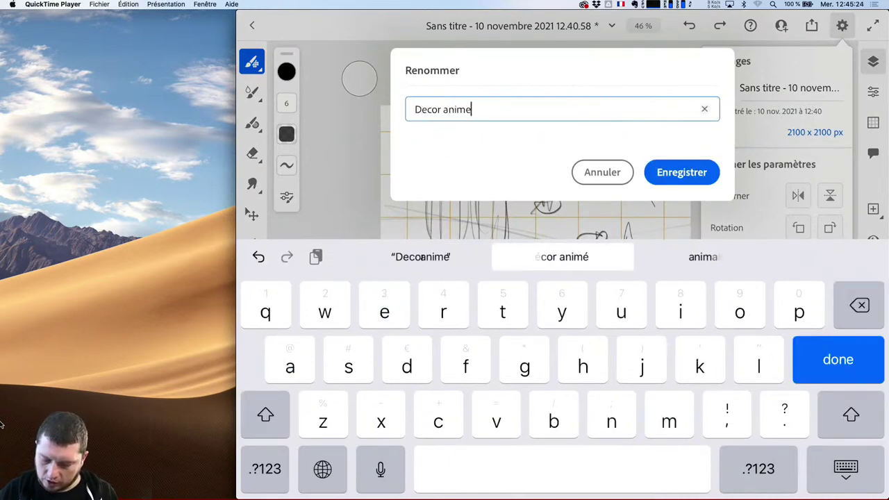
left_click(562, 257)
left_click(683, 172)
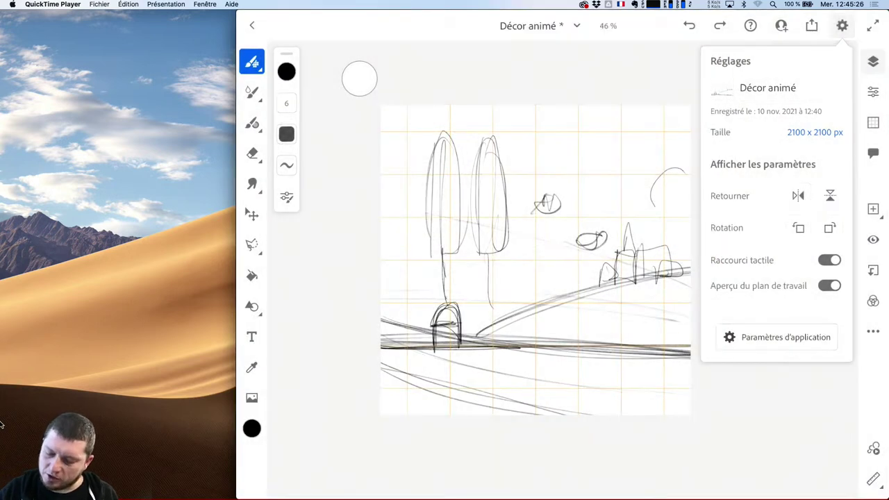
left_click(842, 26)
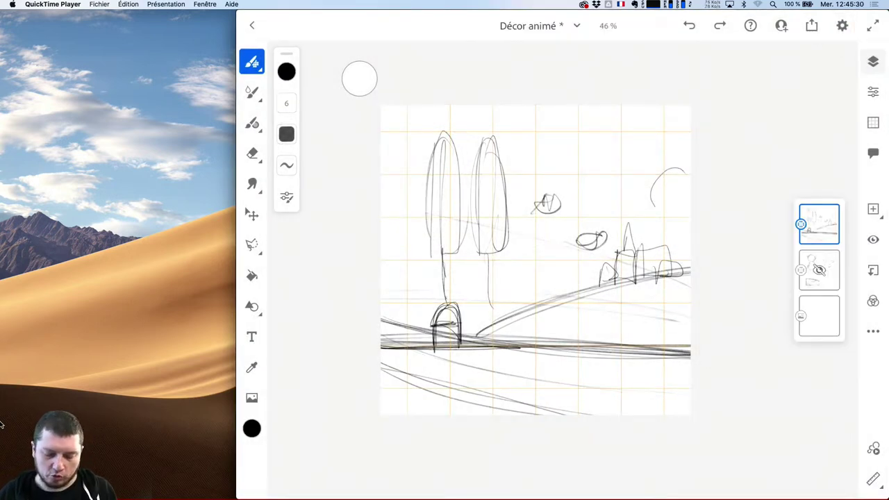
- Browse the pixel brush categories, including the Peinture set and the additional brush libraries
left_click(251, 123)
left_click(252, 62)
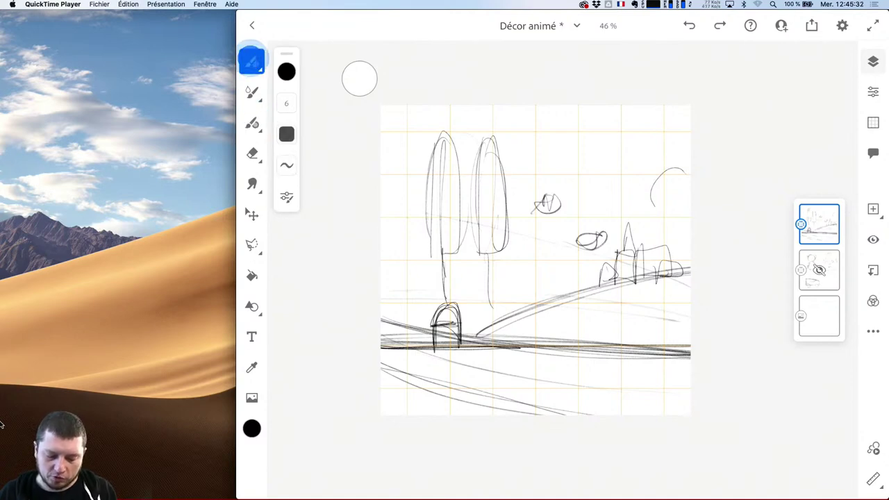
left_click(251, 62)
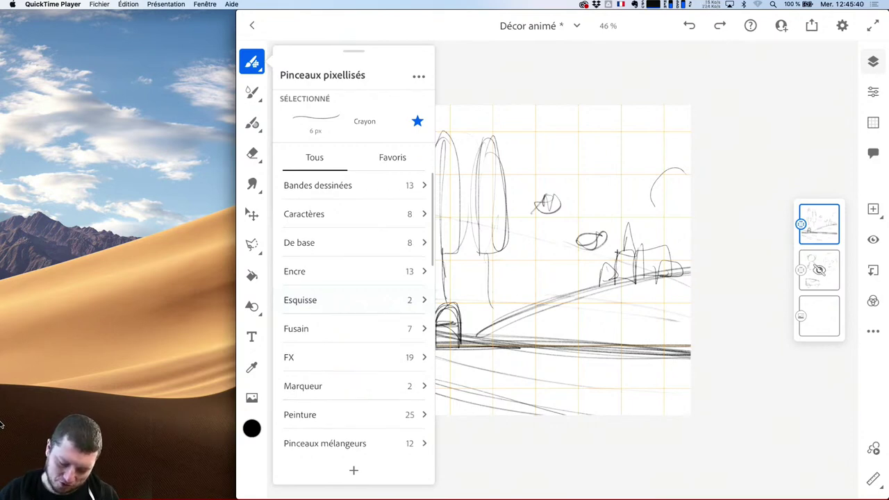
left_click(334, 415)
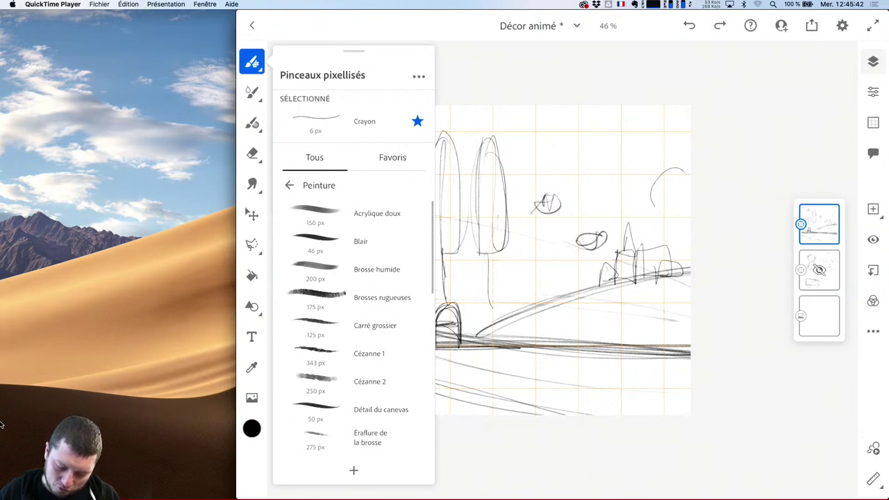
left_click(289, 185)
left_click_drag(376, 417, 389, 177)
left_click_drag(369, 433, 354, 282)
- Look through the seasonal brush sets offered under Découvrir de nouveaux pinceaux
left_click(359, 471)
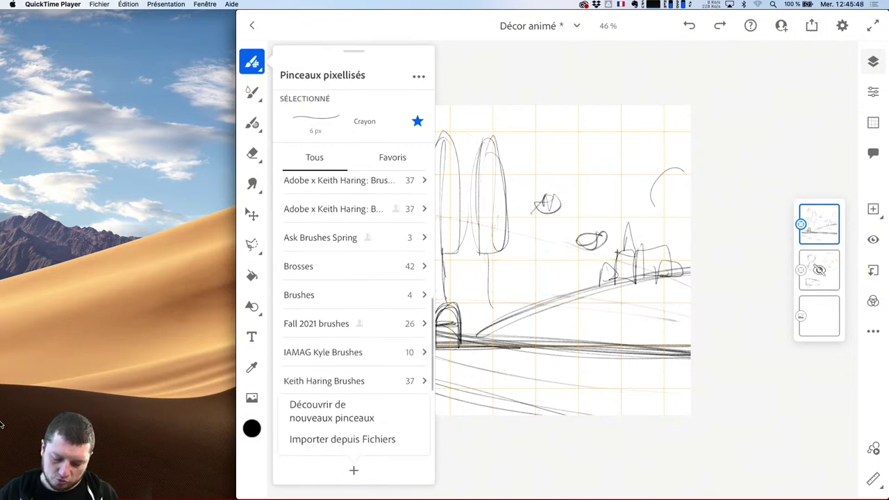
left_click(357, 411)
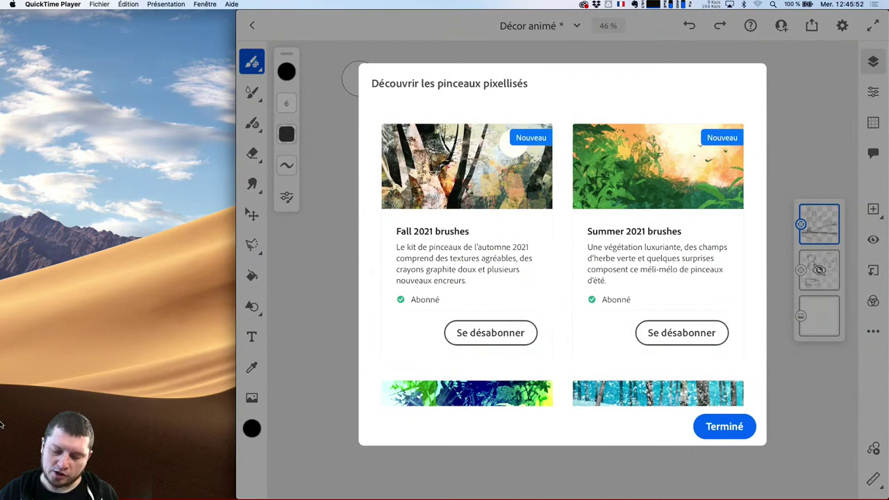
left_click_drag(493, 264, 493, 204)
left_click_drag(568, 346, 566, 134)
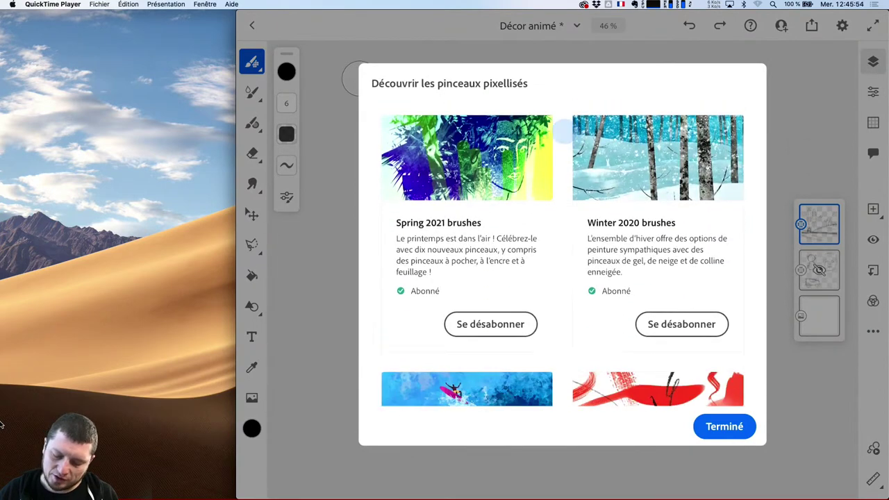
left_click_drag(552, 276, 552, 104)
left_click_drag(579, 182, 580, 361)
left_click_drag(579, 294, 579, 242)
left_click(723, 427)
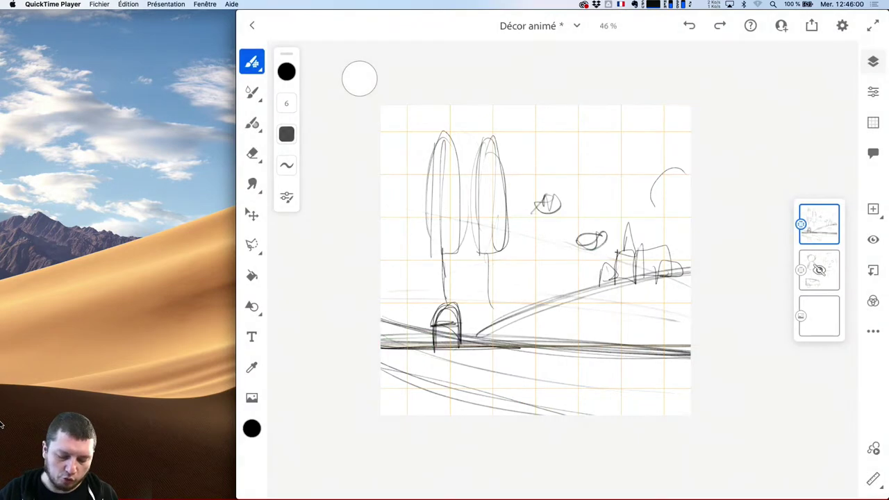
- Select the Double Edge pixel brush from the Fall 2021 brushes
left_click(251, 61)
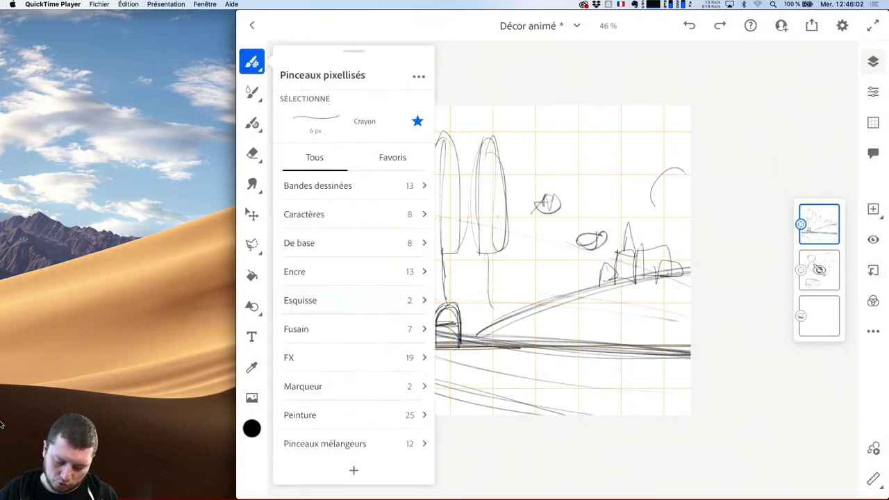
left_click_drag(355, 417, 354, 208)
left_click_drag(375, 417, 376, 308)
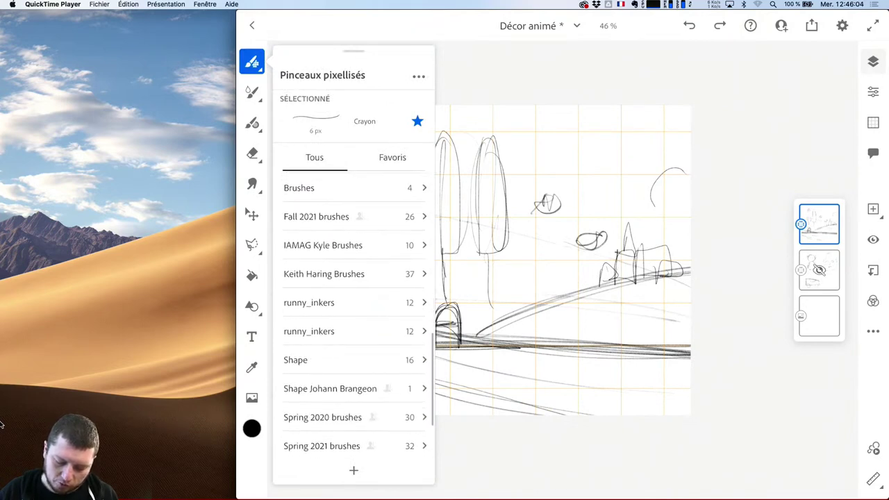
left_click(316, 214)
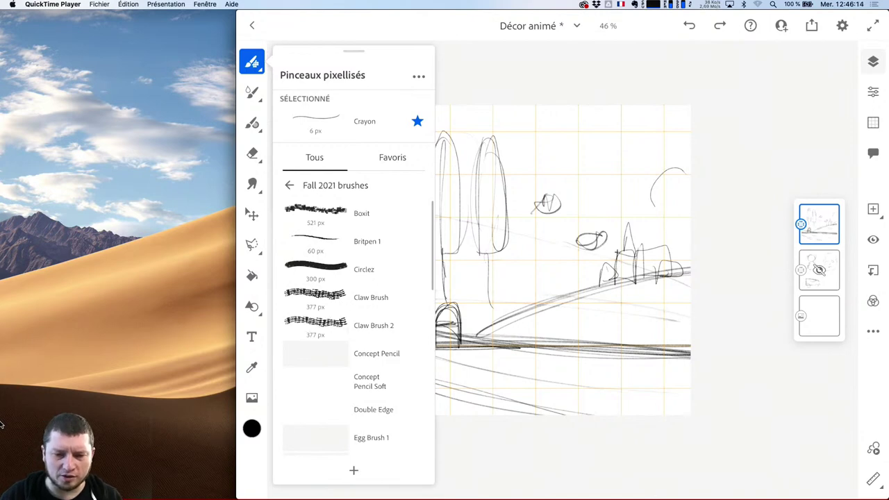
left_click_drag(377, 418, 396, 286)
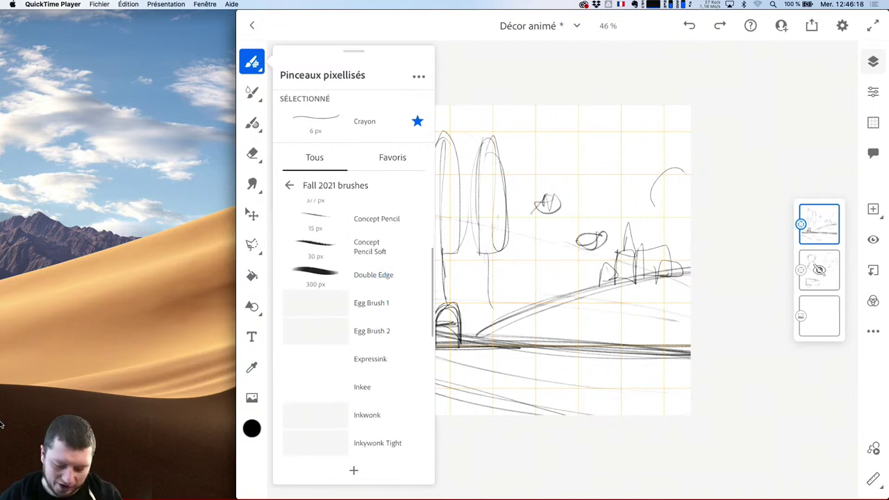
left_click(329, 301)
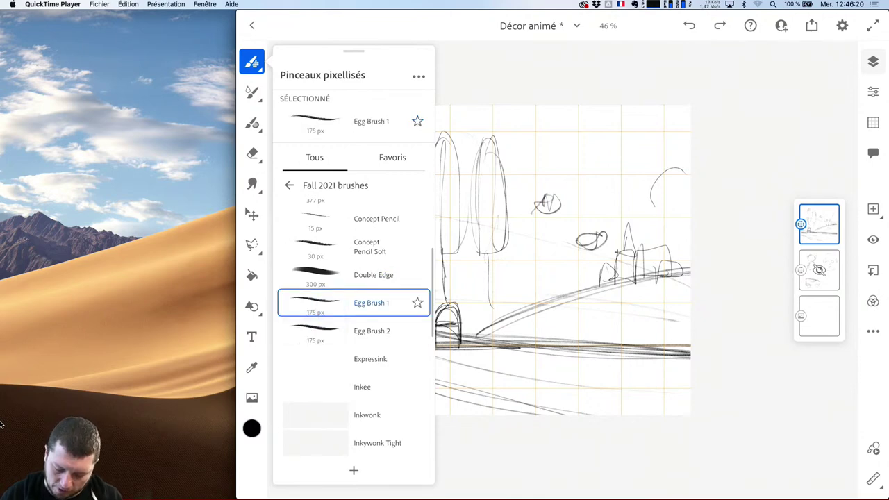
left_click(318, 270)
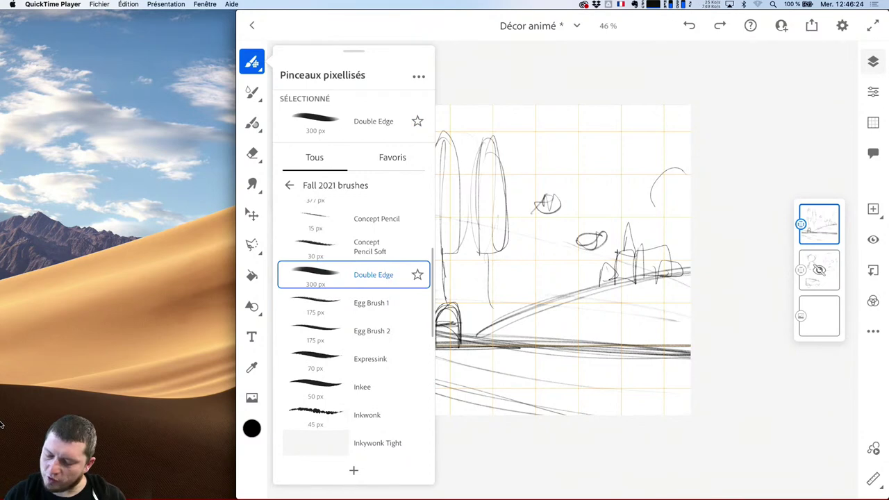
left_click(252, 62)
- Add a layer above the sketch and paint a solid bright lime-green ground band across the lower part of the canvas
left_click(873, 209)
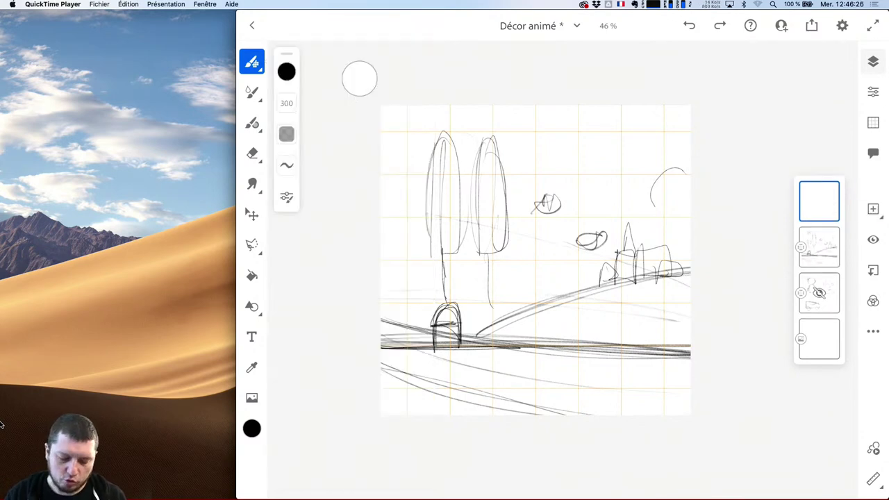
left_click(253, 62)
left_click(252, 62)
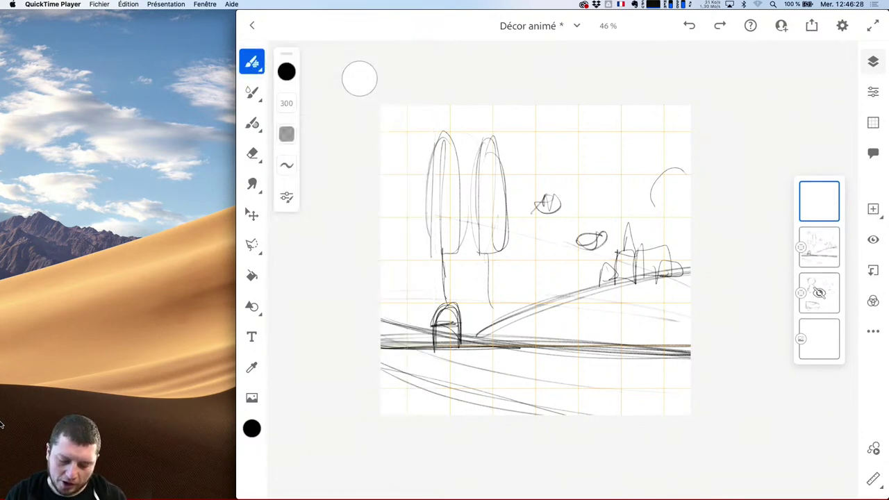
left_click(286, 71)
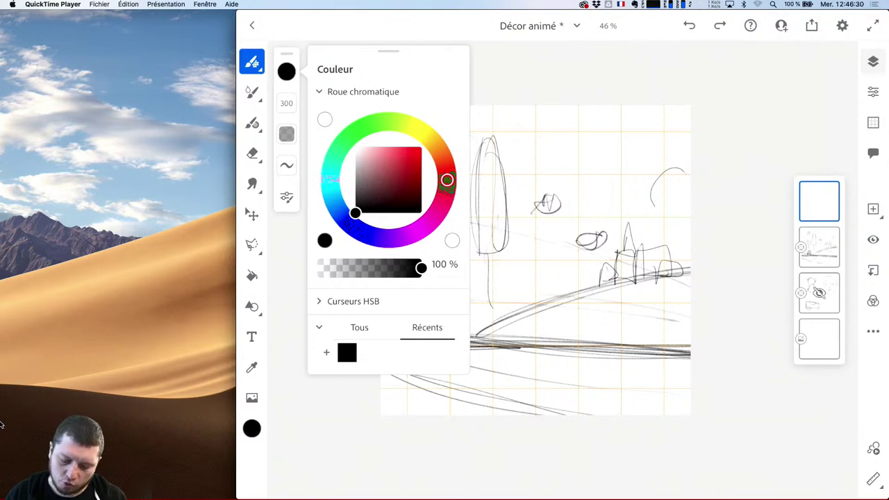
left_click(336, 149)
left_click_drag(393, 157, 416, 152)
left_click(362, 134)
left_click_drag(362, 134, 396, 122)
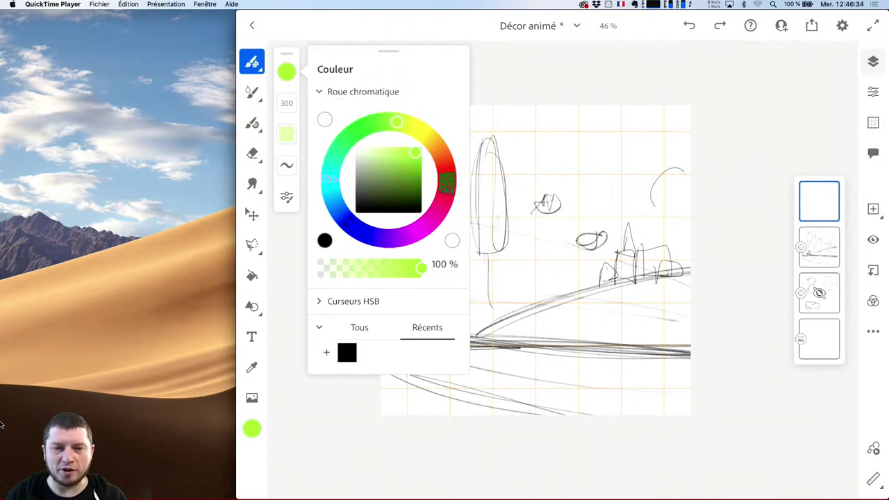
scroll(632, 360, "down", 3)
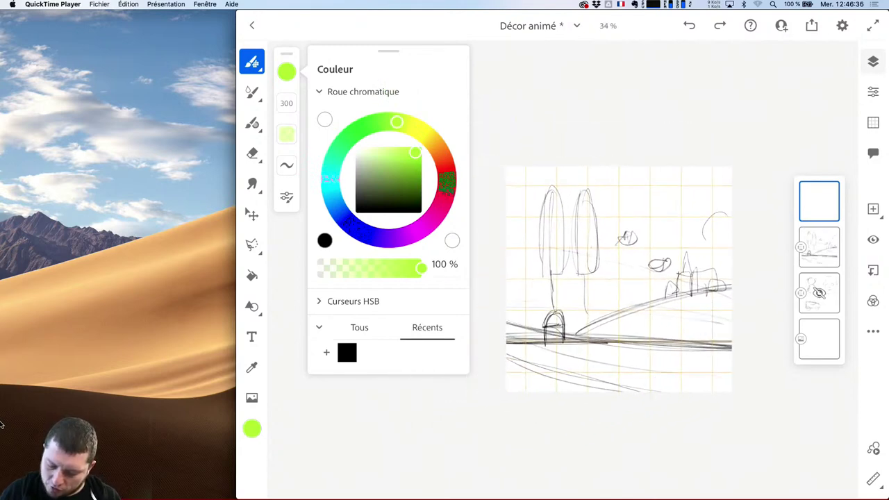
mouse_move(511, 347)
left_mouse_down()
mouse_move(718, 353)
mouse_move(552, 357)
mouse_move(709, 382)
mouse_move(508, 389)
left_mouse_up()
- Set the brush colour to a slightly darker green
left_click(286, 71)
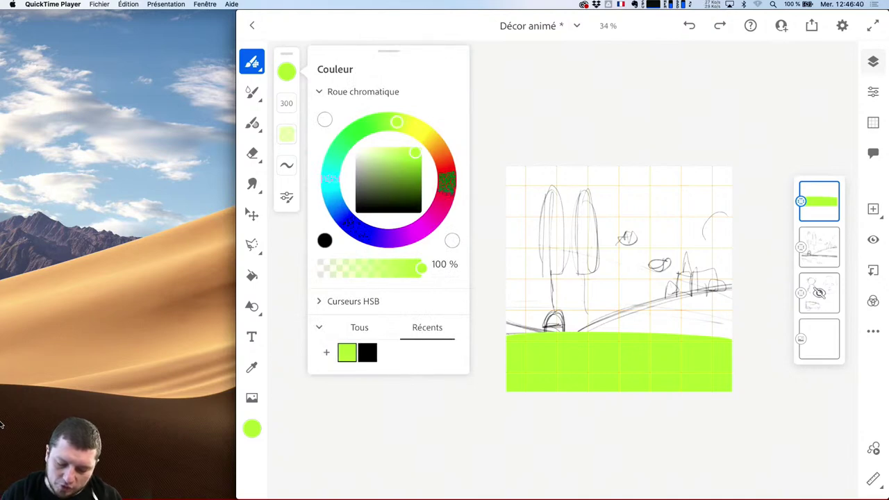
left_click_drag(415, 154, 413, 173)
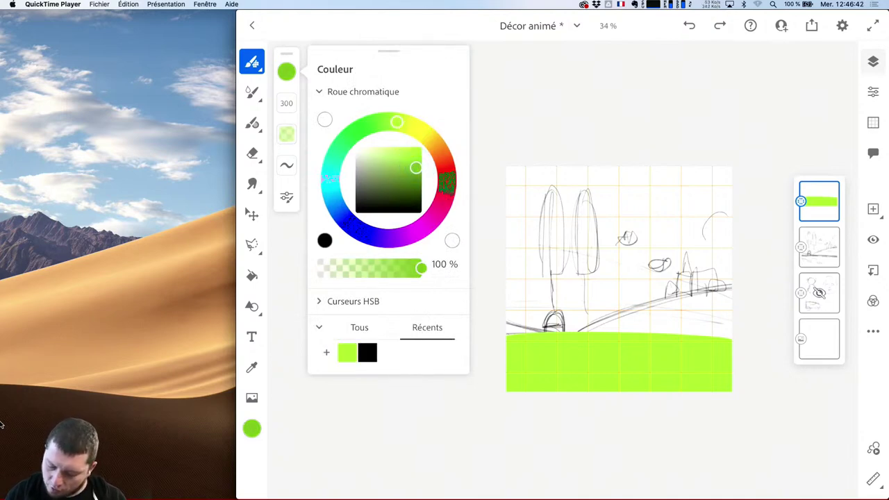
- Try shading the lime-green ground band with darker green strokes
left_click(556, 361)
mouse_move(556, 361)
left_mouse_down()
mouse_move(495, 370)
mouse_move(692, 368)
mouse_move(477, 379)
mouse_move(797, 398)
left_mouse_up()
left_click_drag(528, 340, 653, 361)
left_click_drag(653, 288, 674, 312)
left_click(655, 389)
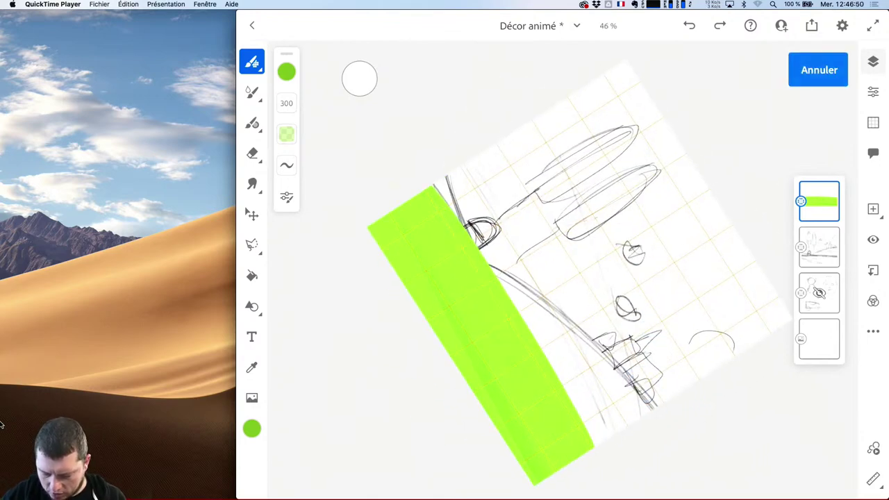
left_click_drag(638, 287, 640, 309)
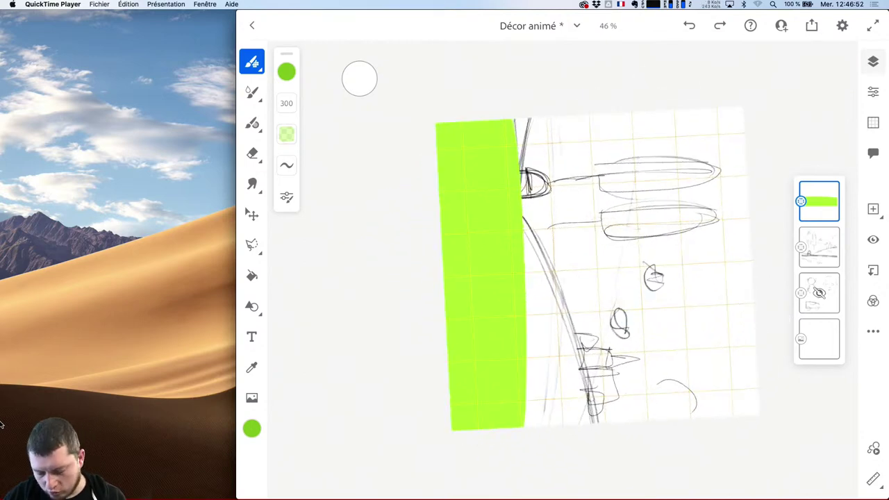
- Lower the opacity of the Graphique grid so it no longer distracts from the painting
left_click(873, 123)
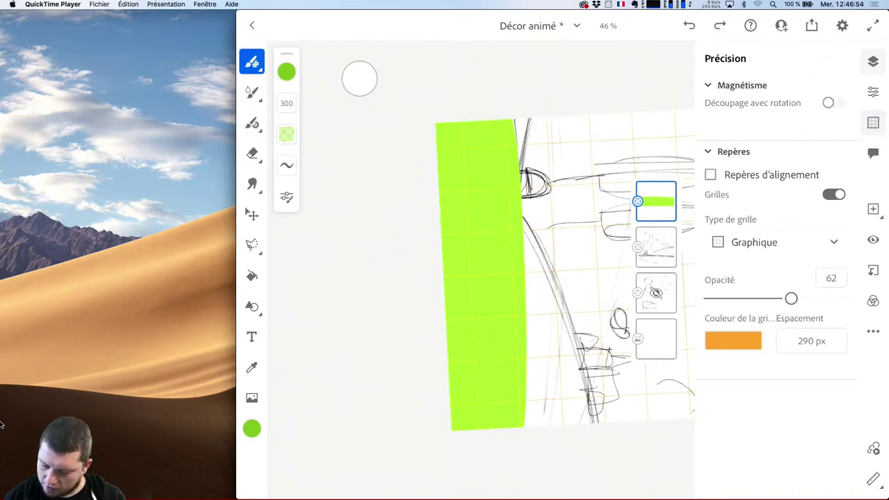
mouse_move(791, 298)
left_mouse_down()
mouse_move(721, 306)
mouse_move(732, 299)
left_mouse_up()
left_click(873, 122)
- Shade the horizon edge of the ground band with a long soft darker green stroke
left_click_drag(626, 205, 589, 332)
left_click_drag(627, 254, 657, 251)
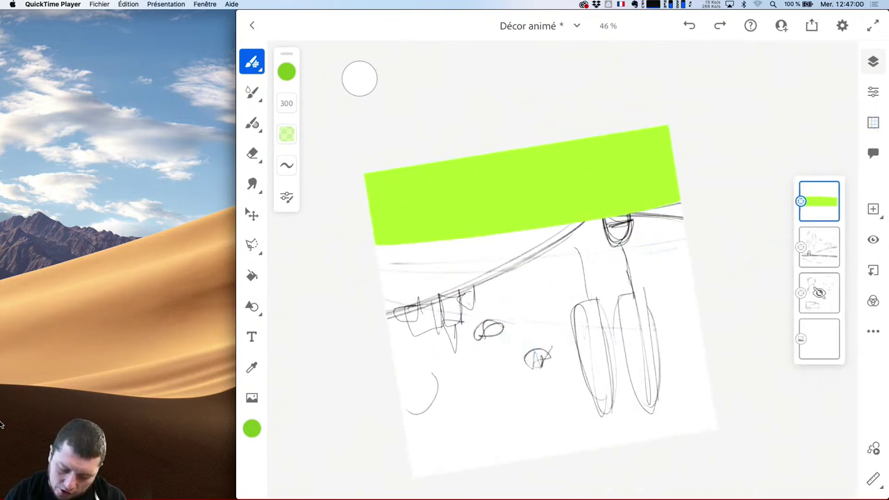
left_click_drag(387, 245, 485, 232)
left_click(619, 305)
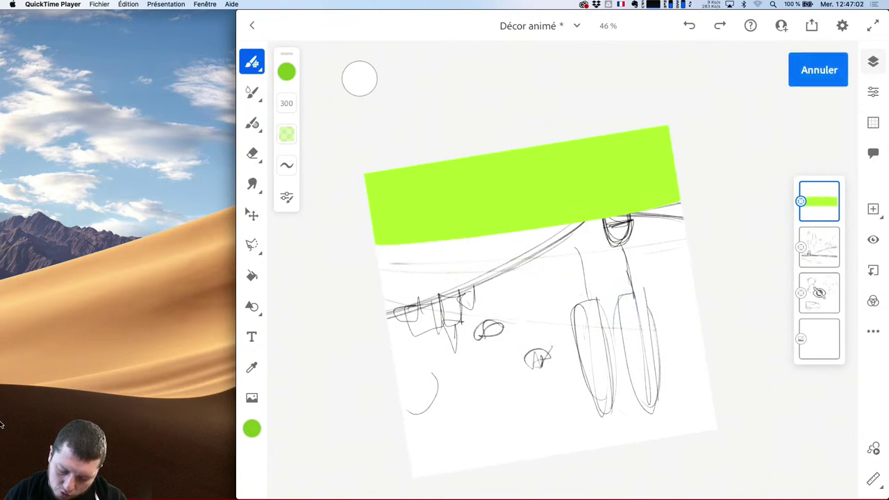
mouse_move(377, 238)
left_mouse_down()
mouse_move(687, 186)
mouse_move(496, 220)
mouse_move(388, 225)
mouse_move(370, 233)
mouse_move(455, 234)
mouse_move(642, 200)
mouse_move(404, 225)
mouse_move(706, 182)
left_mouse_up()
left_click(583, 316)
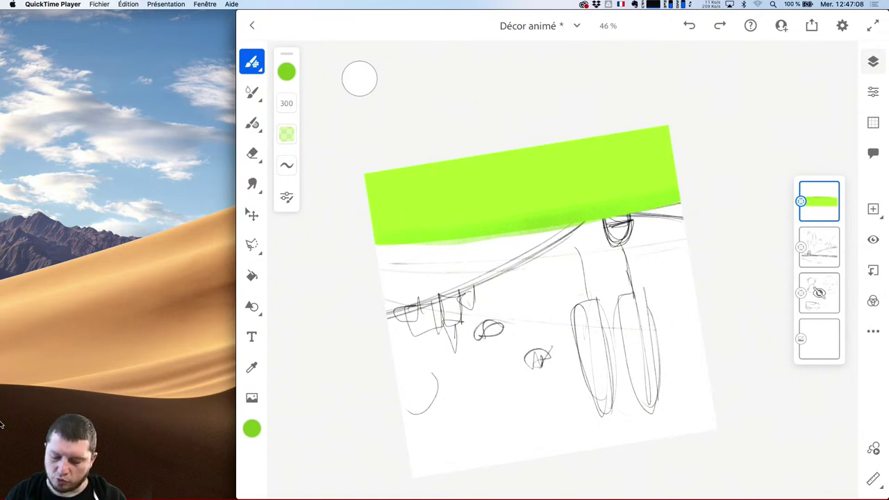
- Undo the soft horizon shading and try repainting it with darker green strokes along the ground band's edge
left_click(550, 378)
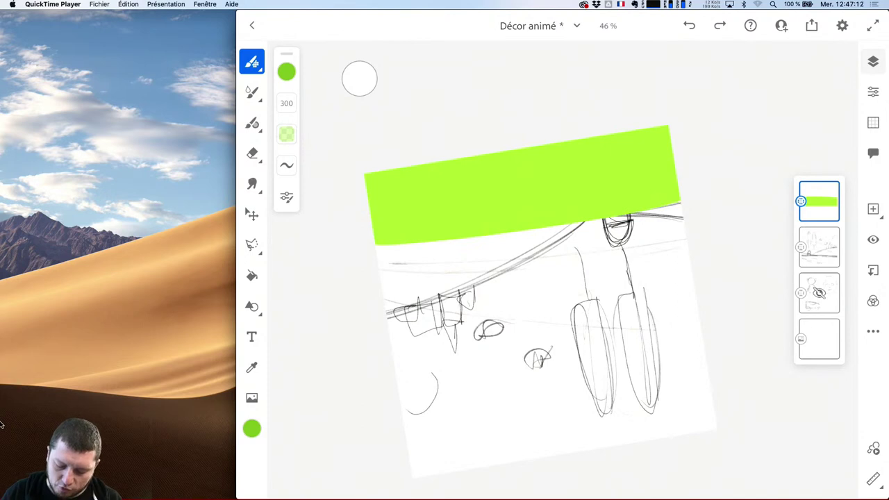
mouse_move(368, 239)
left_mouse_down()
mouse_move(464, 242)
mouse_move(570, 221)
left_mouse_up()
left_click(574, 338)
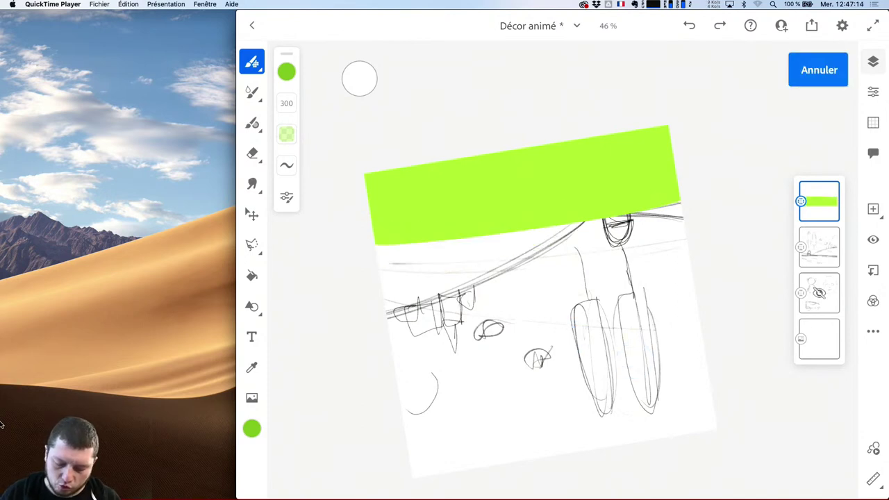
left_click_drag(375, 241, 541, 224)
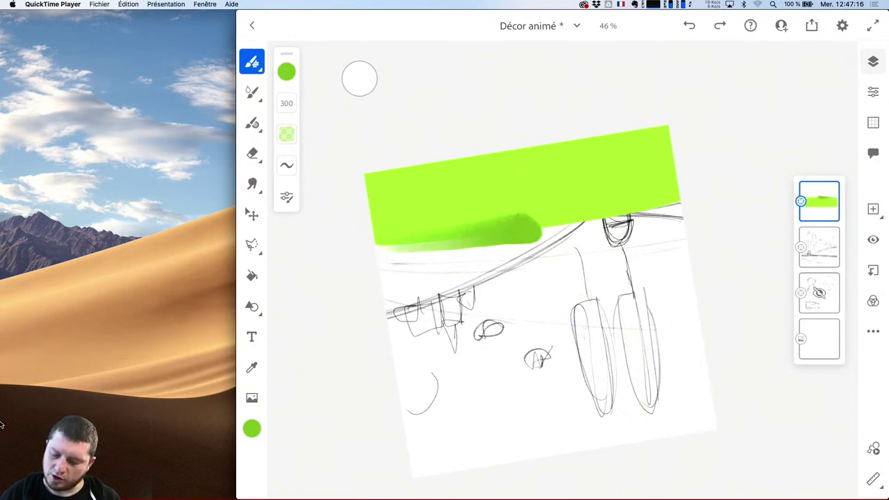
key("ctrl+z")
- Lock the transparency of the ground layer and choose Egg Brush 1 from the Fall 2021 brushes
left_click(873, 331)
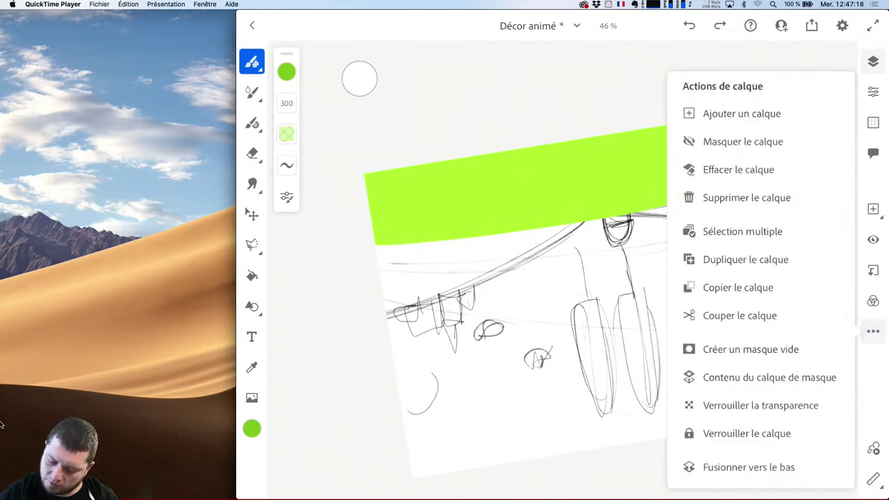
left_click(760, 406)
left_click(252, 62)
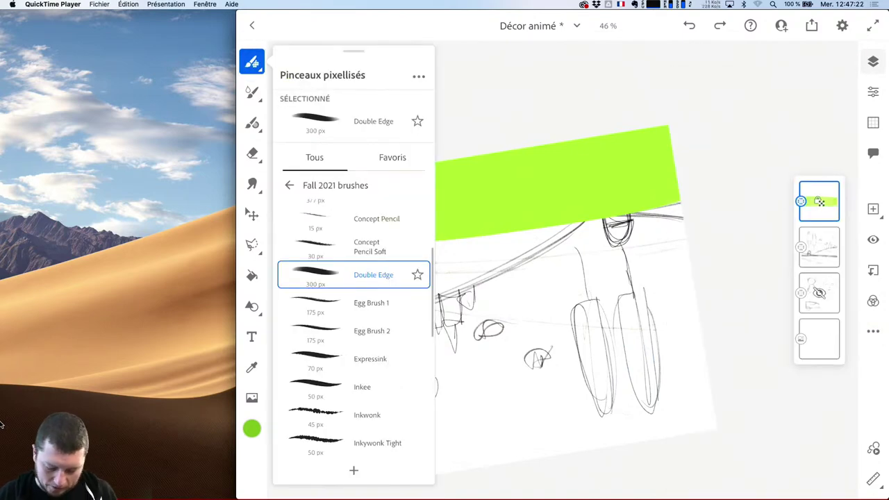
left_click(375, 304)
left_click(561, 219)
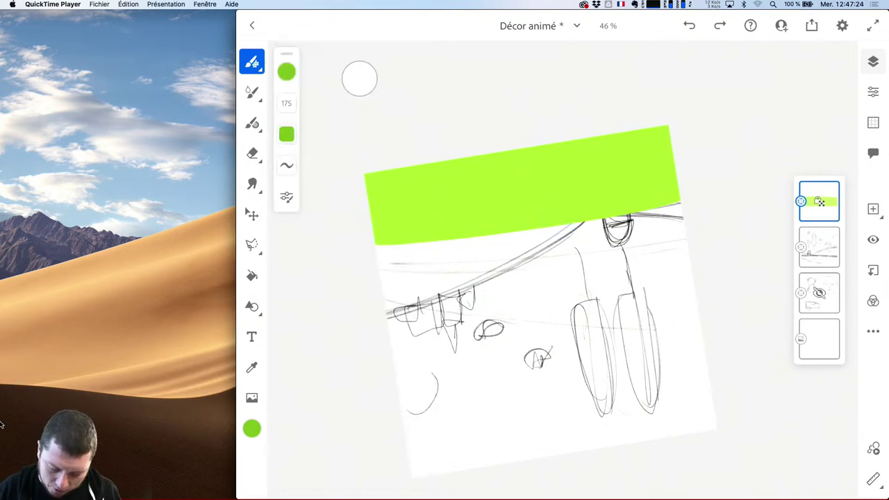
- Set the brush size to 296 and texture the ground band's horizon edge with a grassy darker green stroke
mouse_move(375, 240)
left_mouse_down()
mouse_move(514, 234)
mouse_move(688, 205)
left_mouse_up()
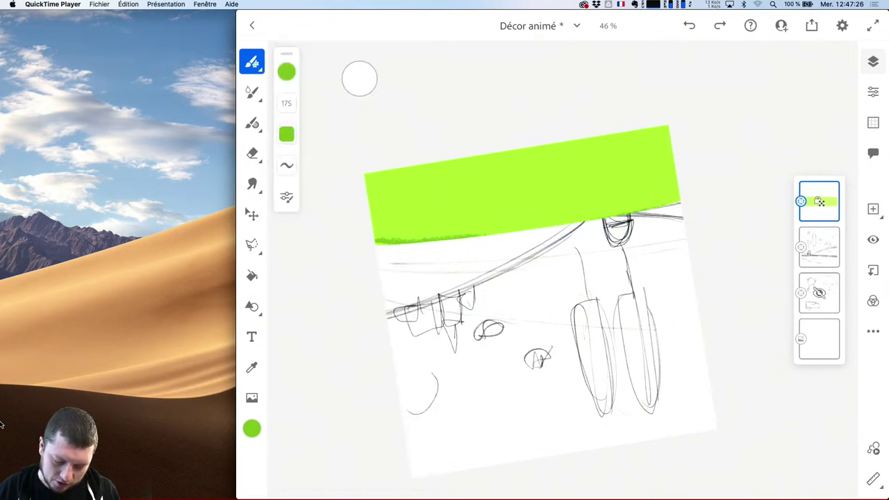
key("ctrl+z")
mouse_move(287, 91)
left_mouse_down()
mouse_move(271, 66)
mouse_move(274, 74)
left_mouse_up()
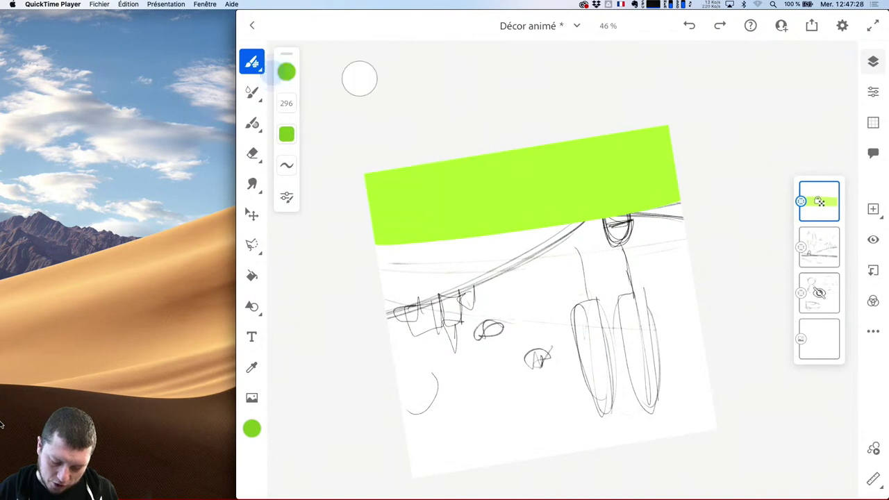
left_click(375, 237)
mouse_move(375, 237)
left_mouse_down()
mouse_move(490, 237)
mouse_move(635, 212)
mouse_move(379, 245)
mouse_move(463, 240)
mouse_move(671, 203)
mouse_move(390, 234)
mouse_move(524, 230)
left_mouse_up()
key("ctrl+z")
left_click(582, 314)
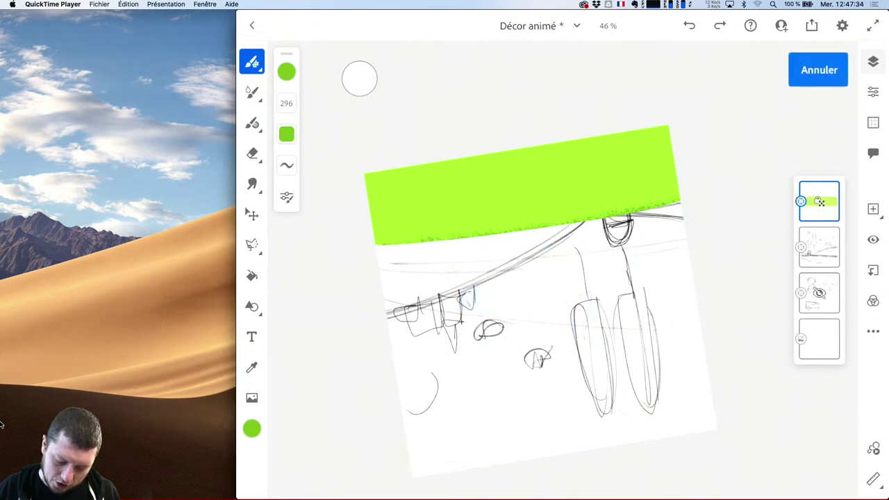
mouse_move(370, 255)
left_mouse_down()
mouse_move(396, 242)
mouse_move(508, 239)
mouse_move(707, 199)
left_mouse_up()
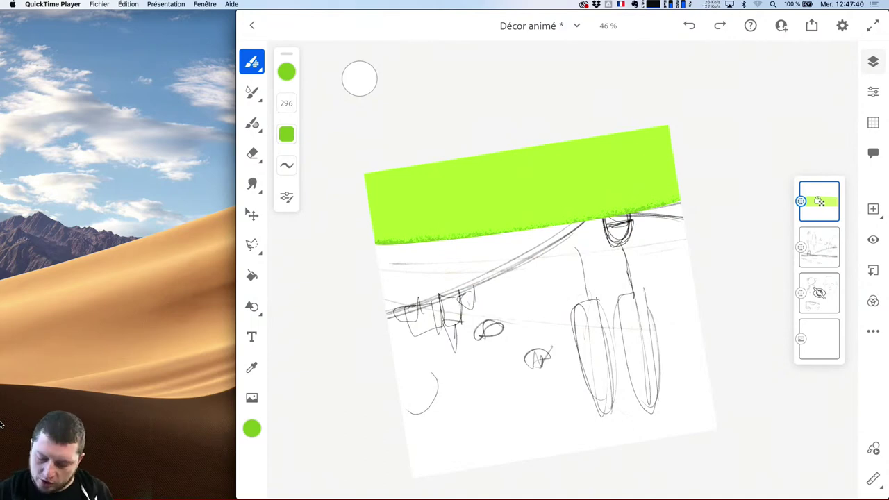
- Add a new empty layer above the green ground layer and turn the canvas back upright
left_click(873, 208)
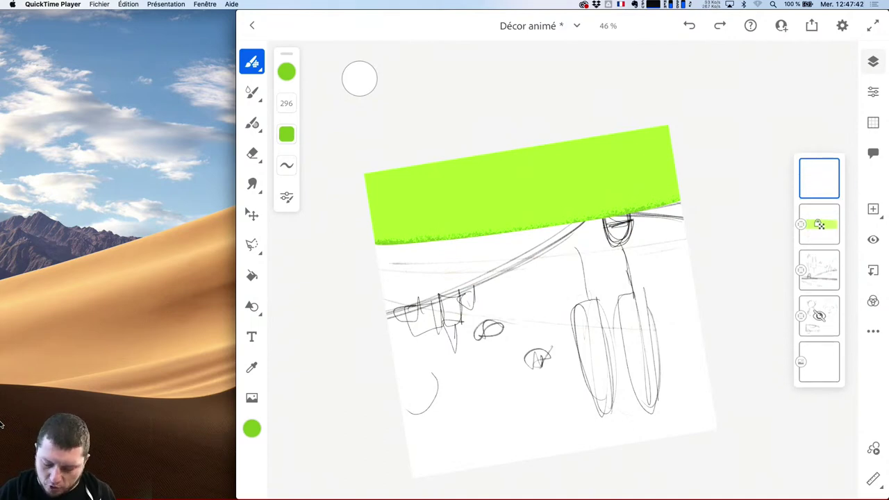
scroll(644, 332, "down", 5)
left_click_drag(525, 415, 519, 411)
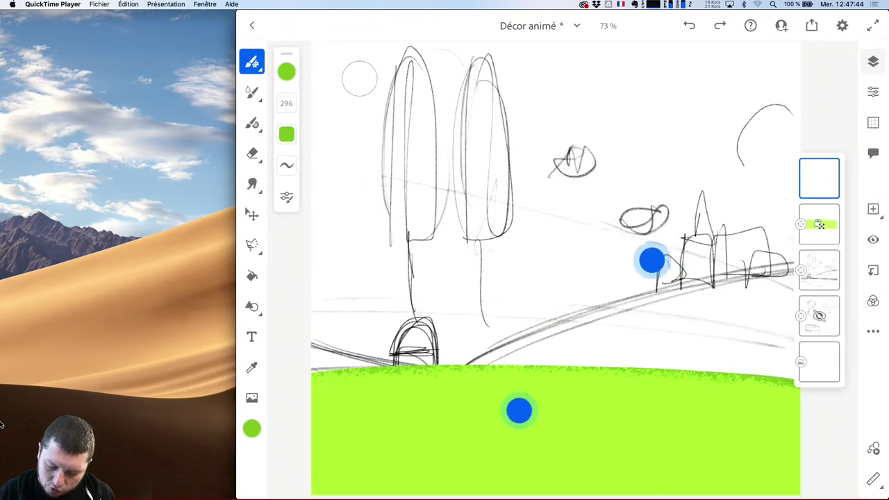
left_click_drag(652, 259, 598, 320)
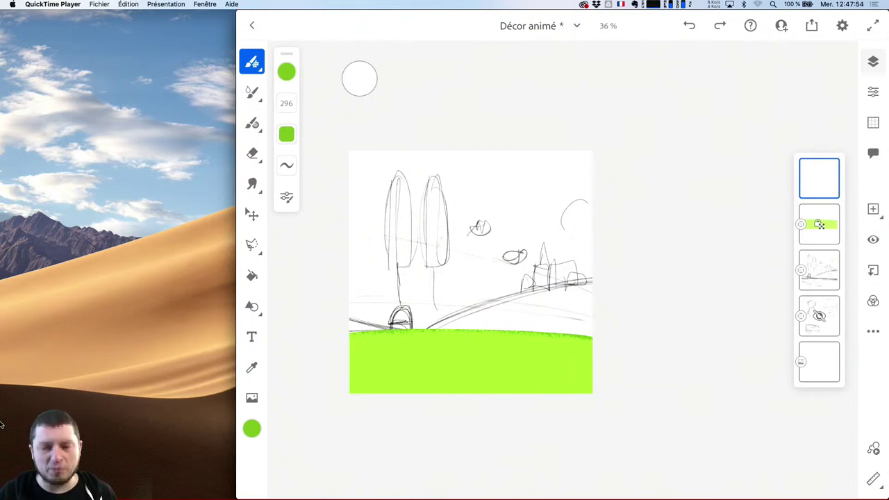
- Set the brush colour to a paler, slightly cooler green at 100 % opacity, starting from the recent lime green
left_click(286, 72)
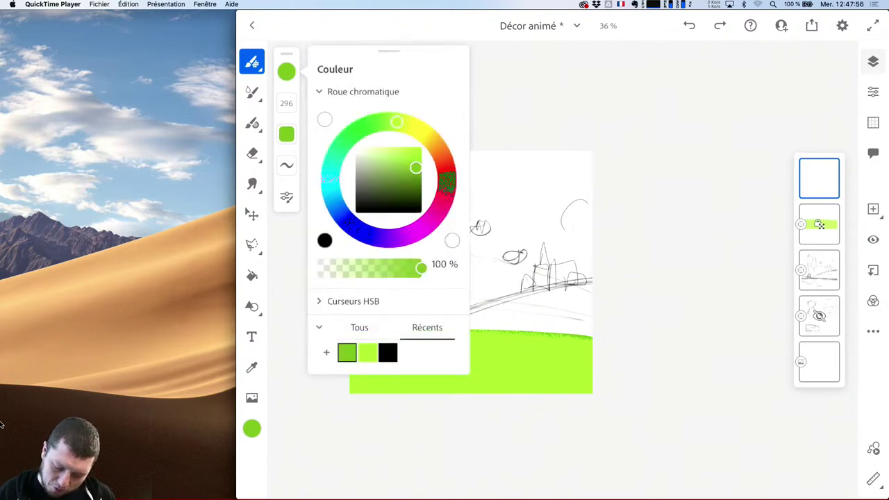
left_click(367, 352)
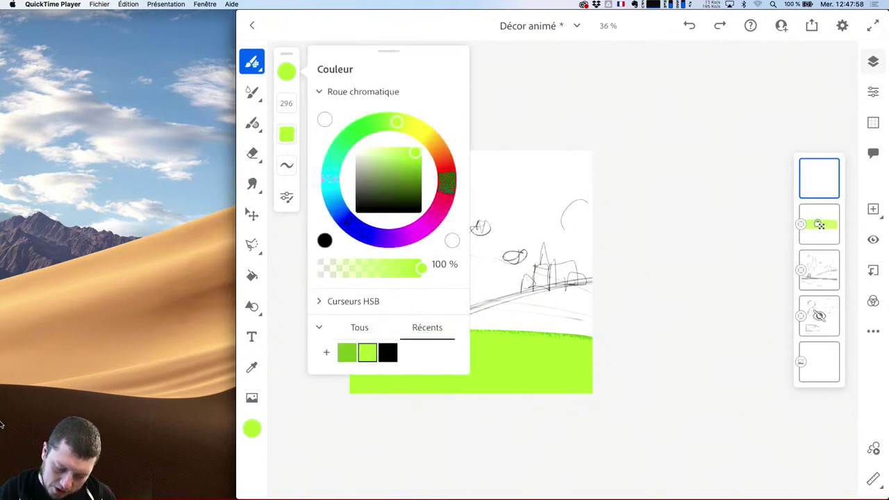
left_click_drag(396, 122, 405, 124)
left_click(405, 123)
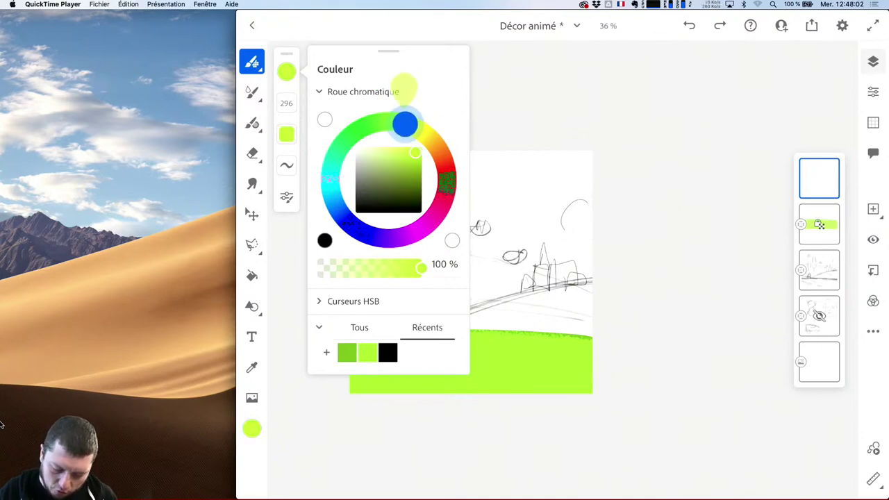
left_click_drag(408, 158, 407, 153)
left_click_drag(393, 123, 385, 121)
left_click_drag(405, 151, 401, 144)
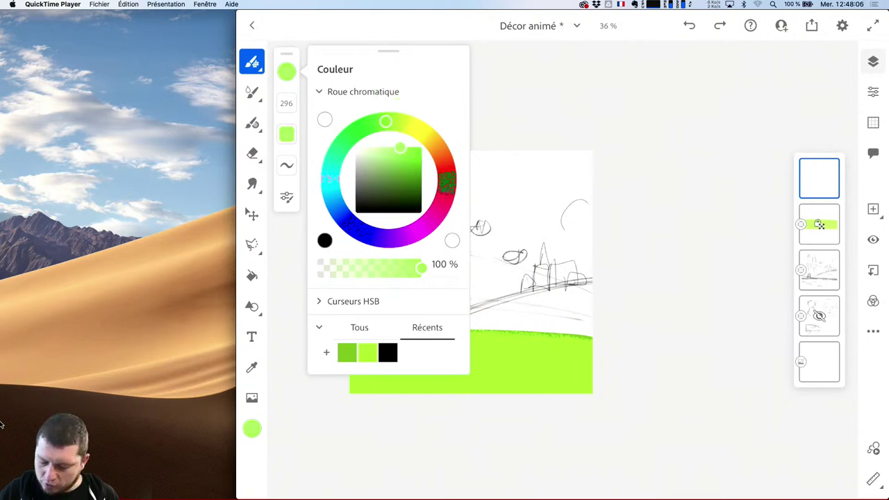
left_click(360, 78)
left_click(287, 72)
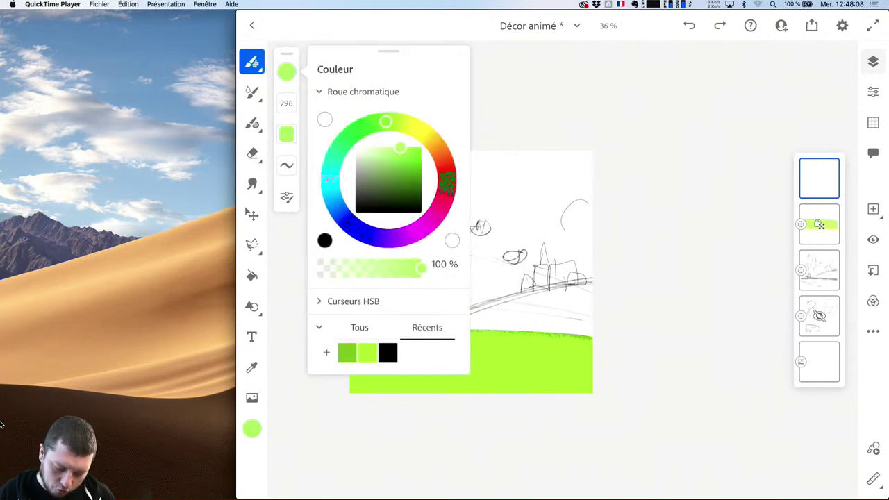
- Paint a rounded pale green hill rising behind the ground band using the Double Edge brush at size 300
left_click(252, 61)
left_click(371, 277)
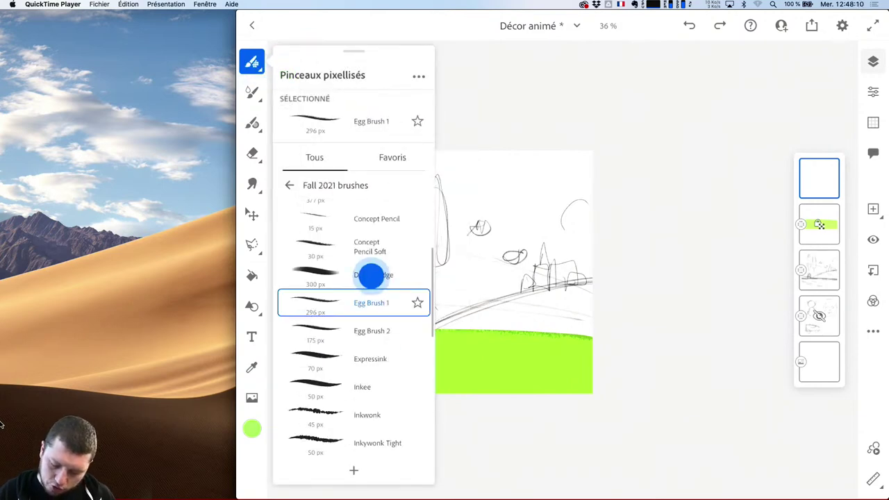
left_click(534, 289)
mouse_move(430, 339)
left_mouse_down()
mouse_move(512, 312)
mouse_move(618, 304)
mouse_move(544, 310)
mouse_move(540, 323)
mouse_move(610, 340)
mouse_move(456, 334)
mouse_move(419, 347)
mouse_move(420, 301)
mouse_move(555, 325)
mouse_move(583, 368)
left_mouse_up()
key("ctrl+z")
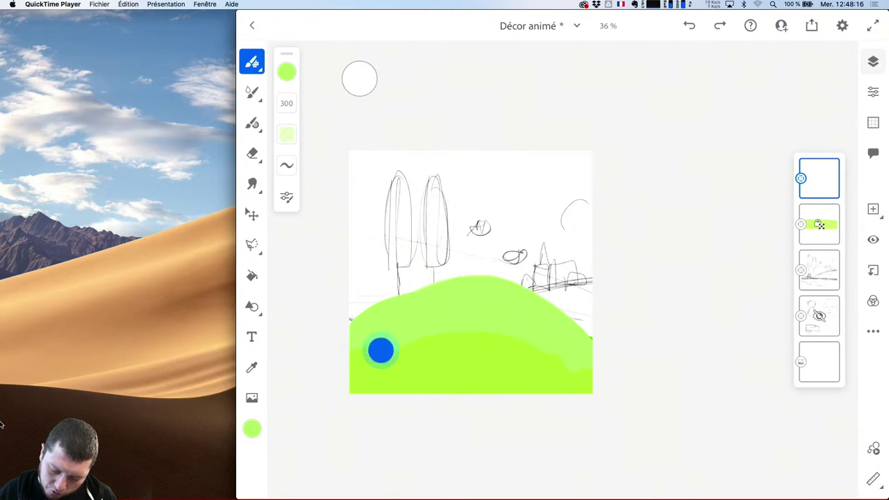
key("ctrl+z")
mouse_move(369, 345)
left_mouse_down()
mouse_move(447, 297)
mouse_move(567, 338)
mouse_move(428, 315)
mouse_move(392, 337)
mouse_move(548, 341)
mouse_move(452, 343)
left_mouse_up()
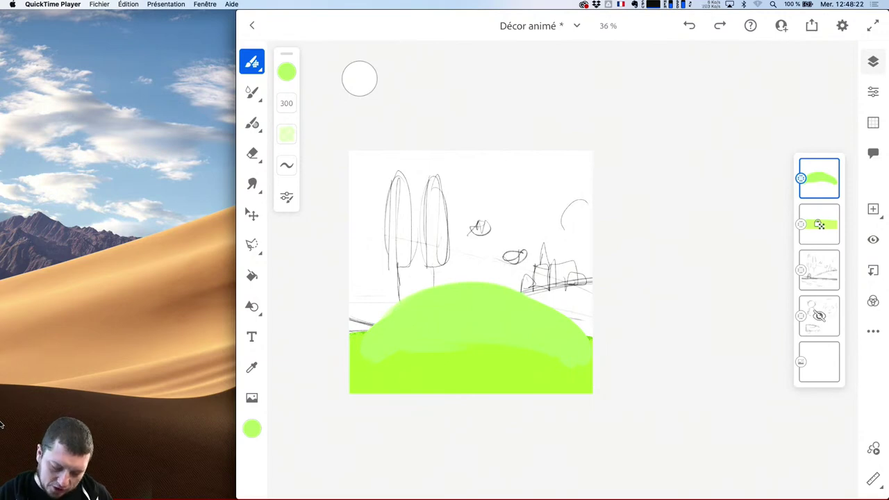
- Lock the transparency of the hill layer and switch the brush back to Egg Brush 1
left_click(287, 71)
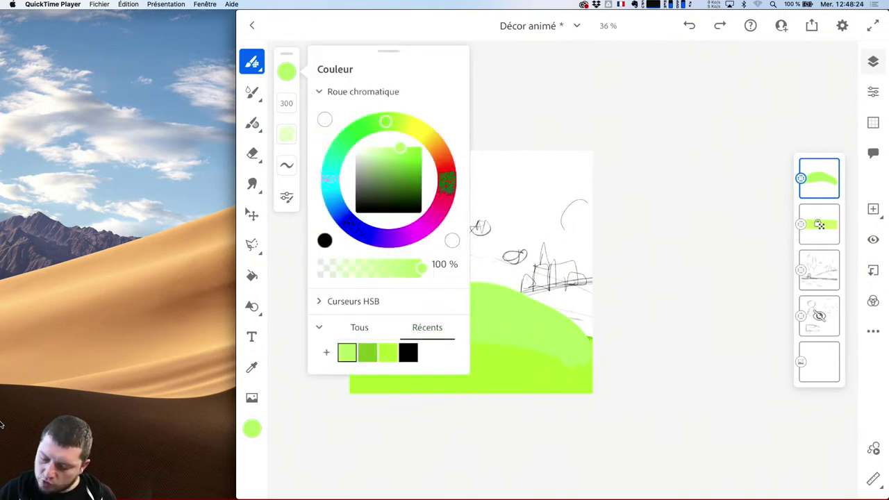
left_click(873, 332)
left_click(778, 413)
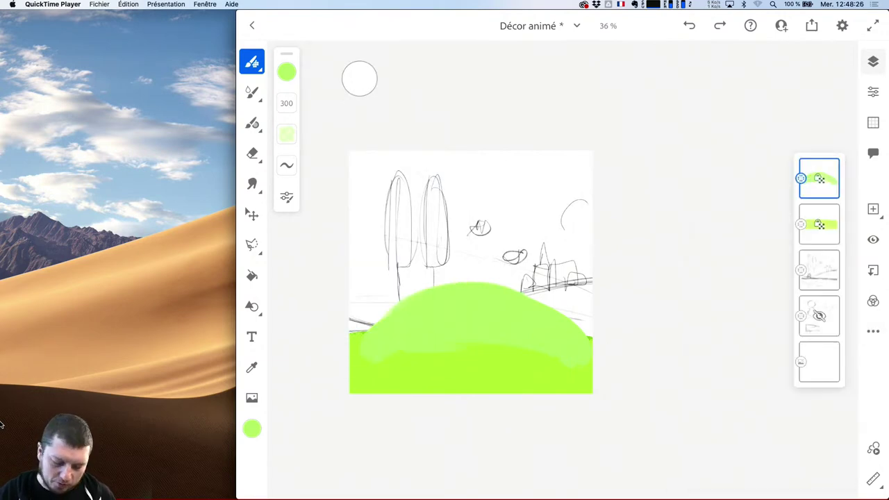
left_click(252, 58)
left_click(372, 312)
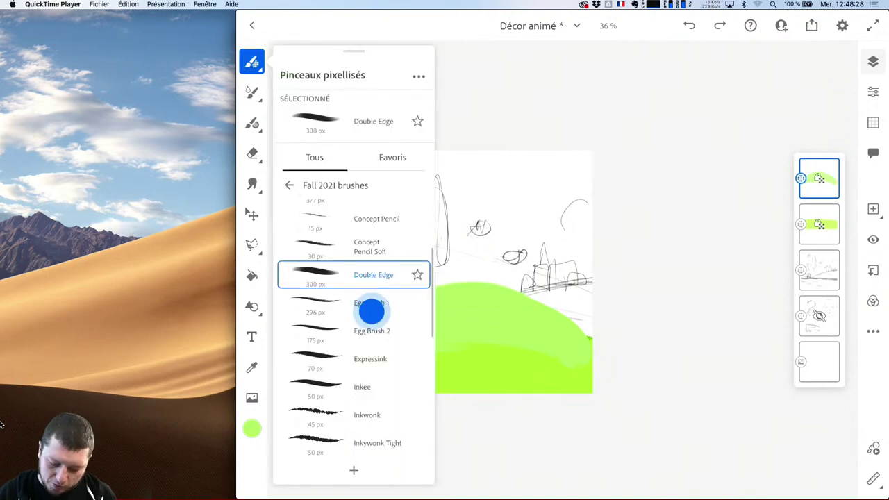
- Texture the hill's outer edge with a stroke of the recent lime green, working with the canvas turned upside down
scroll(486, 285, "up", 4)
scroll(627, 325, "down", 4)
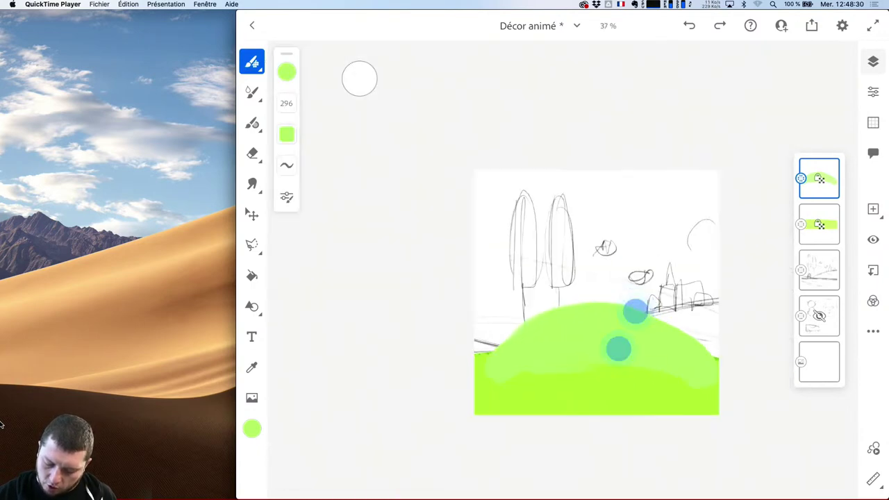
scroll(629, 325, "up", 4)
left_click_drag(651, 220, 633, 291)
scroll(556, 347, "down", 2)
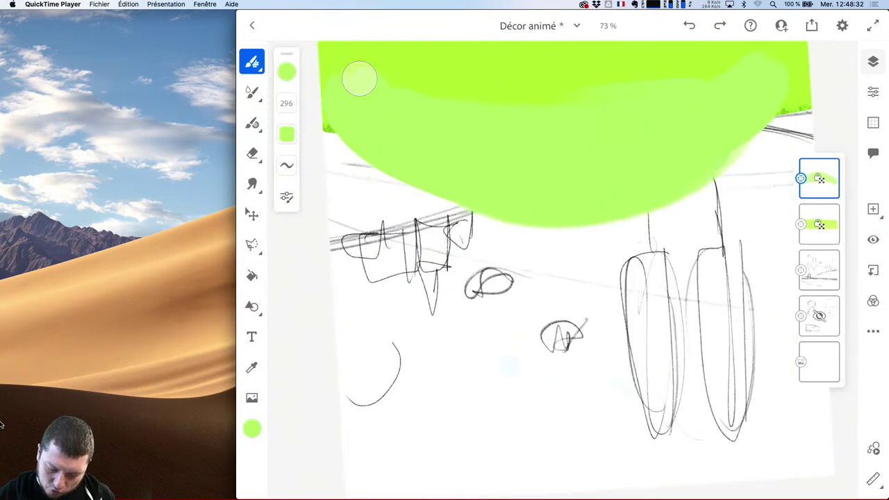
left_click(286, 77)
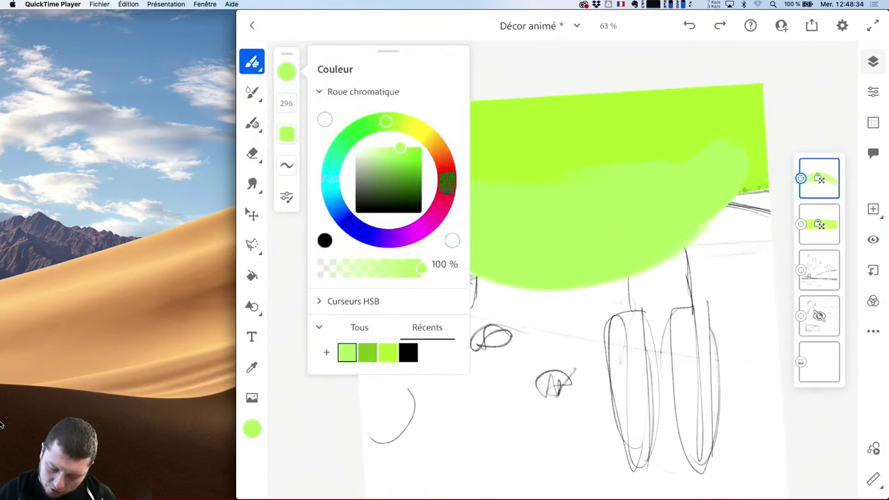
left_click(388, 353)
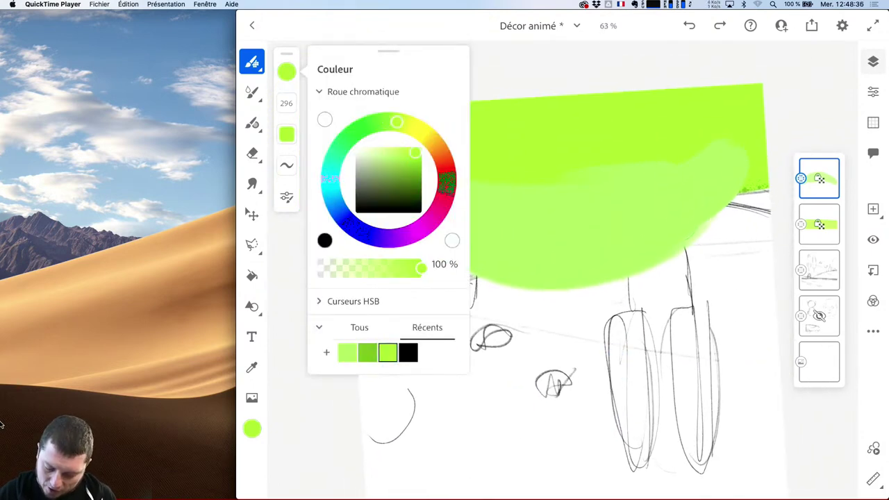
left_click(286, 71)
mouse_move(388, 236)
left_mouse_down()
mouse_move(460, 271)
mouse_move(546, 284)
mouse_move(619, 277)
mouse_move(728, 211)
left_mouse_up()
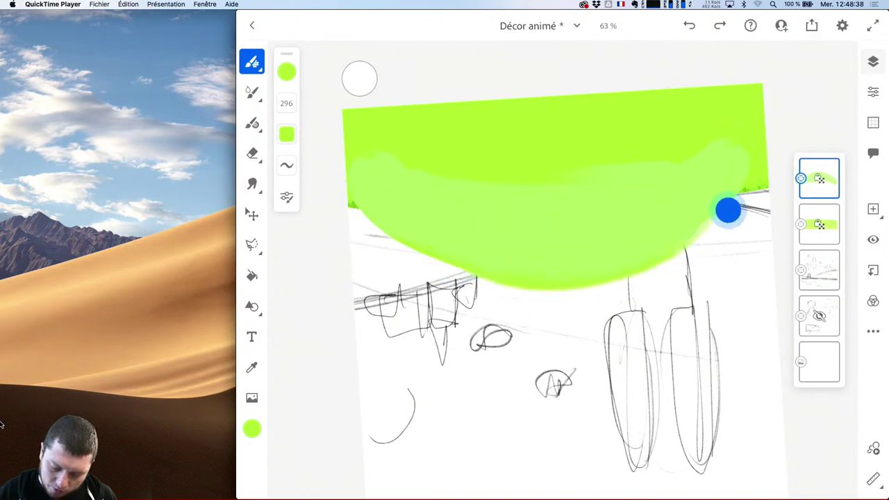
- Set the brush colour to a more saturated, darker variant of the hill's green and the brush size to 582
left_click(286, 72)
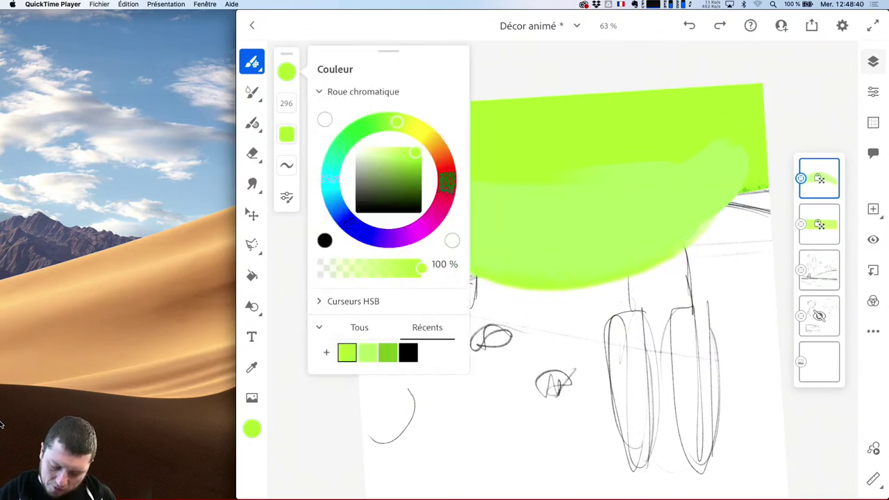
left_click(368, 353)
left_click_drag(399, 150, 414, 162)
left_click(551, 287)
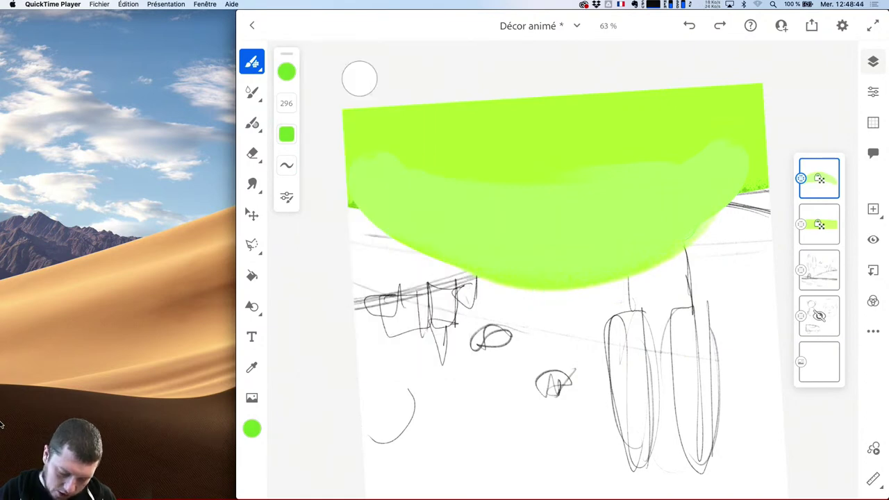
mouse_move(286, 103)
left_mouse_down()
mouse_move(296, 81)
mouse_move(299, 111)
mouse_move(300, 103)
left_mouse_up()
left_click(295, 104)
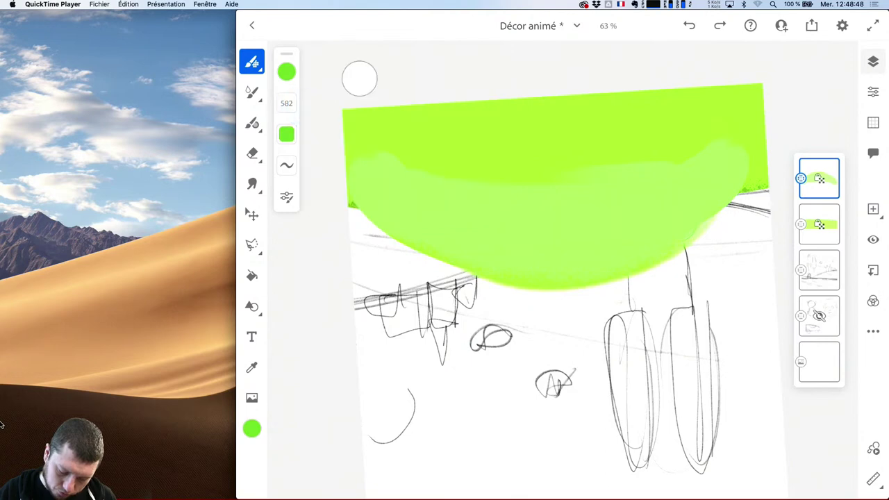
- Texture the hill's outer edge with the enlarged brush, replacing the first heavy stroke with a thinner grassy one
mouse_move(377, 221)
left_mouse_down()
mouse_move(537, 286)
mouse_move(611, 290)
mouse_move(684, 261)
mouse_move(736, 219)
mouse_move(599, 275)
mouse_move(324, 254)
left_mouse_up()
left_click(476, 350)
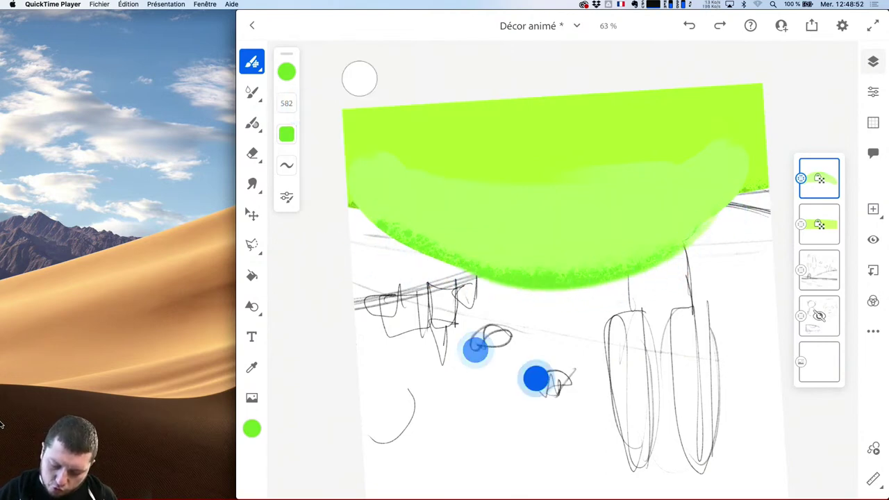
mouse_move(392, 271)
left_mouse_down()
mouse_move(383, 236)
mouse_move(482, 280)
mouse_move(556, 289)
mouse_move(617, 276)
mouse_move(737, 221)
left_mouse_up()
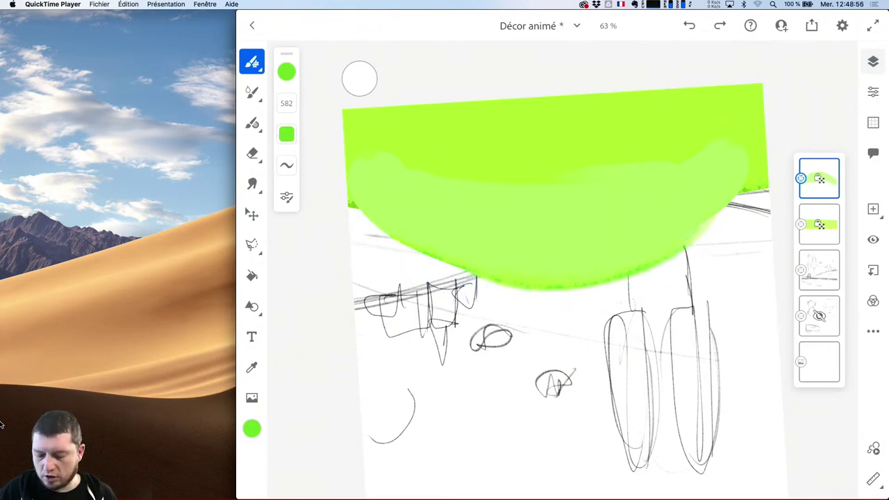
- Move the pale green hill layer beneath the ground layer so the hill sits behind the foreground
scroll(562, 290, "up", 1)
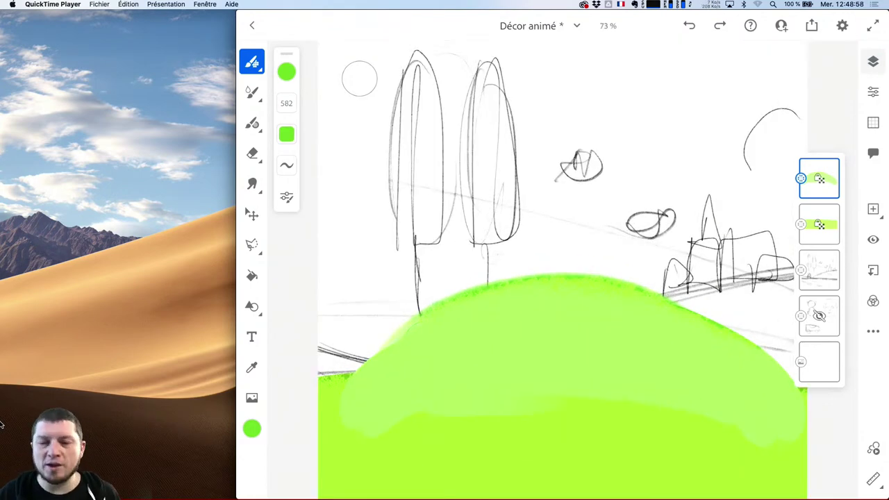
left_click_drag(820, 179, 822, 236)
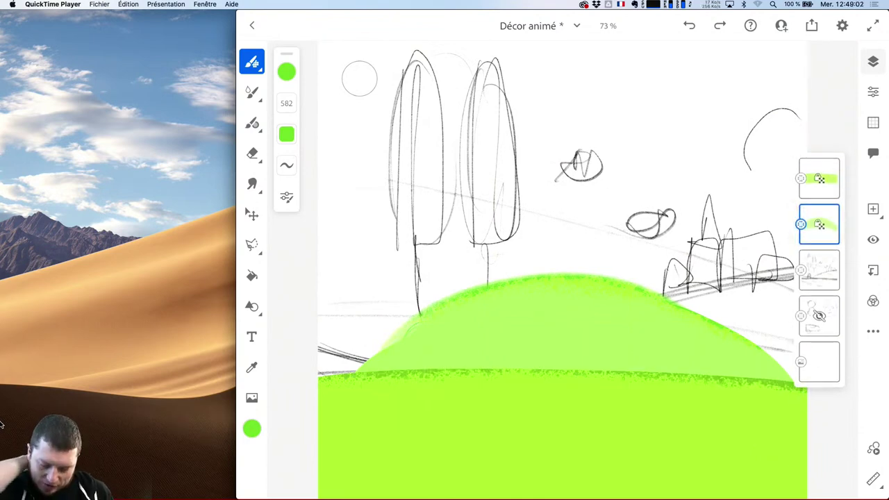
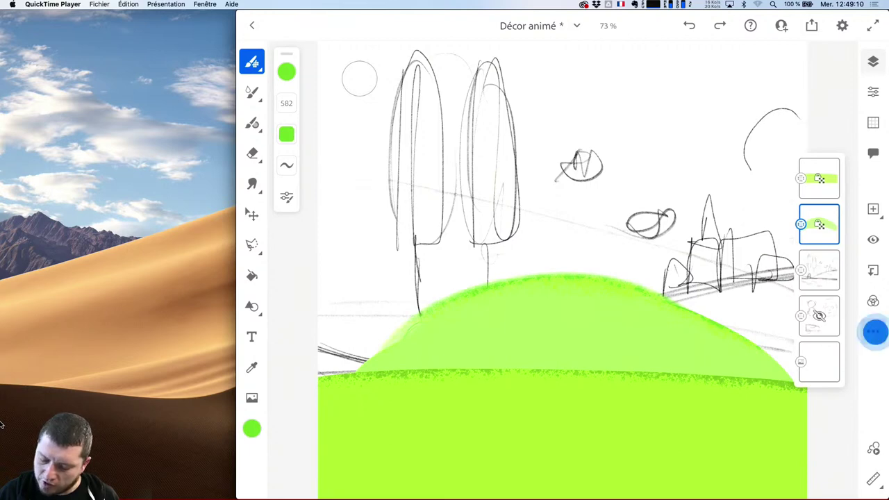
- Turn off the transparency lock on the pale green hill layer
left_click(876, 332)
left_click(764, 405)
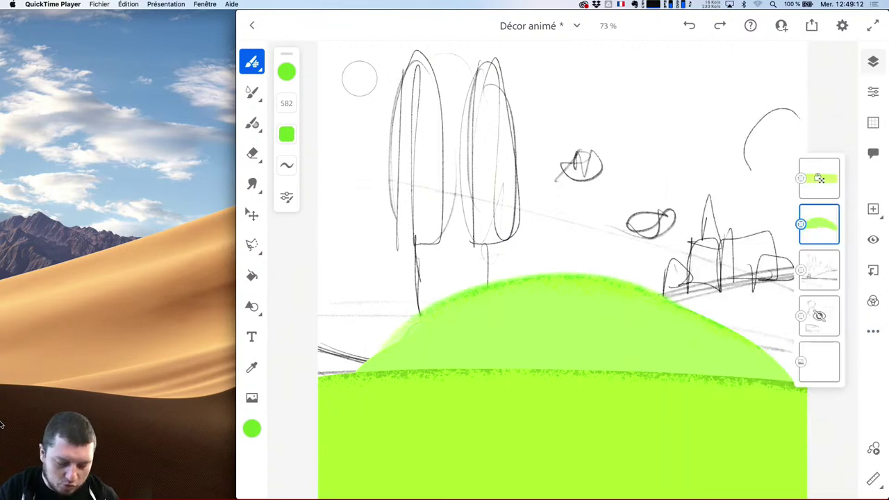
- Select the Double Edge brush from the Fall 2021 brushes and set its colour to golden yellow
left_click(251, 62)
left_click(370, 271)
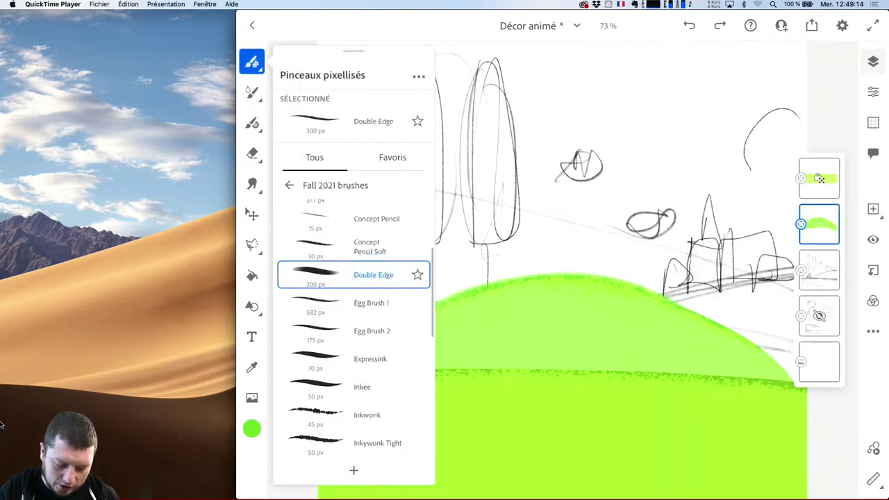
left_click(260, 64)
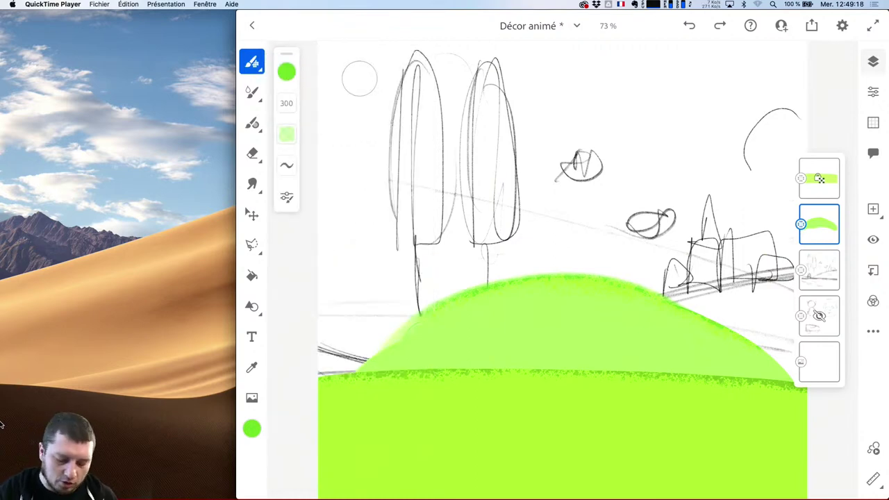
left_click(286, 71)
left_click(431, 139)
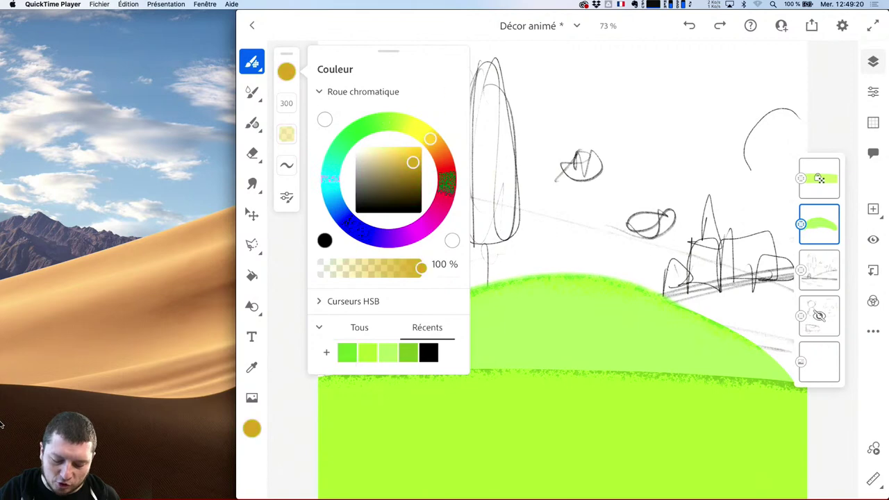
- Try a golden yellow Double Edge stroke at the top of the hill and undo it
scroll(588, 267, "up", 5)
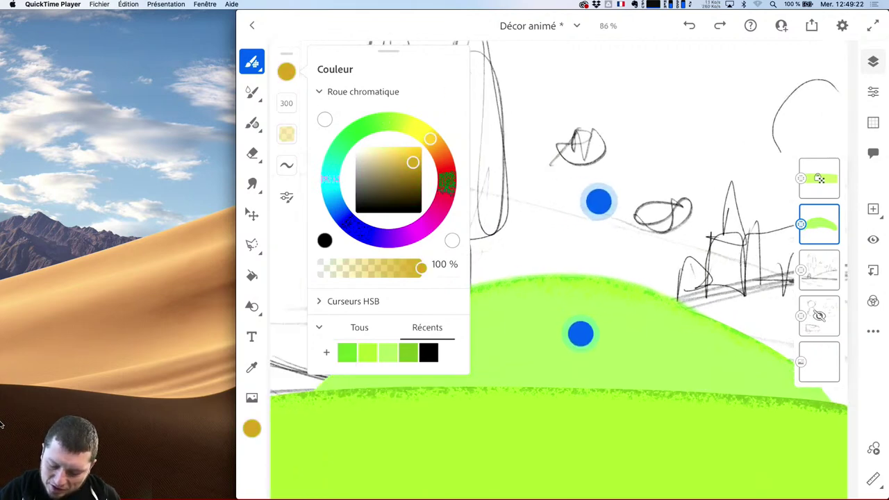
left_click(252, 61)
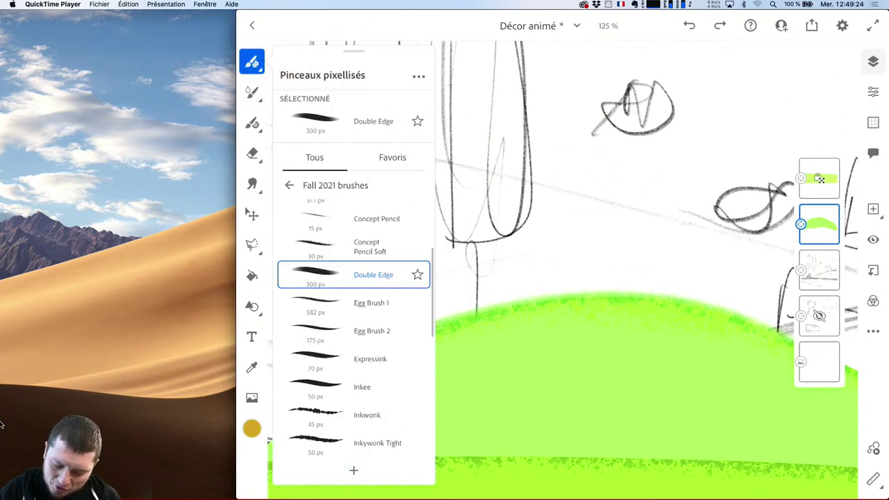
left_click(549, 284)
mouse_move(565, 300)
left_mouse_down()
mouse_move(569, 268)
mouse_move(556, 285)
mouse_move(564, 292)
mouse_move(564, 278)
left_mouse_up()
key("ctrl+z")
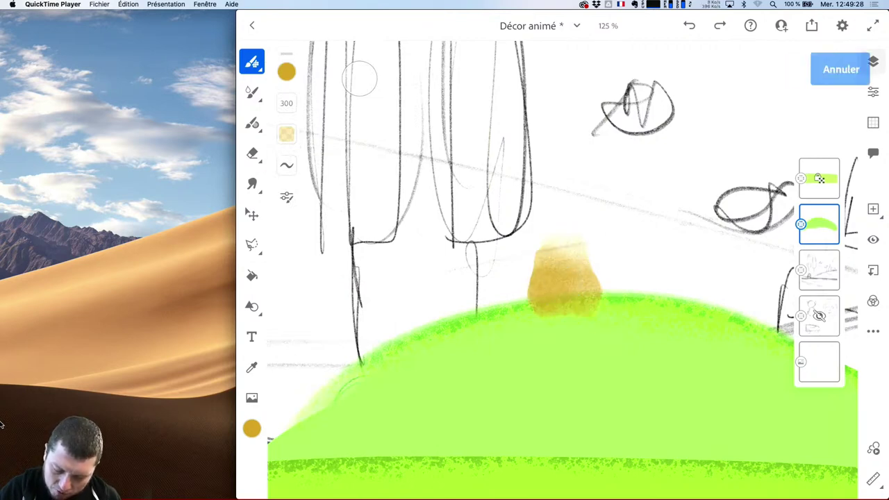
scroll(625, 280, "down", 2)
key("ctrl+z")
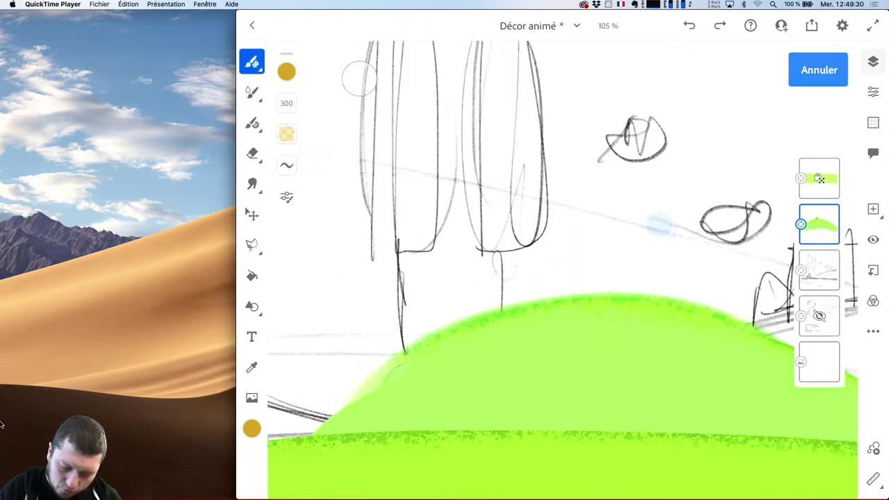
- Set the brush colour to a soft salmon orange
left_click(286, 71)
left_click_drag(431, 138, 444, 157)
left_click_drag(413, 162, 385, 156)
- Select the Boxit brush at 521 px from the Fall 2021 brushes
left_click(251, 61)
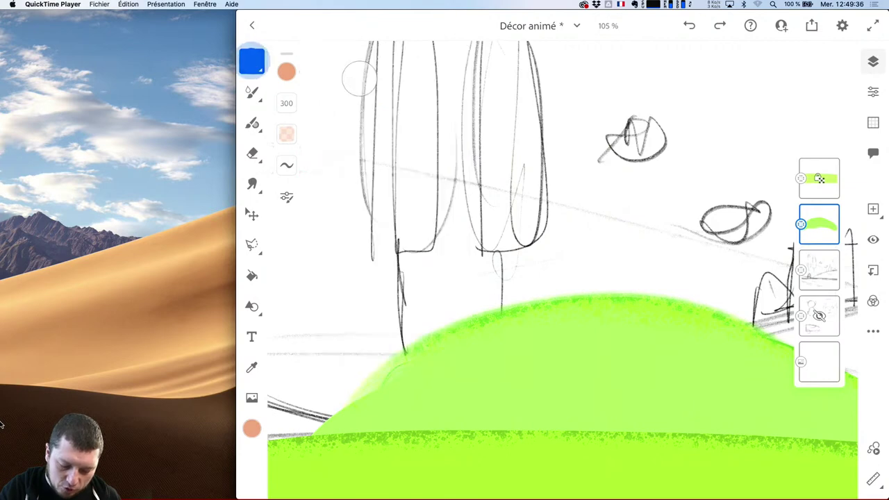
left_click_drag(378, 370, 379, 298)
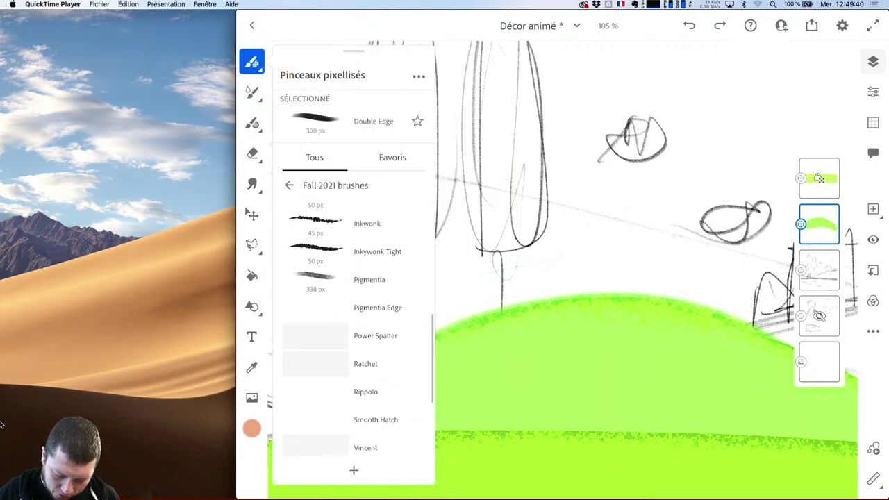
left_click_drag(375, 379, 379, 416)
left_click_drag(372, 331, 383, 411)
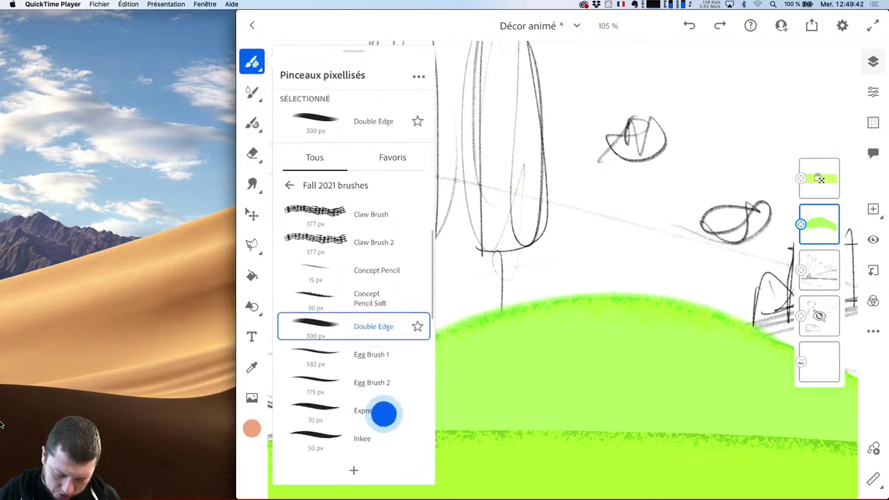
left_click_drag(371, 313, 390, 412)
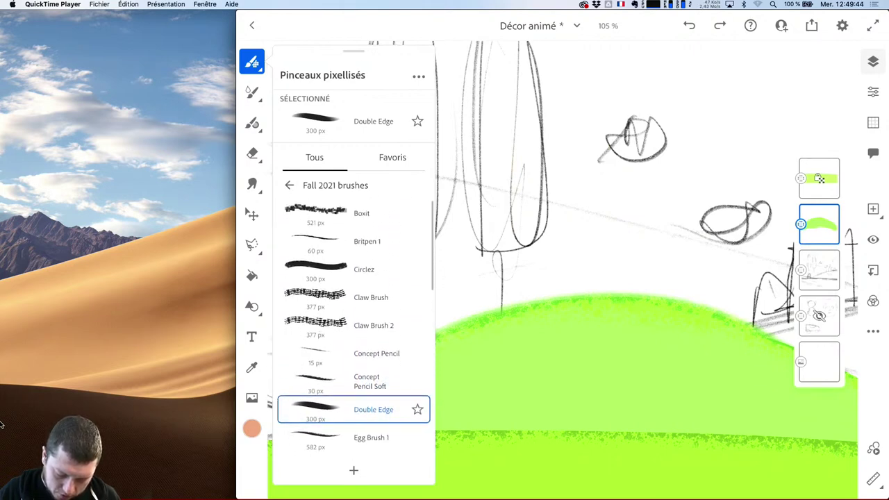
left_click_drag(373, 264, 380, 354)
left_click(368, 209)
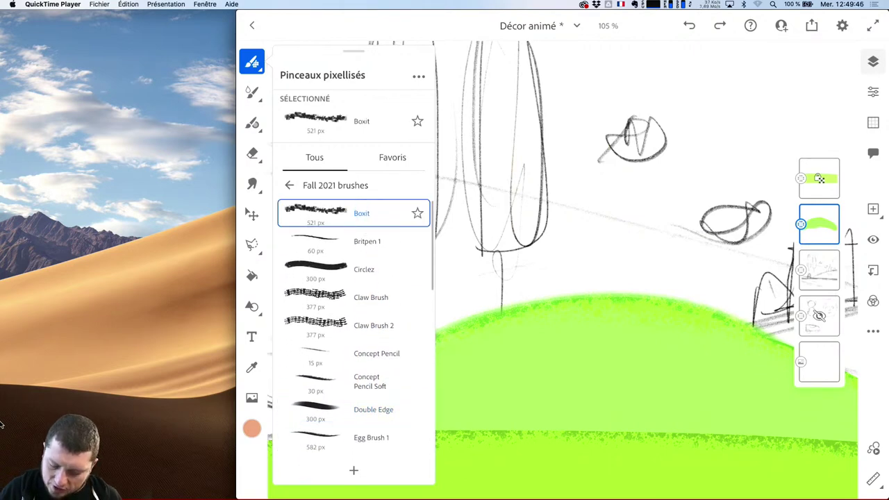
- Paint a cluster of salmon blocks along the hilltop as village buildings, overlapping the crest of the hill
left_click_drag(545, 282, 696, 277)
scroll(569, 341, "down", 2)
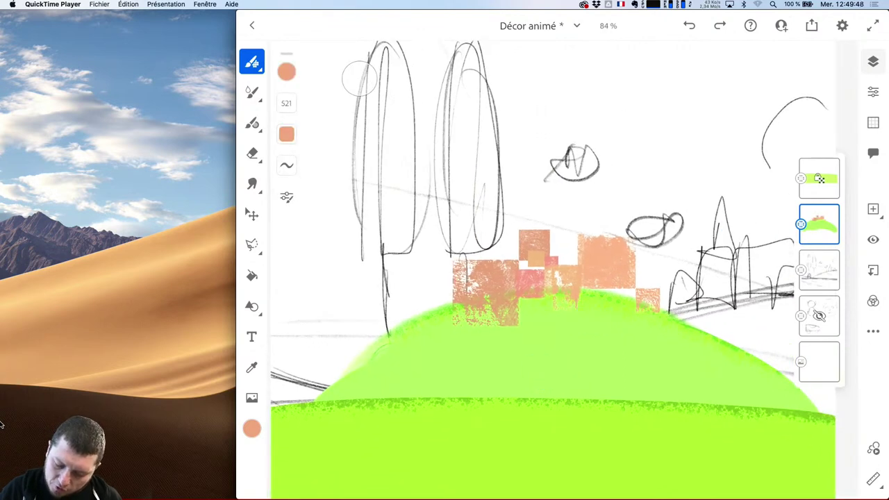
left_click_drag(470, 285, 497, 297)
key("ctrl+z")
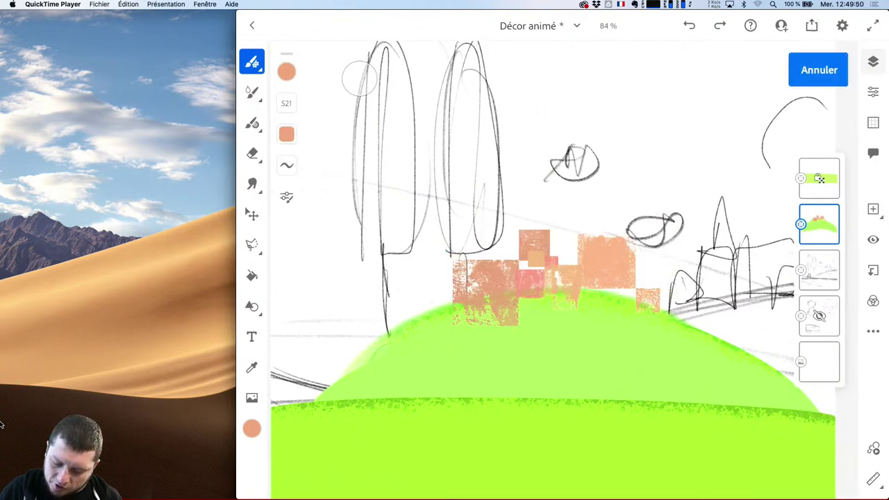
mouse_move(438, 333)
left_mouse_down()
mouse_move(501, 326)
mouse_move(556, 292)
mouse_move(595, 291)
left_mouse_up()
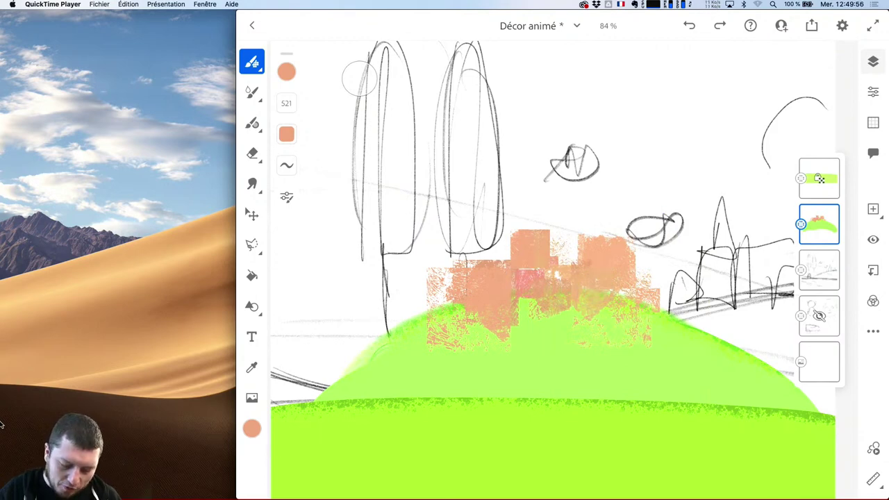
- Set the brush colour to a muted medium blue
left_click(286, 71)
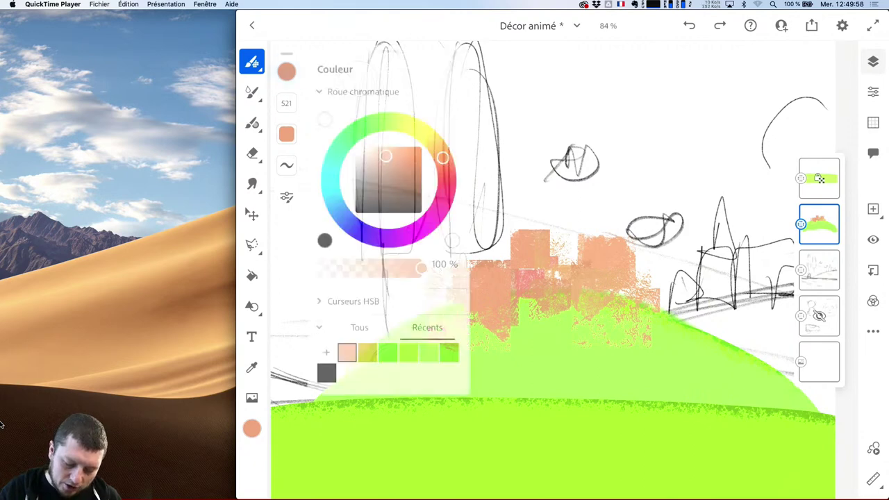
left_click_drag(442, 158, 332, 197)
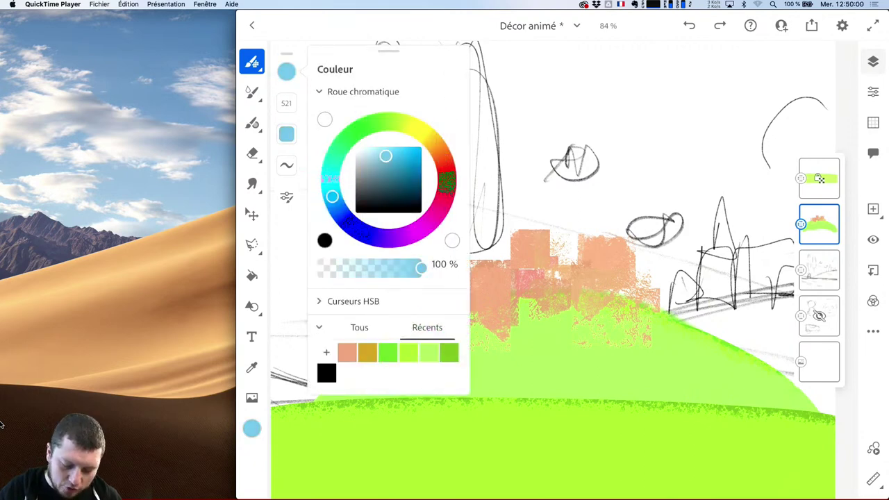
left_click_drag(386, 156, 379, 165)
- Select the Expressink brush from the Fall 2021 brushes
left_click(251, 62)
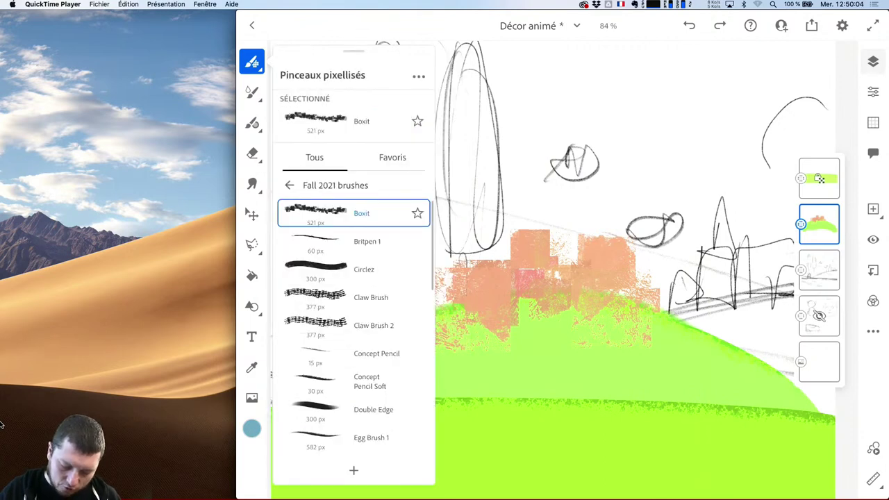
left_click(353, 241)
left_click_drag(377, 424, 377, 305)
left_click(370, 368)
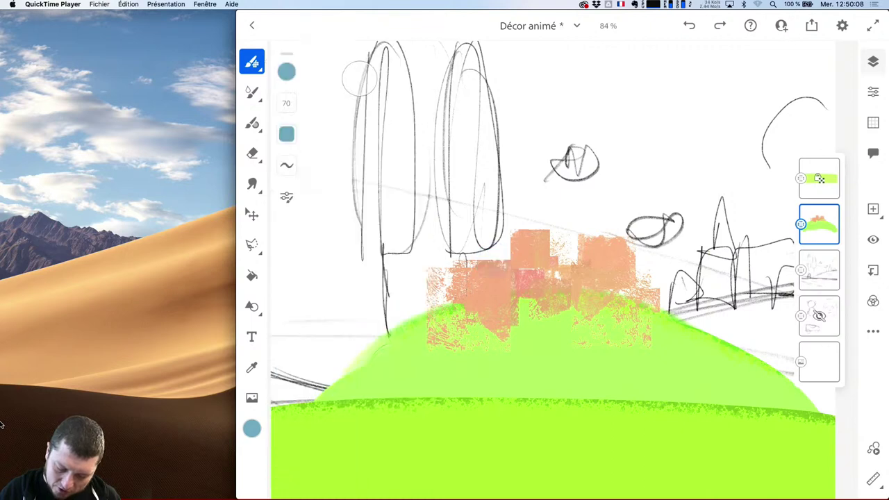
- Try muted blue roof strokes above the salmon blocks, including with the brush size set to 166, and undo them
left_click_drag(465, 248, 447, 275)
left_click(564, 266)
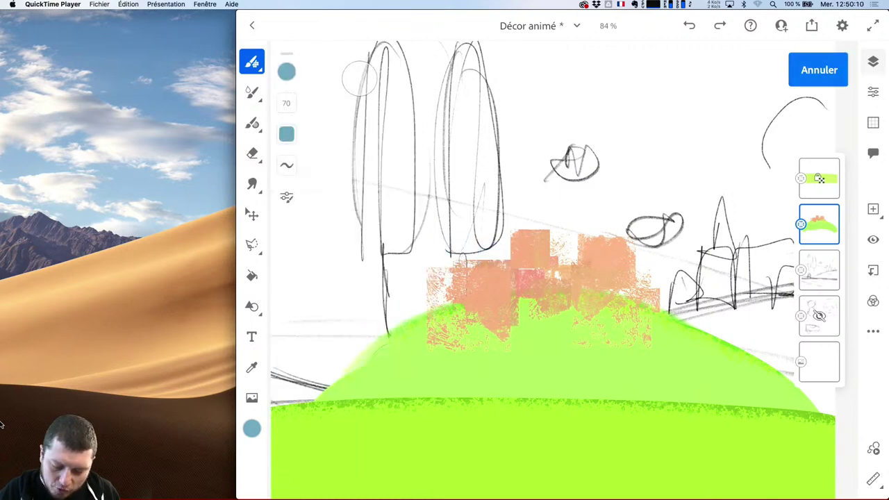
left_click_drag(281, 100, 271, 54)
mouse_move(435, 259)
left_mouse_down()
mouse_move(456, 254)
mouse_move(441, 260)
mouse_move(450, 252)
mouse_move(473, 277)
mouse_move(532, 208)
mouse_move(549, 229)
left_mouse_up()
left_click(655, 283)
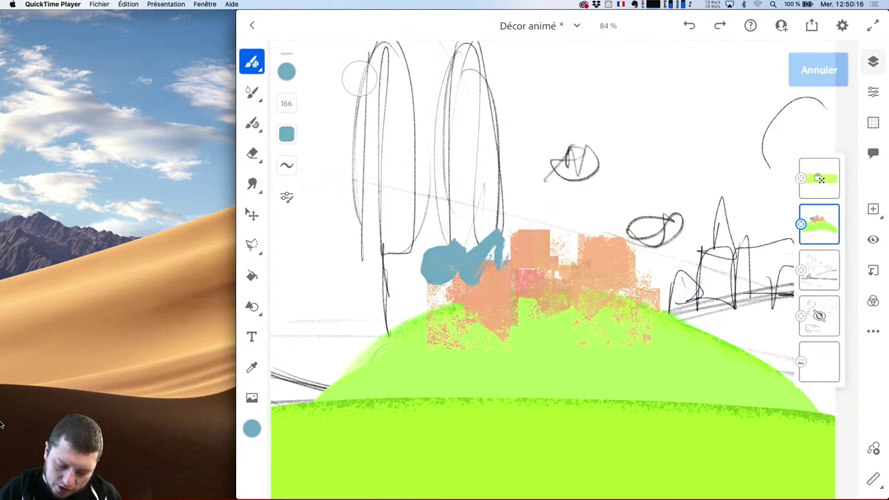
left_click(641, 309)
left_click(592, 340)
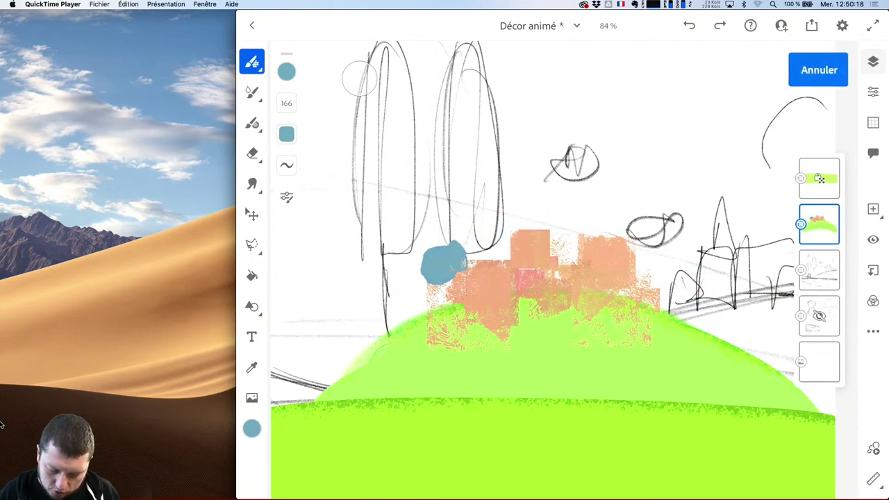
left_click(623, 338)
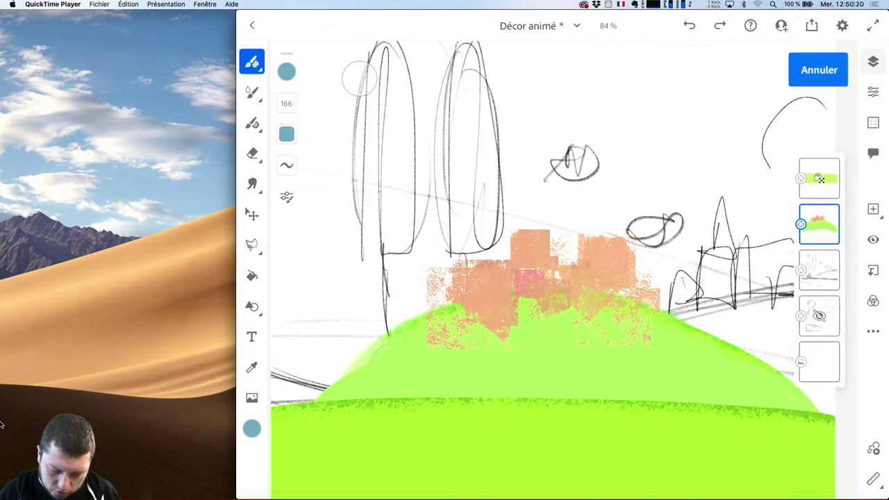
- Lighten the brush colour to a pale blue
left_click(286, 71)
left_click_drag(379, 165, 368, 156)
- Try pale blue Expressink roof strokes above the central and leftmost salmon blocks, undoing each one
left_click(542, 230)
left_click(524, 220)
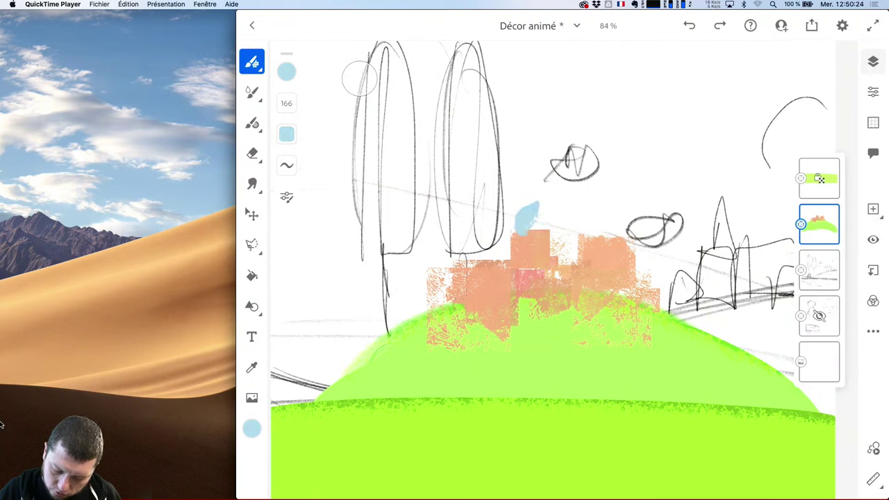
left_click(536, 214)
key("super+z")
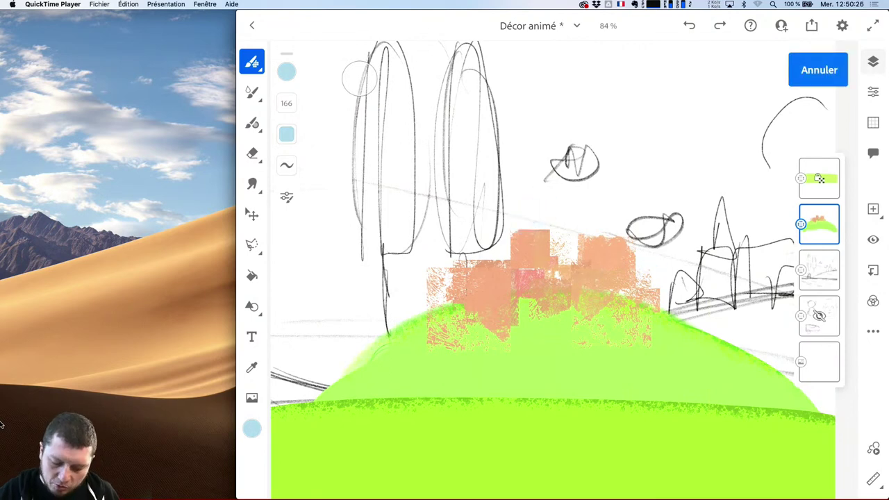
left_click_drag(452, 245, 455, 280)
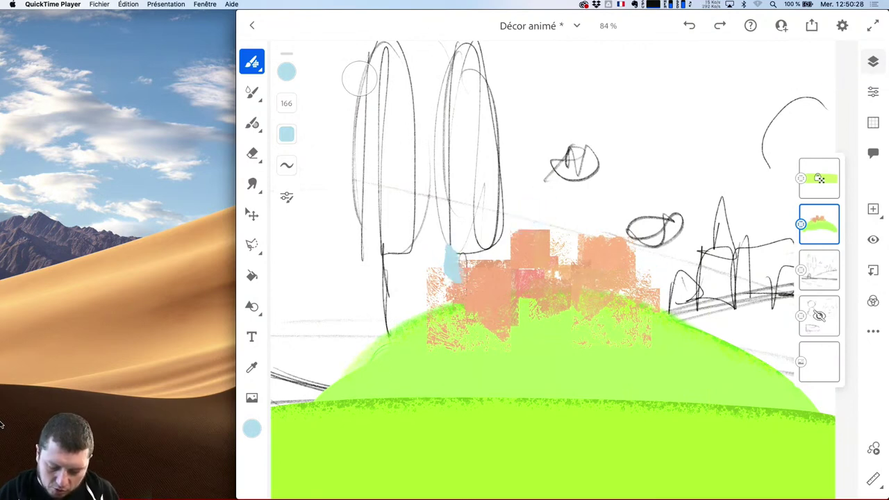
key("ctrl+z")
- Select the Inkee brush at 50 px from the Fall 2021 brushes
left_click(252, 62)
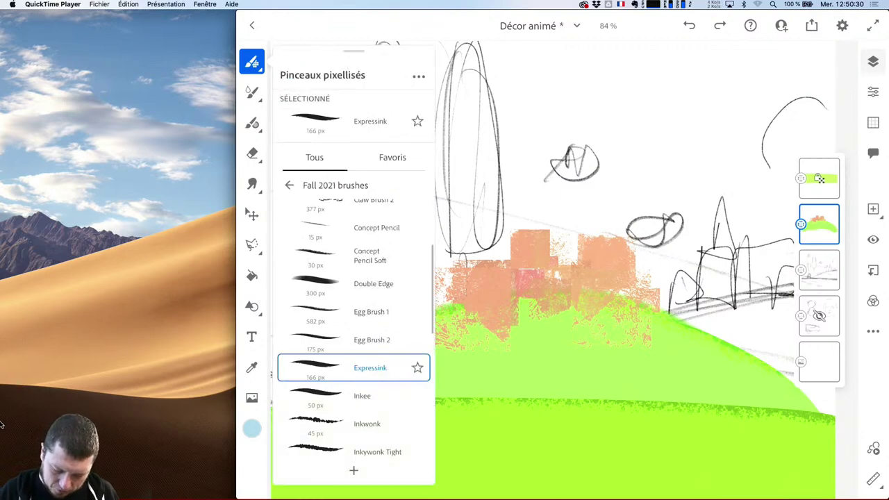
left_click(367, 395)
left_click_drag(371, 403, 371, 278)
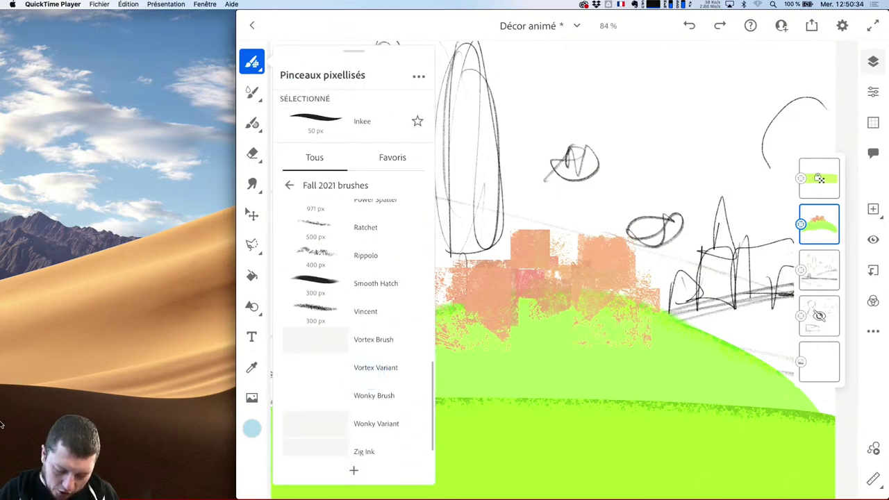
left_click_drag(378, 407, 377, 389)
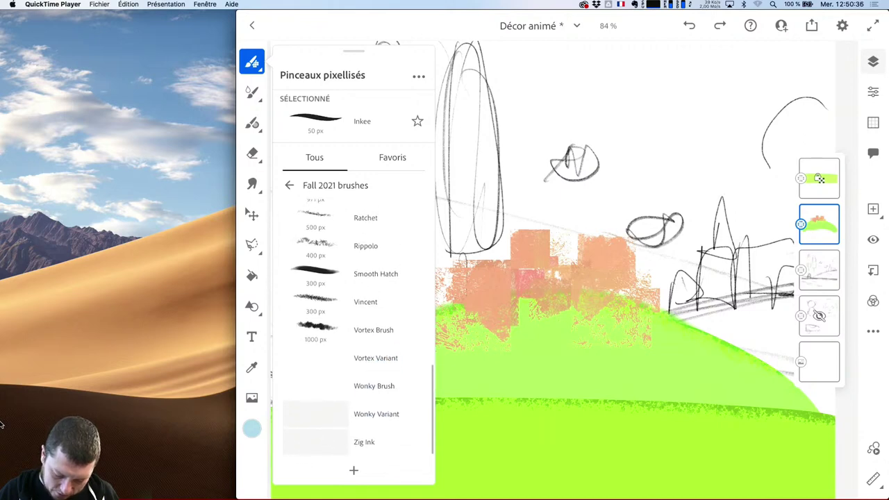
left_click(491, 270)
- Hatch pale blue roofs on top of the salmon village blocks
mouse_move(436, 258)
left_mouse_down()
mouse_move(460, 248)
mouse_move(455, 265)
mouse_move(472, 268)
mouse_move(483, 237)
mouse_move(485, 246)
mouse_move(508, 247)
mouse_move(542, 219)
mouse_move(573, 257)
left_mouse_up()
left_click_drag(591, 201, 660, 282)
left_click(580, 282)
mouse_move(540, 254)
left_mouse_down()
mouse_move(562, 260)
mouse_move(555, 277)
left_mouse_up()
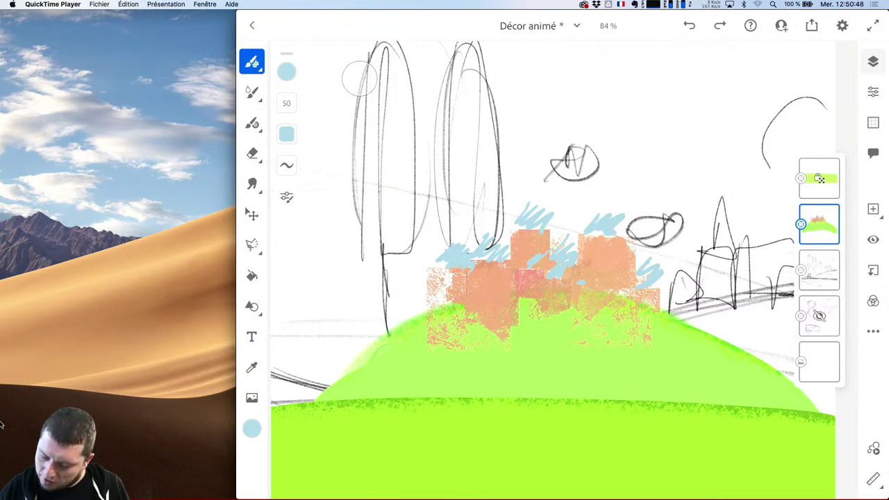
- Add a new empty layer between the hill layer and the foreground ground layer
left_click(873, 208)
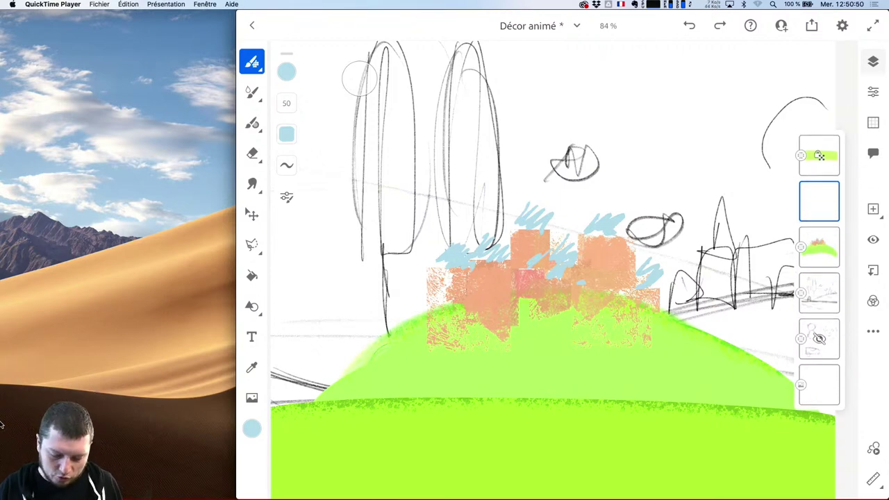
left_click_drag(529, 227, 606, 252)
- Select the Vincent brush at 300 px and set its colour to the recent darker grass green
left_click(252, 62)
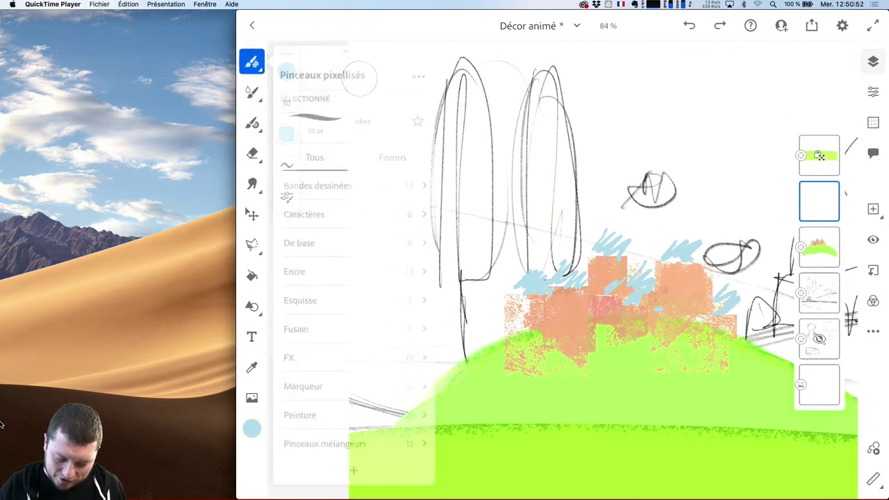
left_click(368, 306)
left_click(358, 78)
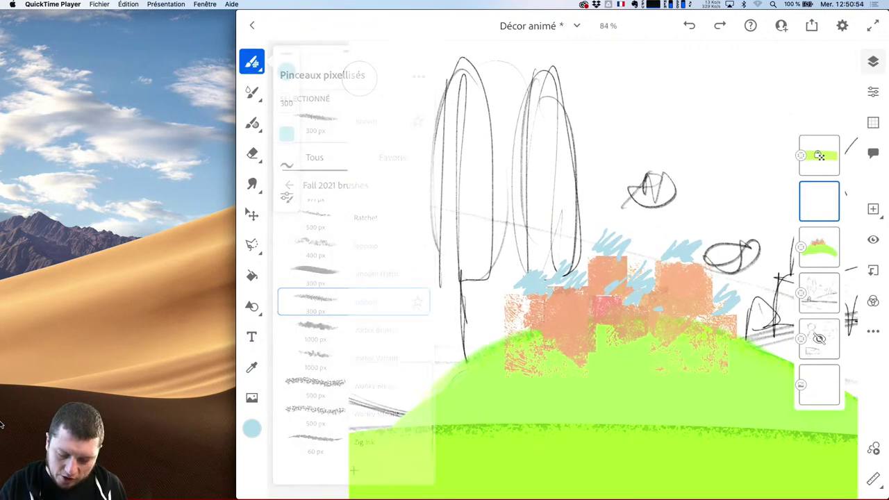
left_click(286, 71)
left_click(346, 373)
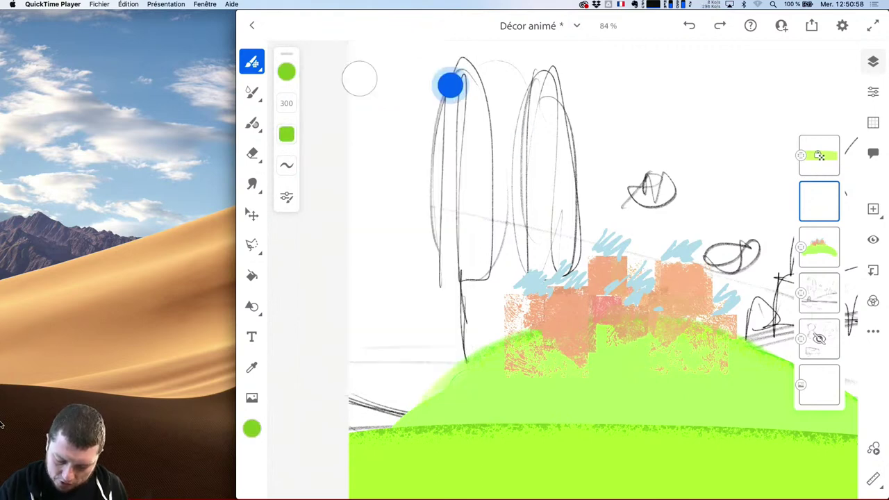
- Paint the grass-green foliage of three tall, narrow trees, following the sketched trees beside the village
mouse_move(451, 84)
left_mouse_down()
mouse_move(451, 226)
mouse_move(459, 91)
mouse_move(460, 322)
left_mouse_up()
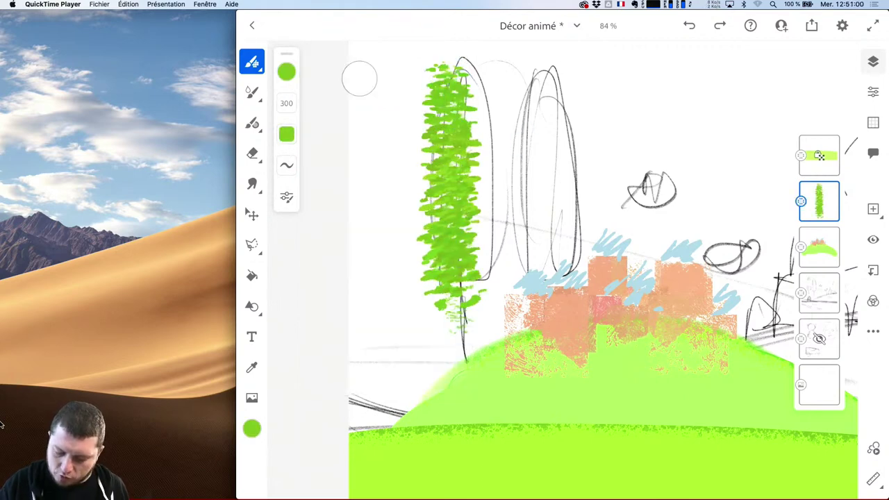
mouse_move(510, 91)
left_mouse_down()
mouse_move(511, 277)
mouse_move(504, 254)
mouse_move(497, 285)
left_mouse_up()
mouse_move(534, 228)
left_mouse_down()
mouse_move(526, 285)
mouse_move(518, 136)
mouse_move(502, 306)
left_mouse_up()
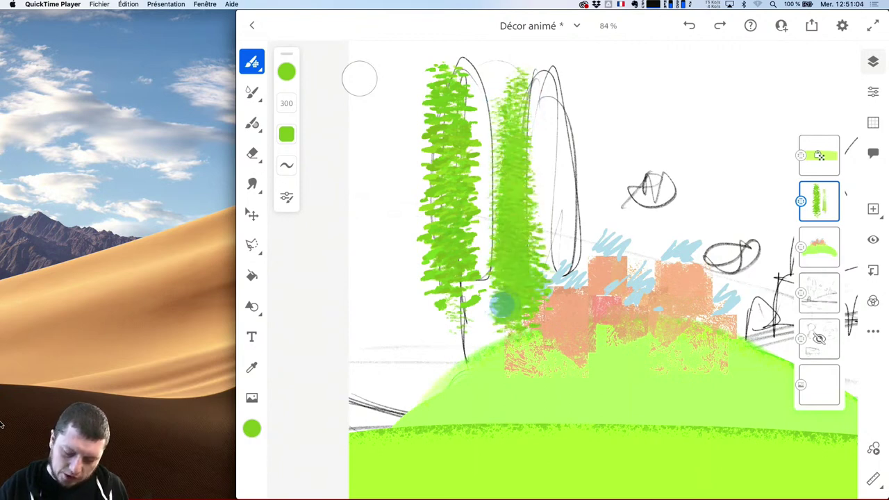
mouse_move(386, 87)
left_mouse_down()
mouse_move(382, 339)
mouse_move(386, 139)
mouse_move(400, 335)
mouse_move(386, 147)
left_mouse_up()
- Paint a trunk beneath each of the three trees using a slightly darkened recent ochre at 143 px
left_click(287, 71)
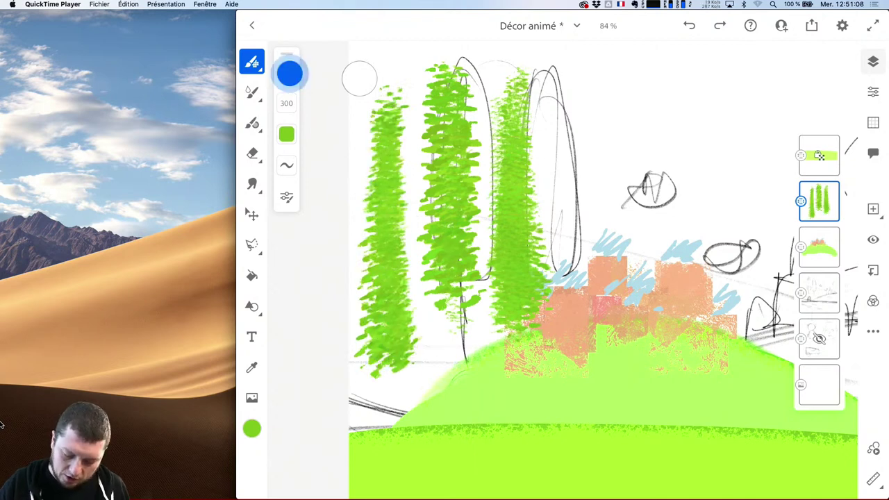
left_click(428, 353)
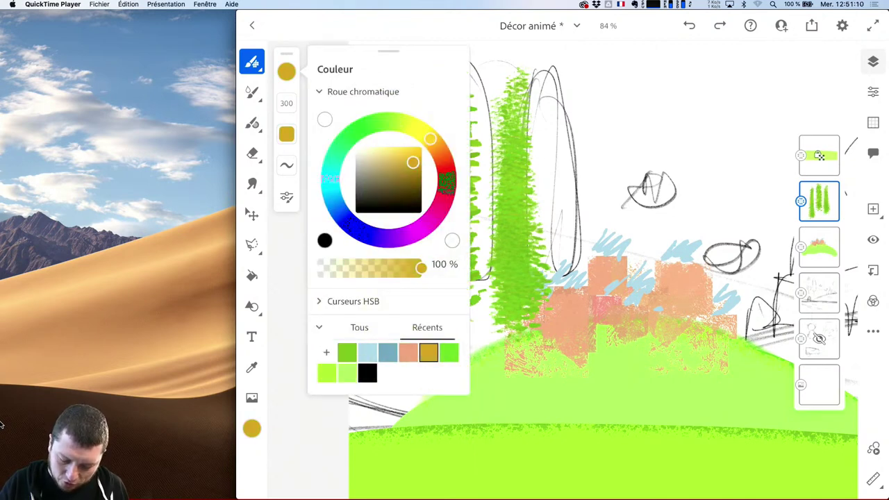
left_click_drag(414, 163, 416, 168)
left_click(498, 308)
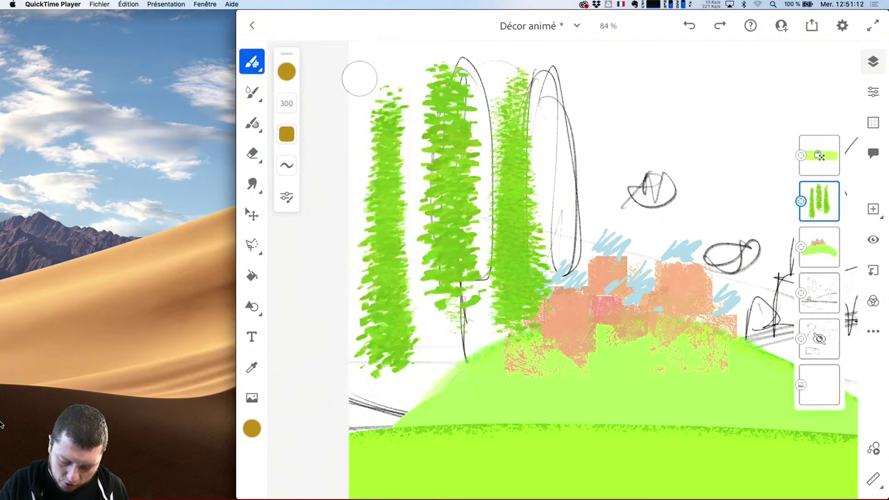
left_click(472, 174)
left_click_drag(292, 112, 298, 143)
left_click(382, 250)
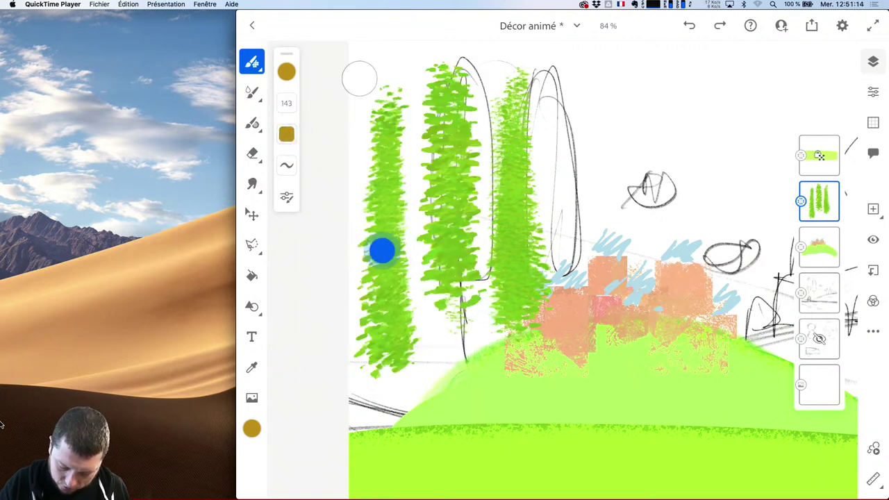
left_click_drag(382, 250, 391, 434)
left_click_drag(454, 235, 461, 461)
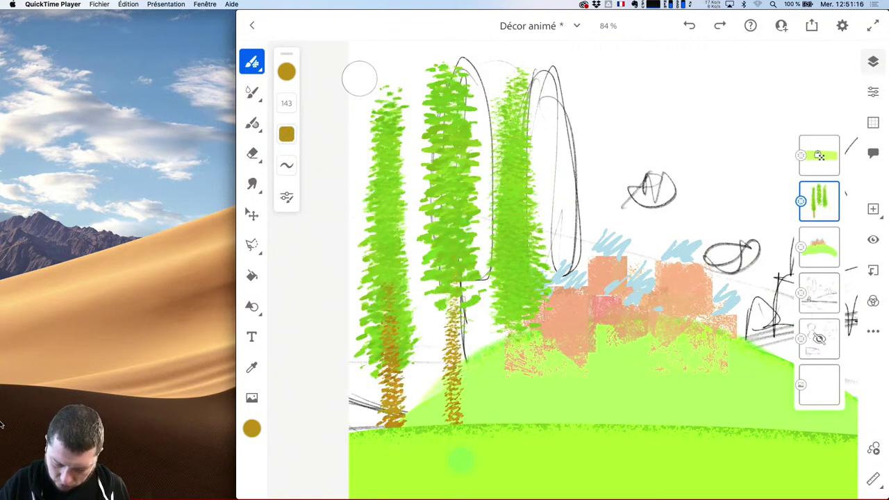
mouse_move(520, 302)
left_mouse_down()
mouse_move(524, 422)
mouse_move(516, 320)
left_mouse_up()
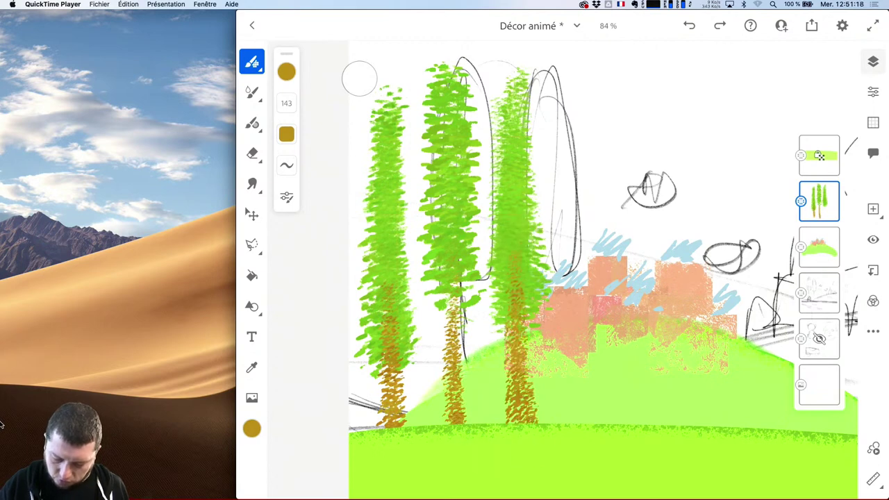
- Thicken the three ochre trunks with extra strokes from the ground up into the foliage
left_click_drag(551, 203, 701, 243)
left_click_drag(486, 142, 540, 122)
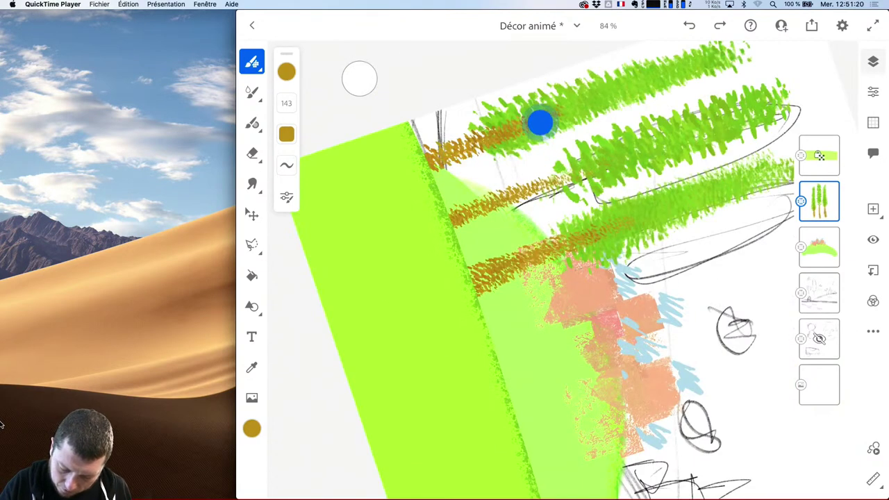
left_click_drag(458, 151, 543, 121)
left_click_drag(425, 233, 594, 168)
left_click_drag(471, 212, 571, 175)
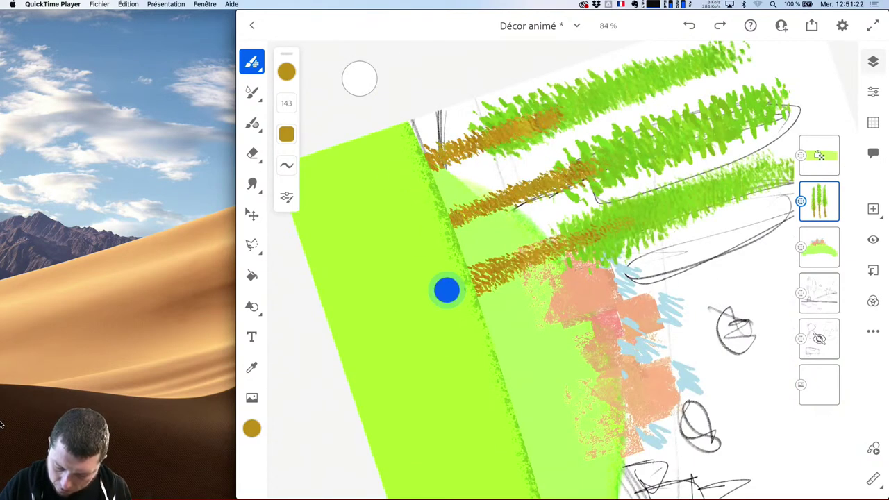
left_click_drag(448, 290, 619, 224)
mouse_move(475, 275)
left_mouse_down()
mouse_move(651, 212)
mouse_move(535, 264)
mouse_move(591, 260)
mouse_move(585, 267)
left_mouse_up()
left_click(606, 230)
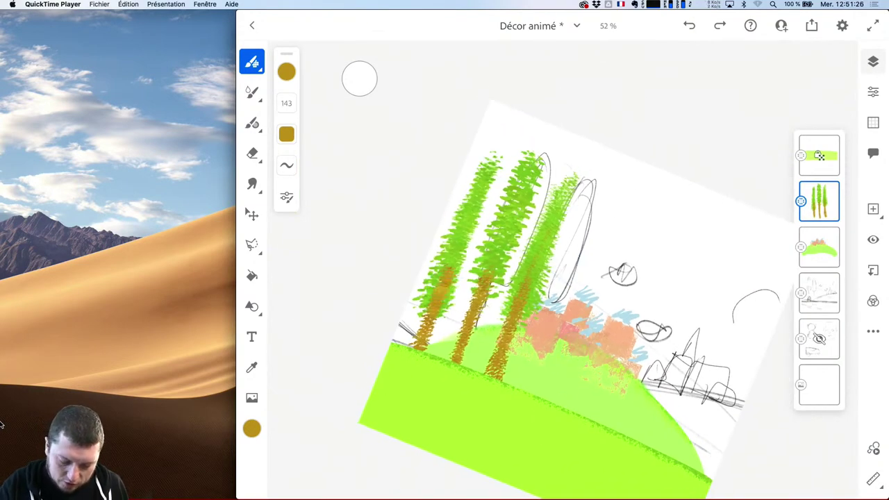
- Repaint the foliage over the upper trunks with the recent darker grass green at 298 px
left_click(286, 71)
left_click(512, 308)
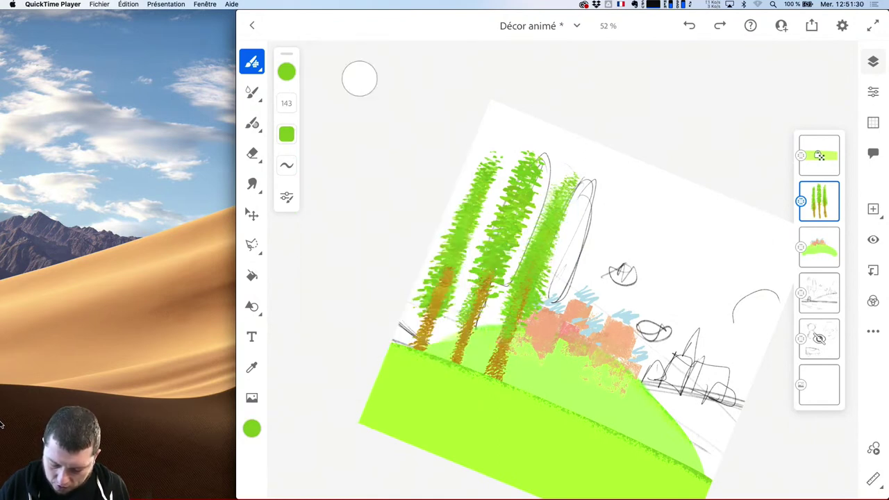
key("super+z")
key("super+z")
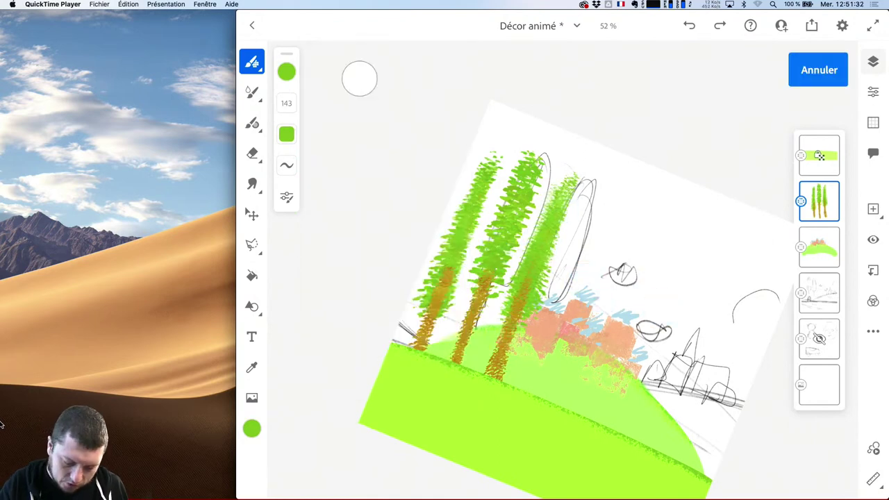
left_click_drag(292, 87, 314, 70)
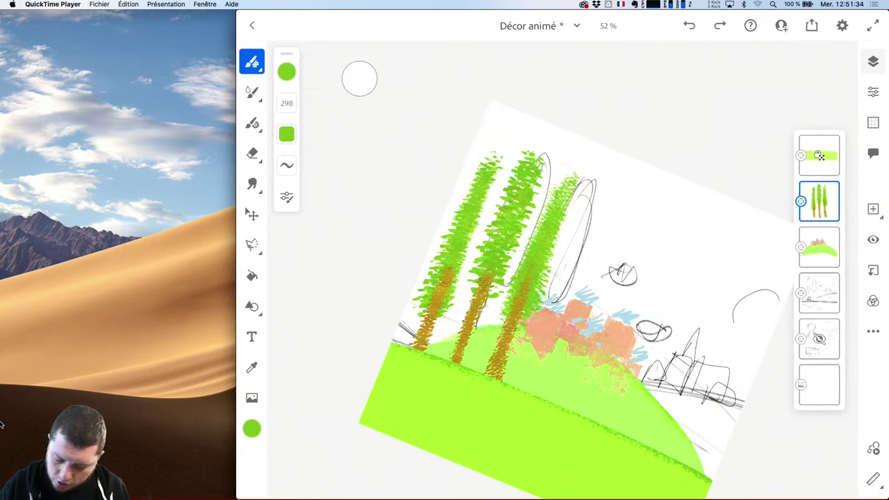
mouse_move(555, 203)
left_mouse_down()
mouse_move(530, 252)
mouse_move(524, 306)
mouse_move(477, 264)
mouse_move(472, 304)
left_mouse_up()
left_click_drag(449, 268, 452, 229)
left_click(478, 319)
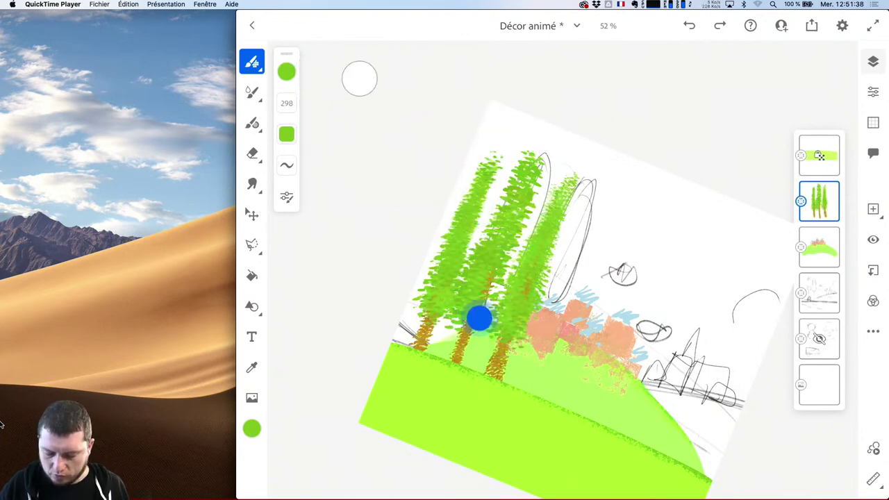
- Add pale yellow-green highlights along the foliage of the three trees
scroll(592, 301, "down", 3)
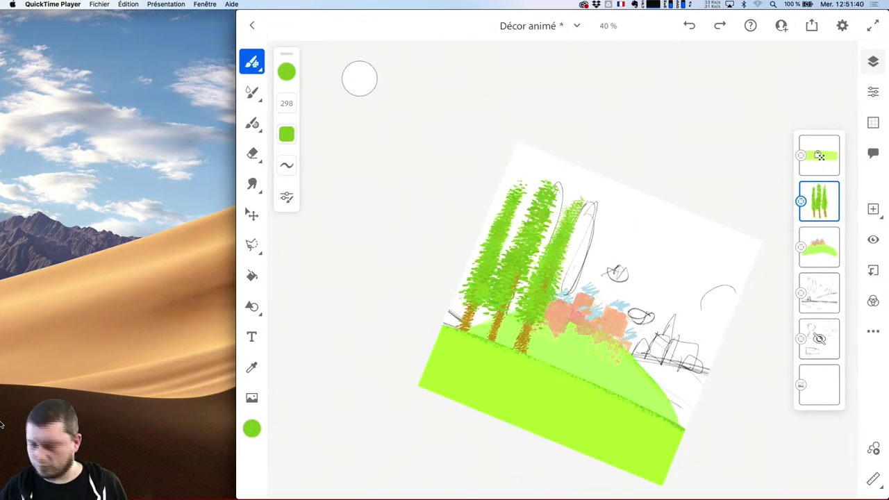
left_click(286, 71)
left_click_drag(397, 139, 392, 148)
scroll(611, 305, "down", 1)
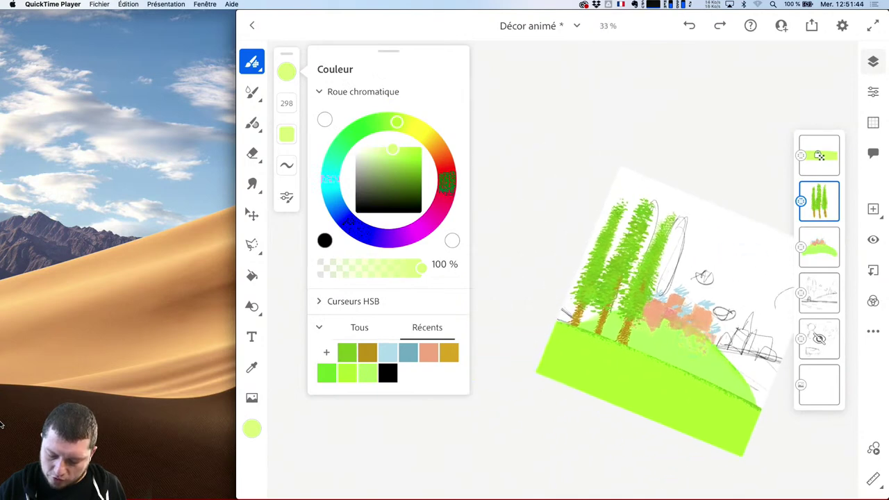
left_click(549, 244)
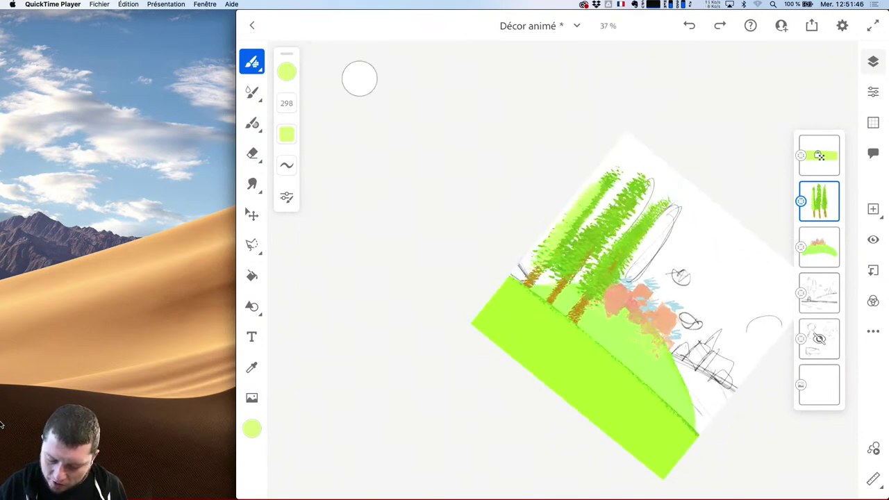
key("ctrl+z")
mouse_move(603, 187)
left_mouse_down()
mouse_move(547, 256)
mouse_move(623, 194)
mouse_move(560, 271)
left_mouse_up()
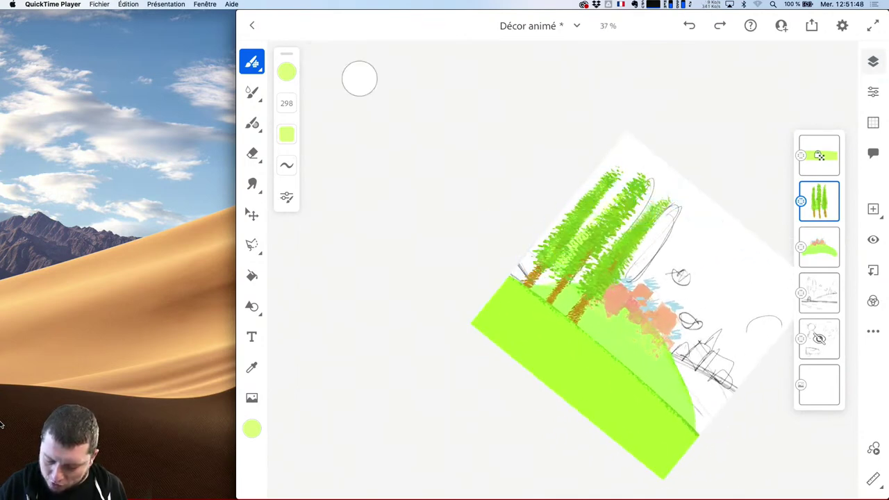
left_click_drag(653, 207, 585, 286)
- Set the brush colour to a pale yellow
scroll(655, 296, "up", 3)
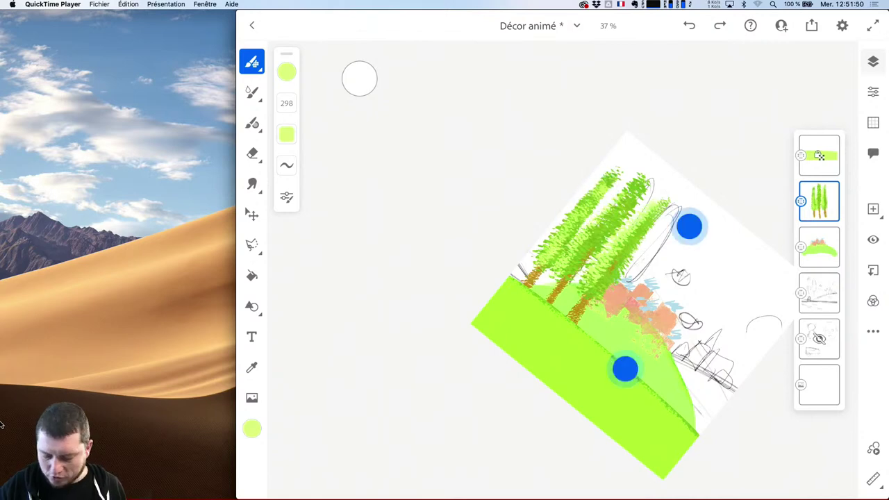
scroll(560, 298, "down", 3)
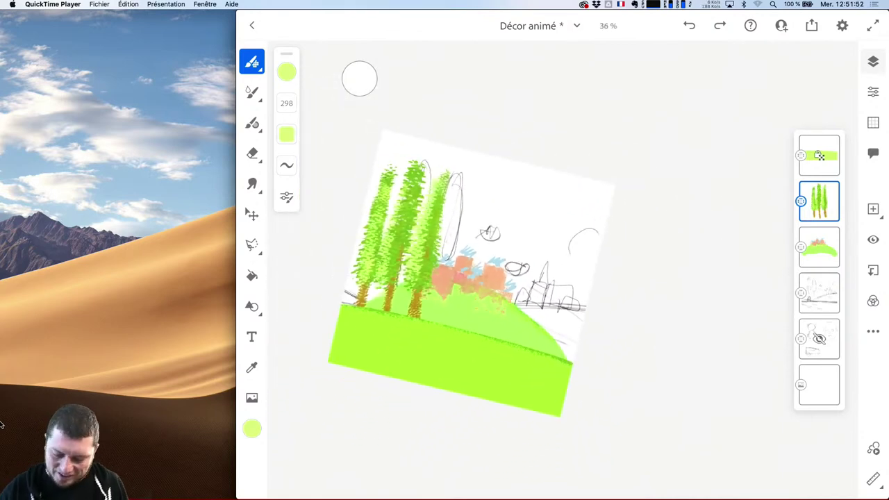
scroll(565, 246, "up", 3)
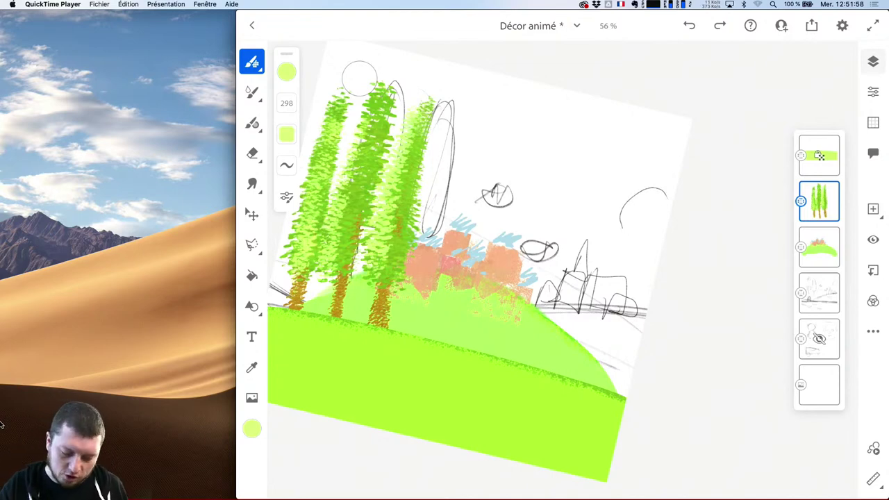
left_click(286, 68)
left_click(435, 136)
left_click(496, 134)
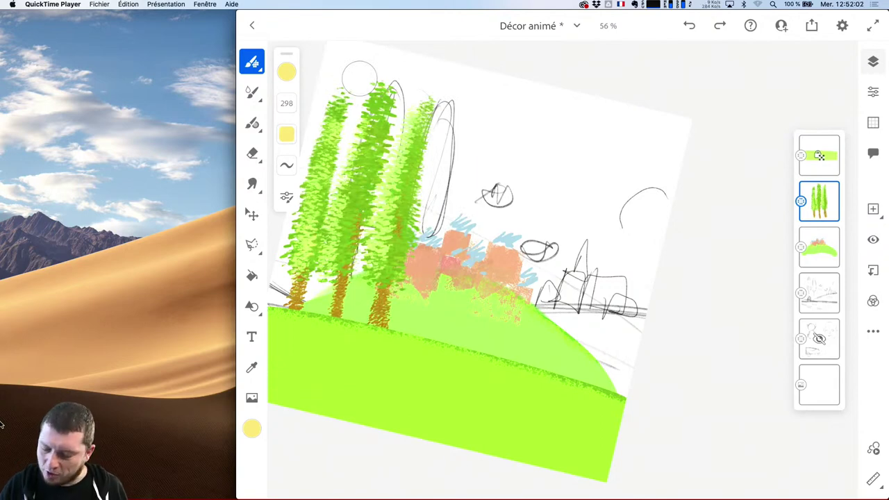
- Lock the transparency of the trees layer and choose the favourite Arrondi net brush at 108 px
left_click(873, 332)
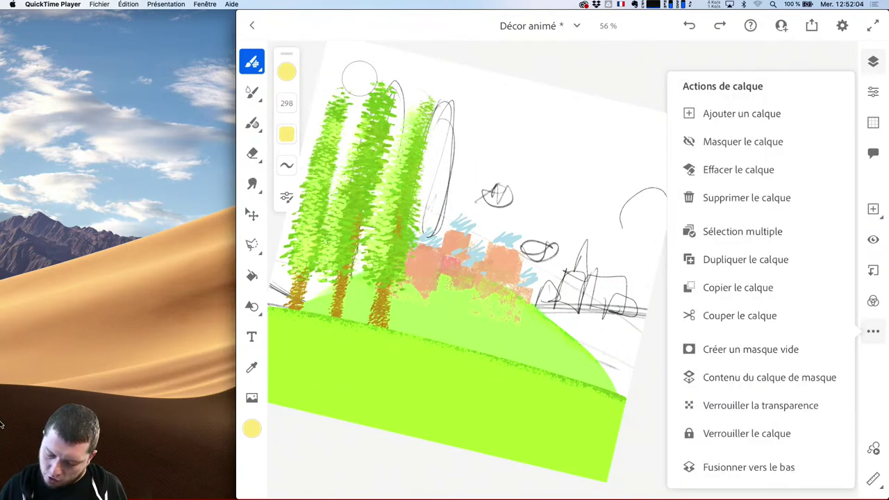
left_click(760, 405)
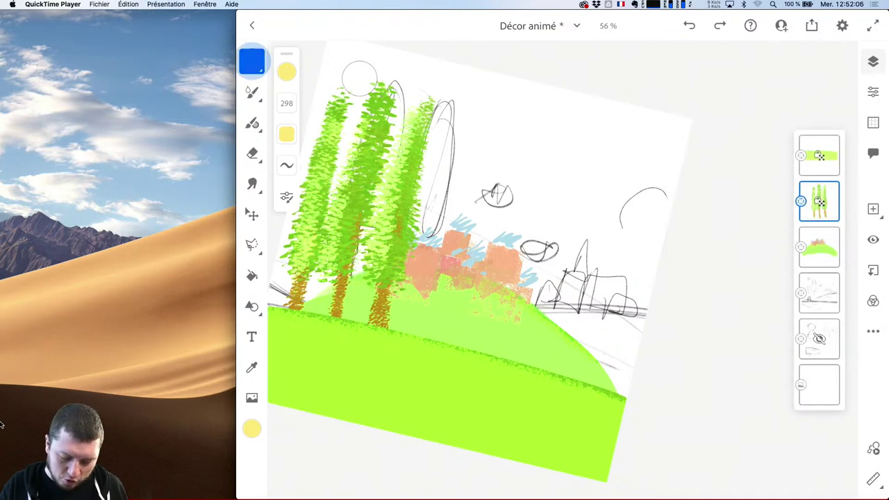
left_click(251, 61)
left_click(393, 157)
left_click(377, 310)
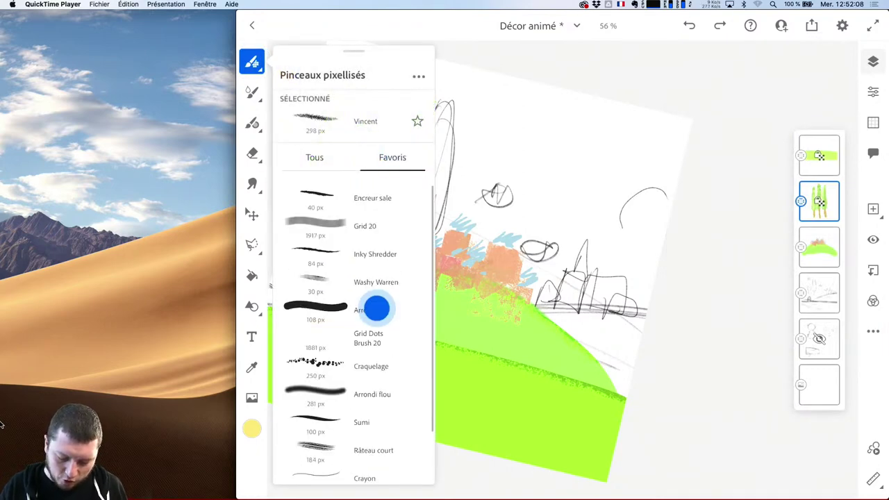
left_click(251, 61)
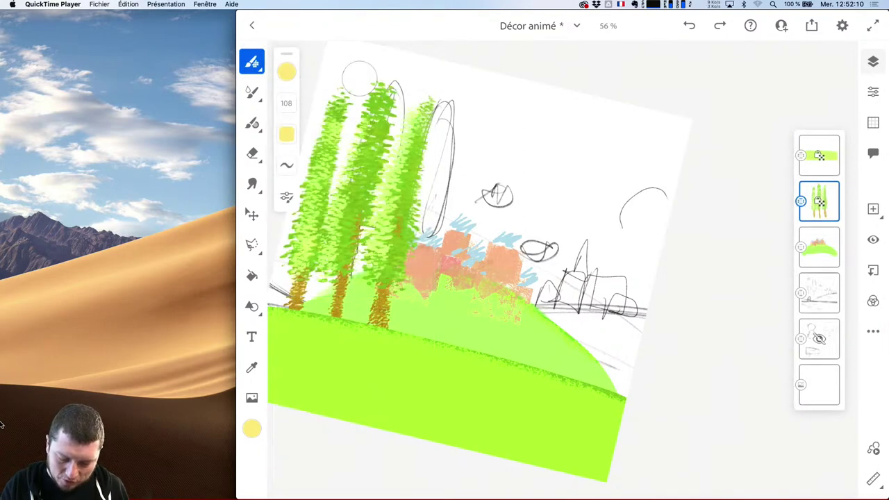
- Recolour the foliage of the three trees orange using the Arrondi net brush in the Couleur blend mode
left_click(286, 71)
mouse_move(431, 139)
left_mouse_down()
mouse_move(412, 157)
mouse_move(443, 145)
mouse_move(420, 154)
left_mouse_up()
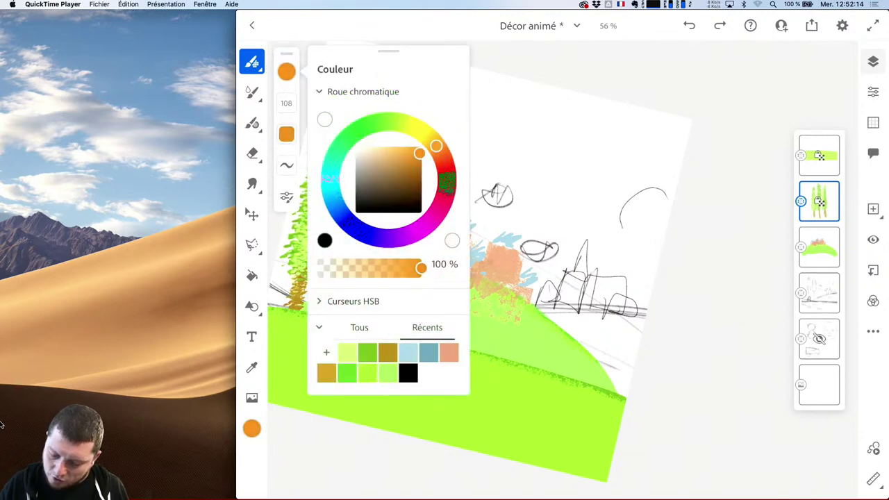
left_click(286, 197)
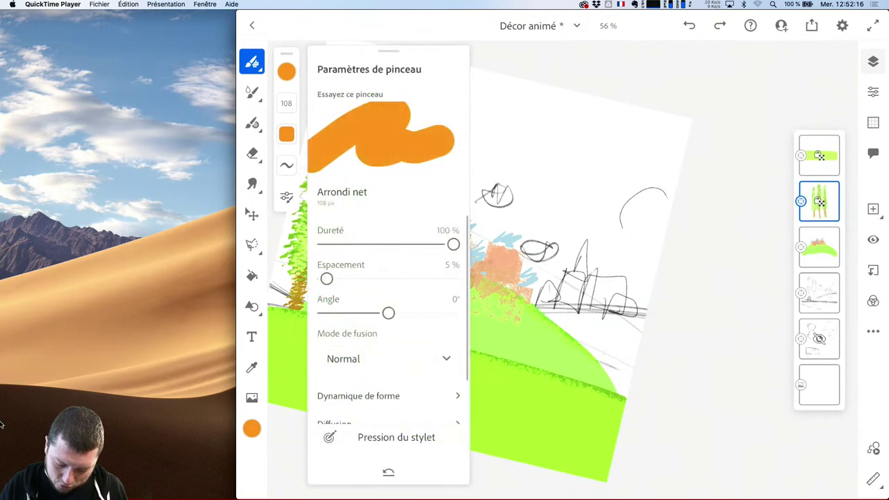
left_click(388, 359)
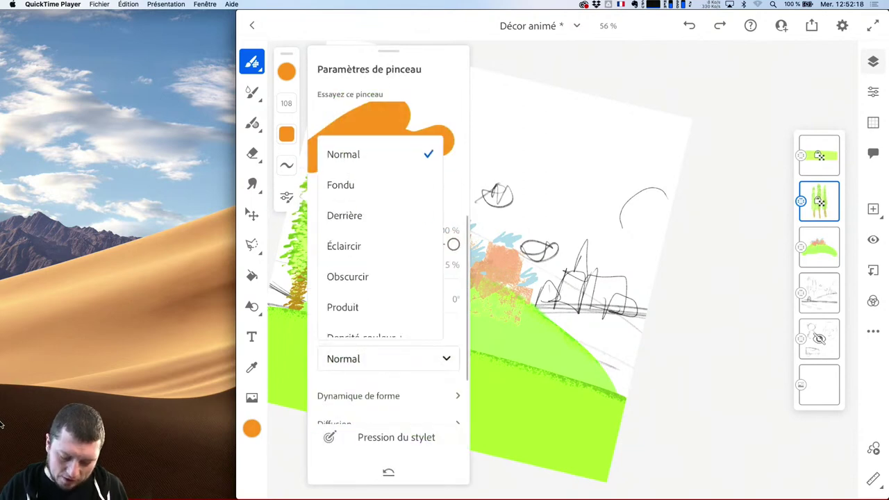
scroll(406, 131, "down", 10)
scroll(392, 214, "down", 5)
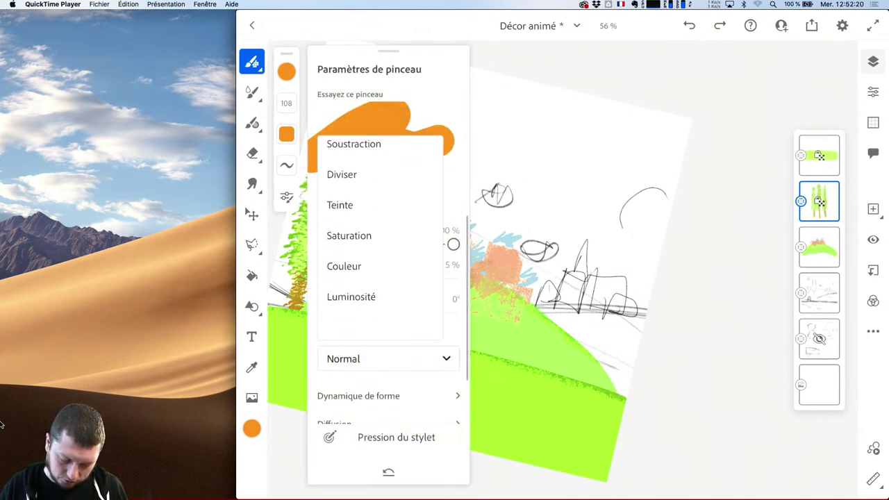
left_click(344, 292)
left_click(523, 159)
mouse_move(406, 133)
left_mouse_down()
mouse_move(458, 129)
mouse_move(465, 151)
mouse_move(357, 269)
mouse_move(391, 282)
mouse_move(339, 255)
mouse_move(327, 273)
mouse_move(315, 251)
mouse_move(343, 92)
mouse_move(356, 102)
mouse_move(379, 72)
mouse_move(394, 95)
mouse_move(373, 98)
mouse_move(391, 59)
mouse_move(420, 129)
left_mouse_up()
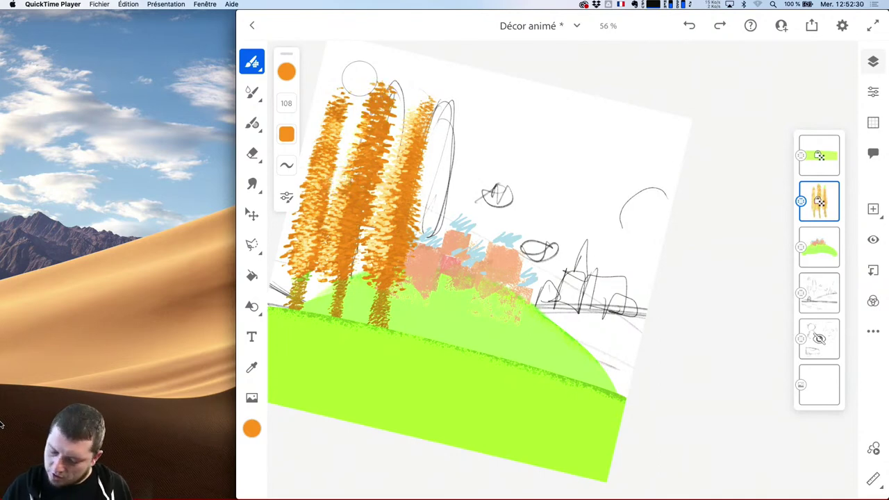
- Try an orange stroke across the hill and village on their layer, and undo it
left_click(819, 247)
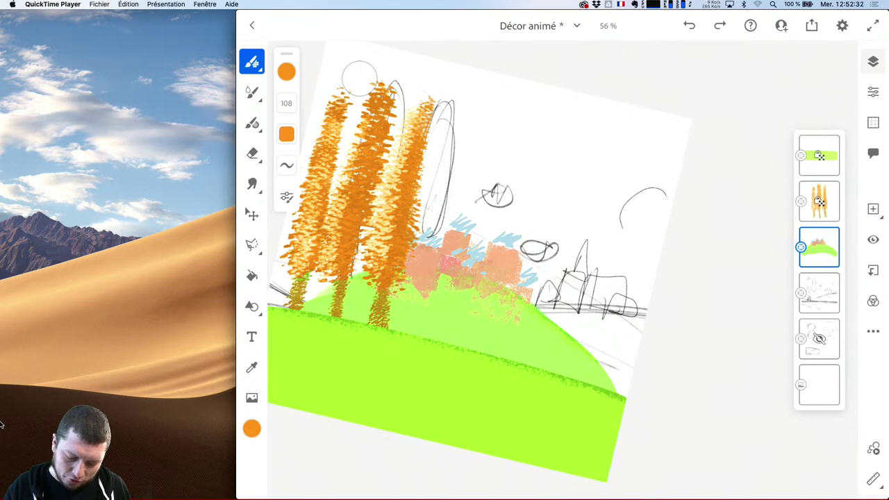
mouse_move(303, 294)
left_mouse_down()
mouse_move(287, 305)
mouse_move(614, 321)
left_mouse_up()
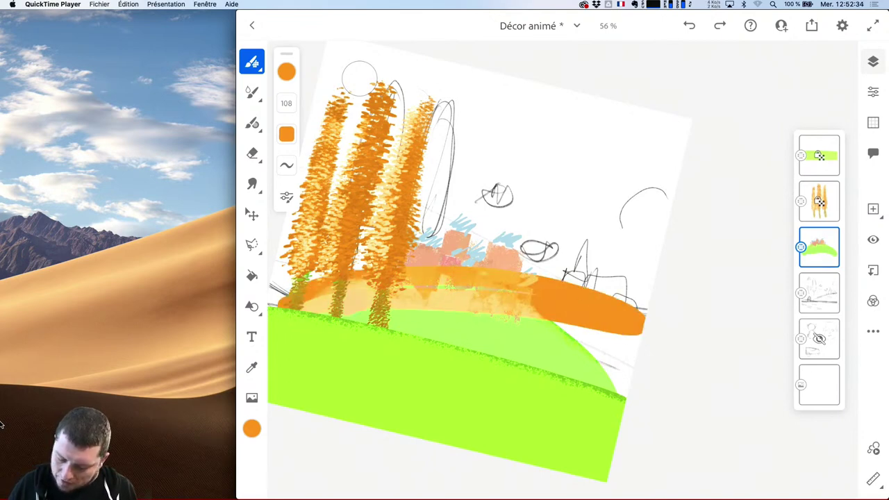
key("super+z")
- Lock the transparency of the hill and village layer, then try an orange stroke across it and undo it
left_click(873, 331)
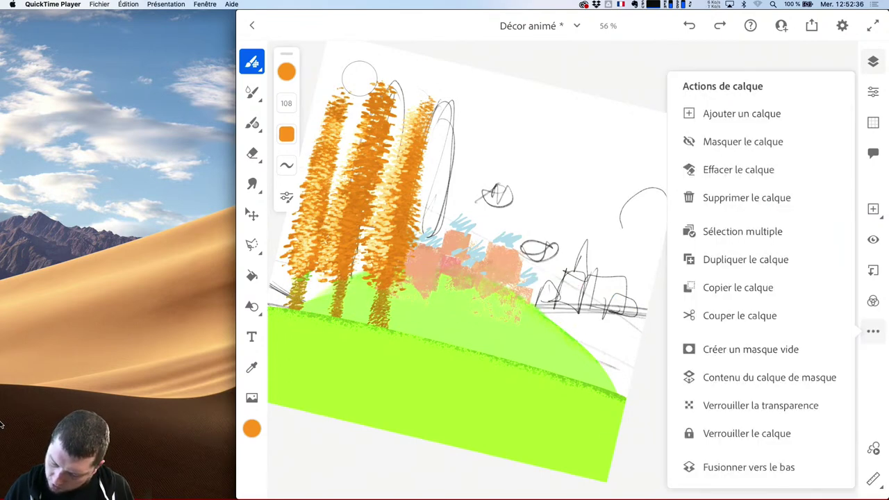
left_click(761, 405)
mouse_move(511, 244)
left_mouse_down()
mouse_move(463, 280)
mouse_move(471, 306)
mouse_move(624, 321)
mouse_move(625, 396)
mouse_move(686, 390)
left_mouse_up()
key("ctrl+z")
- Set the brush colour to yellow and recolour the whole hill and village with the 108 px brush
left_click(286, 70)
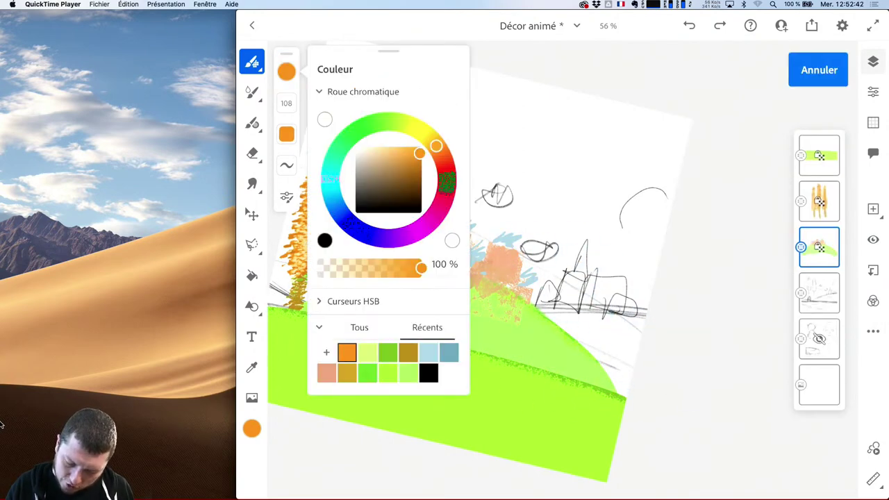
left_click_drag(419, 152, 431, 134)
left_click(607, 301)
mouse_move(648, 385)
left_mouse_down()
mouse_move(532, 392)
mouse_move(460, 379)
mouse_move(401, 357)
mouse_move(473, 319)
mouse_move(441, 307)
mouse_move(308, 300)
mouse_move(371, 276)
mouse_move(507, 298)
mouse_move(509, 266)
mouse_move(358, 256)
mouse_move(548, 256)
mouse_move(480, 311)
mouse_move(431, 301)
mouse_move(502, 301)
mouse_move(511, 264)
left_mouse_up()
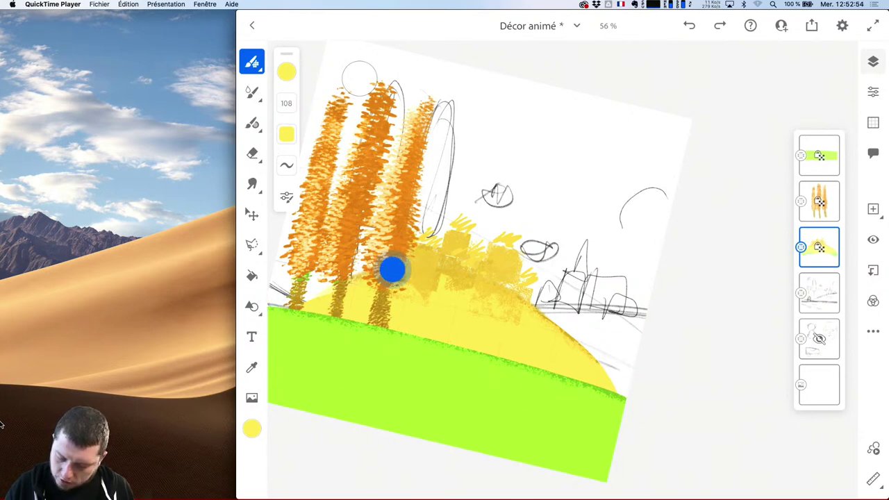
- Recolour the green foreground ground light orange on its own layer, enlarging the Arrondi net brush to 186 px to finish it
left_click(819, 154)
left_click(286, 70)
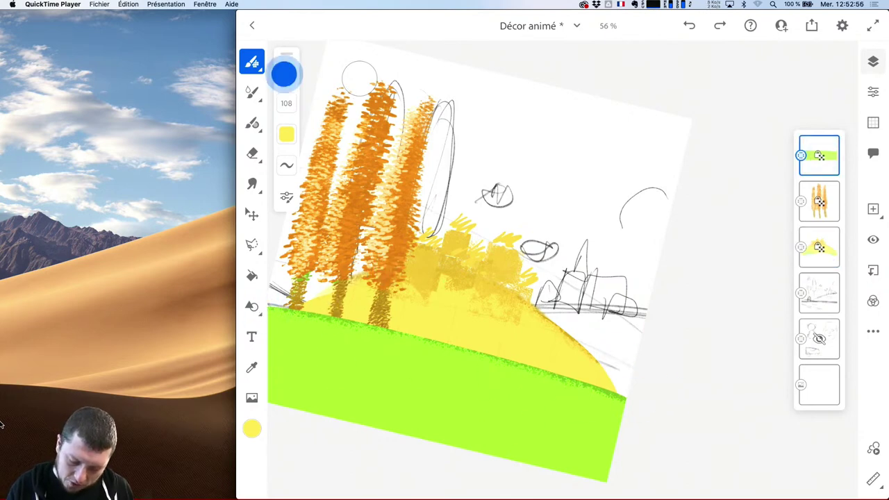
left_click(366, 351)
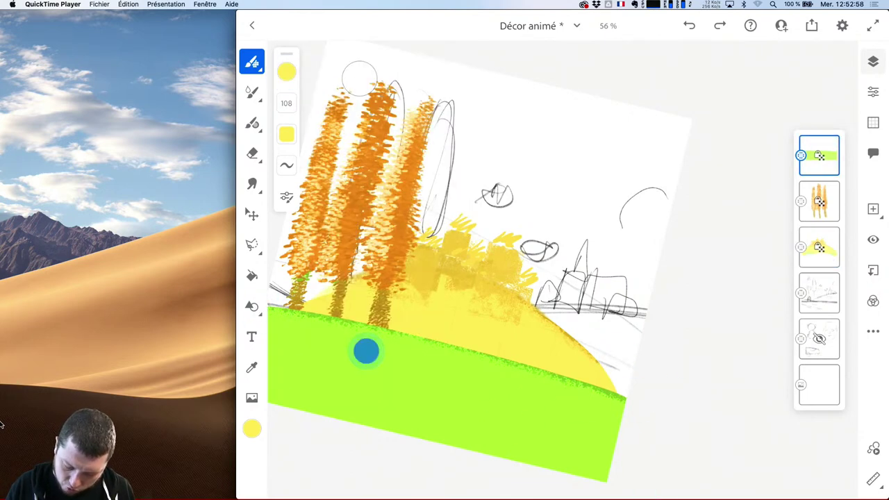
left_click(549, 344)
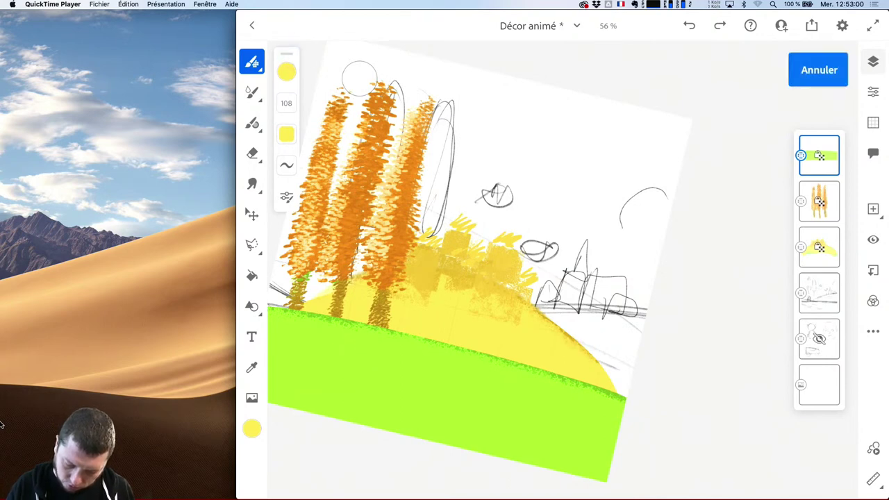
left_click(287, 71)
left_click_drag(428, 137, 439, 152)
mouse_move(611, 445)
left_mouse_down()
mouse_move(522, 472)
mouse_move(679, 405)
mouse_move(522, 405)
mouse_move(330, 430)
mouse_move(473, 368)
left_mouse_up()
scroll(668, 361, "down", 4)
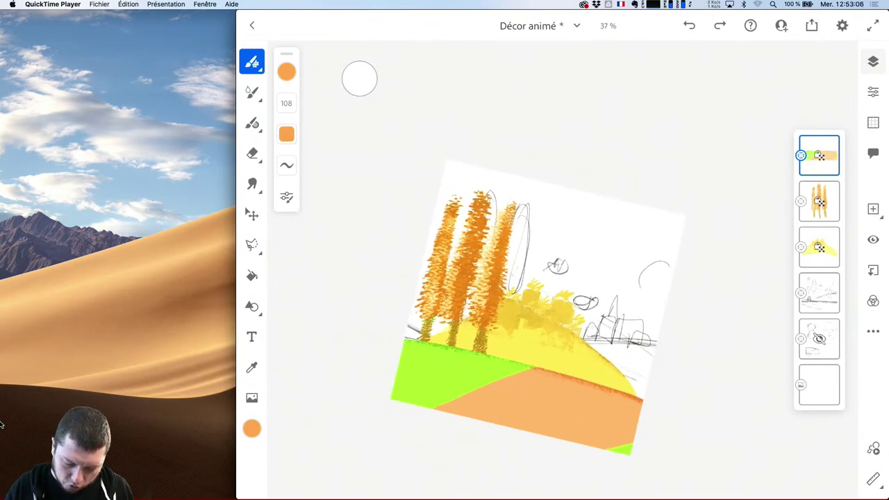
left_click_drag(287, 103, 288, 88)
mouse_move(409, 366)
left_mouse_down()
mouse_move(467, 325)
mouse_move(385, 396)
mouse_move(575, 391)
mouse_move(593, 461)
mouse_move(622, 476)
left_mouse_up()
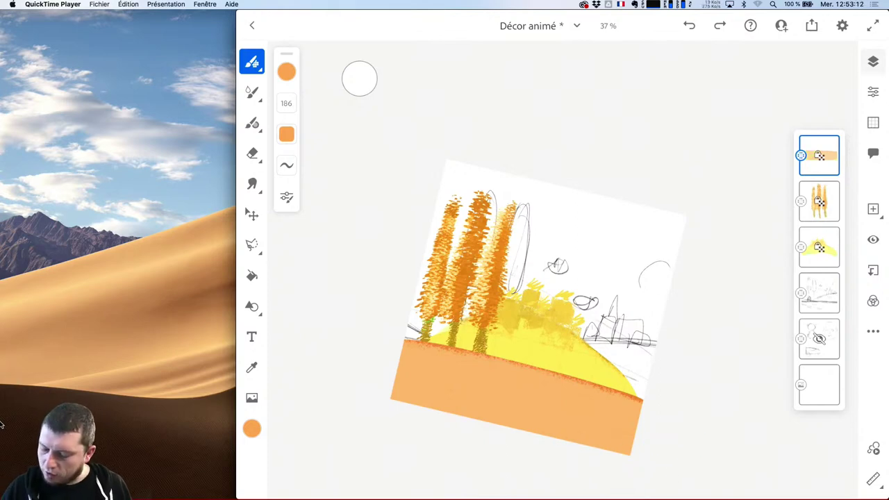
- Add a layer directly beneath the hill and village layer and choose the Vortex Variant brush from the Fall 2021 brushes
left_click(873, 208)
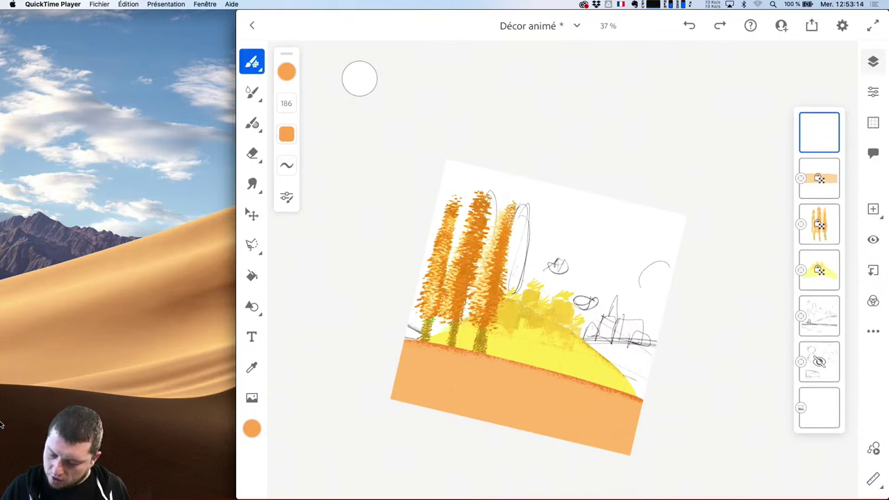
left_click_drag(817, 143, 819, 282)
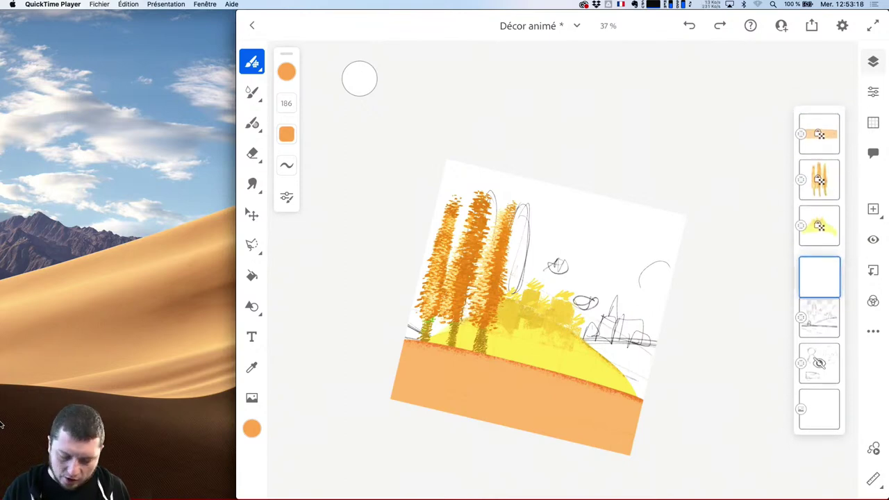
left_click(251, 61)
left_click_drag(379, 387, 378, 311)
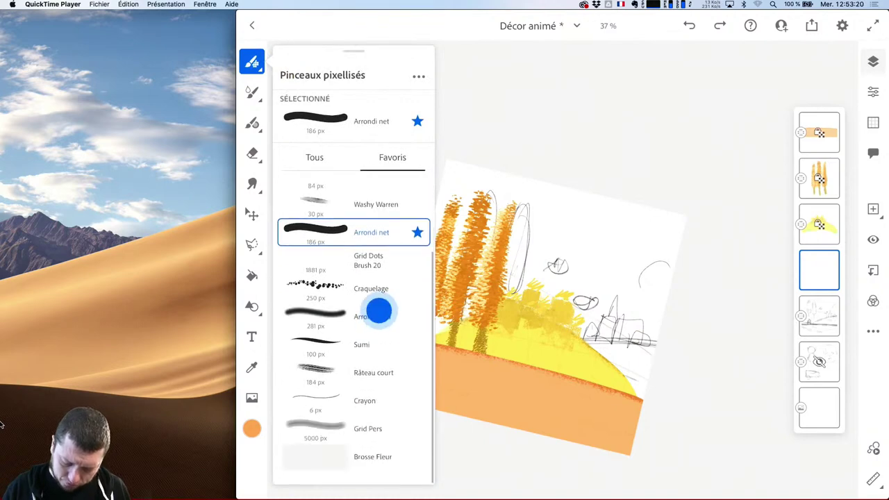
left_click(315, 157)
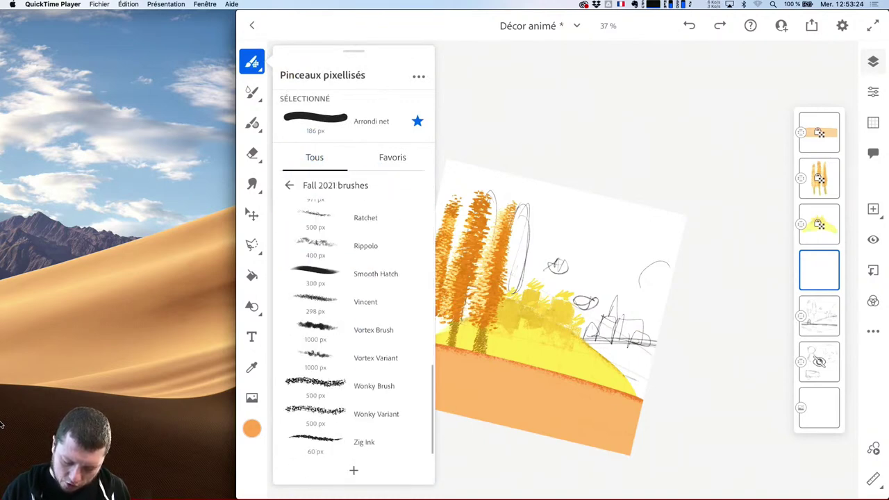
left_click(361, 359)
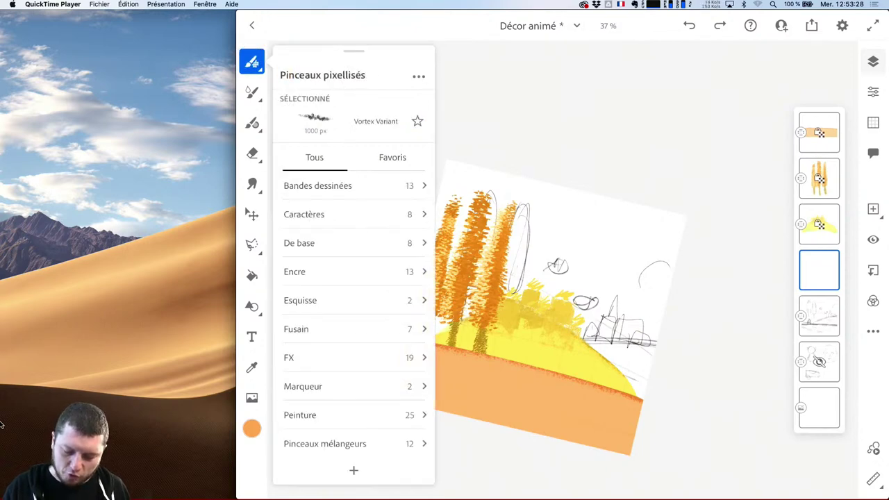
left_click(252, 61)
- Set the brush colour to light blue and paint textured strokes over the upper sky with the 1000 px Vortex Variant brush
left_click(286, 71)
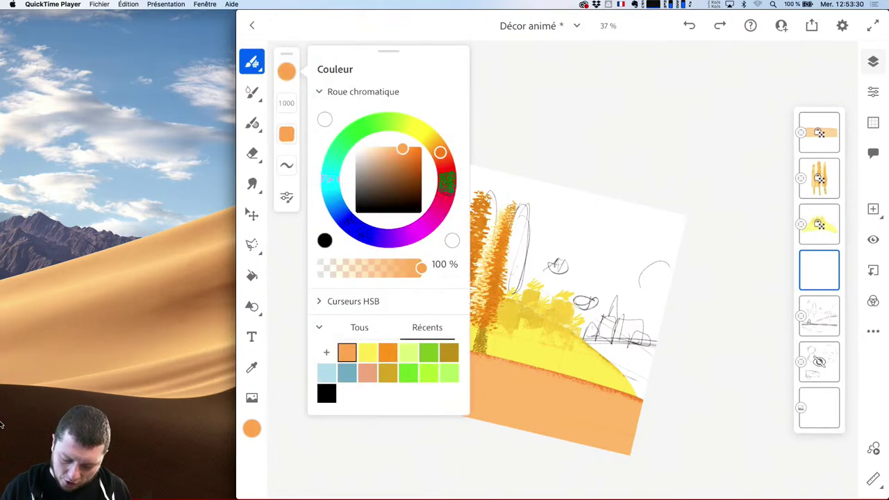
left_click(327, 373)
left_click_drag(371, 156, 369, 149)
left_click(583, 205)
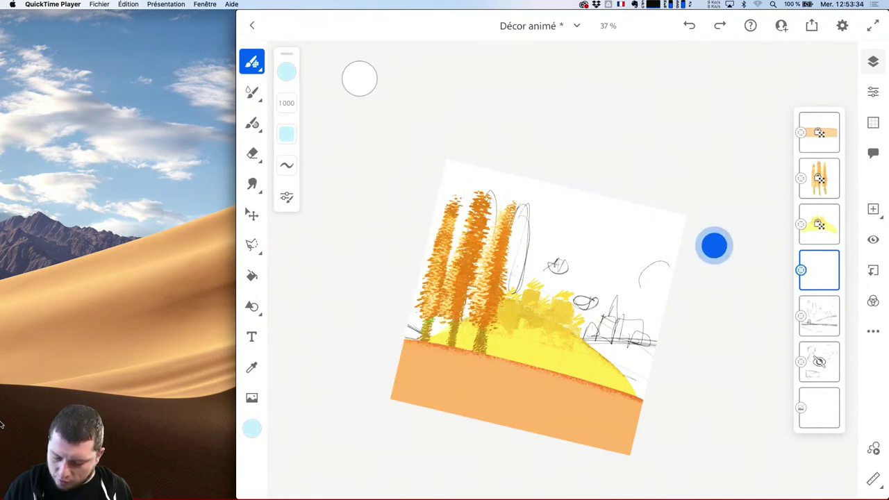
mouse_move(714, 246)
left_mouse_down()
mouse_move(484, 203)
mouse_move(765, 296)
mouse_move(391, 264)
left_mouse_up()
left_click_drag(717, 361, 711, 372)
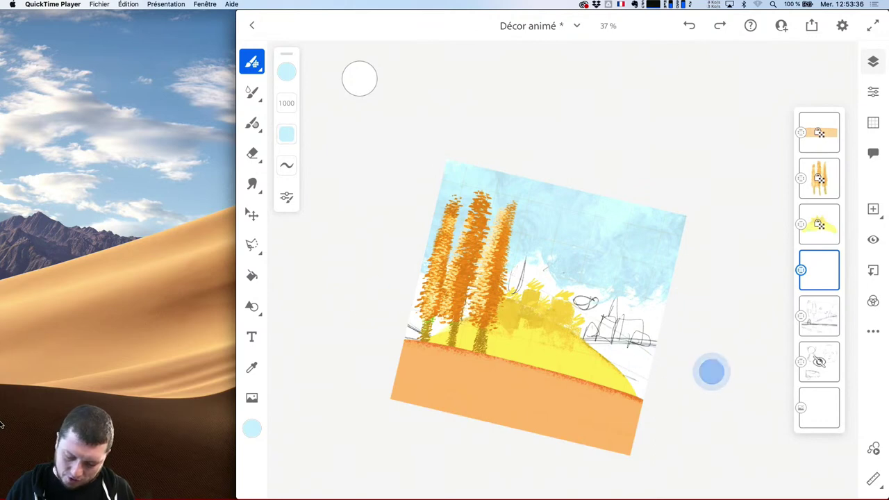
mouse_move(432, 154)
left_mouse_down()
mouse_move(679, 200)
mouse_move(487, 160)
mouse_move(524, 176)
left_mouse_up()
mouse_move(697, 351)
left_mouse_down()
mouse_move(416, 311)
mouse_move(594, 349)
mouse_move(724, 407)
mouse_move(555, 287)
mouse_move(442, 270)
mouse_move(387, 246)
left_mouse_up()
- Paint the middle and lower sky down to the hill in two successively paler blues, covering the sketch lines
left_click(295, 68)
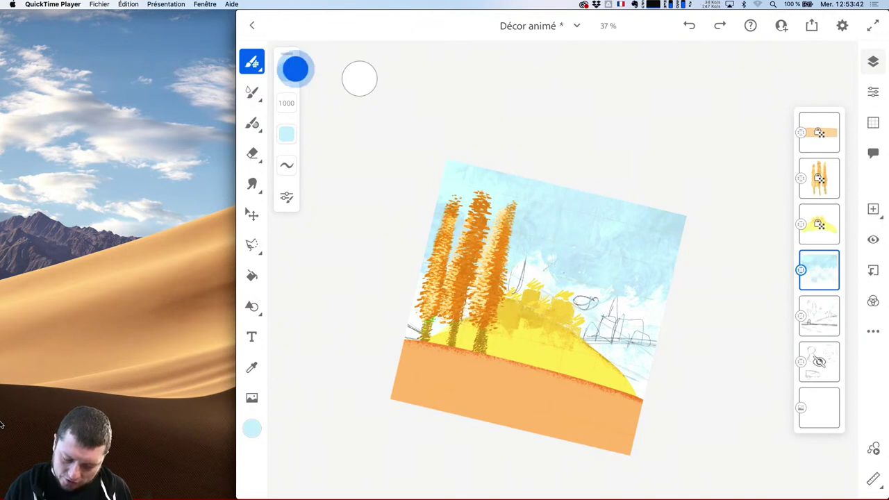
left_click_drag(369, 149, 366, 149)
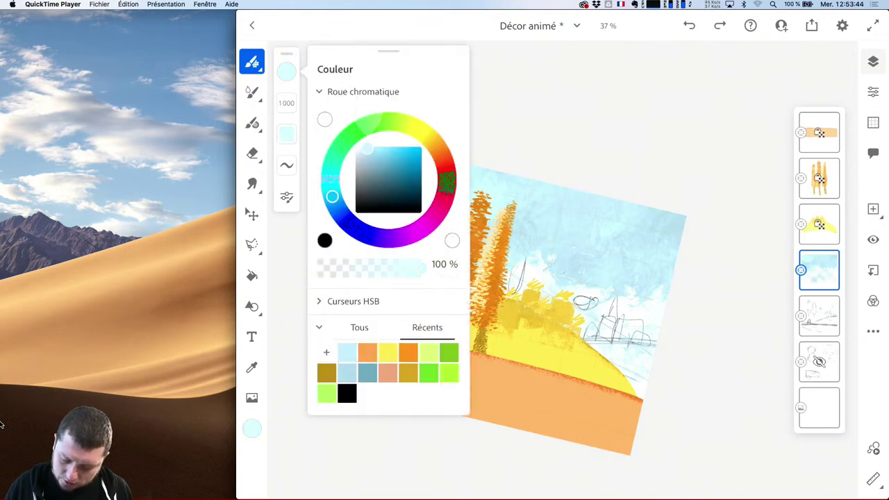
left_click(715, 305)
mouse_move(383, 238)
left_mouse_down()
mouse_move(668, 296)
mouse_move(709, 320)
mouse_move(535, 280)
mouse_move(437, 293)
mouse_move(472, 322)
mouse_move(472, 347)
left_mouse_up()
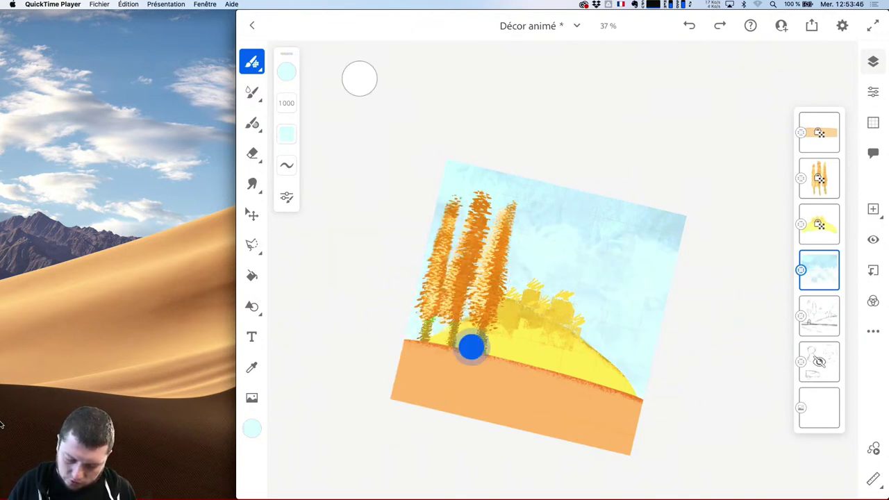
left_click(286, 71)
left_click(366, 148)
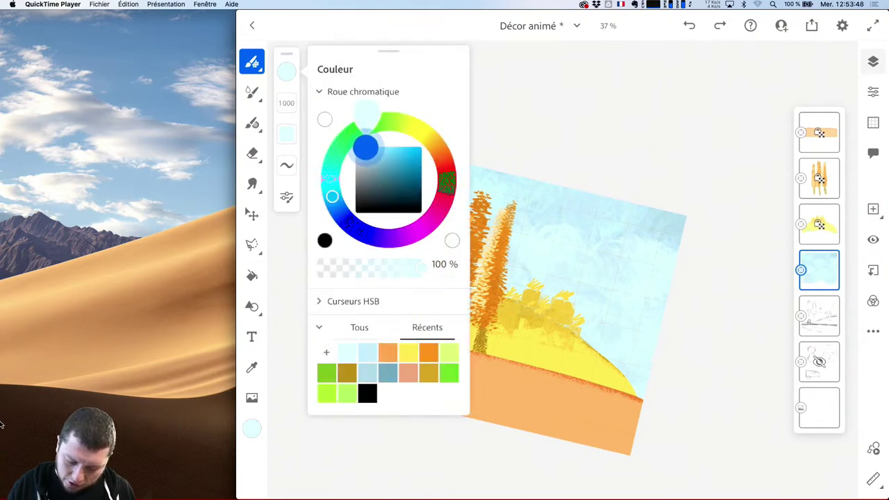
left_click(705, 353)
mouse_move(434, 325)
left_mouse_down()
mouse_move(392, 324)
mouse_move(654, 397)
mouse_move(578, 403)
left_mouse_up()
- Set the brush colour to white and fade out the bottom of the sky along the horizon
left_click(287, 71)
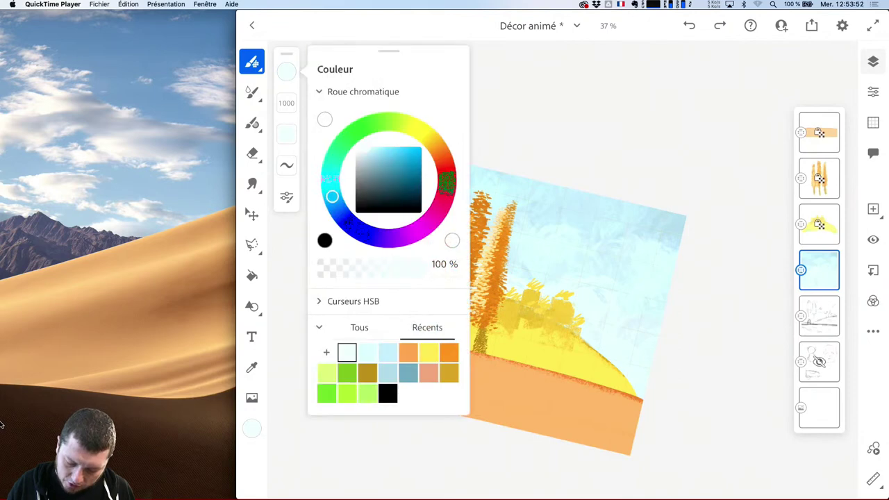
left_click_drag(355, 141, 332, 197)
left_click(589, 378)
mouse_move(631, 412)
left_mouse_down()
mouse_move(678, 443)
mouse_move(618, 415)
left_mouse_up()
scroll(616, 332, "up", 5)
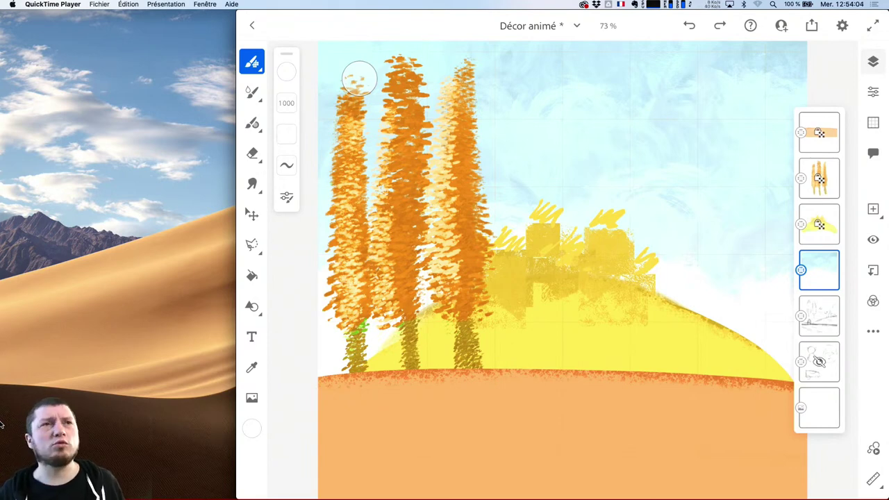
scroll(598, 276, "down", 3)
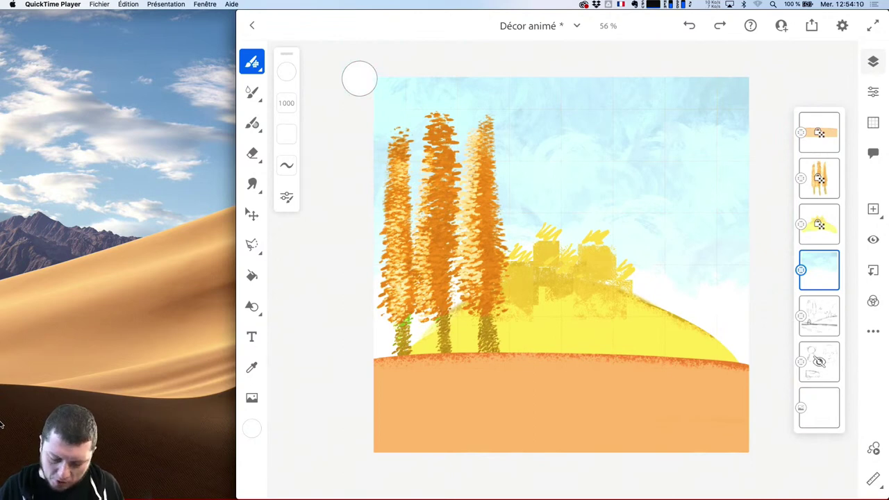
- Add a new layer above the sky and choose the 400 px Rippolo brush from the Fall 2021 brushes
left_click(873, 208)
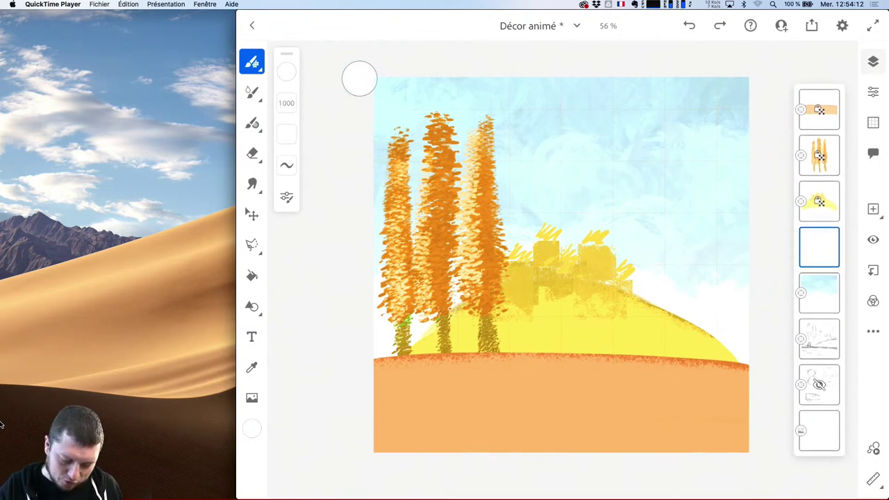
left_click(252, 61)
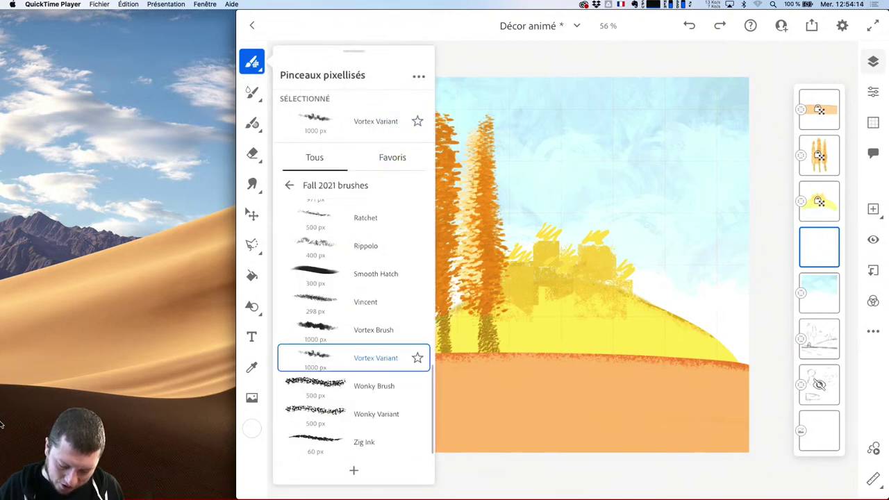
left_click(358, 359)
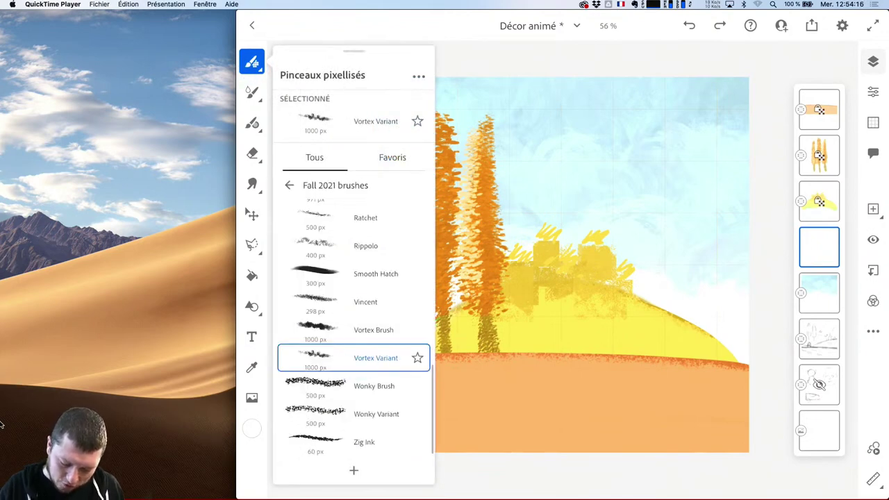
left_click(326, 240)
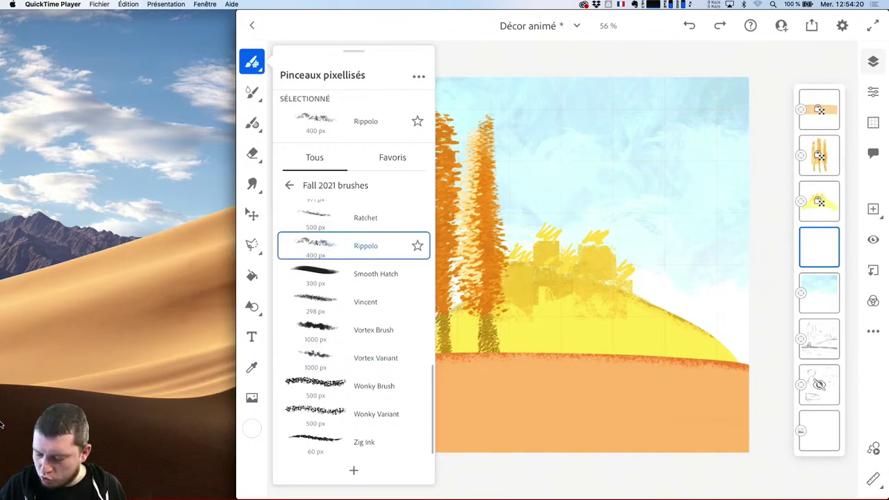
left_click(359, 78)
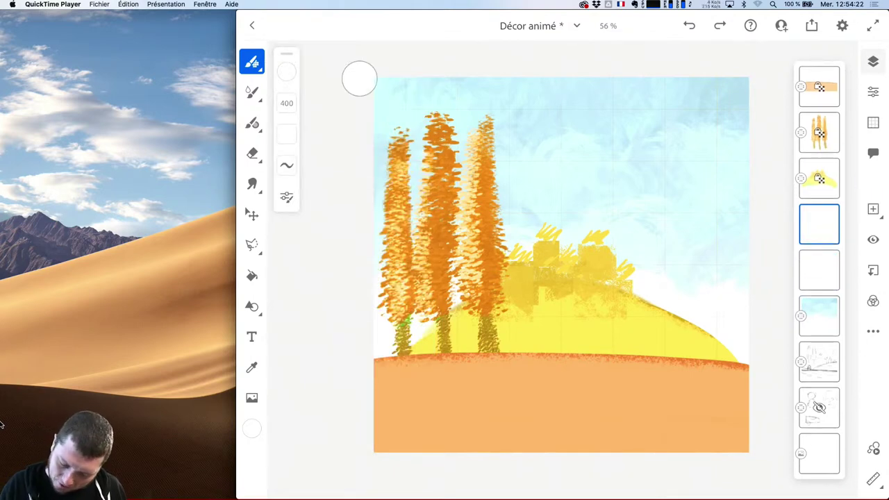
- Paint two large white clouds on separate new layers, one above and right of the village and one just right of the trees
mouse_move(625, 174)
left_mouse_down()
mouse_move(710, 164)
mouse_move(617, 180)
left_mouse_up()
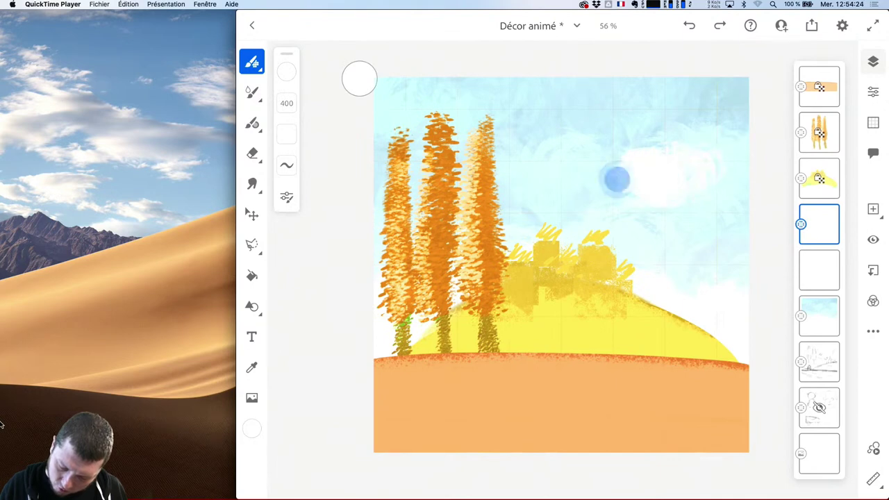
mouse_move(515, 150)
left_mouse_down()
mouse_move(551, 147)
mouse_move(487, 150)
mouse_move(542, 154)
mouse_move(514, 154)
left_mouse_up()
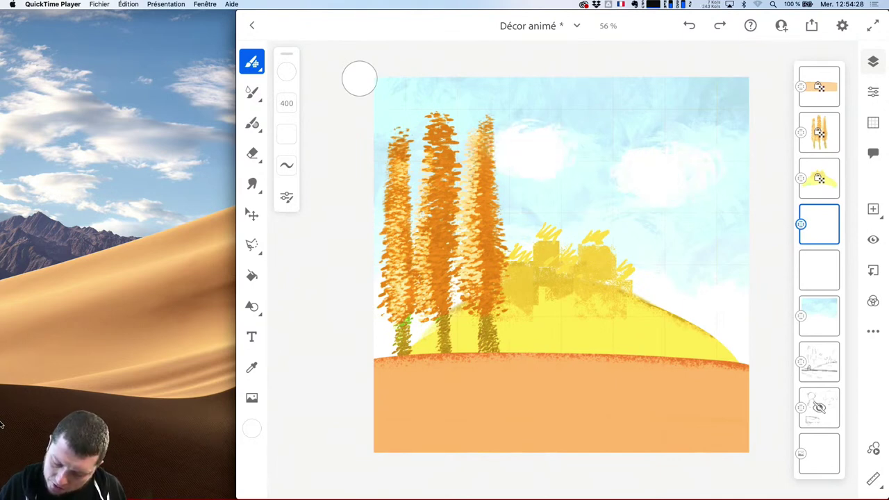
key("ctrl+z")
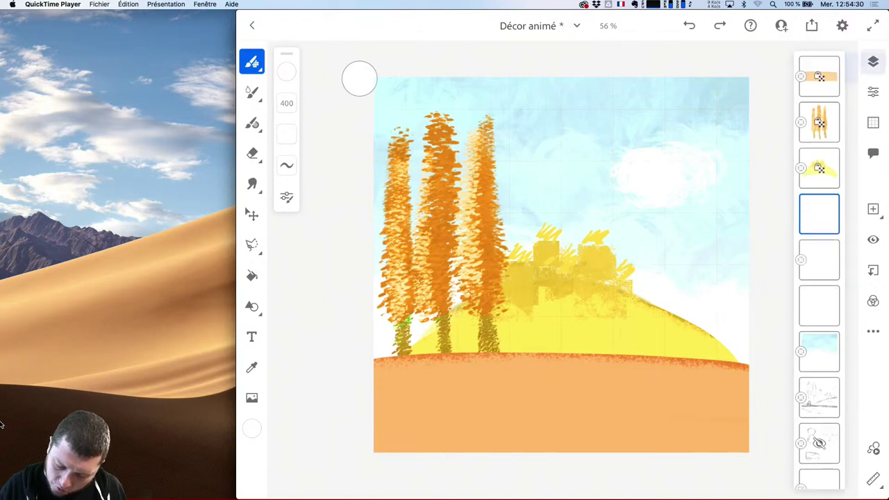
mouse_move(531, 189)
left_mouse_down()
mouse_move(561, 189)
mouse_move(489, 192)
mouse_move(566, 195)
mouse_move(499, 190)
left_mouse_up()
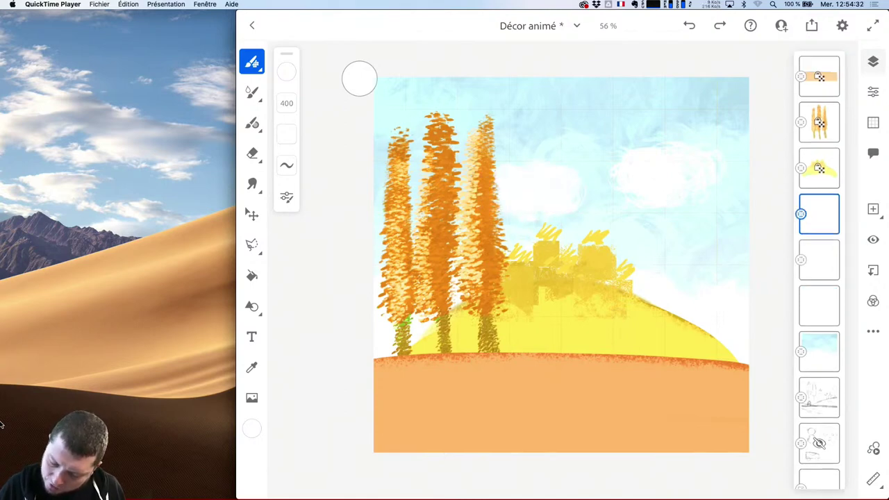
- Reduce the brush to 160 px and paint two small white clouds on separate layers, one low over the hill's right slope and one high mid-sky
left_click_drag(287, 103, 291, 136)
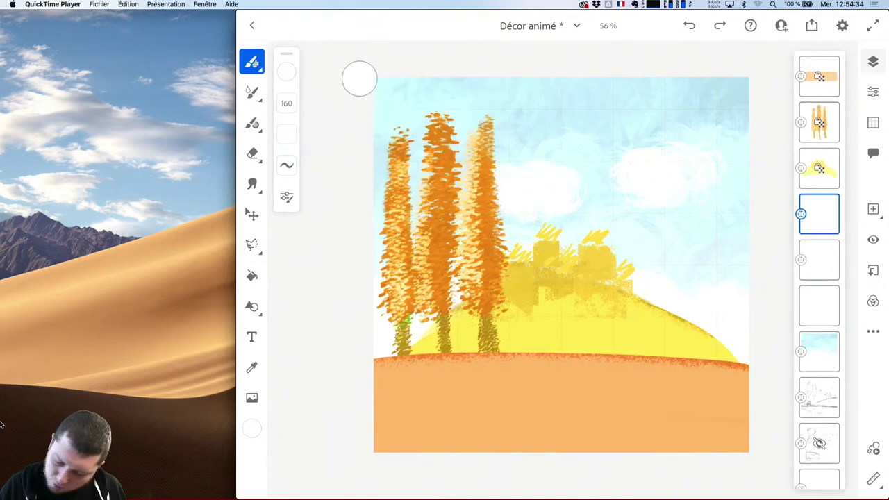
mouse_move(671, 242)
left_mouse_down()
mouse_move(648, 242)
mouse_move(704, 241)
mouse_move(680, 242)
left_mouse_up()
left_click_drag(564, 116, 609, 113)
left_click(552, 343)
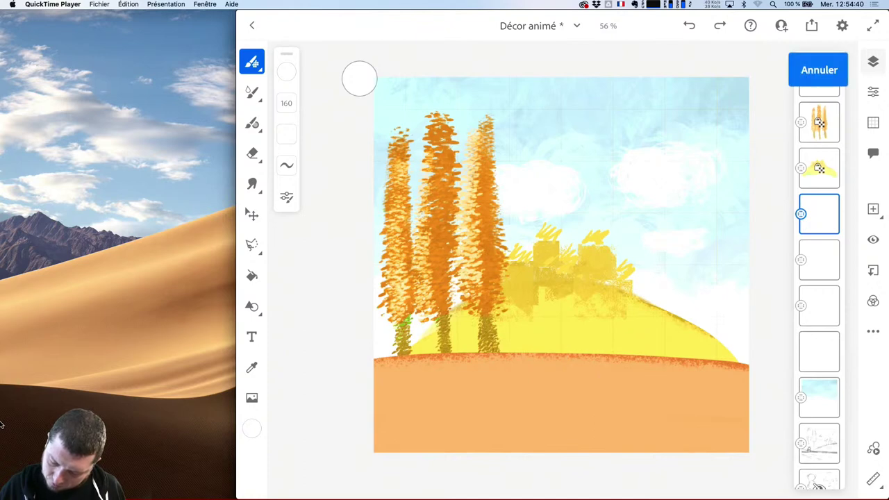
mouse_move(557, 127)
left_mouse_down()
mouse_move(598, 128)
mouse_move(570, 132)
left_mouse_up()
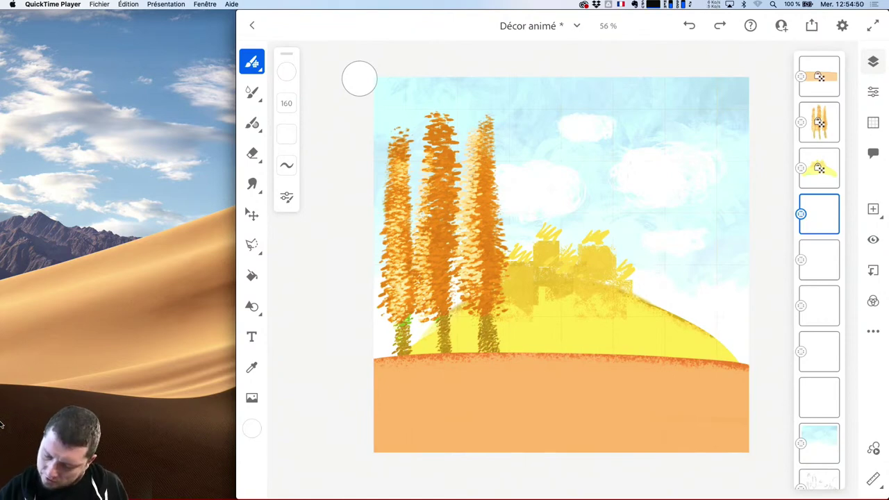
- Add another empty layer and choose the 30 px Concept Pencil Soft brush from the Fall 2021 brushes
left_click(874, 209)
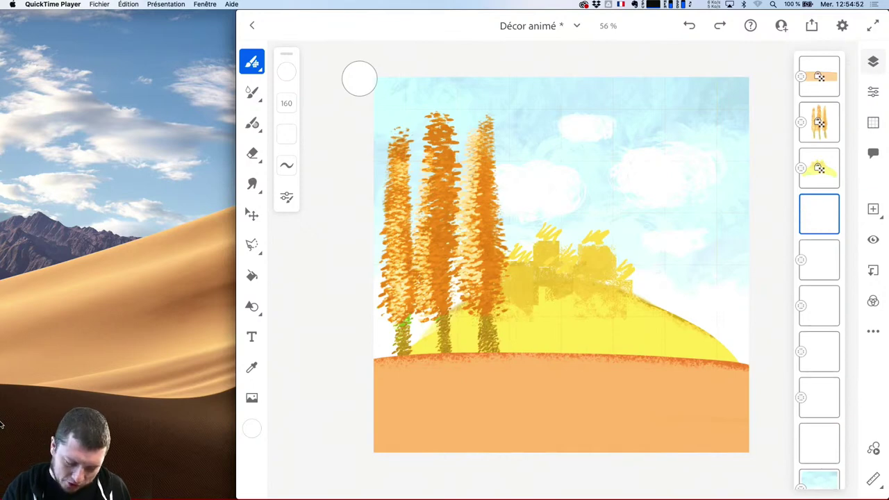
left_click(251, 61)
left_click_drag(383, 333, 383, 411)
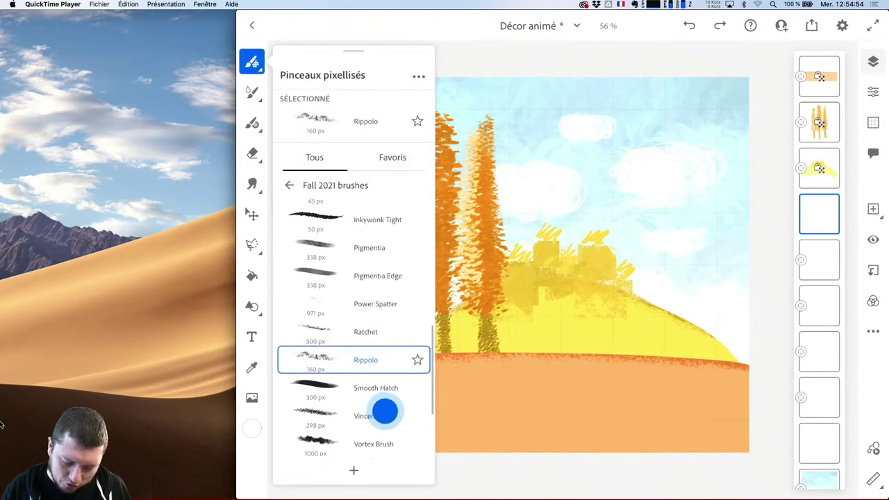
left_click_drag(379, 285, 384, 458)
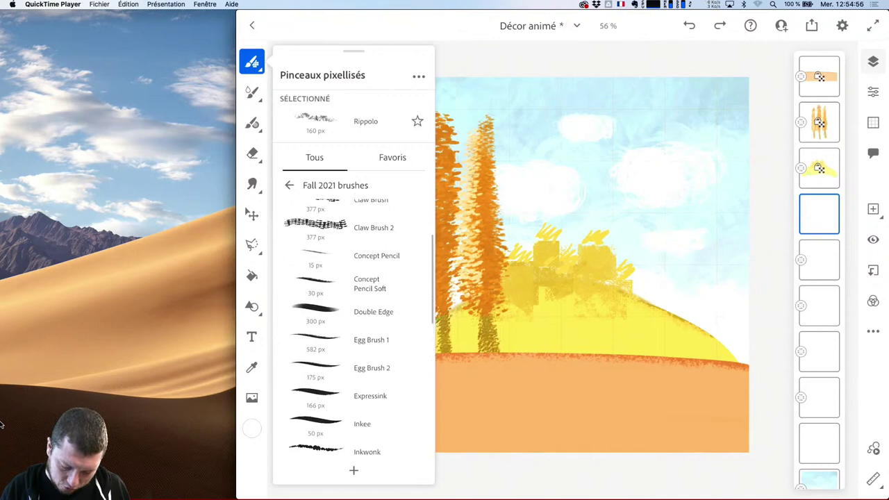
left_click(320, 359)
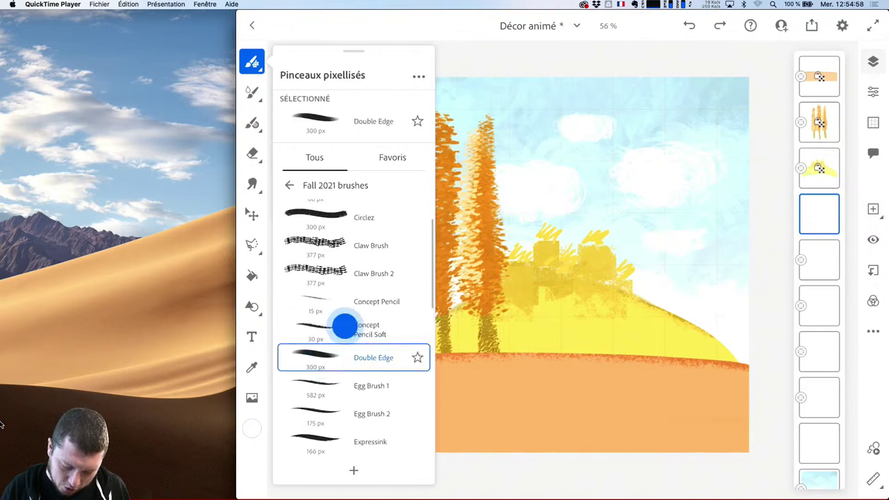
left_click(343, 327)
left_click(558, 362)
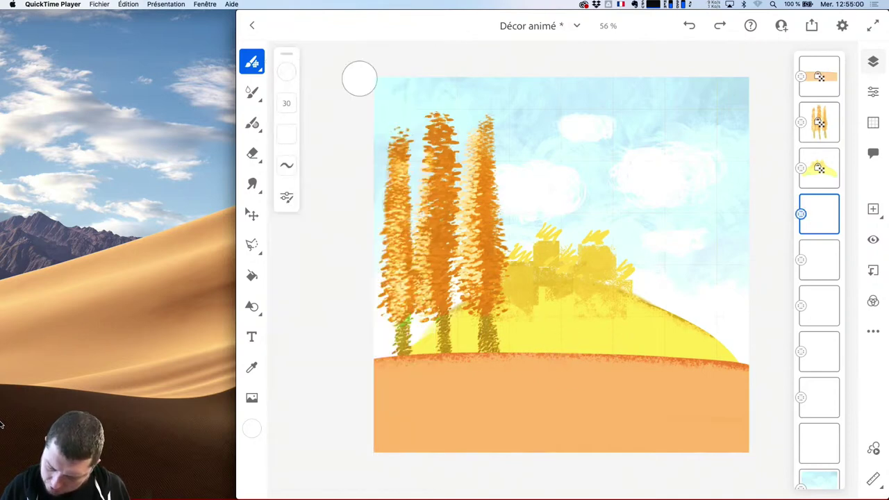
- Undo the test strokes and move the empty layer to the very top of the layer stack, above the orange ground
key("super+z")
left_click(569, 352)
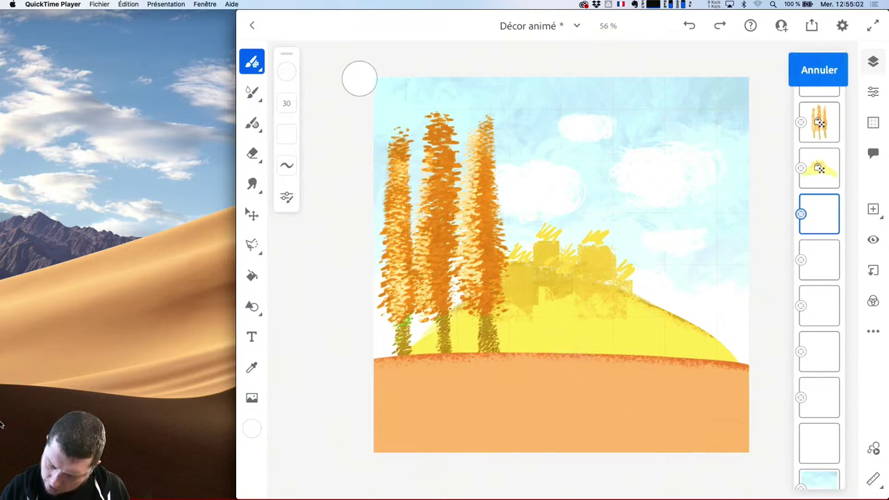
key("super+z")
left_click_drag(822, 214, 820, 122)
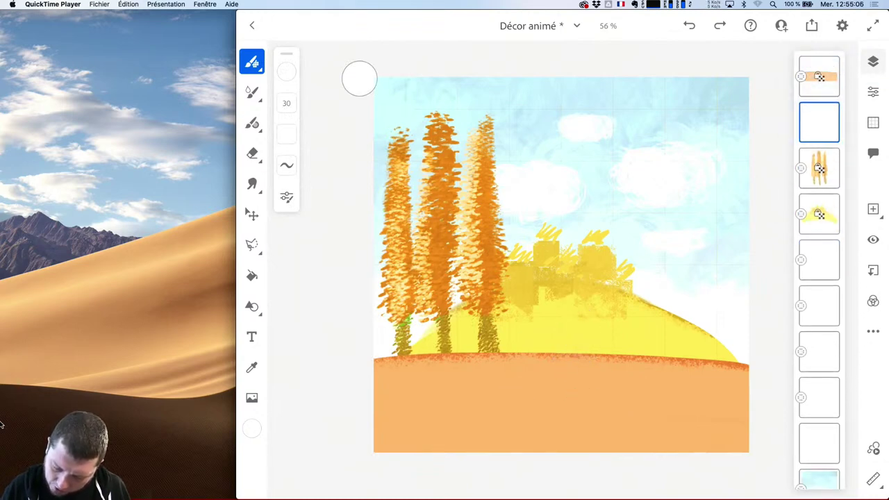
left_click(819, 124)
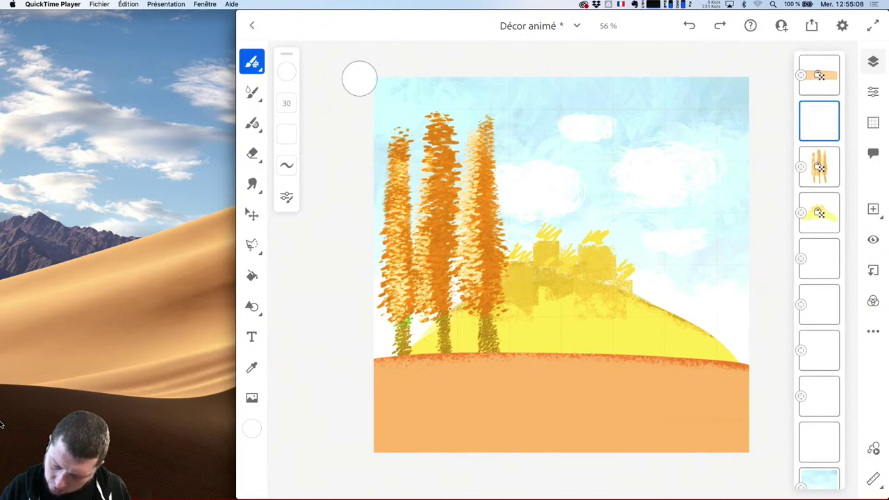
left_click(819, 124)
left_click_drag(819, 124, 819, 75)
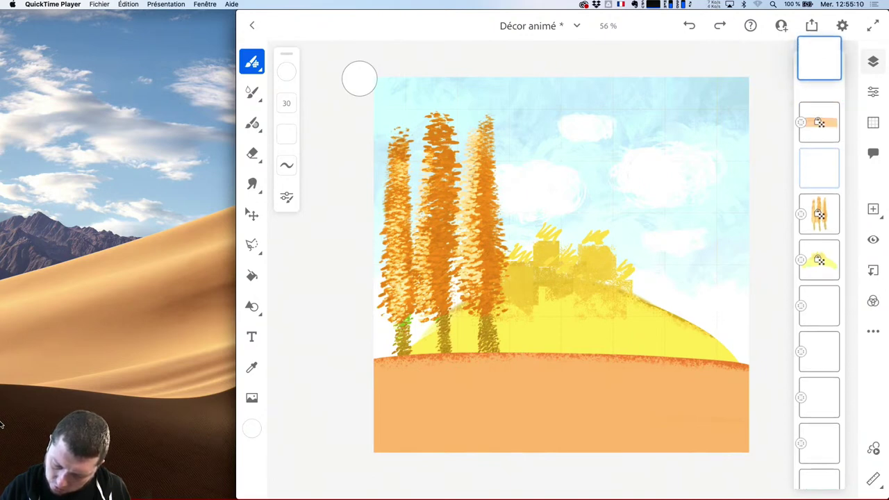
- Paint a small solid white house shape with a rounded peak on the ground's upper edge, below the village
mouse_move(543, 384)
left_mouse_down()
mouse_move(542, 363)
mouse_move(559, 374)
mouse_move(547, 354)
mouse_move(545, 381)
left_mouse_up()
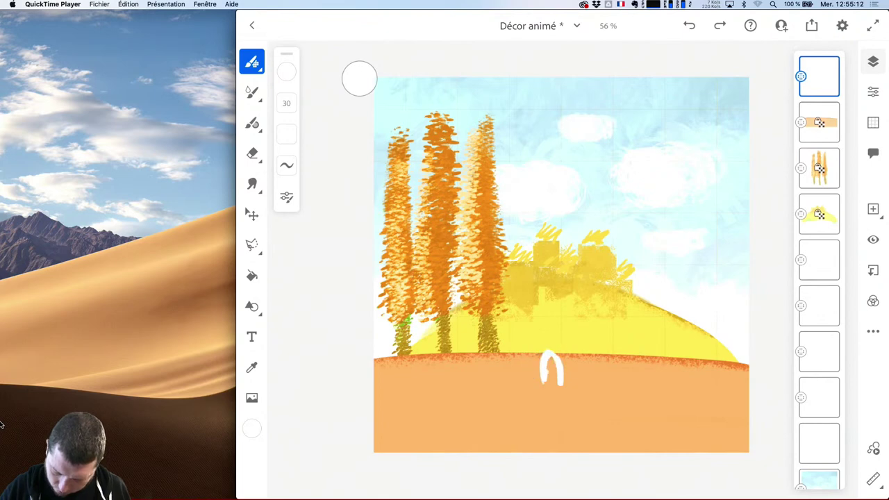
scroll(608, 394, "up", 5)
mouse_move(427, 281)
left_mouse_down()
mouse_move(427, 340)
mouse_move(444, 287)
mouse_move(435, 279)
mouse_move(414, 343)
mouse_move(455, 349)
mouse_move(438, 354)
mouse_move(447, 358)
mouse_move(445, 293)
mouse_move(406, 352)
mouse_move(430, 278)
left_mouse_up()
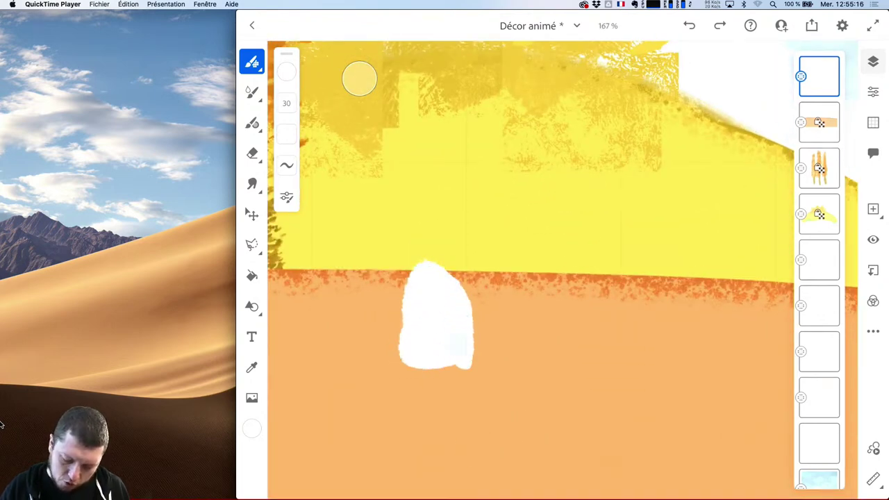
- Set the brush colour to a bright, saturated red
left_click(286, 72)
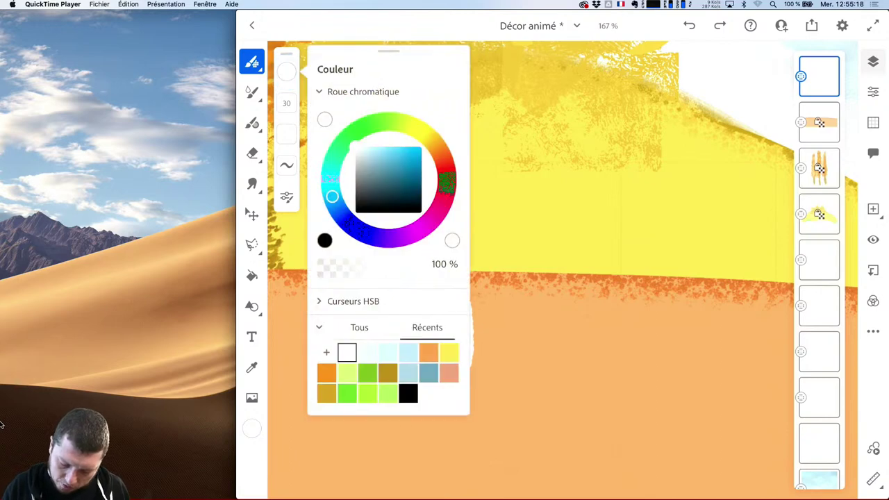
left_click(445, 168)
left_click_drag(397, 164, 421, 155)
left_click(286, 71)
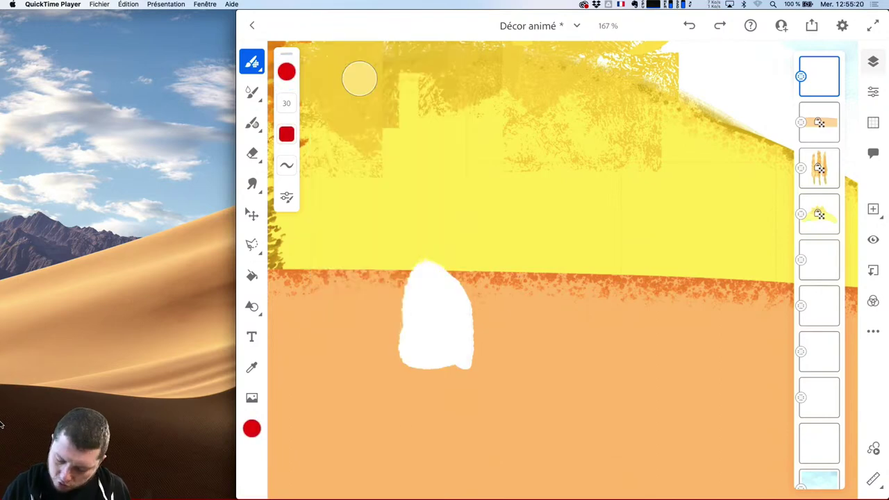
- Lock the house layer's transparency and paint the upper part of the white shape red as a roof
left_click(873, 331)
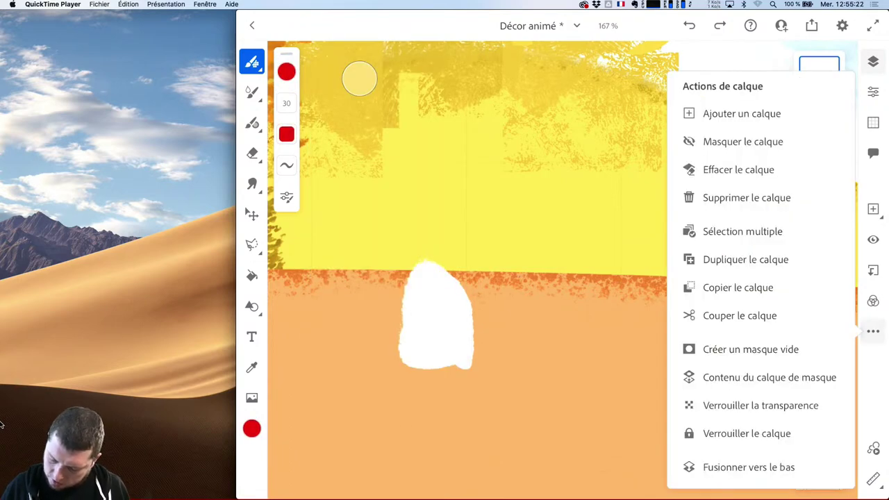
left_click(760, 406)
mouse_move(461, 304)
left_mouse_down()
mouse_move(504, 301)
mouse_move(483, 283)
mouse_move(436, 274)
mouse_move(405, 303)
mouse_move(484, 260)
mouse_move(423, 301)
mouse_move(427, 266)
mouse_move(461, 286)
mouse_move(425, 304)
mouse_move(454, 302)
mouse_move(406, 293)
left_mouse_up()
key("super+z")
- Set the brush colour to a pale pink and its blending mode to Produit
left_click(286, 72)
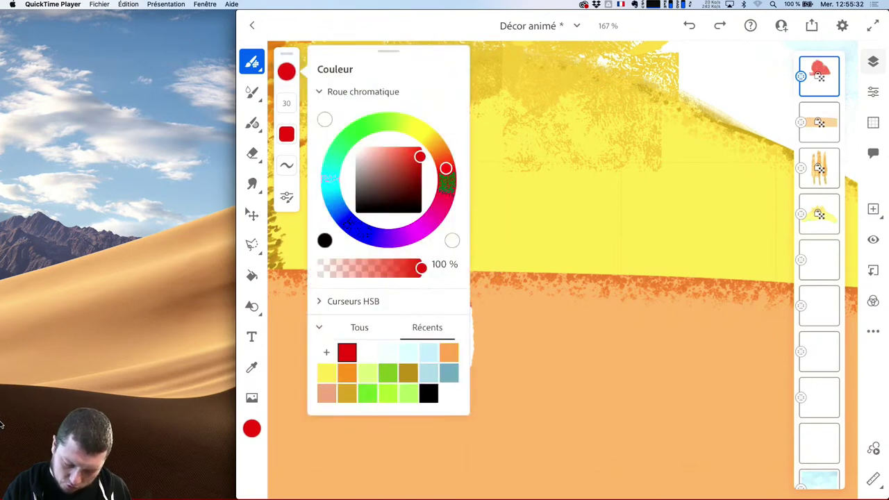
left_click_drag(419, 157, 370, 150)
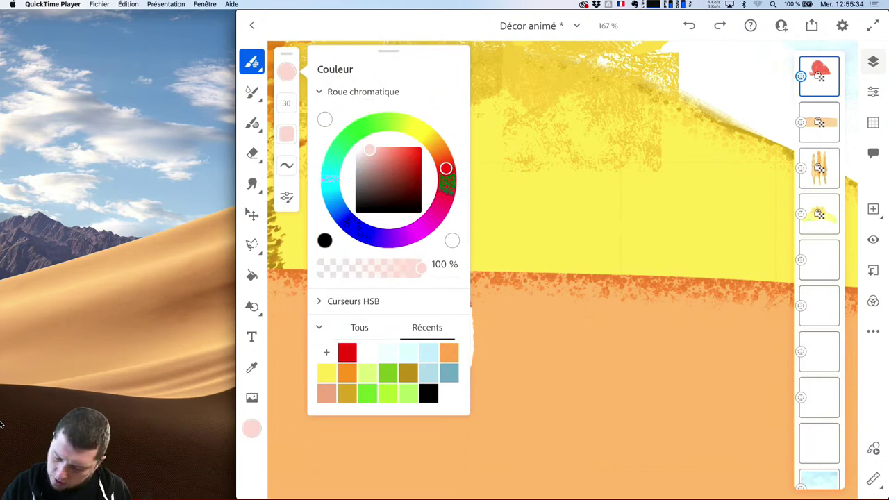
left_click(530, 275)
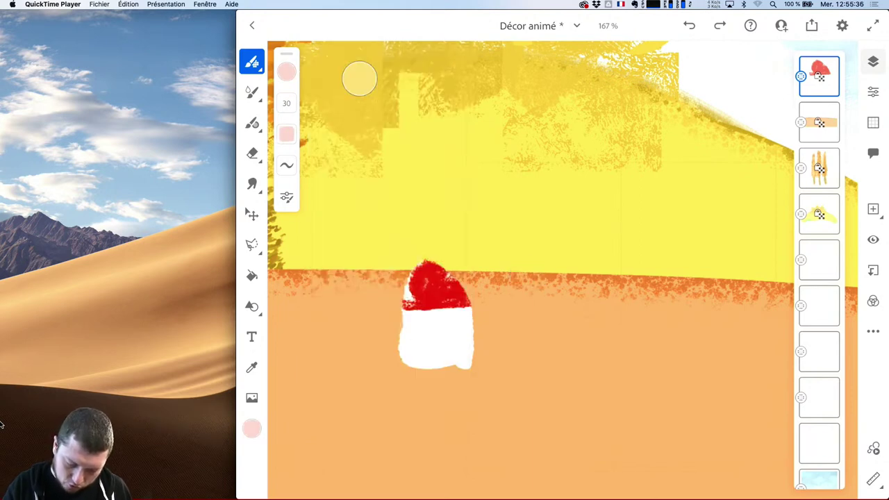
left_click(287, 196)
left_click(387, 324)
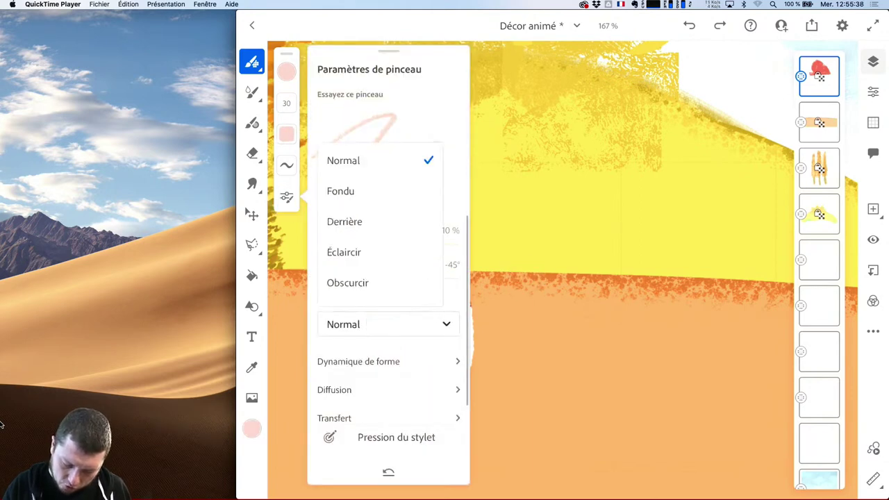
left_click(342, 272)
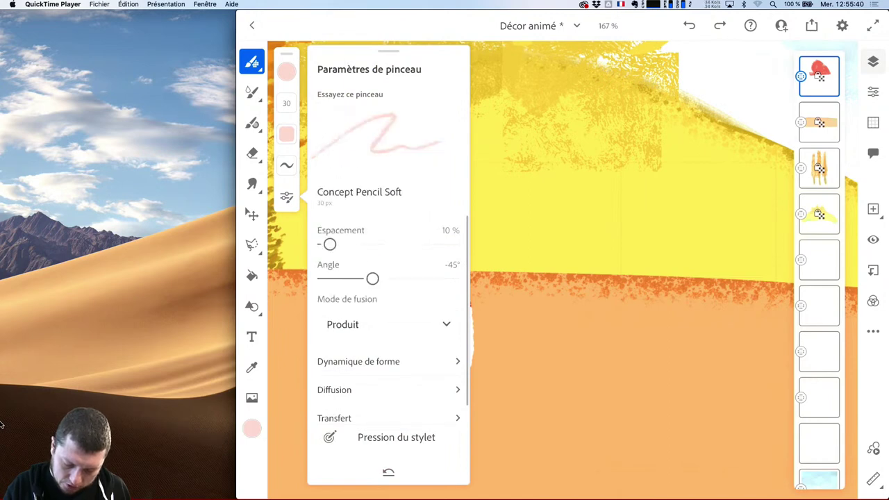
- Lower the brush colour's opacity to 53 %
mouse_move(286, 134)
left_mouse_down()
mouse_move(289, 202)
mouse_move(303, 139)
left_mouse_up()
left_click(287, 69)
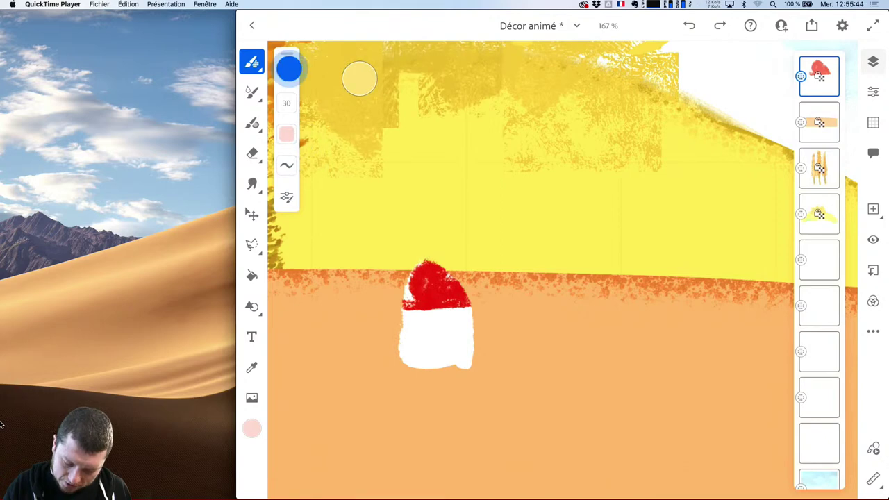
left_click_drag(410, 268, 373, 268)
left_click(359, 79)
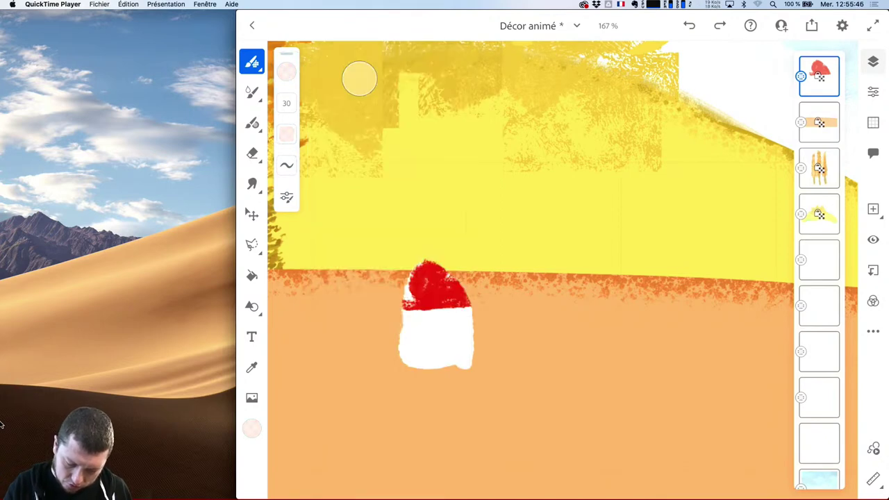
- Shade the left side of the house, switching the brush to a pale cyan to darken its wall and roof
mouse_move(421, 397)
left_mouse_down()
mouse_move(406, 347)
mouse_move(412, 351)
mouse_move(413, 287)
mouse_move(425, 295)
mouse_move(409, 297)
mouse_move(400, 322)
mouse_move(402, 390)
mouse_move(420, 364)
mouse_move(418, 281)
mouse_move(421, 375)
left_mouse_up()
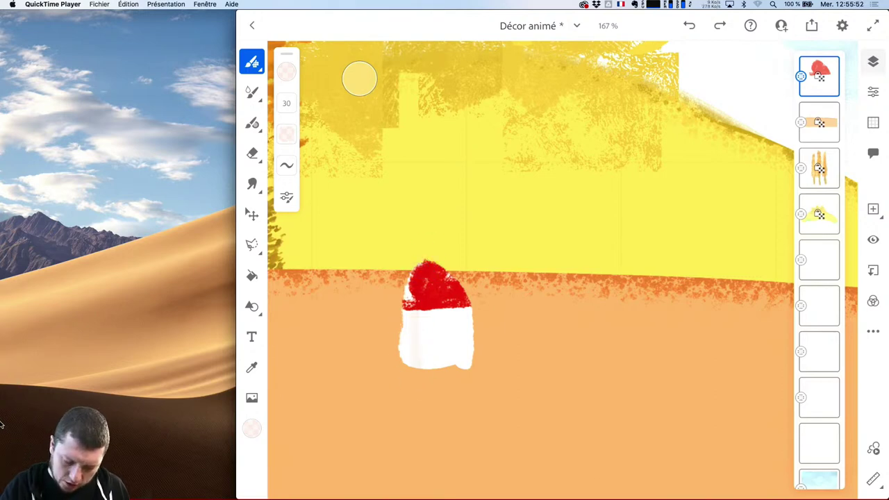
left_click(286, 72)
left_click(331, 191)
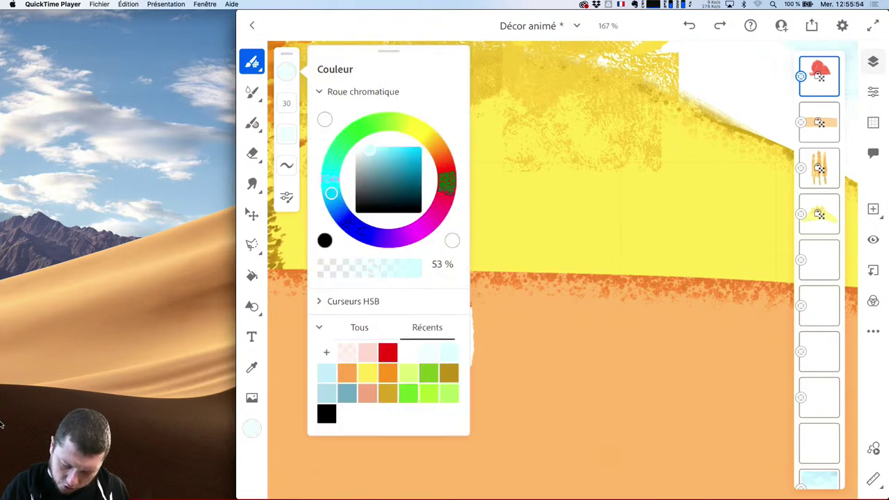
left_click(287, 71)
mouse_move(420, 254)
left_mouse_down()
mouse_move(411, 379)
mouse_move(419, 286)
mouse_move(439, 264)
mouse_move(413, 305)
mouse_move(420, 278)
left_mouse_up()
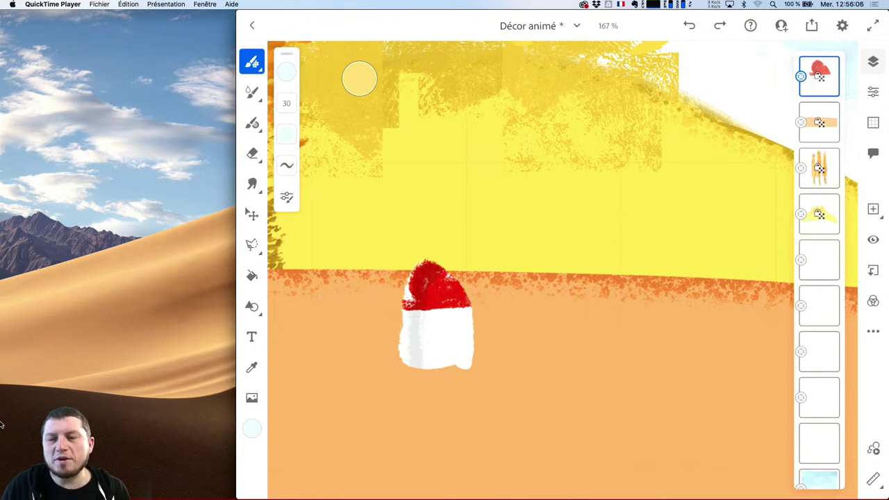
- Save the Décor animé document
scroll(611, 296, "down", 5)
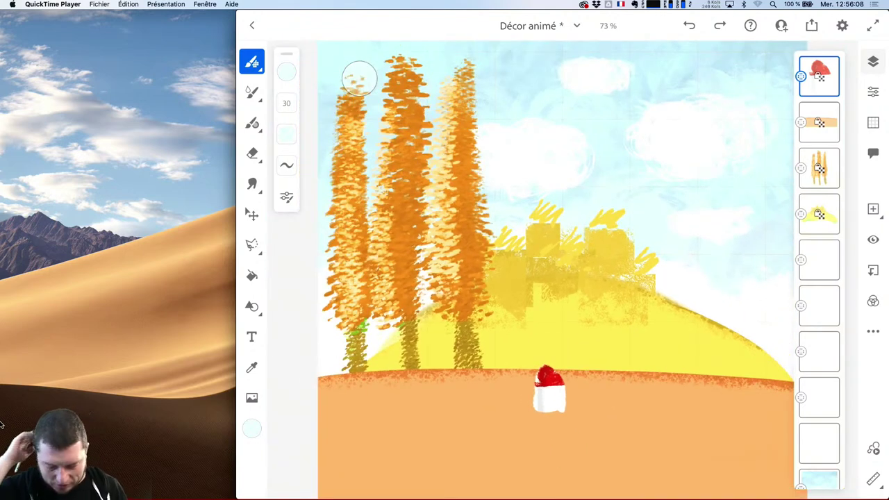
left_click(560, 26)
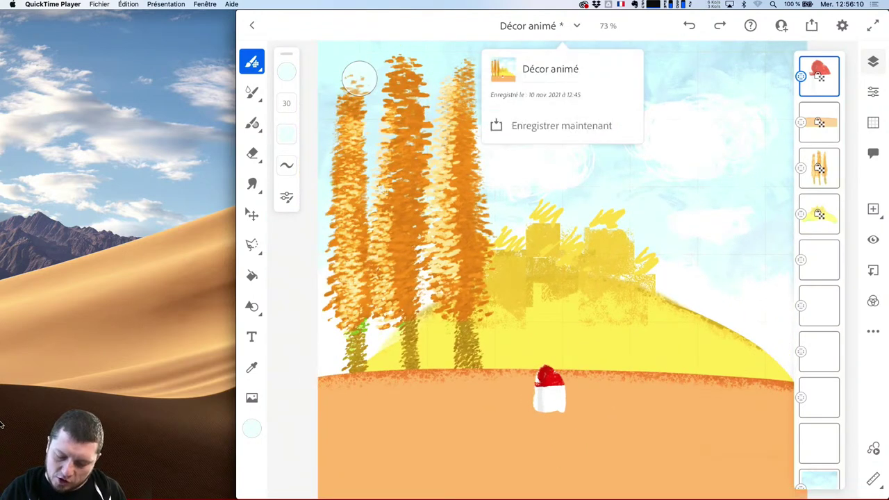
left_click(559, 128)
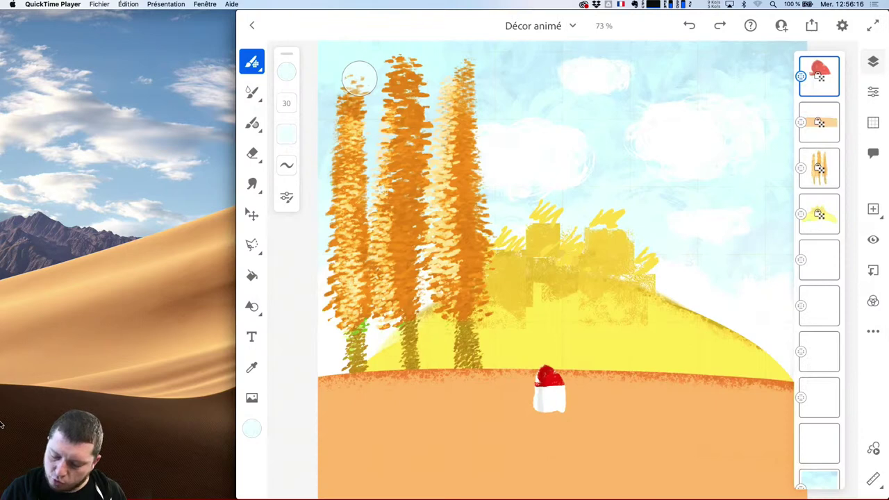
left_click(873, 123)
left_click(834, 194)
left_click(874, 122)
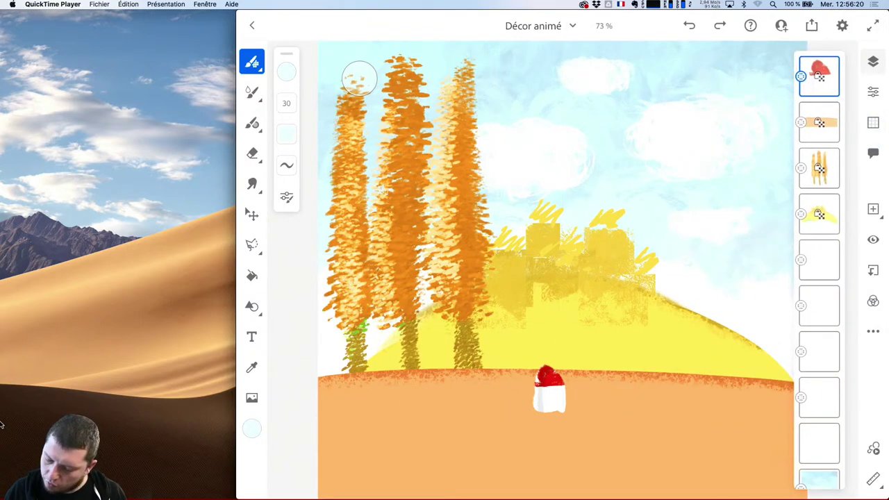
- Duplicate the orange ground layer
left_click(819, 122)
left_click(873, 330)
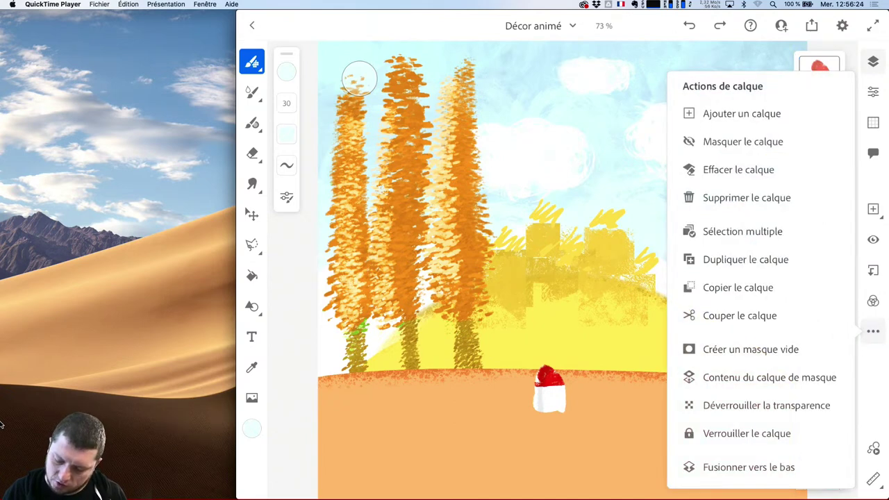
left_click(745, 259)
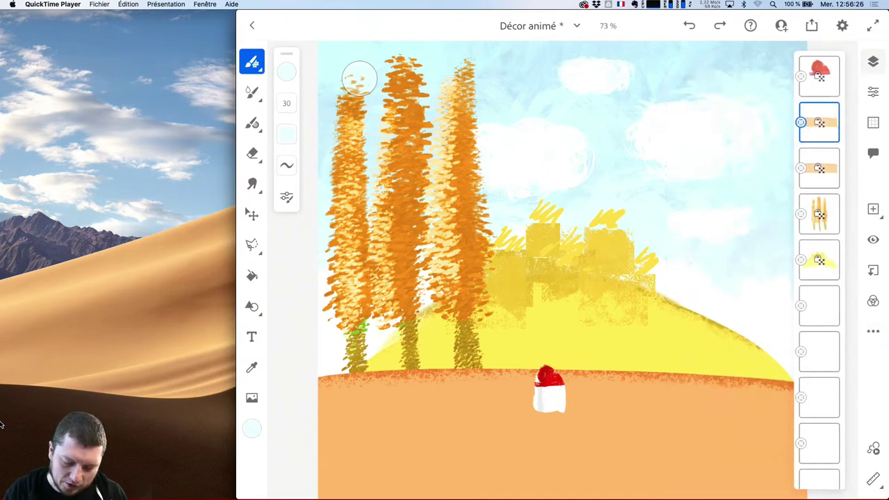
- Choose the Double Edge brush from the Fall 2021 brushes and set its colour to a light grey
left_click(252, 62)
left_click(371, 360)
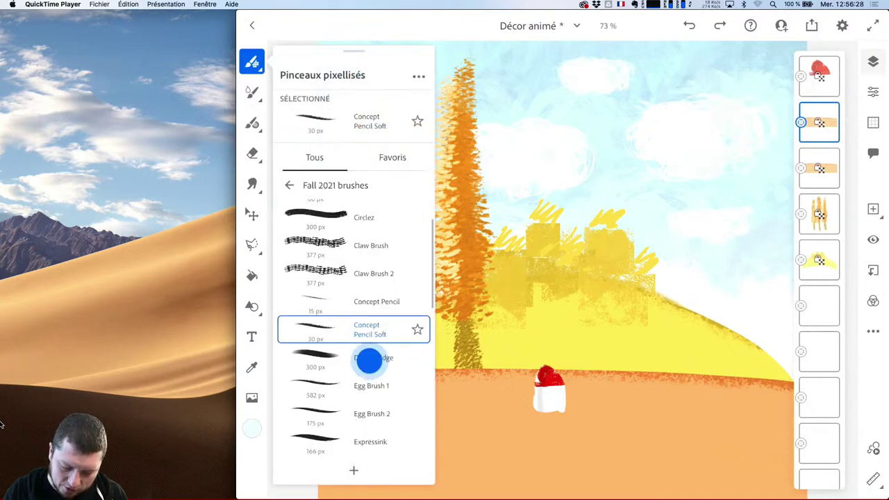
left_click(251, 62)
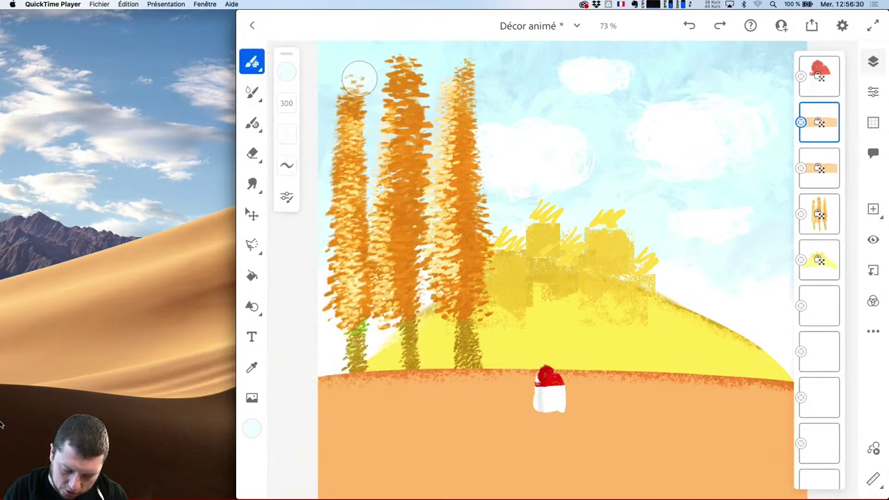
left_click(287, 72)
left_click(346, 393)
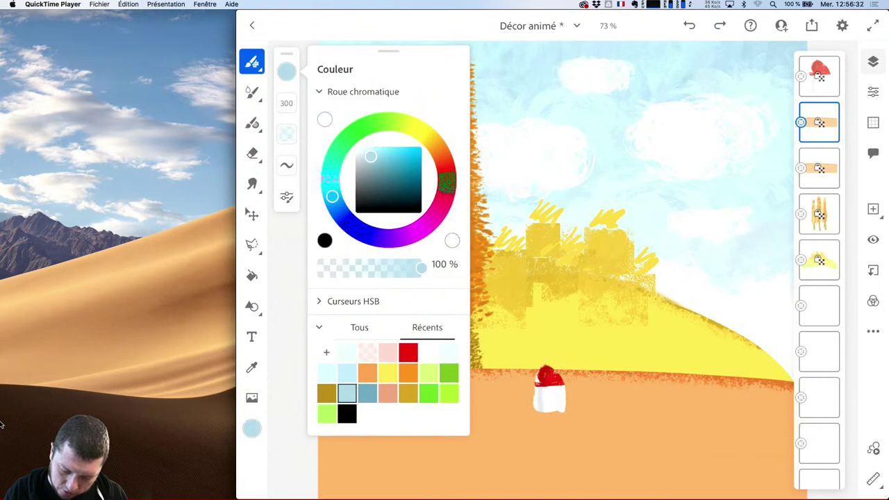
mouse_move(358, 166)
left_mouse_down()
mouse_move(347, 166)
mouse_move(355, 165)
left_mouse_up()
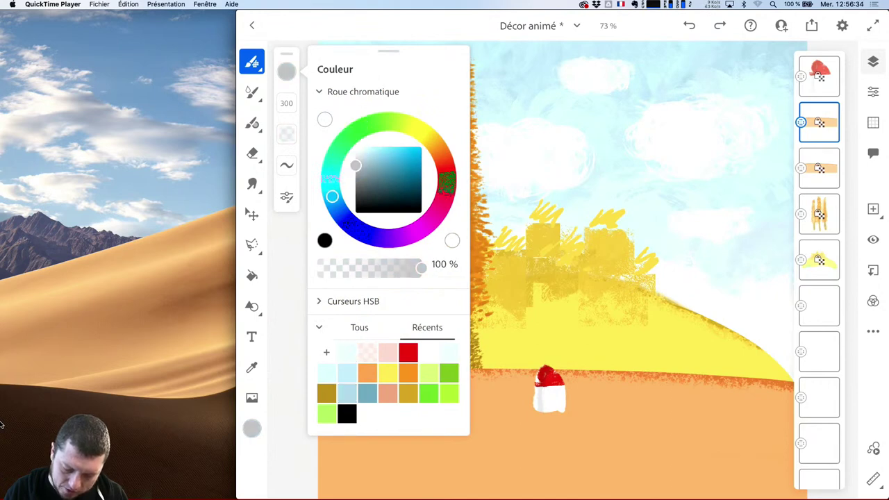
left_click(251, 61)
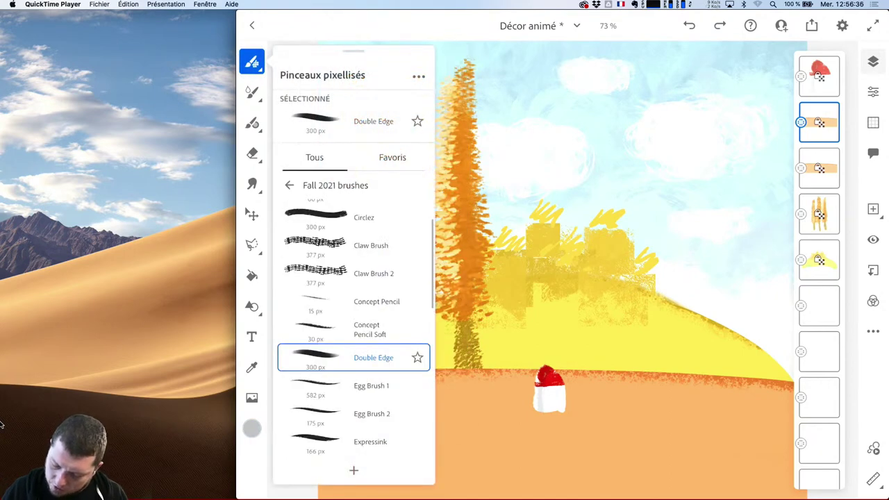
- Set the brush's blend mode to Couleur and recolour the duplicated ground layer grey as a road
mouse_move(737, 378)
left_mouse_down()
mouse_move(565, 433)
mouse_move(579, 432)
mouse_move(395, 463)
left_mouse_up()
key("super+z")
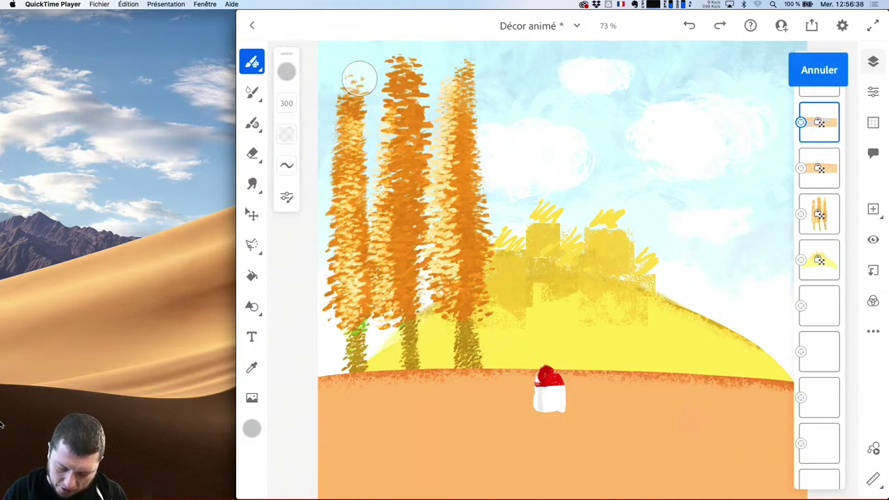
left_click(286, 197)
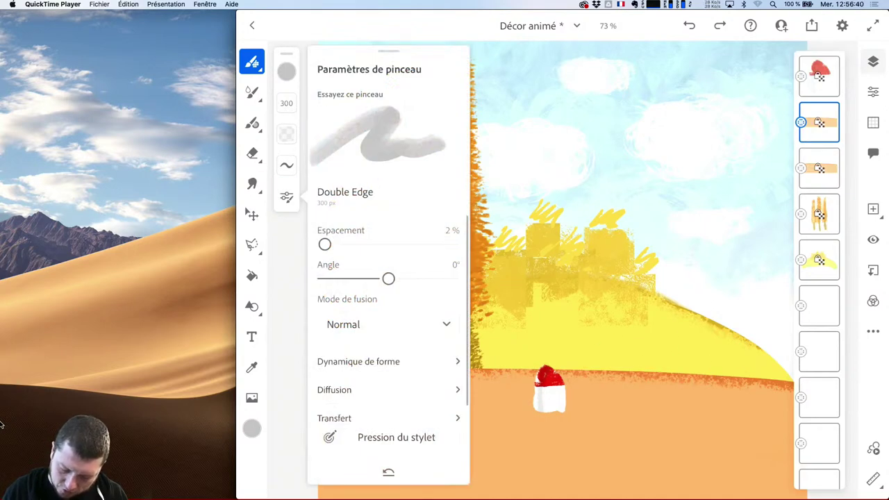
left_click(375, 324)
scroll(397, 234, "down", 10)
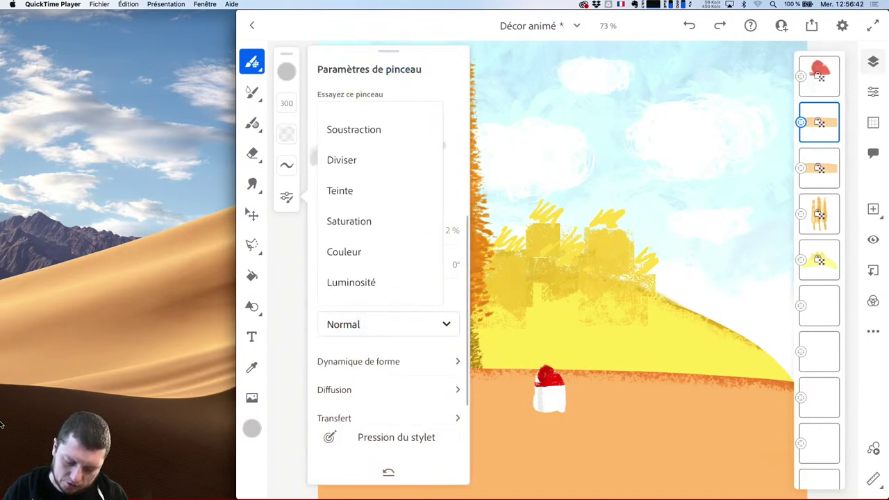
left_click(344, 252)
left_click(675, 317)
mouse_move(646, 393)
left_mouse_down()
mouse_move(410, 453)
mouse_move(450, 322)
mouse_move(303, 493)
mouse_move(461, 492)
mouse_move(665, 460)
mouse_move(824, 422)
left_mouse_up()
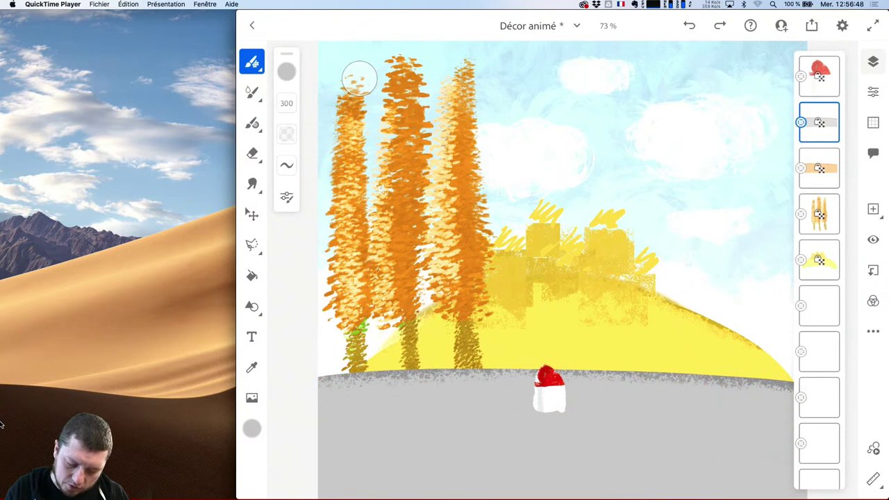
- Try a Ratchet brush stroke on the grey road in white sampled from the house wall, and undo it
left_click(252, 62)
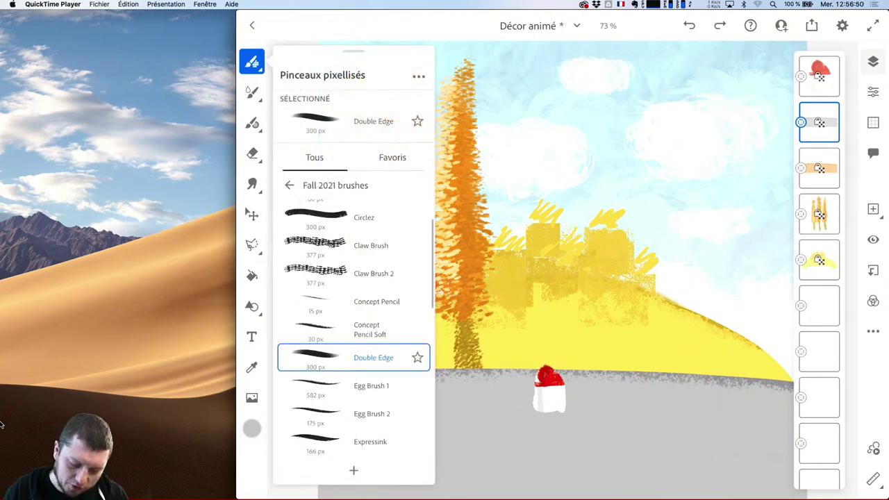
mouse_move(375, 321)
left_mouse_down()
mouse_move(376, 411)
mouse_move(367, 234)
left_mouse_up()
left_click_drag(364, 335, 365, 184)
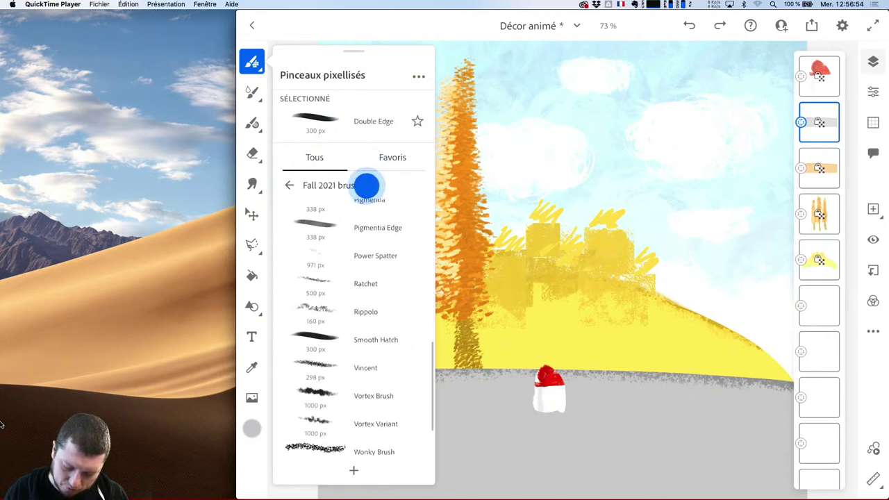
mouse_move(369, 403)
left_mouse_down()
mouse_move(368, 256)
mouse_move(373, 335)
left_mouse_up()
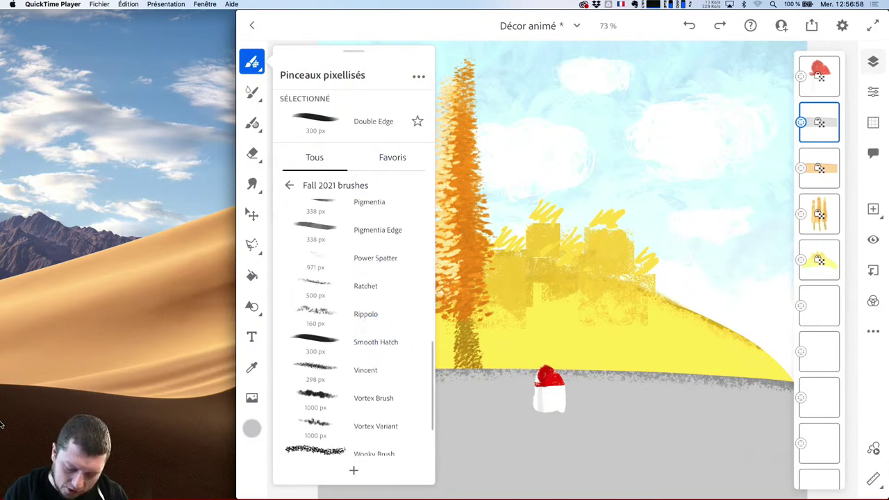
left_click(357, 285)
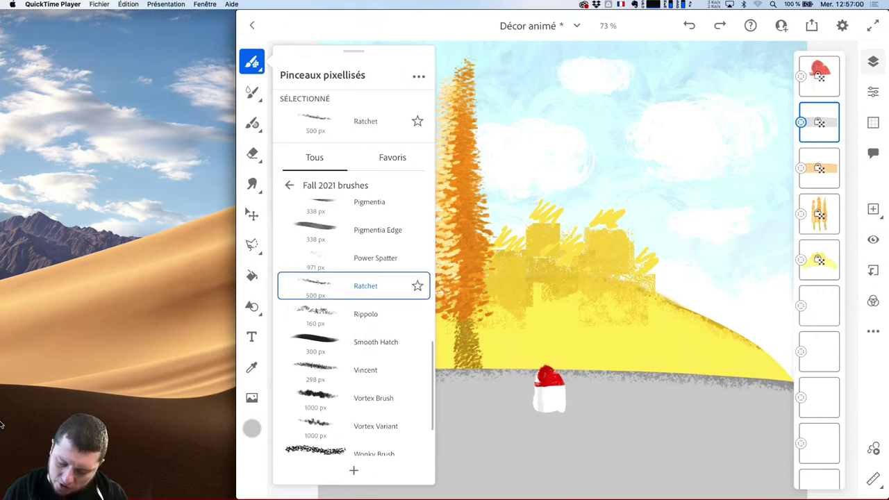
left_click_drag(546, 395, 550, 400)
left_click_drag(501, 460, 544, 460)
key("ctrl+z")
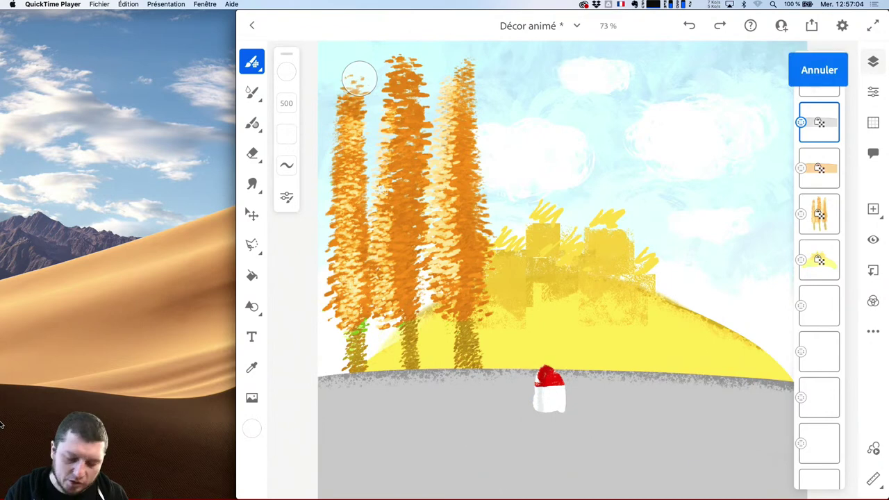
- Switch to the Egg Brush 2 brush from the Fall 2021 brushes
left_click(252, 62)
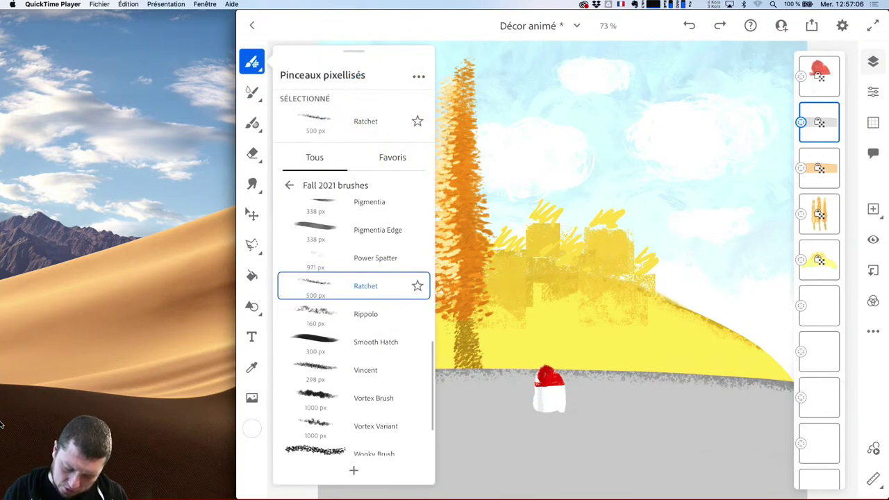
left_click_drag(364, 333, 364, 407)
left_click_drag(368, 262, 372, 452)
left_click_drag(364, 332, 365, 443)
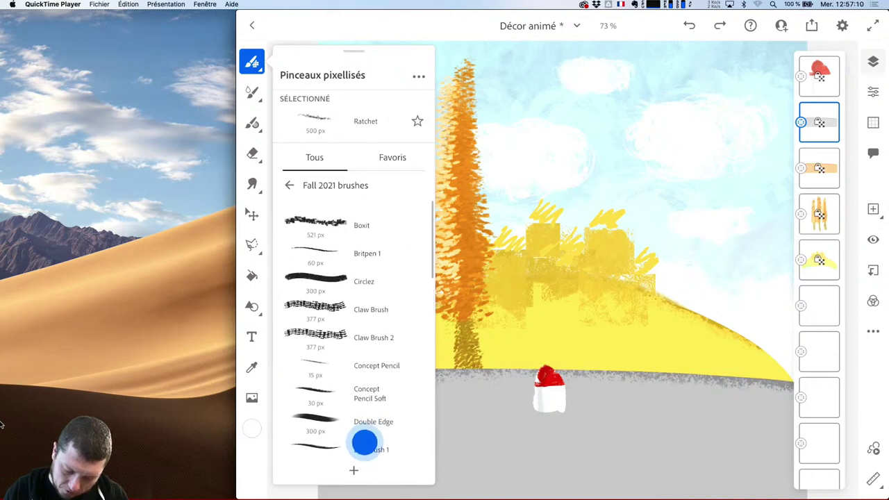
left_click_drag(355, 409, 356, 346)
left_click(366, 344)
left_click(320, 401)
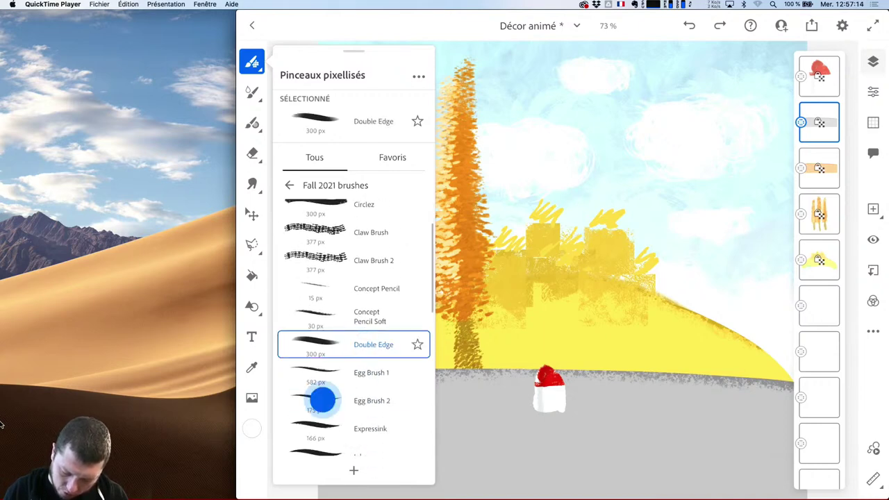
left_click(491, 452)
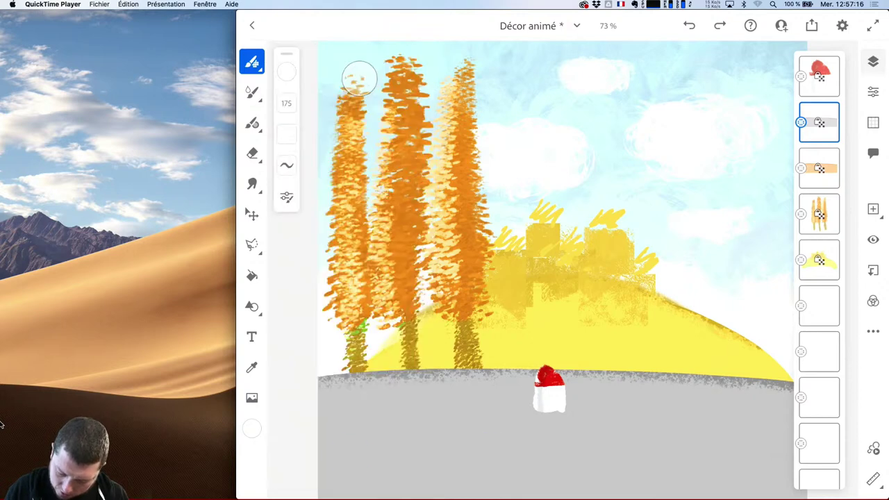
- Add a layer above the grey road and paint a dashed white centre line across its full width
left_click_drag(351, 456, 383, 454)
left_click(479, 436)
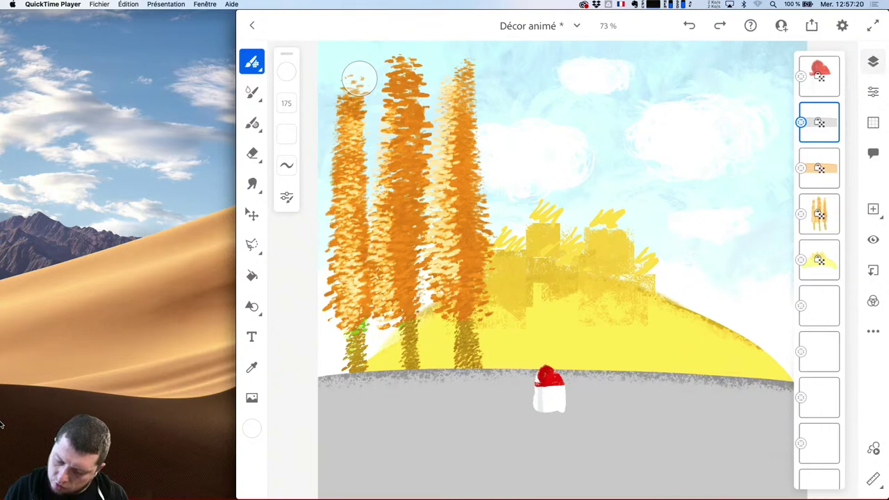
left_click(872, 210)
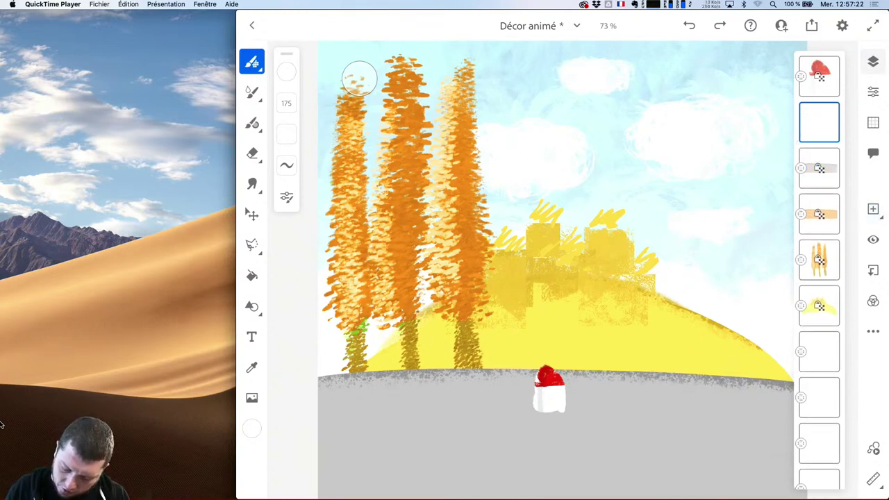
left_click_drag(321, 445, 594, 435)
left_click_drag(647, 435, 806, 435)
- Select the dashed-line and grey road layers together and move them down to uncover the orange ground
scroll(460, 382, "down", 2)
scroll(637, 367, "down", 1)
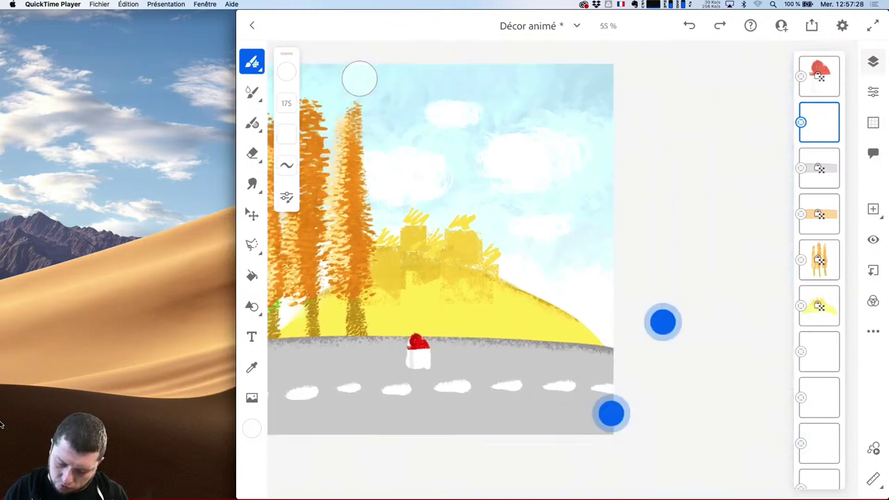
scroll(637, 368, "down", 4)
left_click_drag(674, 238, 595, 290)
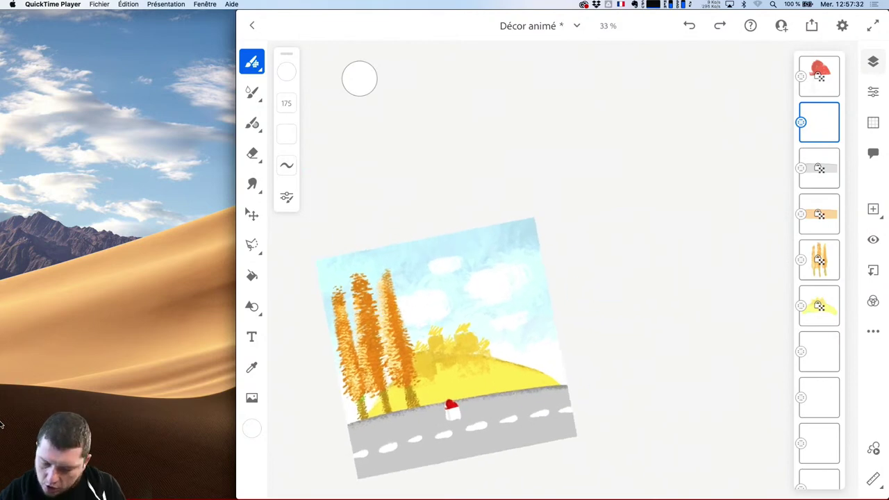
left_click_drag(359, 79, 353, 66)
left_click(819, 168)
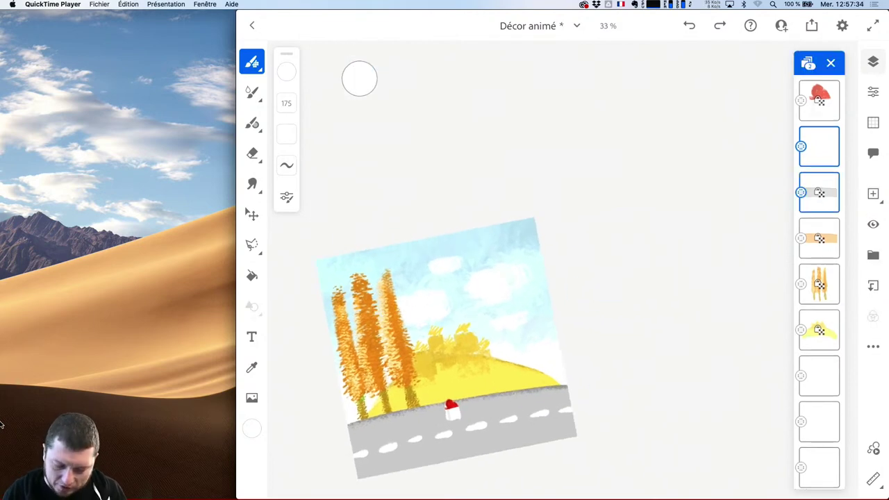
left_click(252, 214)
mouse_move(507, 429)
left_mouse_down()
mouse_move(508, 441)
mouse_move(521, 427)
mouse_move(510, 429)
left_mouse_up()
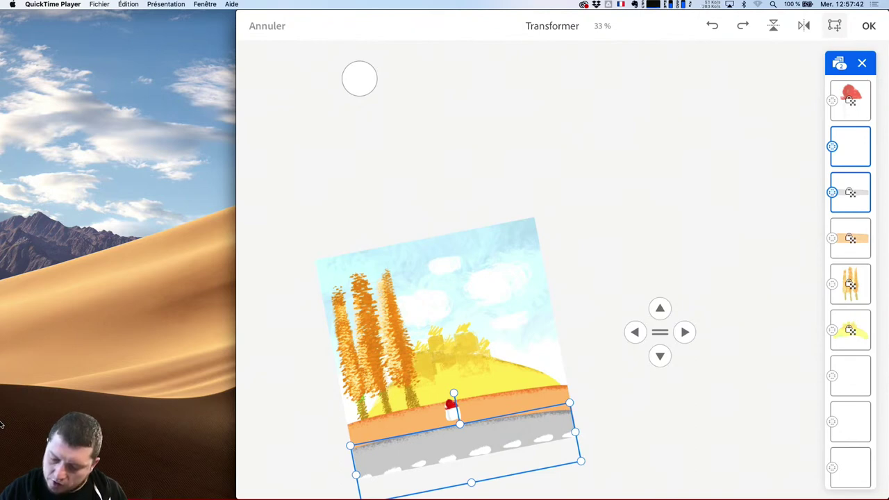
left_click(869, 26)
- Save the Décor animé document
scroll(680, 305, "down", 3)
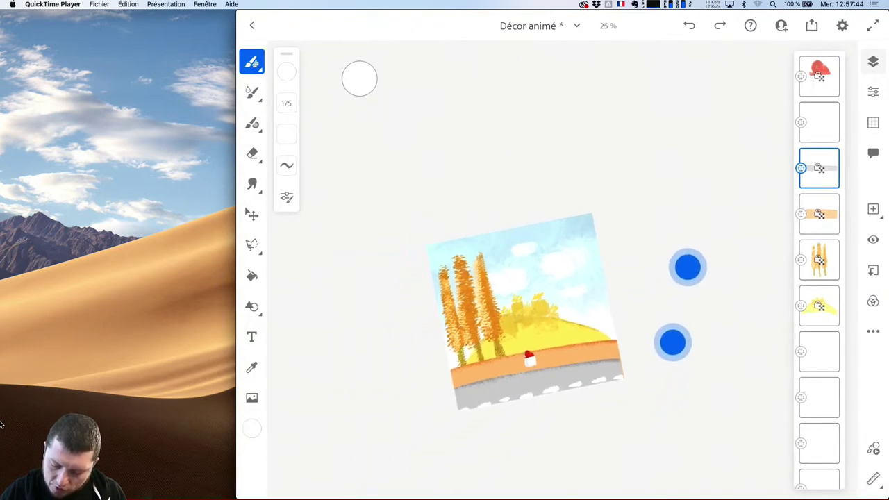
left_click_drag(672, 343, 671, 335)
left_click_drag(660, 383, 603, 398)
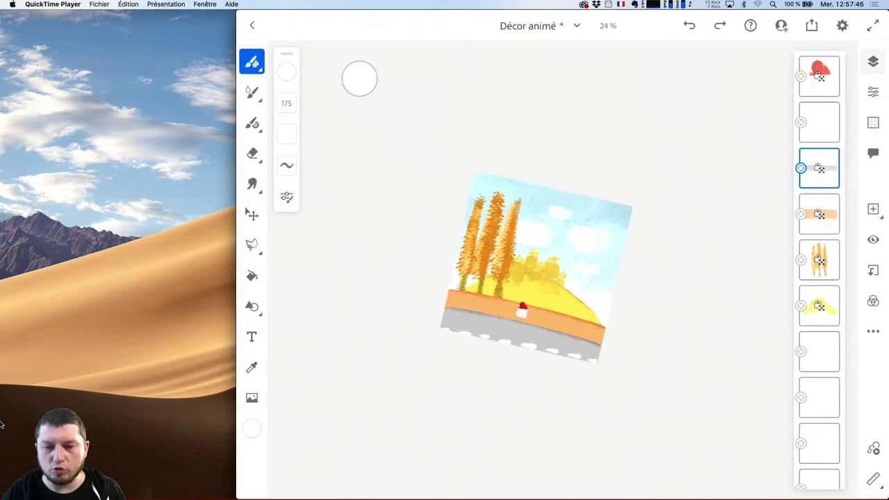
scroll(651, 311, "up", 5)
left_click(552, 23)
left_click(566, 125)
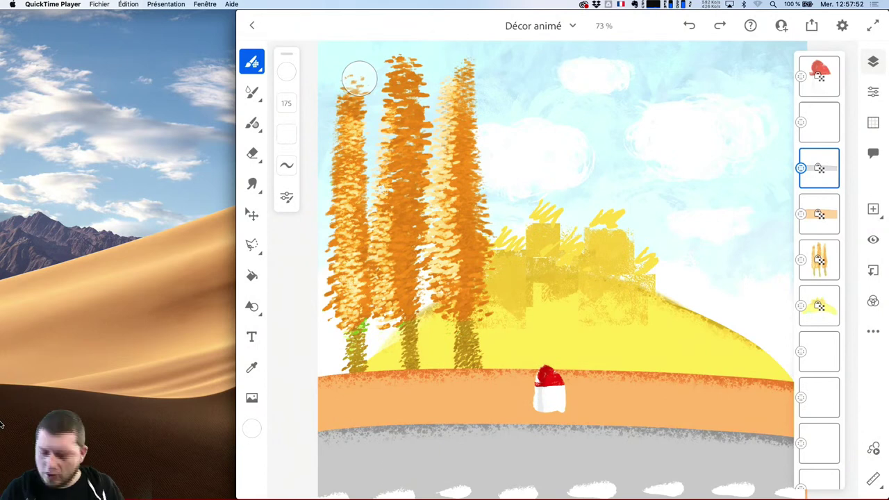
- Animate the house layer along a nearly horizontal motion path from right to left across the orange ground, extending beyond both canvas edges
scroll(644, 275, "down", 3)
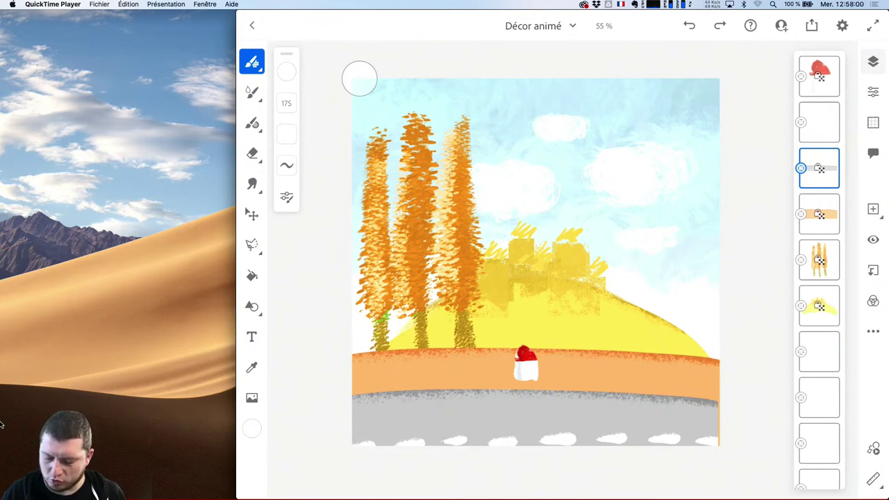
scroll(750, 280, "down", 2)
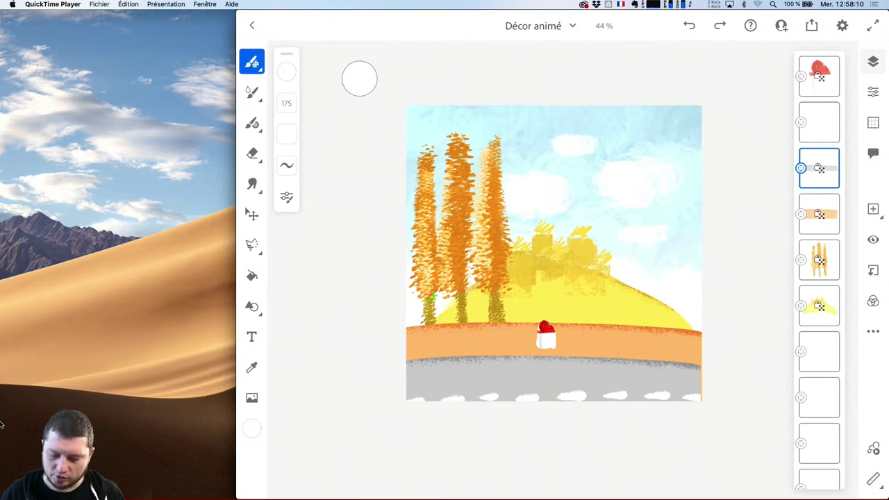
left_click(821, 74)
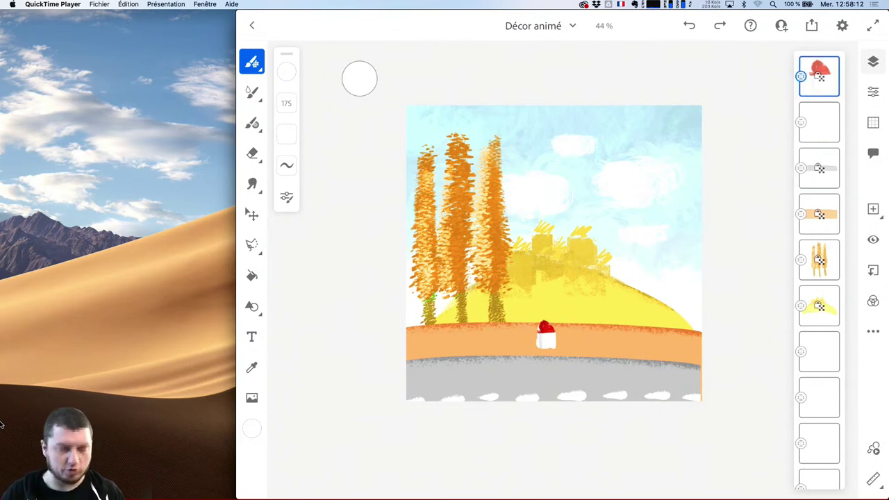
left_click(874, 448)
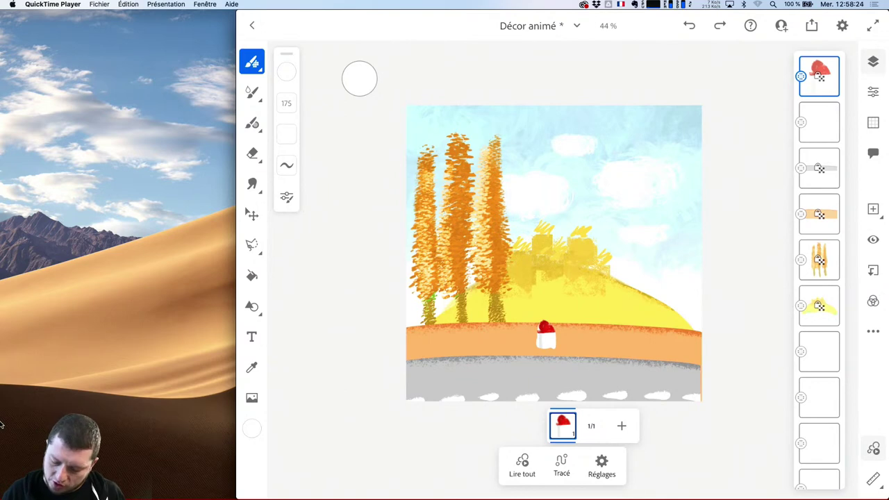
left_click(523, 464)
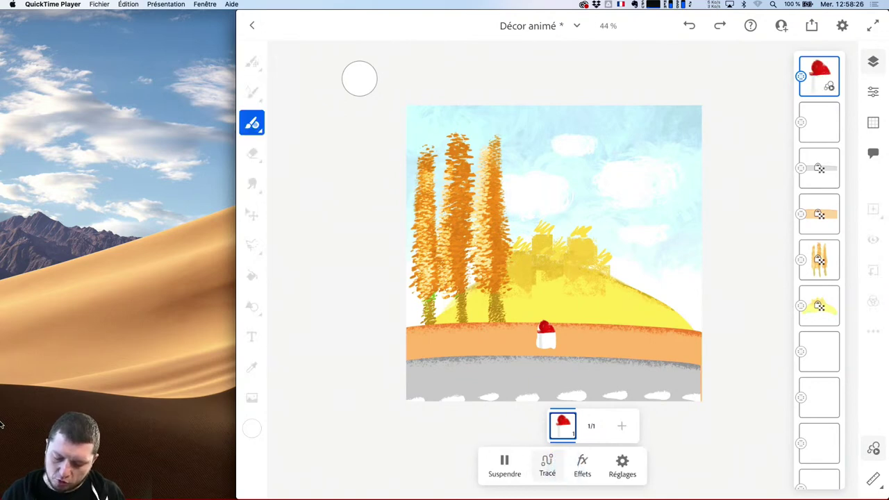
left_click(504, 464)
left_click(522, 464)
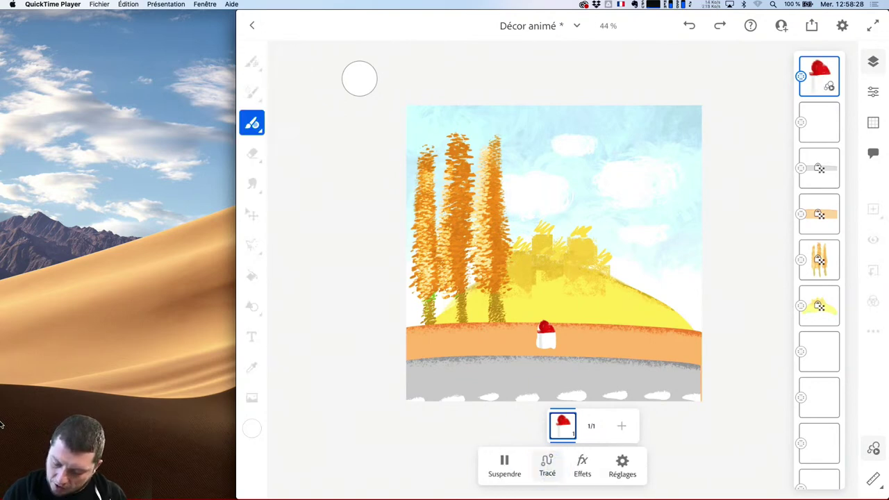
left_click_drag(743, 351, 352, 351)
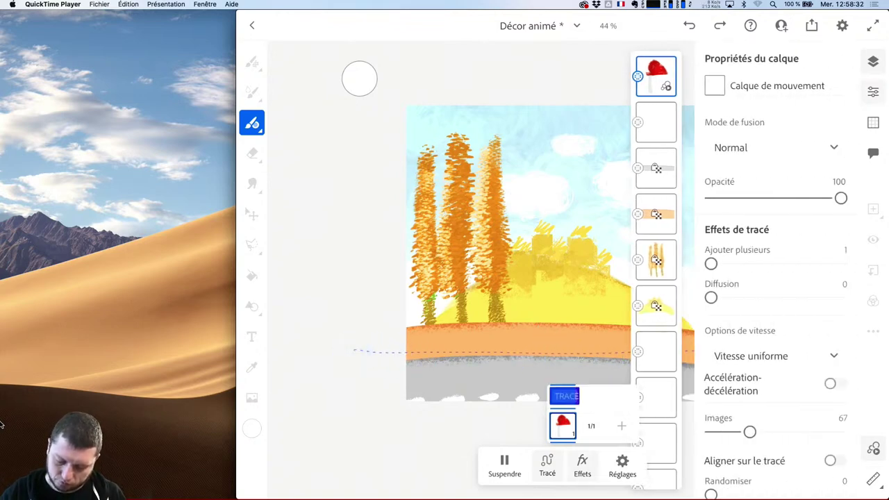
scroll(453, 287, "down", 3)
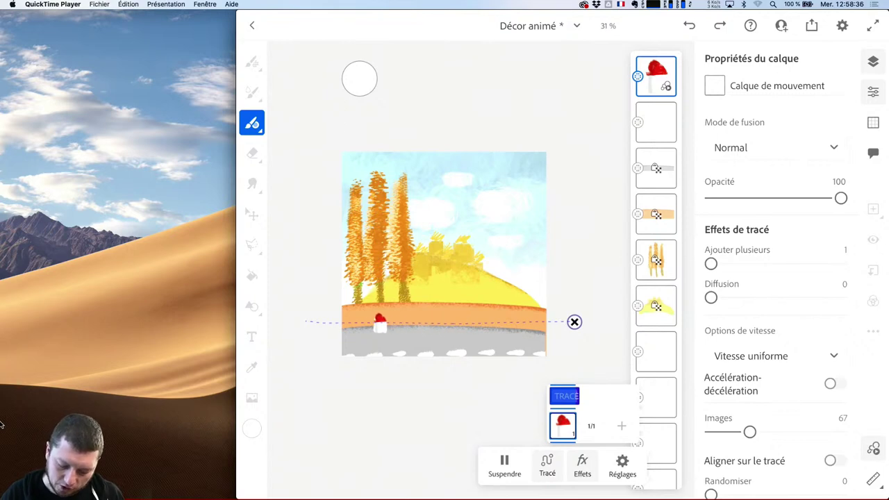
- Replace the house layer's motion path with a nearly horizontal one from left to right across the orange ground, extending past both canvas edges
key("super+z")
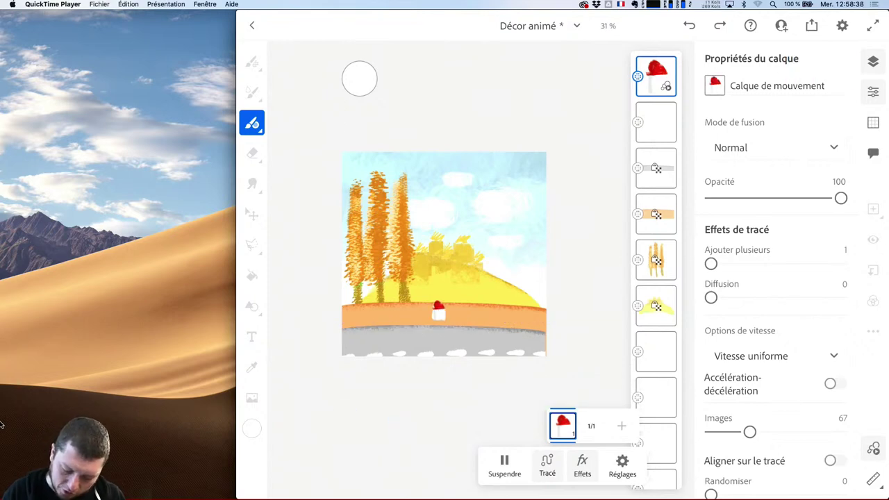
left_click_drag(336, 317, 574, 310)
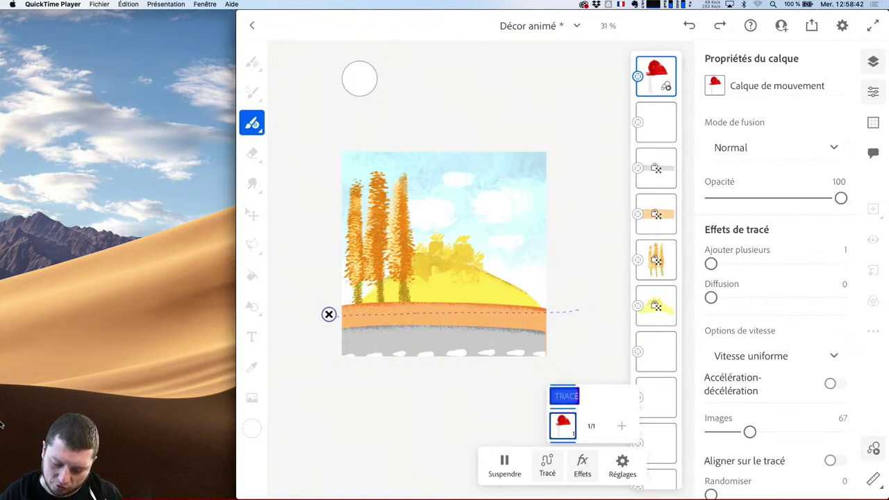
scroll(507, 311, "down", 3)
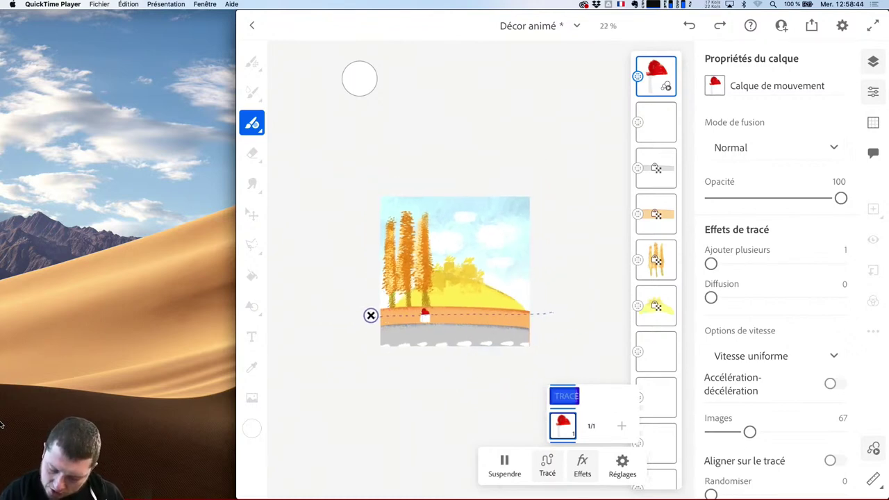
- Copy the motion path of the red-roofed house layer
left_click(657, 123)
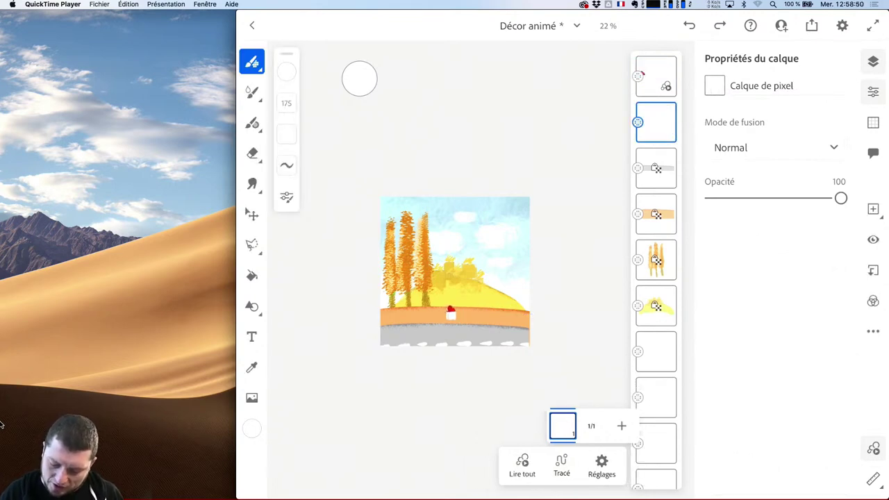
left_click(655, 75)
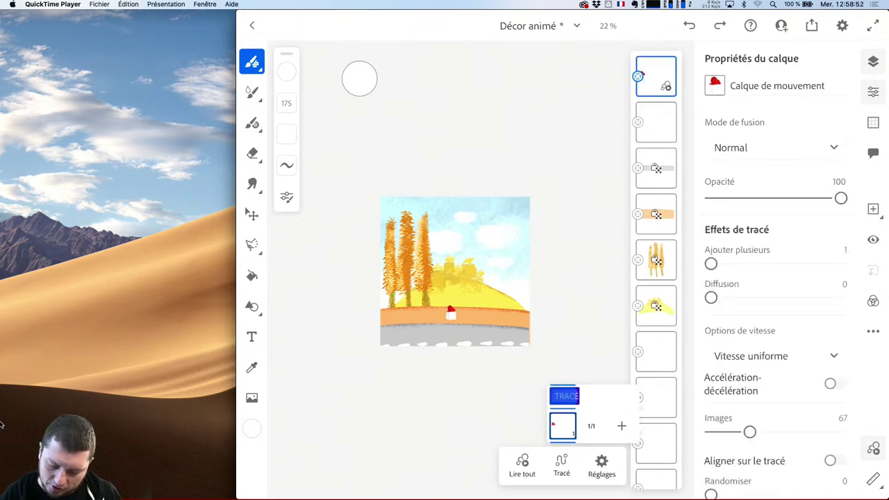
left_click(564, 396)
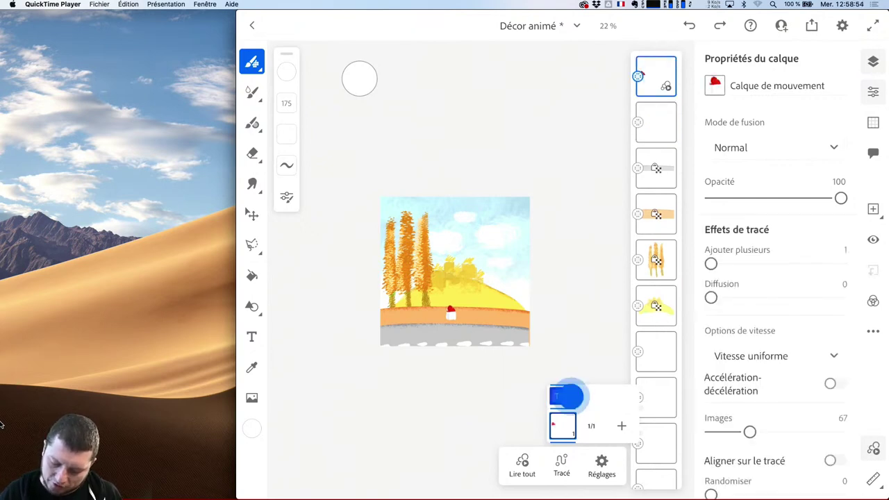
left_click(573, 330)
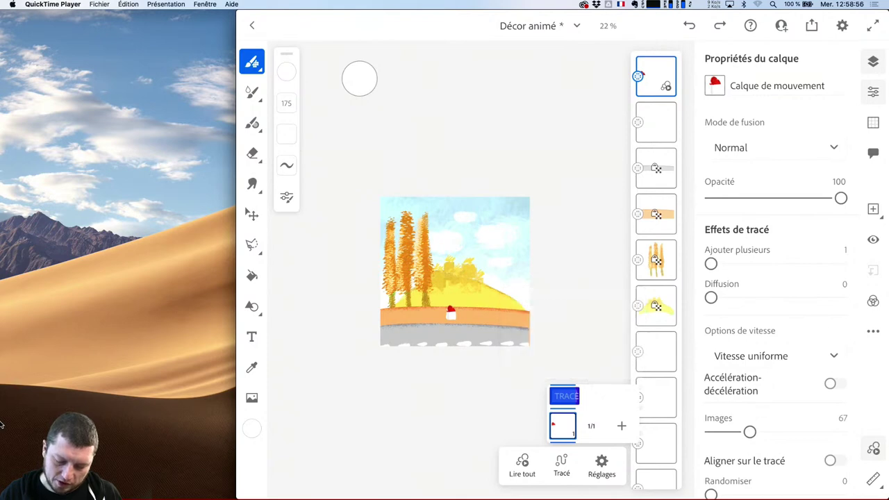
- Try to apply the copied motion path to the dashed-line layer, and delete the stray short path drawn on the road
left_click(655, 121)
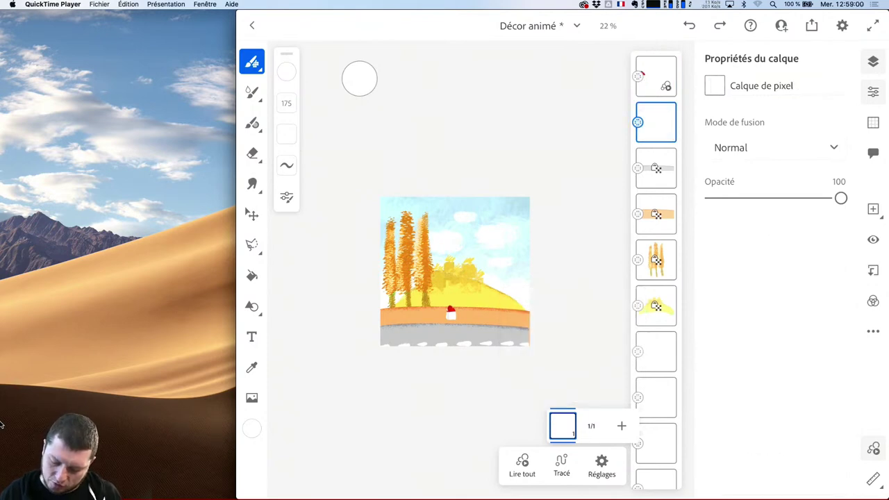
left_click(561, 464)
left_click(563, 426)
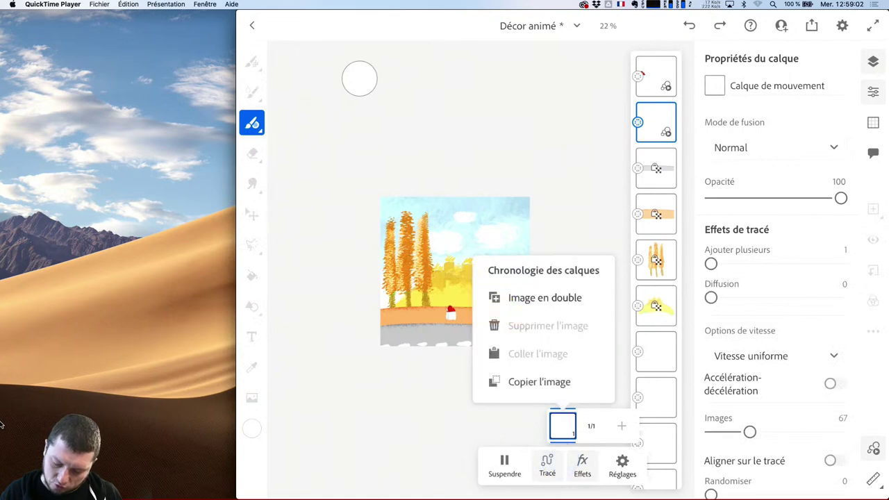
left_click(582, 464)
left_click(547, 464)
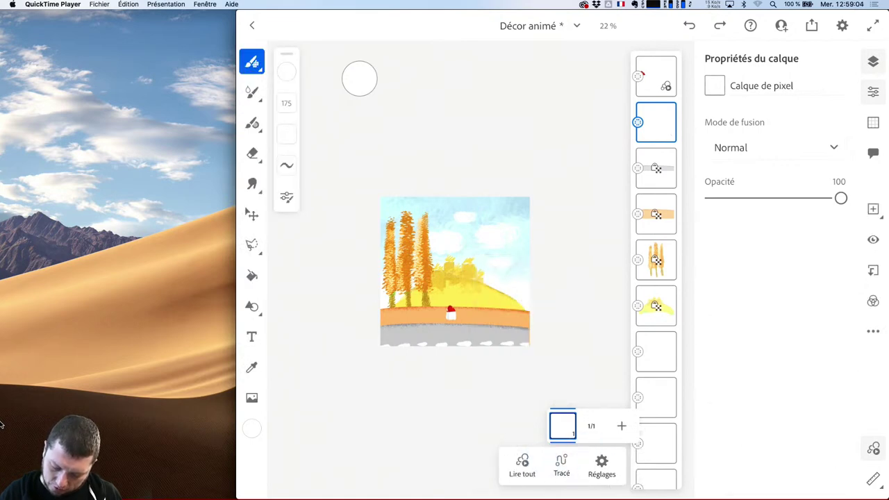
left_click(547, 464)
left_click(490, 314)
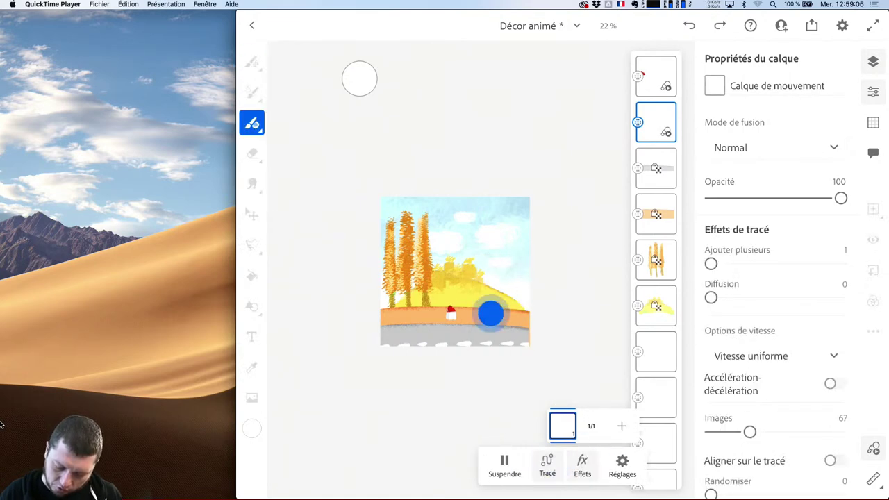
key("super+z")
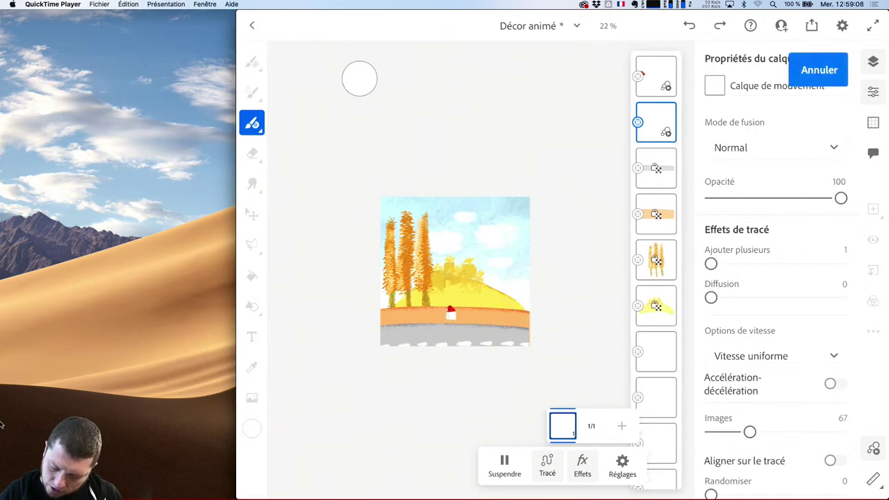
left_click(562, 425)
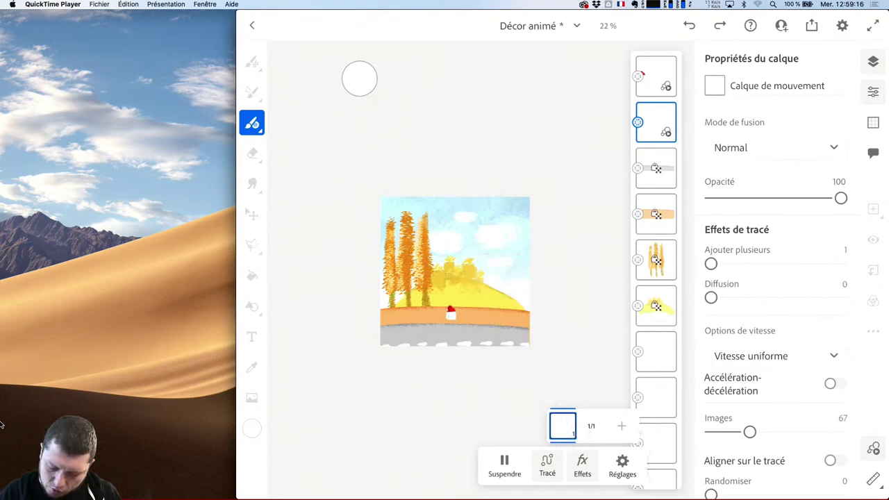
left_click(473, 328)
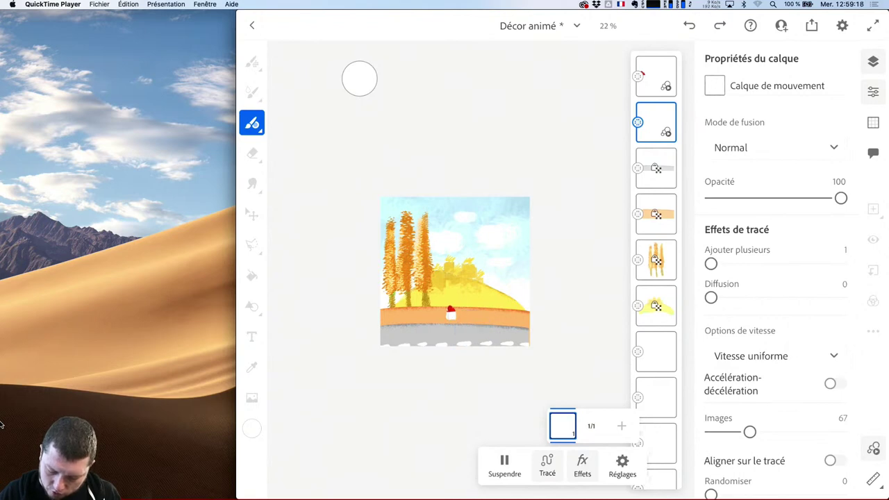
left_click(471, 322)
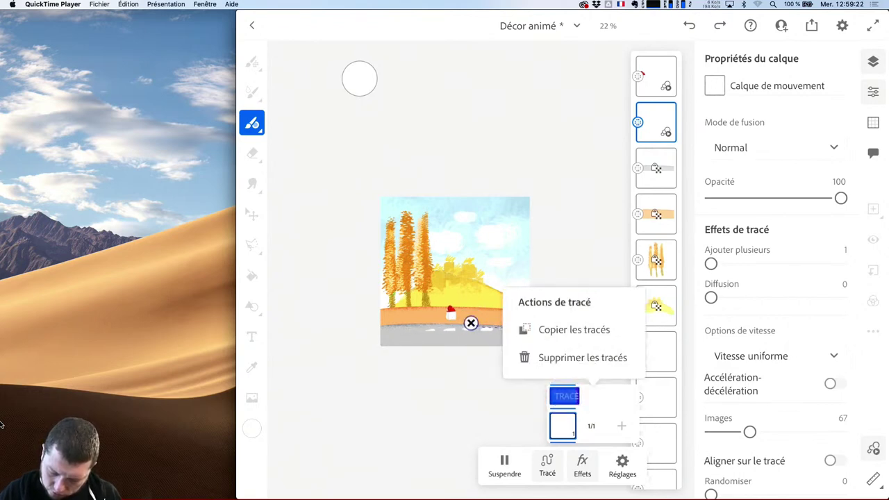
left_click(556, 357)
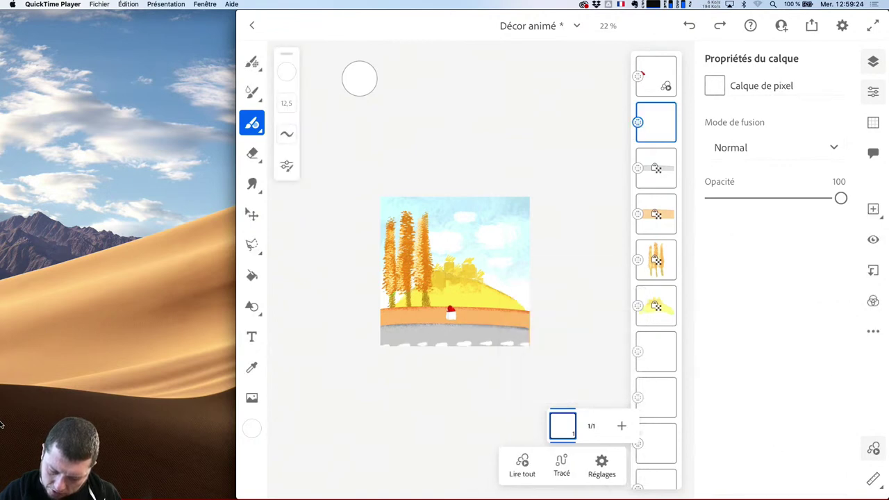
- Paste the house's copied motion path onto the dashed-line layer
left_click(563, 425)
left_click(561, 465)
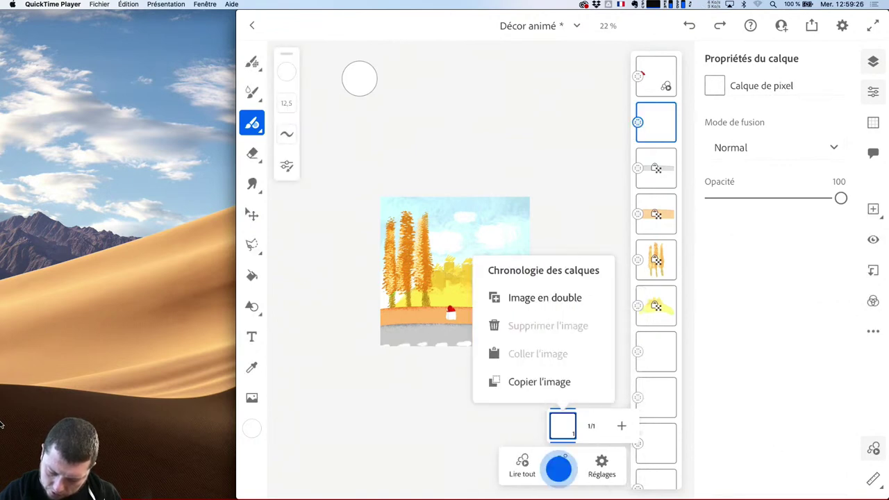
left_click(601, 466)
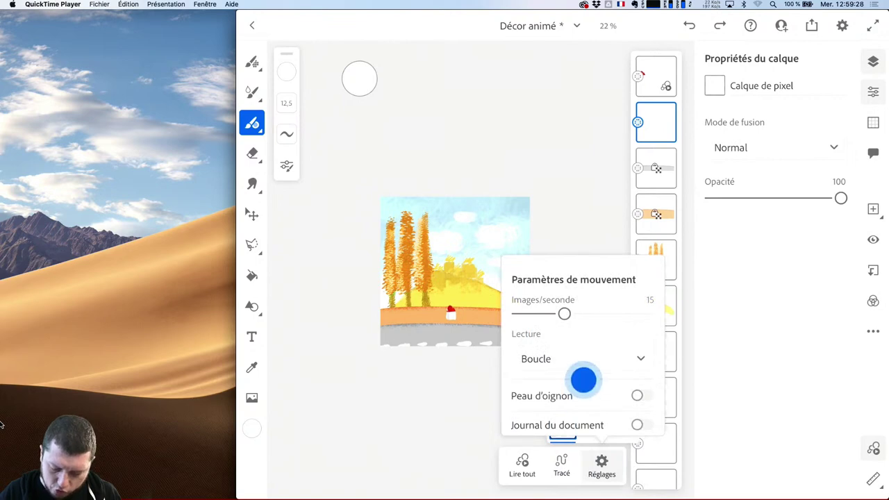
left_click(789, 357)
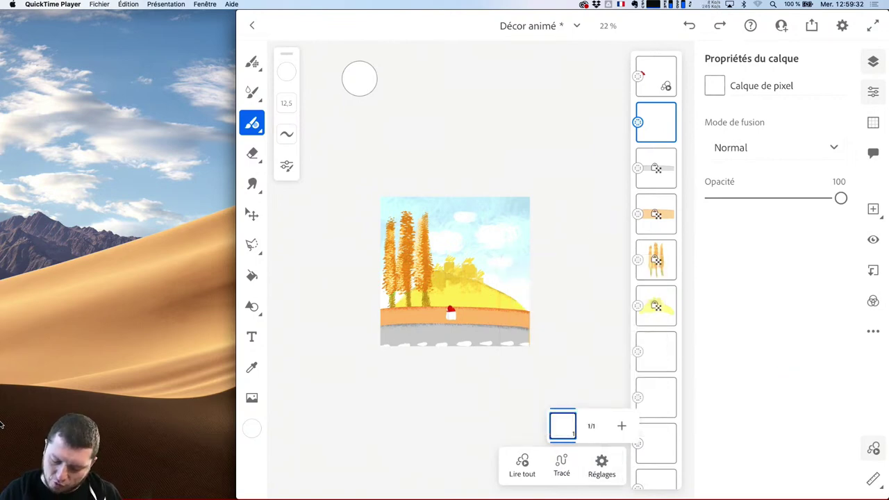
left_click(639, 123)
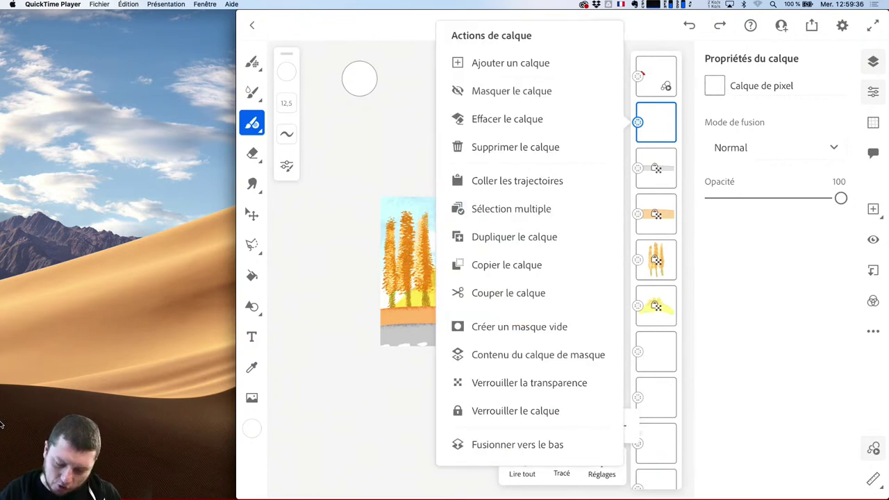
left_click(540, 181)
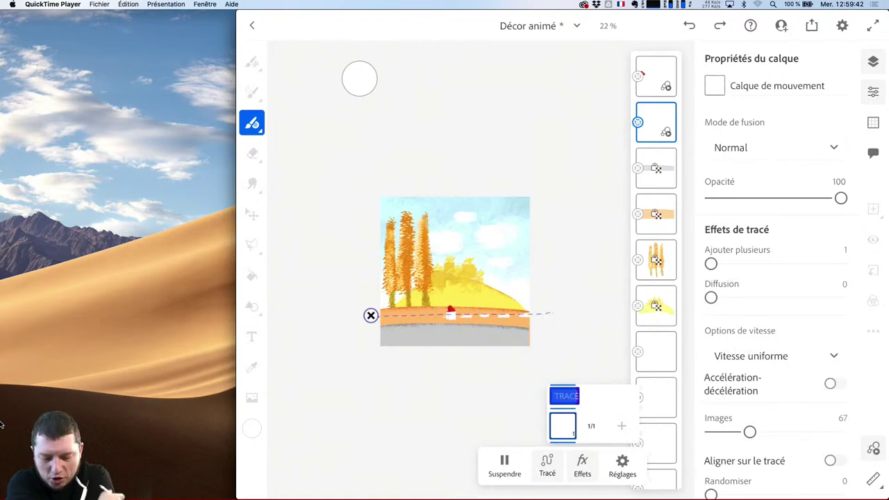
- Play the whole animation full screen and delete the pasted motion path from the dashed-line layer
left_click(508, 466)
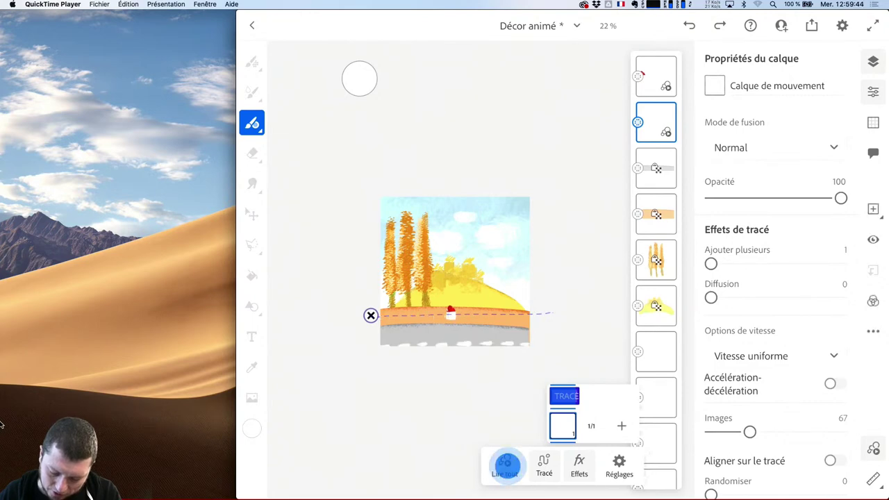
left_click(505, 466)
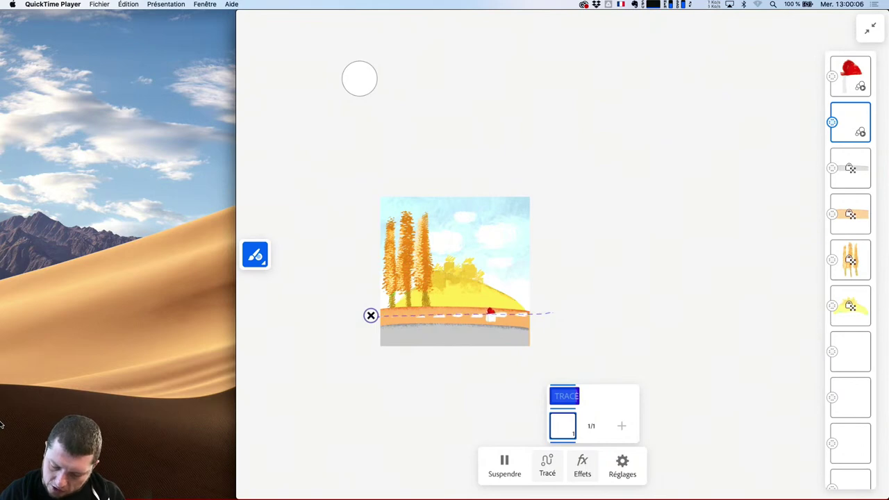
left_click(853, 170)
left_click(653, 125)
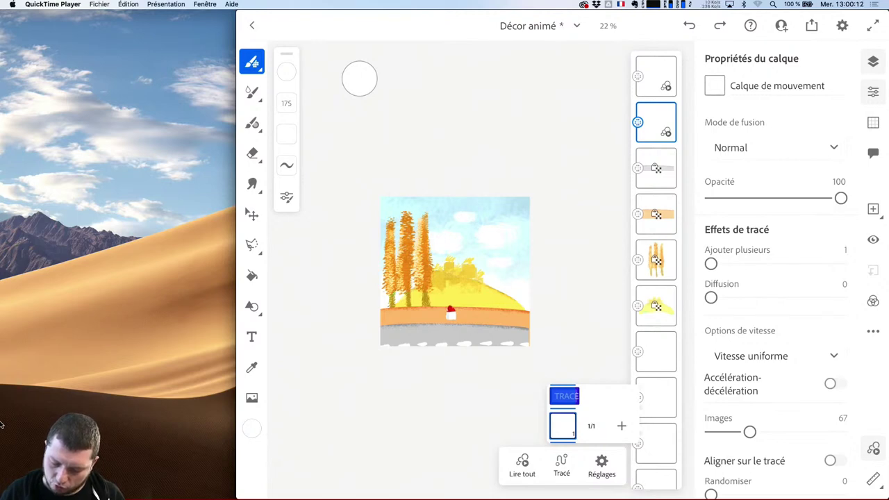
left_click(562, 396)
left_click(575, 360)
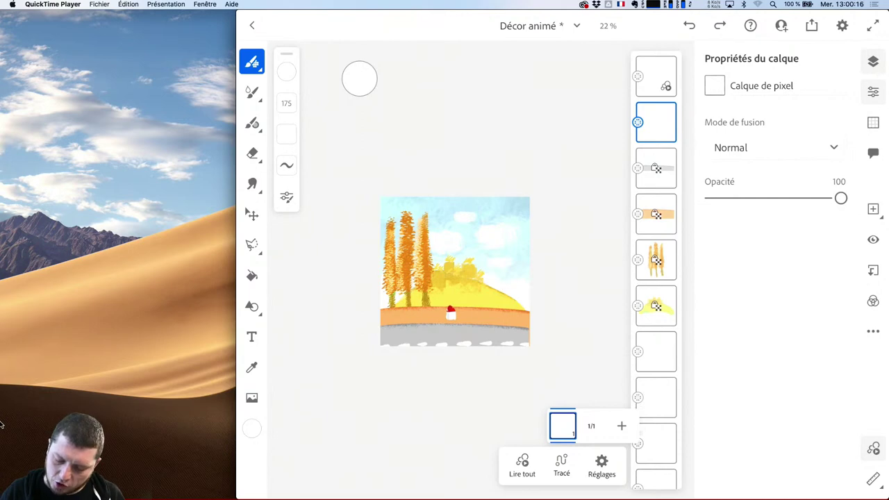
- Draw a nearly horizontal motion path on the dashed-line layer, from well outside the canvas's left edge to the middle of the grey road
left_click(562, 426)
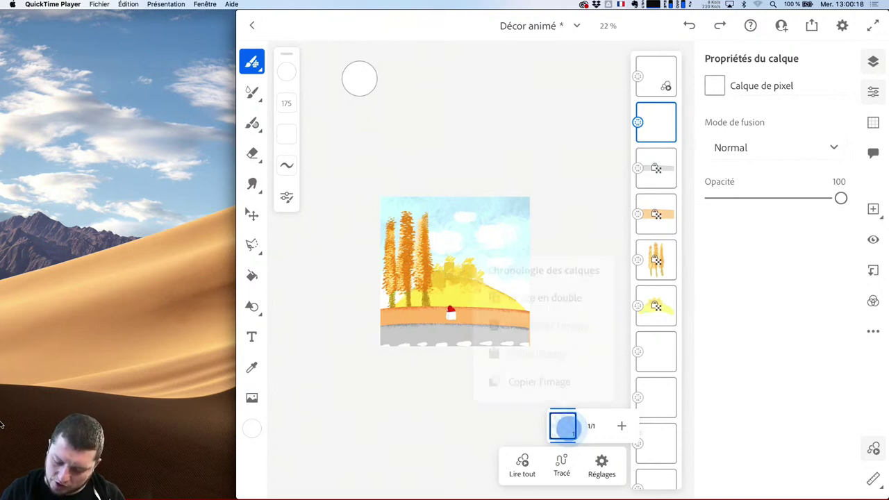
left_click(559, 466)
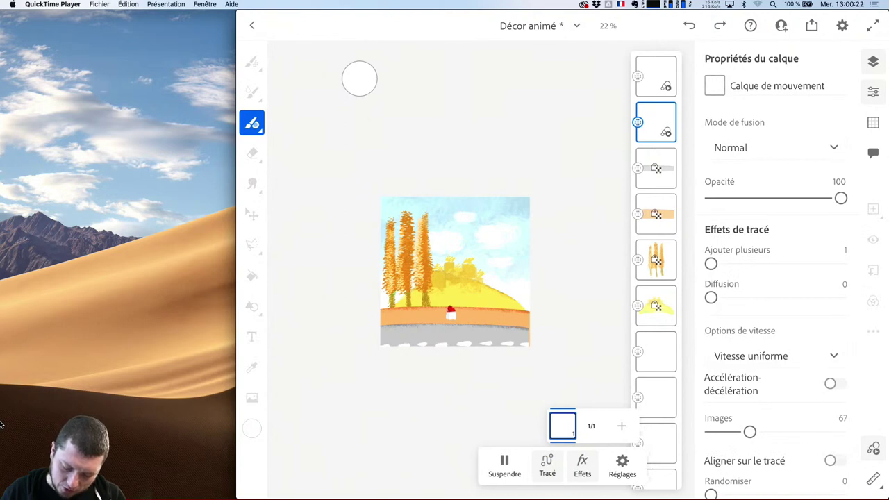
left_click_drag(278, 340, 466, 340)
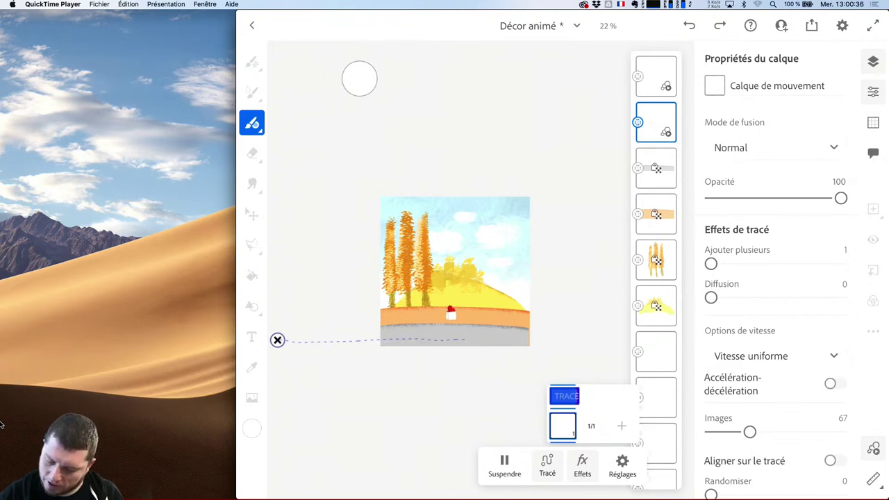
- Duplicate the animated dashed-line layer together with its motion path
left_click(873, 448)
left_click(873, 331)
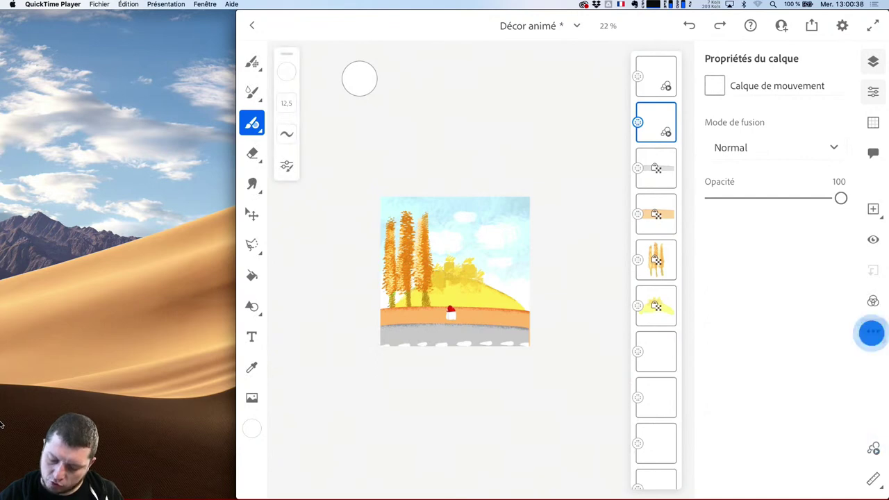
left_click(745, 293)
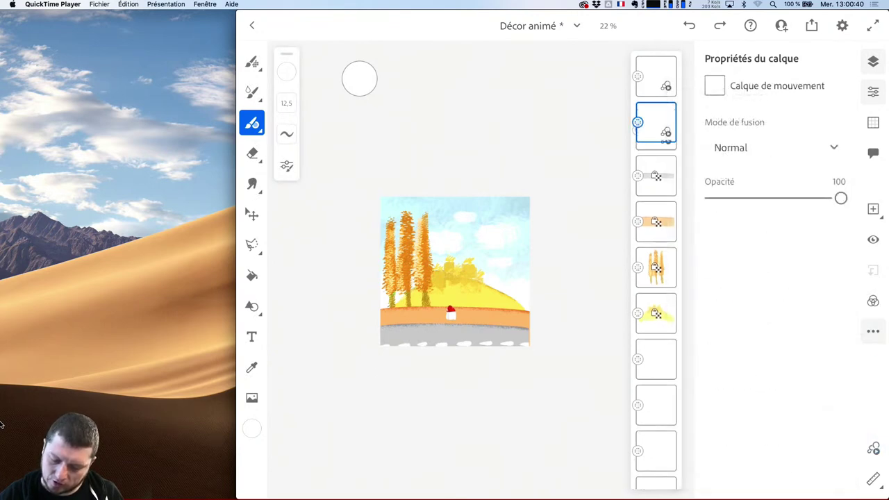
- Replace the duplicated dashed-line layer's path with one from the road's middle rightward beyond the canvas edge, and preview the animation full screen
left_click(873, 448)
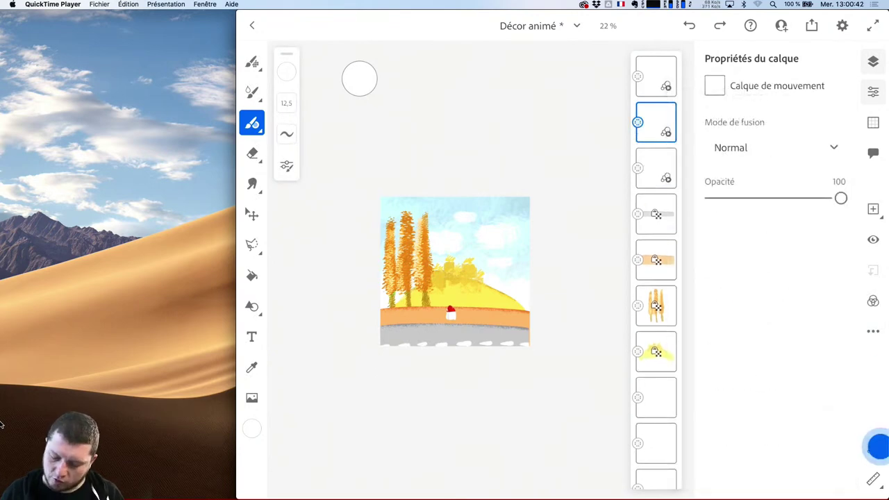
left_click(563, 426)
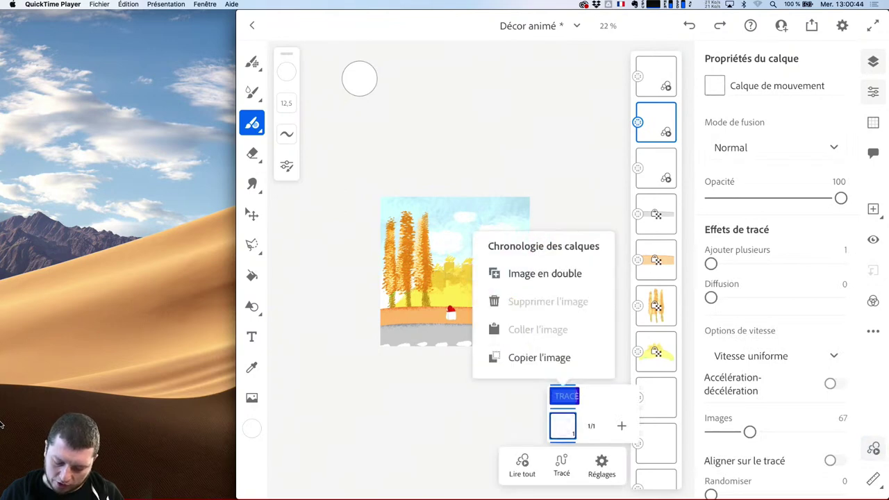
left_click(564, 466)
left_click(562, 462)
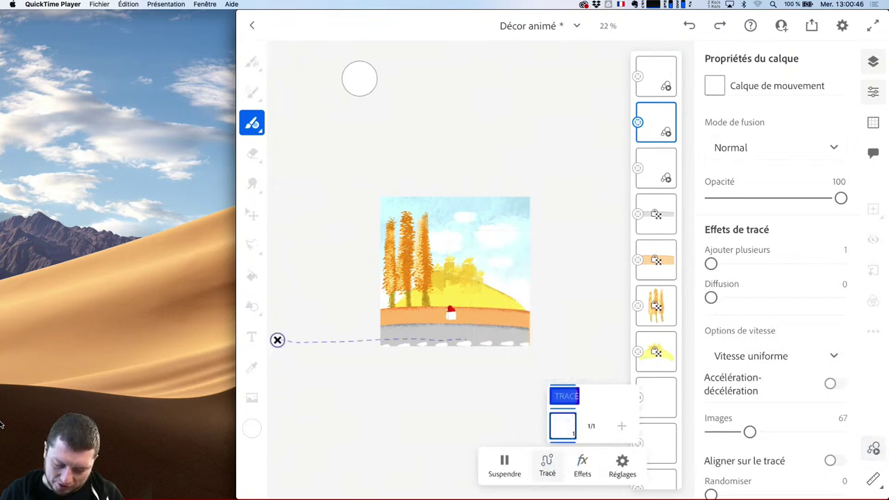
left_click_drag(454, 339, 631, 336)
left_click(277, 339)
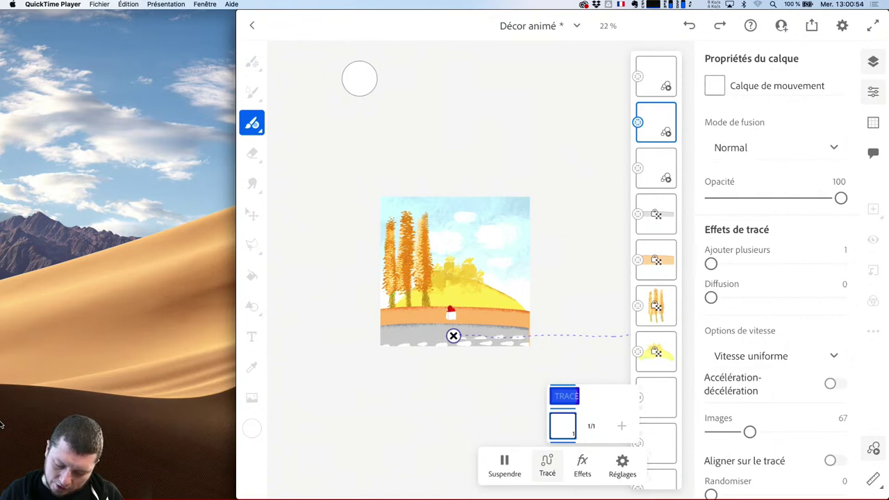
key("f")
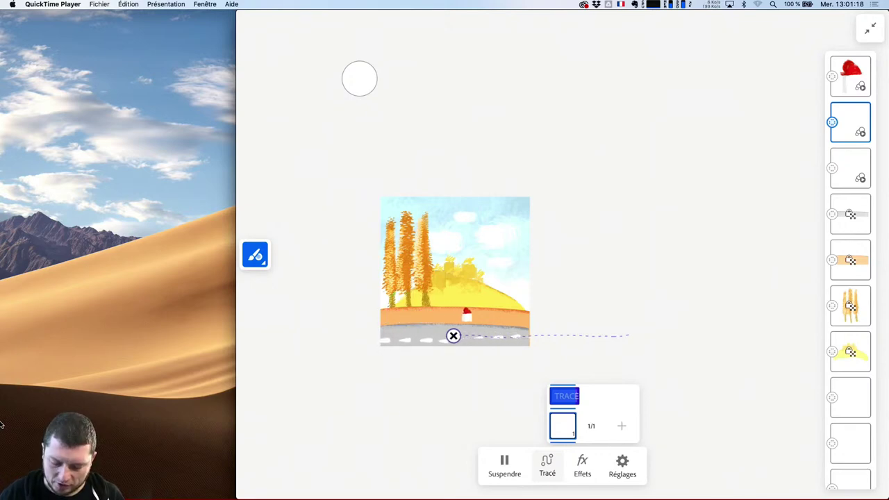
- Draw a nearly horizontal motion path on the orange poplars layer, from just outside the canvas's left edge to just beyond its right edge
left_click(853, 309)
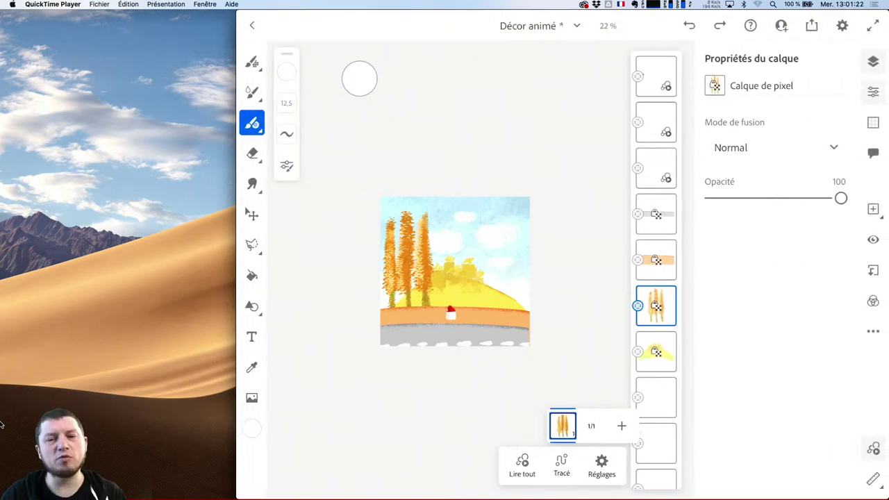
scroll(517, 318, "down", 3)
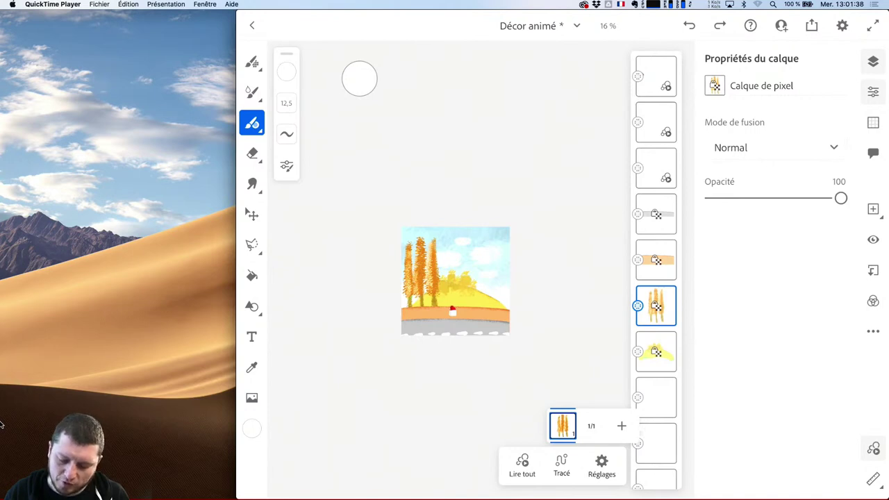
left_click_drag(386, 275, 419, 274)
key("super+z")
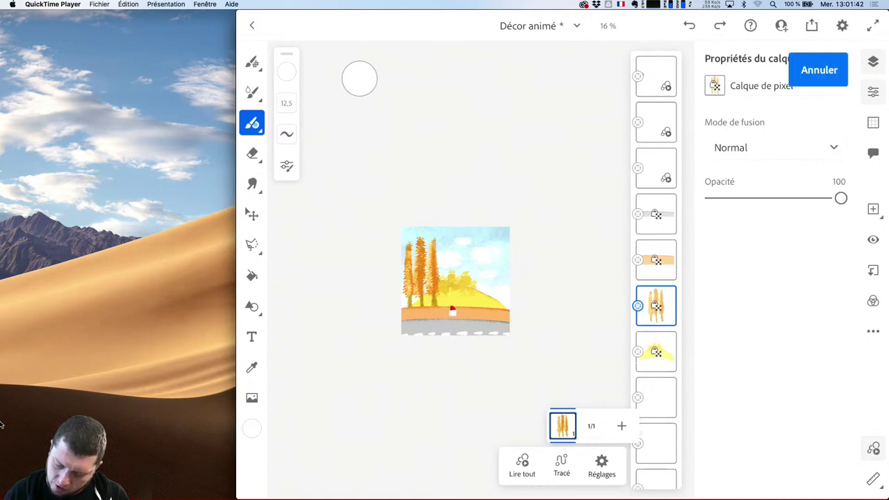
left_click(564, 464)
left_click_drag(388, 280, 536, 278)
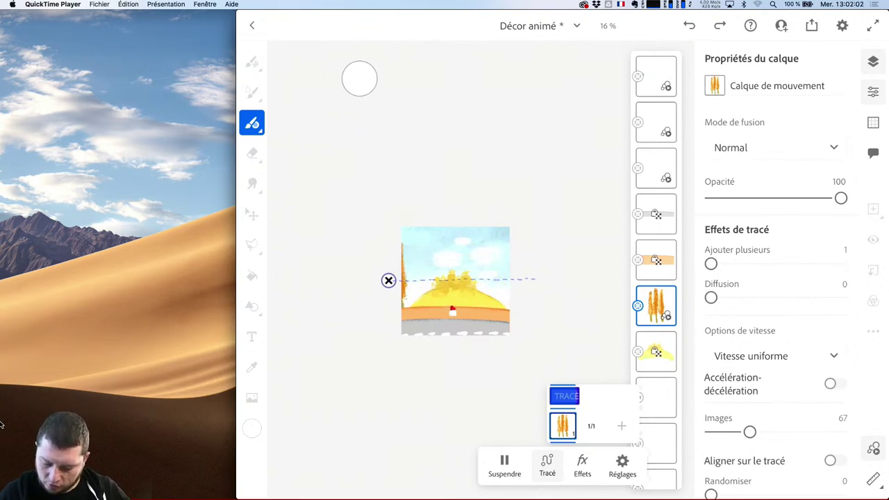
- Try the Vitesse d'origine speed option on the poplars layer's motion path and preview the animation full screen
left_click(776, 356)
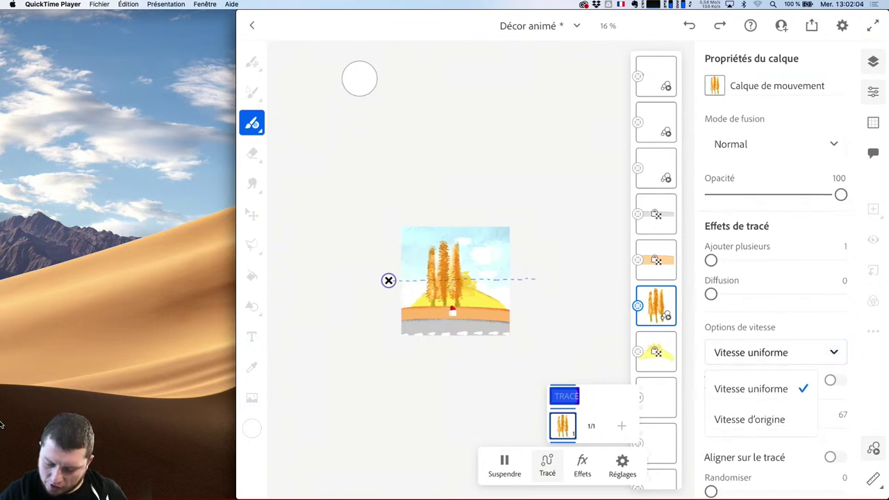
left_click(749, 420)
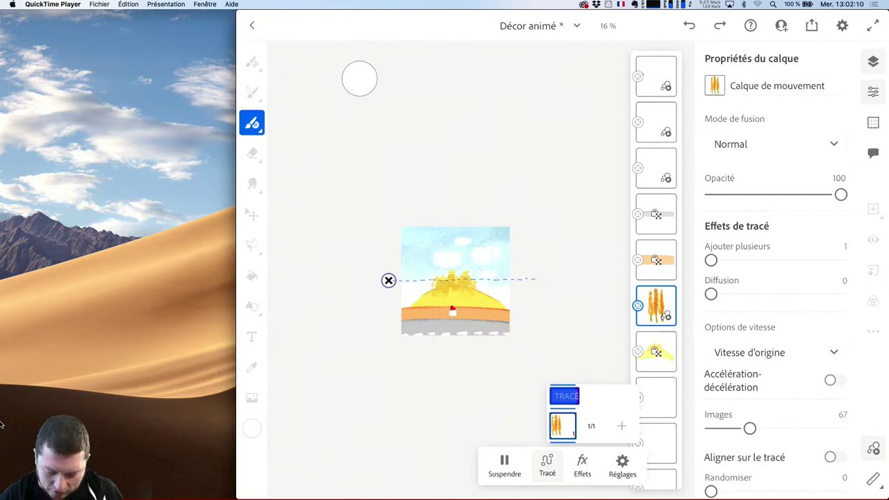
left_click(506, 464)
left_click(506, 465)
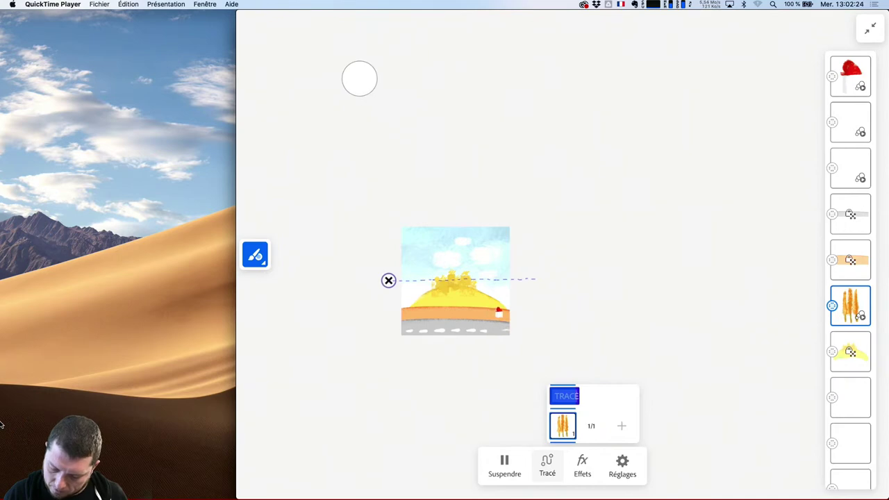
left_click(504, 466)
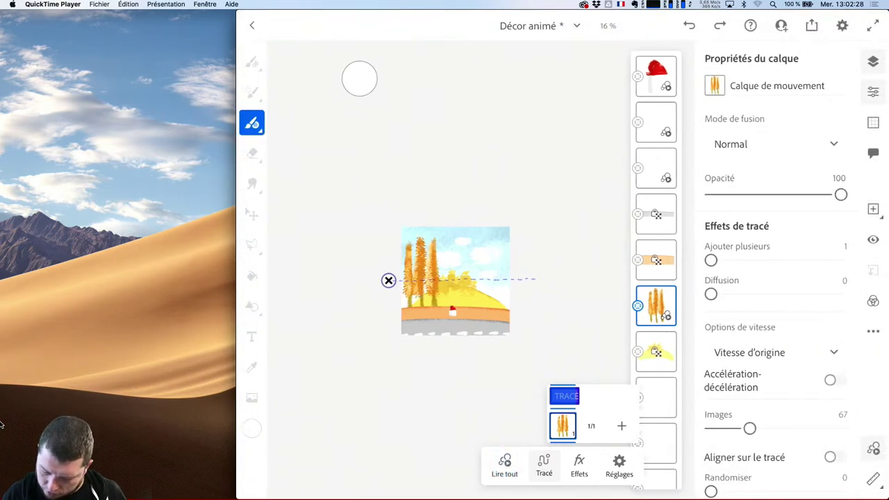
- Set the poplars layer's motion to Vitesse uniforme with a higher frame count and preview the animation full screen
left_click_drag(804, 353, 808, 228)
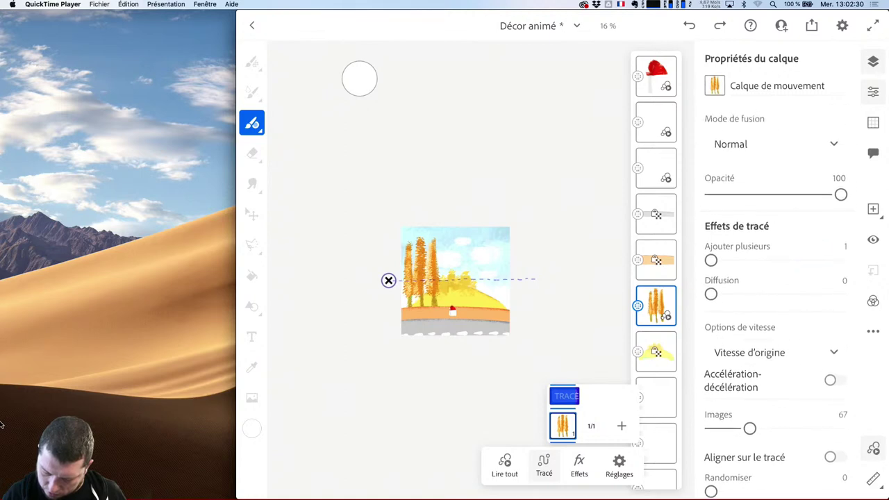
left_click(832, 352)
left_click(752, 393)
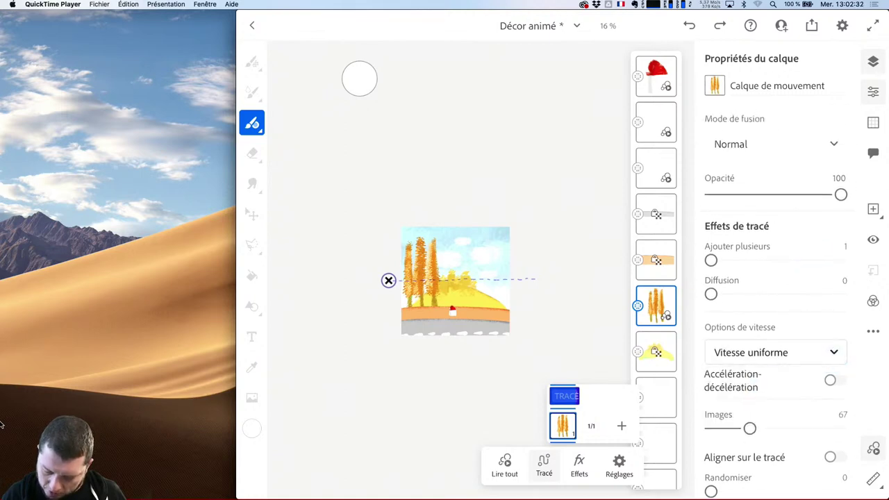
left_click_drag(749, 428, 788, 437)
left_click(505, 464)
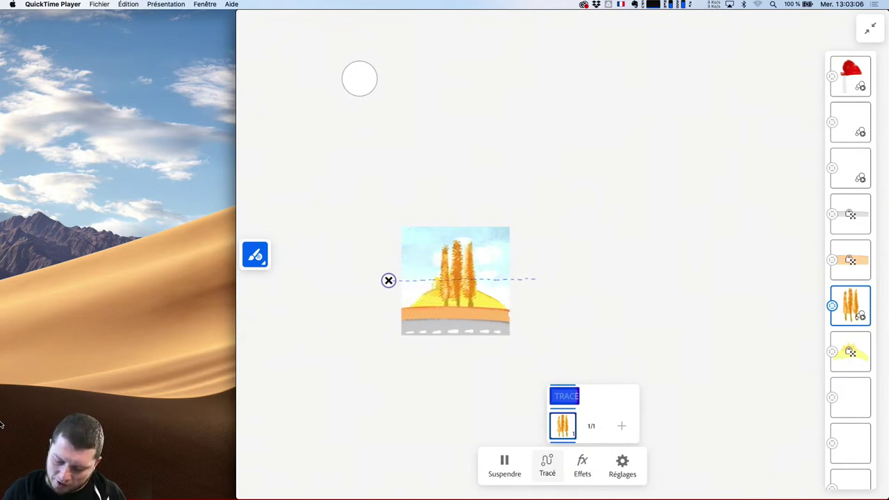
- Animate the yellow hill layer along a nearly horizontal path extending well beyond both canvas edges, with 189 frames, and preview it full screen
left_click(857, 357)
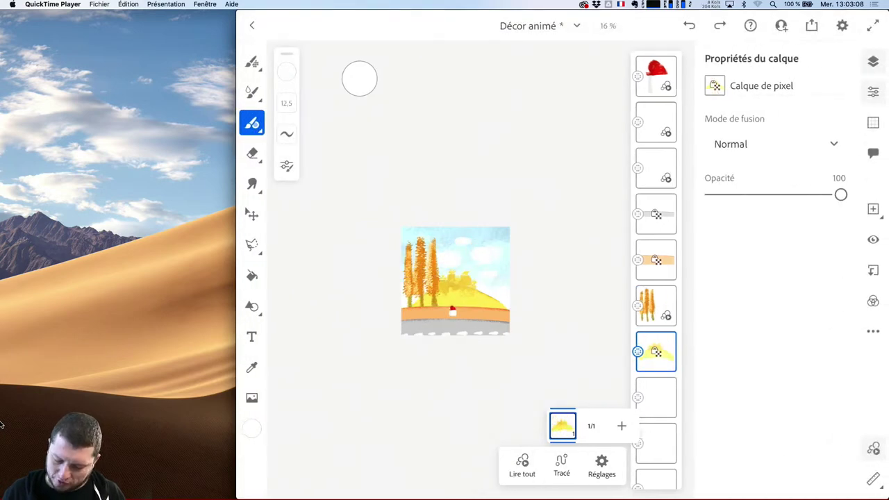
left_click(561, 466)
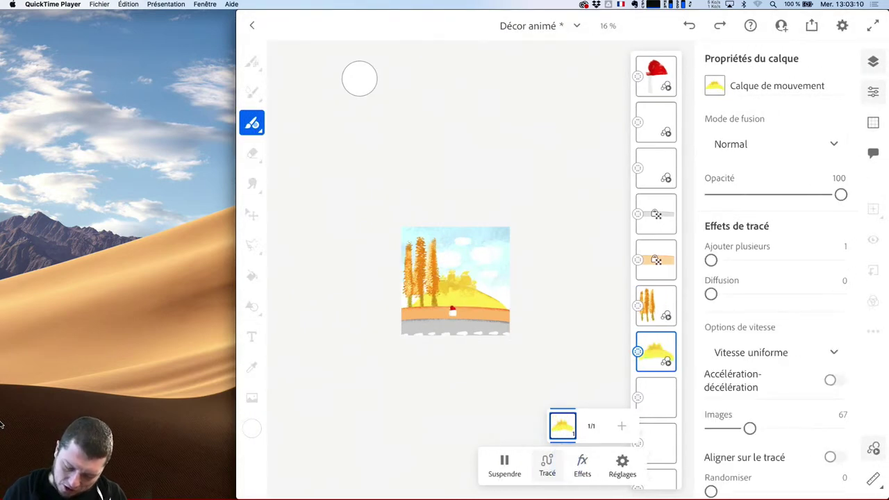
left_click_drag(309, 292, 603, 290)
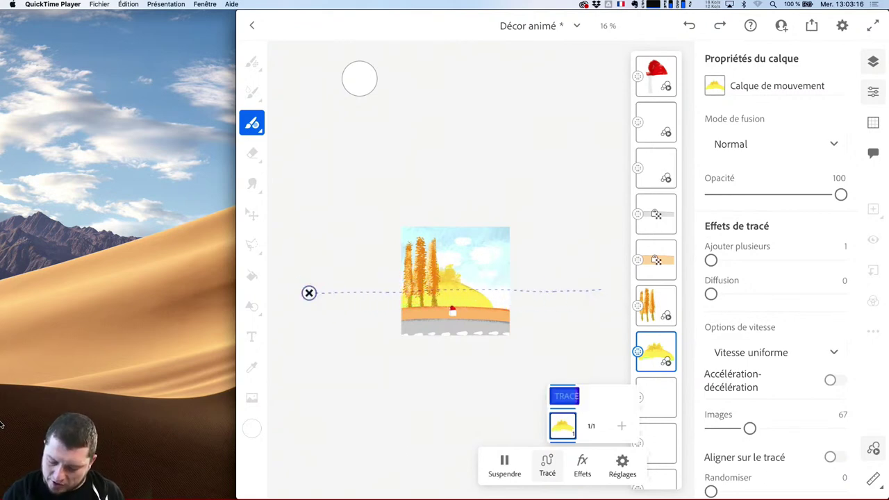
left_click_drag(749, 429, 836, 444)
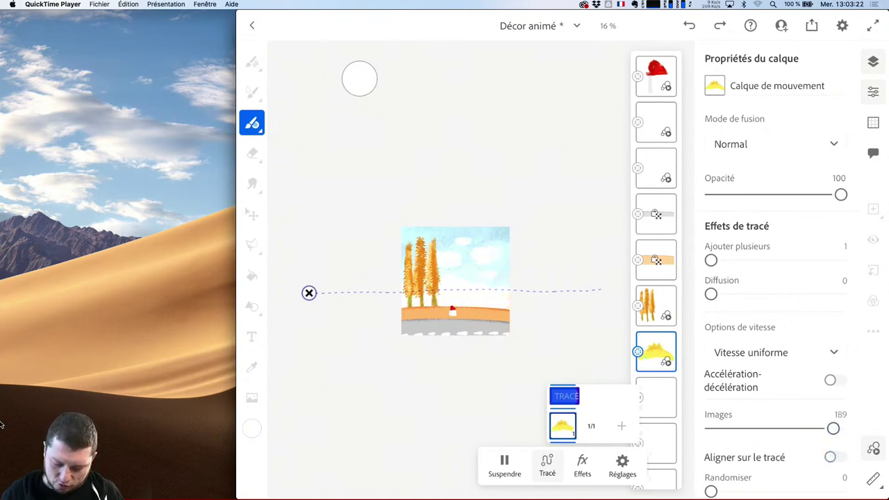
left_click(872, 26)
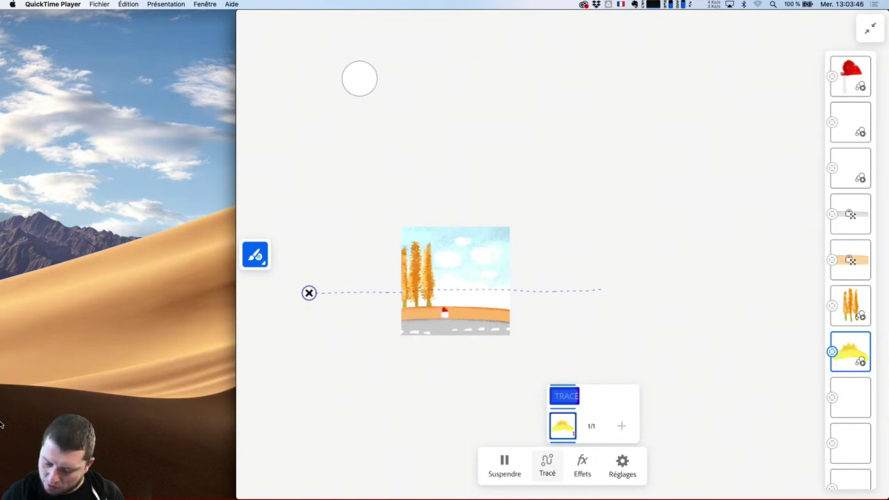
- Add left-to-right motion paths to the first two cloud layers below the hill, one slightly wider than the canvas and one far wider
left_click(851, 397)
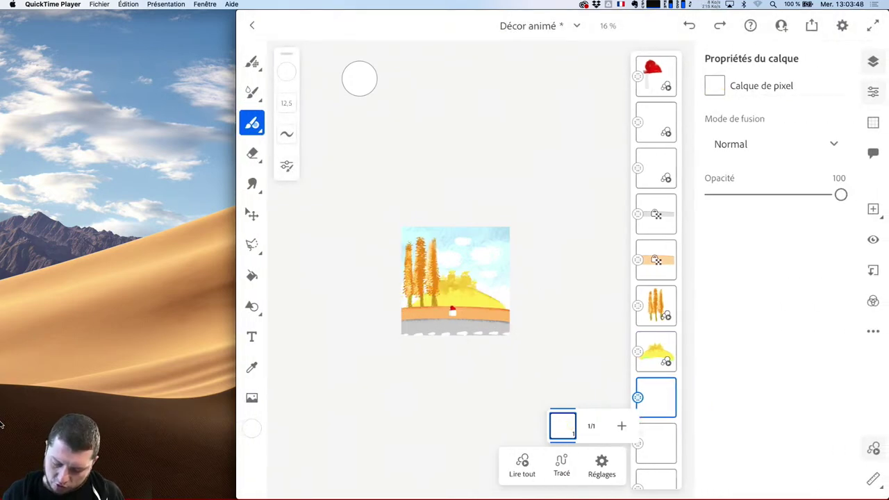
left_click(562, 465)
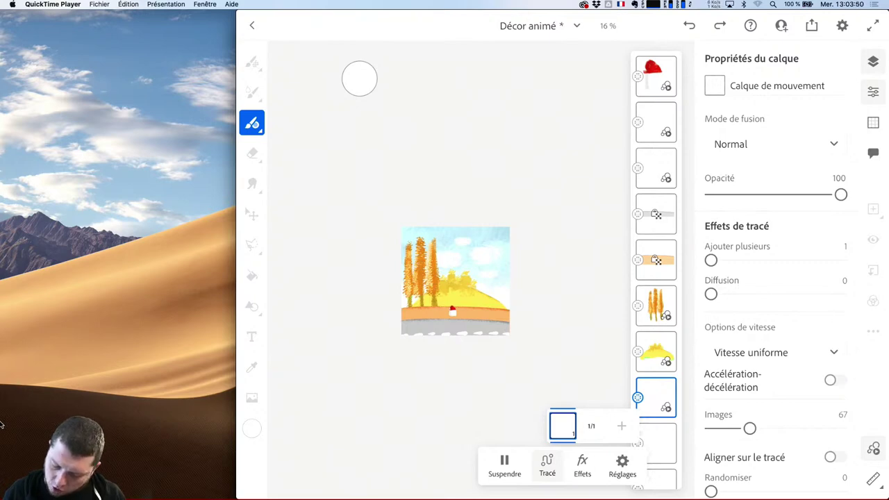
left_click_drag(639, 364, 639, 215)
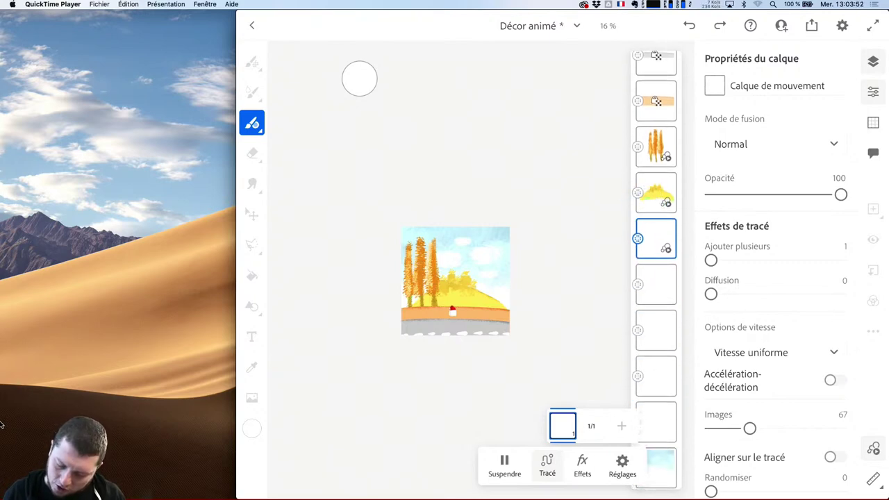
left_click_drag(378, 244, 567, 238)
left_click(656, 284)
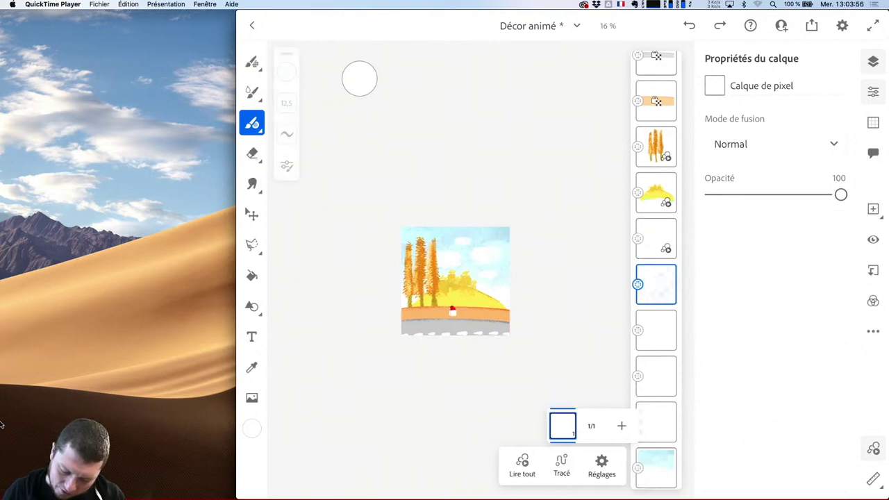
left_click(561, 465)
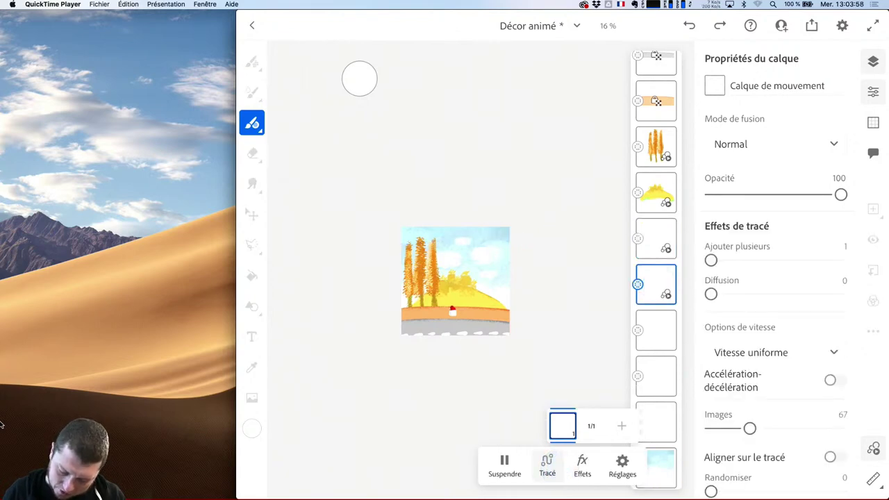
left_click_drag(301, 272, 625, 267)
- Add left-to-right motion paths, one short and one long, to the third and fourth cloud layers and preview the animation full screen
left_click(655, 327)
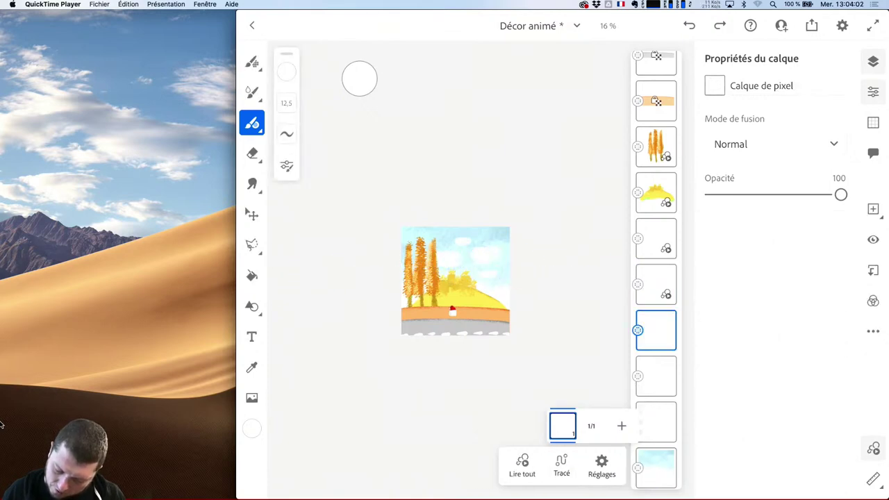
left_click(561, 464)
left_click_drag(382, 271, 543, 272)
left_click(655, 375)
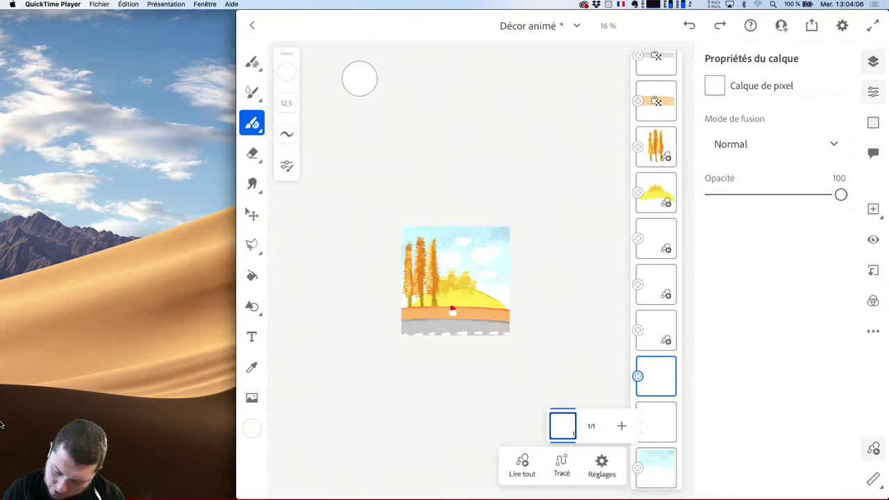
left_click(561, 464)
left_click_drag(305, 262, 617, 258)
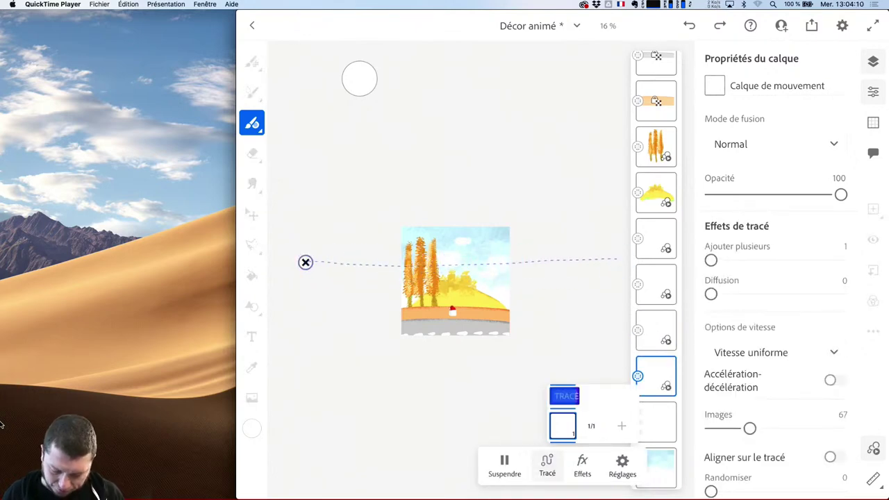
left_click(504, 464)
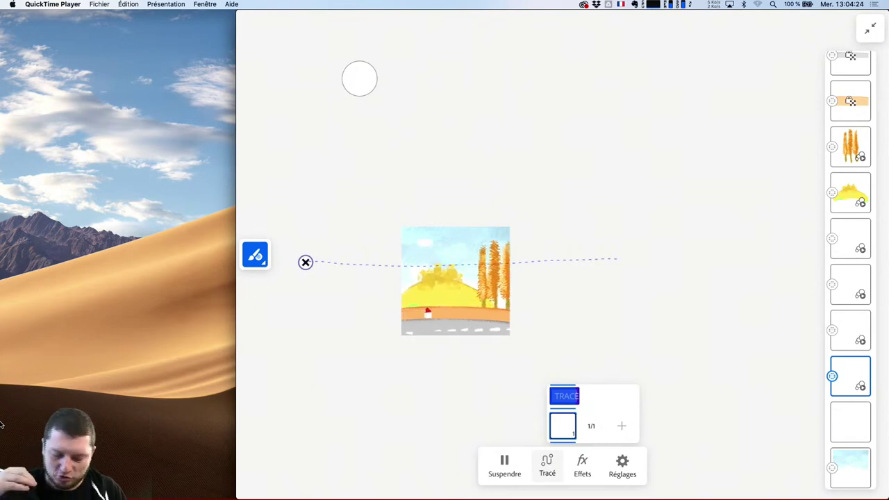
double_click(396, 423)
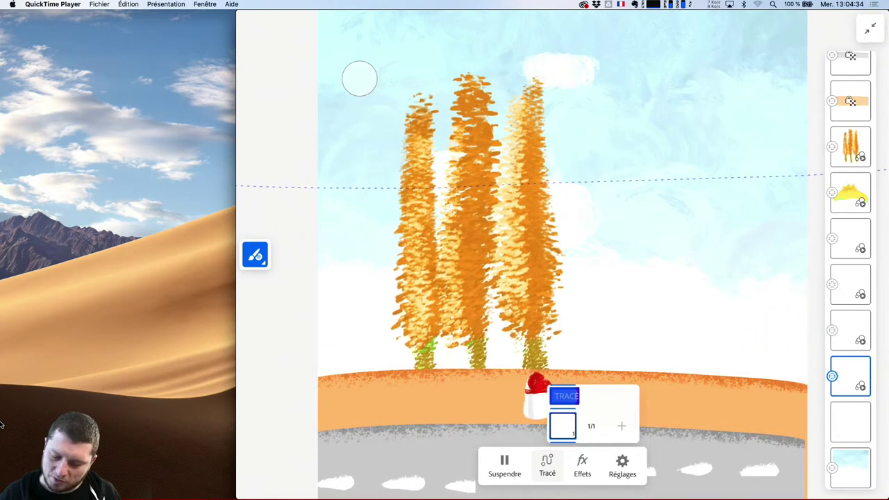
- Draw a second, lower motion path on the yellow hill layer, along the top of the road and well beyond both canvas edges
left_click(850, 193)
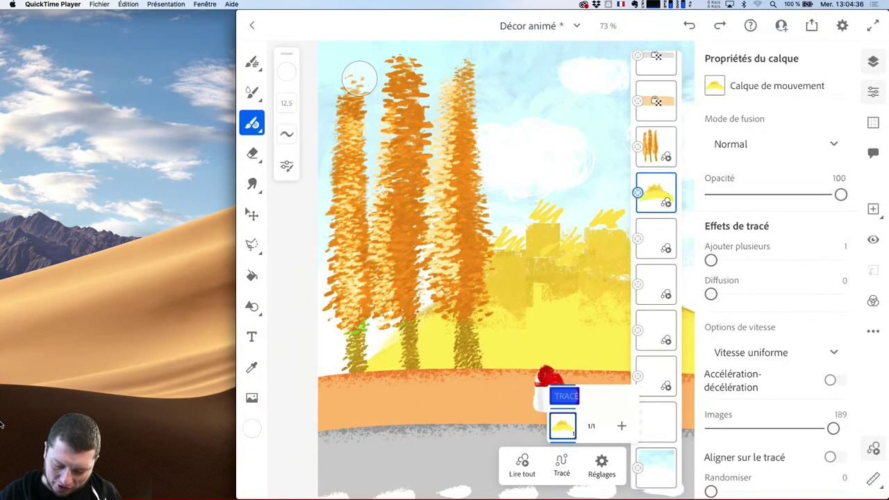
scroll(520, 290, "down", 5)
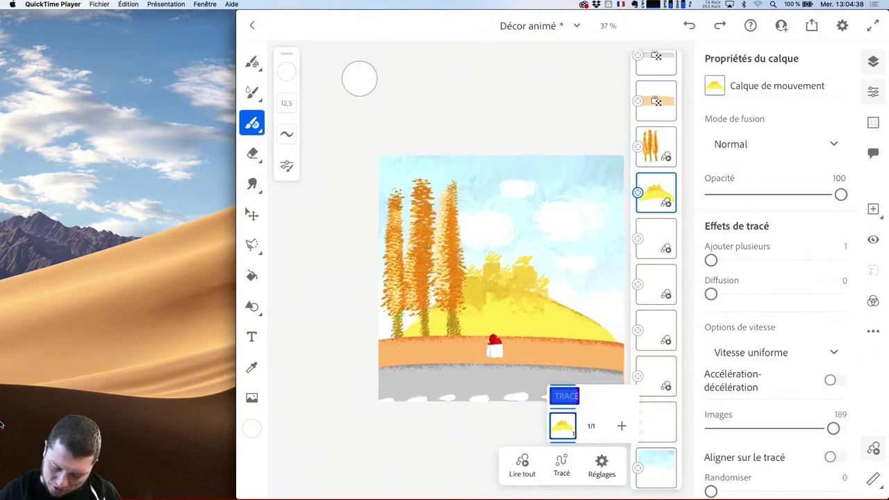
left_click(528, 297)
key("super+z")
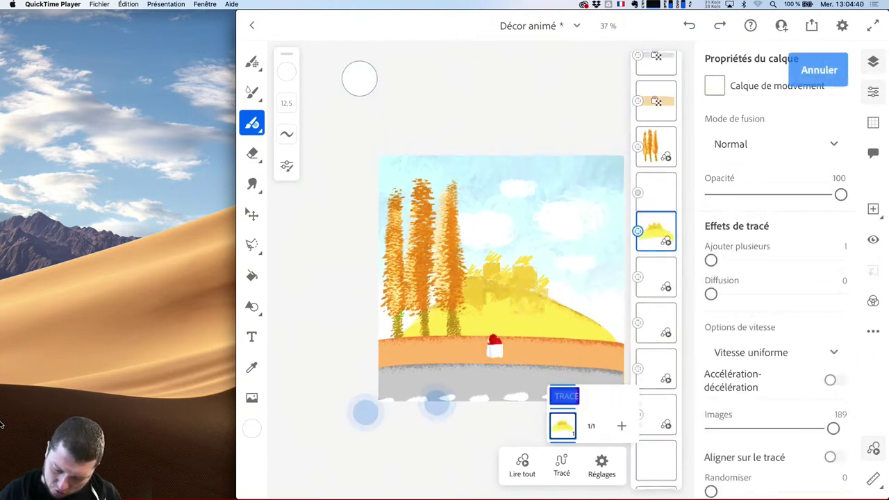
left_click(660, 186)
left_click(655, 192)
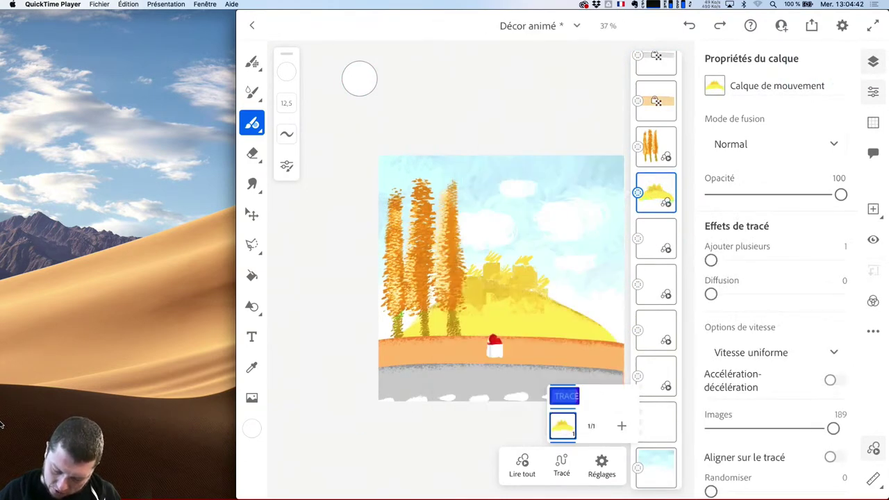
left_click(563, 426)
left_click(563, 425)
left_click(561, 466)
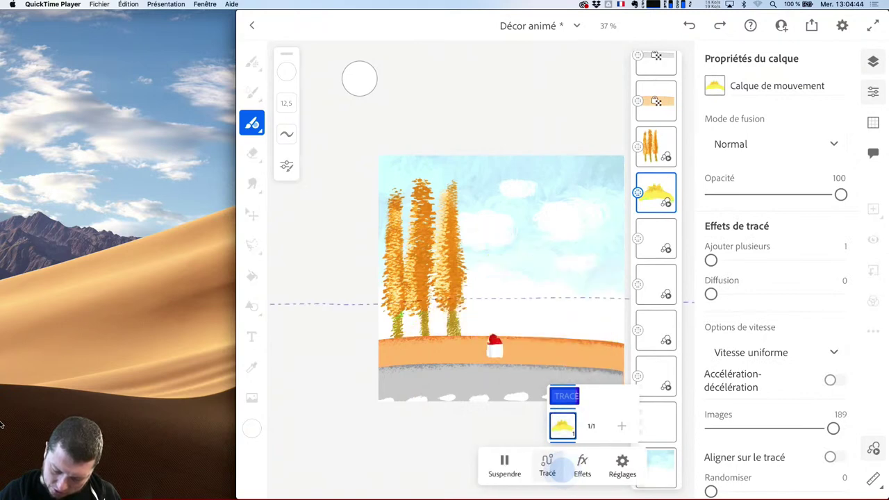
scroll(445, 299, "down", 5)
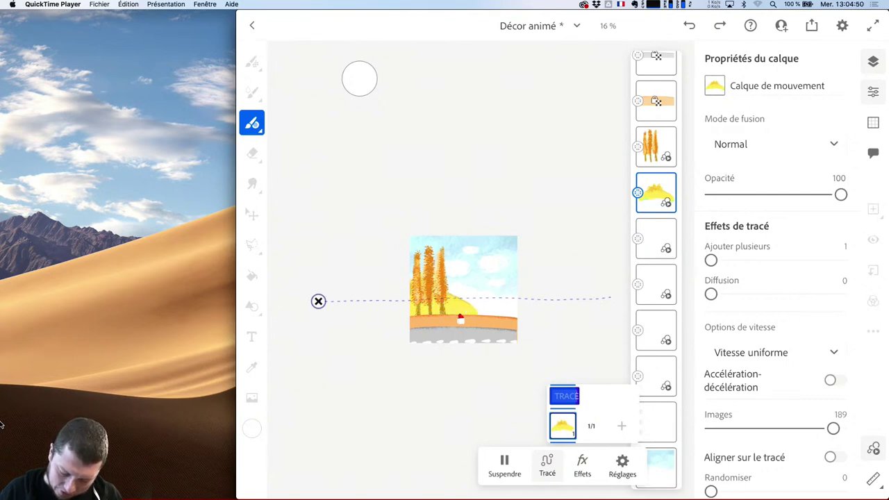
left_click_drag(314, 327, 613, 322)
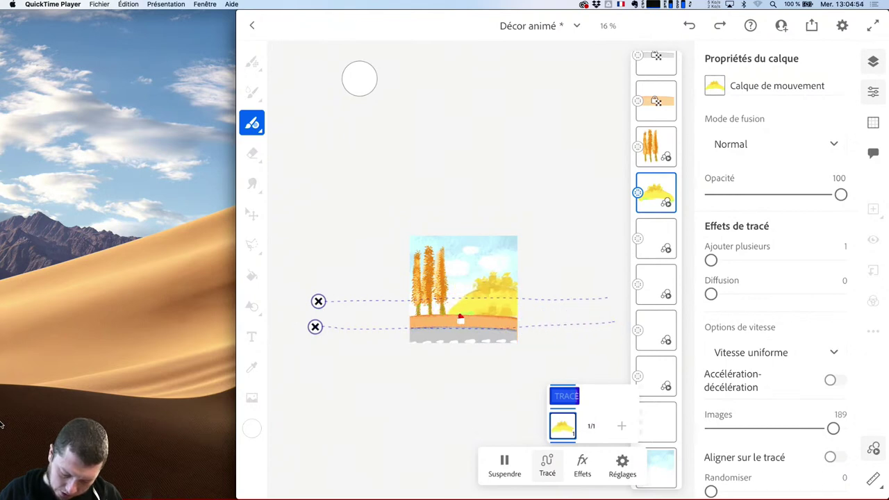
- Delete the yellow hill layer's original upper motion path and preview the animation full screen
left_click(318, 301)
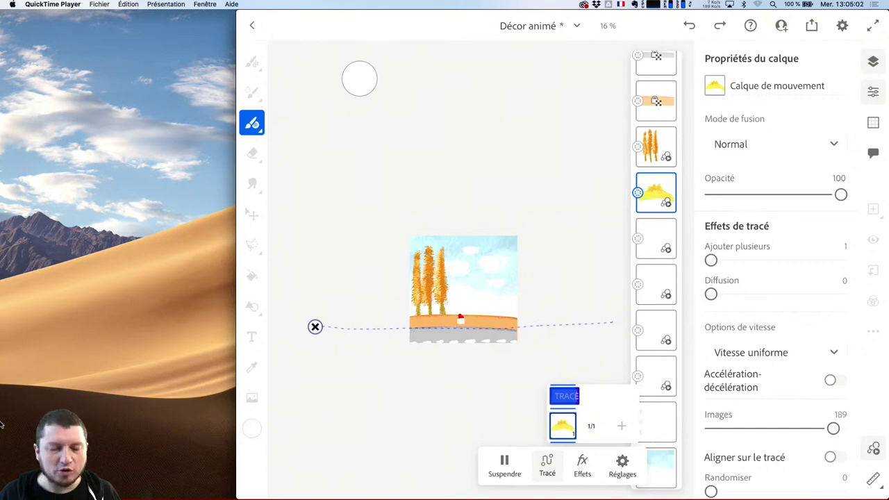
left_click(498, 464)
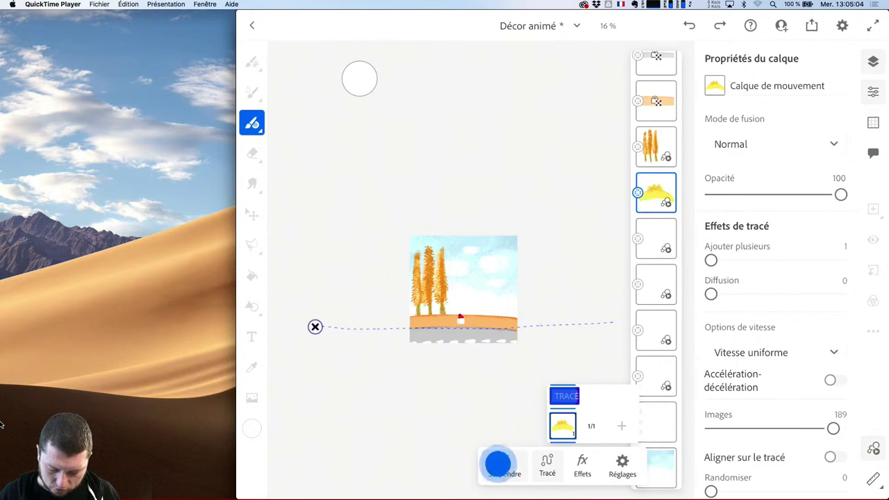
left_click(504, 468)
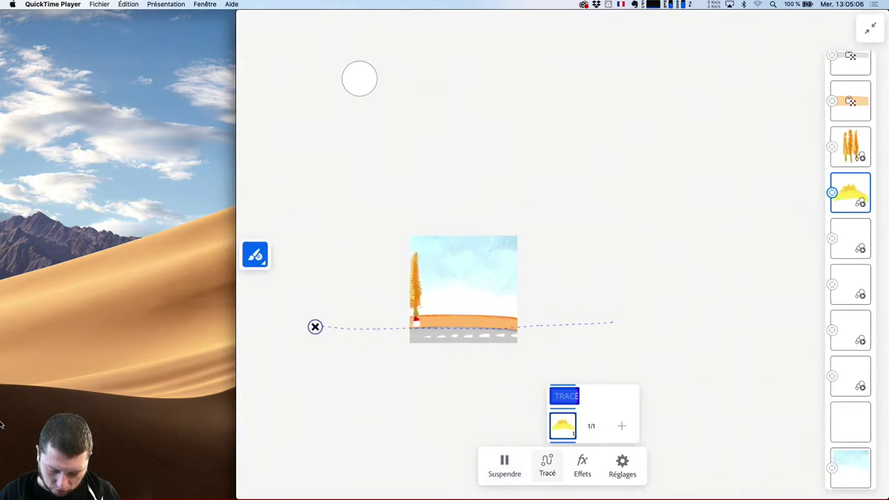
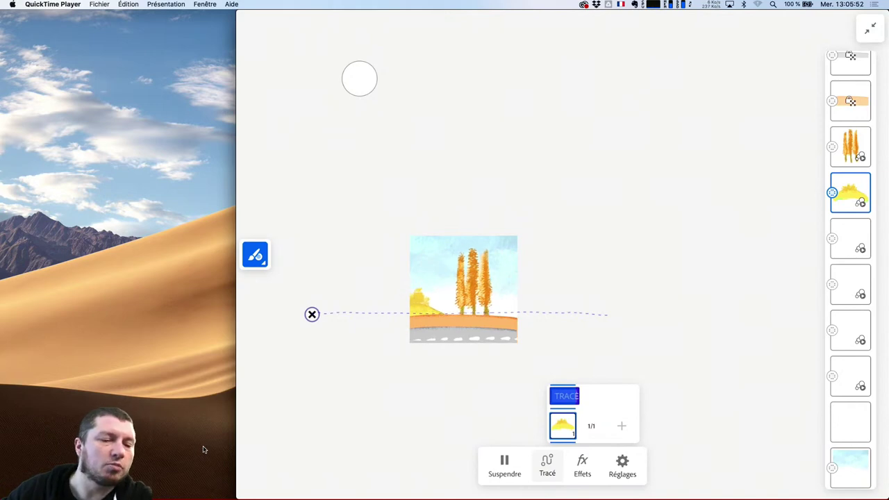
- Stop the full-screen animation preview and return to the normal editing view
mouse_move(329, 387)
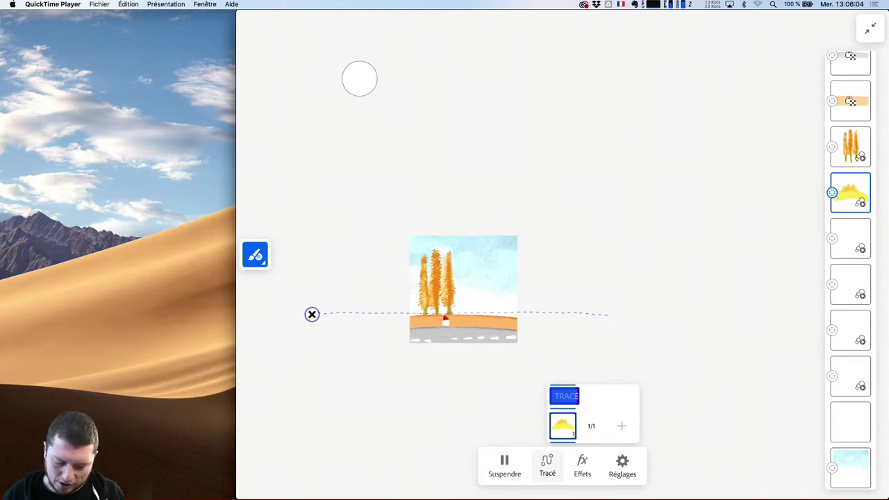
left_click(567, 219)
scroll(566, 279, "up", 3)
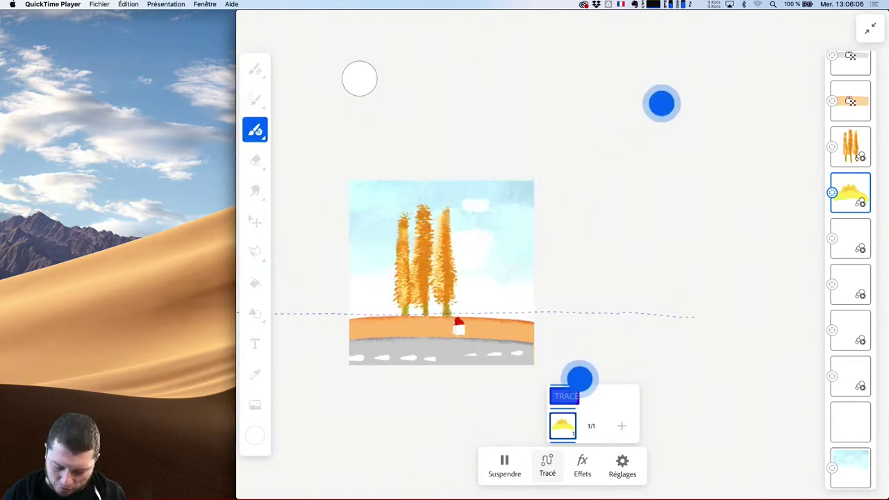
left_click(504, 466)
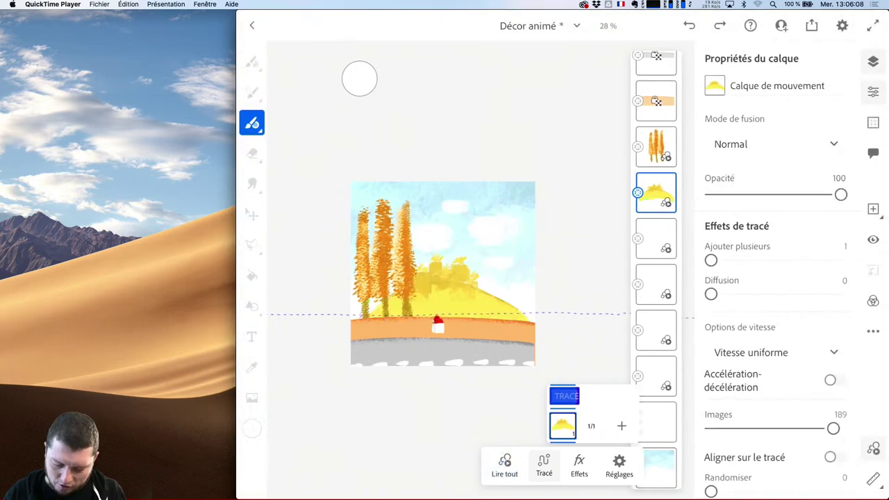
- Add a new empty layer and move it to the very top of the layer stack
scroll(325, 283, "up", 3)
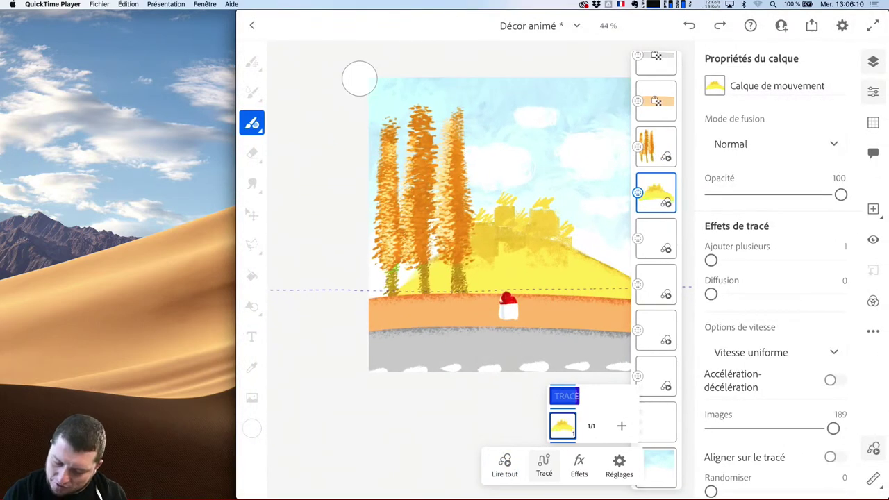
scroll(657, 149, "up", 5)
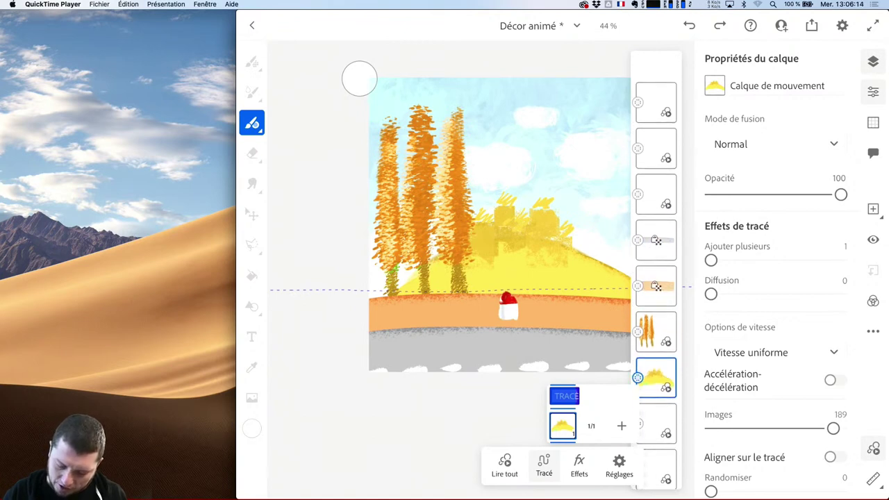
scroll(535, 247, "up", 3)
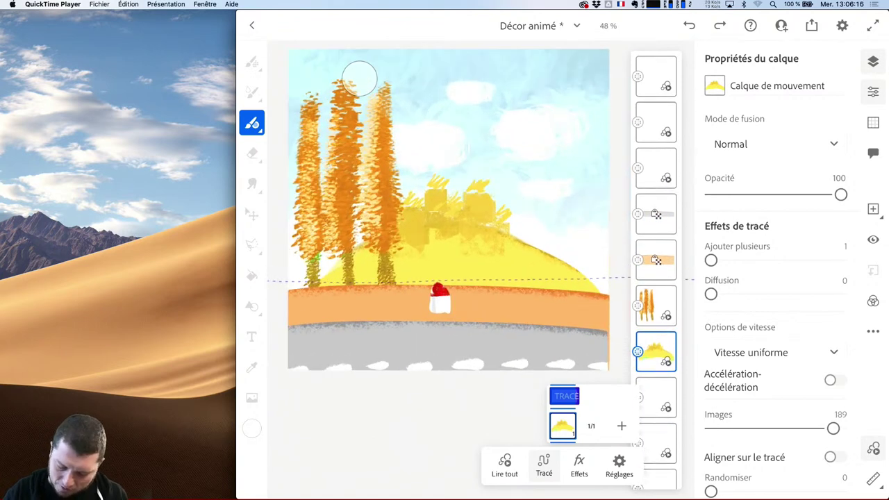
scroll(417, 208, "down", 3)
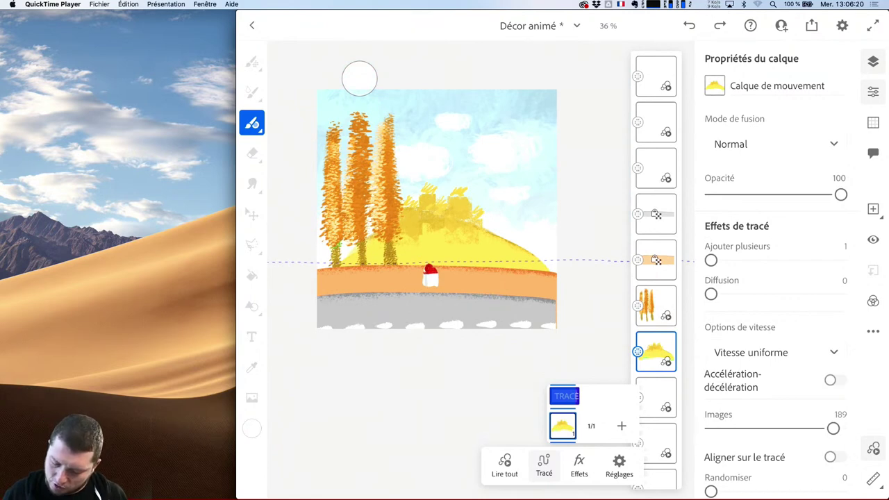
scroll(665, 224, "up", 2)
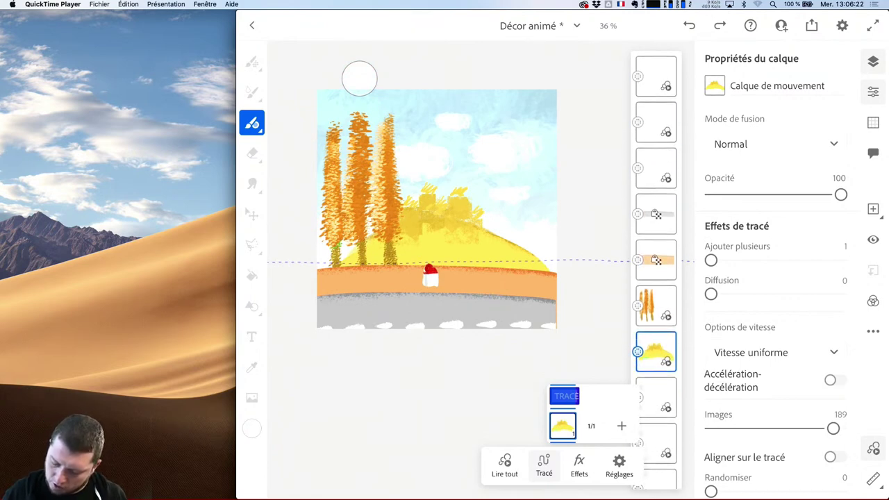
left_click(874, 209)
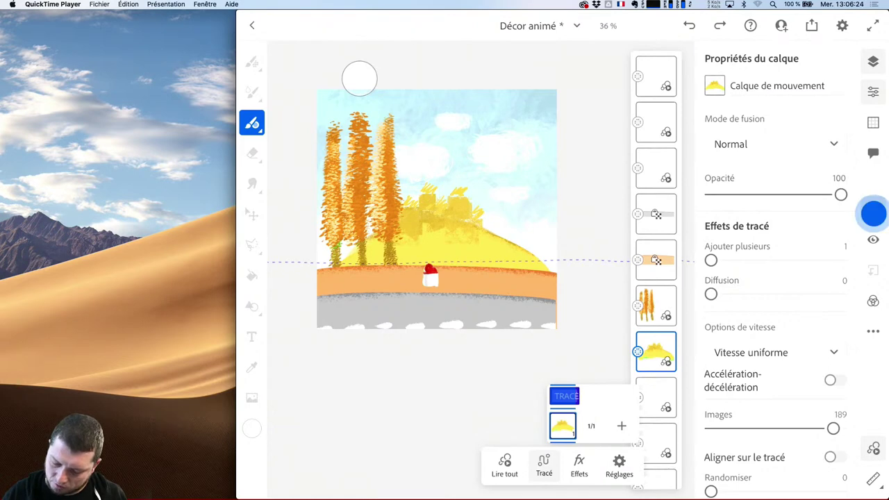
left_click_drag(658, 351, 656, 73)
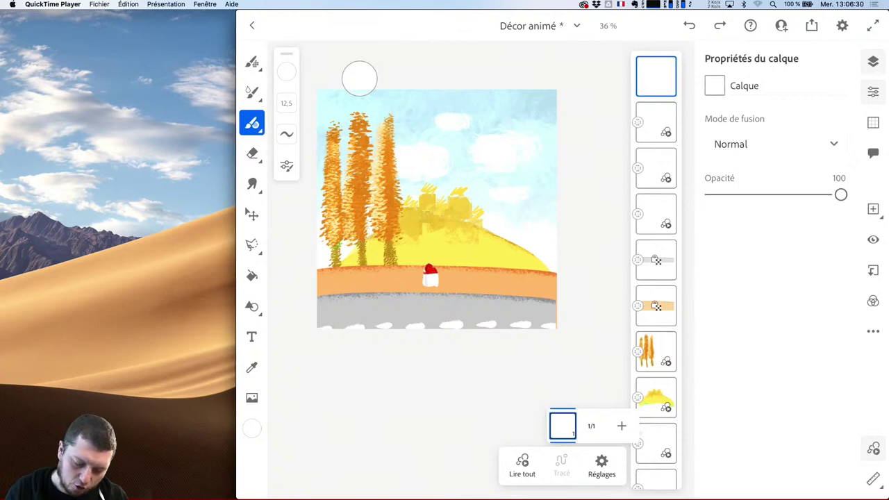
- Choose the Double Edge pixel brush at 300 px from the Fall 2021 brushes
left_click(252, 61)
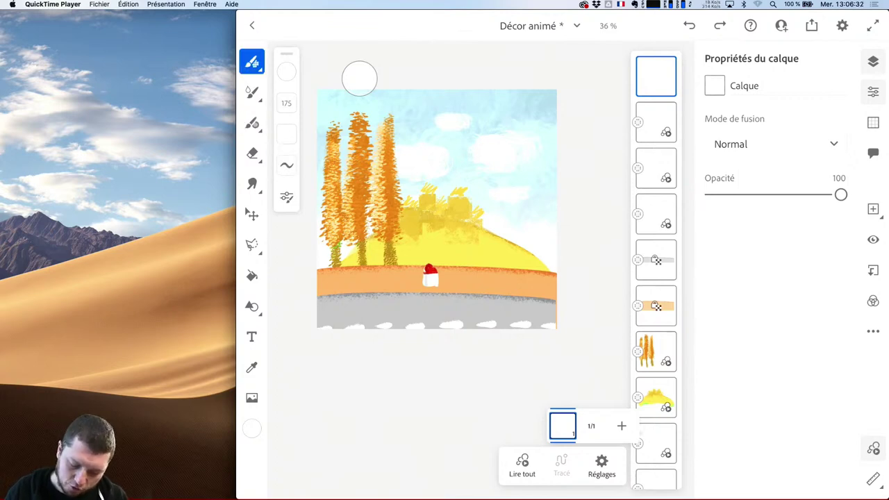
scroll(451, 270, "up", 5)
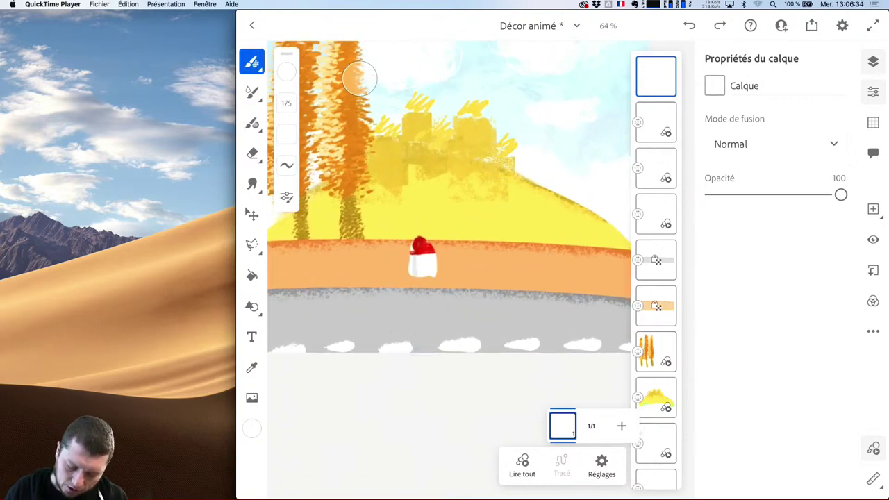
scroll(360, 78, "down", 3)
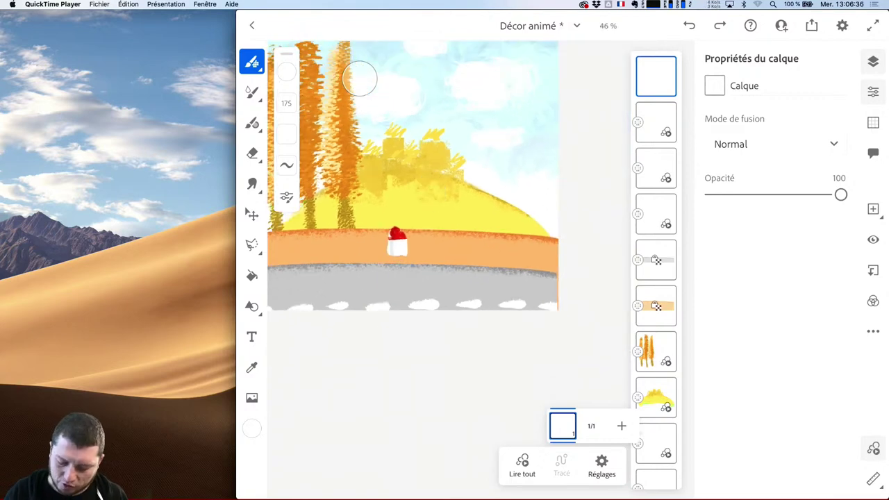
scroll(536, 261, "down", 1)
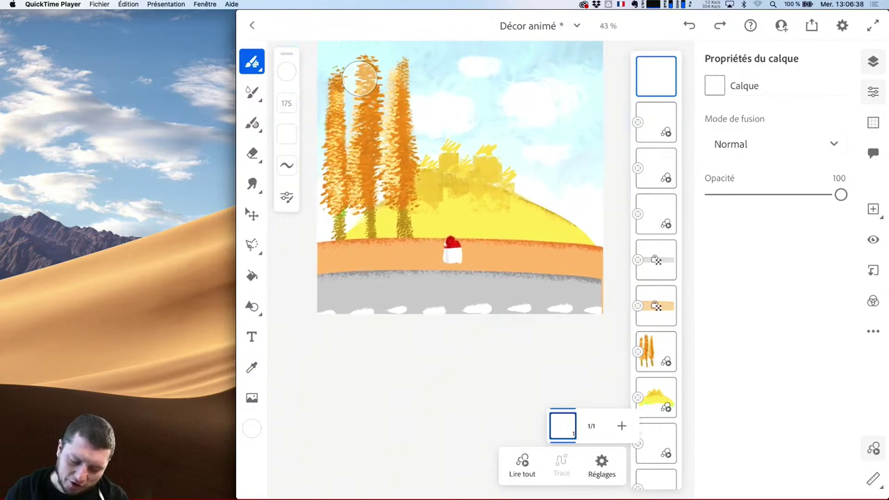
scroll(420, 238, "up", 2)
left_click(252, 62)
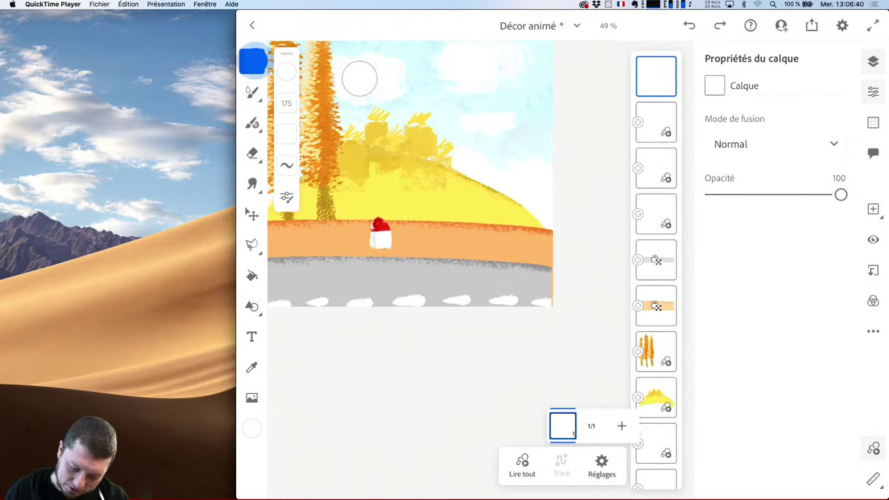
left_click(359, 400)
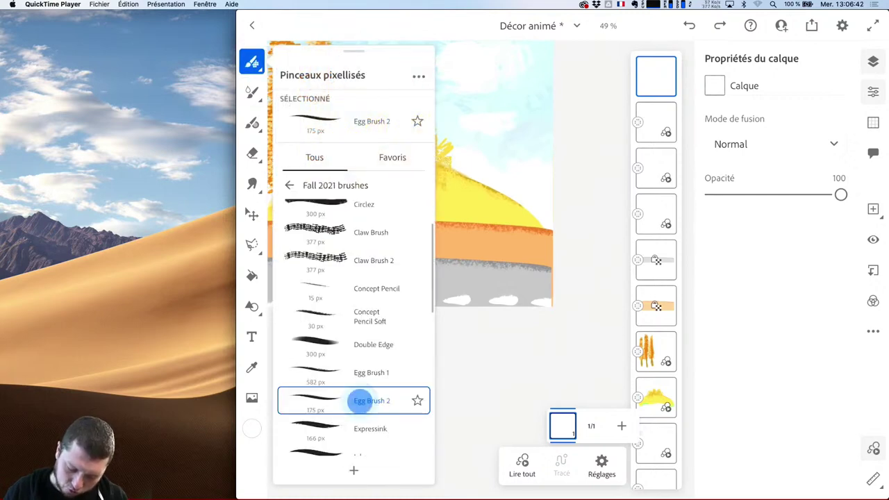
left_click(348, 343)
left_click(286, 71)
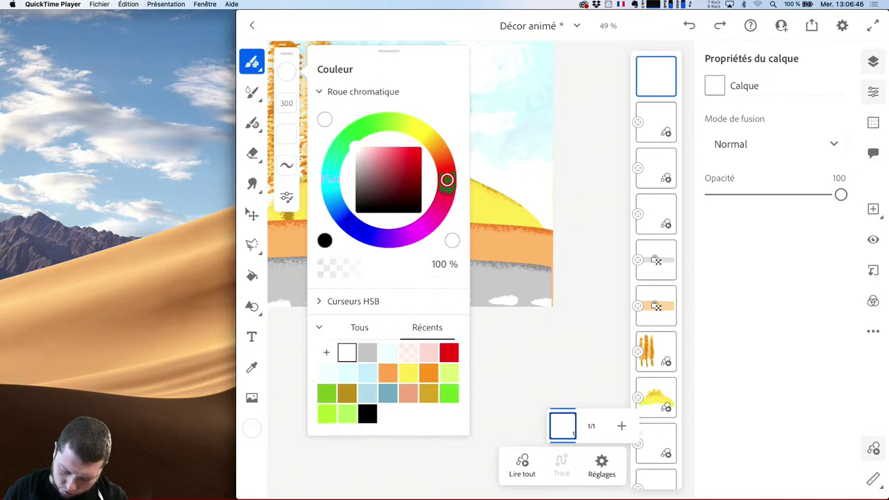
left_click(415, 128)
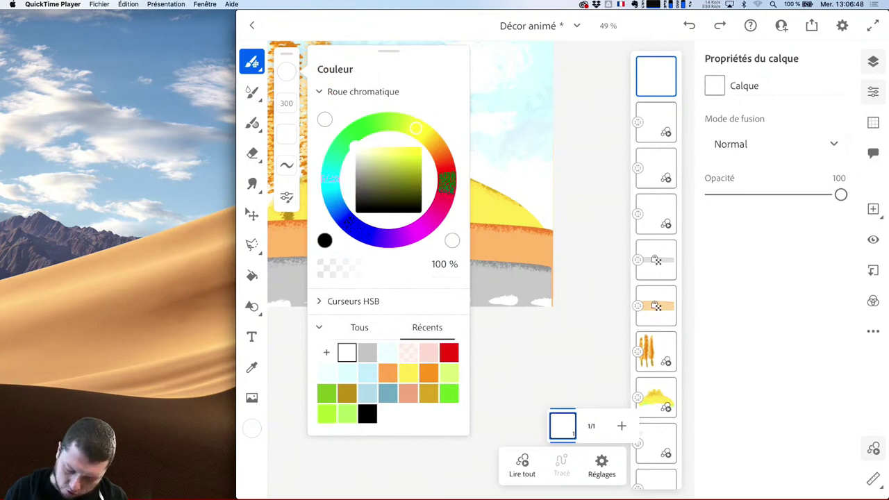
left_click_drag(357, 146, 438, 147)
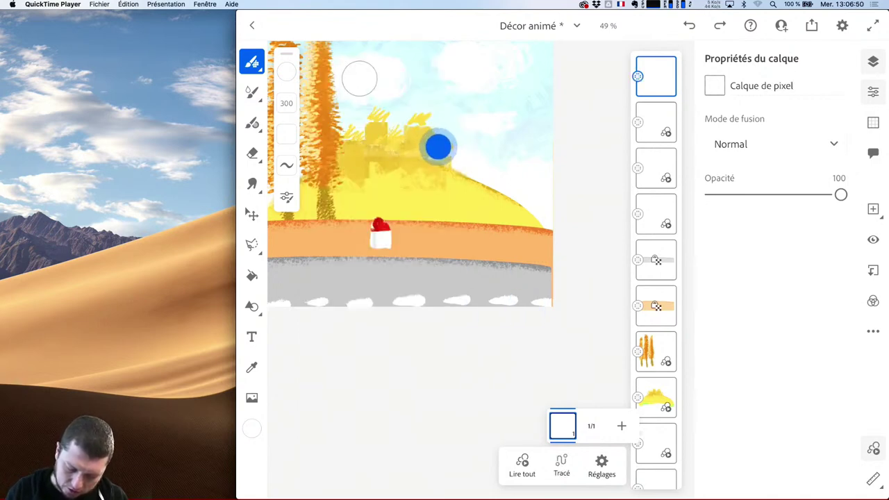
left_click(446, 155)
- Set the brush colour to bright yellow and paint a large rounded car body across the road and orange verge
left_click(286, 71)
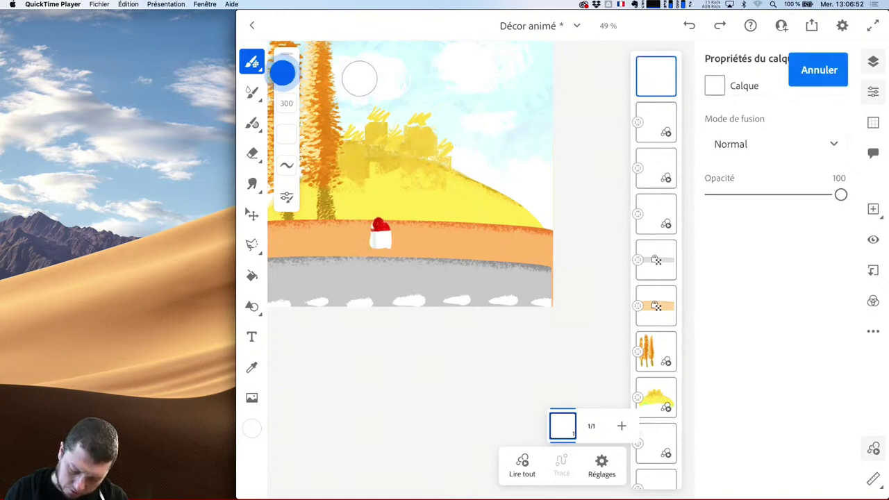
left_click(408, 373)
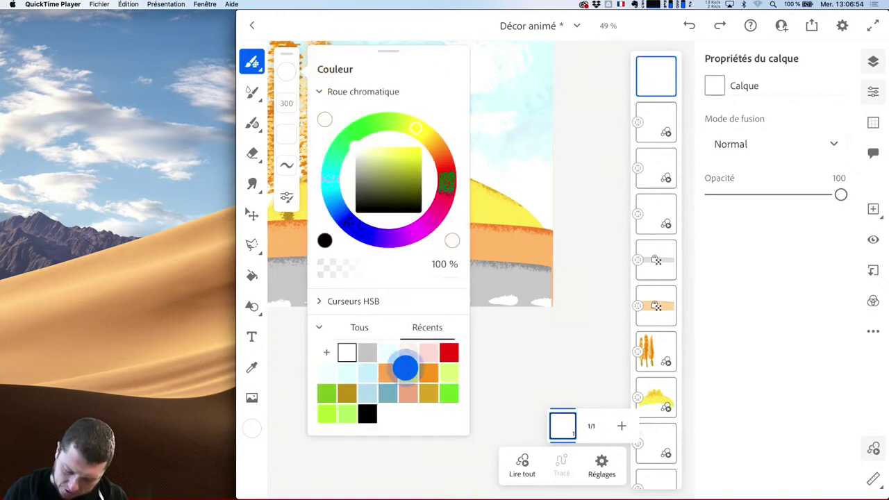
mouse_move(421, 142)
left_mouse_down()
mouse_move(432, 126)
mouse_move(423, 133)
left_mouse_up()
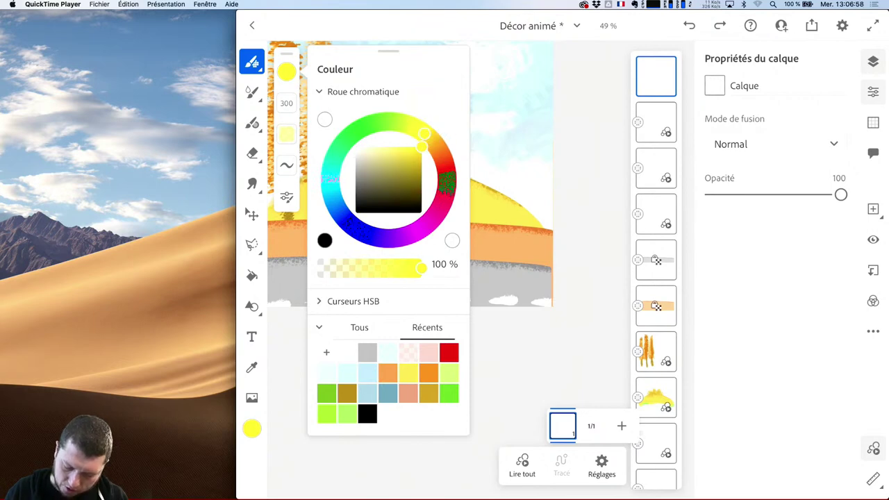
left_click(359, 78)
mouse_move(410, 236)
left_mouse_down()
mouse_move(463, 241)
mouse_move(449, 257)
mouse_move(416, 231)
mouse_move(466, 248)
mouse_move(392, 259)
mouse_move(450, 217)
left_mouse_up()
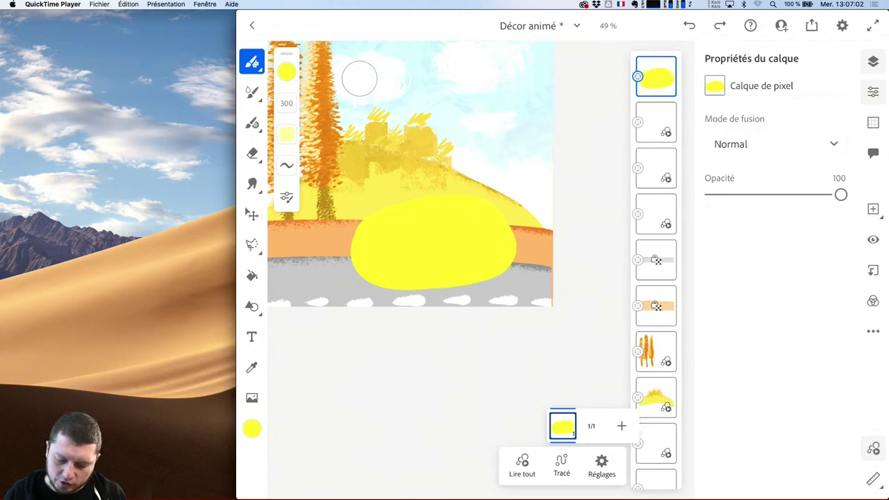
scroll(410, 173, "down", 2)
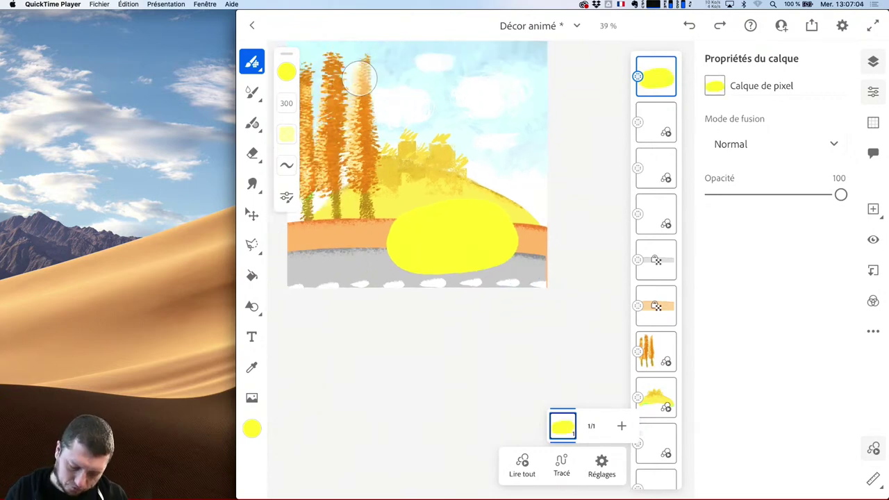
left_click(286, 71)
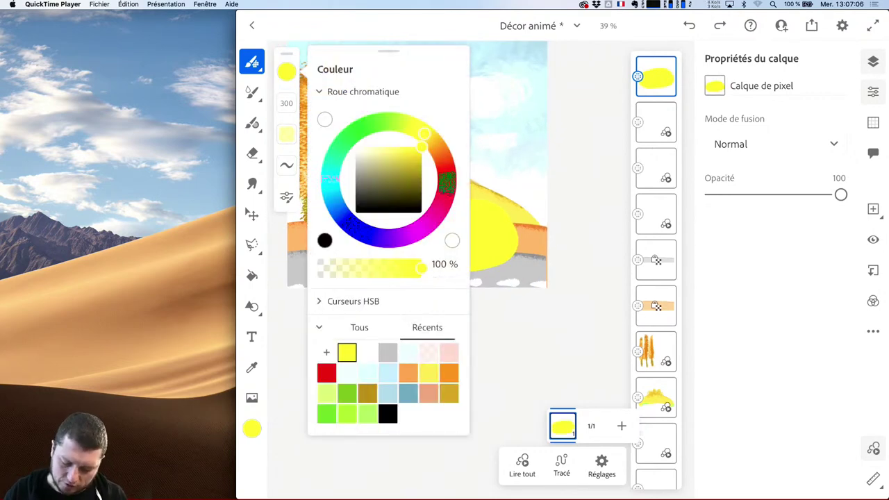
left_click(324, 240)
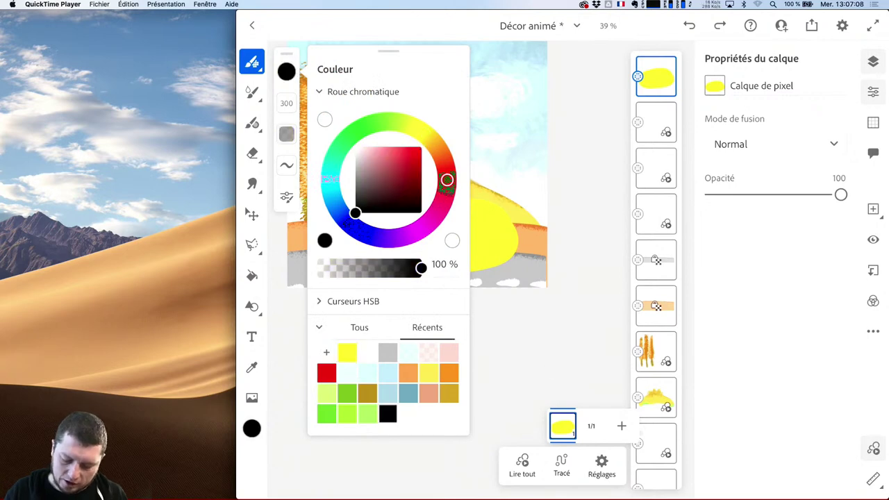
left_click(286, 71)
scroll(463, 227, "up", 2)
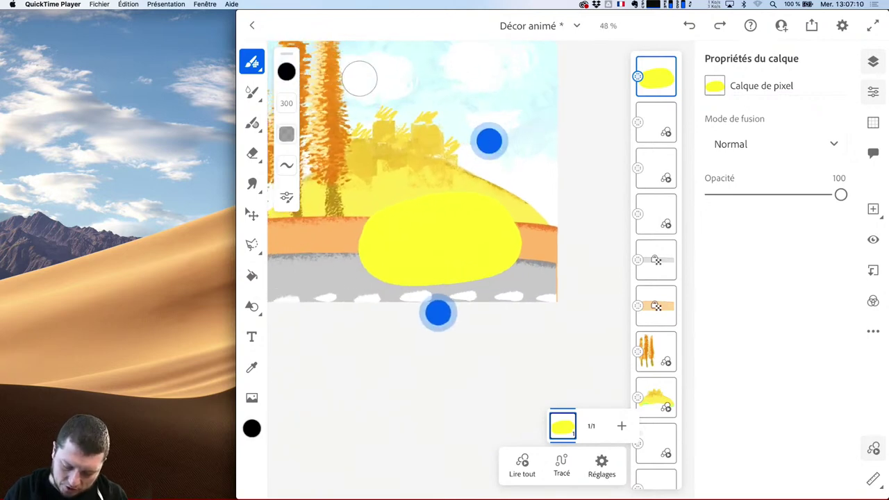
left_click(286, 72)
left_click(572, 366)
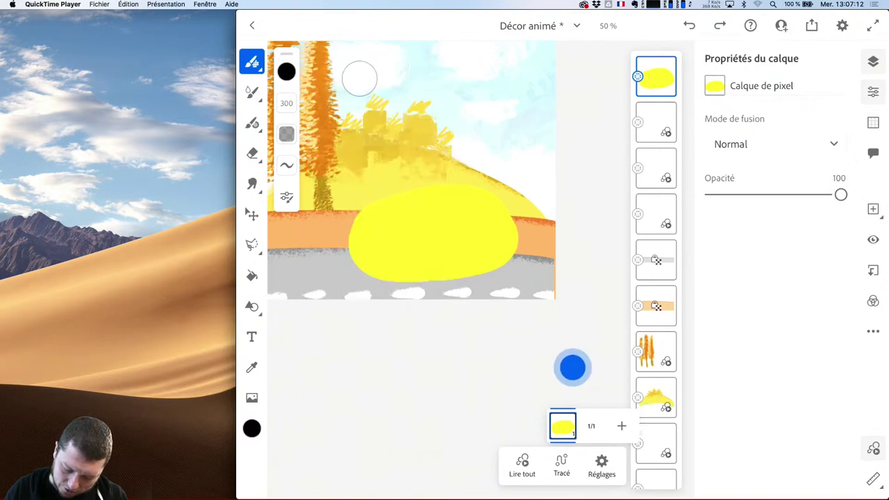
- Set the brush colour to pale blue and paint two round windows side by side on the yellow car body
left_click(284, 70)
left_click(366, 374)
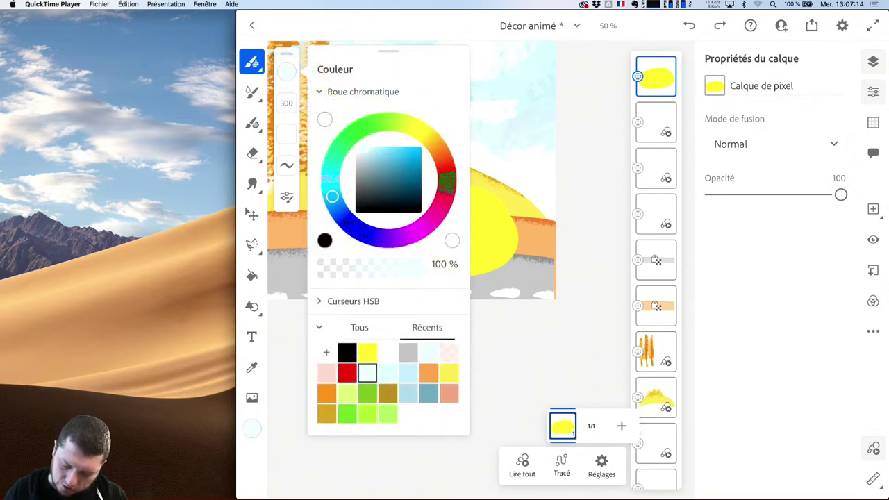
left_click(486, 225)
left_click_drag(422, 223, 476, 213)
- Set the brush colour to black from the recent colours
left_click(287, 72)
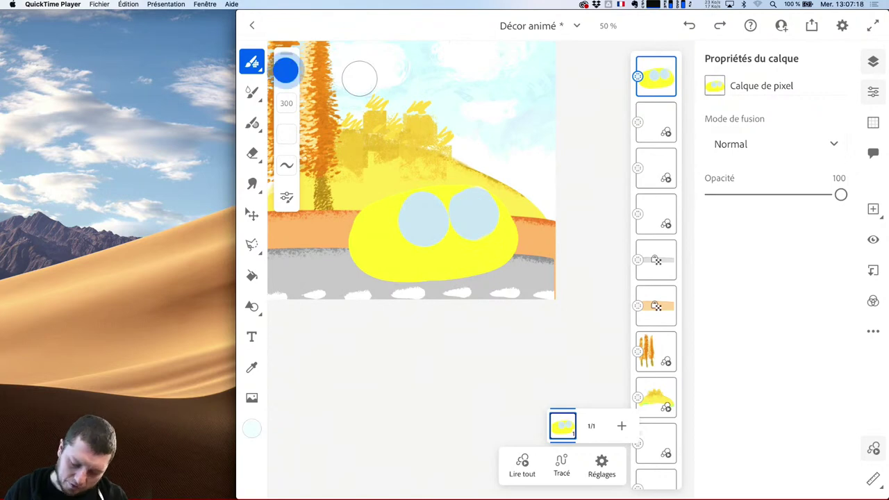
left_click(368, 352)
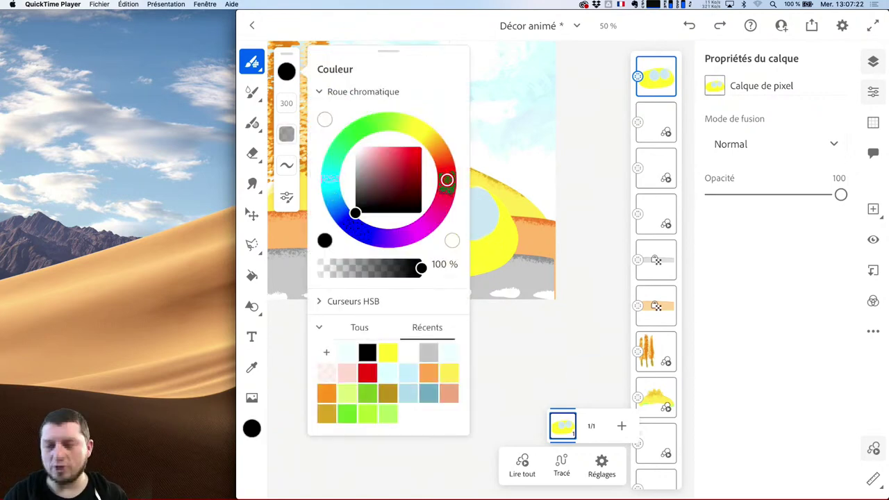
scroll(541, 249, "down", 3)
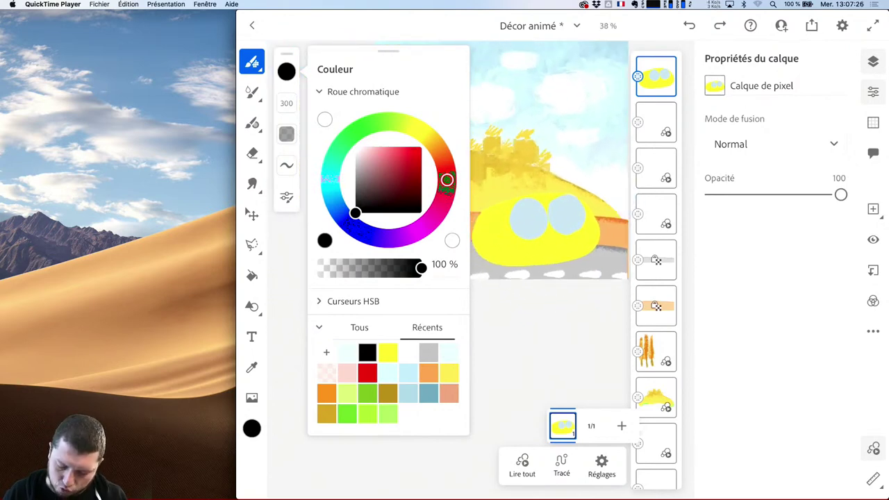
left_click(825, 388)
- Try to paint a black wheel under the left part of the yellow car body and undo it
left_click_drag(524, 261, 514, 258)
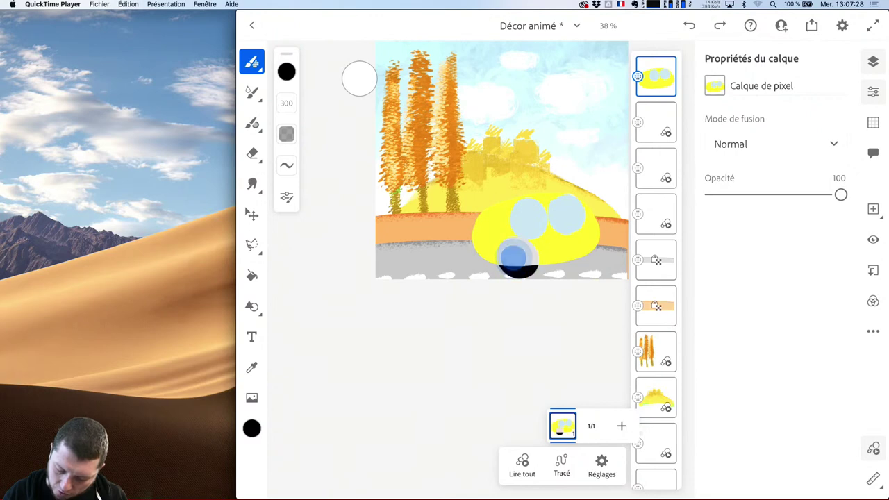
key("ctrl+z")
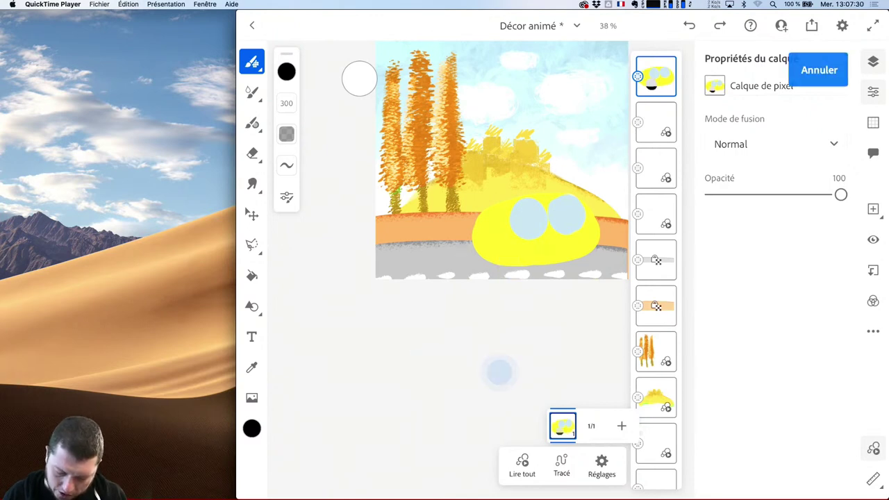
- Reset the Double Edge brush to its default settings
left_click(286, 196)
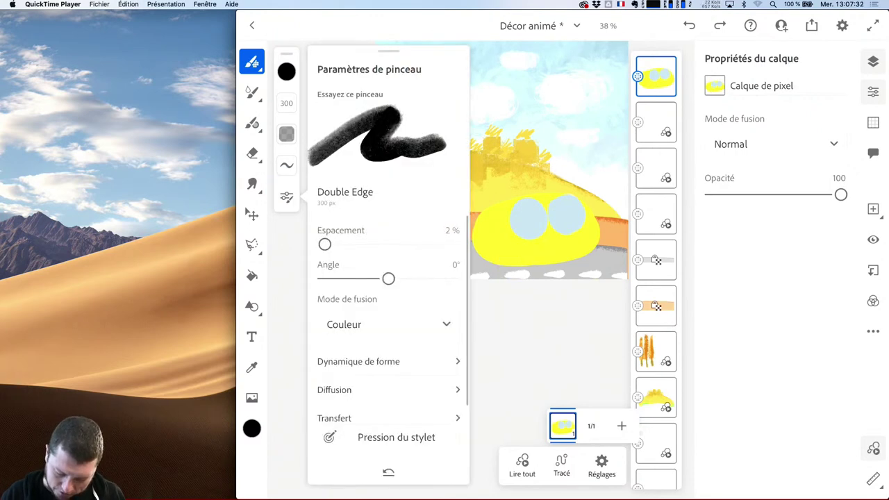
left_click(388, 472)
left_click(359, 78)
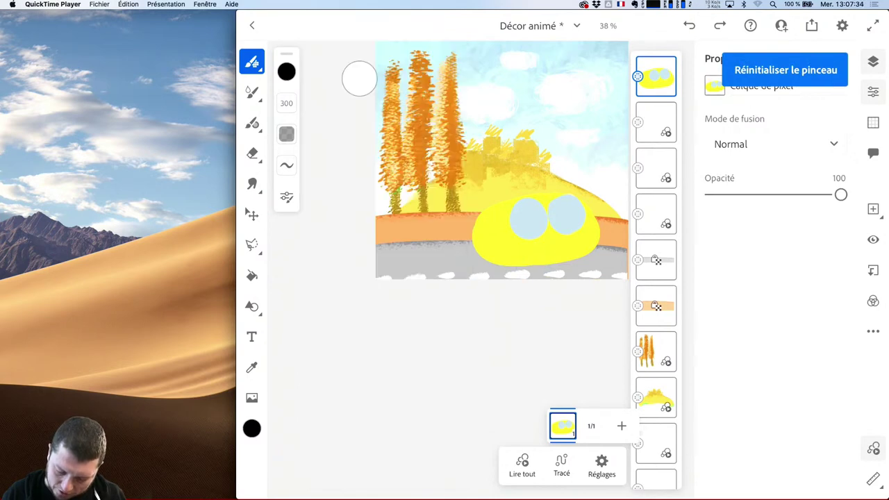
- Add a new layer above the car body and paint two black wheels along the car's lower edge
left_click(873, 209)
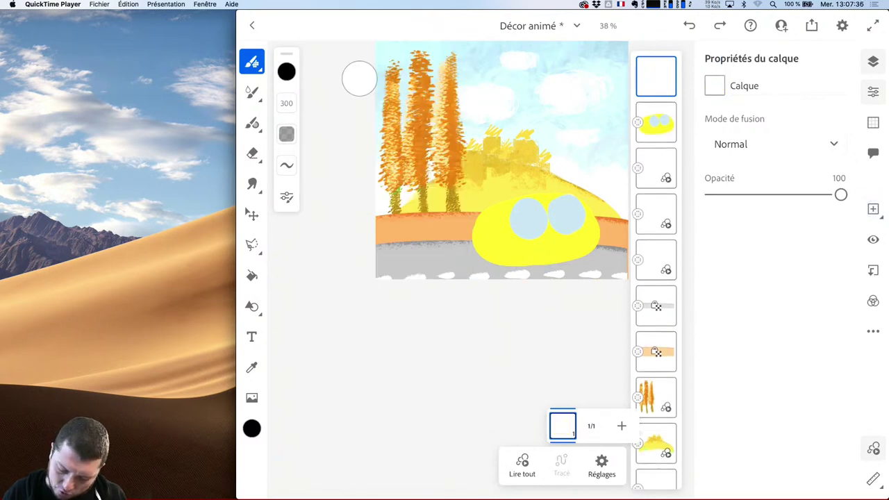
left_click_drag(519, 260, 518, 260)
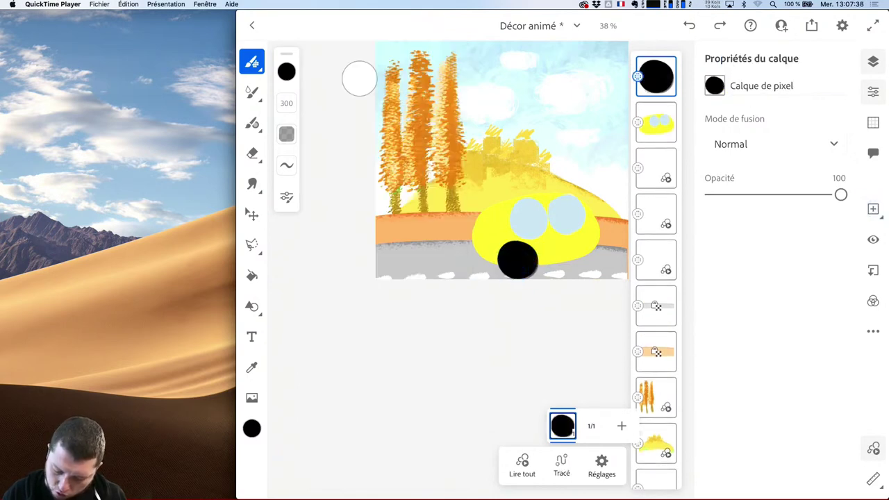
key("ctrl+z")
scroll(558, 265, "up", 4)
left_click_drag(345, 258, 349, 277)
left_click_drag(475, 253, 459, 264)
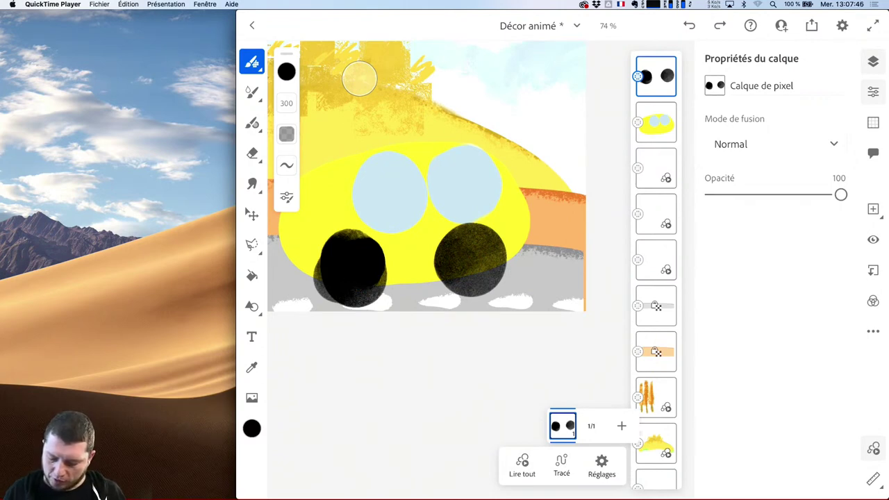
- Add a second frame to the wheels layer and turn on onion skin (Peau d'oignon) in the motion settings
left_click(622, 426)
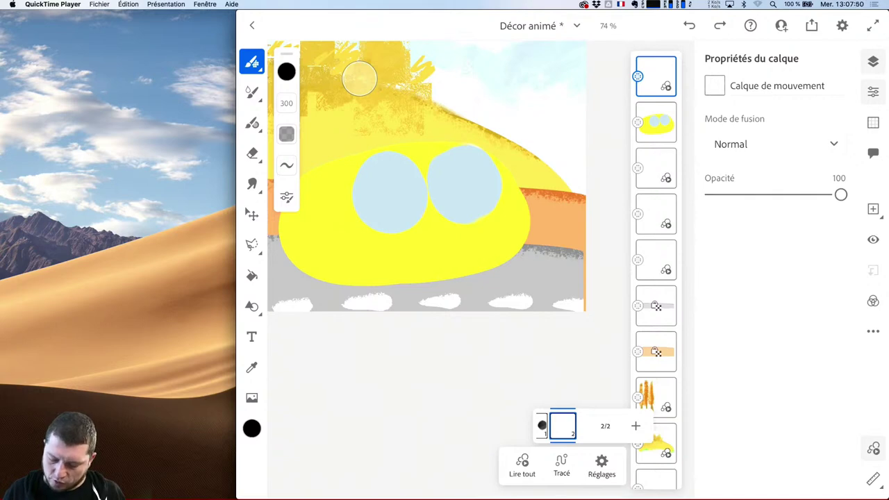
left_click(602, 465)
left_click(670, 397)
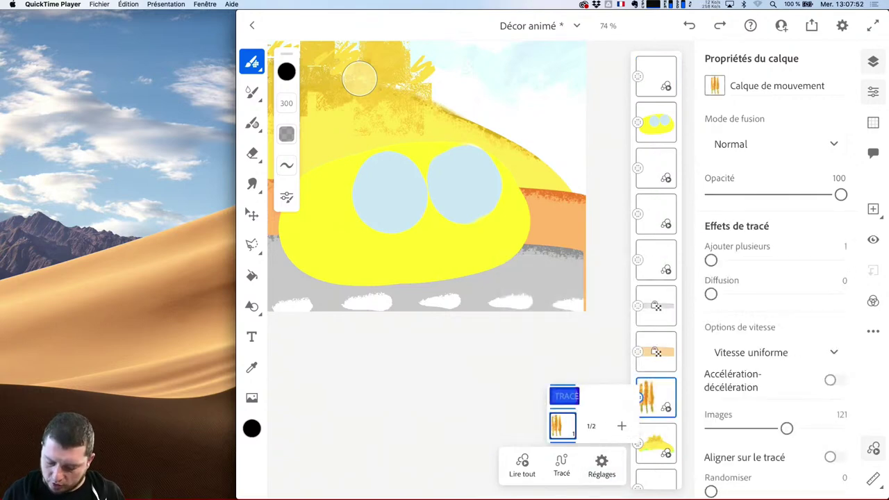
left_click(656, 122)
scroll(656, 271, "down", 3)
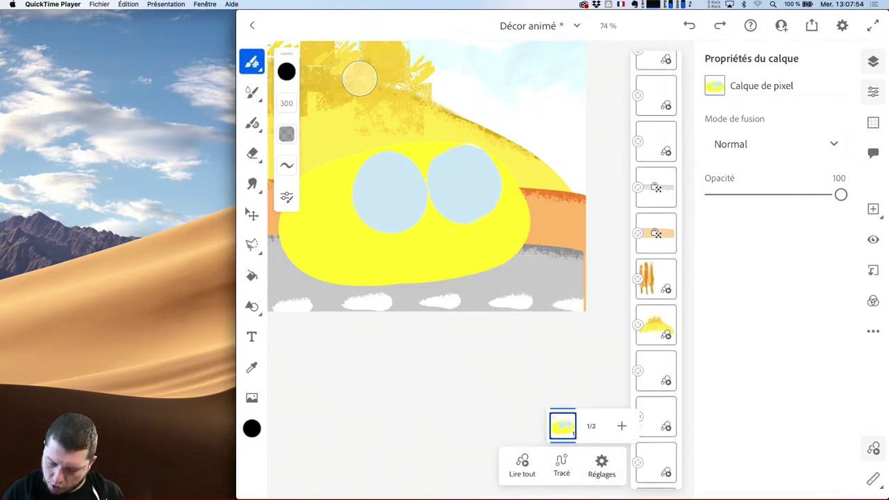
scroll(656, 271, "up", 3)
left_click(655, 77)
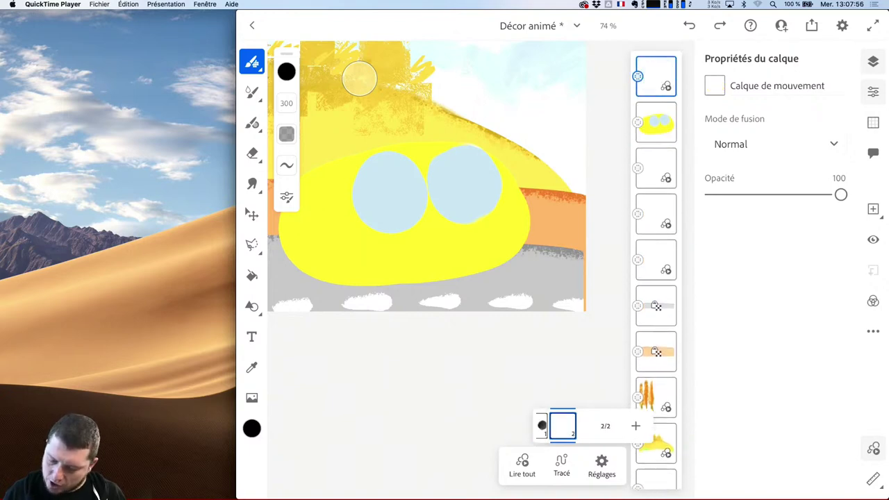
left_click(602, 465)
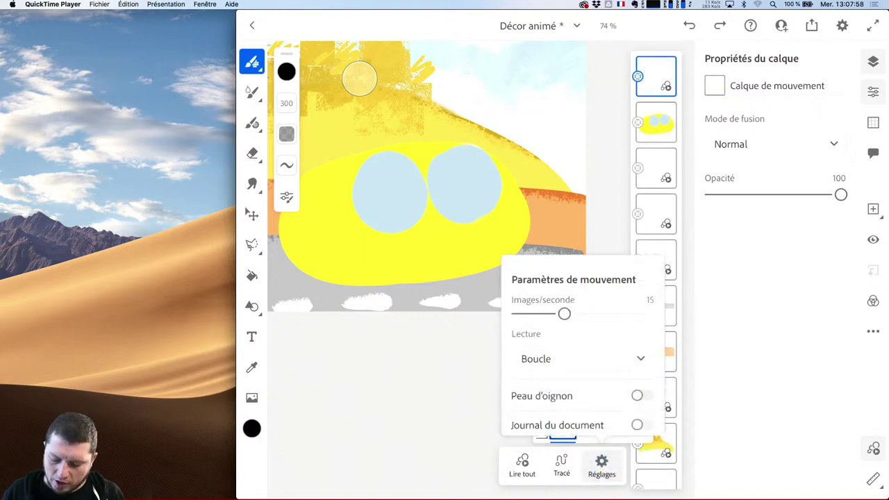
left_click(637, 395)
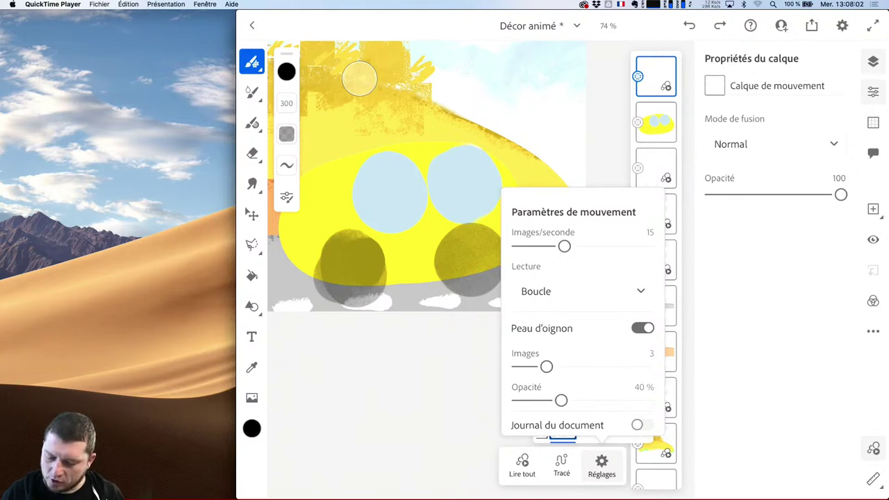
left_click(655, 78)
- Paint two black wheels on frame 2, tracing the onion-skinned wheels of the first frame
left_click(332, 261)
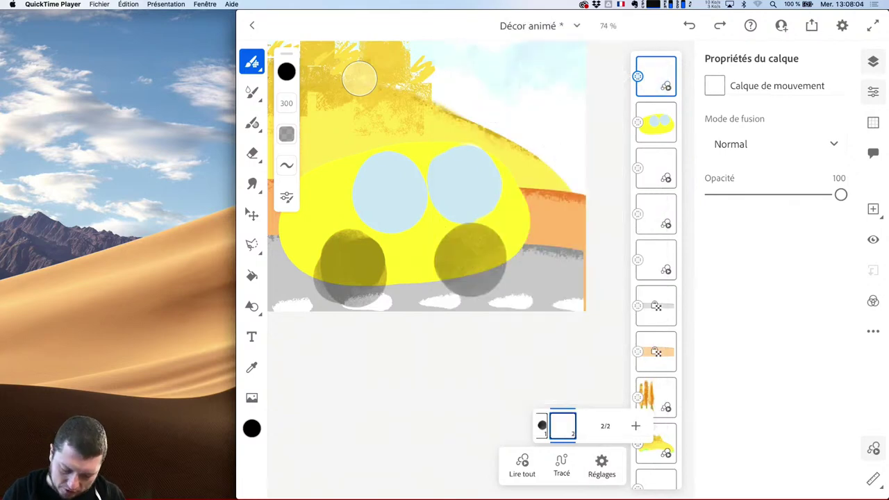
mouse_move(337, 258)
left_mouse_down()
mouse_move(373, 277)
mouse_move(348, 257)
left_mouse_up()
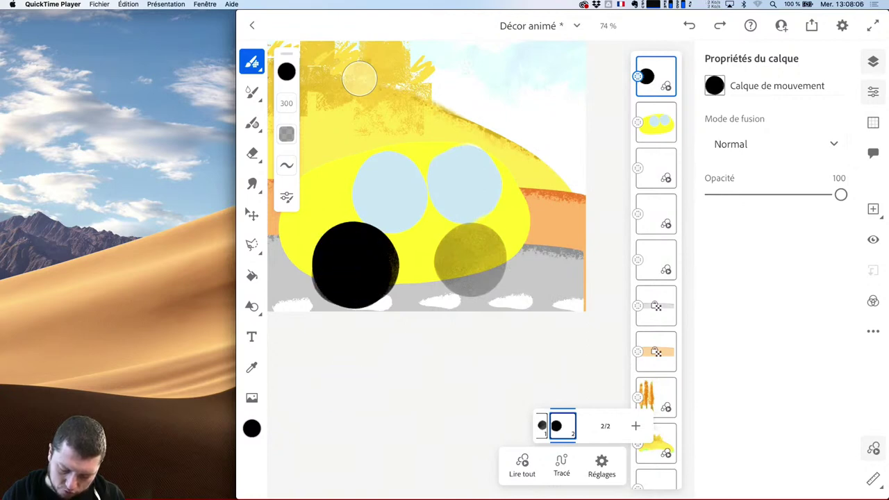
key("ctrl+z")
mouse_move(356, 269)
left_mouse_down()
mouse_move(353, 260)
mouse_move(353, 273)
left_mouse_up()
left_click_drag(472, 243, 479, 255)
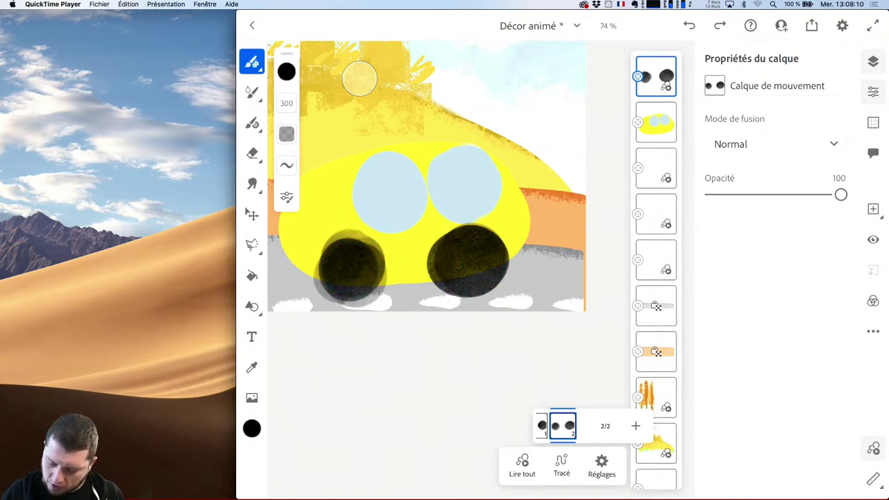
- Add a third frame to the wheels layer and paint both black wheels over the onion skin
left_click(635, 426)
left_click_drag(339, 263, 365, 264)
left_click_drag(455, 246, 469, 262)
- Add a fourth frame to the wheels layer and paint both black wheels at the same positions
left_click(650, 426)
left_click_drag(350, 260, 348, 251)
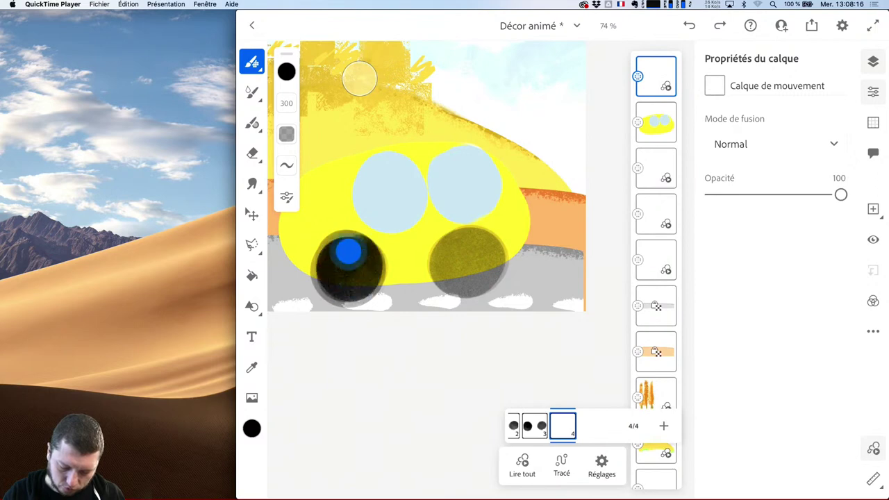
mouse_move(447, 252)
left_mouse_down()
mouse_move(476, 249)
mouse_move(476, 273)
mouse_move(452, 275)
mouse_move(472, 258)
left_mouse_up()
key("ctrl+z")
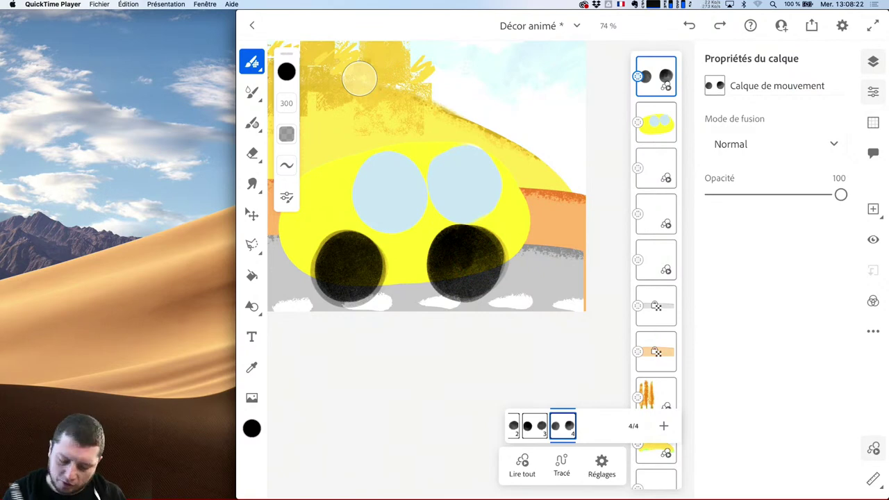
- Set the brush to a recent light grey at size 66 and paint two diagonal dots on frame 4's left wheel
scroll(463, 246, "up", 5)
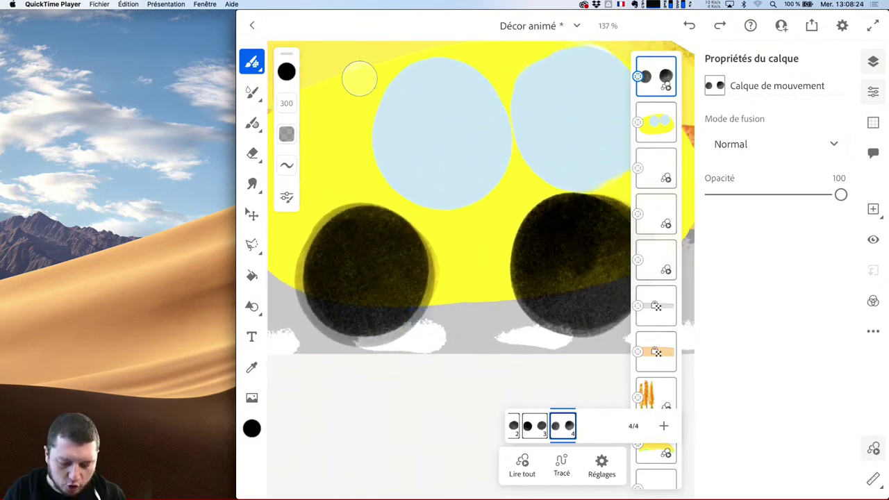
left_click(286, 71)
left_click(429, 352)
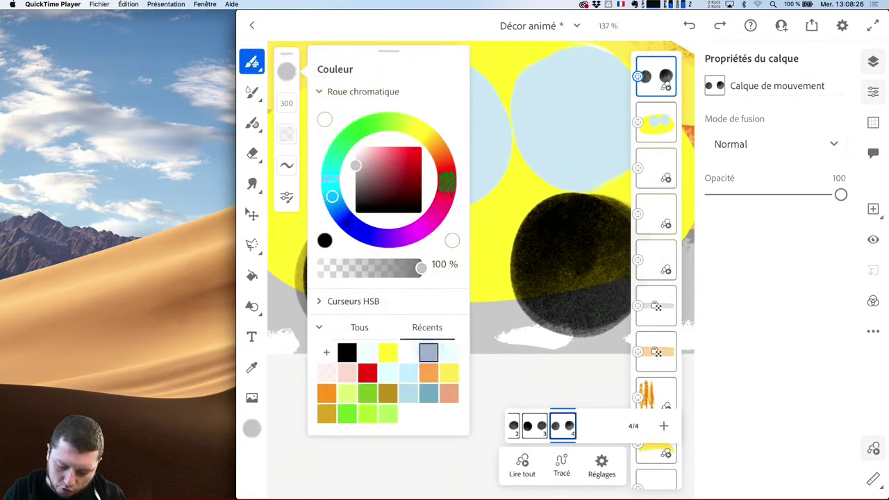
left_click_drag(286, 103, 284, 164)
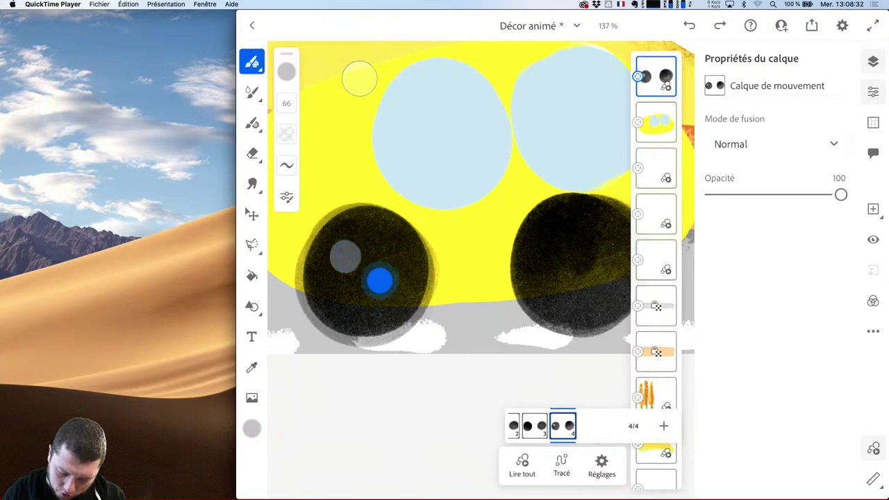
scroll(440, 258, "up", 3)
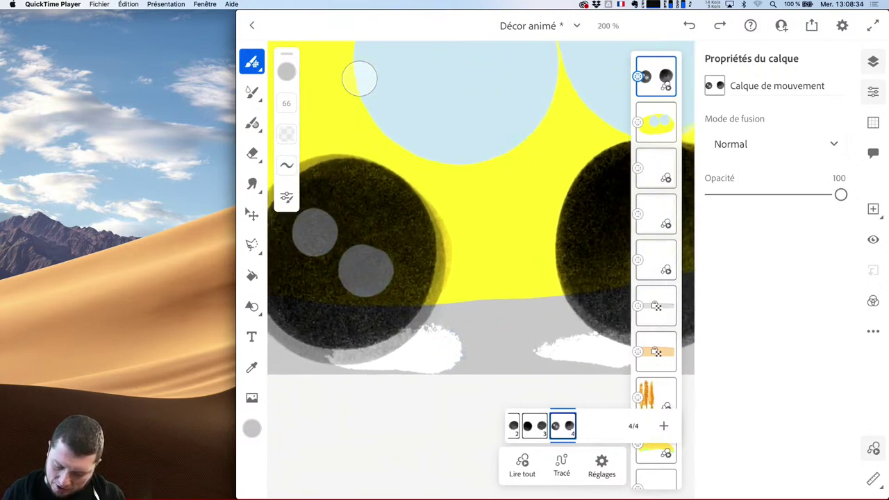
- Switch to frame 3 of the wheels layer and set the onion skin opacity to 57 %
left_click(535, 426)
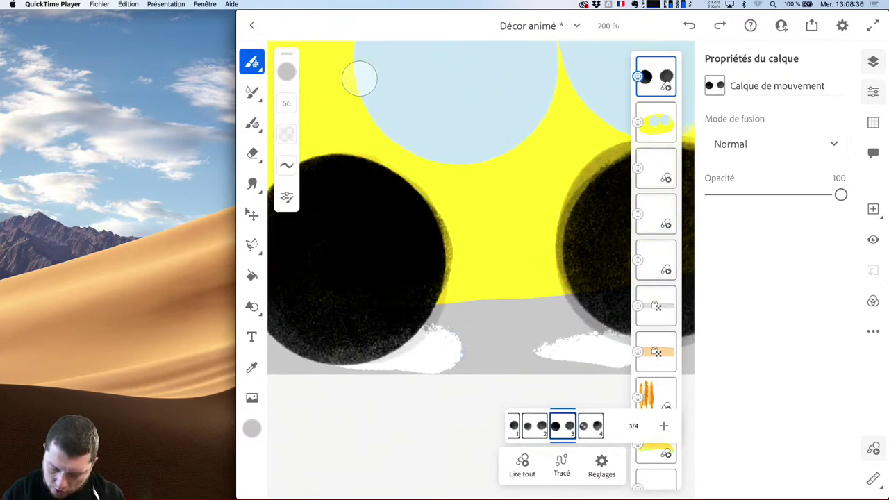
scroll(483, 296, "down", 2)
left_click(590, 426)
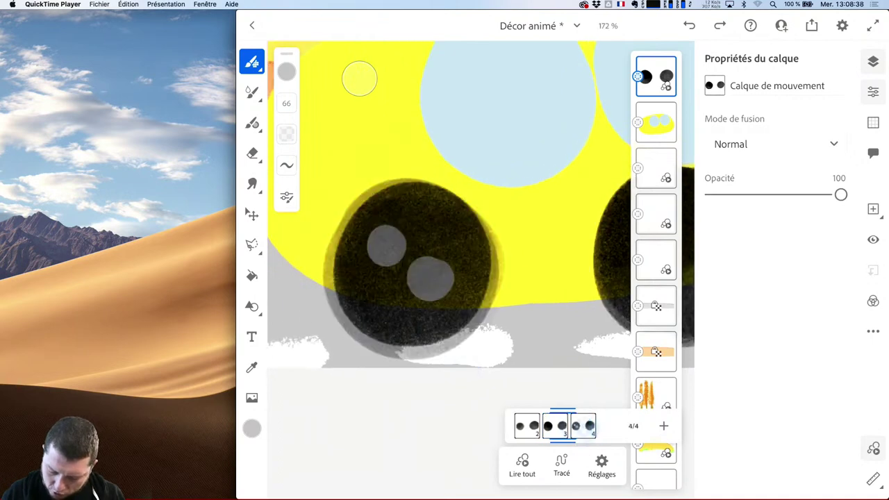
left_click(535, 425)
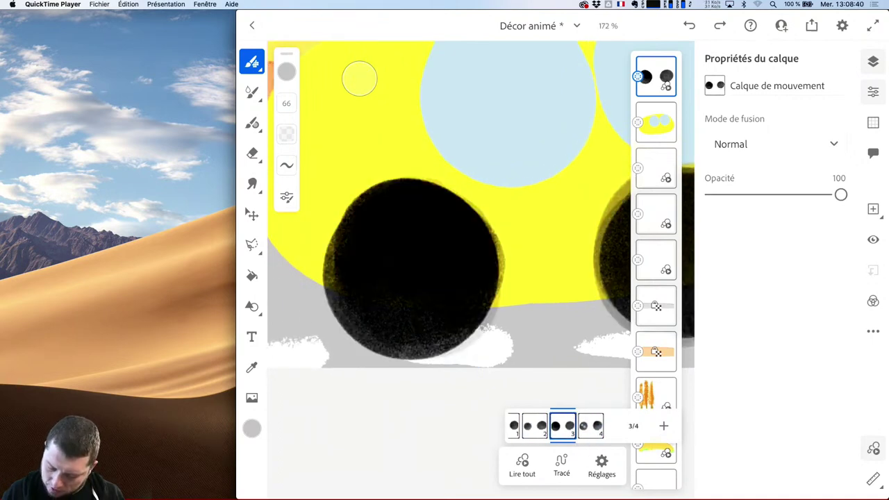
left_click(601, 466)
left_click_drag(561, 400, 603, 401)
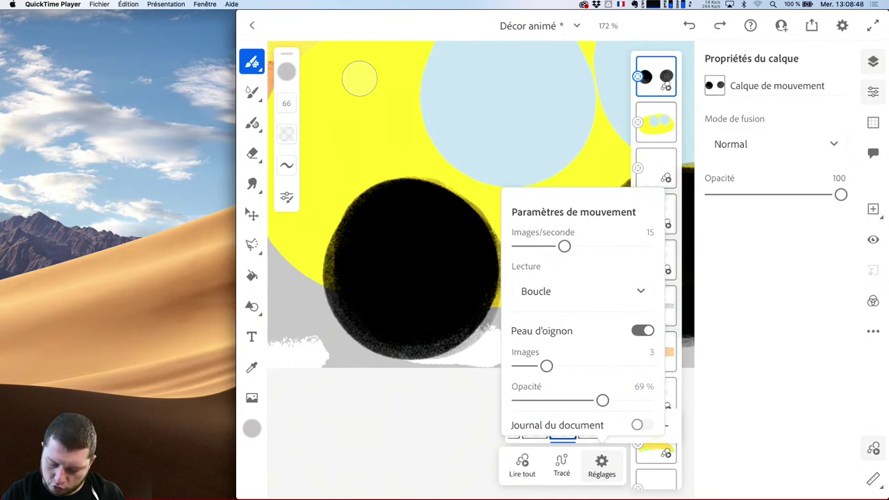
left_click_drag(607, 401, 590, 399)
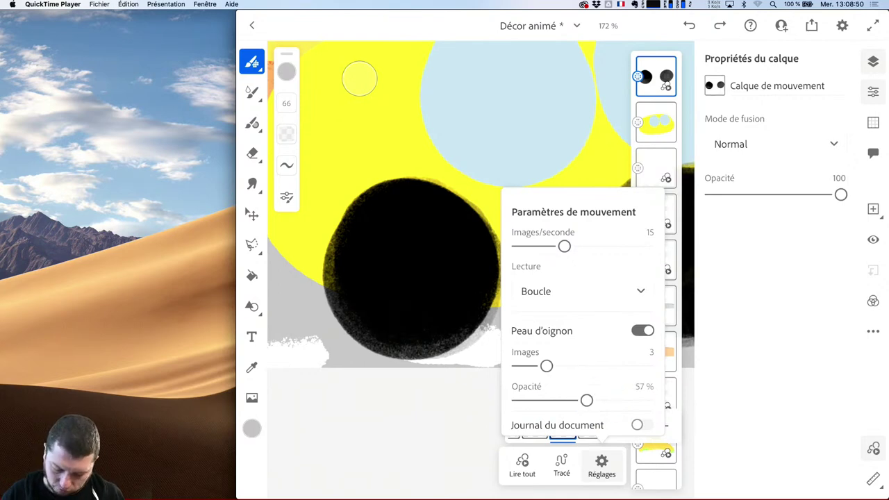
- Paint two light grey dots on the left wheel in frame 3 and in frame 2, rotating their position between frames
scroll(382, 405, "down", 3)
key("super+z")
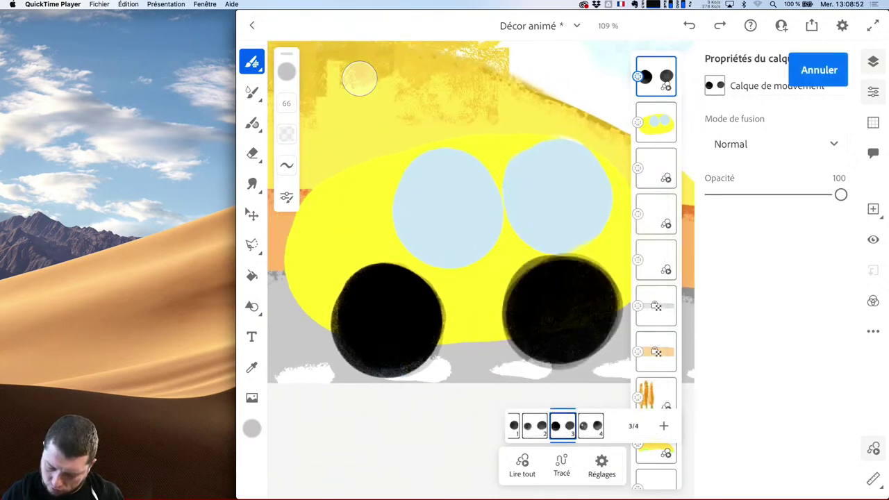
key("super+shift+z")
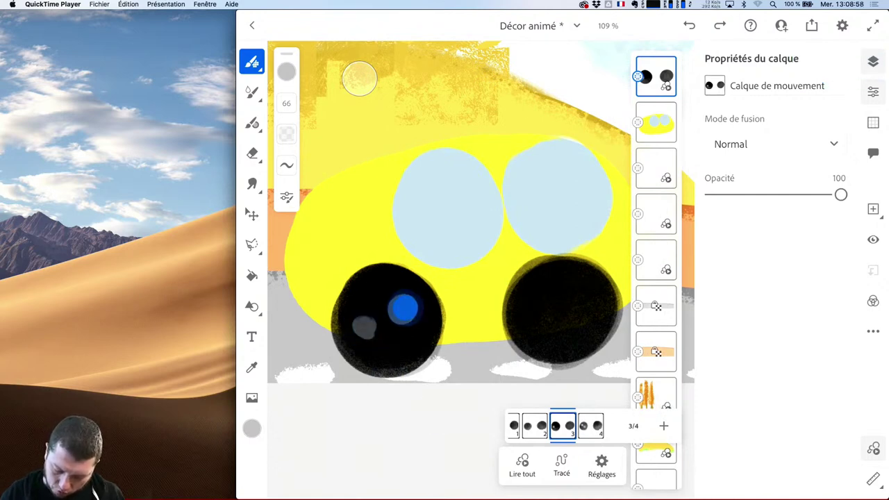
left_click(534, 428)
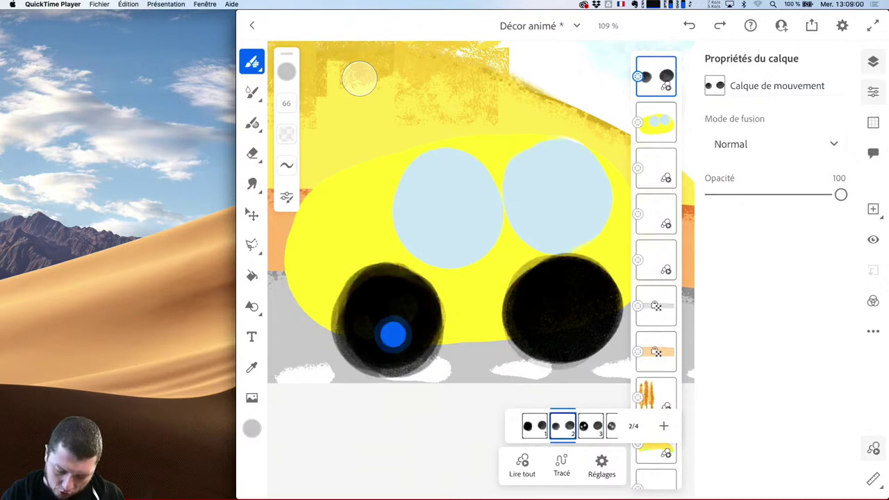
scroll(464, 297, "up", 5)
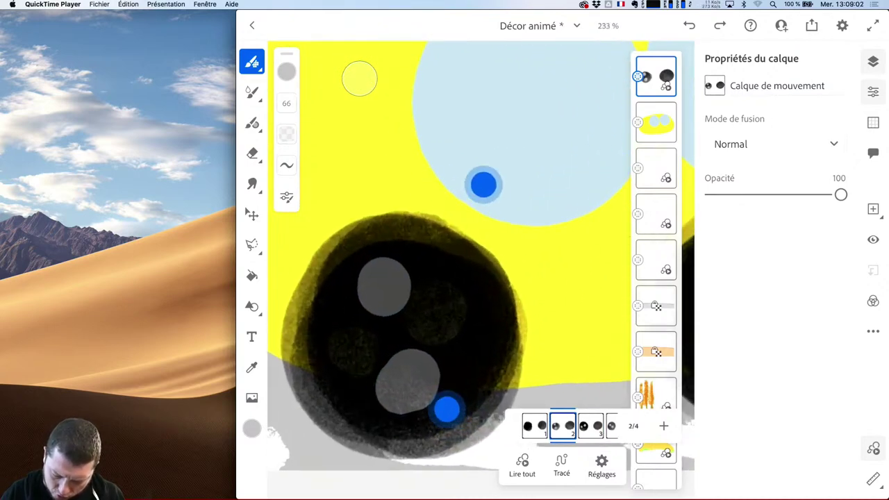
- Paint two light grey dots side by side on the left wheel in frame 1
left_click(534, 426)
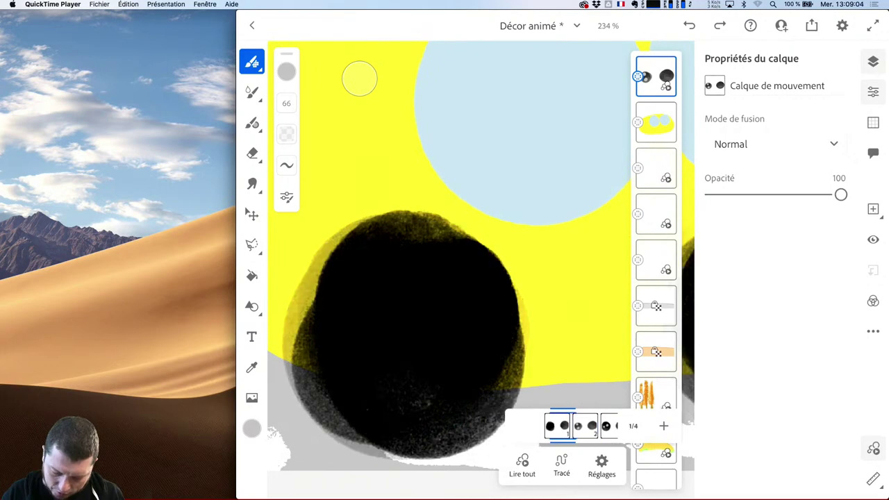
left_click(451, 362)
key("super+z")
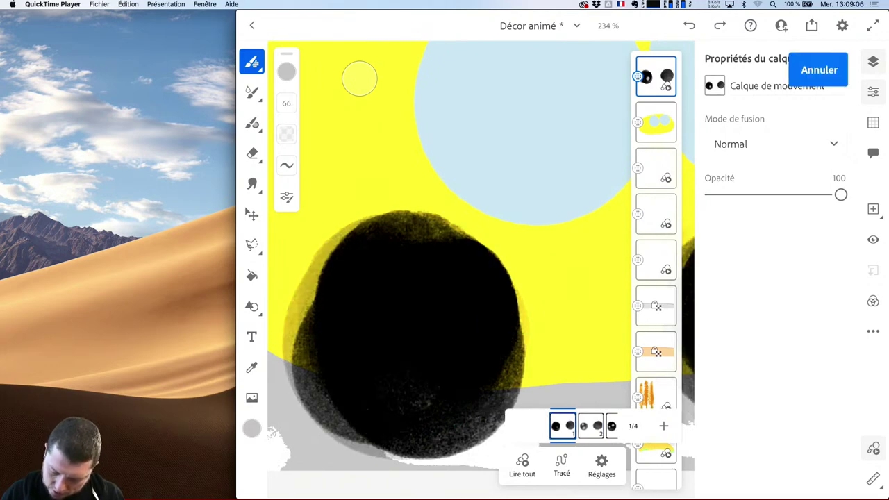
left_click(456, 336)
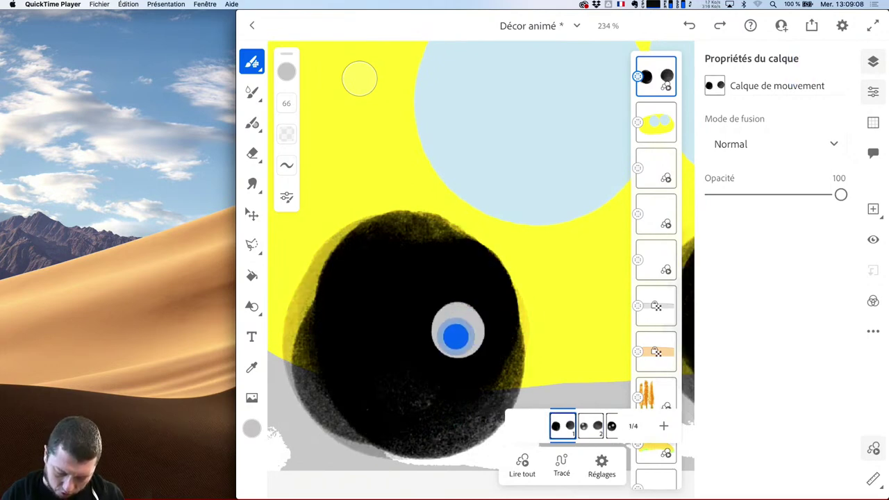
left_click(368, 342)
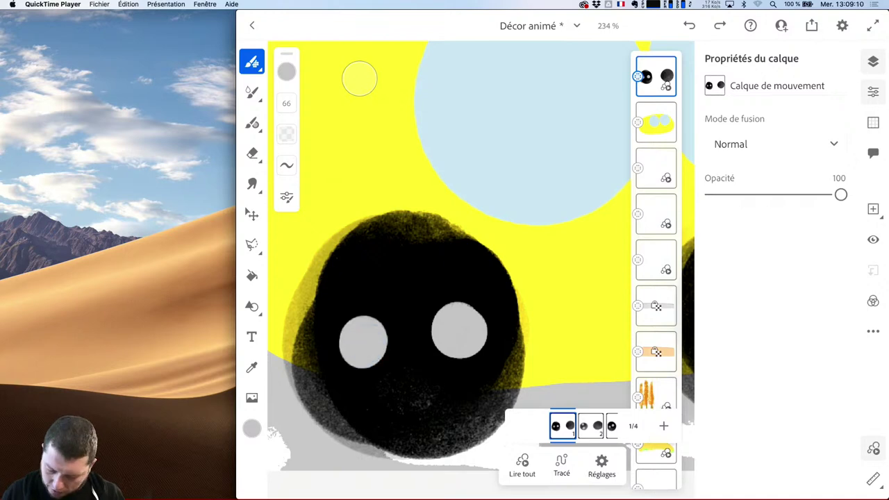
- Return to frame 1 of the wheels layer and paint two diagonal light grey dots on the right wheel
left_click_drag(589, 426, 465, 449)
left_click_drag(518, 436, 572, 429)
scroll(405, 282, "down", 5)
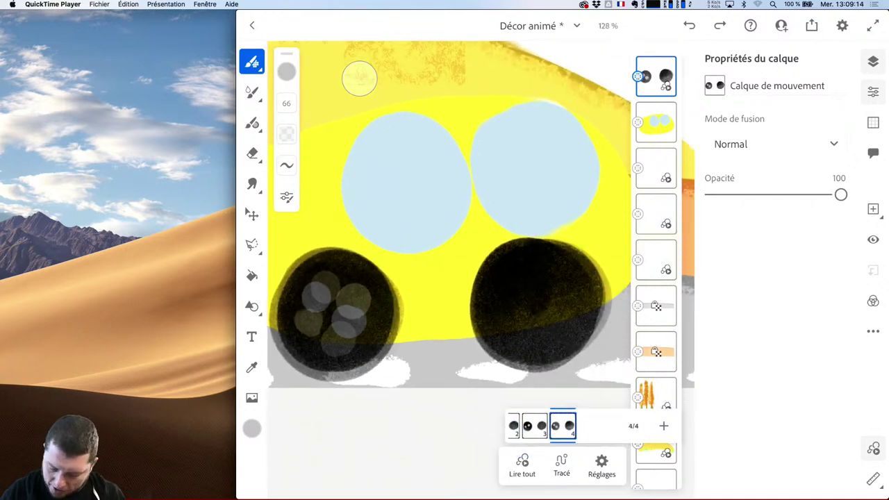
scroll(448, 214, "right", 2)
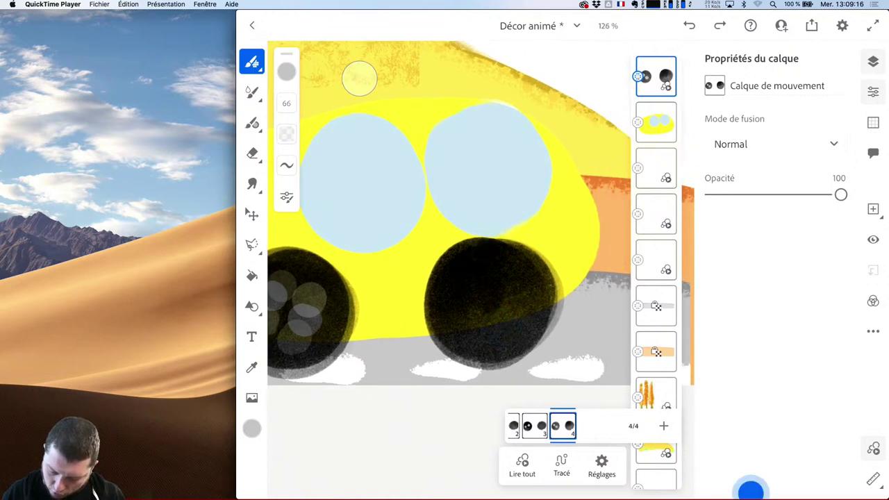
left_click_drag(535, 430, 604, 427)
left_click(564, 429)
left_click(460, 298)
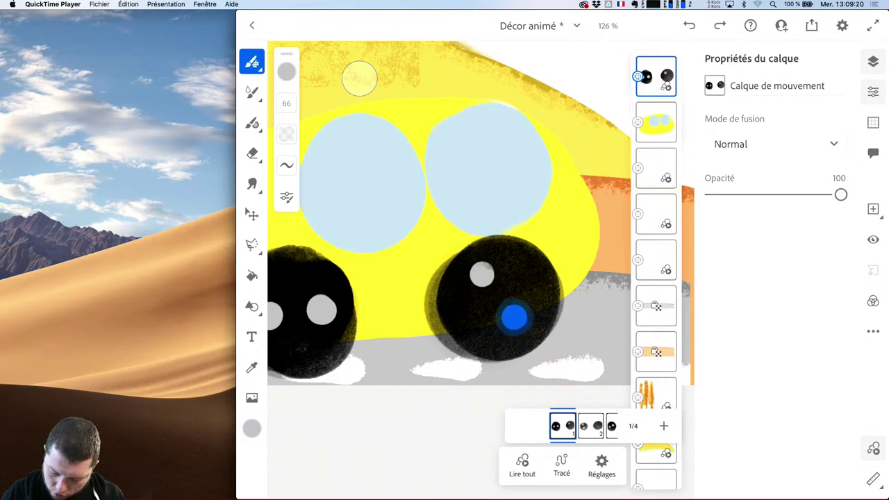
- Paint two light grey dots on the right wheel in frames 2, 3 and 4, rotating their position each time, and preview the animation
left_click(589, 425)
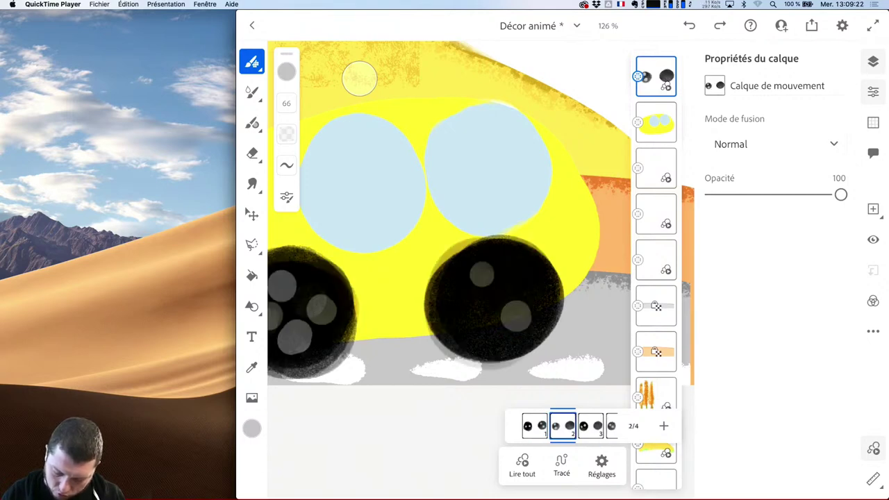
left_click(516, 282)
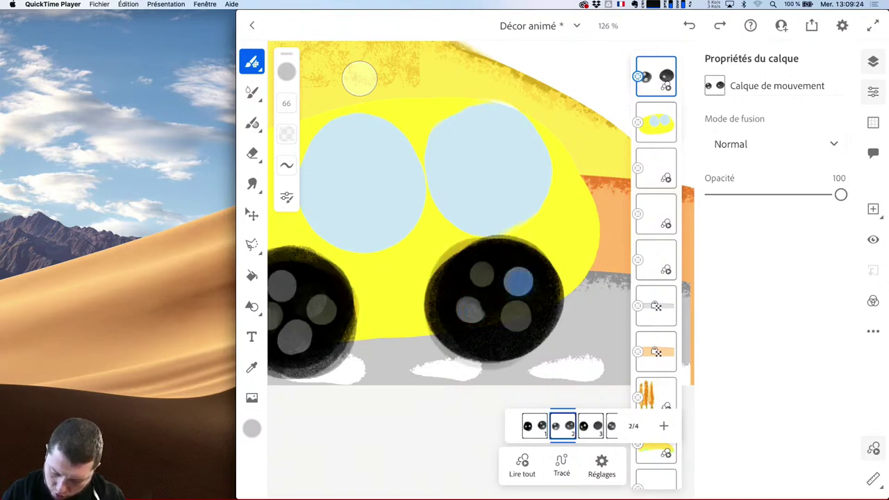
left_click(590, 426)
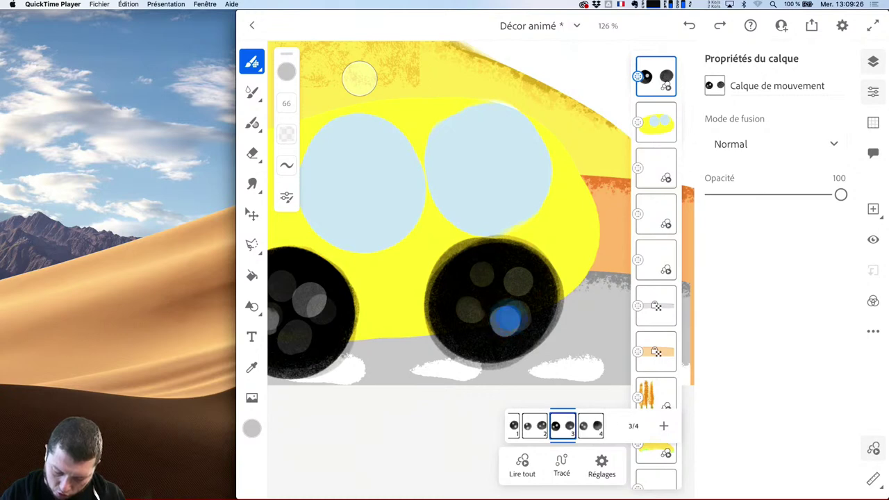
left_click(590, 426)
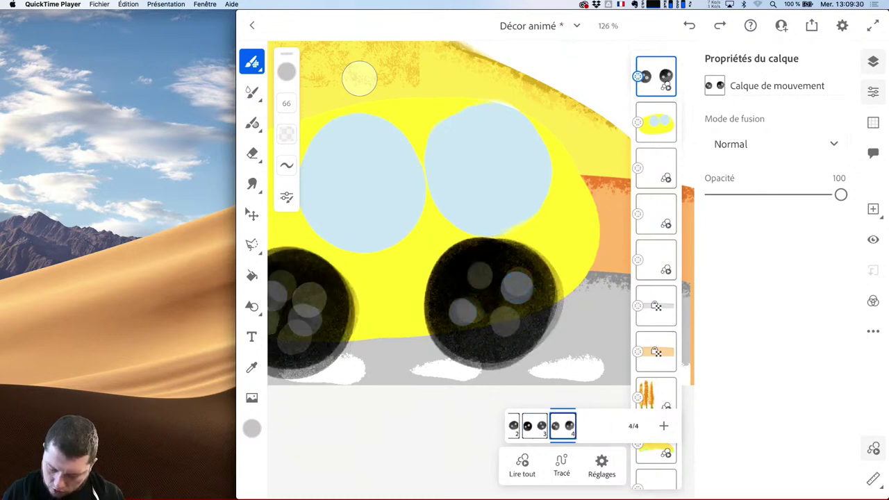
left_click(523, 465)
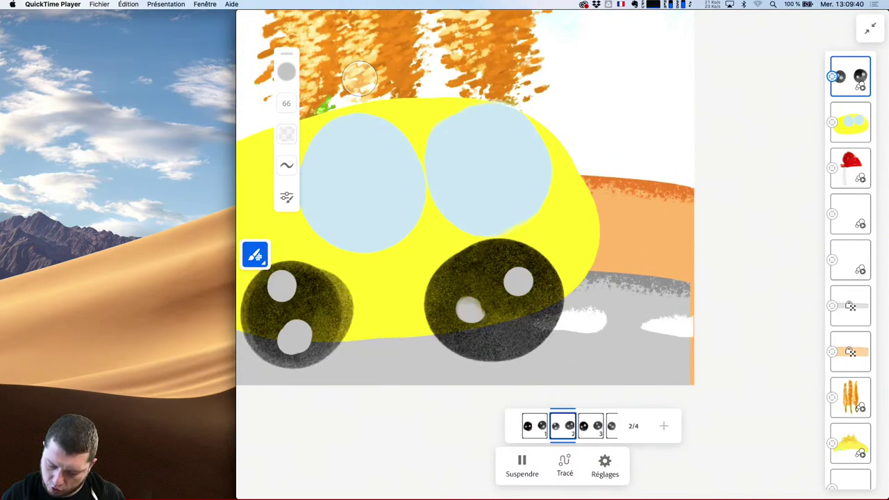
left_click(521, 464)
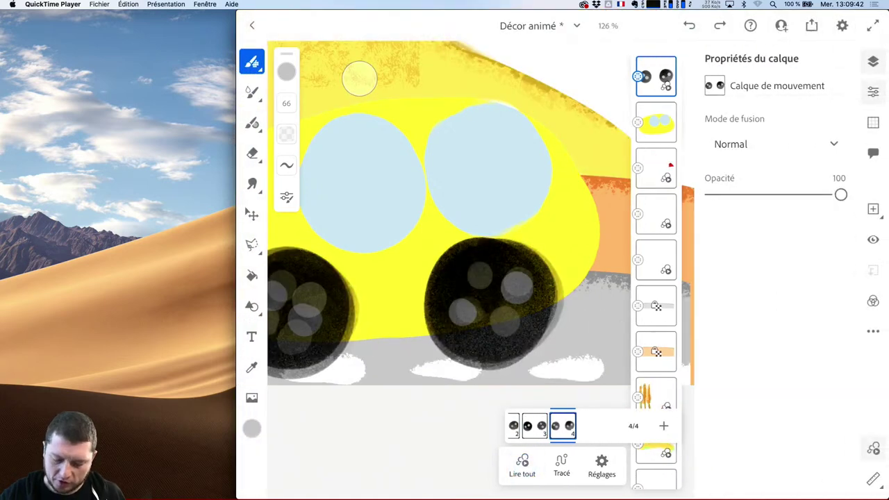
- Select the yellow car body layer and activate motion path drawing on it
scroll(489, 269, "down", 5)
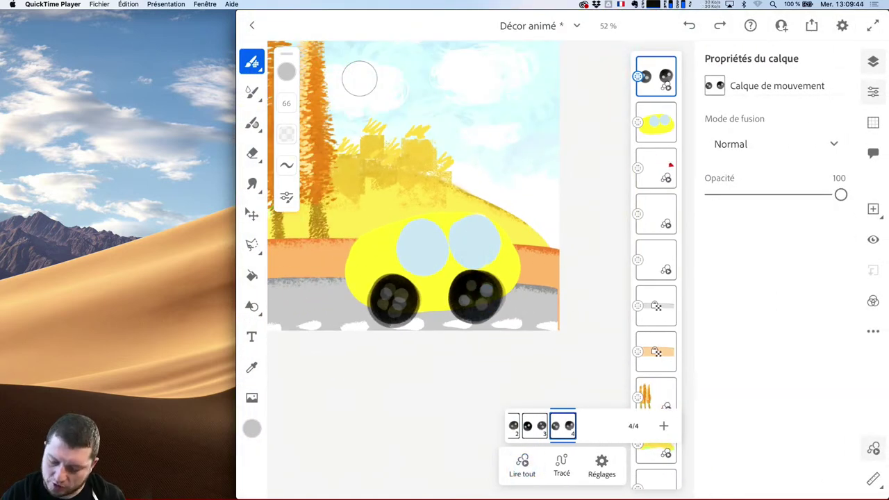
scroll(360, 77, "down", 3)
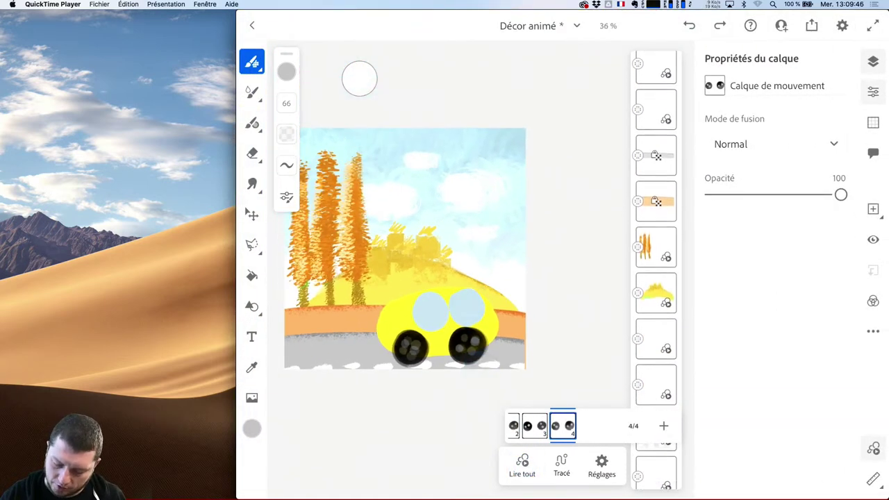
scroll(515, 235, "up", 2)
scroll(665, 234, "up", 3)
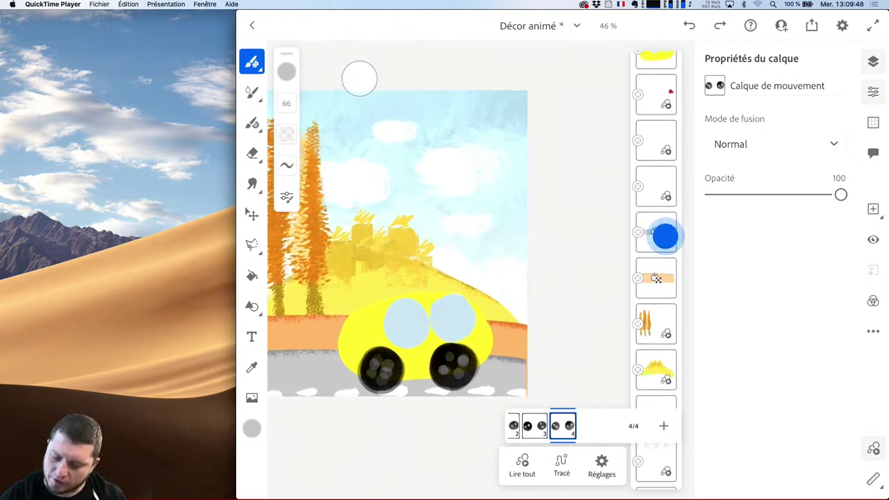
left_click(656, 124)
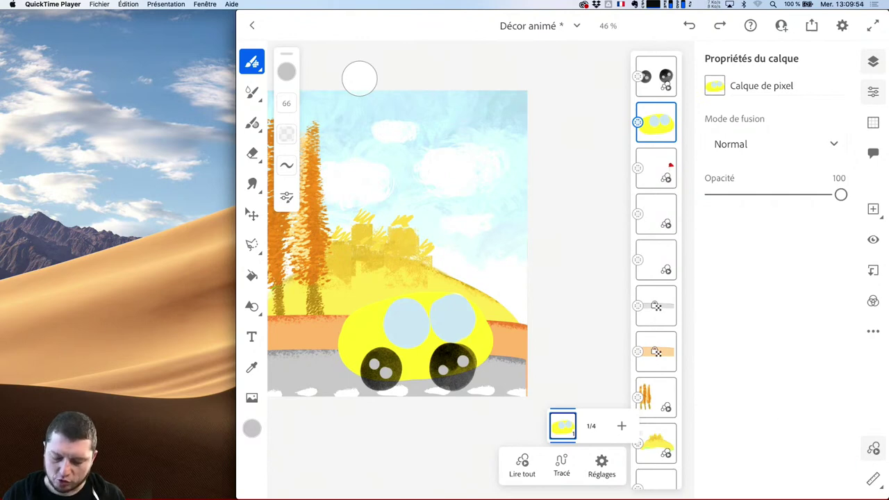
left_click(561, 464)
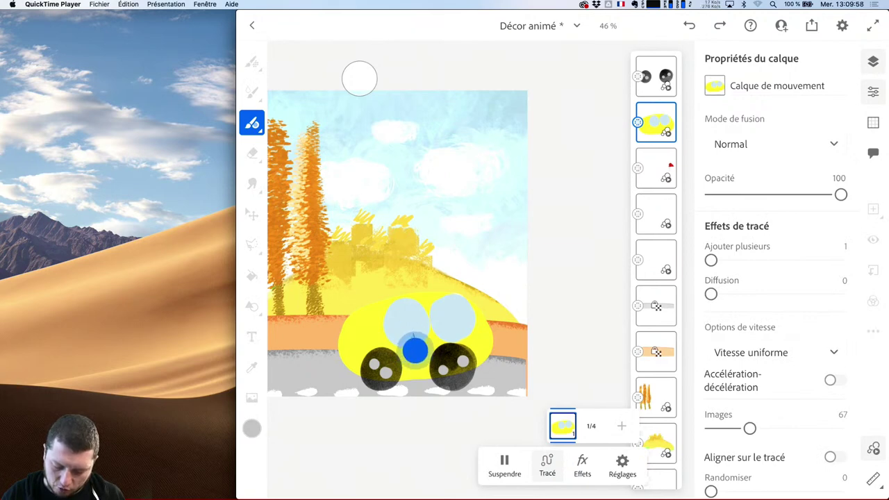
left_click_drag(412, 339, 413, 335)
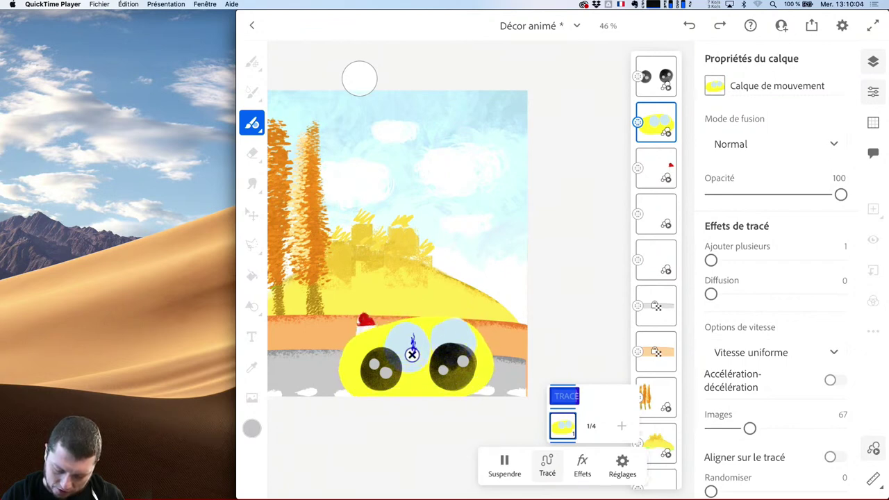
left_click_drag(410, 304, 410, 309)
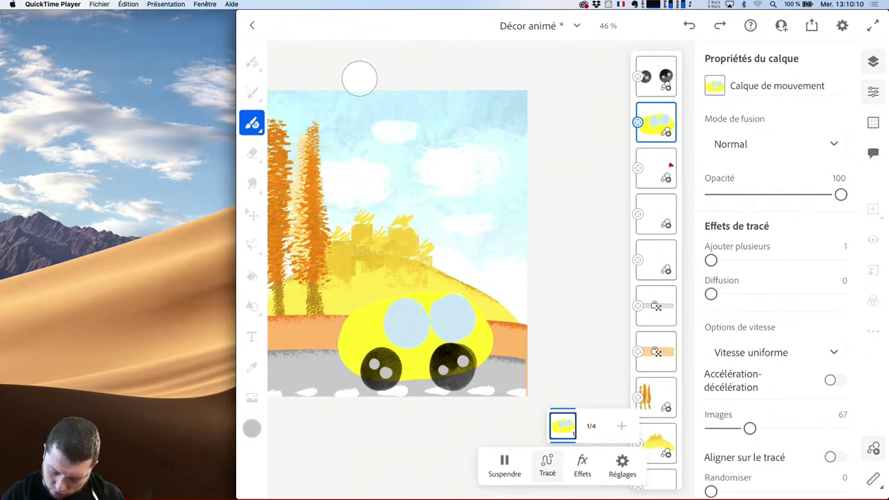
left_click(549, 470)
- Draw a very short up-and-down motion path on the car body and set the path's Images value to 19
left_click(561, 465)
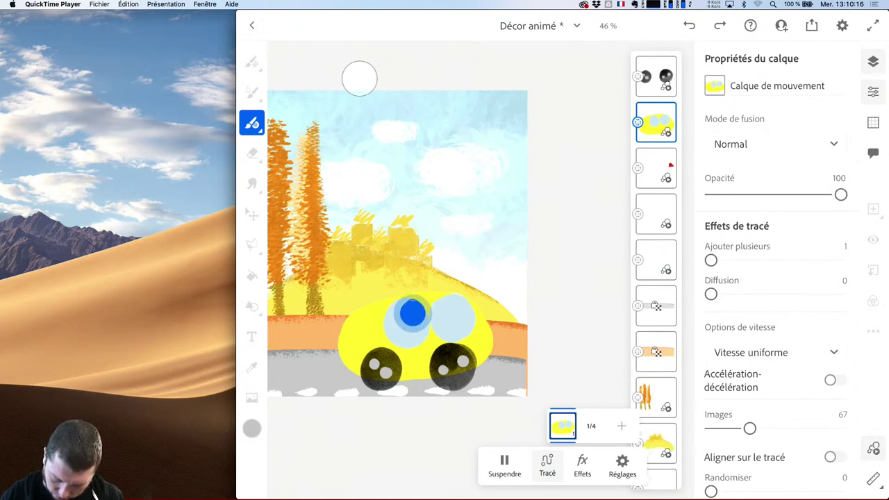
left_click_drag(413, 313, 412, 307)
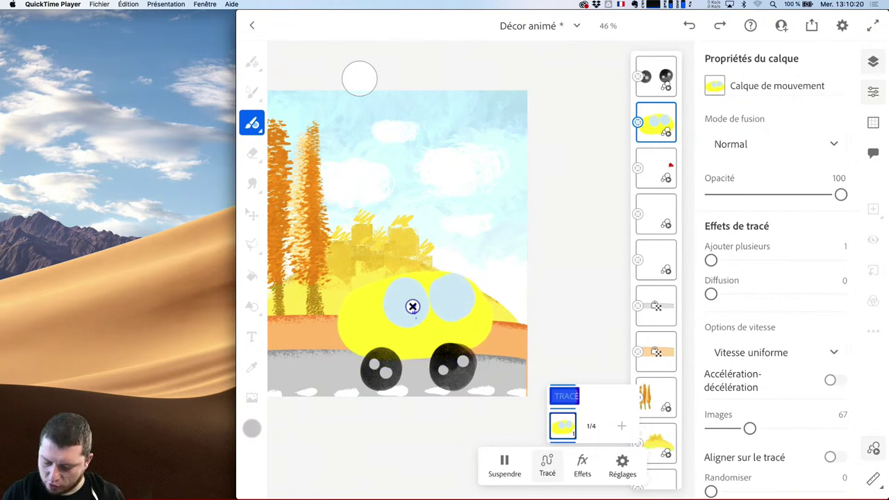
left_click_drag(749, 428, 725, 432)
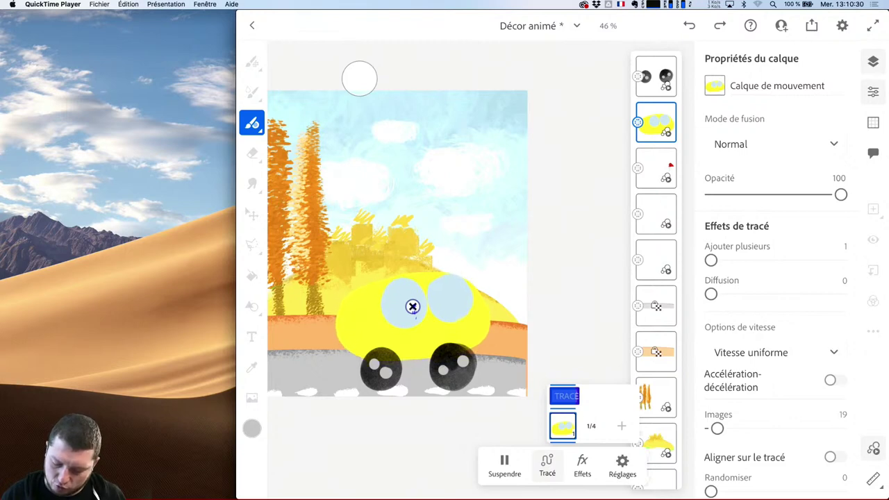
- Play the whole animation and check the car body's bounce over the turning wheels at different zoom levels
left_click(504, 466)
left_click(504, 464)
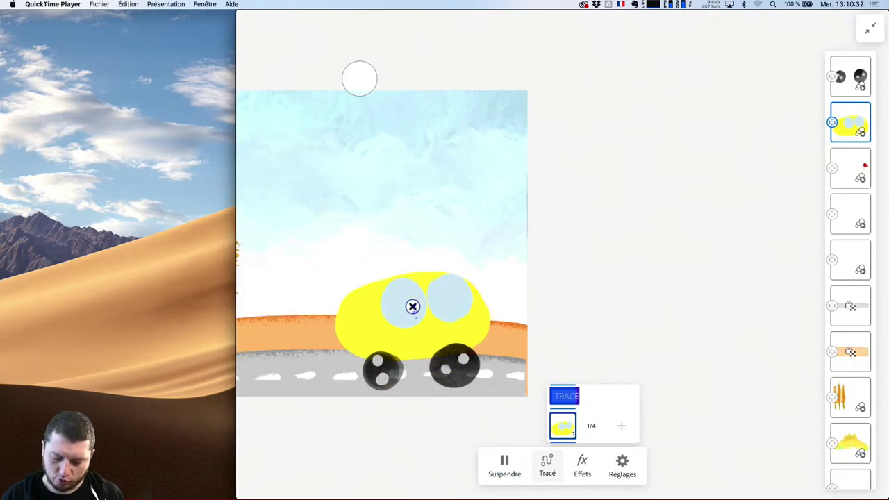
scroll(660, 259, "down", 3)
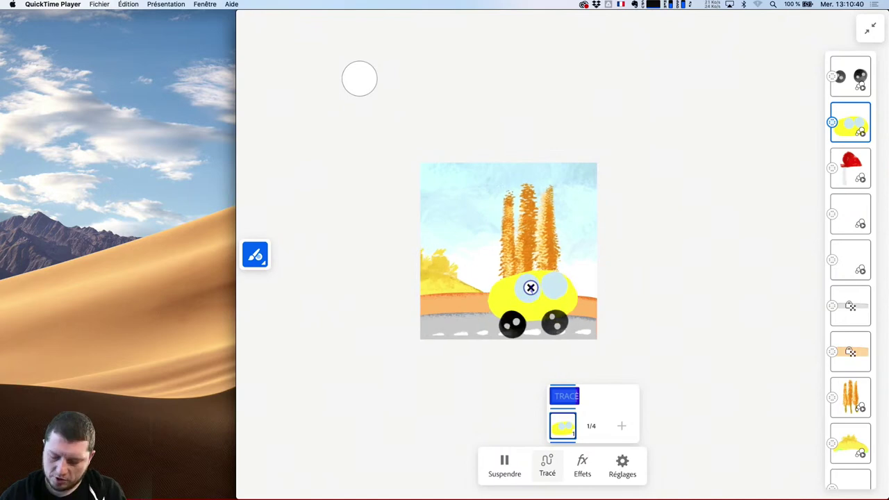
scroll(339, 299, "up", 3)
scroll(339, 299, "up", 4)
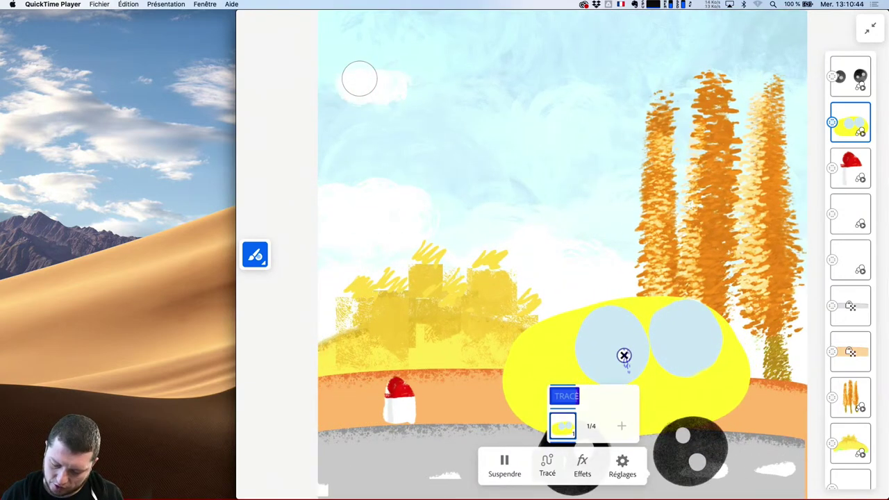
left_click(504, 465)
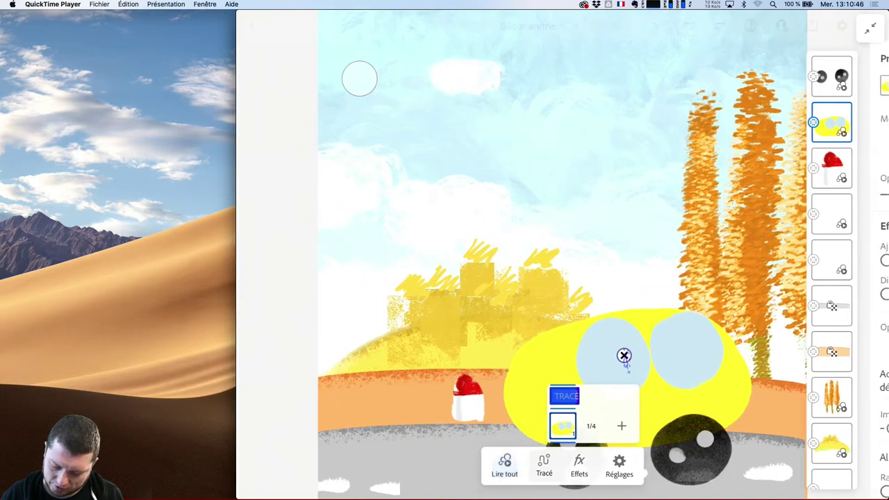
left_click(506, 465)
left_click(505, 465)
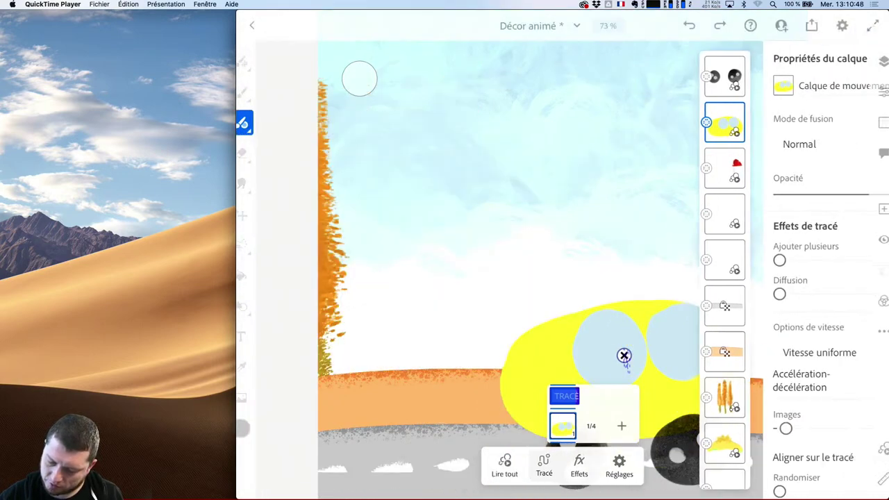
- Hide the layer properties and layer list, switch to full screen and play the whole animation
left_click(874, 92)
left_click(873, 62)
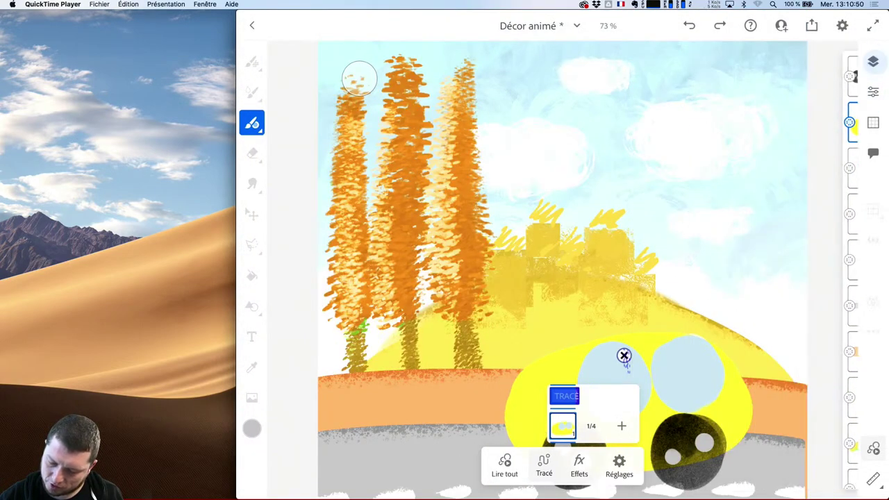
left_click(872, 26)
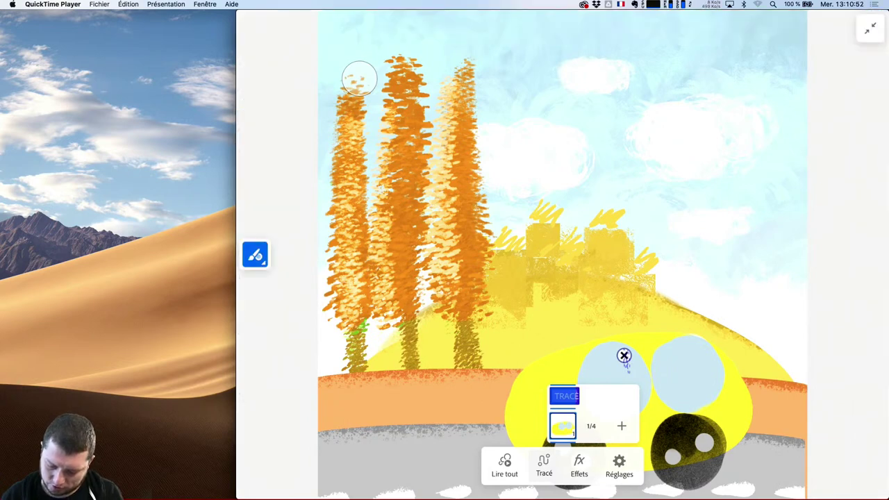
left_click(505, 466)
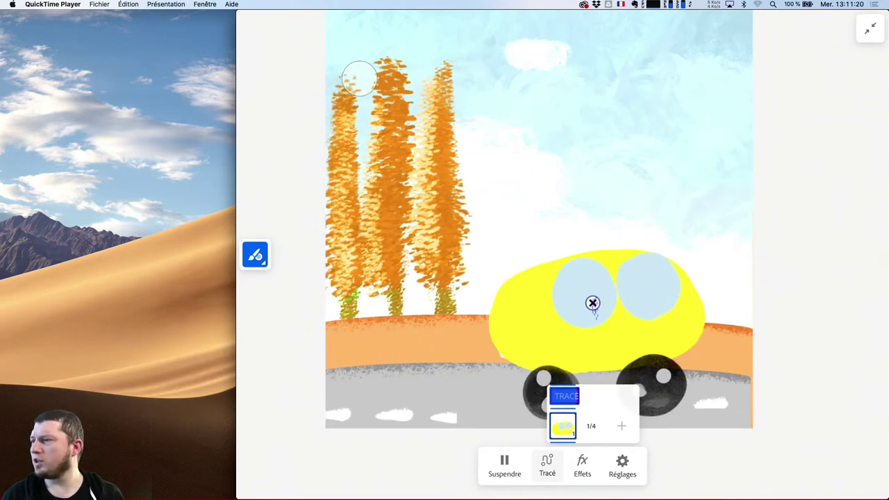
- Reduce the onion skin to 1 image in the motion settings, leaving the onion skin enabled
left_click(623, 464)
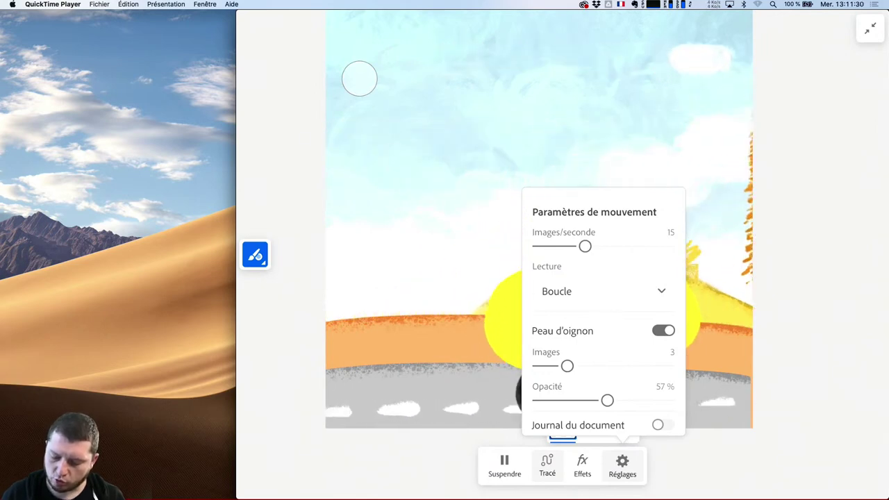
left_click_drag(571, 368, 556, 374)
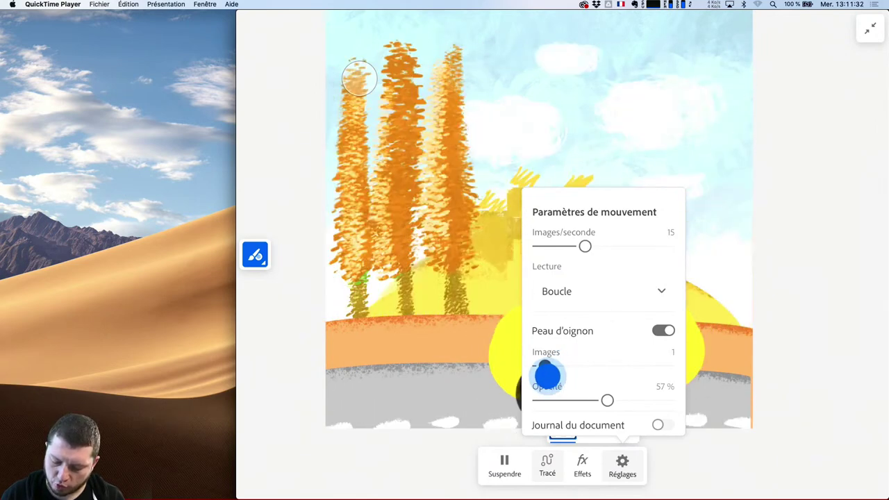
left_click(653, 335)
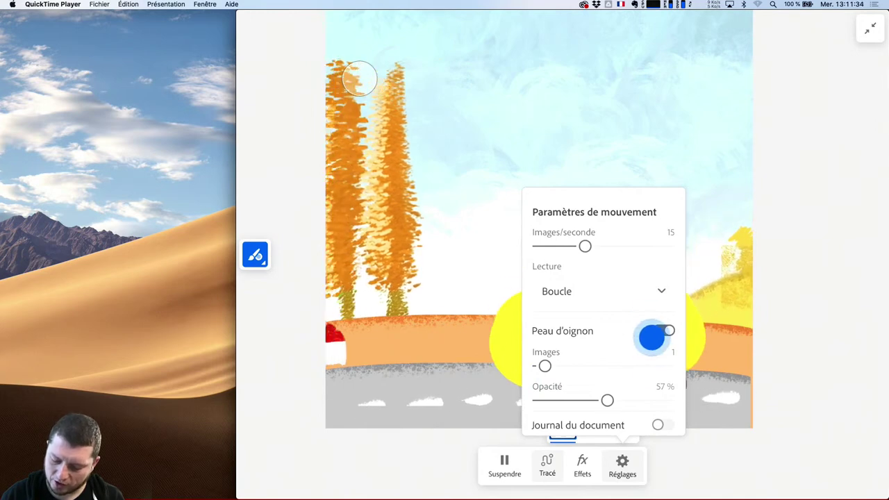
left_click_drag(613, 324, 609, 296)
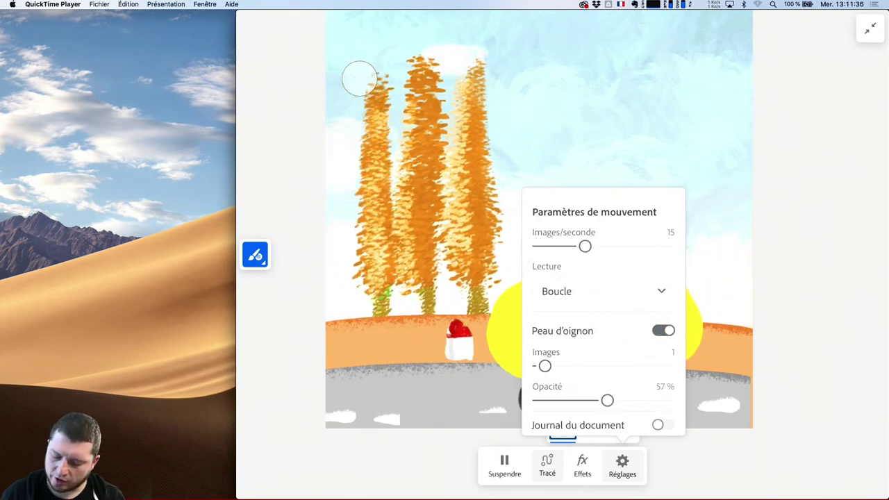
left_click(578, 410)
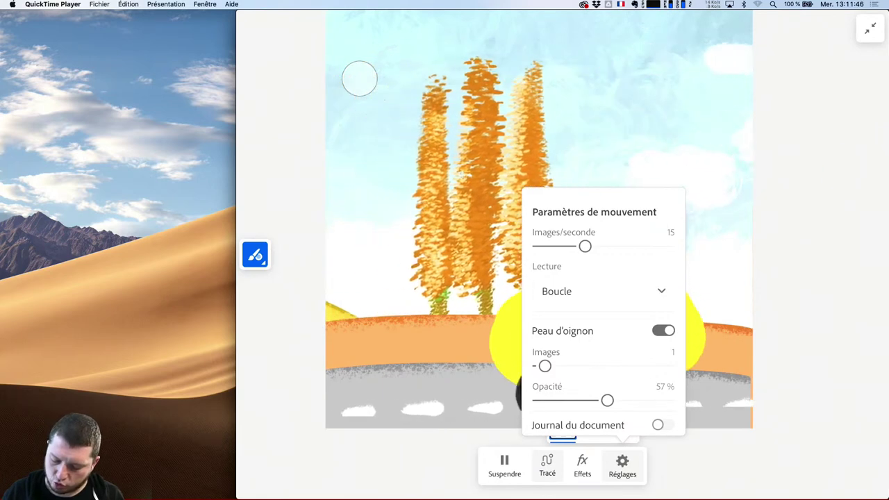
left_click(623, 467)
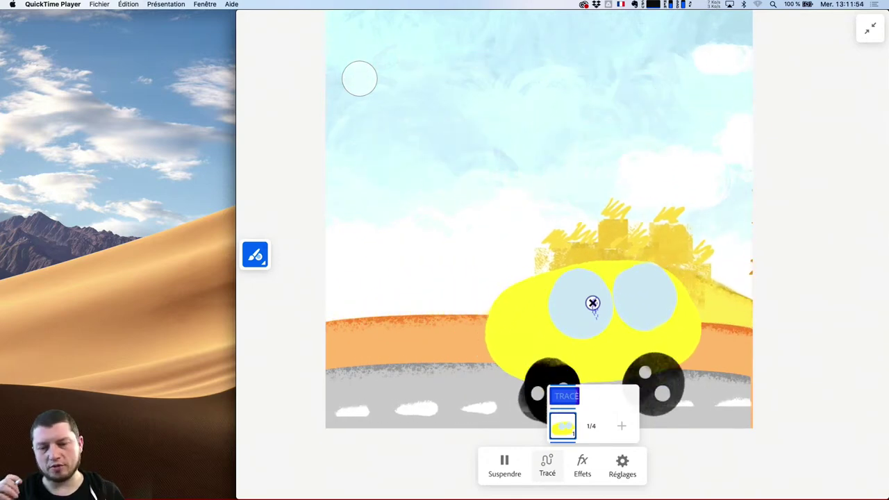
- Try to group the wheels and car body layers so they can share one motion path
key("space")
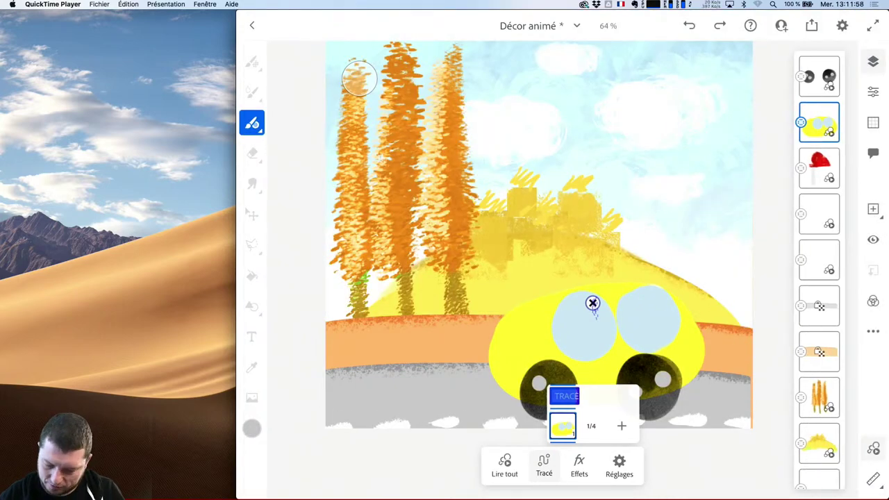
left_click(360, 78)
left_click(819, 76)
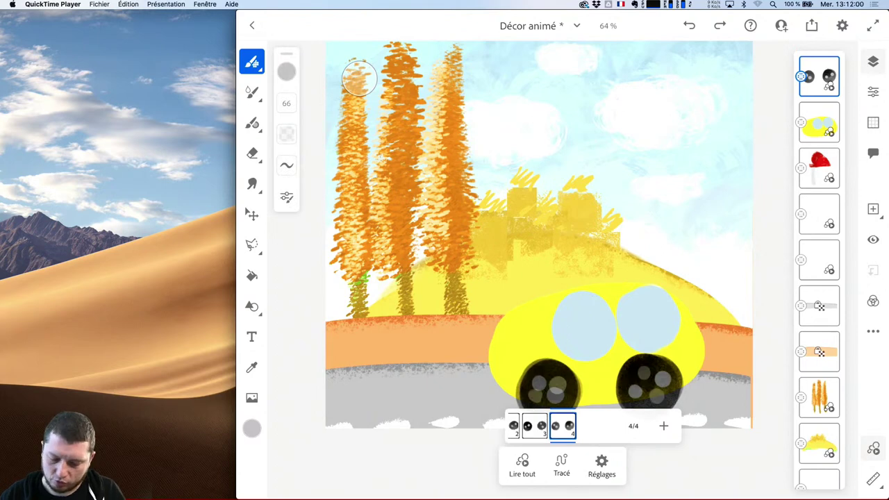
left_click(359, 78)
left_click(821, 119)
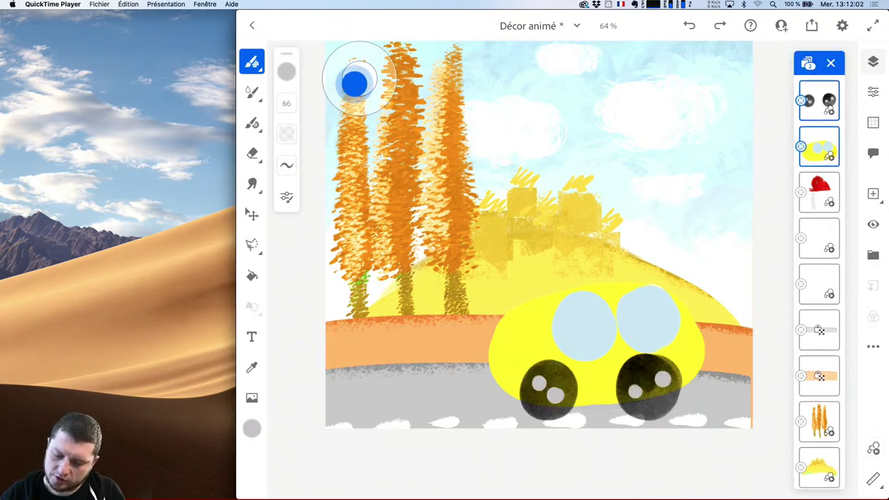
left_click(874, 255)
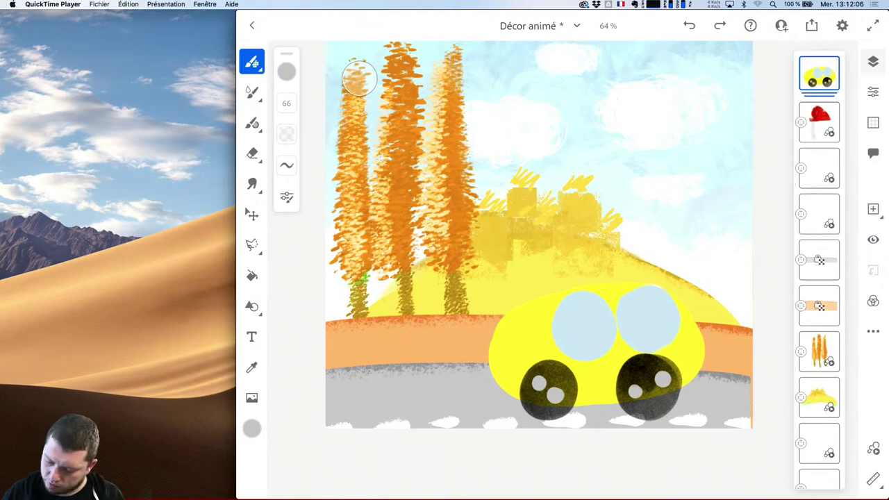
left_click(873, 448)
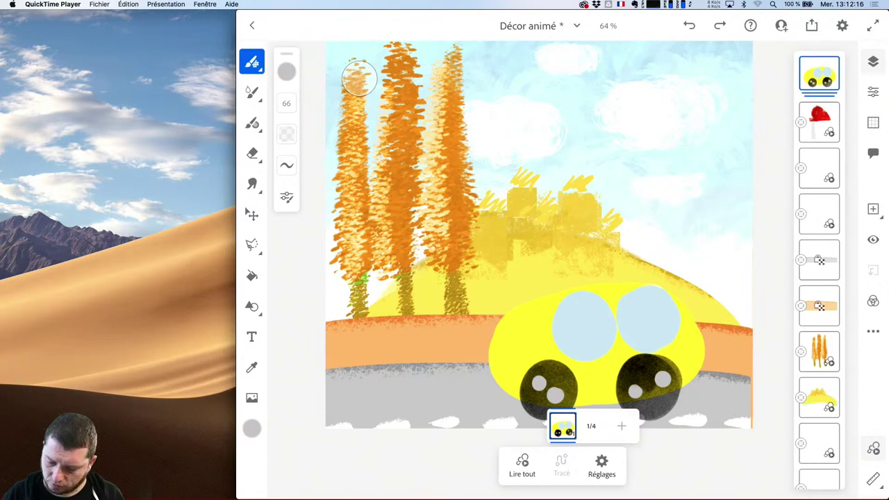
key("super+z")
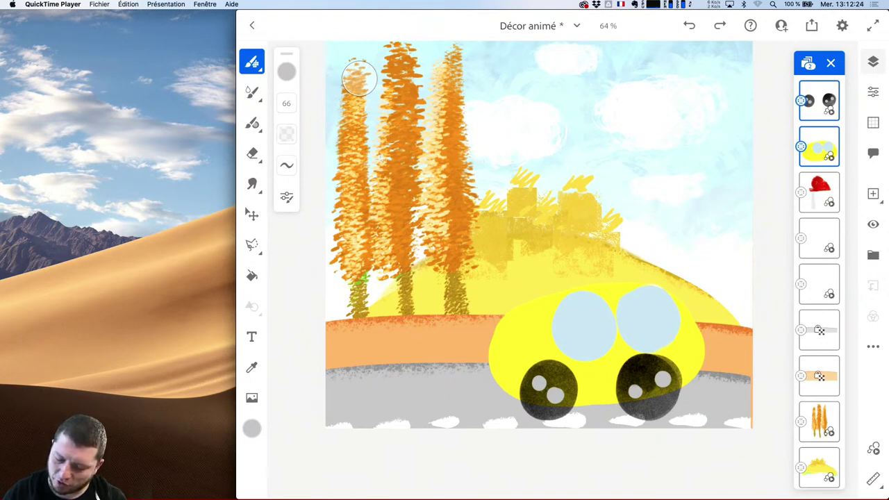
left_click(819, 100)
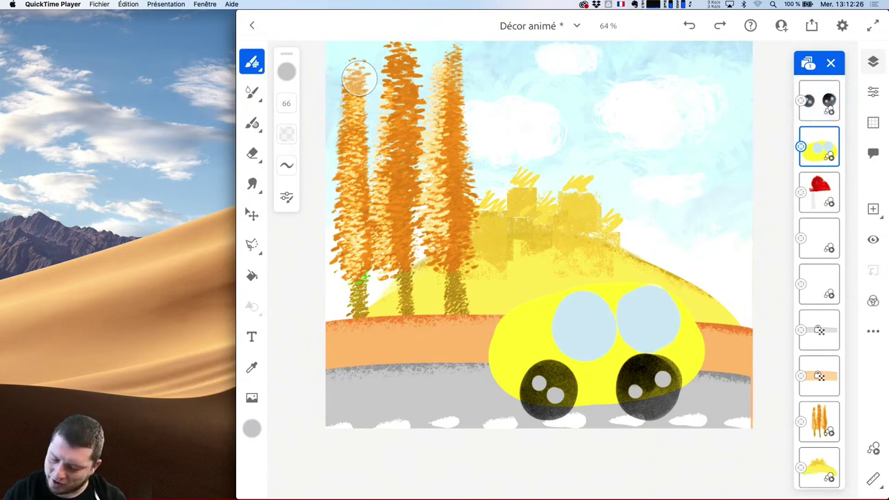
left_click(831, 63)
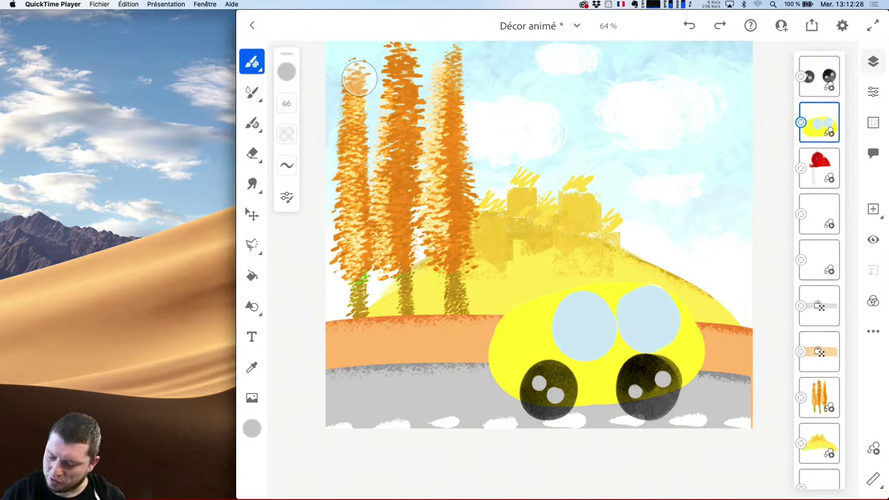
- Draw a long, nearly horizontal motion path for the wheels along the road, from beyond the canvas's right edge to beyond its left edge
left_click(873, 448)
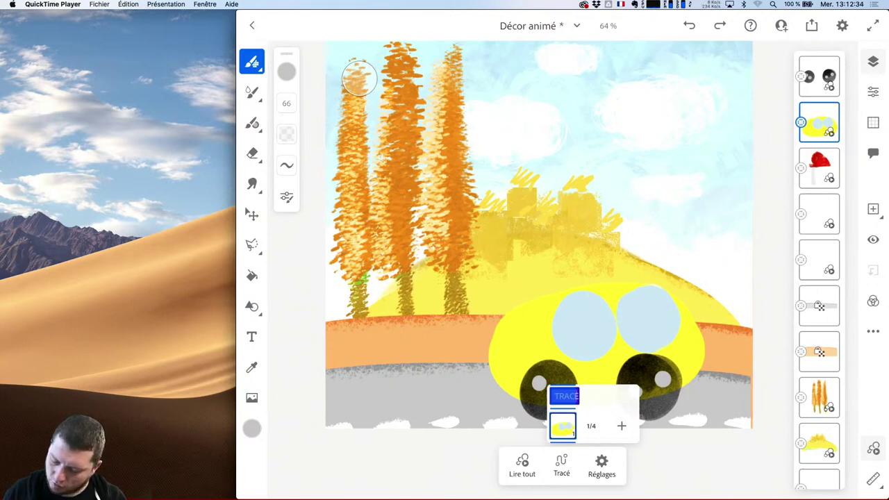
mouse_move(754, 381)
left_mouse_down()
mouse_move(575, 378)
mouse_move(275, 399)
left_mouse_up()
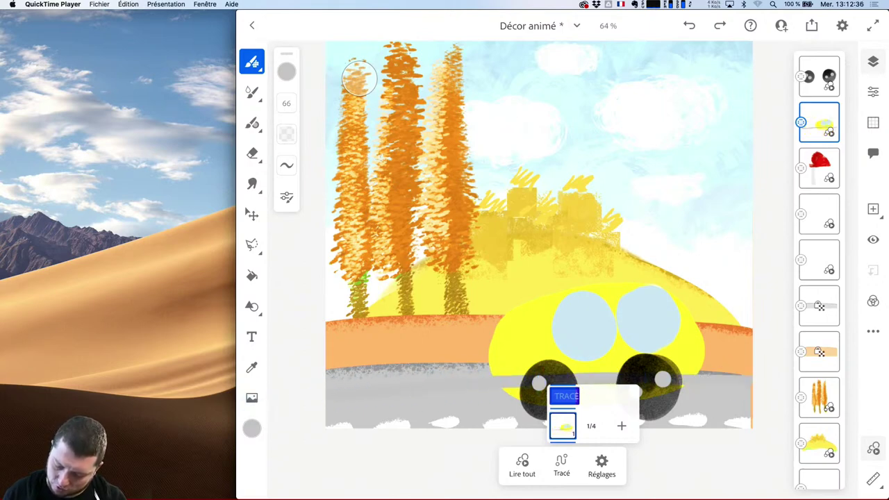
key("ctrl+z")
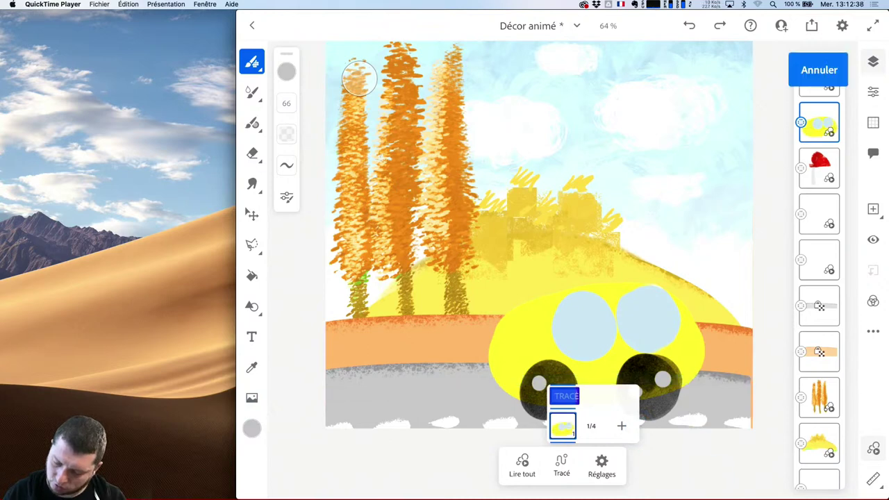
left_click(819, 76)
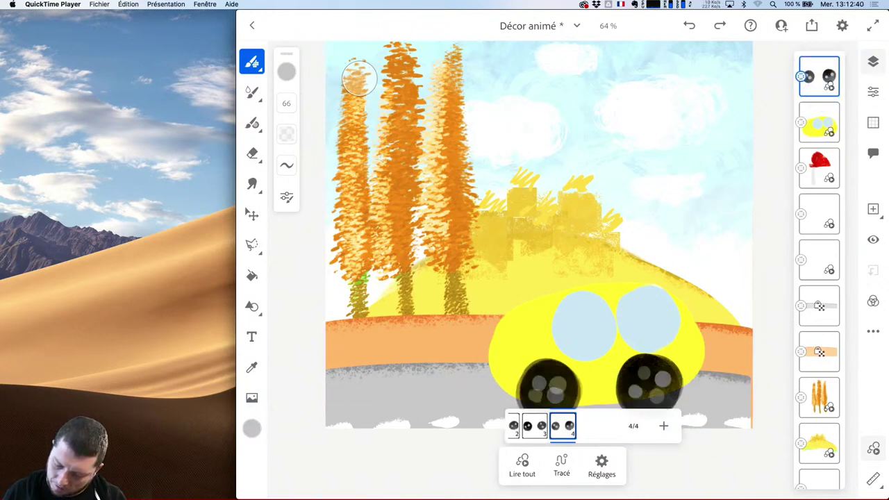
left_click(563, 465)
mouse_move(780, 387)
left_mouse_down()
mouse_move(371, 390)
mouse_move(254, 401)
left_mouse_up()
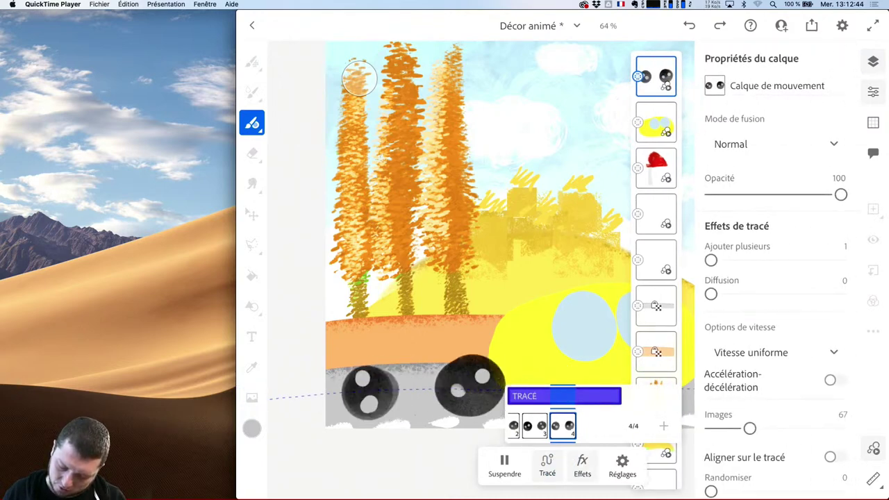
scroll(470, 214, "down", 5)
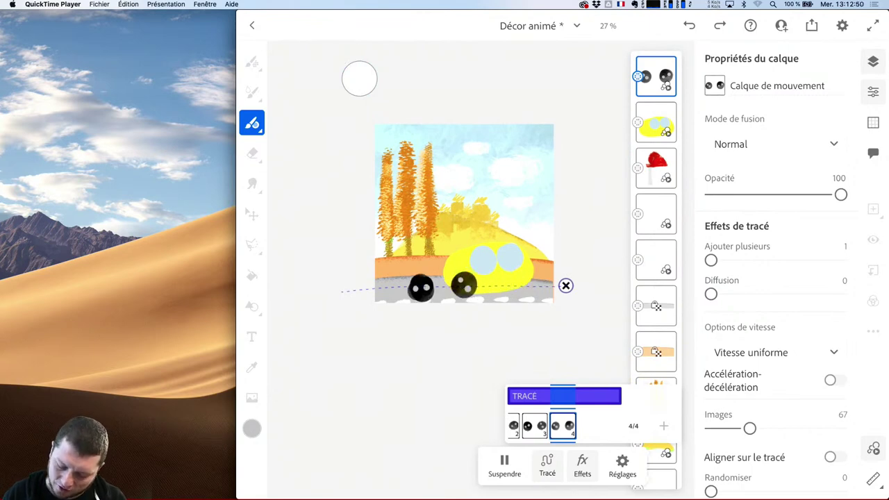
- Replace the car body's bounce path with a long right-to-left path across the whole scene and play the animation
left_click(656, 122)
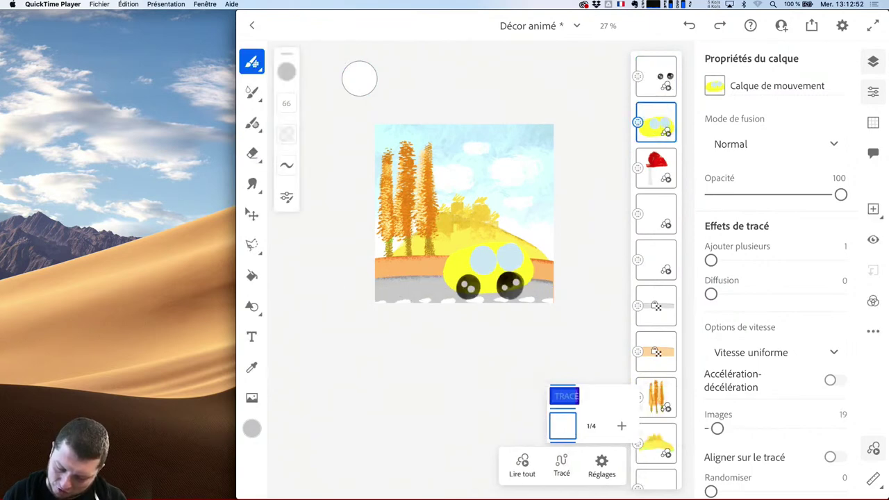
left_click(561, 466)
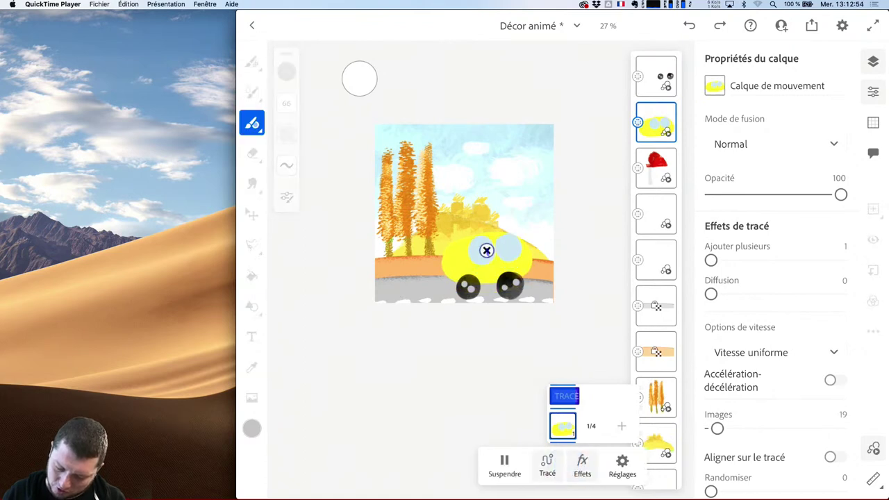
left_click_drag(585, 261, 333, 261)
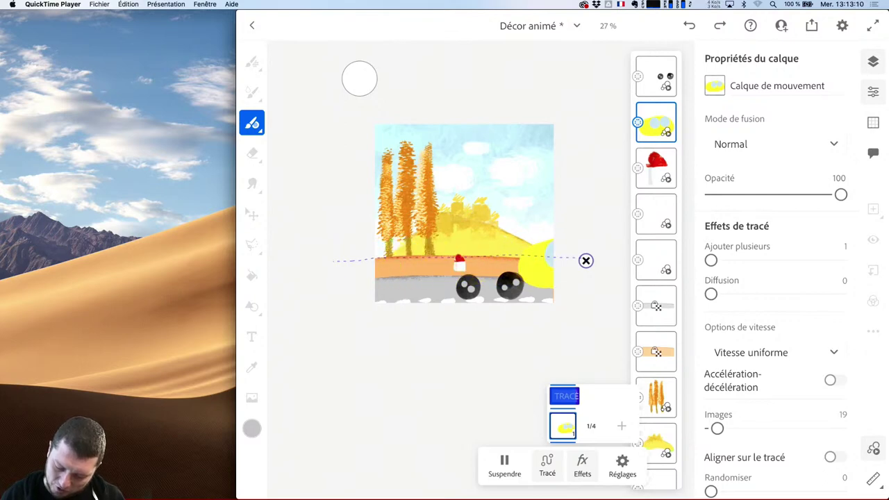
key("space")
left_click(504, 464)
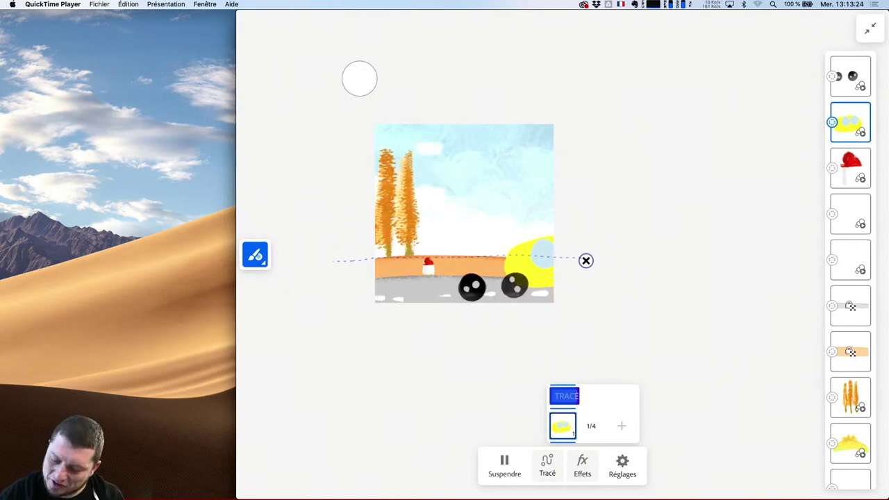
key("space")
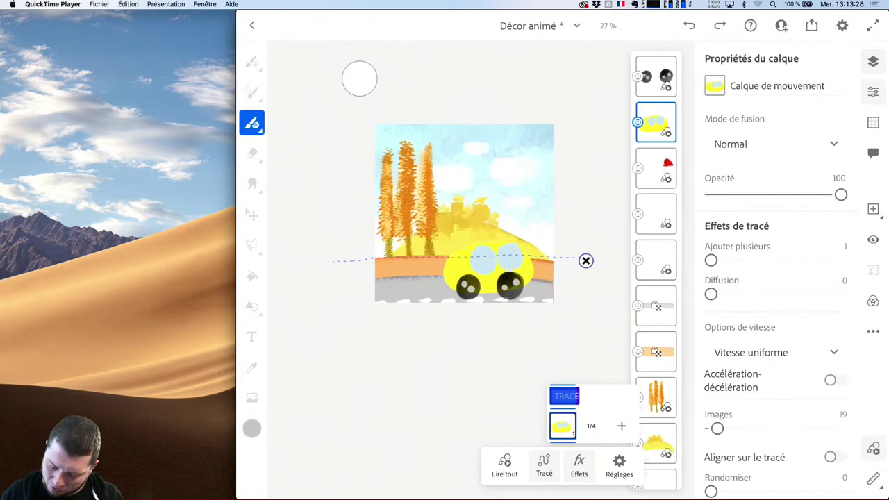
- Set the car body path's Images value to 67 to match the wheels' path, and play the whole animation
left_click(659, 79)
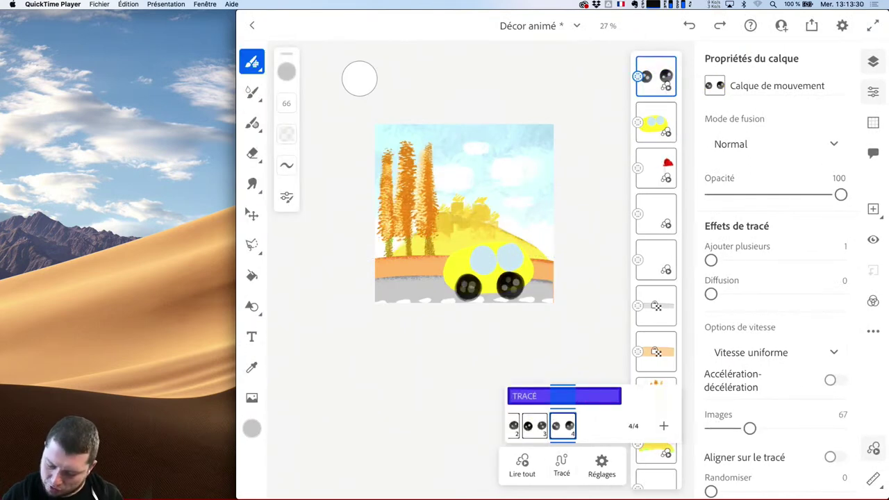
left_click(656, 122)
left_click_drag(717, 429, 744, 435)
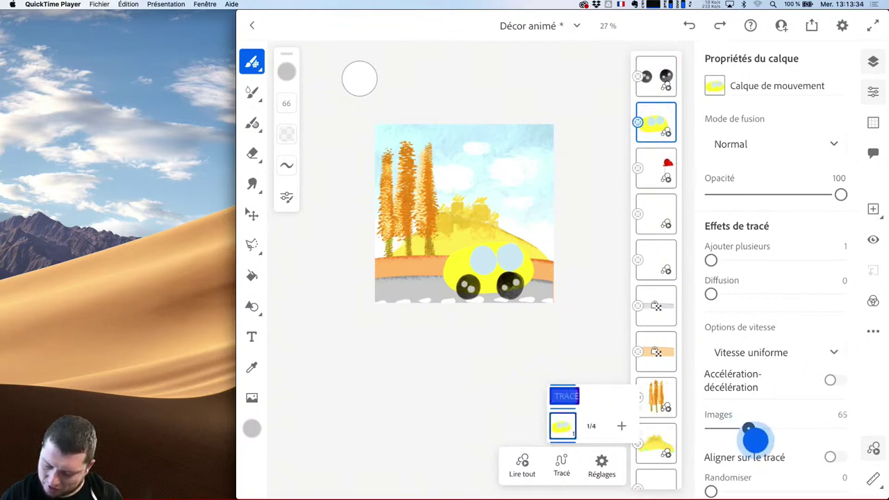
left_click_drag(758, 437, 758, 438)
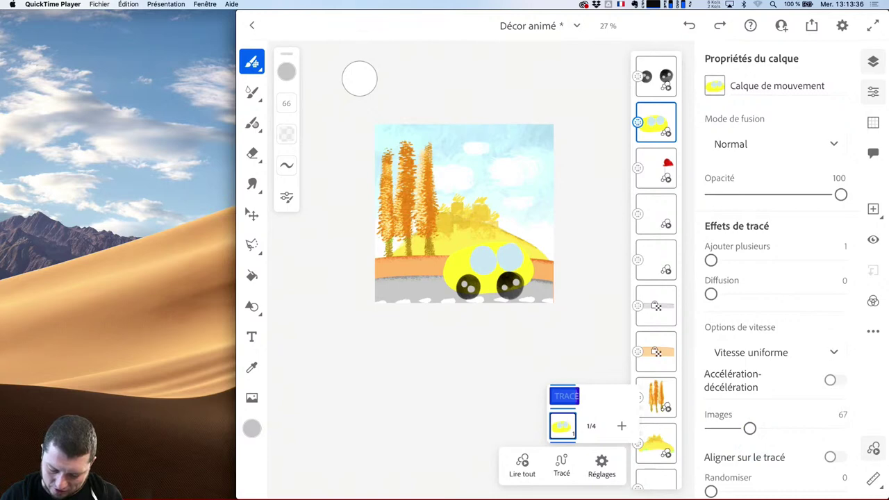
left_click(522, 464)
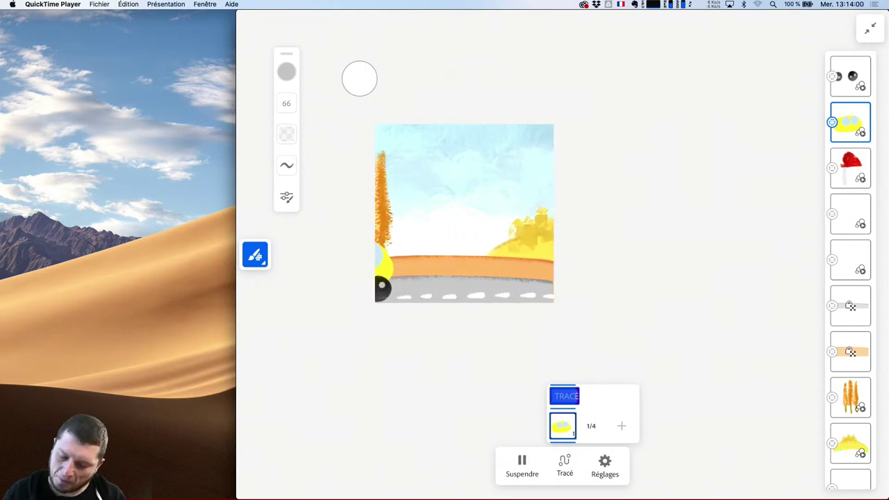
left_click(871, 27)
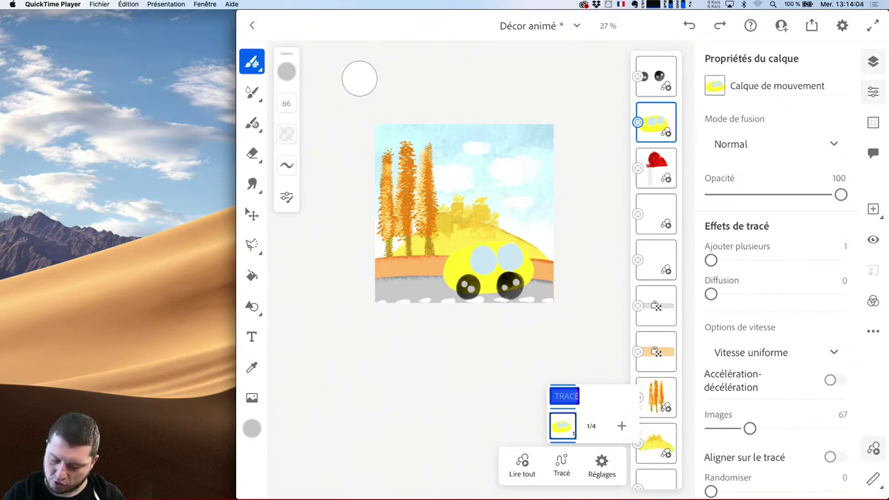
- Close the motion settings, keeping the car body layer selected
left_click(656, 121)
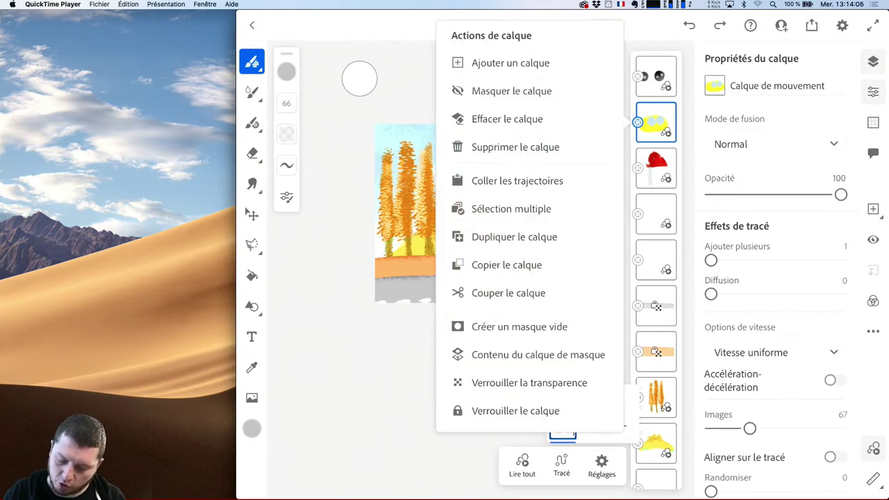
left_click(656, 122)
left_click(874, 448)
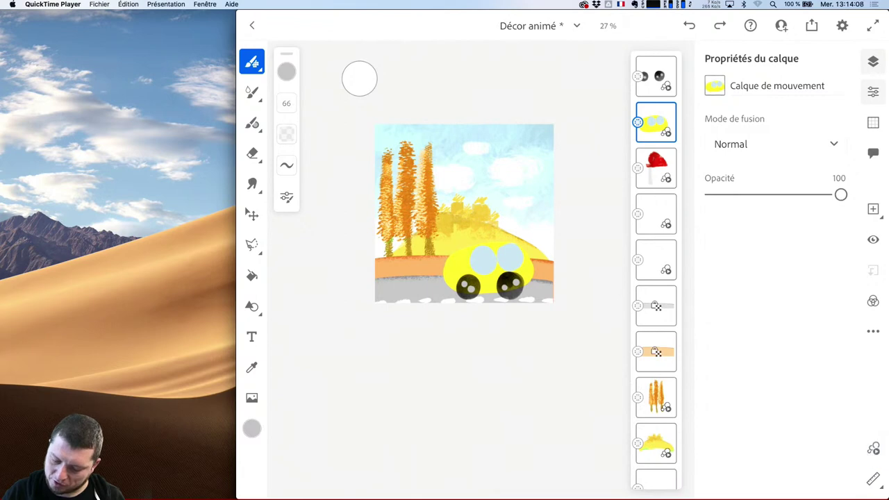
scroll(464, 248, "up", 5)
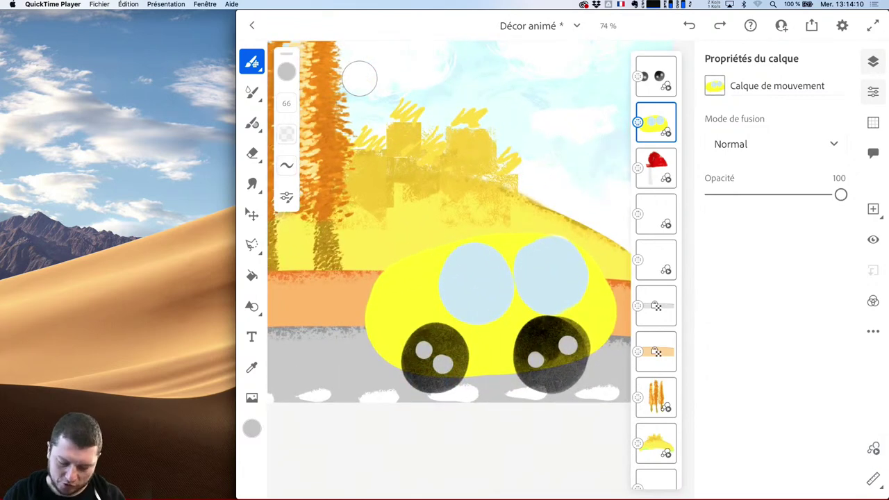
left_click(873, 330)
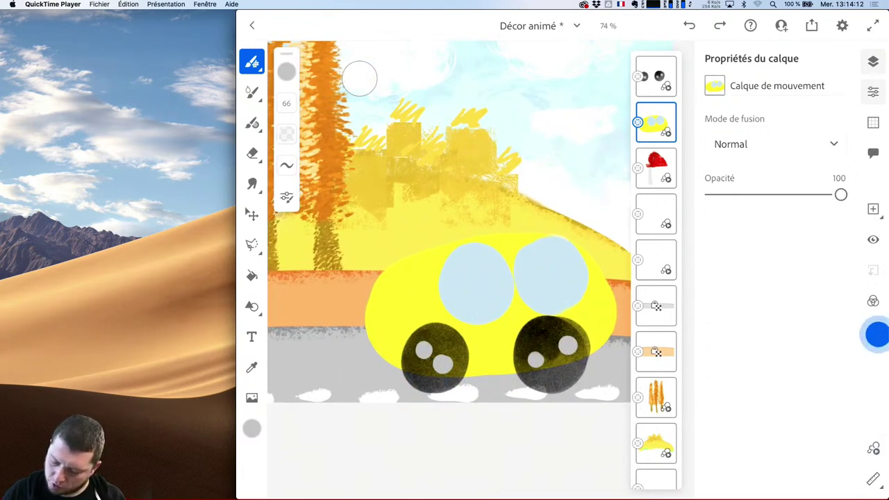
left_click(768, 439)
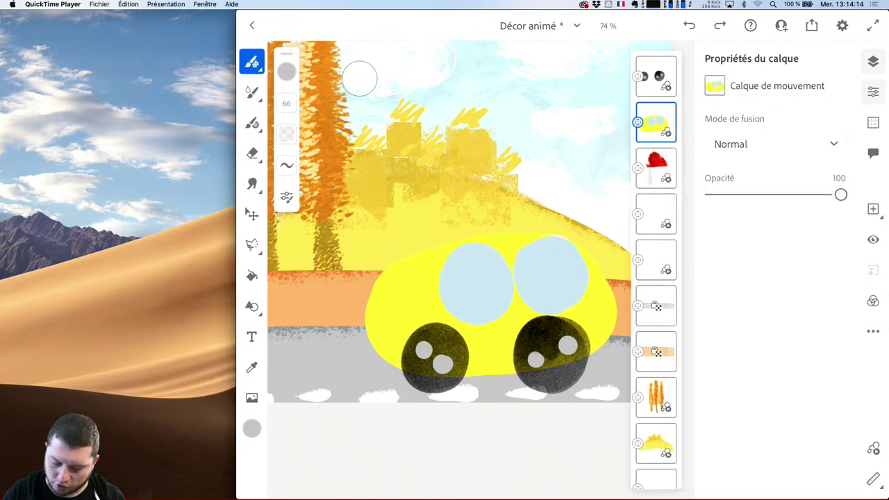
scroll(429, 299, "up", 3)
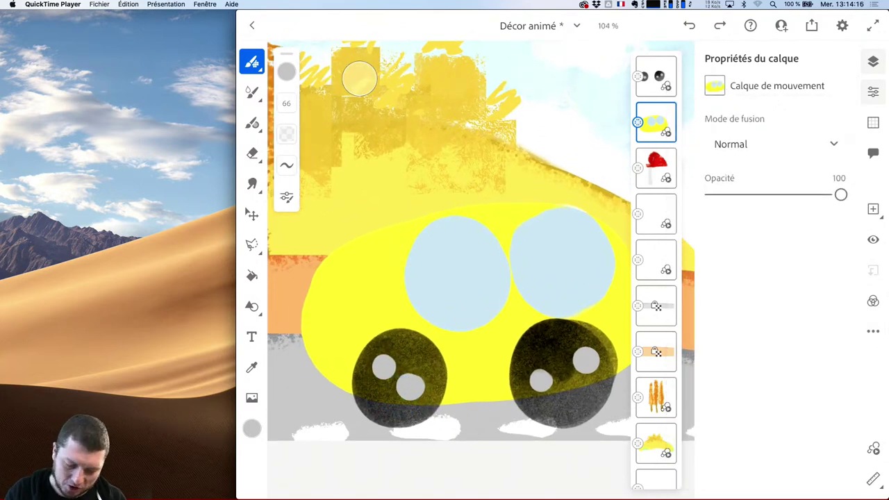
- Choose Egg Brush 1 from the Fall 2021 brushes and set its colour to the recently used yellow
left_click(251, 62)
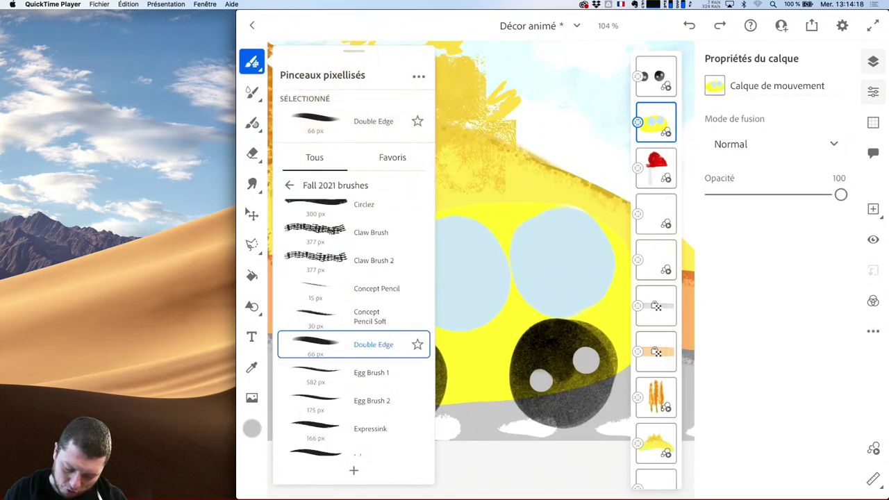
left_click(352, 370)
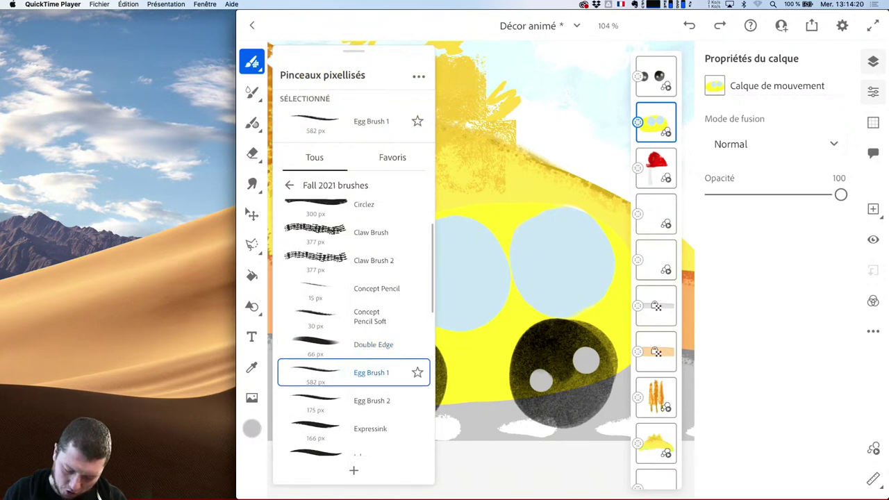
left_click(251, 59)
left_click(286, 71)
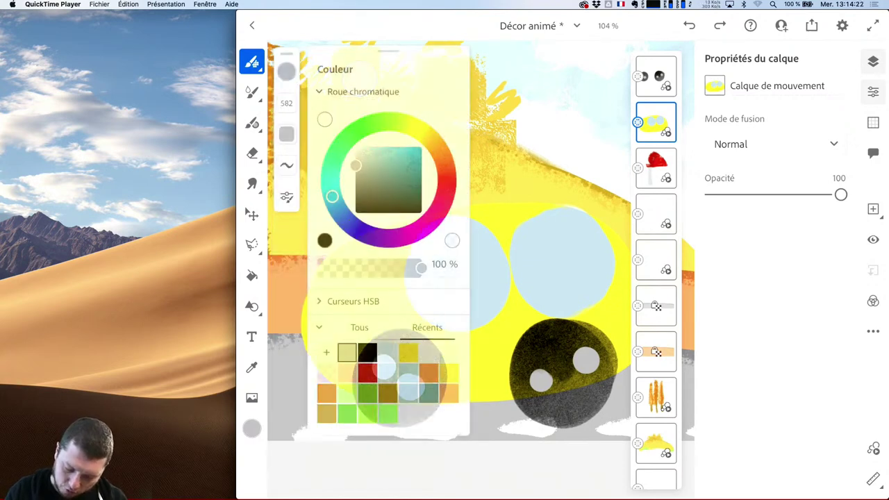
left_click(408, 352)
- Set Egg Brush 1's blend mode to Produit and shade the lower part of the car body and windows with yellow
left_click(286, 197)
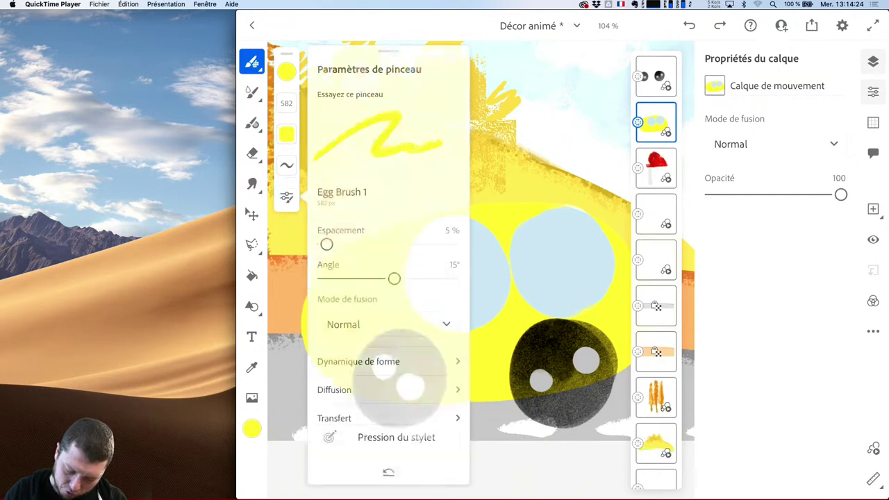
left_click(388, 324)
left_click_drag(373, 201, 373, 344)
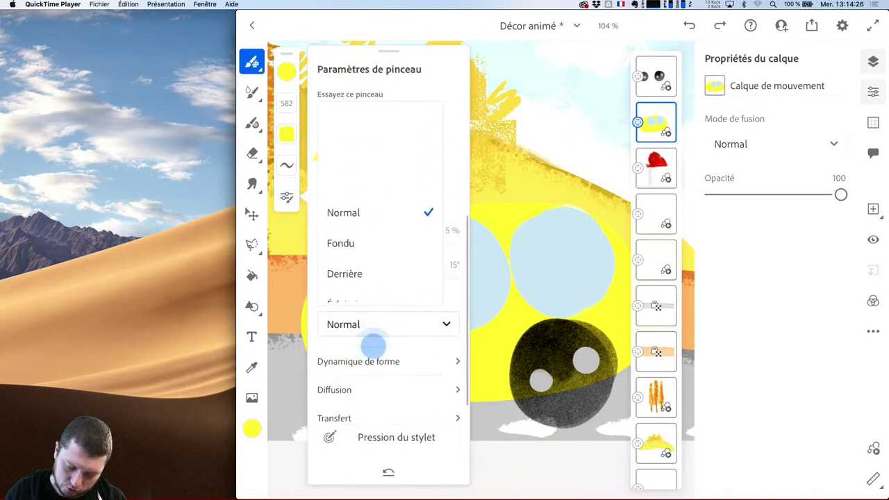
left_click(343, 272)
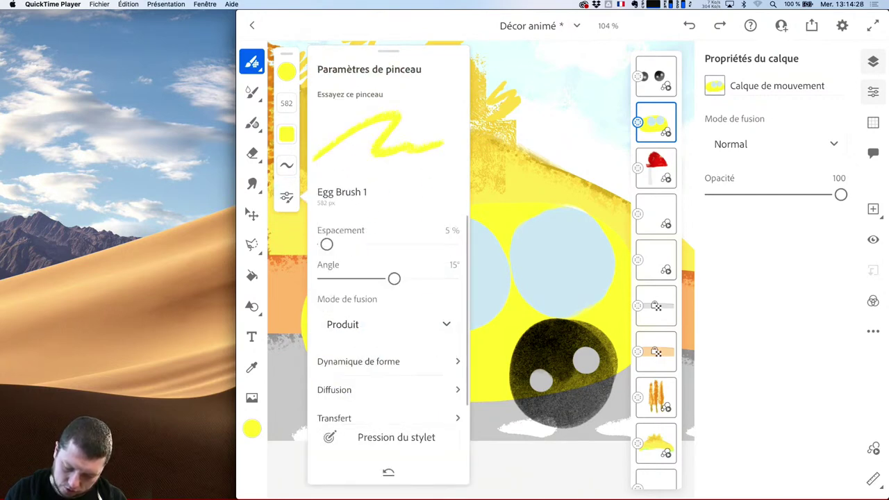
left_click(532, 209)
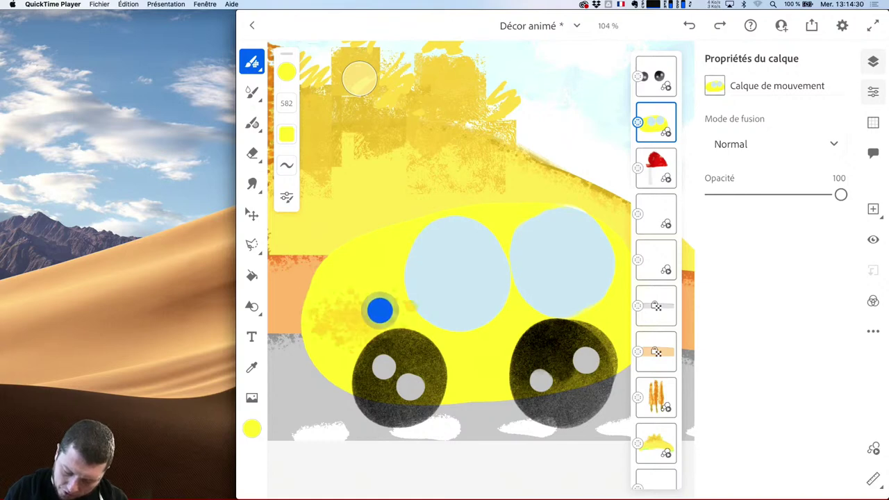
scroll(399, 264, "down", 5)
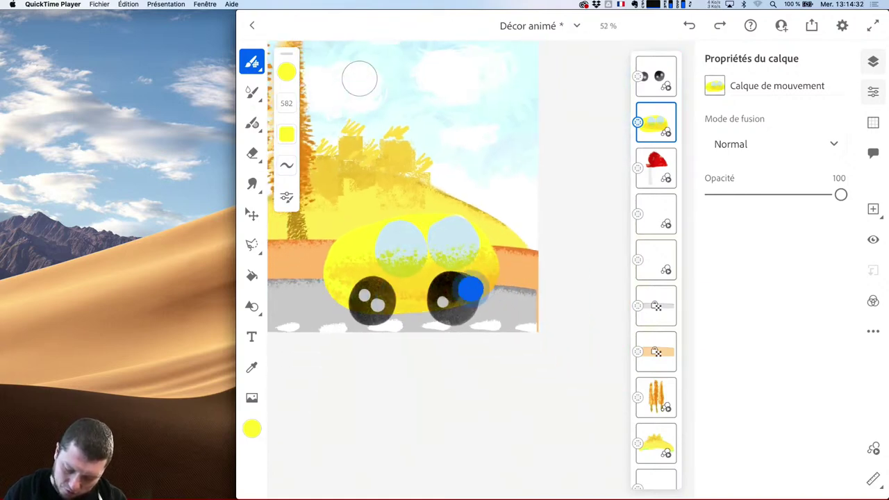
left_click_drag(397, 224, 384, 258)
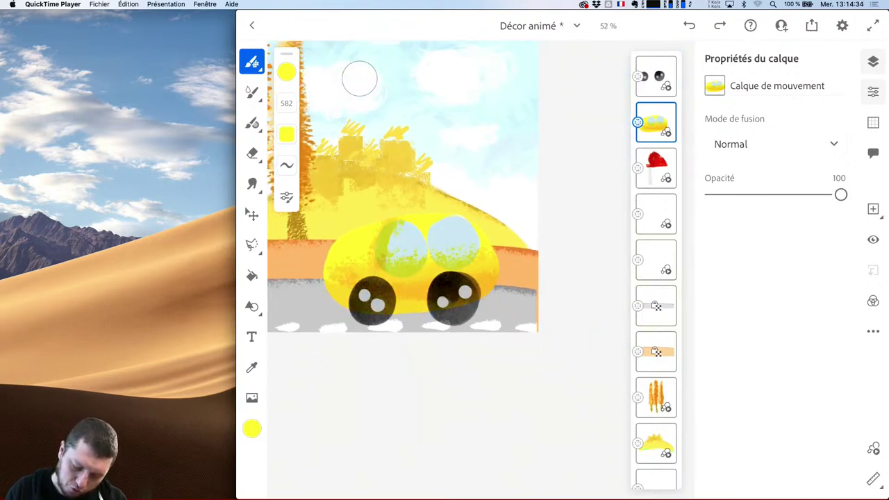
scroll(453, 266, "up", 5)
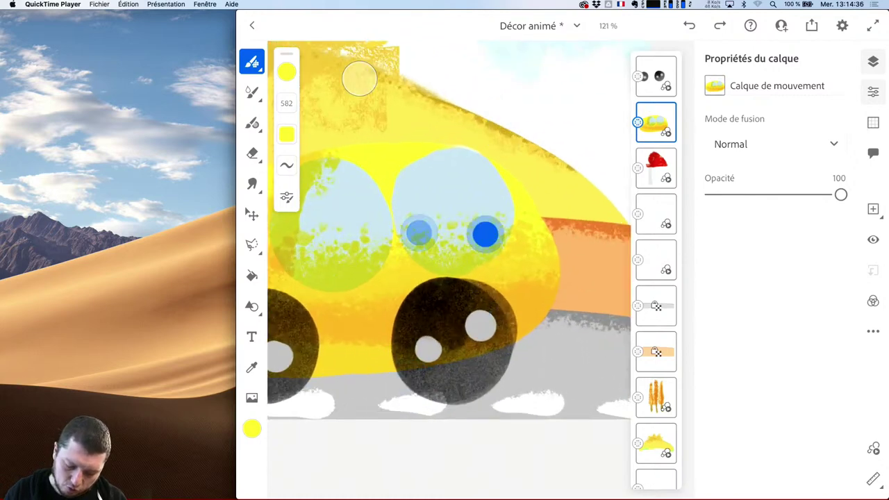
key("super+z")
- Choose the Concept Pencil from the Fall 2021 brushes and set its colour to black
scroll(436, 281, "left", 1)
scroll(436, 281, "left", 3)
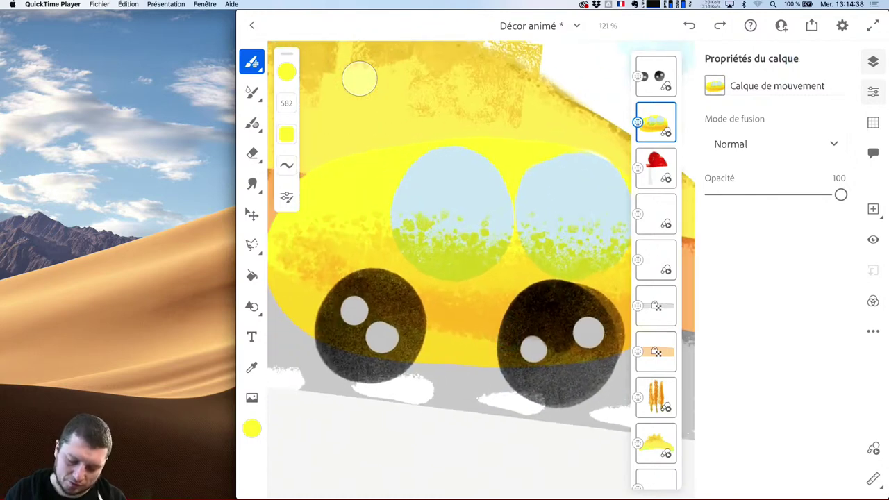
scroll(444, 278, "left", 3)
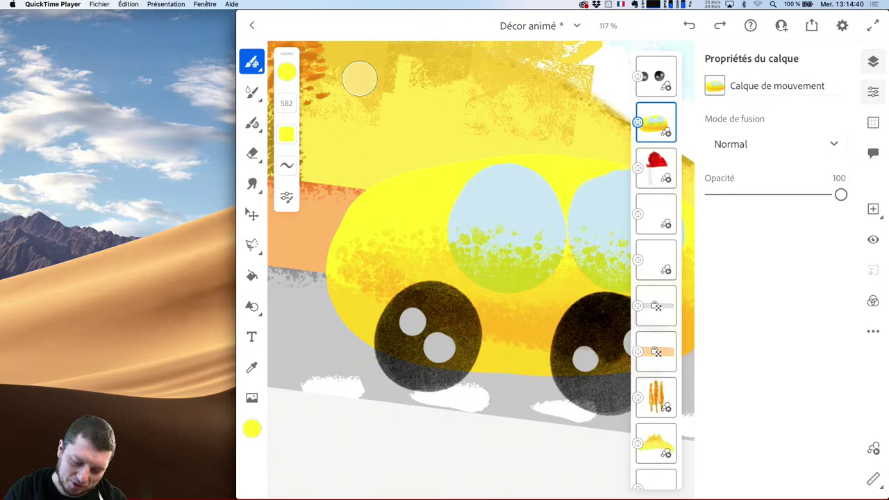
left_click(252, 62)
left_click(533, 312)
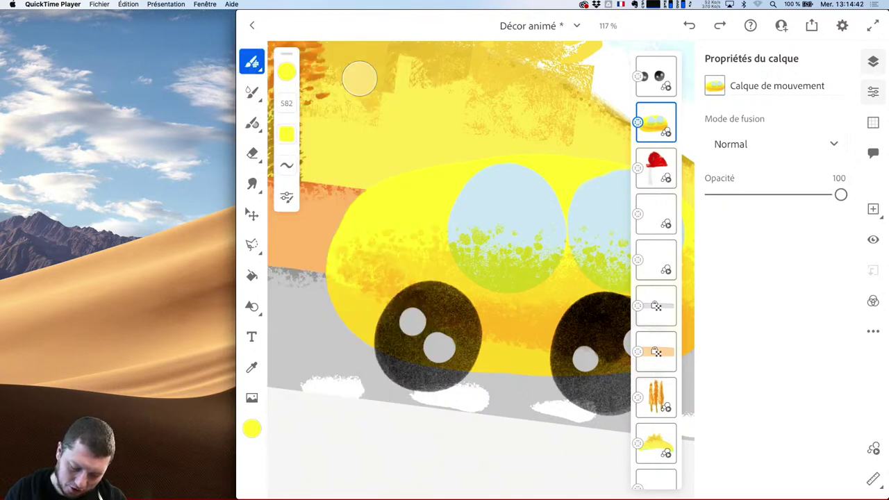
left_click(252, 62)
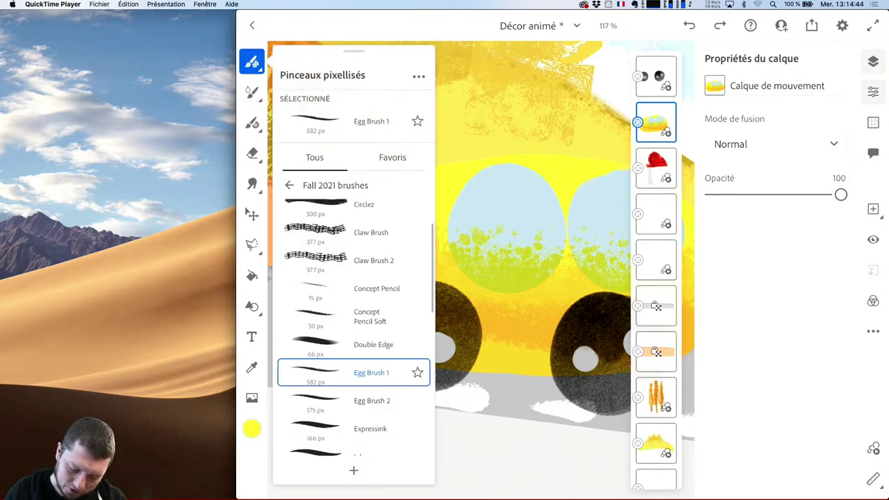
left_click(354, 288)
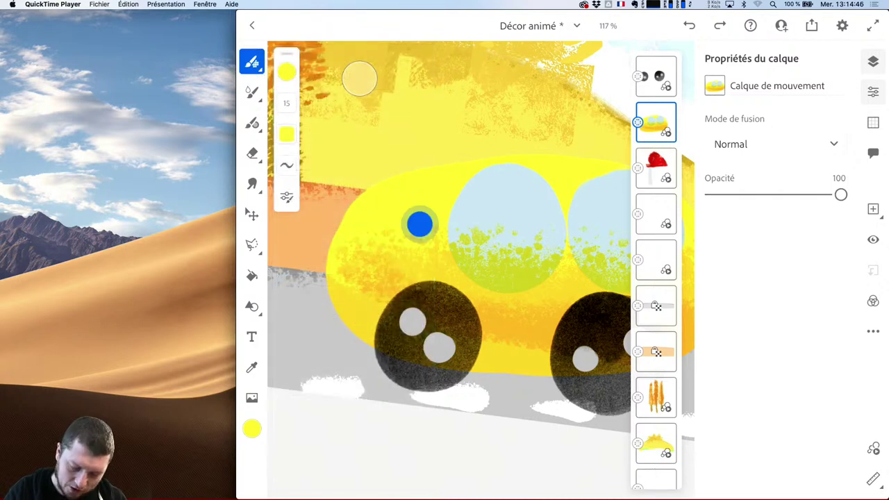
left_click(286, 72)
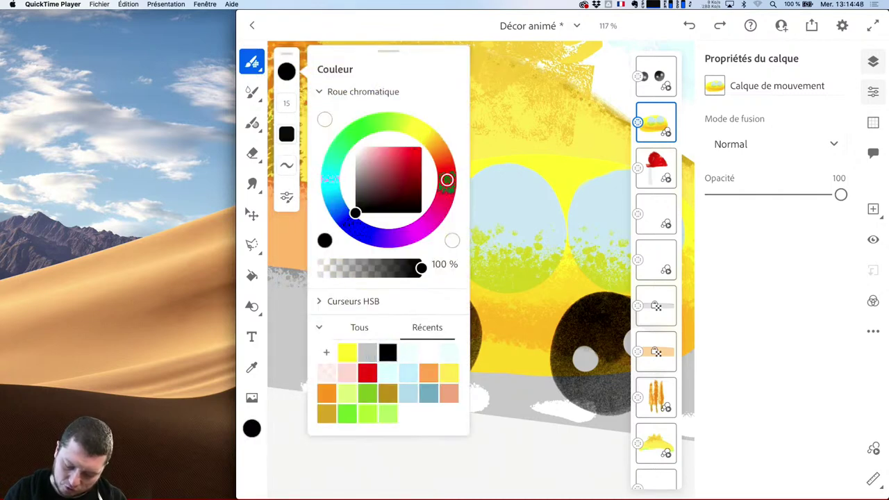
left_click(505, 250)
- Draw the headlights at the car's front and outline both side windows with black pencil strokes
mouse_move(340, 227)
left_mouse_down()
mouse_move(331, 261)
mouse_move(363, 282)
mouse_move(375, 263)
mouse_move(364, 246)
mouse_move(379, 261)
left_mouse_up()
left_click_drag(501, 169, 449, 252)
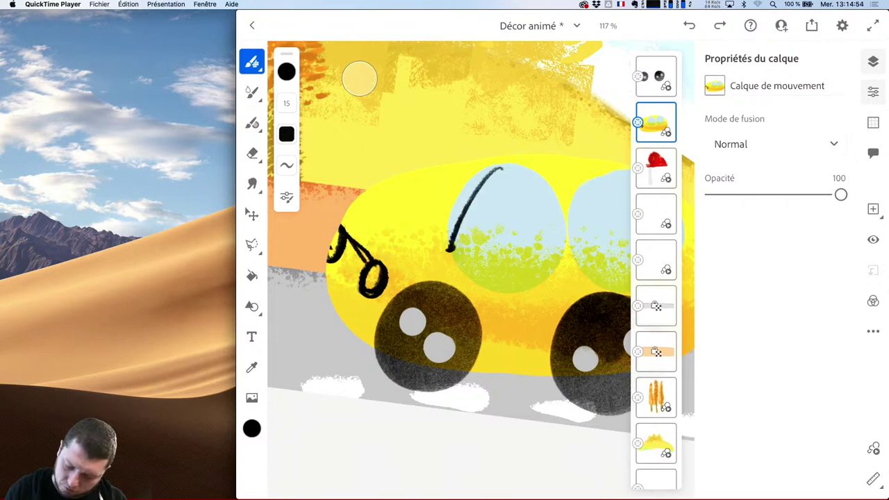
scroll(445, 264, "right", 5)
left_click_drag(493, 179, 450, 264)
mouse_move(328, 254)
left_mouse_down()
mouse_move(435, 274)
mouse_move(342, 266)
mouse_move(547, 265)
left_mouse_up()
mouse_move(365, 180)
left_mouse_down()
mouse_move(428, 185)
mouse_move(440, 203)
mouse_move(441, 272)
left_mouse_up()
left_click_drag(494, 180, 535, 219)
scroll(445, 264, "down", 3)
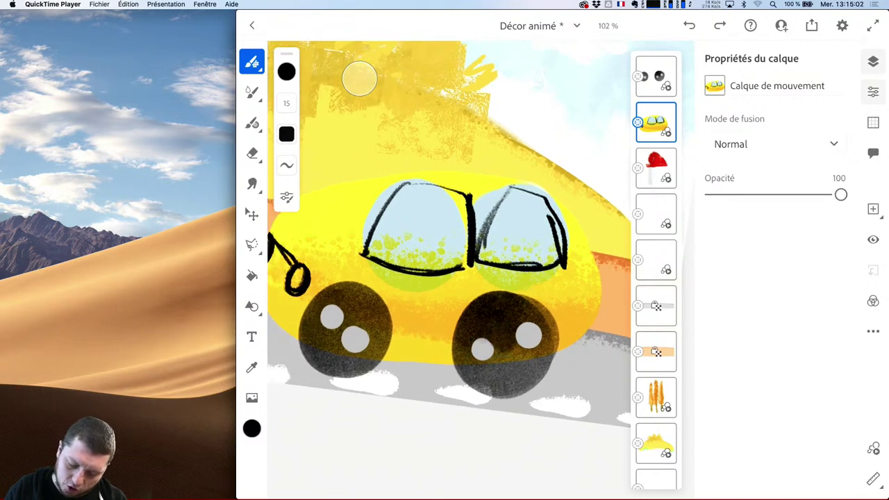
- Draw the line behind the front wheel, the hood contour, the crease above the headlight and the roofline in black
left_click_drag(379, 273, 406, 351)
scroll(535, 299, "down", 3)
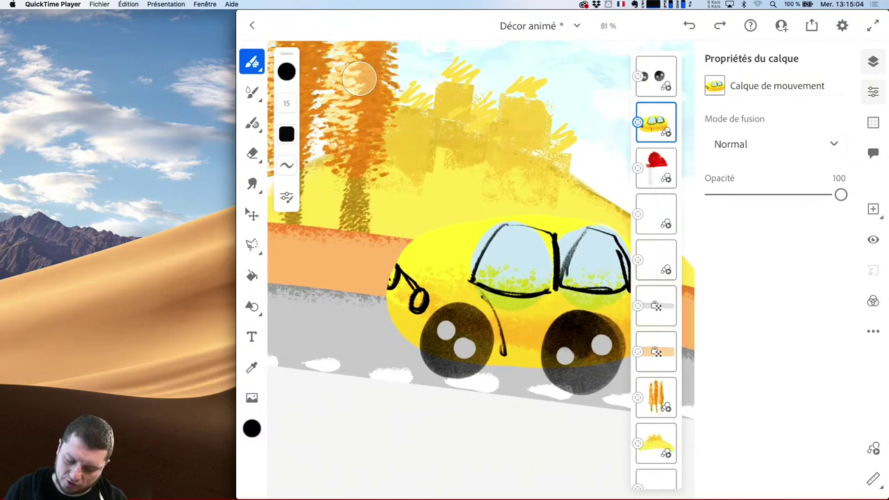
left_click_drag(398, 252, 474, 225)
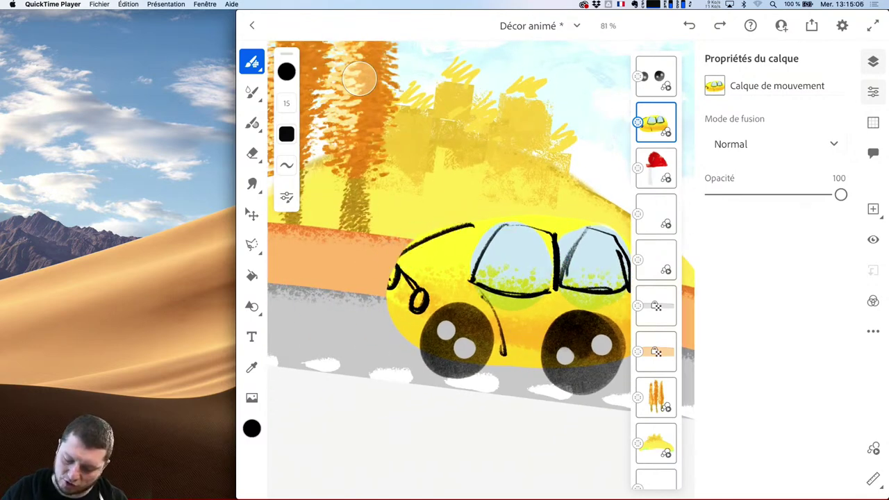
scroll(522, 277, "up", 3)
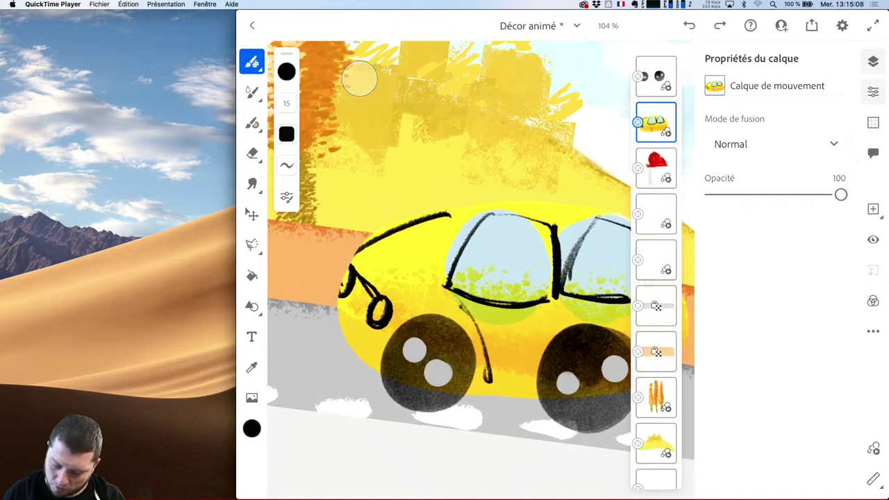
left_click_drag(586, 379, 561, 264)
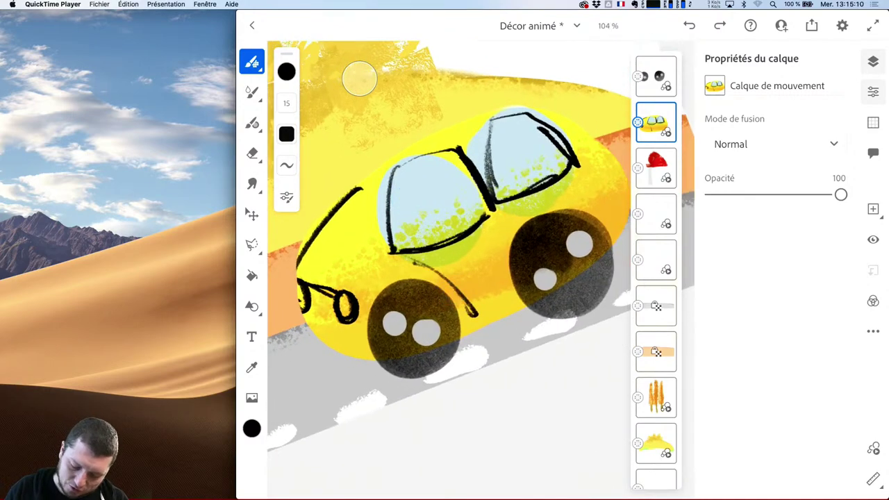
left_click_drag(352, 289, 437, 228)
mouse_move(307, 253)
left_mouse_down()
mouse_move(343, 207)
mouse_move(426, 138)
mouse_move(524, 122)
mouse_move(597, 148)
left_mouse_up()
left_click_drag(377, 176, 455, 129)
- Play the whole animation to check the outlined car in motion, and pause it
scroll(485, 292, "down", 3)
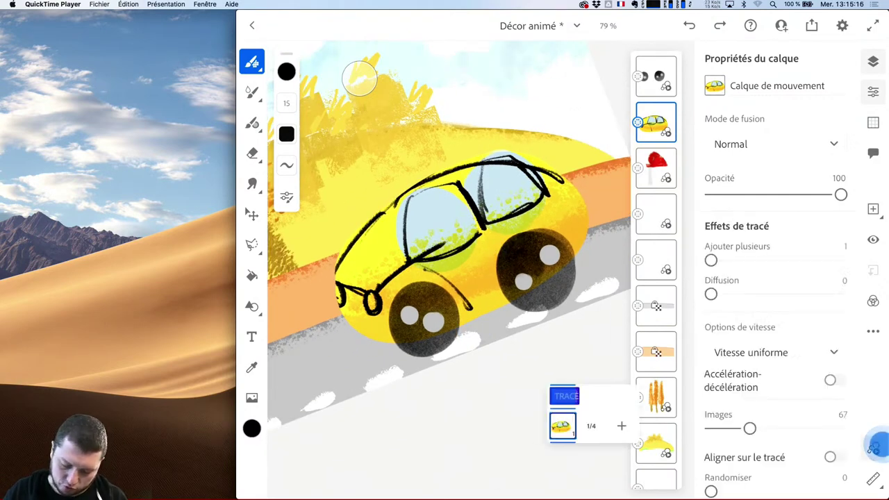
left_click(524, 463)
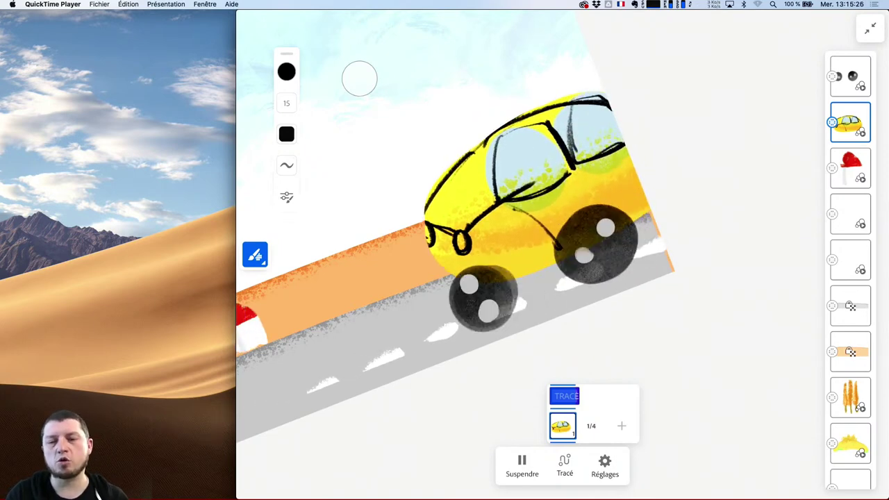
left_click(522, 464)
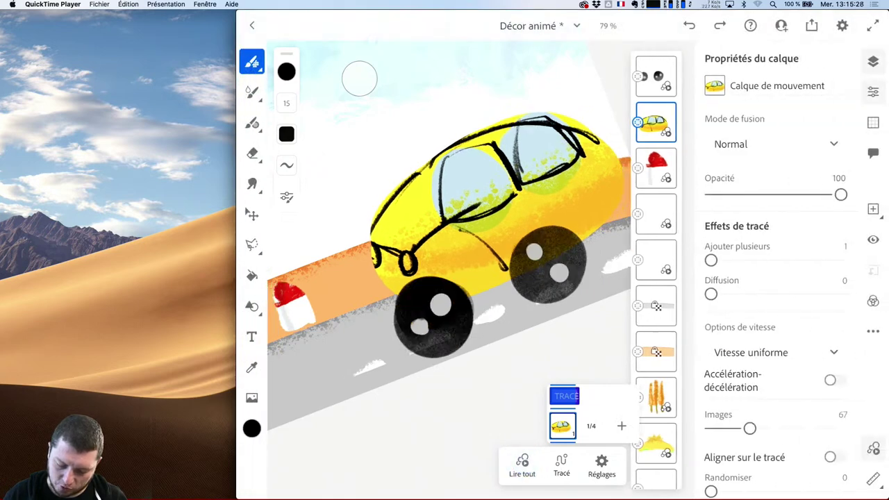
- Add a second frame to the car body layer and redraw the black headlights, windows and contours over the first frame's onion skin
mouse_move(534, 227)
left_mouse_down()
mouse_move(473, 242)
mouse_move(529, 230)
left_mouse_up()
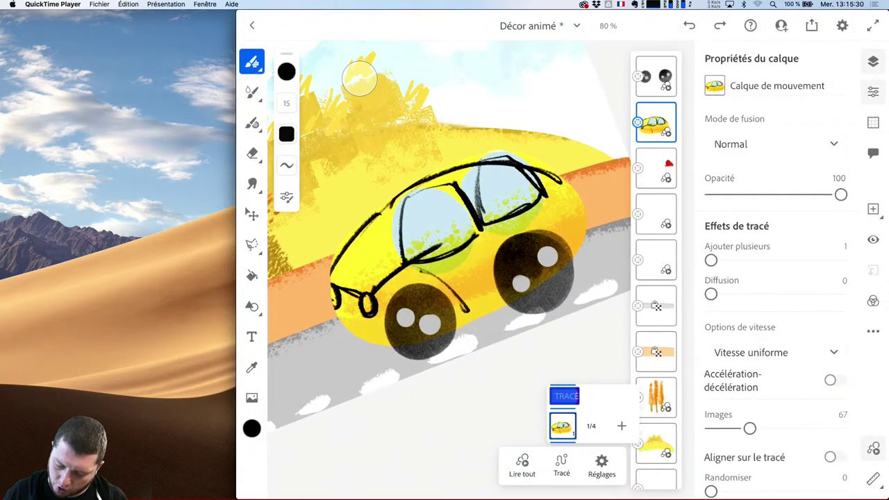
left_click(626, 428)
left_click_drag(444, 315, 398, 349)
mouse_move(325, 324)
left_mouse_down()
mouse_move(364, 285)
mouse_move(316, 326)
mouse_move(276, 319)
mouse_move(335, 227)
mouse_move(458, 173)
mouse_move(327, 229)
mouse_move(349, 284)
mouse_move(385, 202)
mouse_move(410, 239)
mouse_move(354, 264)
mouse_move(429, 241)
mouse_move(405, 199)
mouse_move(468, 192)
mouse_move(480, 203)
left_mouse_up()
left_click_drag(425, 321, 375, 286)
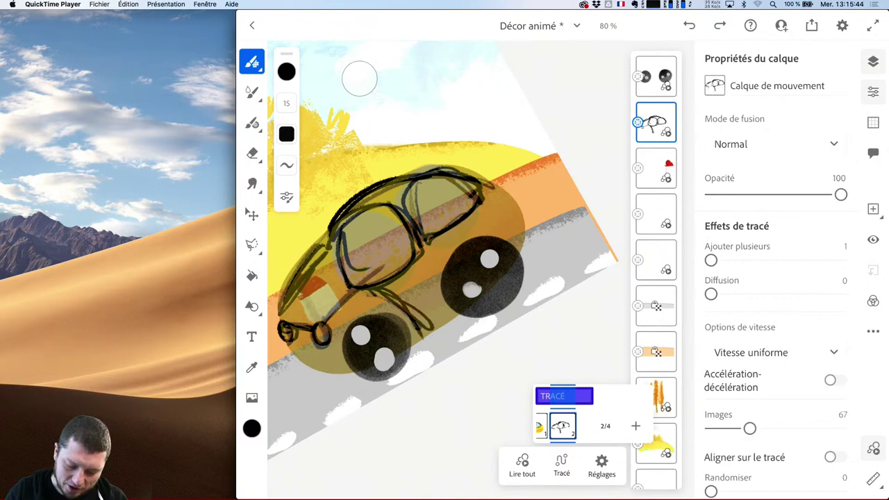
- Choose the Double Edge brush in the recently used yellow and try a stroke across the second frame's hood
left_click(285, 68)
left_click(366, 352)
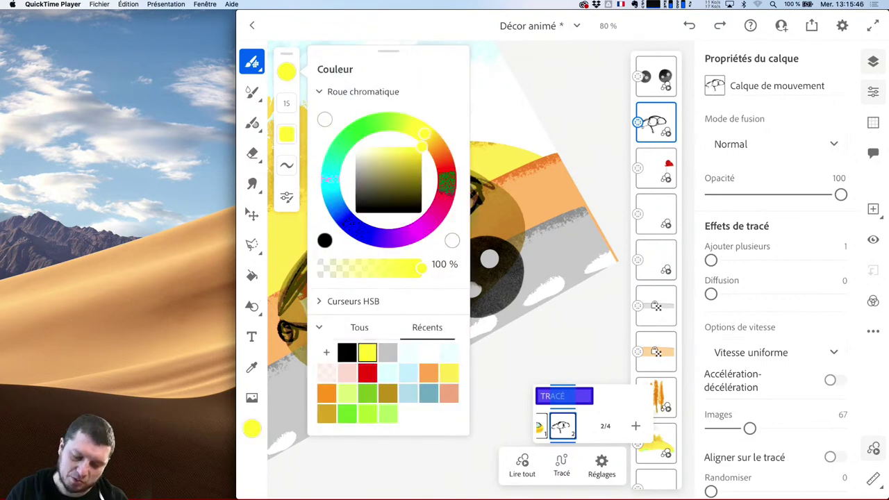
left_click(252, 62)
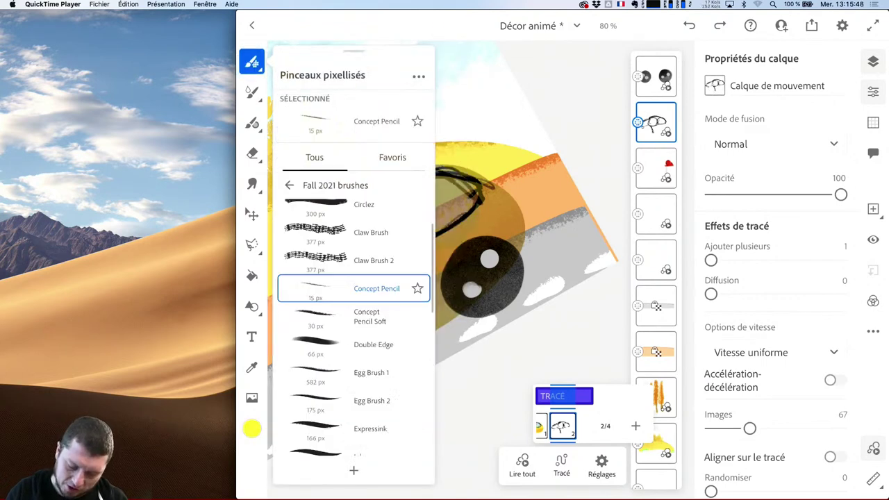
left_click(382, 340)
left_click(468, 242)
mouse_move(313, 337)
left_mouse_down()
mouse_move(308, 322)
mouse_move(356, 247)
left_mouse_up()
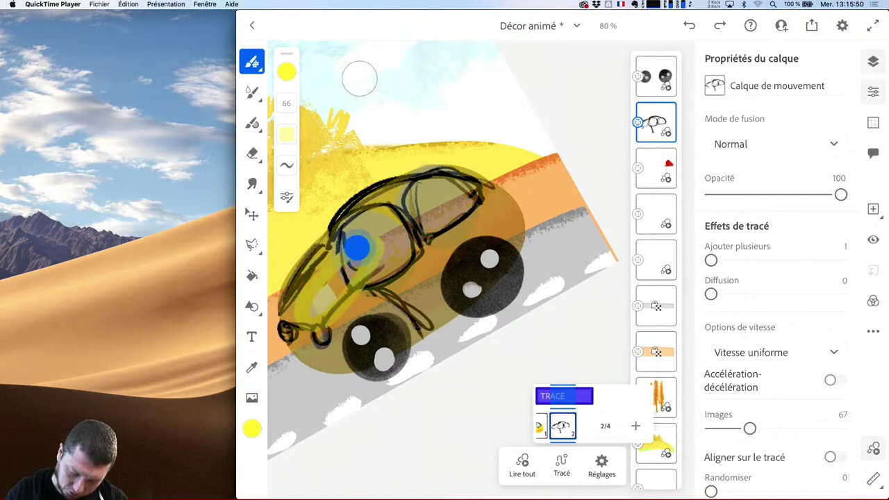
- Set the Double Edge brush's blend mode to Produit
left_click(286, 71)
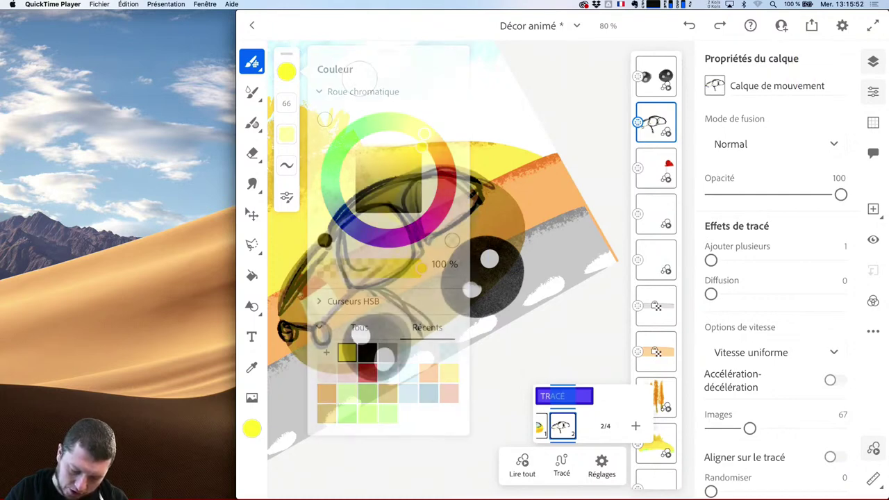
left_click(287, 197)
left_click(386, 325)
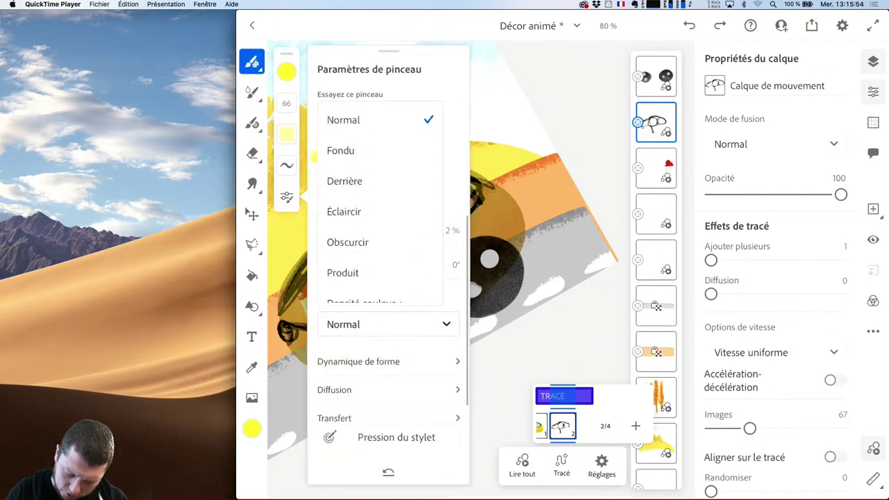
left_click(361, 276)
left_click(359, 78)
- Enlarge the brush to 326 and paint the second frame's car body yellow, undoing the unwanted extra strokes
mouse_move(364, 209)
left_mouse_down()
mouse_move(303, 308)
mouse_move(312, 322)
mouse_move(347, 337)
mouse_move(376, 321)
mouse_move(391, 333)
mouse_move(413, 325)
mouse_move(398, 341)
mouse_move(413, 326)
mouse_move(411, 250)
mouse_move(366, 228)
mouse_move(461, 252)
mouse_move(501, 242)
mouse_move(476, 193)
mouse_move(471, 207)
mouse_move(395, 252)
mouse_move(387, 228)
mouse_move(365, 237)
left_mouse_up()
left_click_drag(286, 103, 301, 31)
mouse_move(371, 257)
left_mouse_down()
mouse_move(376, 303)
mouse_move(318, 311)
mouse_move(317, 334)
mouse_move(357, 316)
mouse_move(361, 236)
mouse_move(312, 308)
mouse_move(323, 338)
mouse_move(419, 303)
mouse_move(387, 293)
left_mouse_up()
left_click(468, 298)
key("ctrl+z")
mouse_move(356, 254)
left_mouse_down()
mouse_move(326, 277)
mouse_move(346, 297)
mouse_move(333, 280)
mouse_move(316, 320)
mouse_move(368, 326)
mouse_move(455, 266)
mouse_move(484, 215)
mouse_move(369, 239)
mouse_move(407, 259)
mouse_move(376, 266)
left_mouse_up()
key("ctrl+z")
- Turn off the onion skin and tint both windows of the second frame with the recently used pale blue
left_click(286, 70)
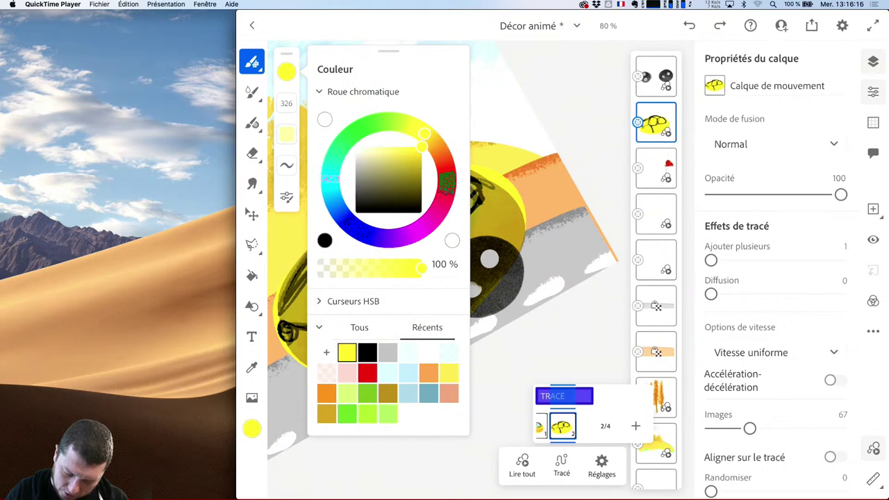
left_click(408, 353)
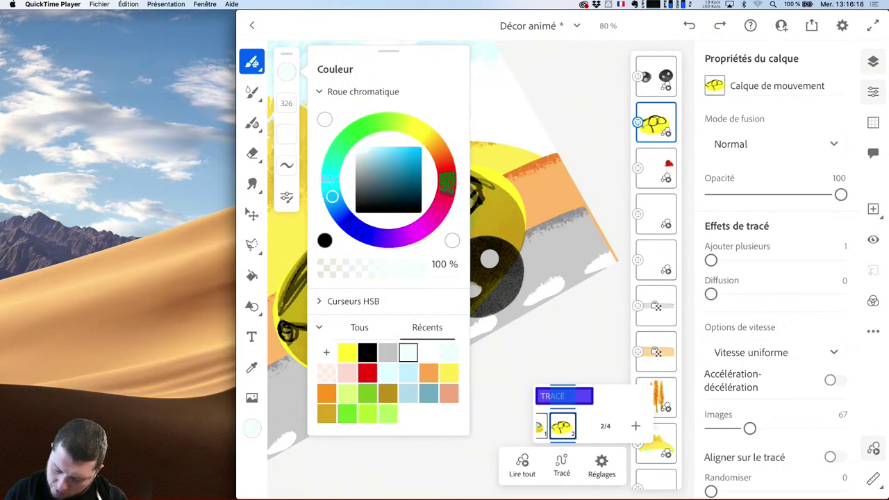
left_click(601, 466)
left_click(643, 331)
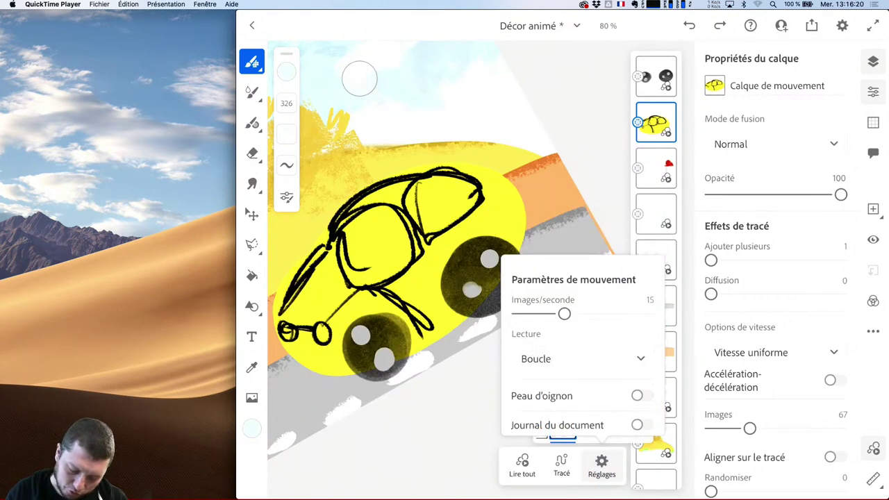
mouse_move(367, 238)
left_mouse_down()
mouse_move(382, 244)
mouse_move(382, 228)
mouse_move(438, 201)
mouse_move(448, 206)
left_mouse_up()
left_click_drag(377, 238, 377, 238)
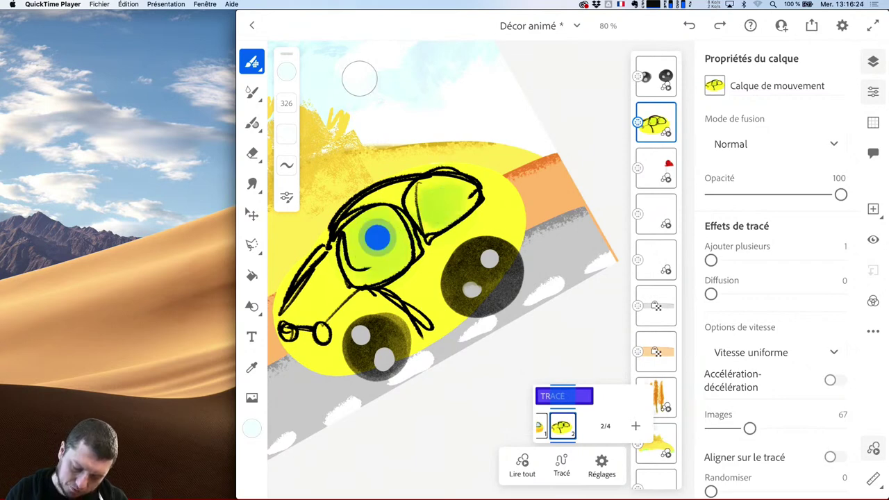
left_click(445, 199)
- Play the whole animation to check the car body alternating between its two drawn frames
scroll(431, 264, "down", 3)
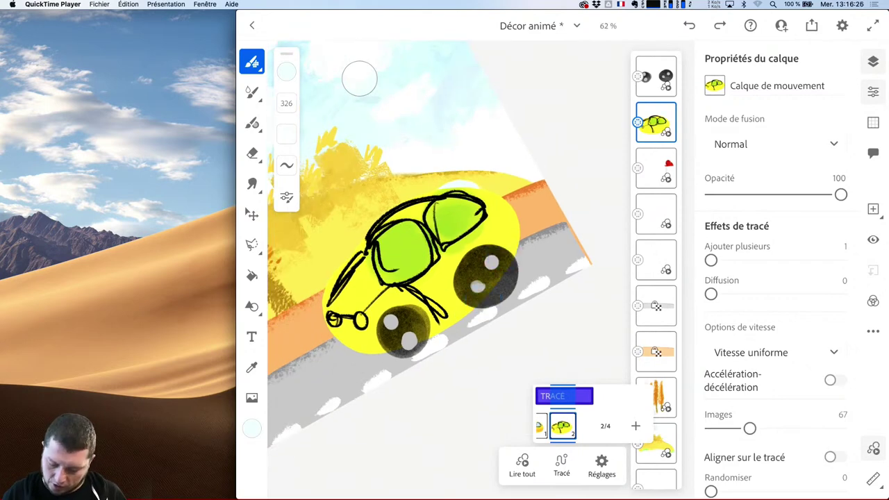
left_click(522, 465)
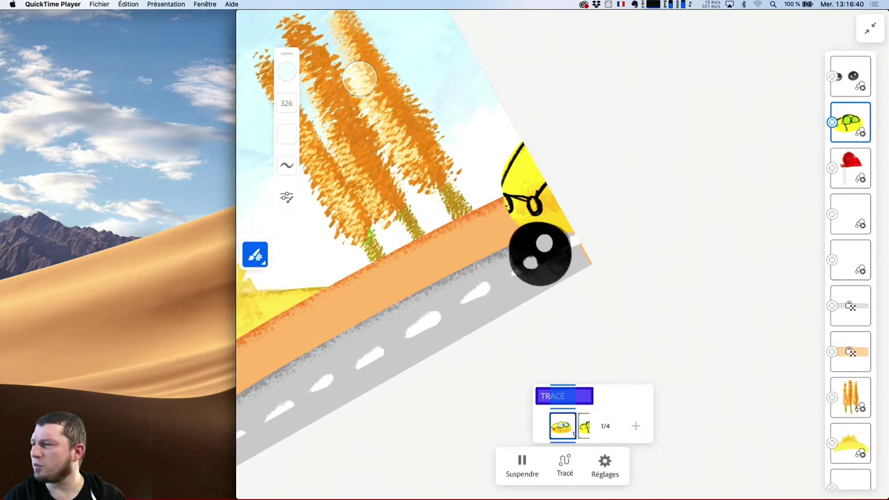
- Stop the animation playback and open the motion export settings for Décor animé
left_click_drag(644, 127, 690, 153)
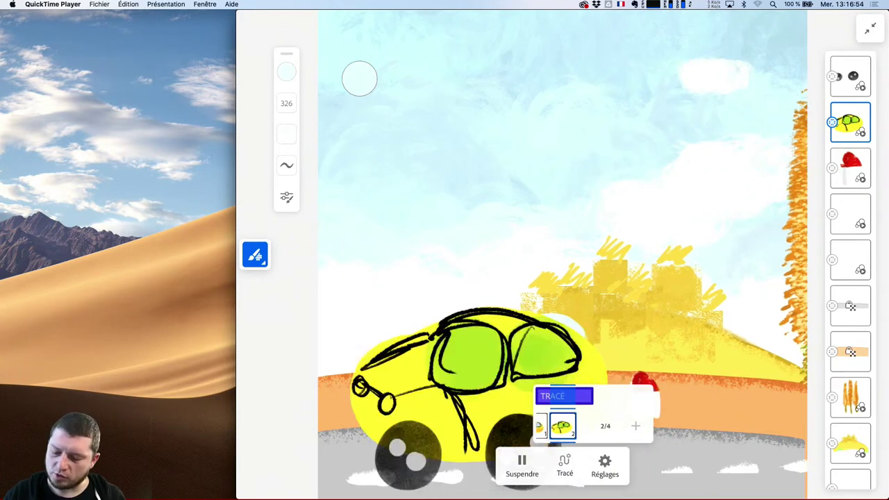
key("space")
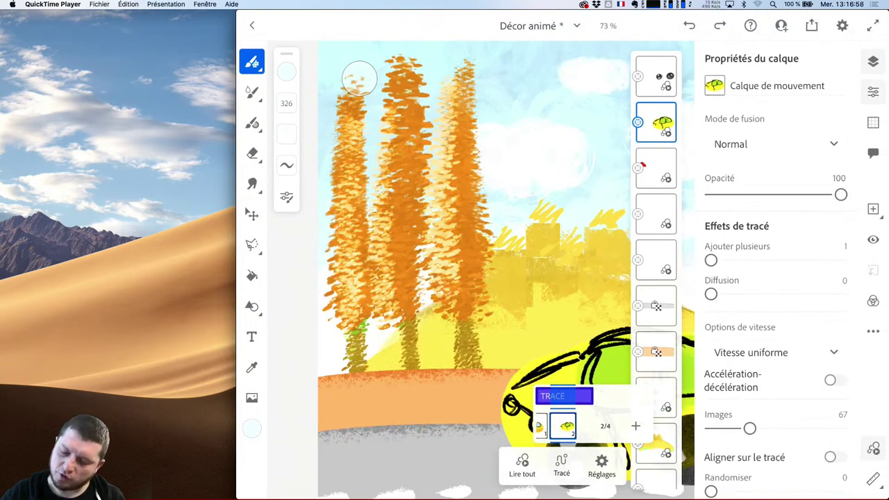
left_click(811, 25)
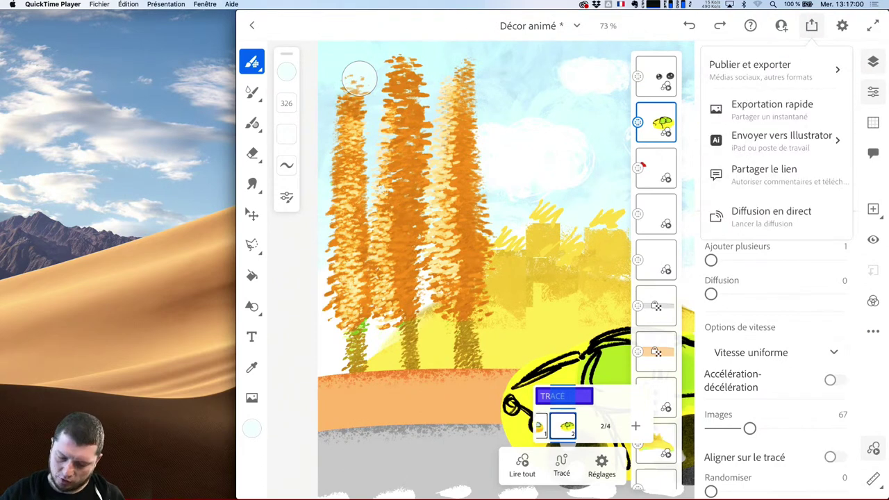
left_click(784, 69)
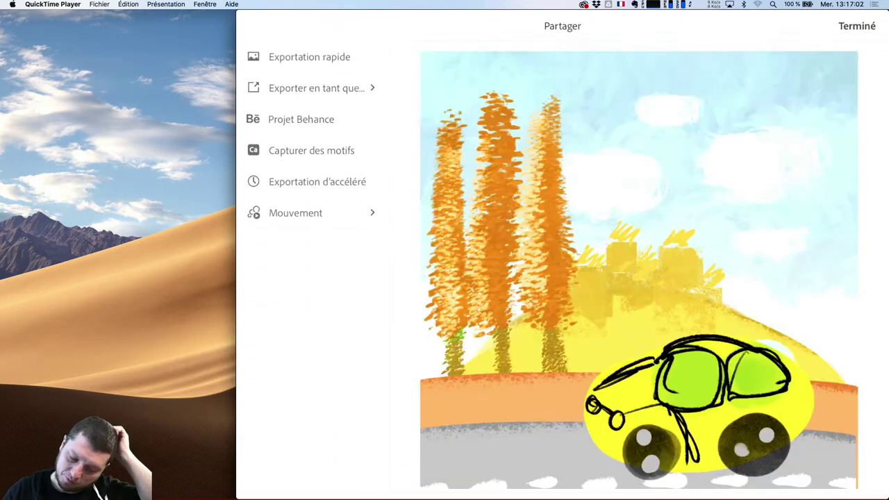
left_click(295, 213)
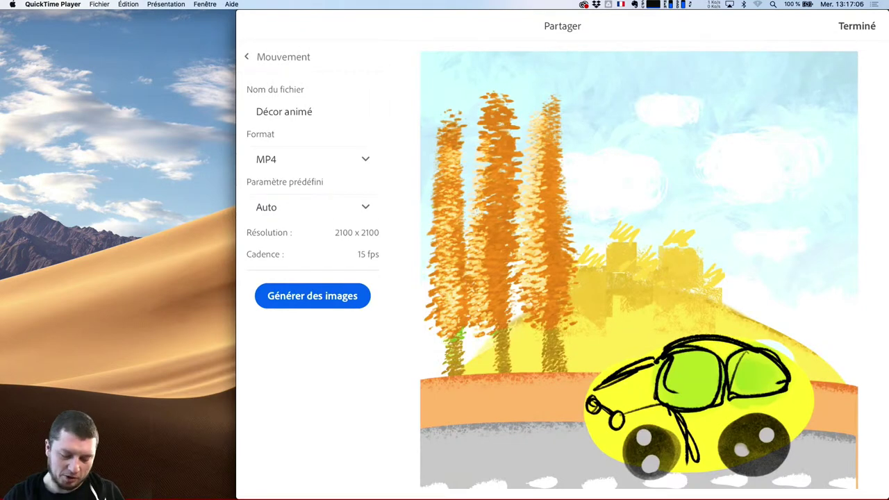
- Keep MP4 as the motion export format and generate the animation's images for export
left_click(312, 160)
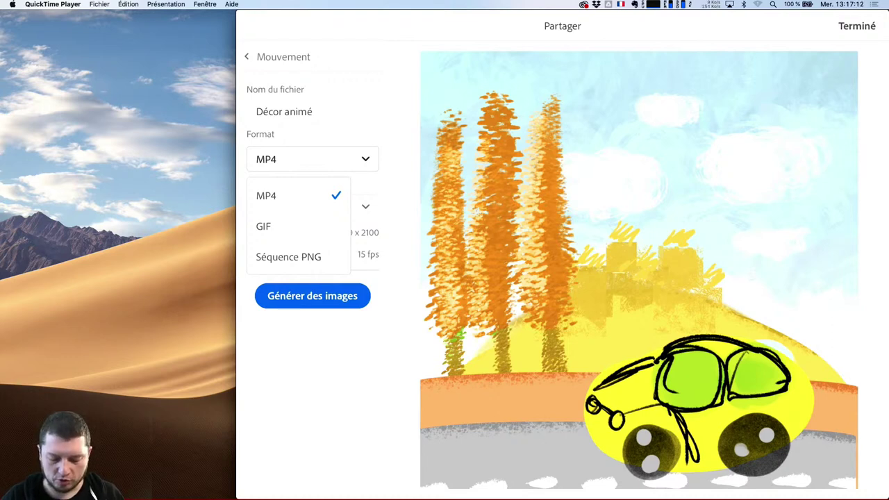
left_click(266, 195)
left_click(312, 296)
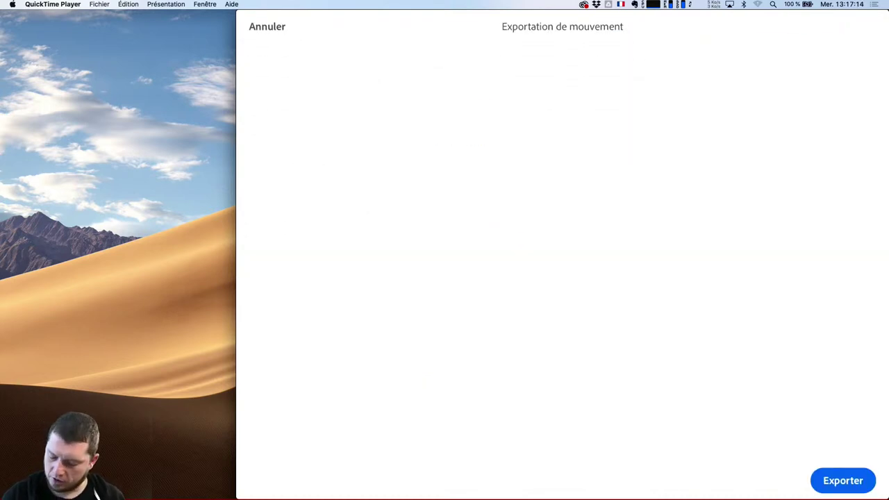
left_click(844, 480)
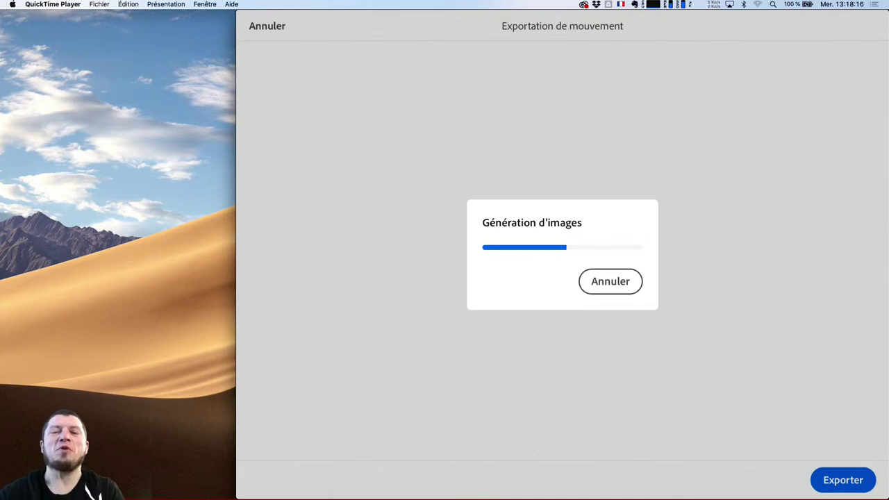
- Move the mirrored tablet window aside to free up the desktop and switch to Adobe XD
mouse_move(446, 121)
left_click_drag(528, 13, 683, 25)
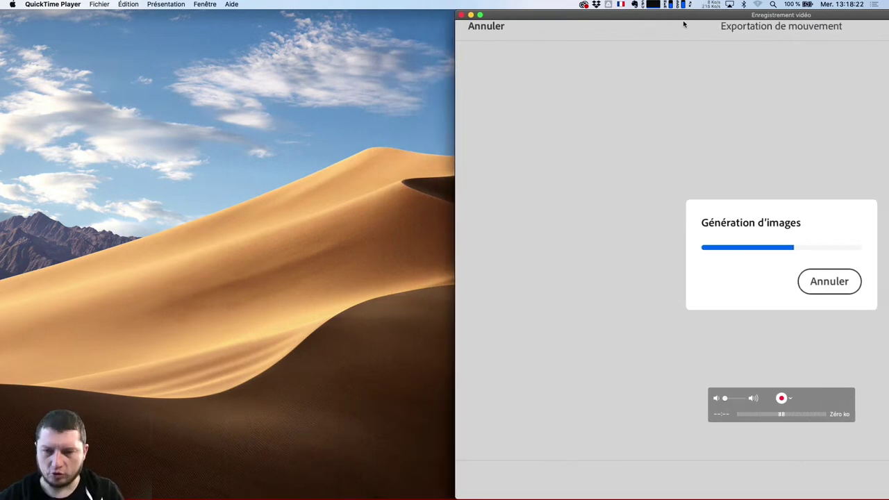
left_click(352, 234)
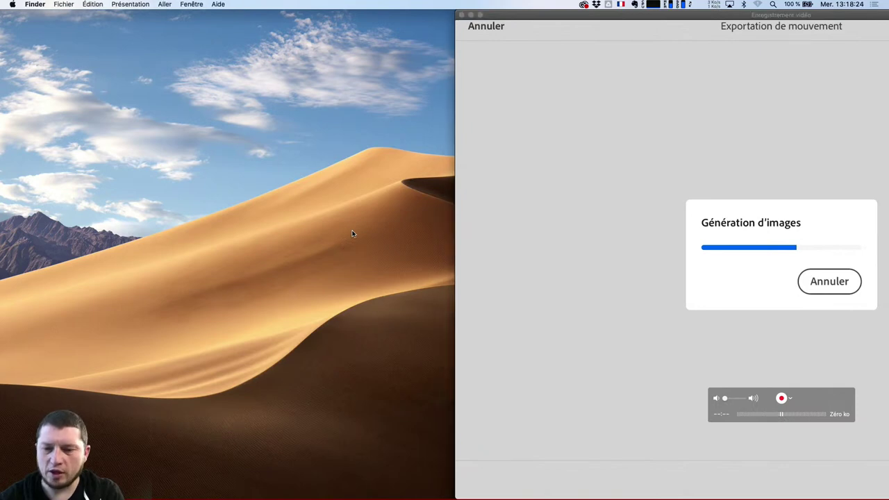
left_click(586, 232)
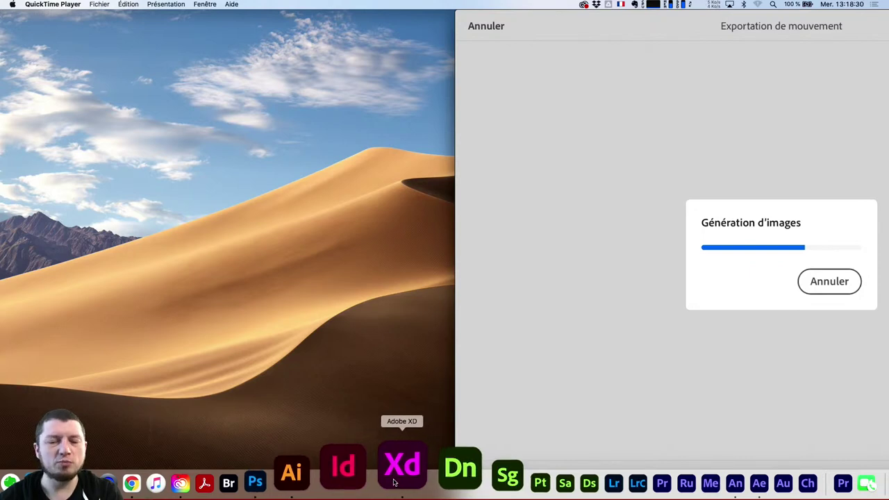
left_click(394, 481)
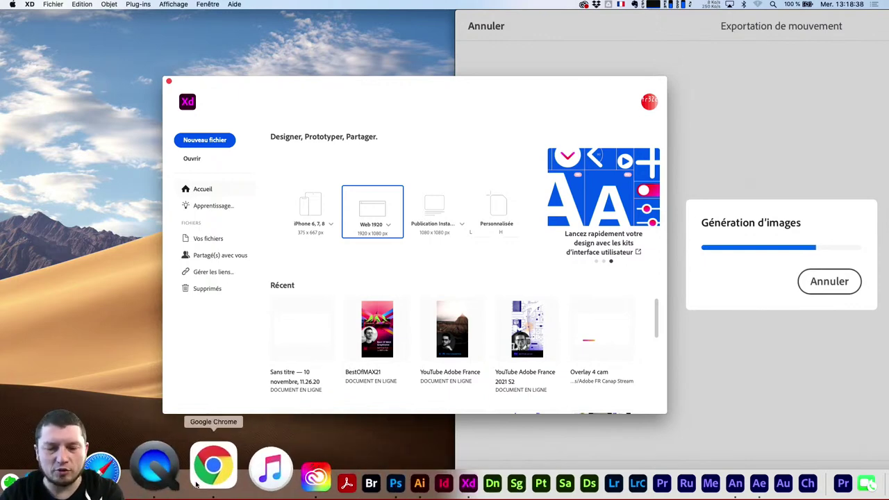
- Switch to Chrome, load Behance's French live page in a new tab and open the After Effects + Lottie web animation masterclass replay
left_click(205, 479)
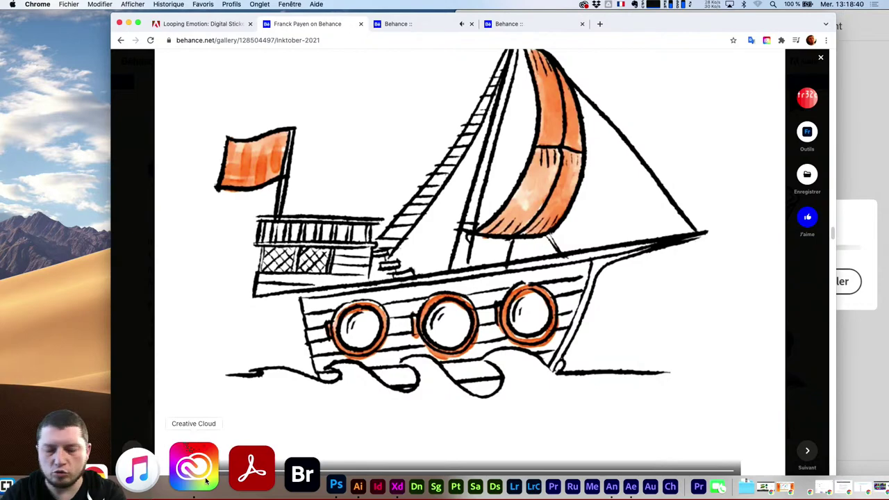
key("super+t")
type("behance.net/live/fr")
key("Return")
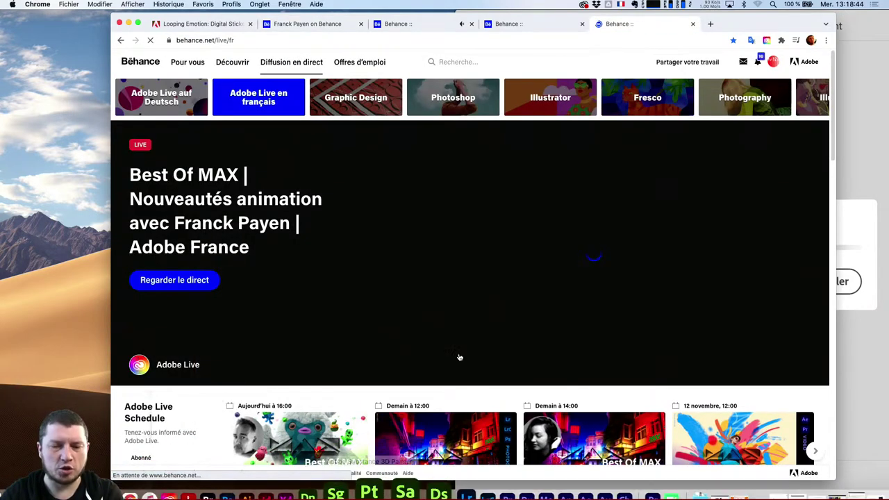
scroll(510, 361, "down", 15)
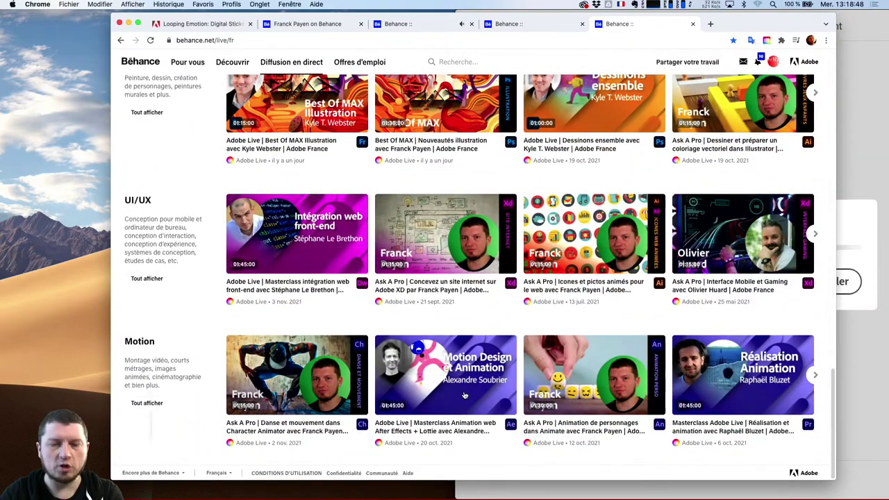
left_click(423, 370)
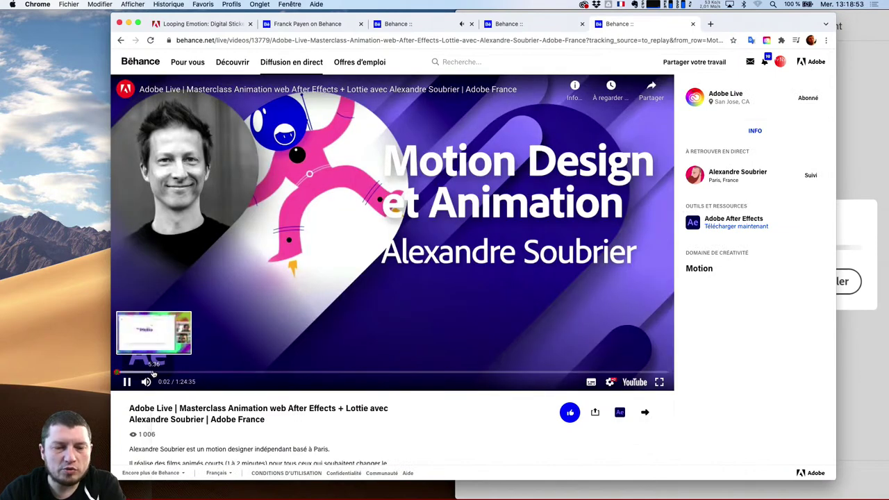
- Skim the masterclass replay from its opening to about 1:20:00, examining the portfolio site, Lottie documentation and After Effects export passages
left_click(153, 373)
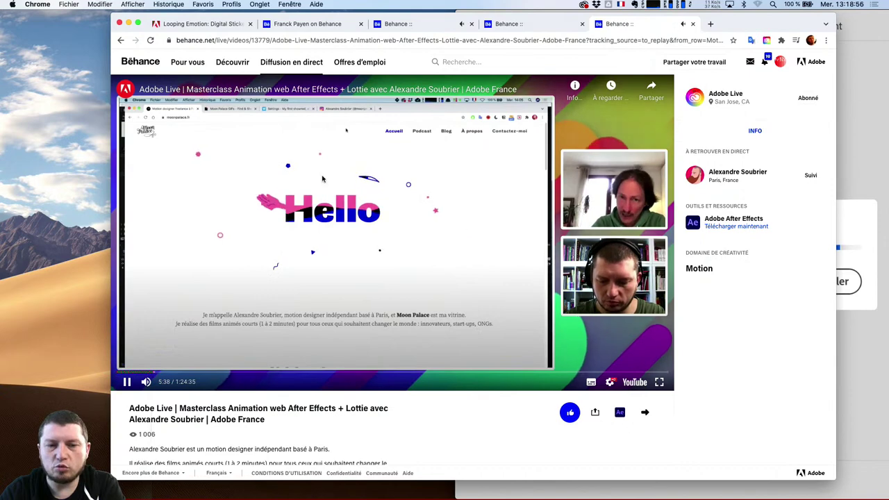
left_click(176, 373)
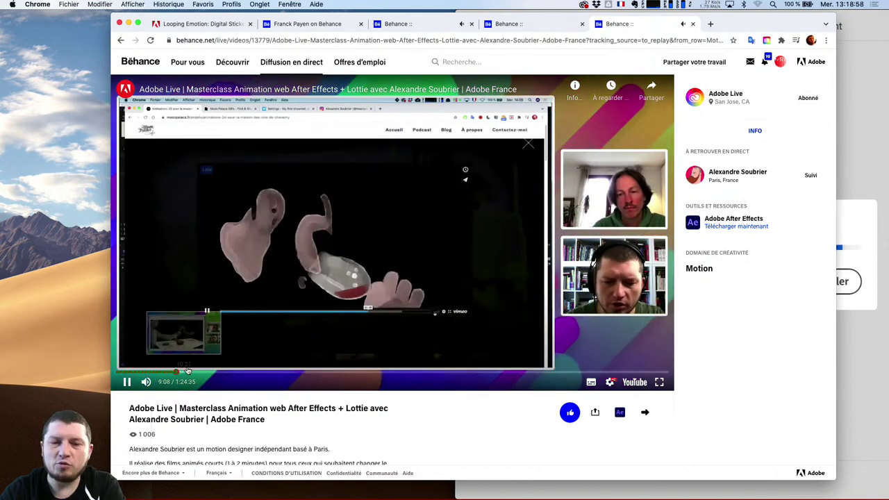
left_click(226, 372)
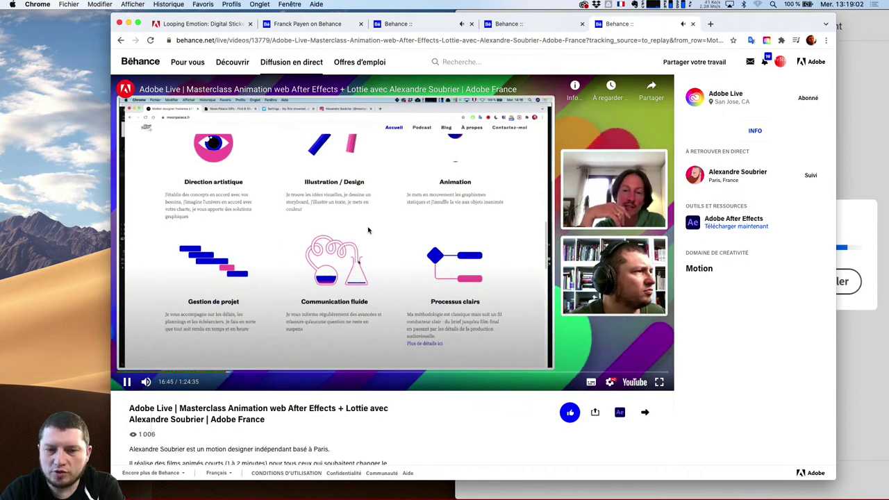
left_click(251, 372)
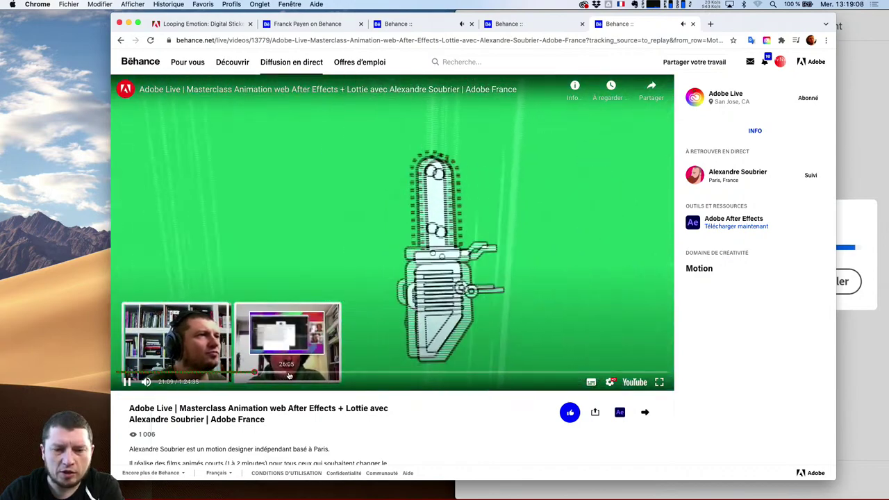
left_click(321, 373)
left_click(347, 372)
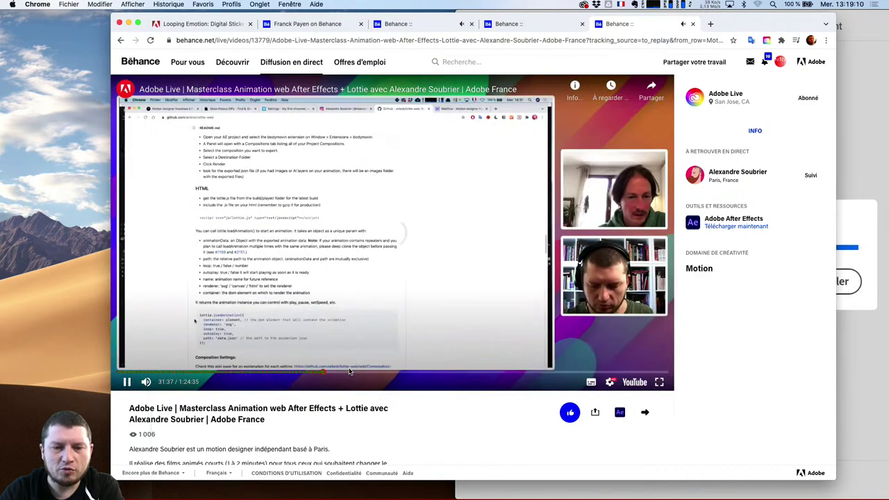
left_click(334, 373)
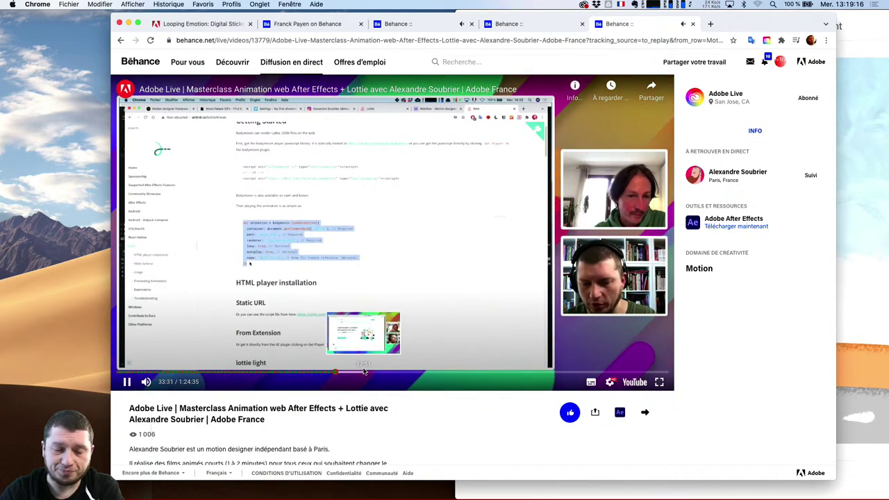
left_click(367, 373)
left_click(380, 372)
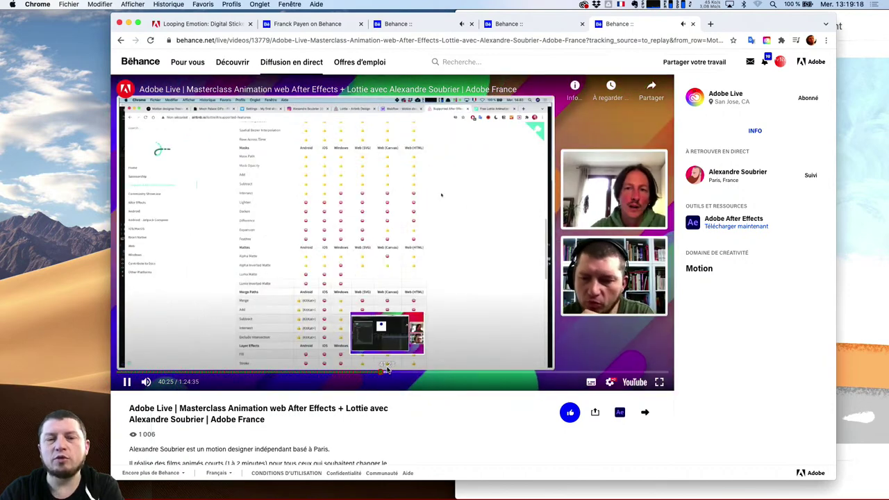
left_click(390, 372)
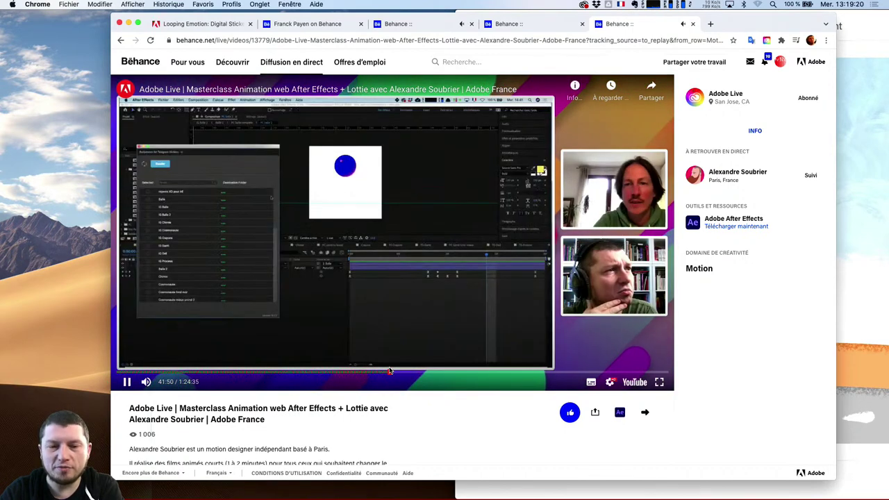
left_click(402, 373)
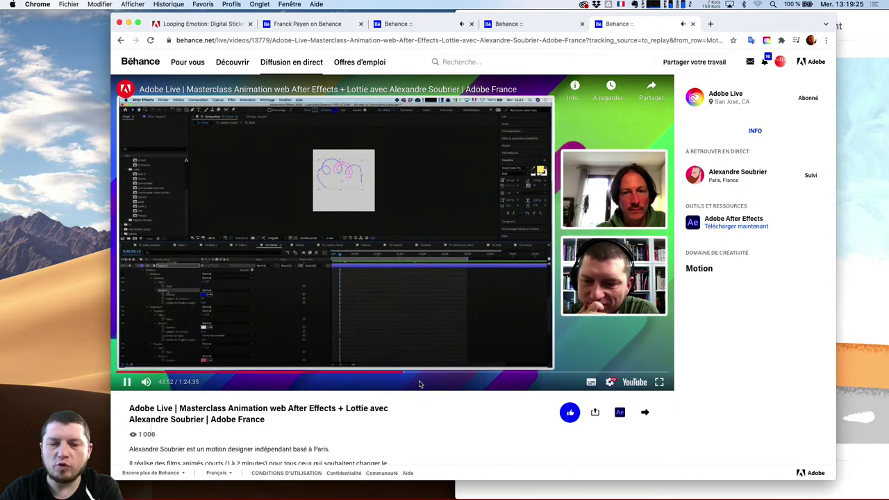
left_click(421, 372)
left_click(443, 371)
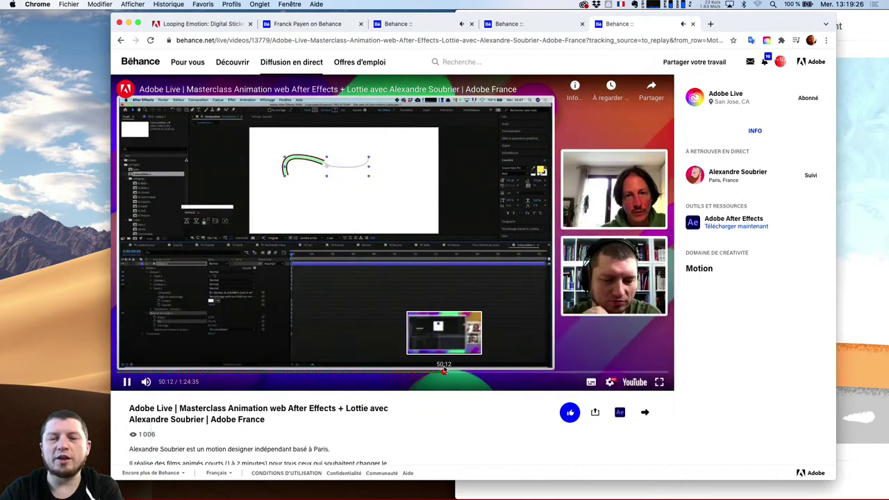
left_click(461, 372)
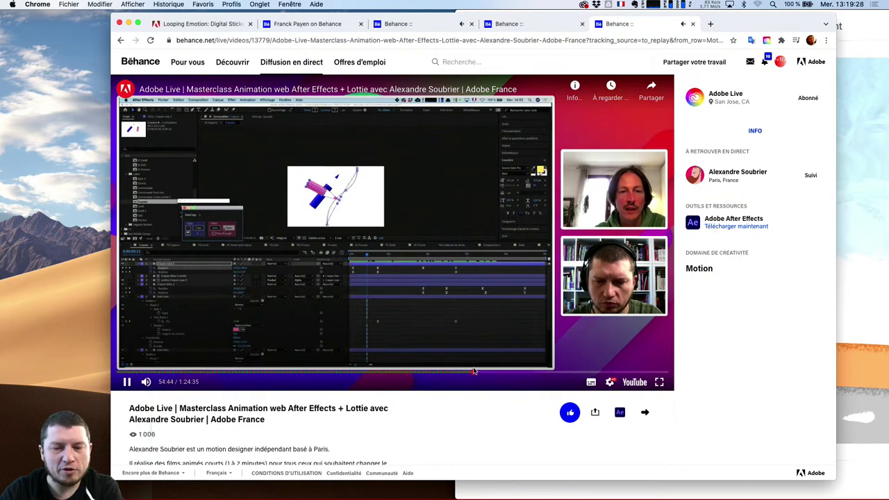
left_click(475, 373)
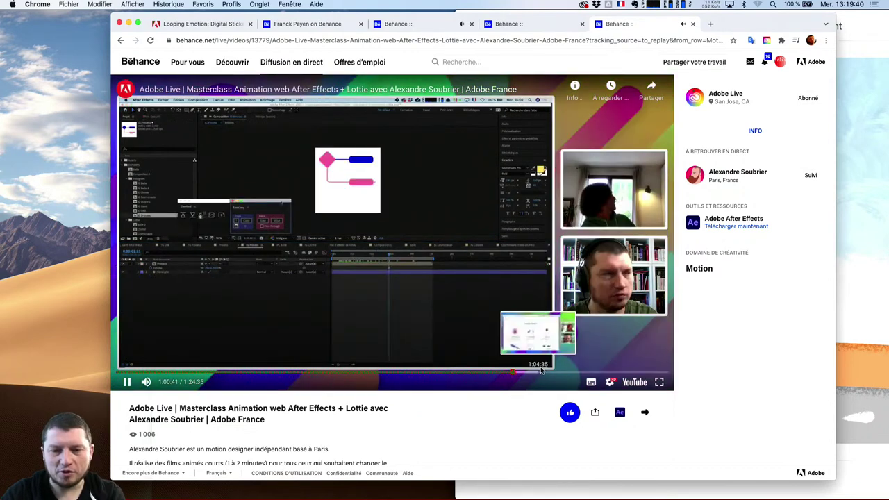
left_click(571, 373)
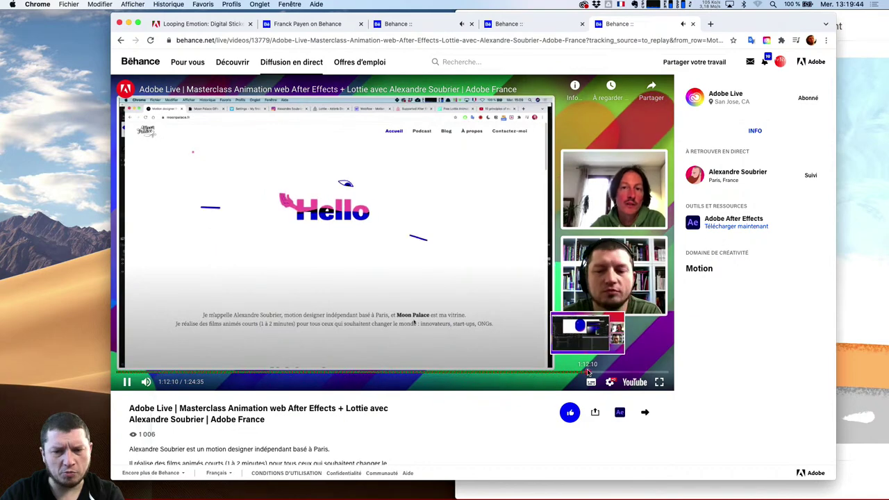
left_click(587, 373)
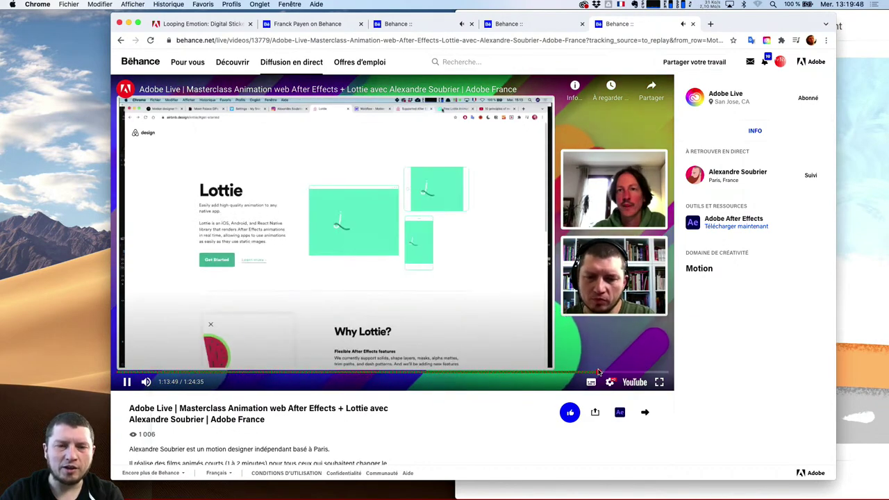
left_click(623, 373)
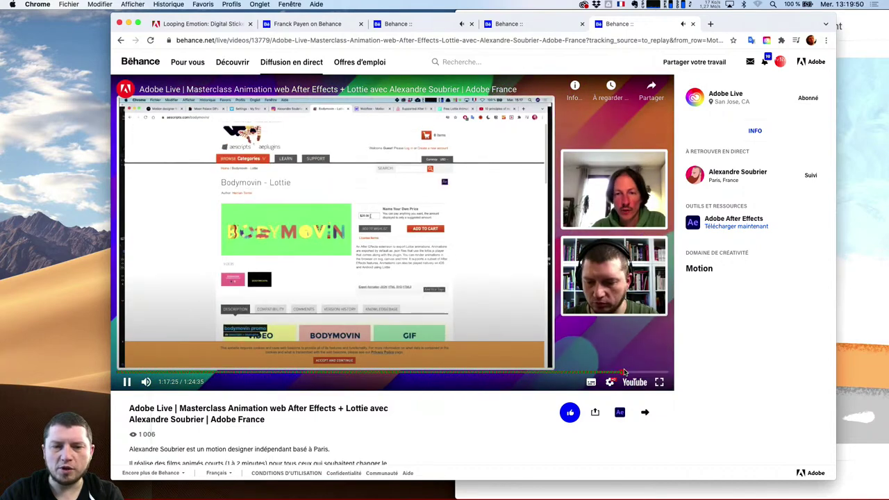
left_click(640, 373)
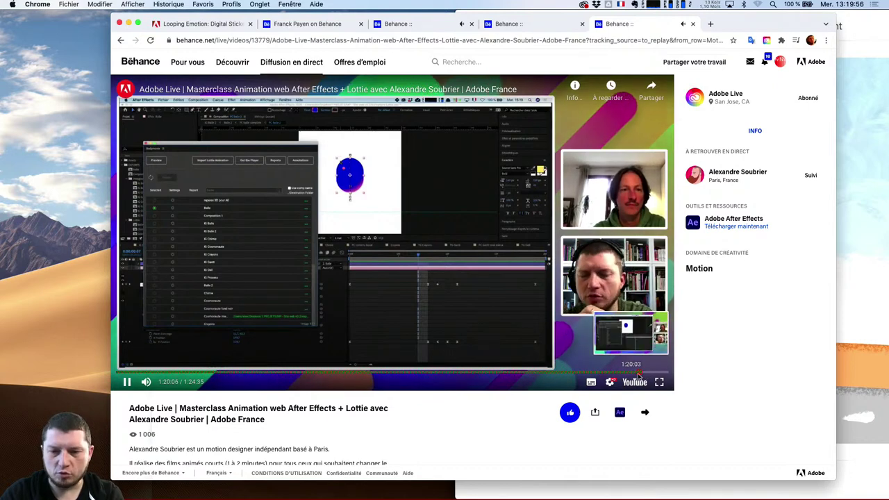
left_click(636, 374)
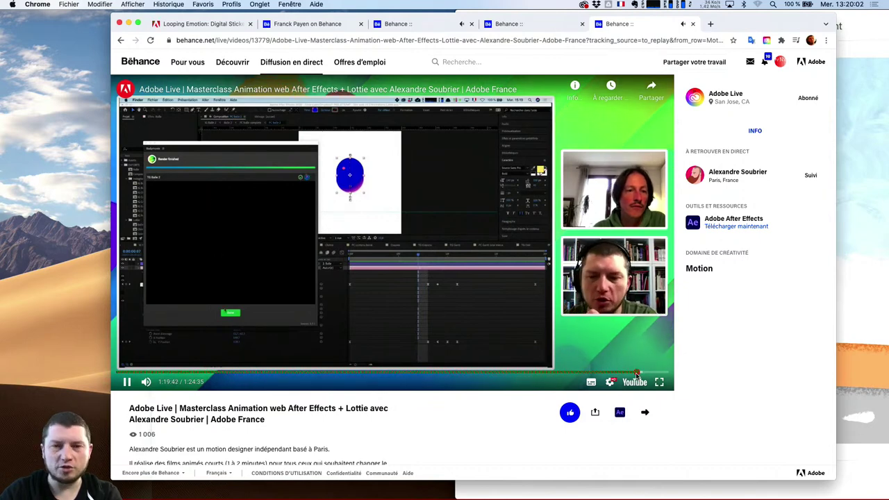
- Leave the browser and return to the Adobe XD home window with its recent documents
left_click(89, 248, "alt")
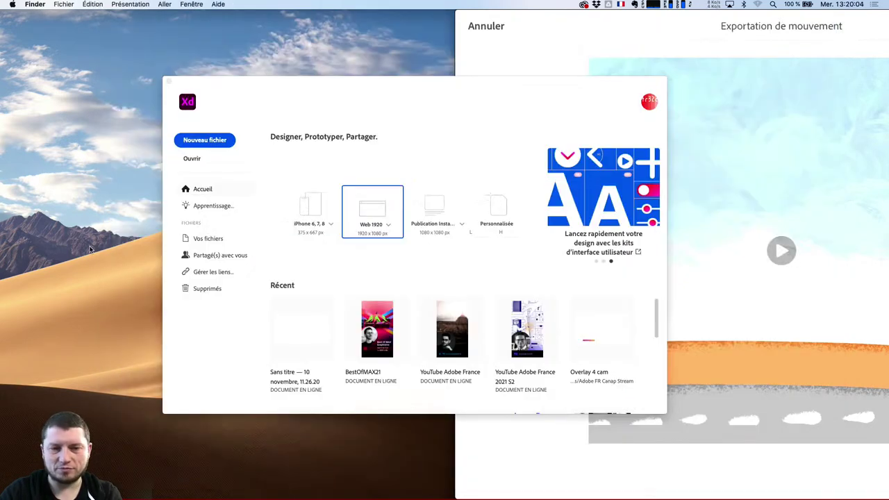
left_click(303, 317)
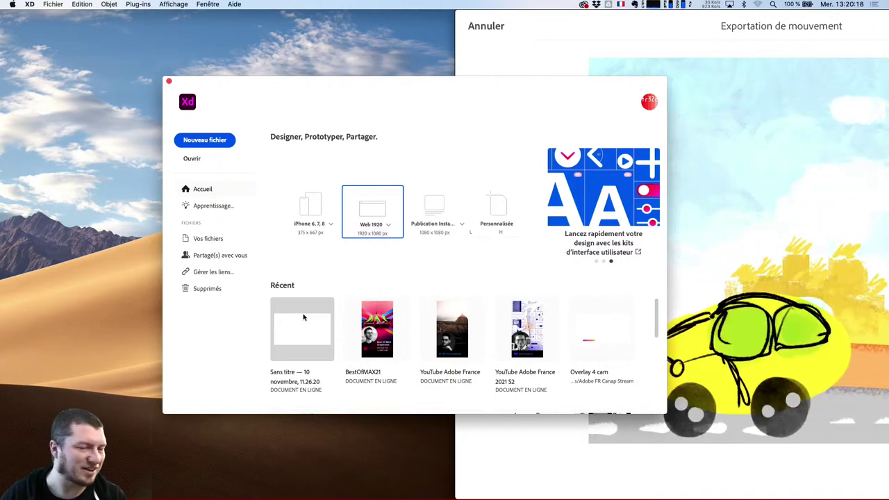
- Open the recent cloud document Sans titre — 10 novembre, 11.26.20 and reposition its window on the desktop
left_click(303, 324)
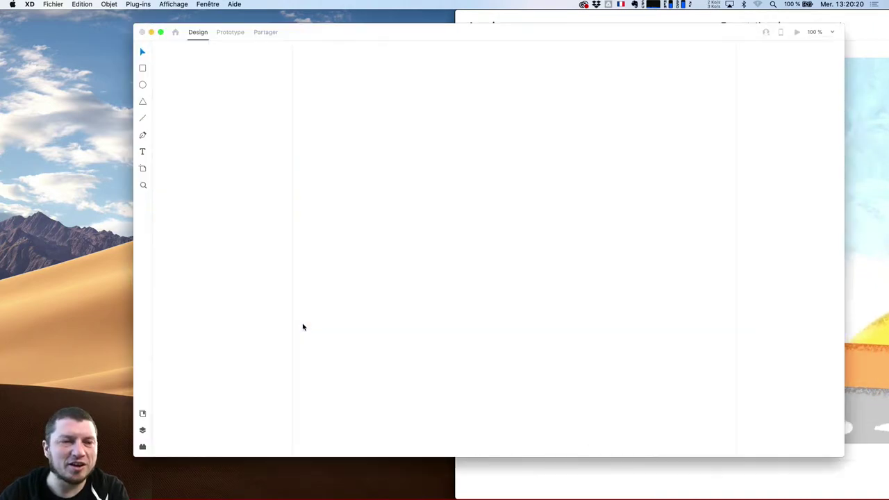
left_click_drag(546, 12, 451, 25)
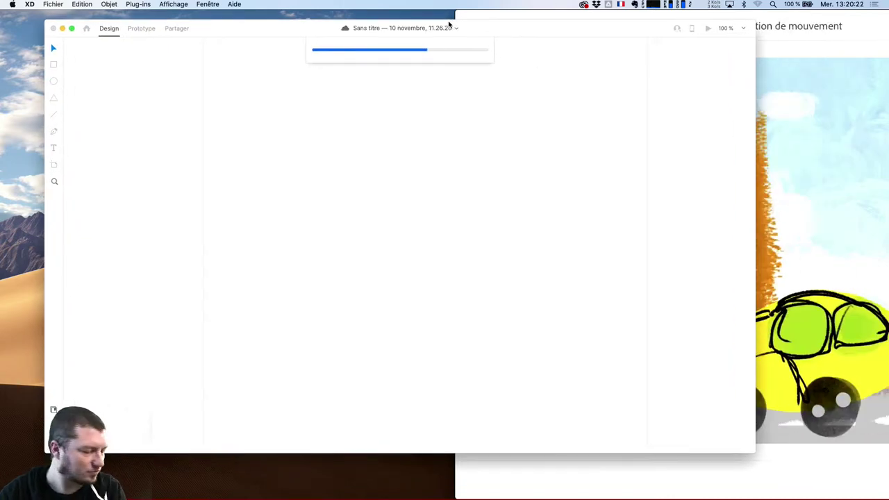
- Bring the mirrored tablet window fully into view, leave the Décor animé sharing screen and hide the mirror
left_click(815, 107)
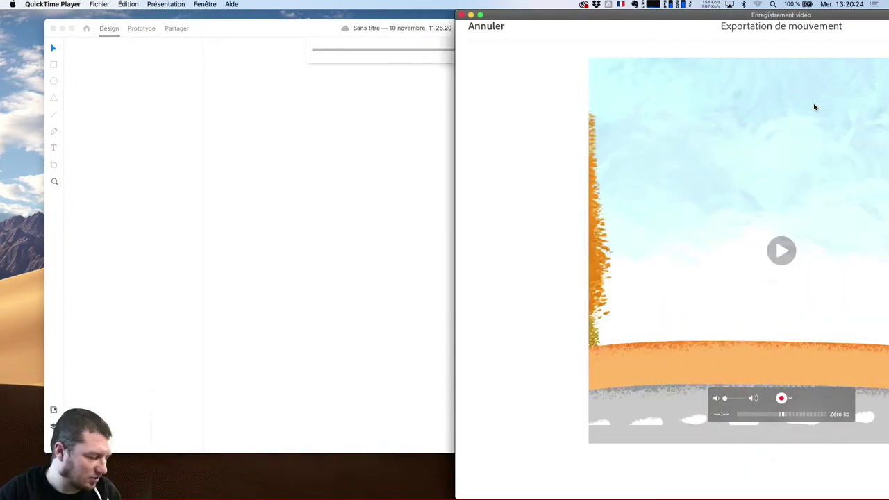
left_click_drag(822, 7, 566, 9)
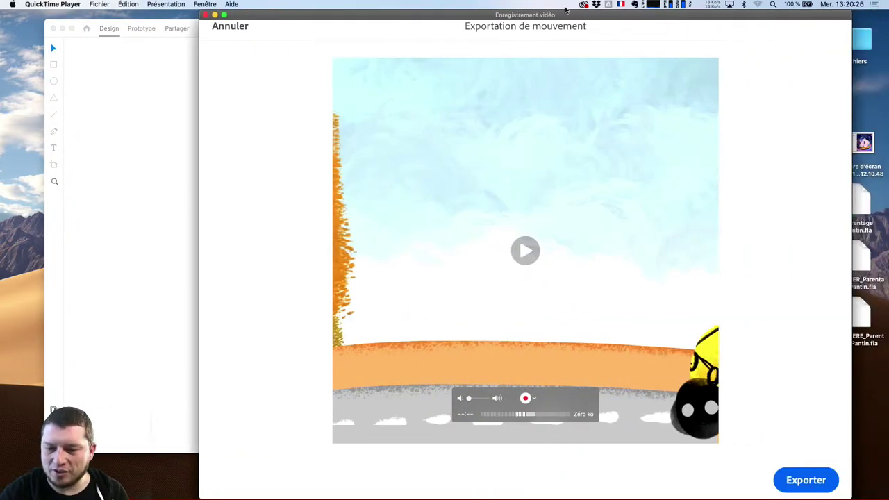
key("Return")
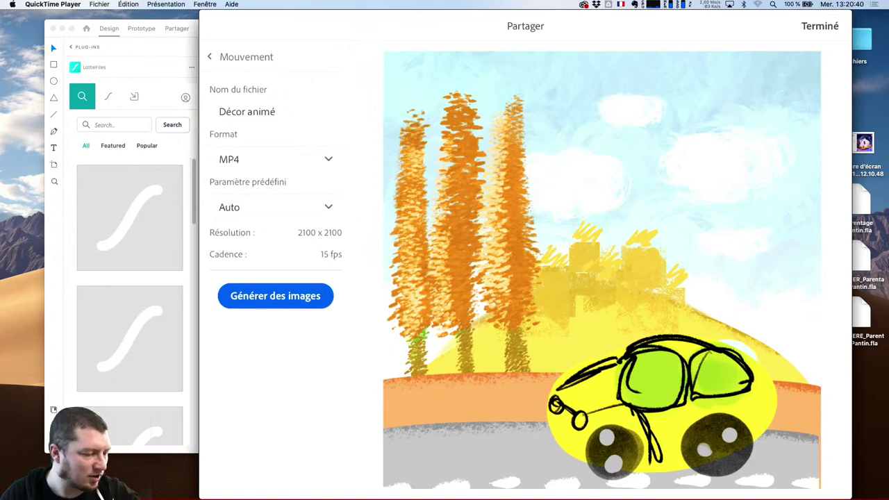
left_click(827, 25)
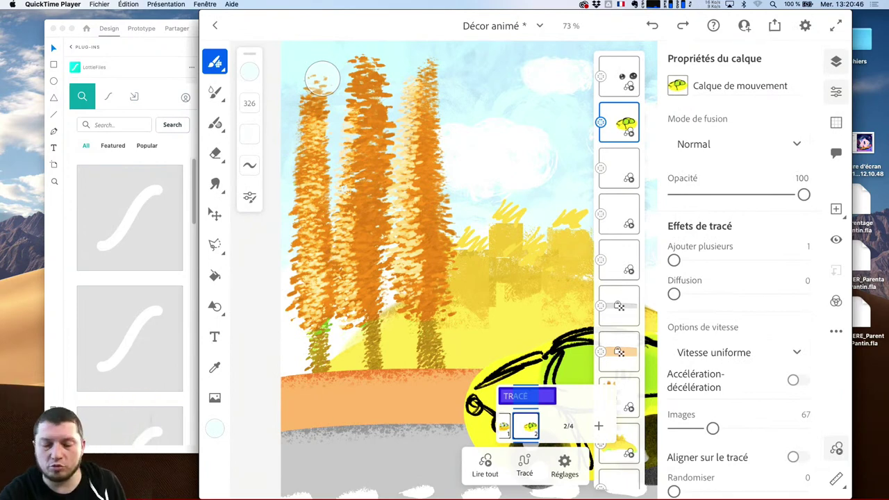
key("super+h")
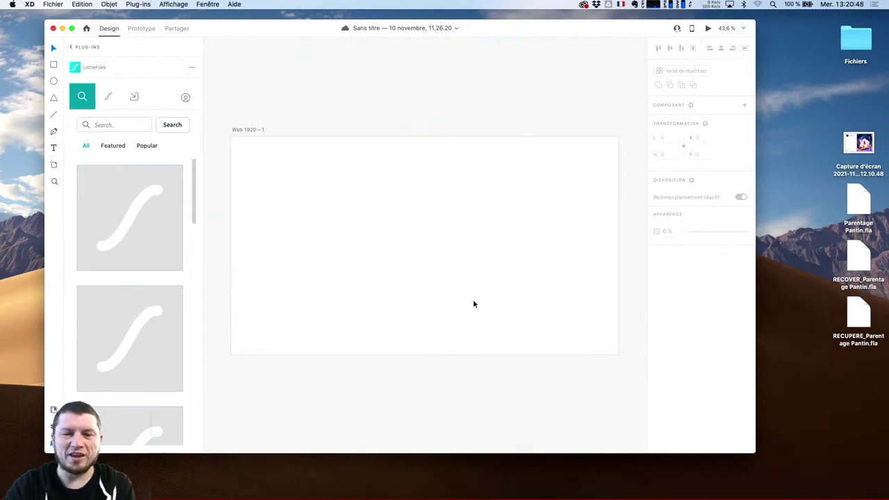
- Leave the LottieFiles plug-in, close the plug-ins list and shift the document window slightly to clear the workspace
left_click(455, 276)
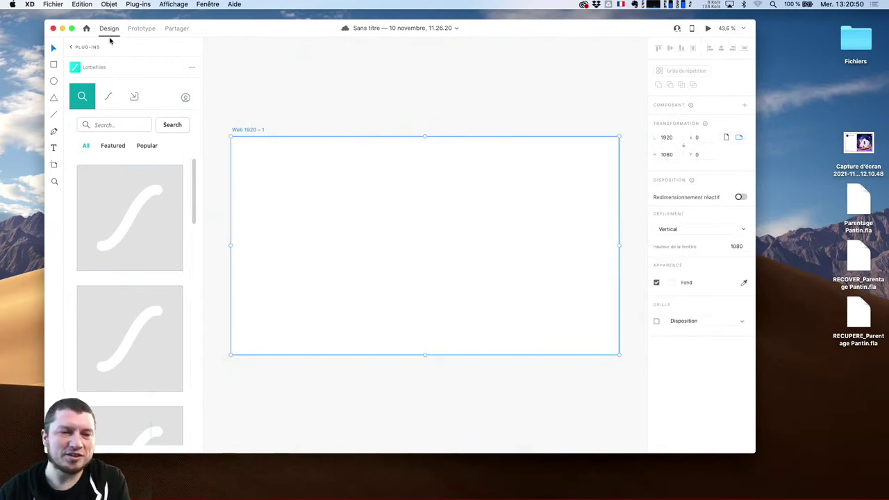
left_click(70, 46)
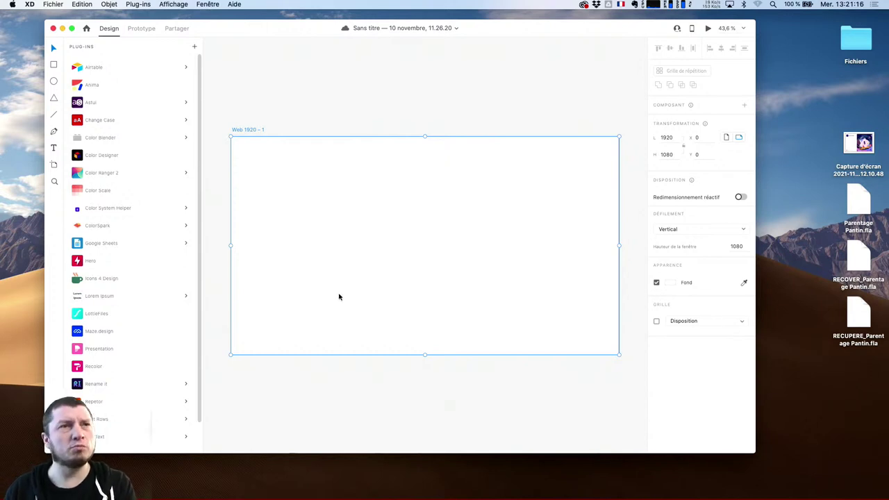
left_click(446, 380)
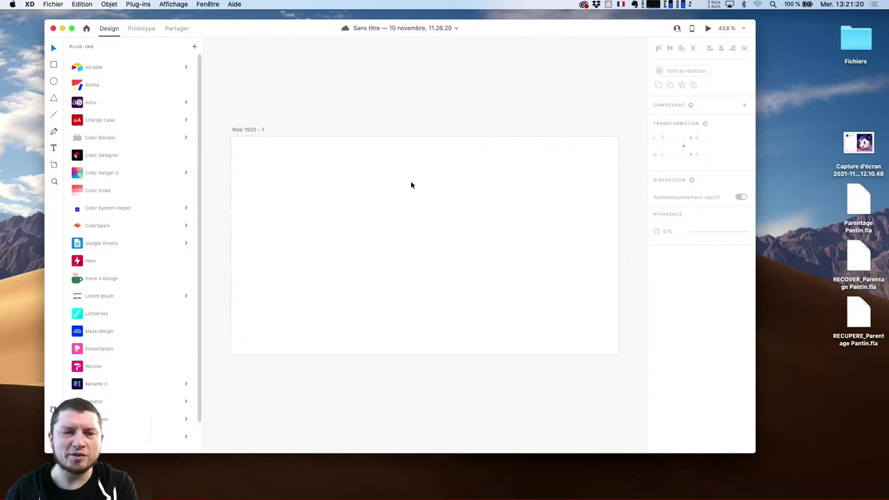
left_click(51, 43)
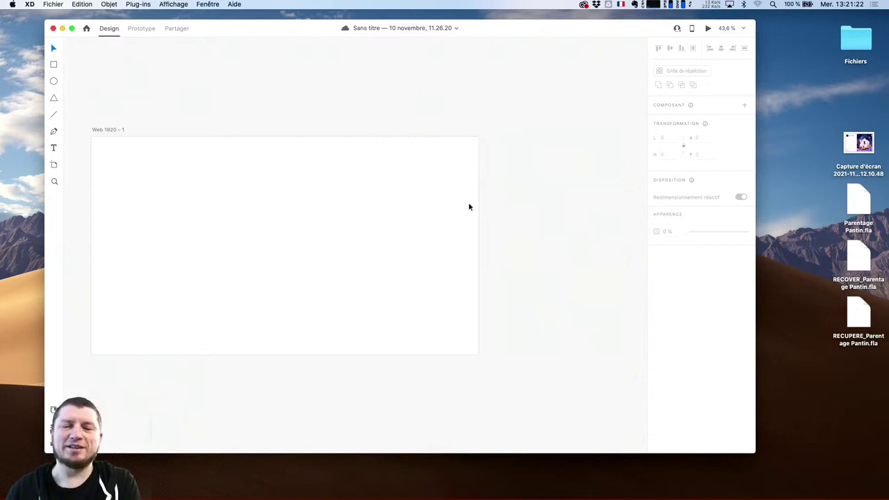
mouse_move(505, 28)
left_mouse_down()
mouse_move(507, 20)
mouse_move(506, 34)
left_mouse_up()
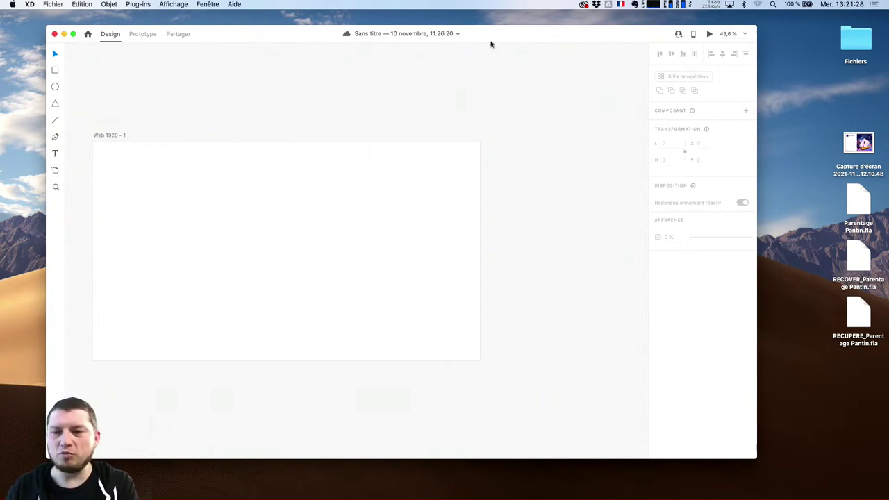
- Switch to Finder, open a new window and show the Motion Plus Design 2021 folder
left_click(792, 106)
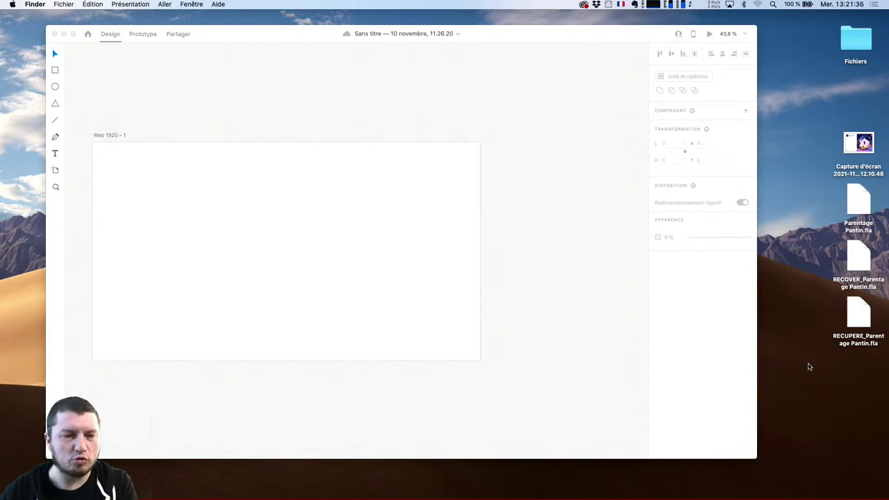
key("super+n")
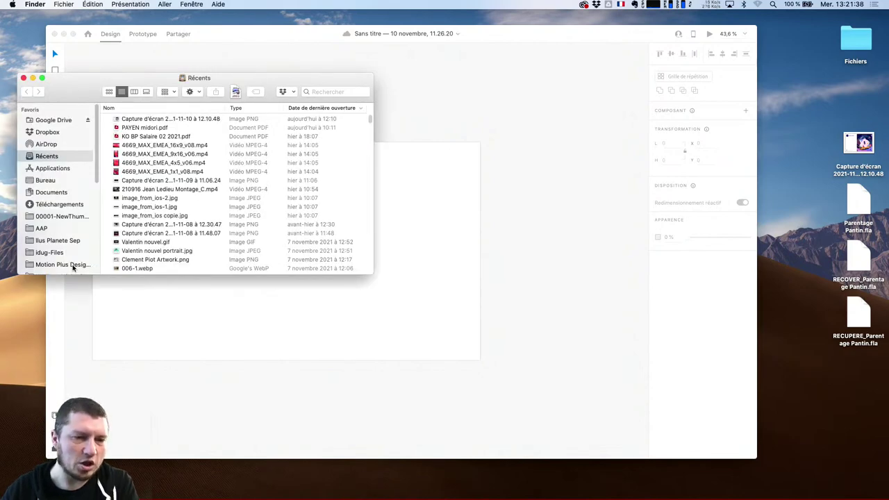
left_click(62, 265)
scroll(66, 247, "down", 1)
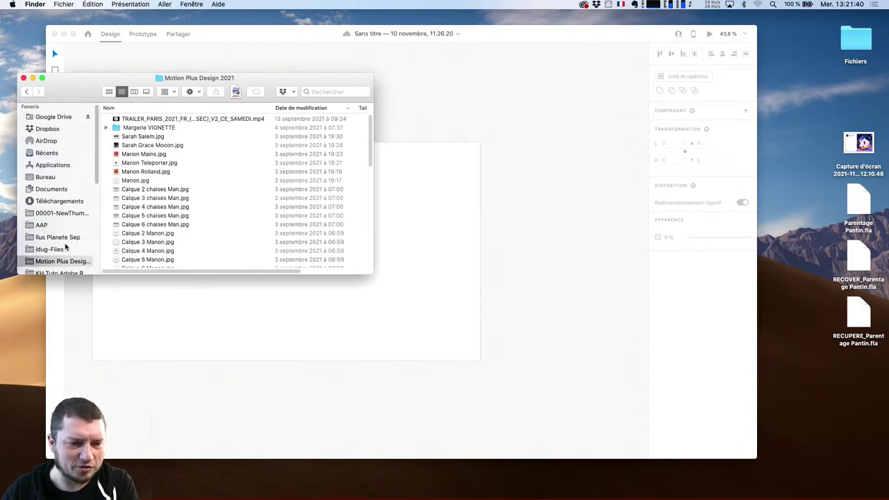
scroll(66, 246, "down", 3)
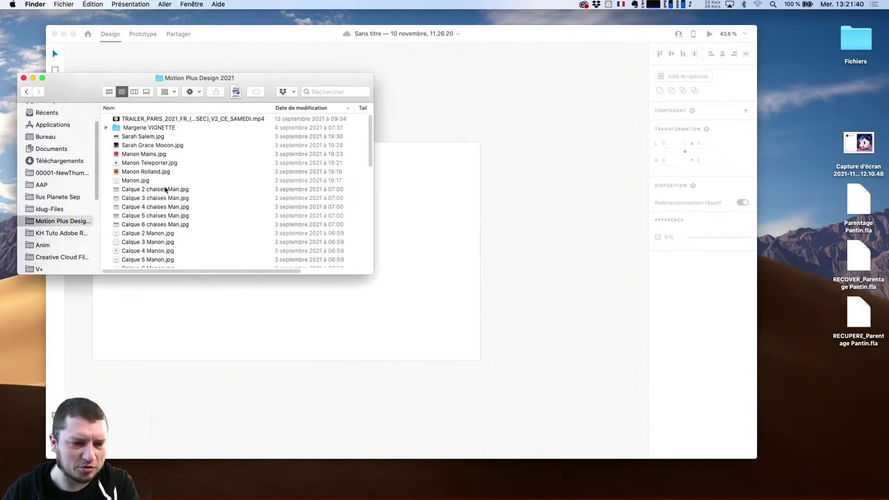
- Go up to the enclosing YT21 folder and open the Rendus MPD21 folder within MPD21 Montages
left_click(226, 180)
key("super+Up")
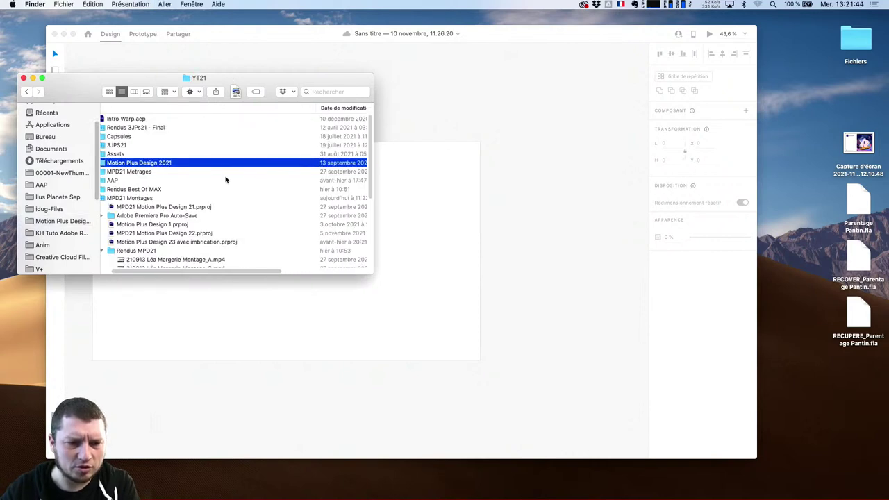
key("Down")
key("Down")
key("Down")
key("Down")
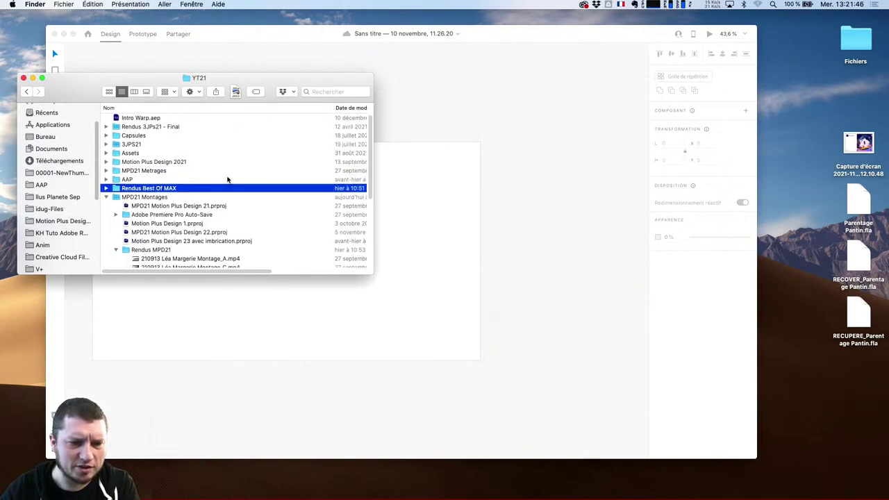
key("Down")
key("Down")
key("Down")
key("Down")
key("Down")
key("Down")
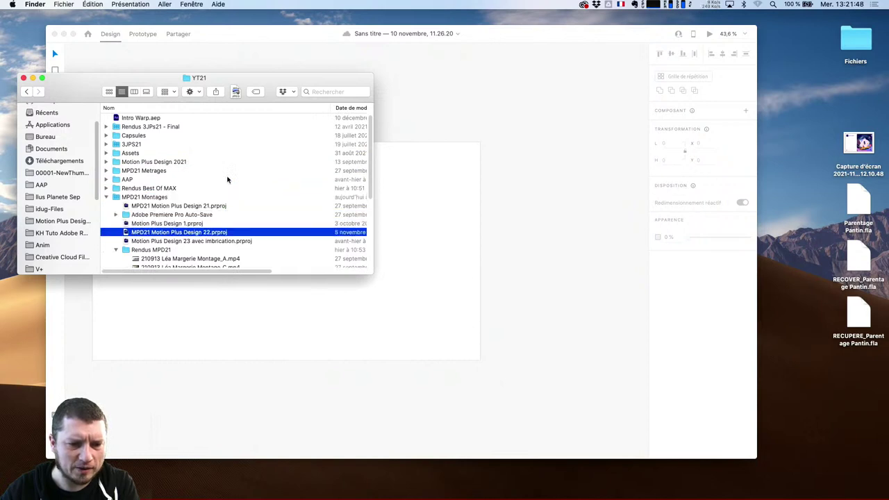
key("super+Down")
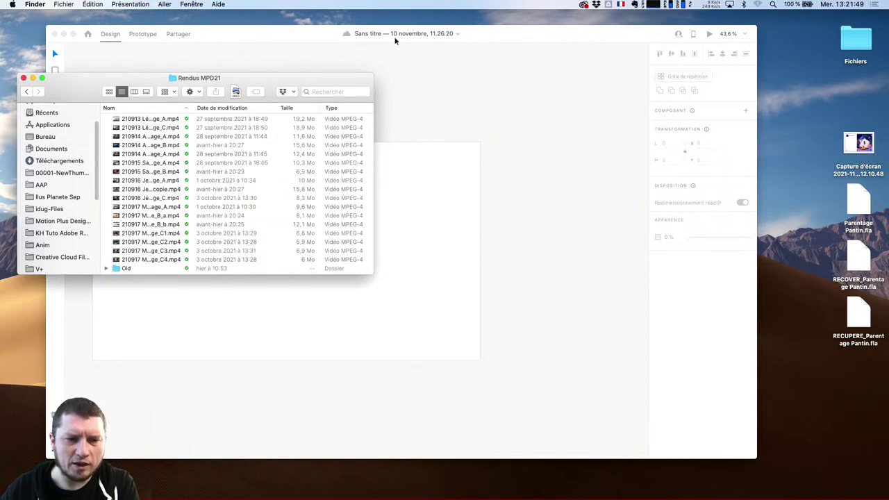
- Widen the file name column and preview the 210913 Montage_C video
left_click(177, 131)
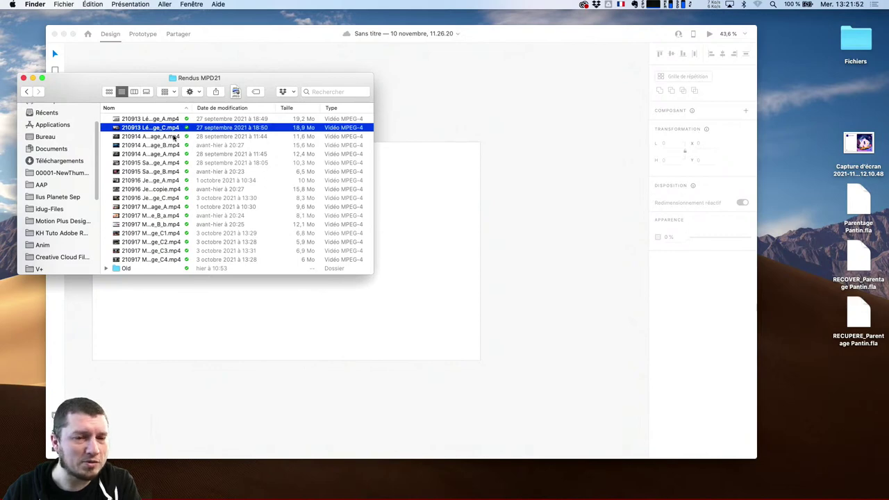
left_click_drag(193, 112, 256, 111)
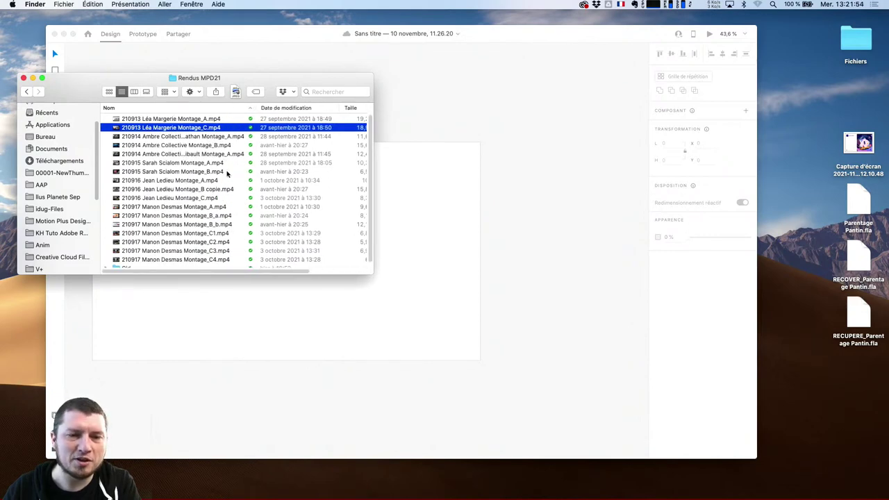
key("space")
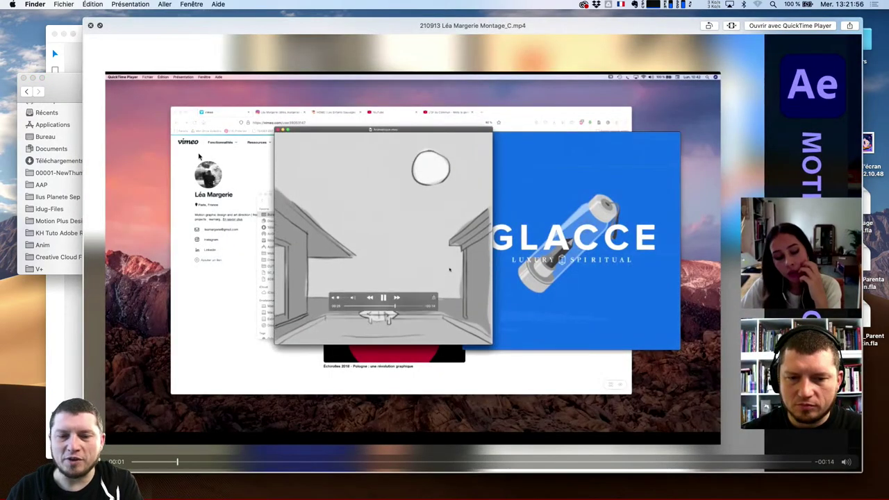
key("space")
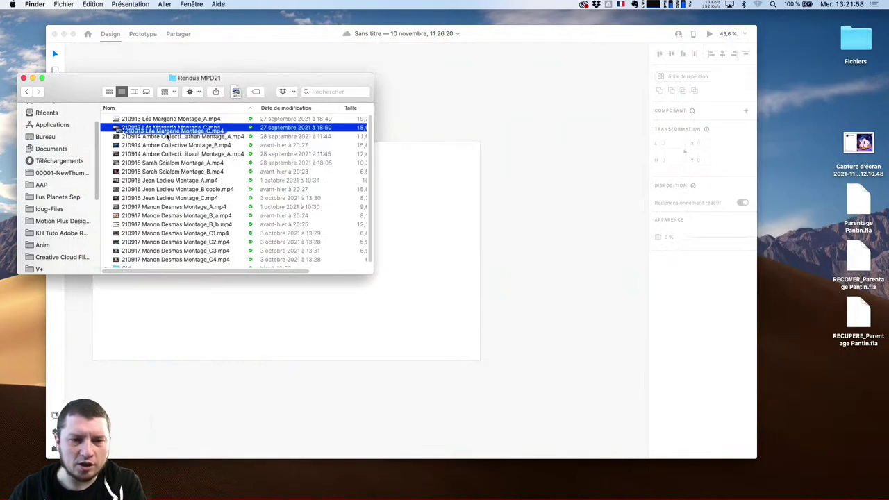
left_click_drag(161, 129, 226, 137)
- Preview the 210915 Montage_B video further down the Rendus MPD21 list
scroll(204, 173, "down", 2)
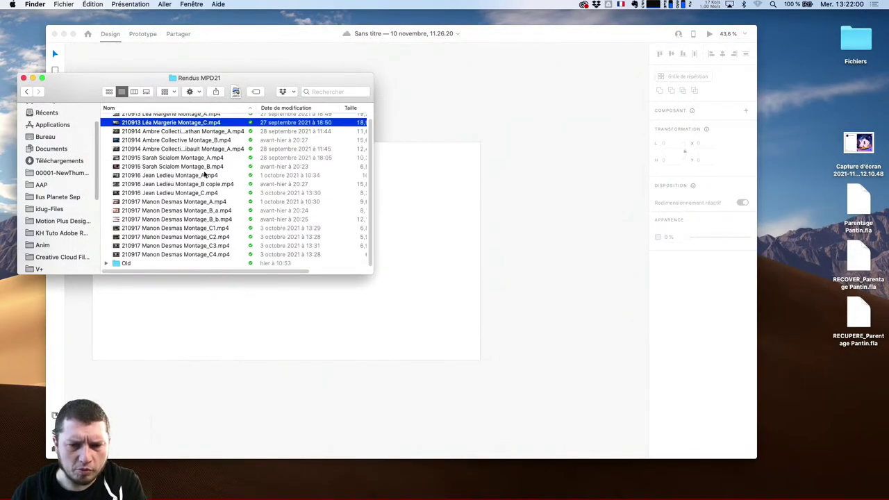
left_click(202, 167)
key("space")
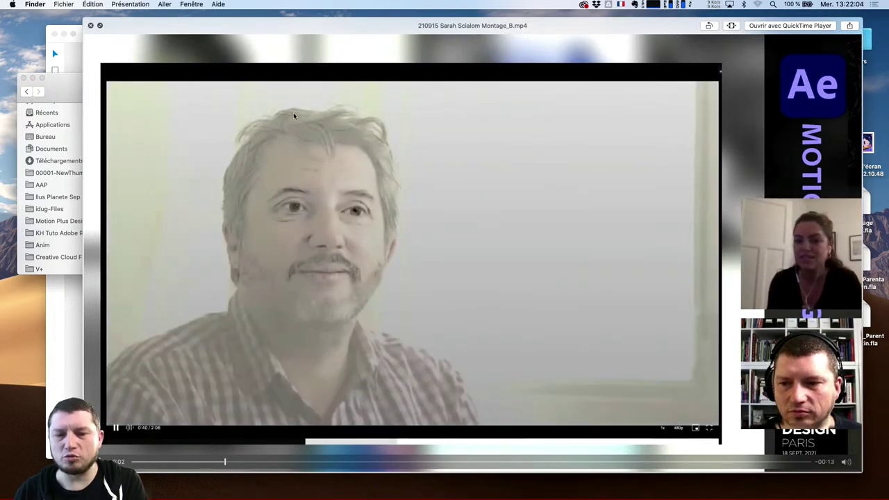
key("space")
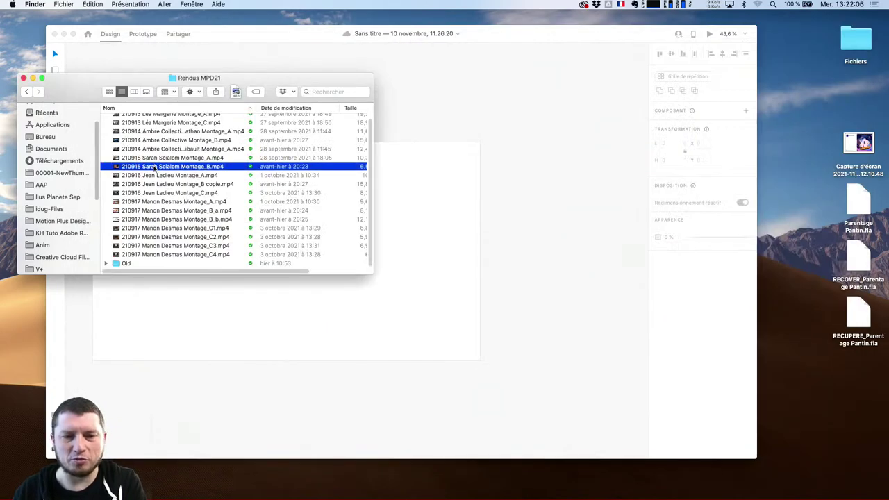
- Import the 210915 Montage_B video into the XD document and scale it to about 816 × 459 inside the Web 1920 – 1 artboard
left_click_drag(155, 168, 522, 179)
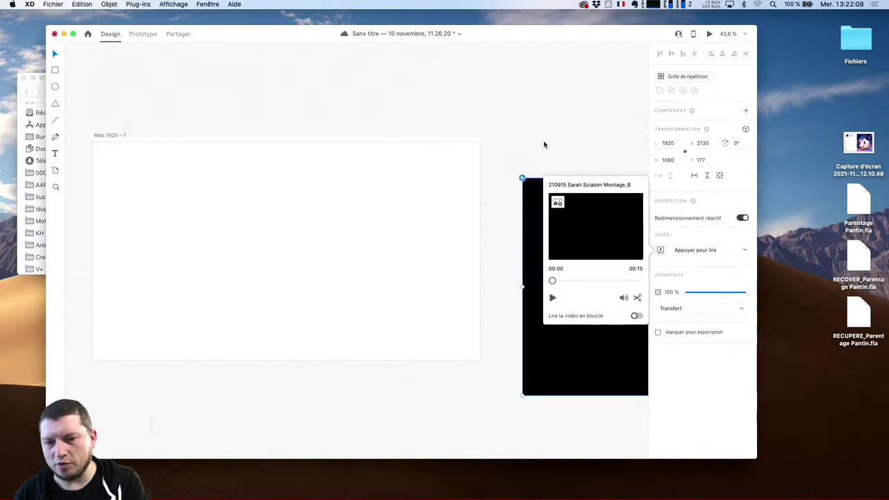
left_click_drag(528, 128, 203, 91)
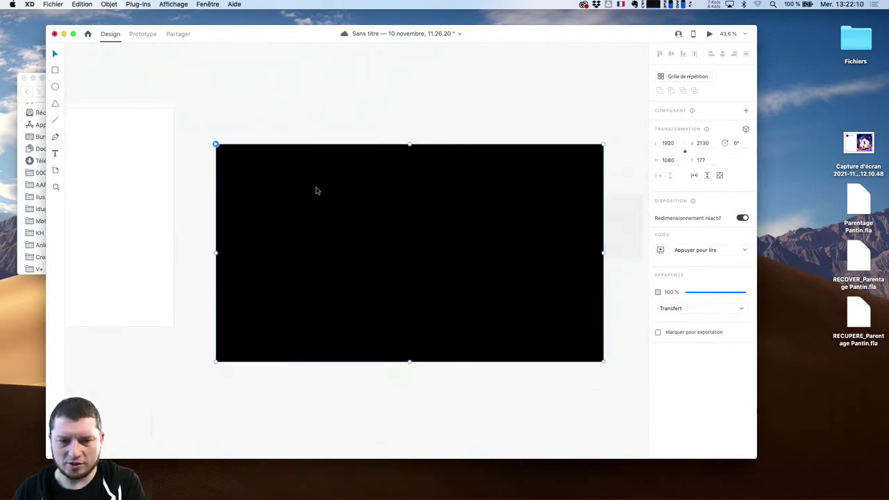
left_click_drag(300, 110, 459, 127)
left_click_drag(502, 213, 239, 182)
left_click_drag(469, 184, 701, 201)
left_click_drag(598, 218, 469, 207)
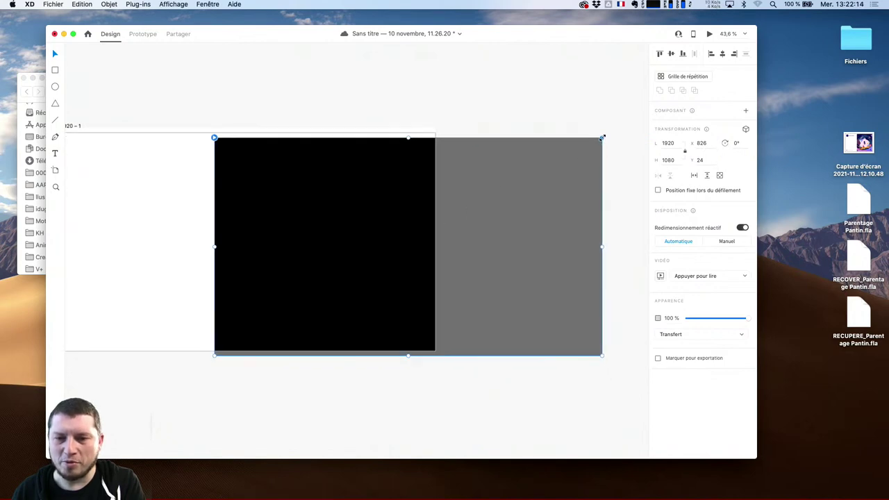
left_click_drag(602, 138, 304, 237)
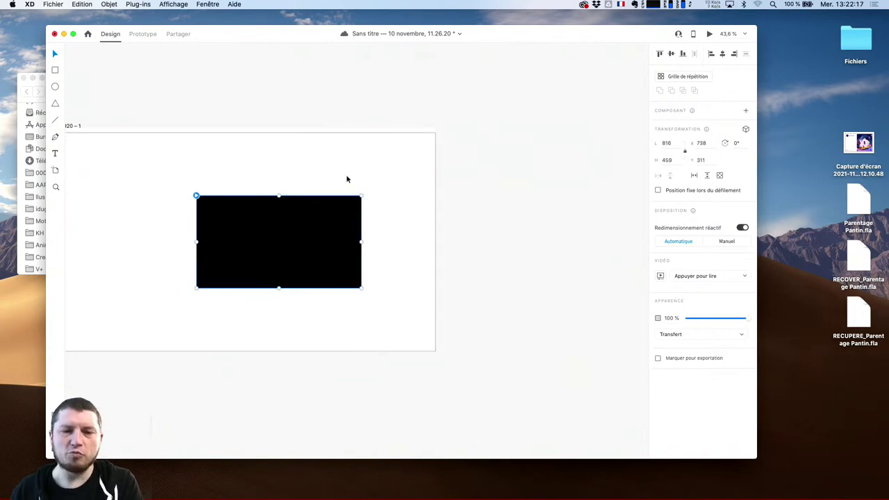
- Set the imported video's playback option to Pas de lecture and deselect it
left_click(692, 276)
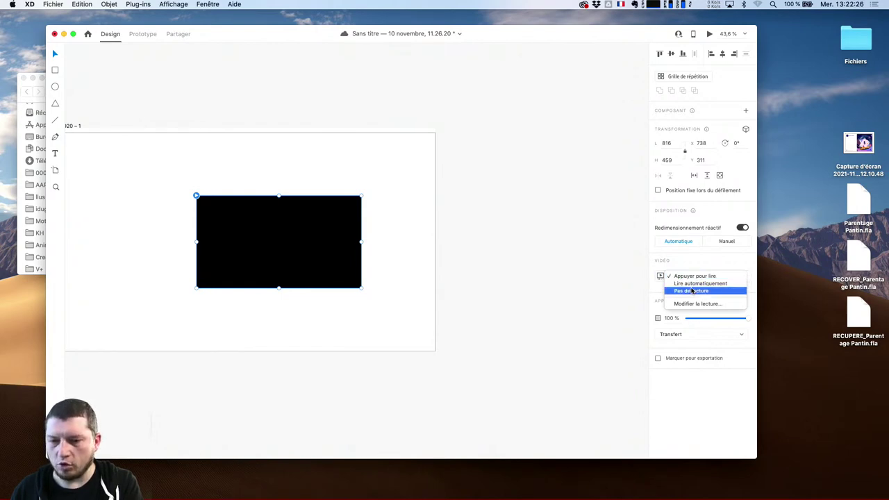
left_click(692, 291)
left_click(200, 129)
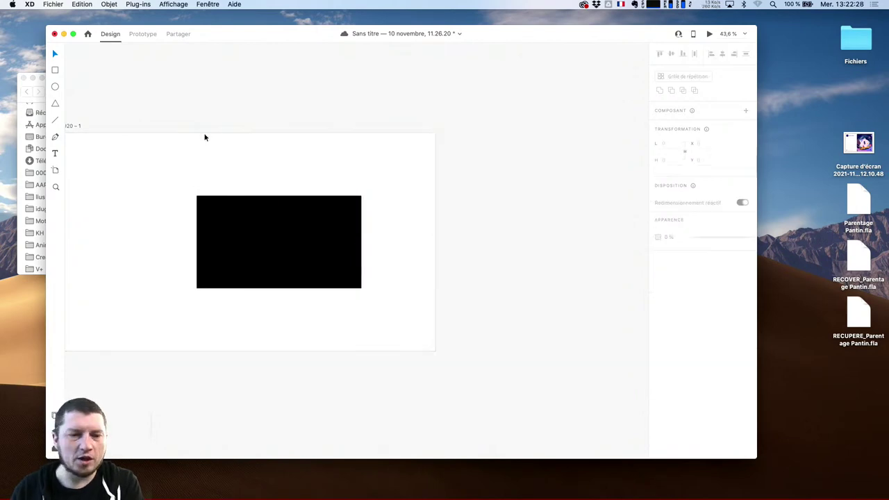
- Draw a white triangle about 193 × 140 over the middle of the video with the Polygon tool
left_click(57, 103)
left_click_drag(273, 230, 312, 257)
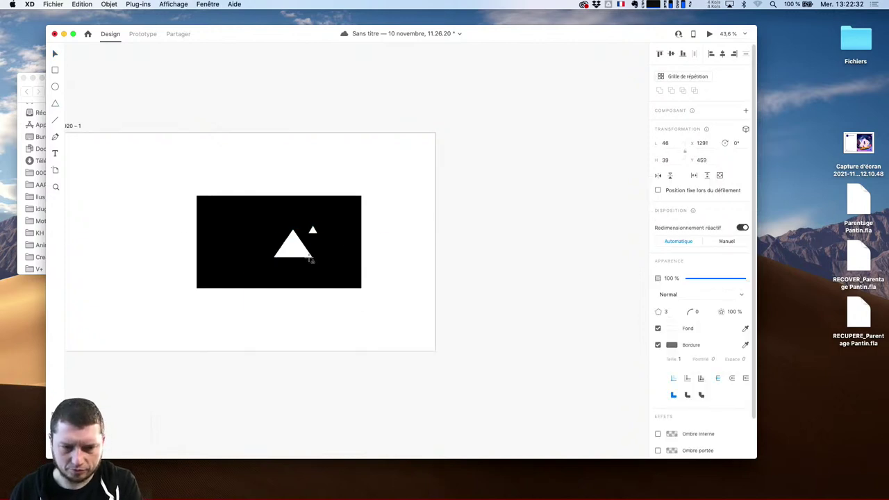
key("v")
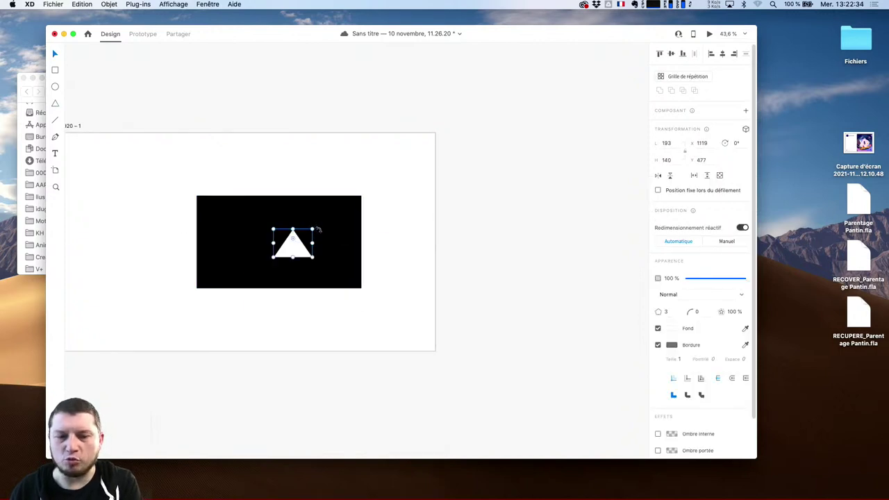
- Rotate the white triangle a quarter turn clockwise and centre it over the video as a play symbol
left_click_drag(318, 228, 303, 257)
left_click(144, 36)
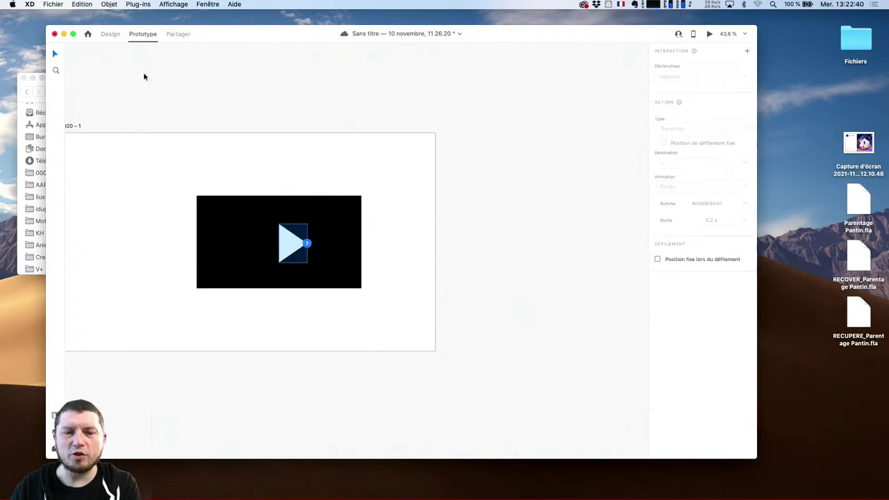
left_click_drag(306, 248, 290, 248)
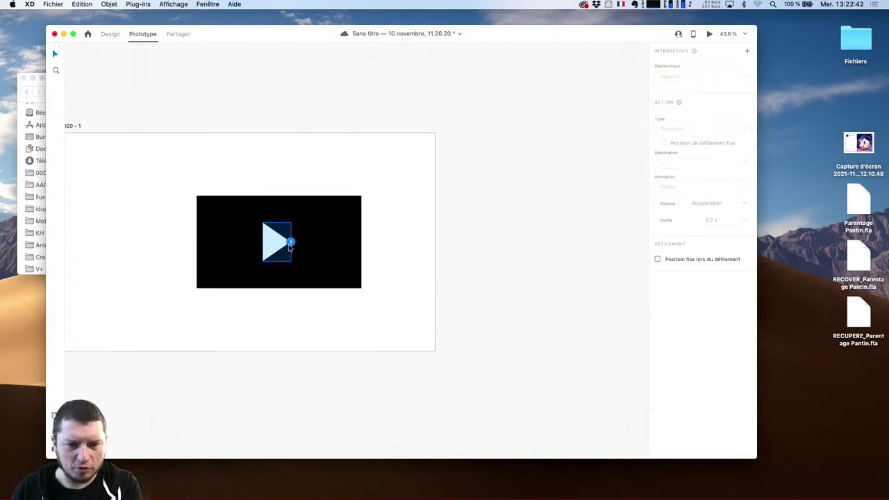
- Add an Appuyer interaction to the triangle and try Lecture vocale as its action type
left_click(289, 245)
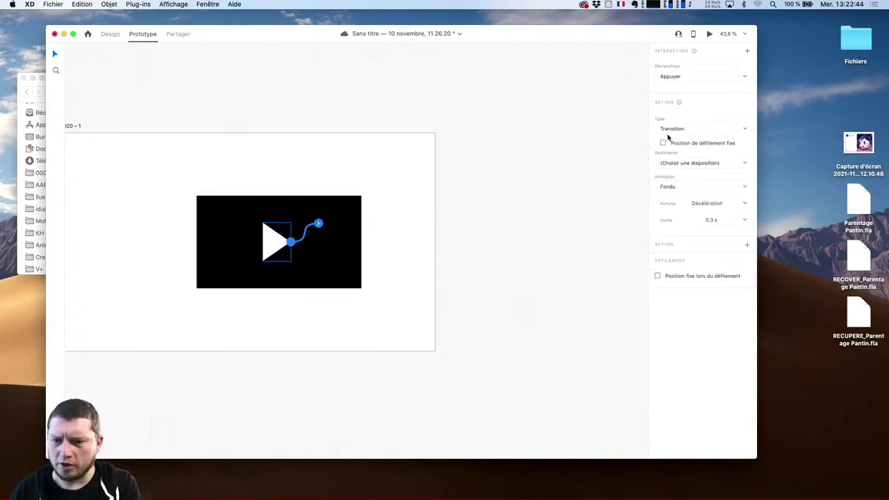
left_click(670, 131)
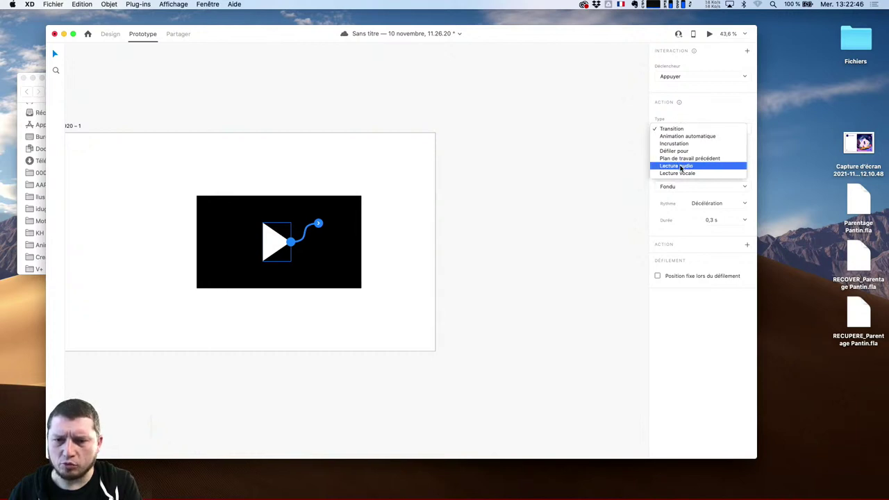
left_click(678, 173)
left_click(684, 131)
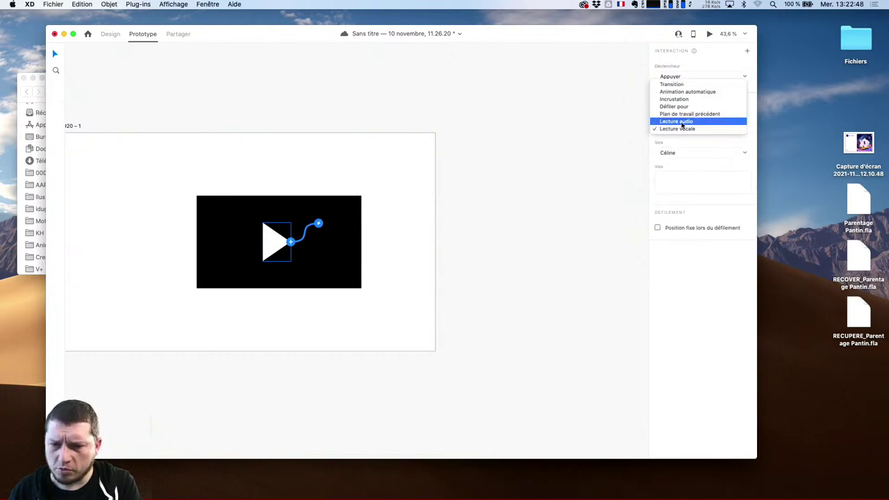
left_click(687, 129)
left_click(688, 130)
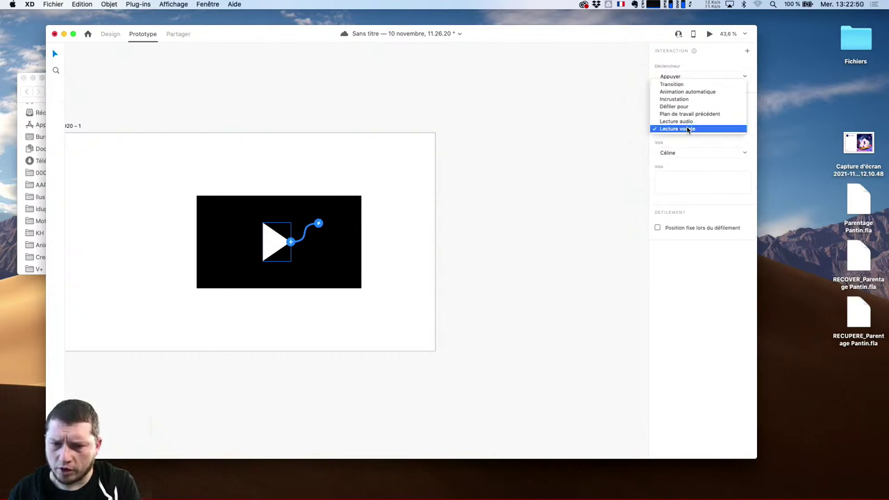
- Check the trigger and voice options of the triangle's interaction and try Lecture audio as its action type
left_click(699, 72)
left_click(701, 77)
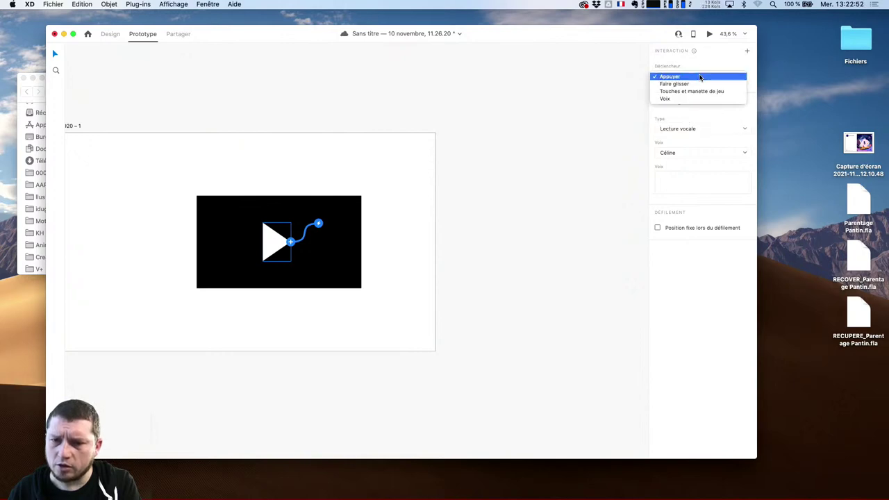
left_click(700, 78)
left_click(685, 131)
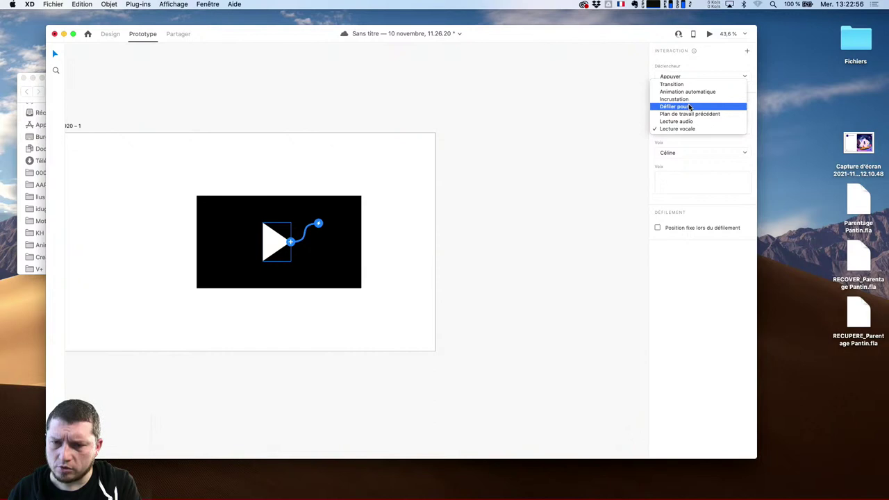
left_click(688, 148)
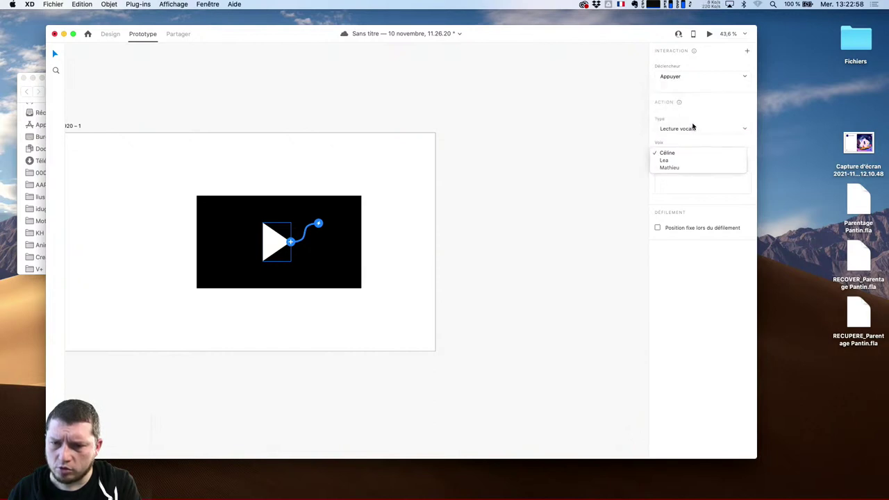
left_click(692, 127)
left_click(693, 123)
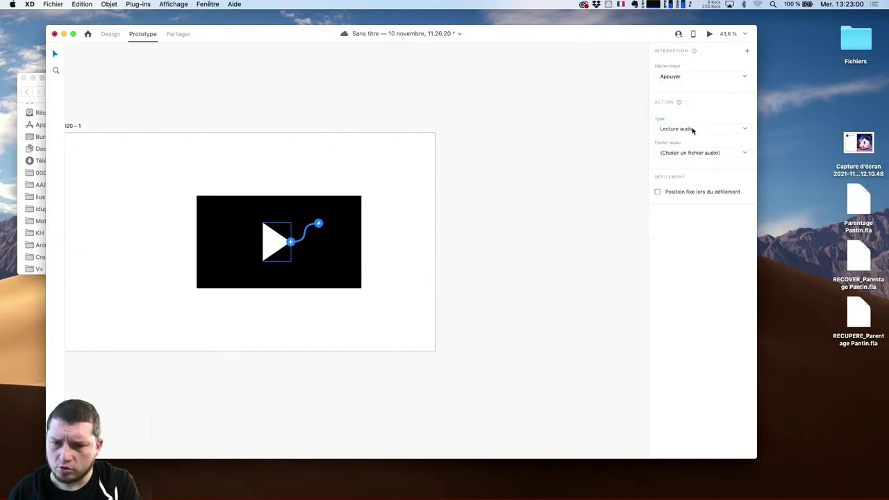
left_click(692, 130)
left_click(682, 89)
- Delete the white triangle from the middle of the video
left_click(314, 208)
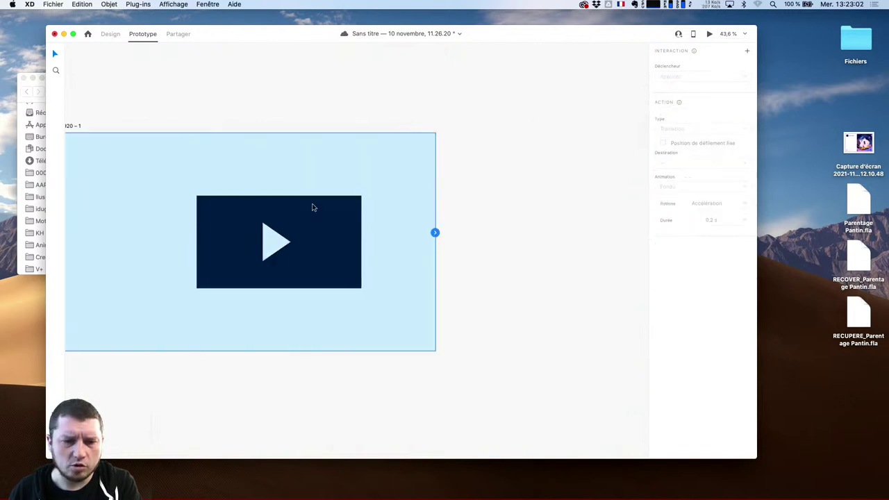
left_click(271, 239)
key("BackSpace")
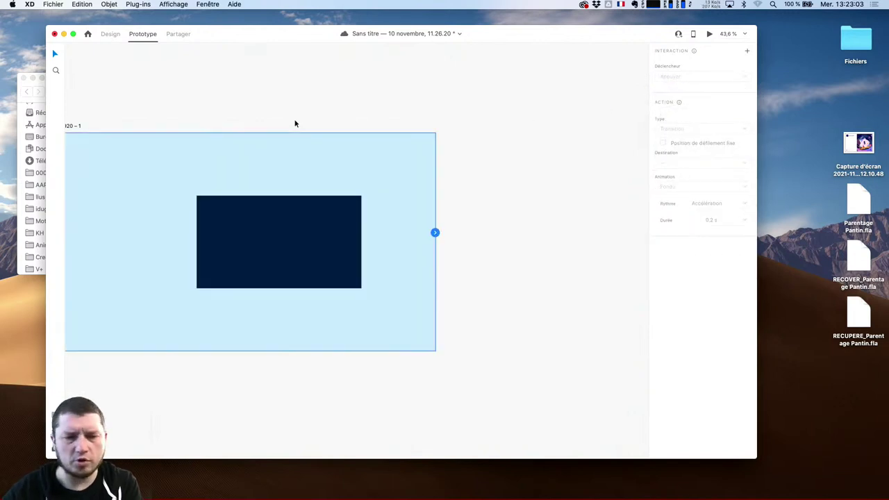
- Add an Appuyer interaction to the video with the Lecture vidéo action and Bouton Lecture/Pause as playback
left_click(296, 236)
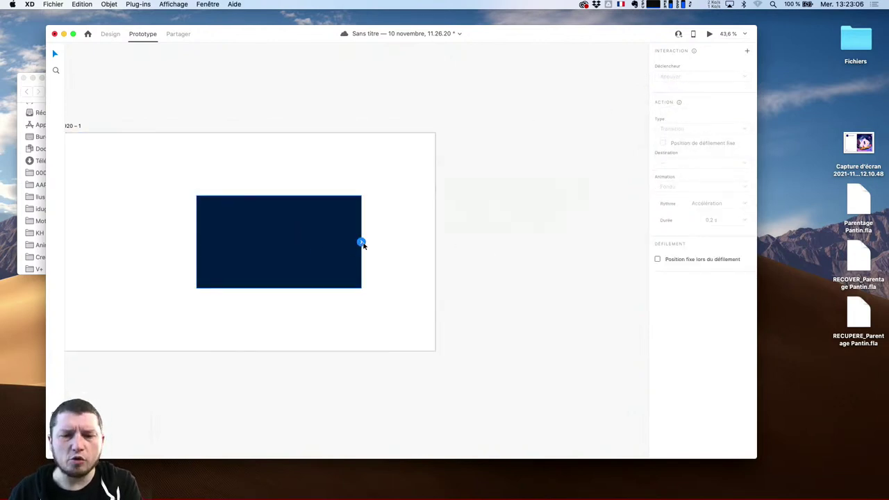
left_click(361, 243)
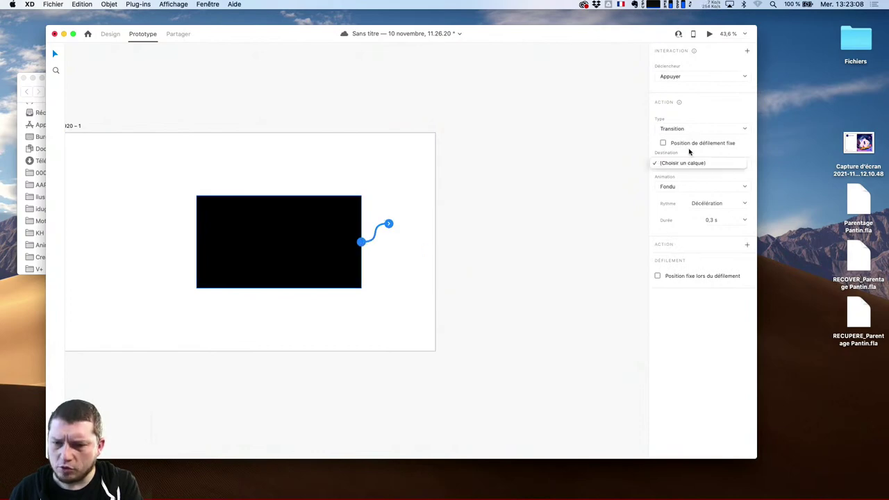
left_click(691, 128)
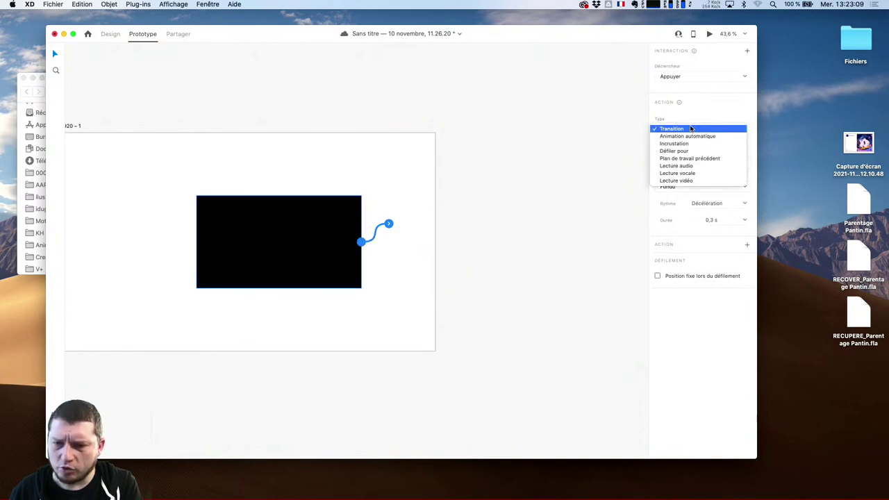
left_click(676, 181)
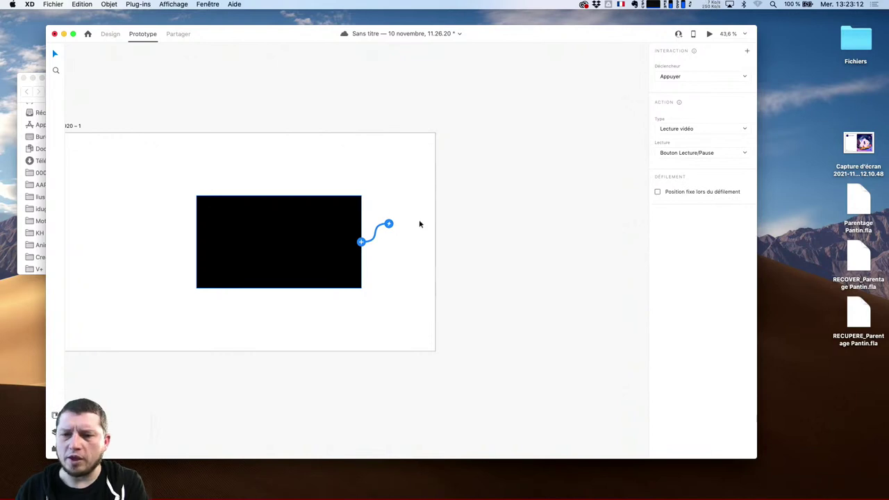
left_click(702, 152)
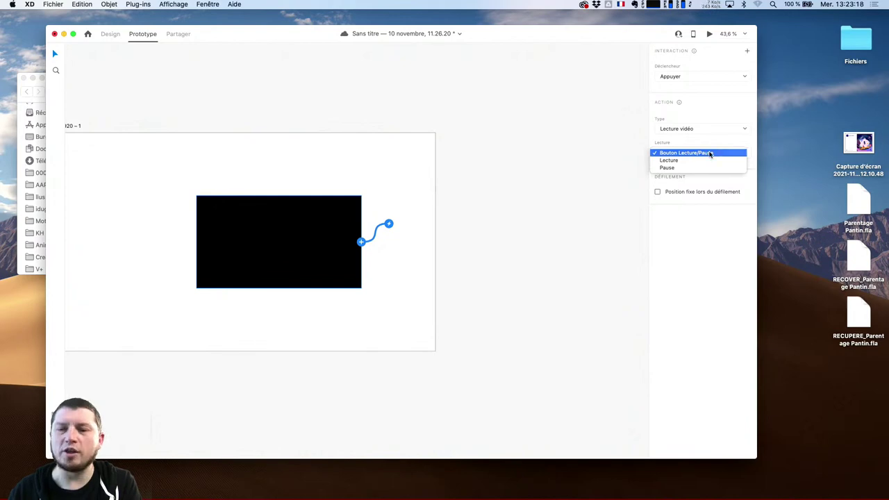
left_click(709, 153)
- Preview the prototype, start the video by its tap interaction, and close the preview
left_click_drag(536, 40, 566, 29)
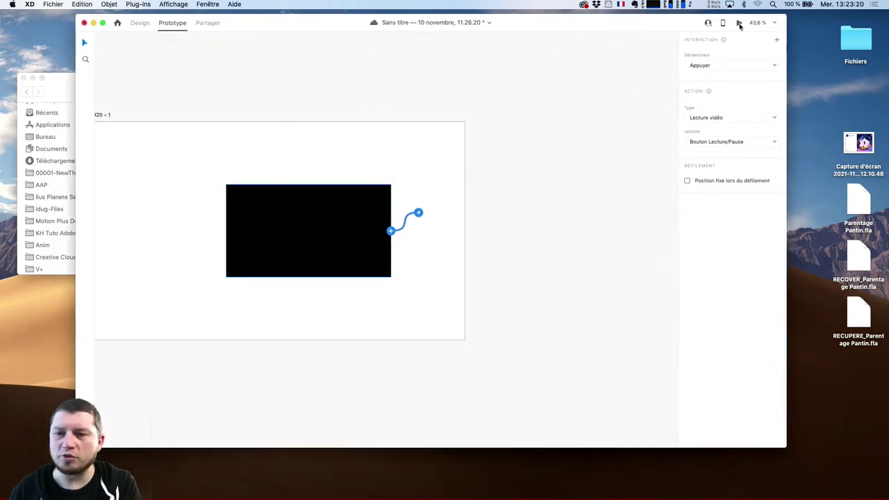
left_click(740, 24)
left_click(559, 268)
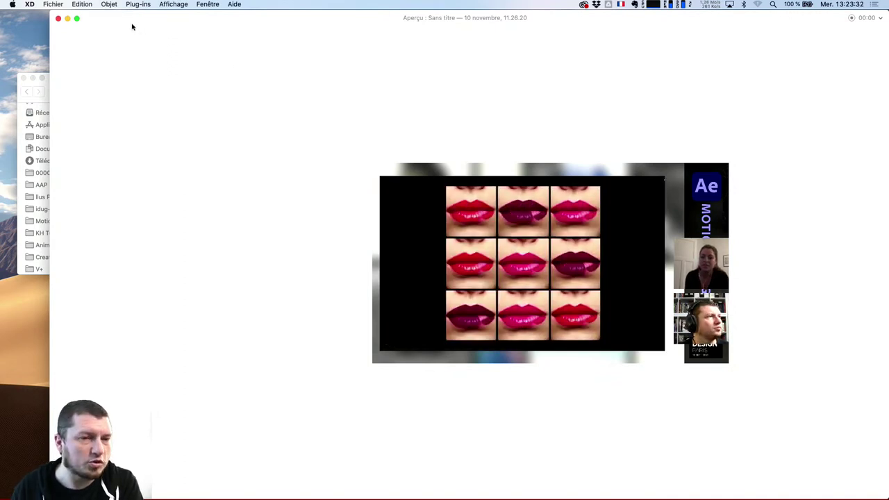
left_click(58, 19)
- Return to Design mode with nothing selected and look over the list of installed plug-ins
key("super+minus")
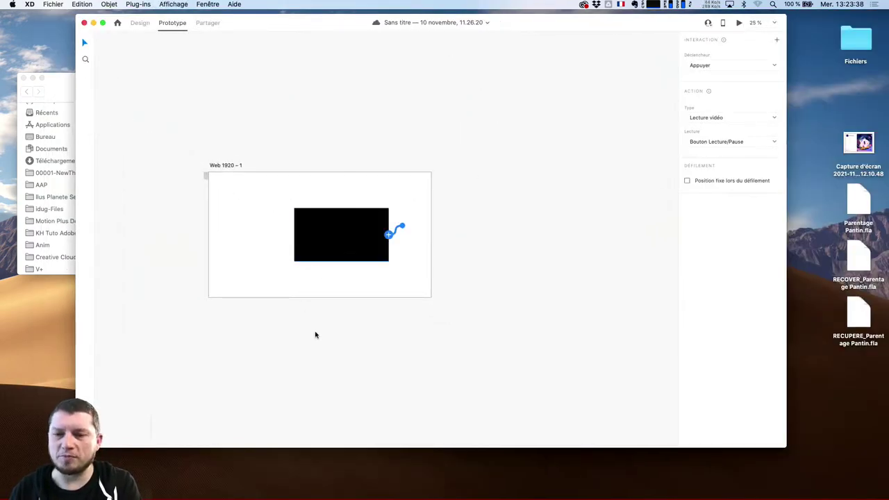
left_click(140, 22)
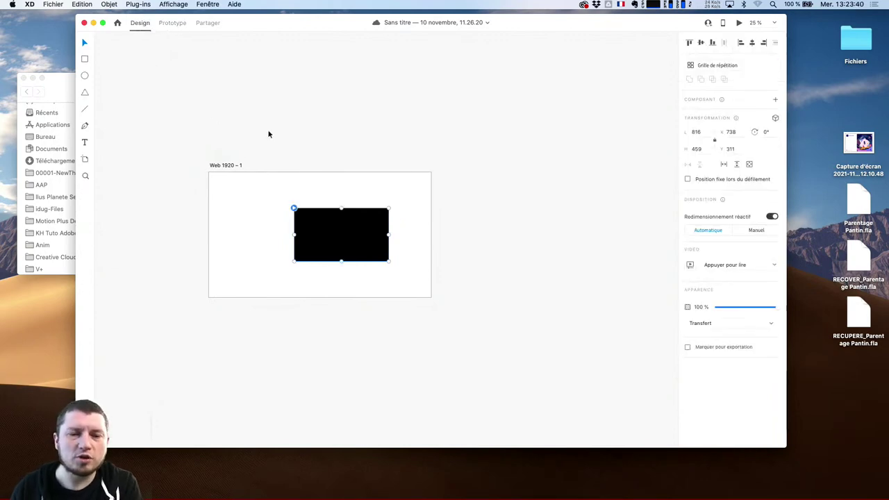
left_click(345, 144)
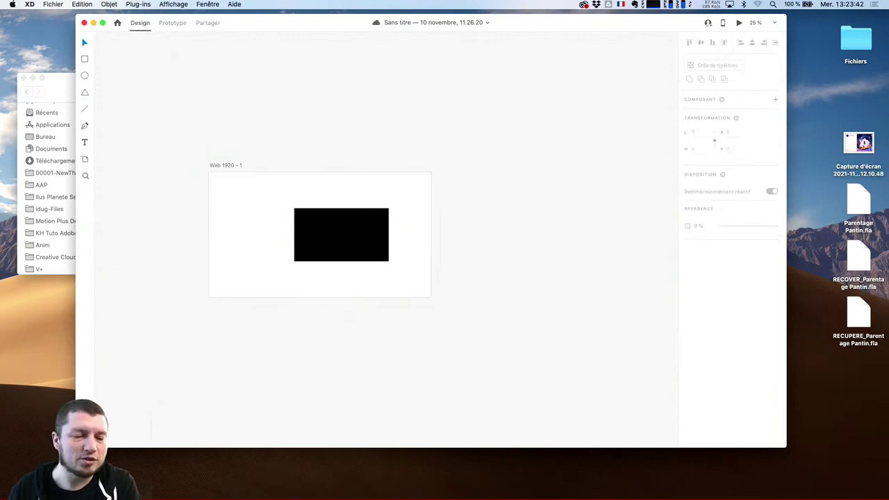
left_click(85, 435)
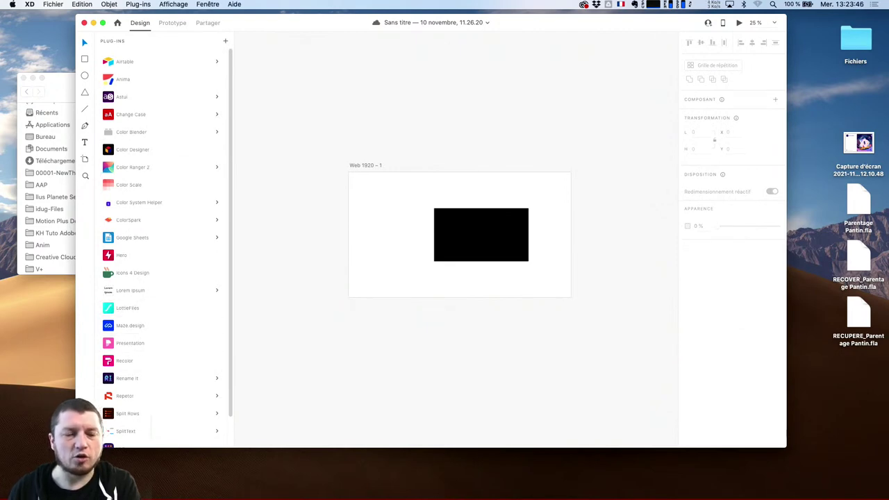
key("super+alt+p")
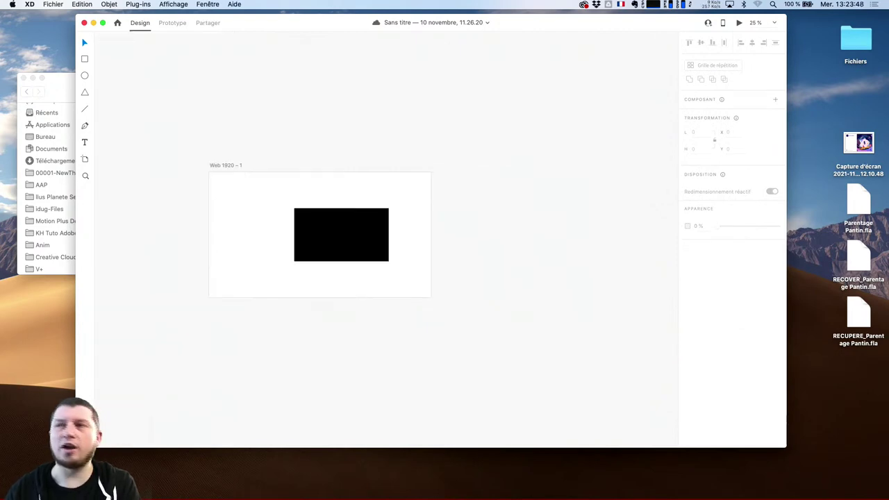